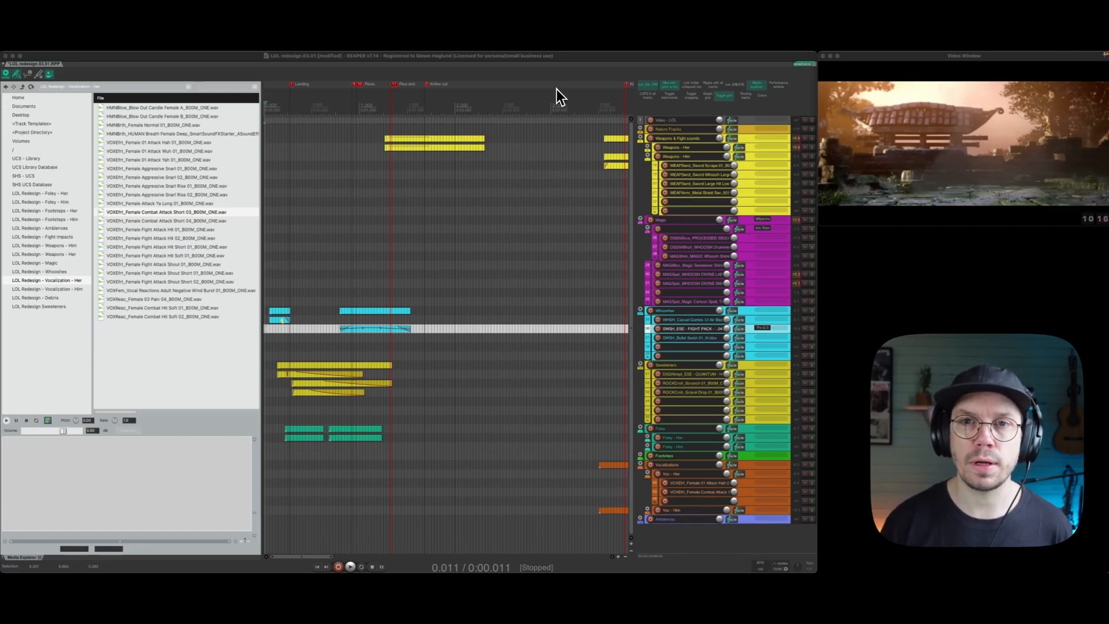
# Collapse the Weapons & Fight sounds folder track and select the Magic folder track.
pyautogui.moveTo(557, 88); pyautogui.dragTo(316, 84)
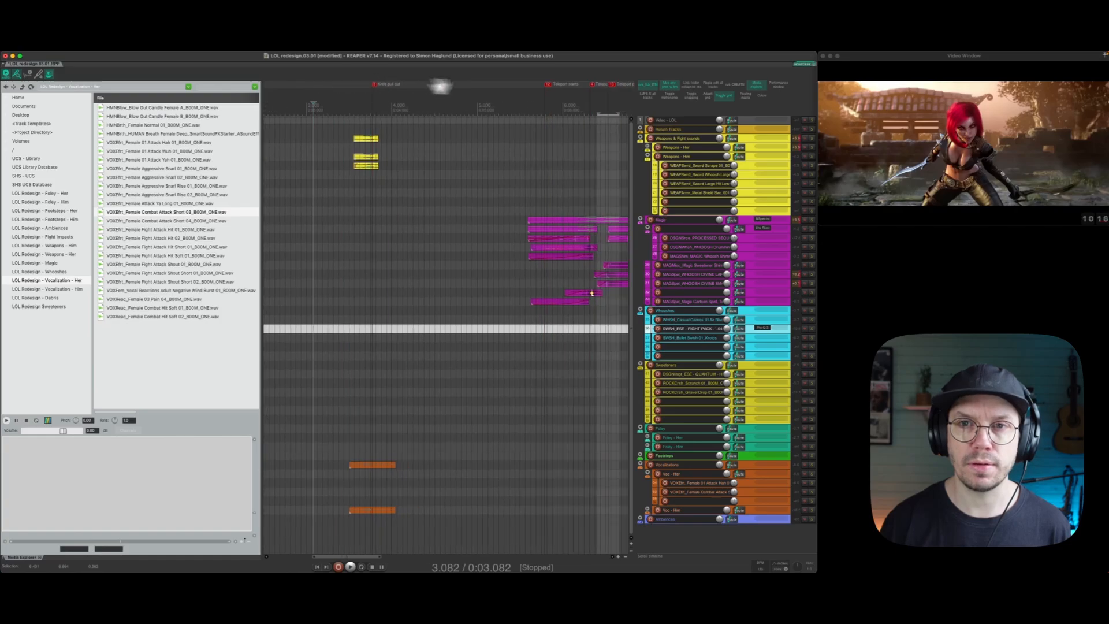
pyautogui.moveTo(440, 86); pyautogui.dragTo(373, 86)
pyautogui.moveTo(498, 89); pyautogui.dragTo(405, 76)
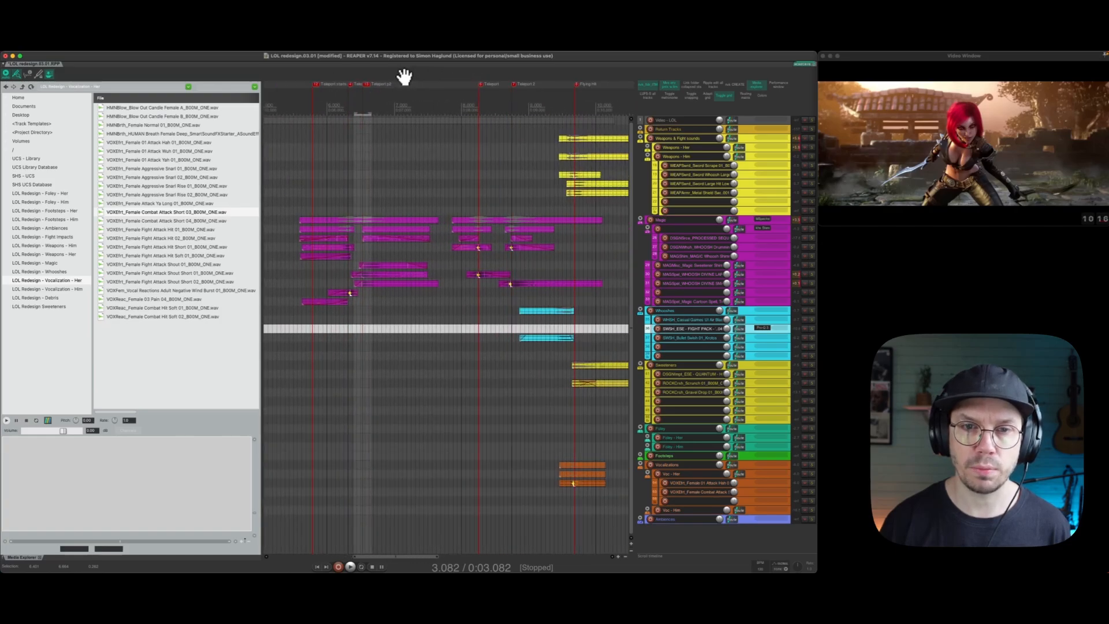
pyautogui.doubleClick(744, 137)
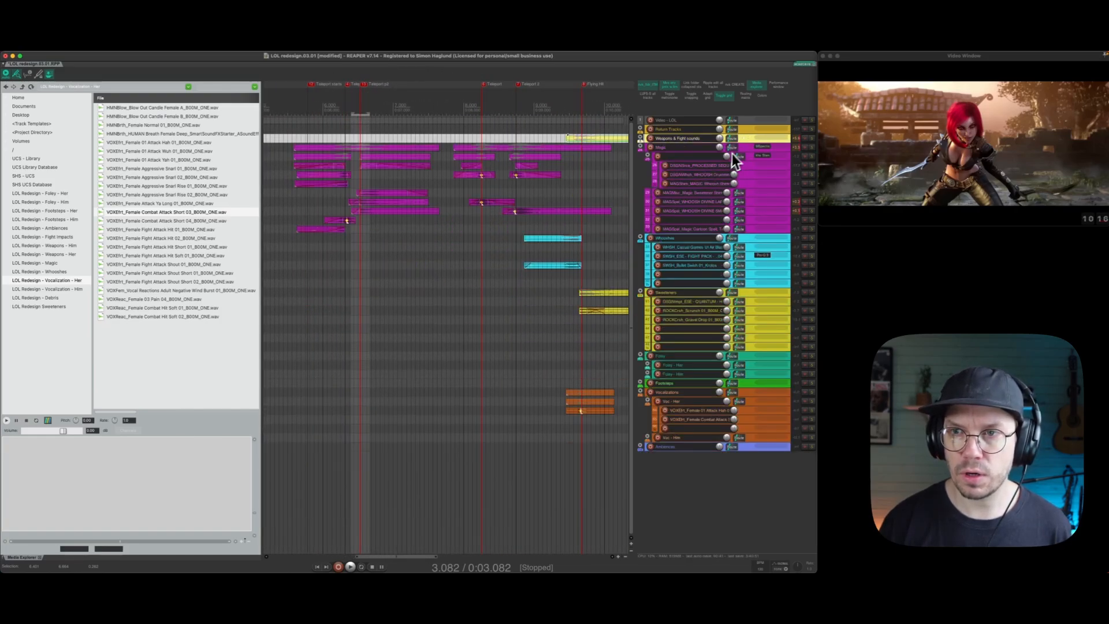
pyautogui.click(729, 149)
# Return the edit cursor to the start of the project and show the full sequence of sound clips.
pyautogui.moveTo(446, 82); pyautogui.dragTo(679, 67)
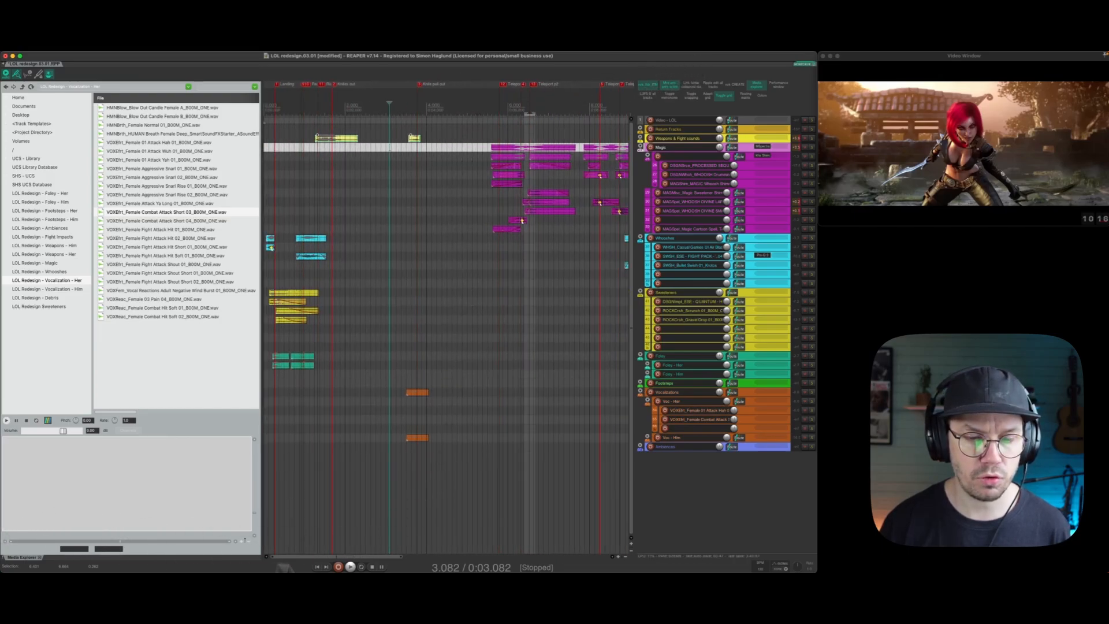
pyautogui.click(316, 568)
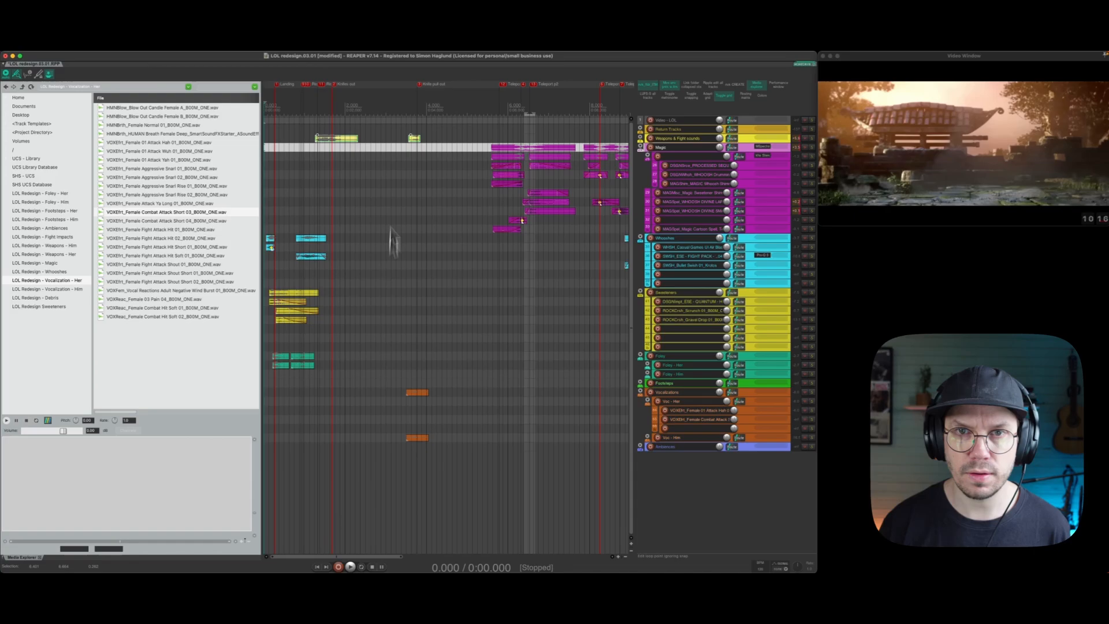
pyautogui.moveTo(385, 87)
pyautogui.mouseDown()
pyautogui.moveTo(383, 70)
pyautogui.moveTo(391, 78)
pyautogui.mouseUp()
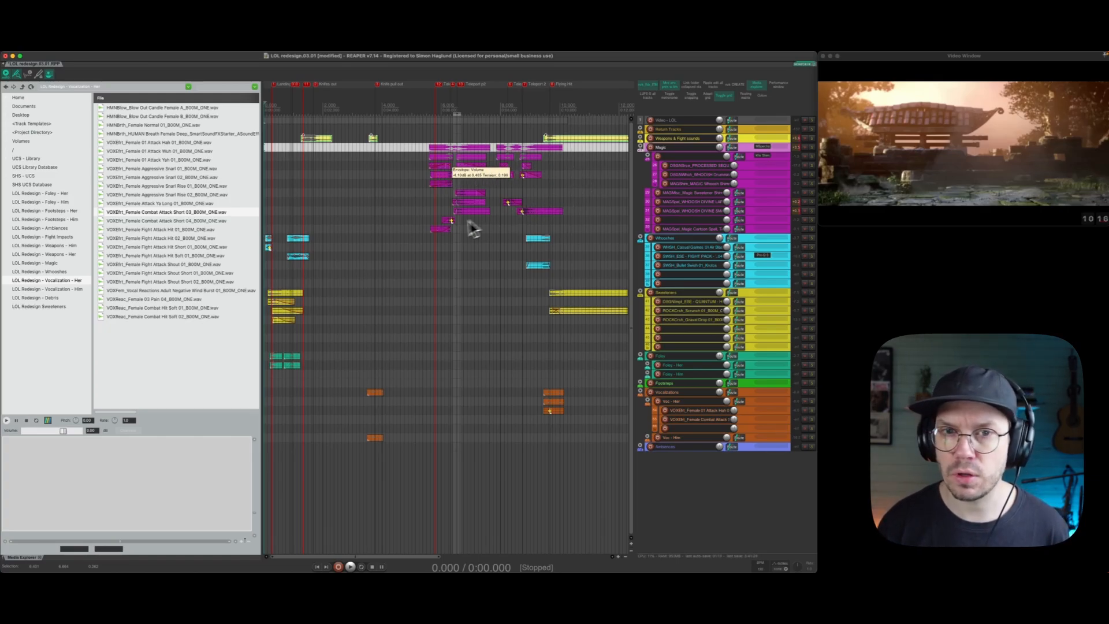
# Collapse the Magic, Whooshes, Sweeteners, Foley and Vocalizations folder tracks.
pyautogui.scroll(5, 448, 134)
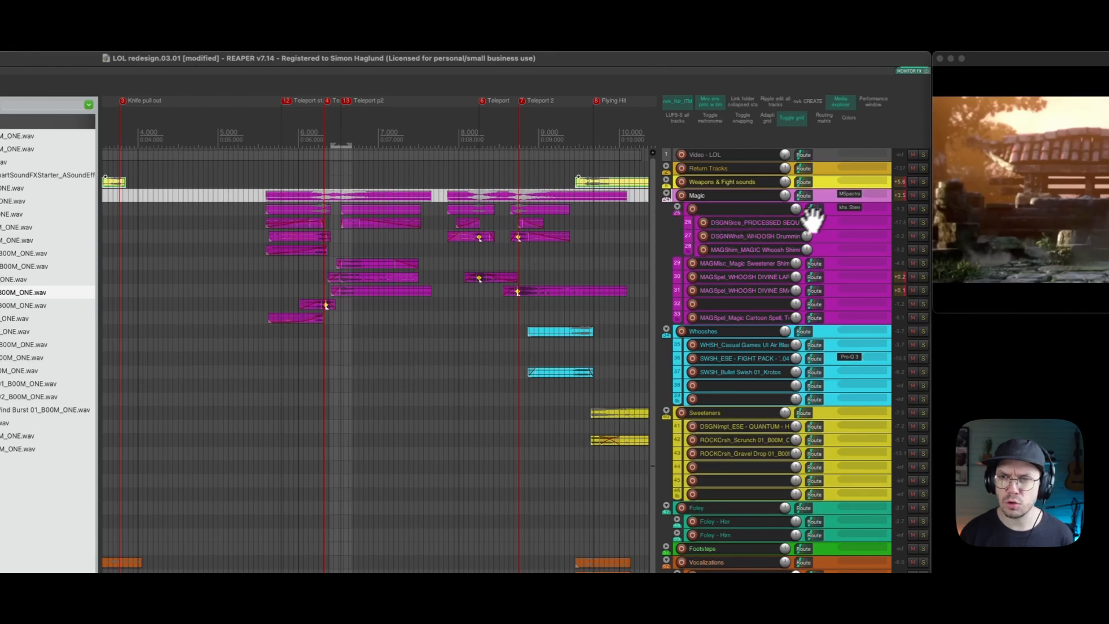
pyautogui.doubleClick(825, 201)
pyautogui.doubleClick(823, 209)
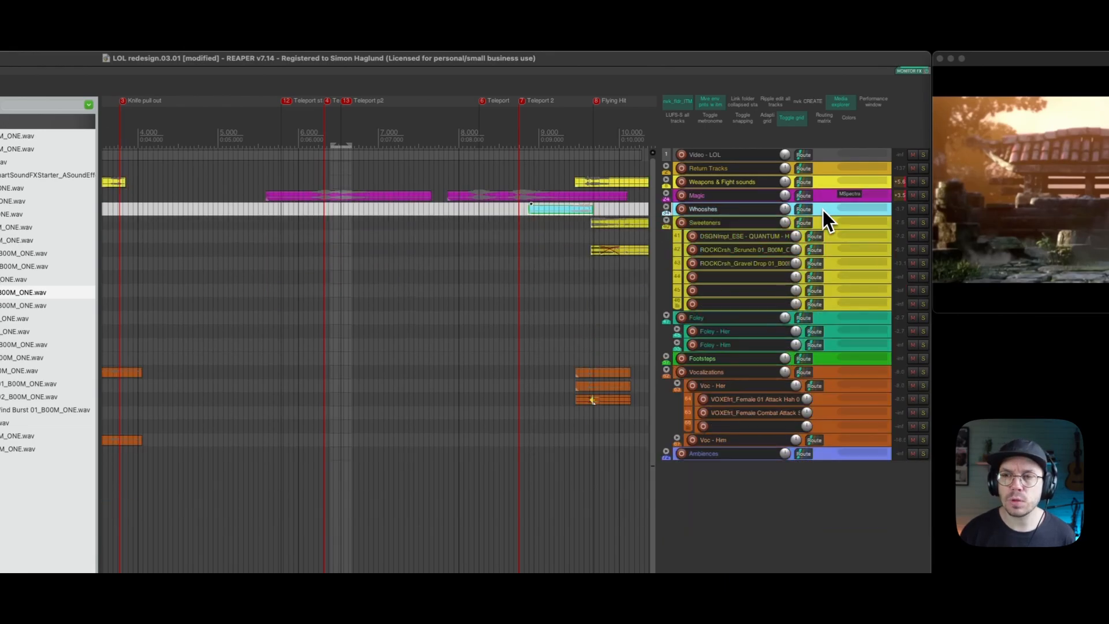
pyautogui.doubleClick(825, 228)
pyautogui.doubleClick(824, 238)
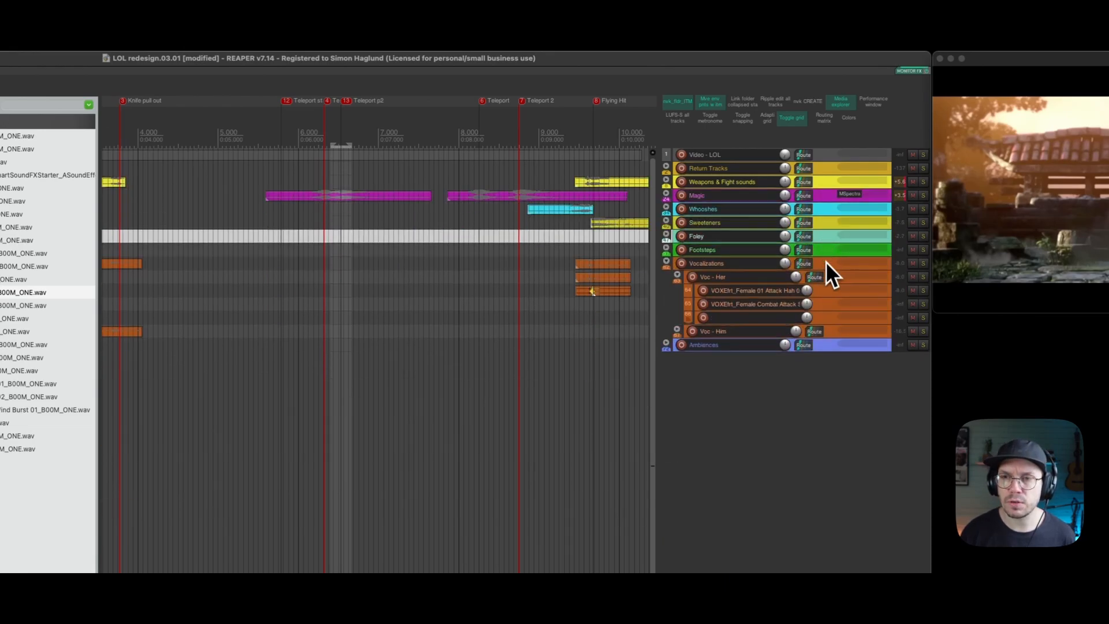
pyautogui.doubleClick(826, 263)
# Render both teleport sections of the Magic folder, from about 5.5 s to 10.1 s, to a new stem track.
pyautogui.scroll(5, 791, 206)
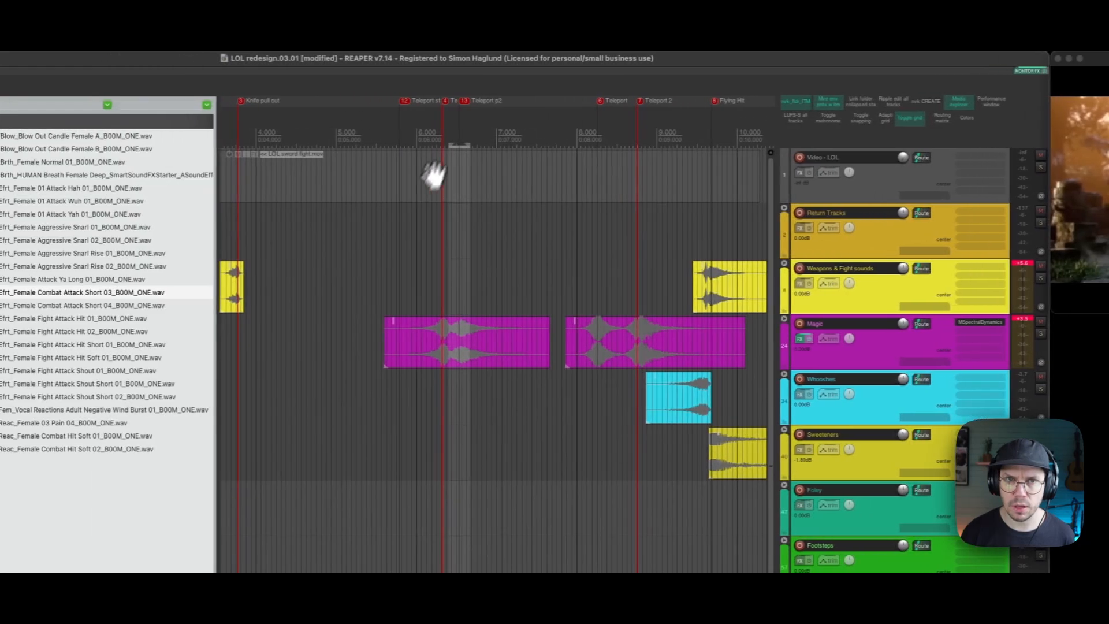
pyautogui.scroll(2, 433, 104)
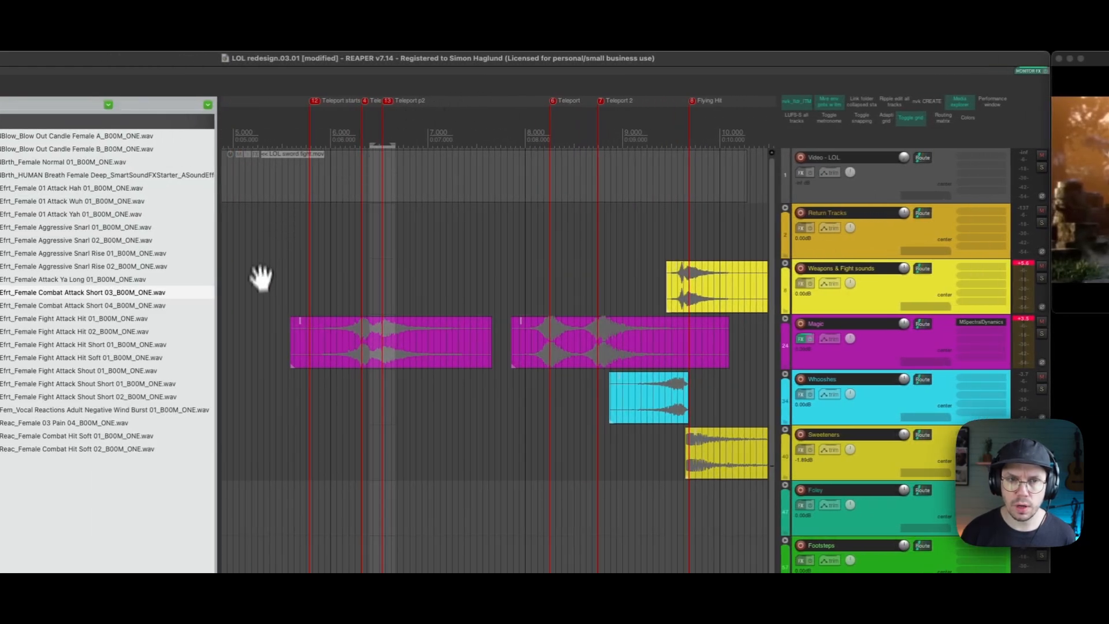
pyautogui.click(279, 340)
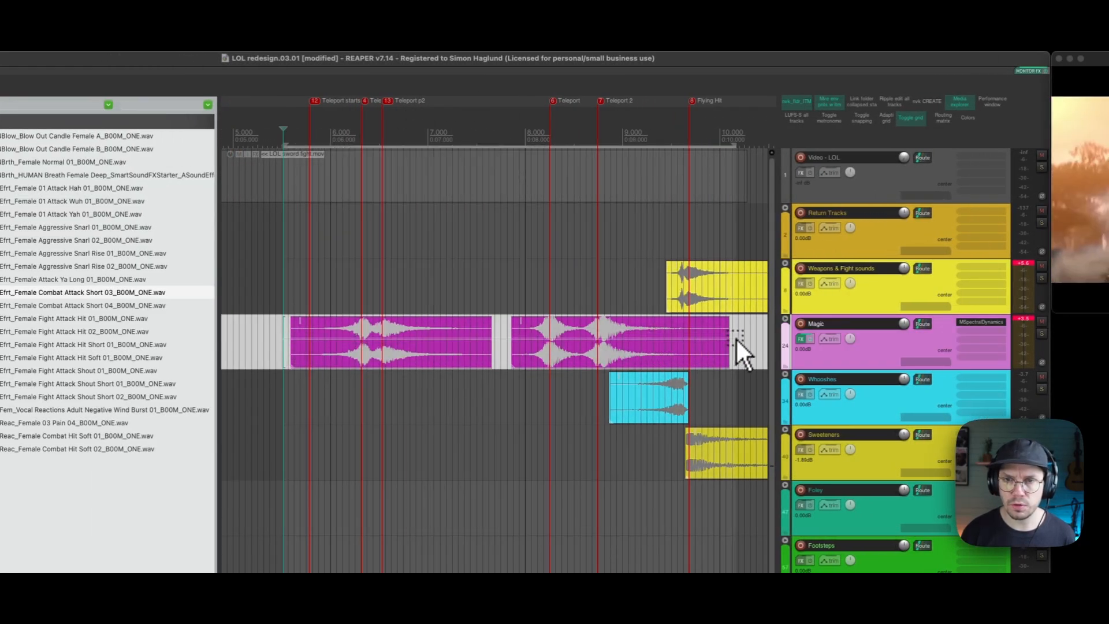
pyautogui.moveTo(284, 341); pyautogui.dragTo(736, 337)
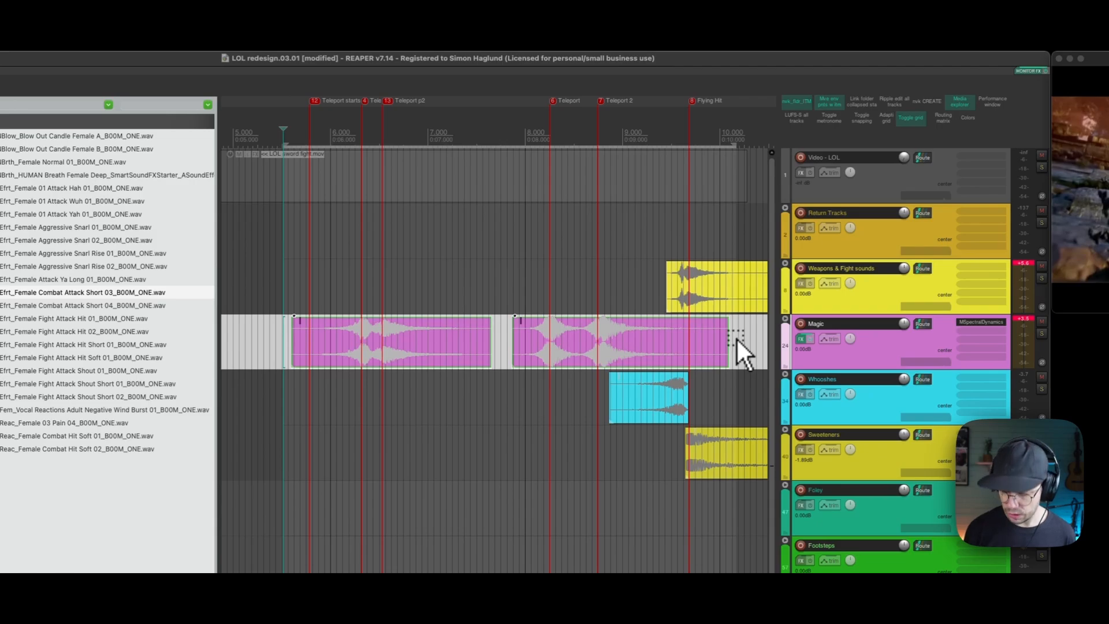
pyautogui.hotkey('shift', 'r')
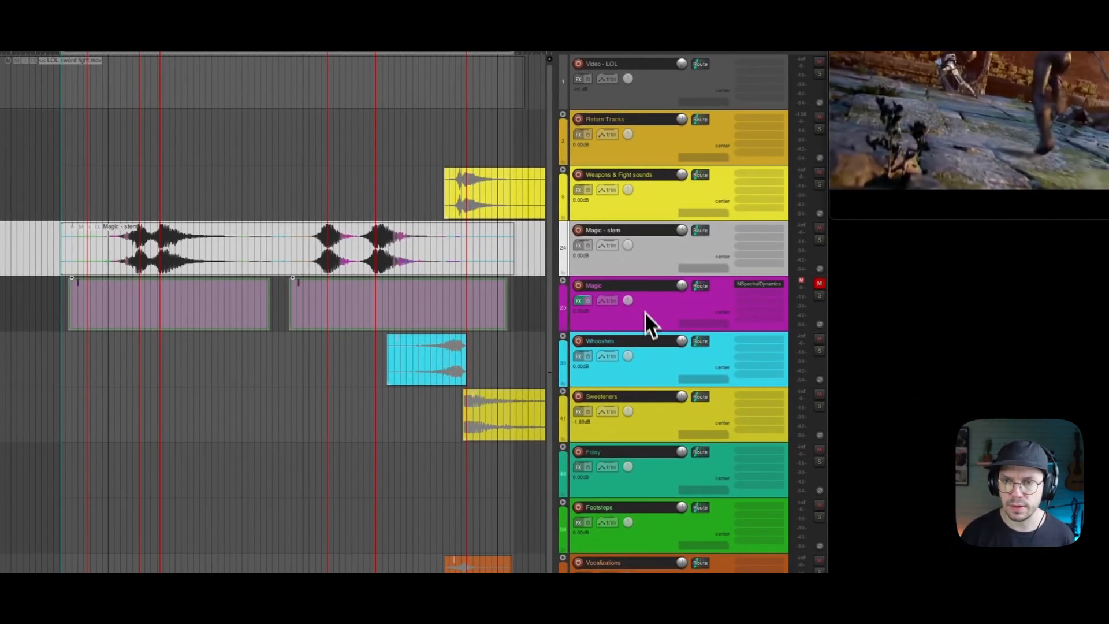
# Group the Magic - stem and Magic tracks in a new folder track and solo that folder.
pyautogui.click(871, 412)
pyautogui.keyDown('shift'); pyautogui.click(660, 269); pyautogui.keyUp('shift')
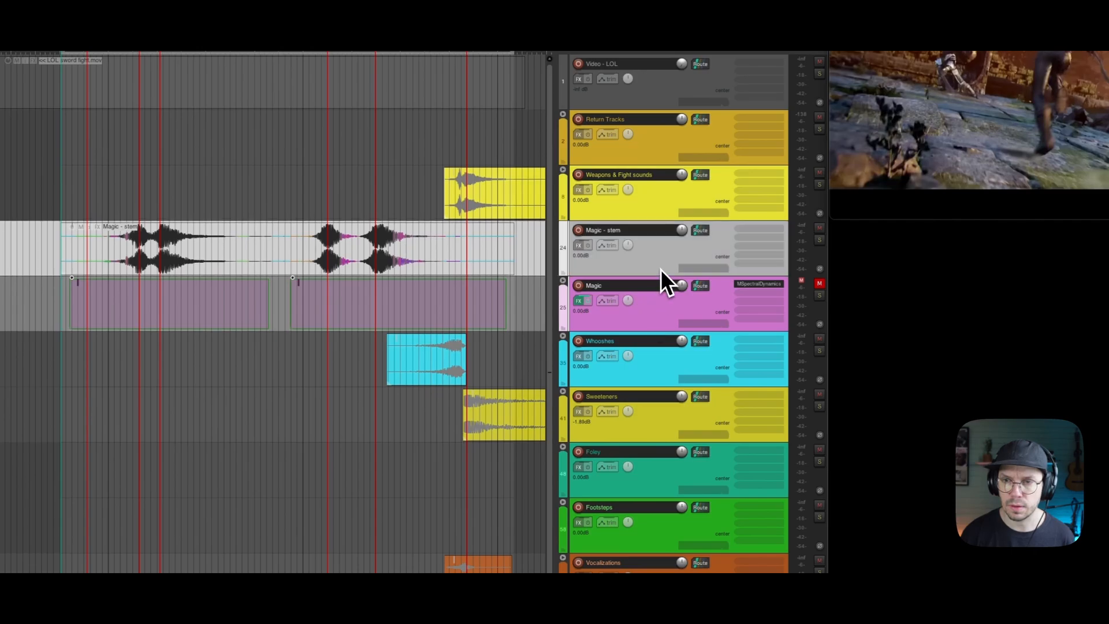
pyautogui.hotkey('ctrl', 'g')
pyautogui.press('F6')
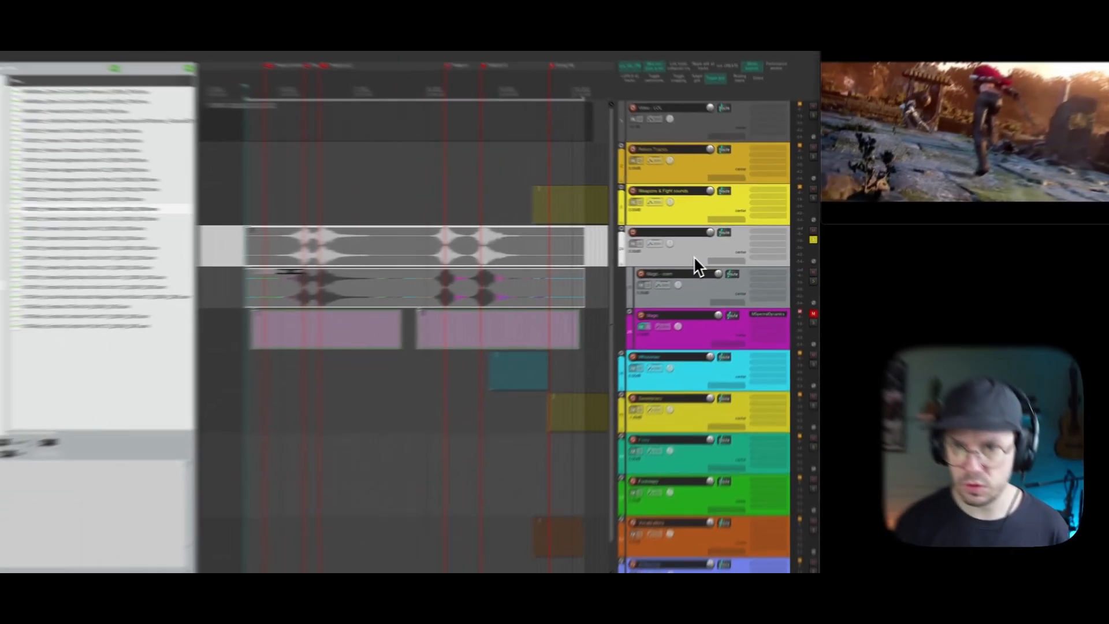
pyautogui.click(644, 374)
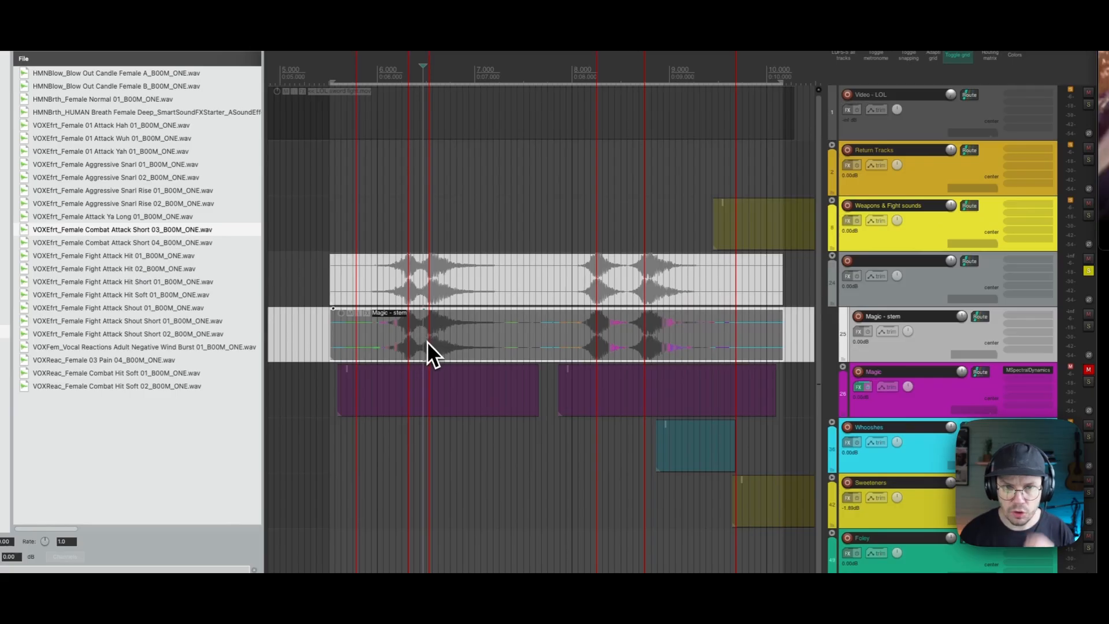
# Solo only the Magic - stem track and play it back from the start of the time selection.
pyautogui.press('s')
pyautogui.press('space')
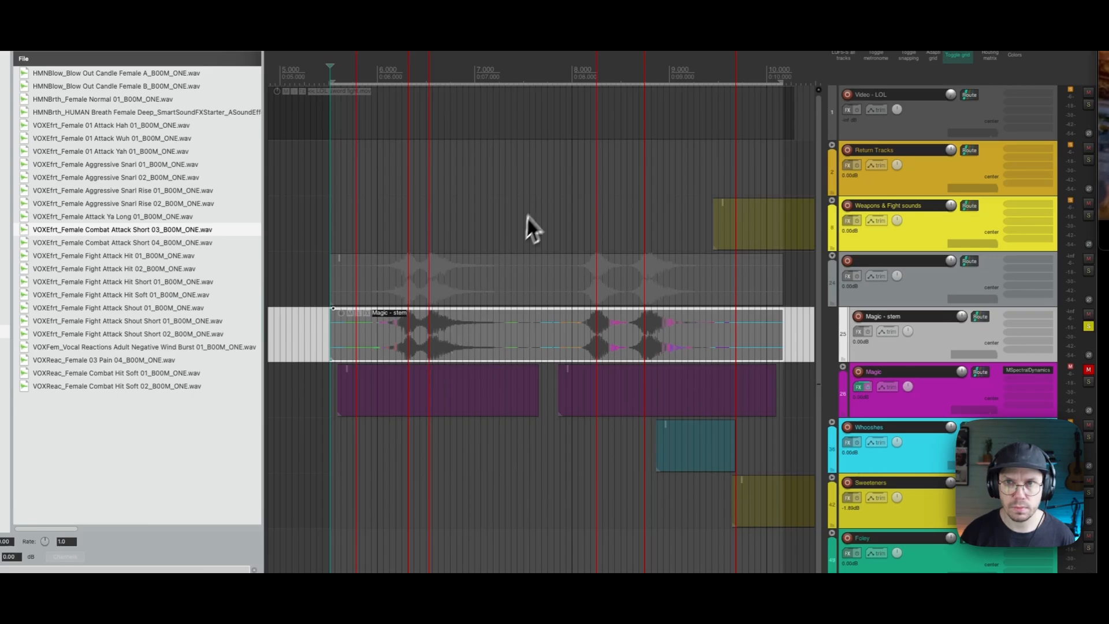
pyautogui.press('space')
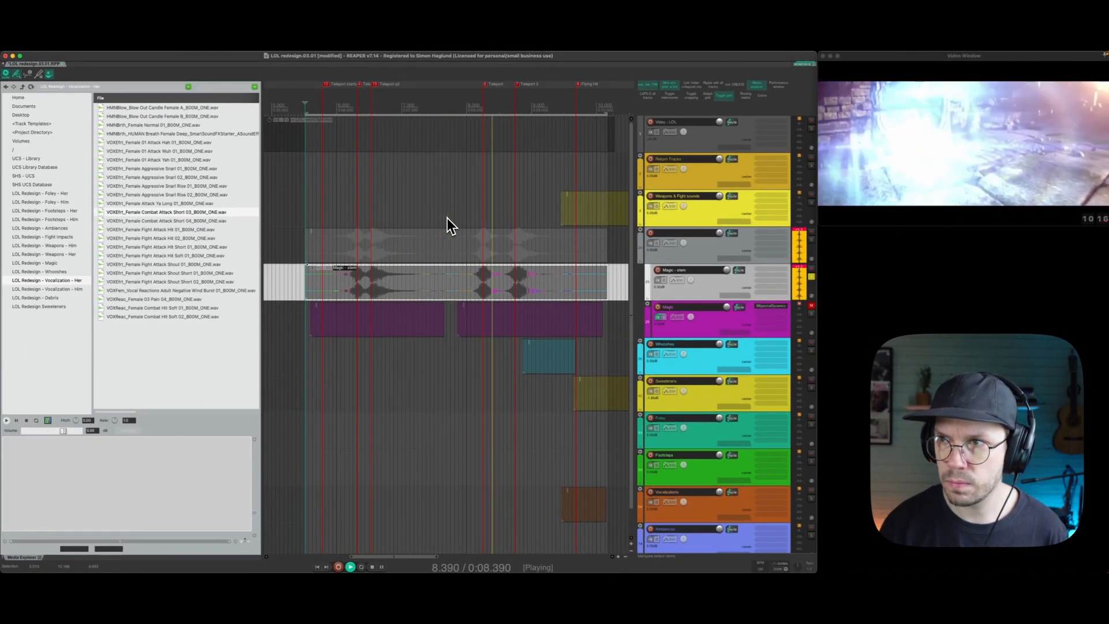
pyautogui.press('space')
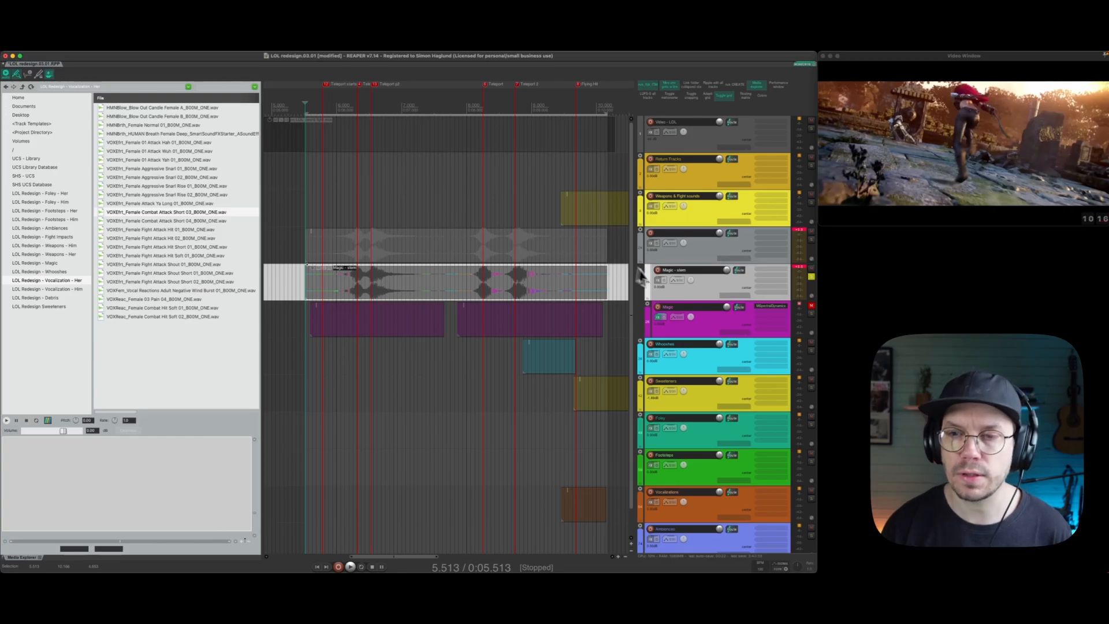
# Add the AU version of Unfiltered Audio Triad to the Magic - stem track and move its window clear for editing.
pyautogui.click(657, 281)
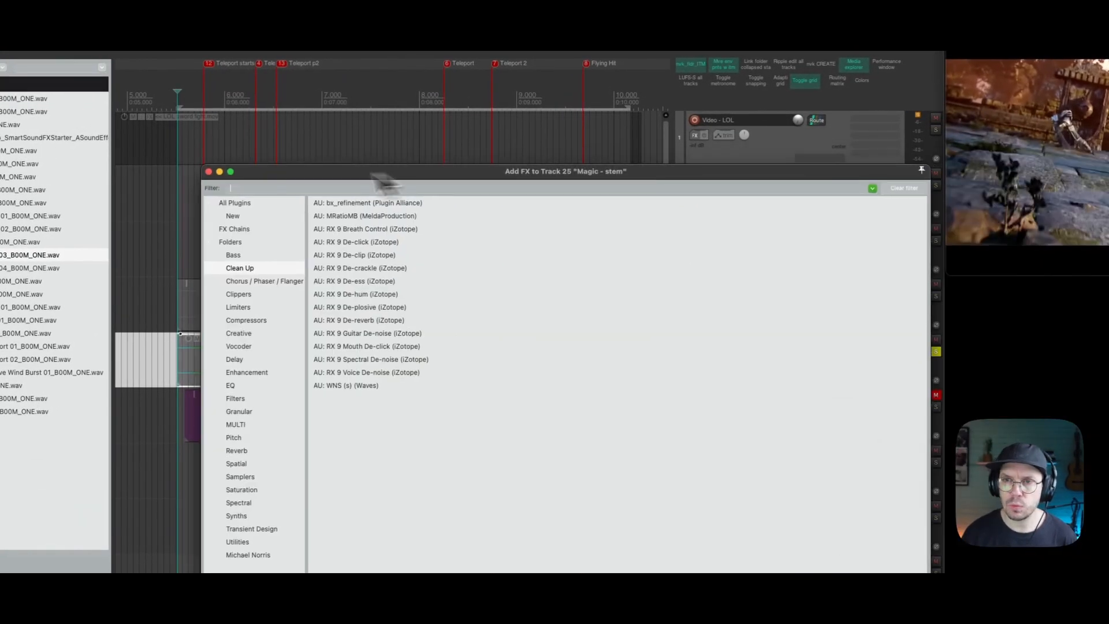
pyautogui.moveTo(376, 172); pyautogui.dragTo(372, 172)
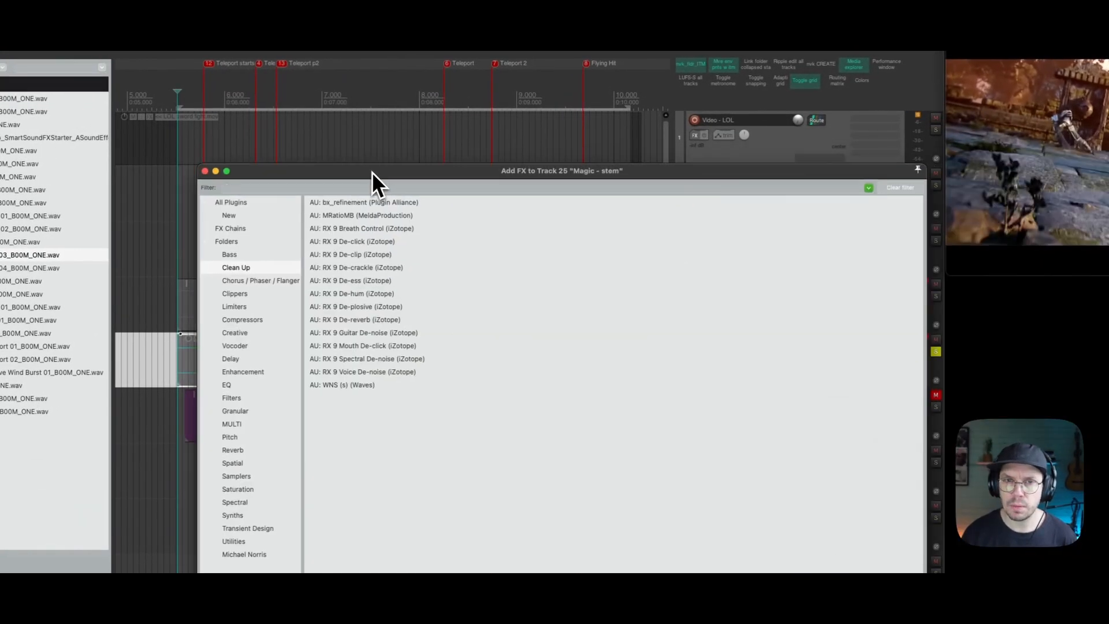
pyautogui.write('traid')
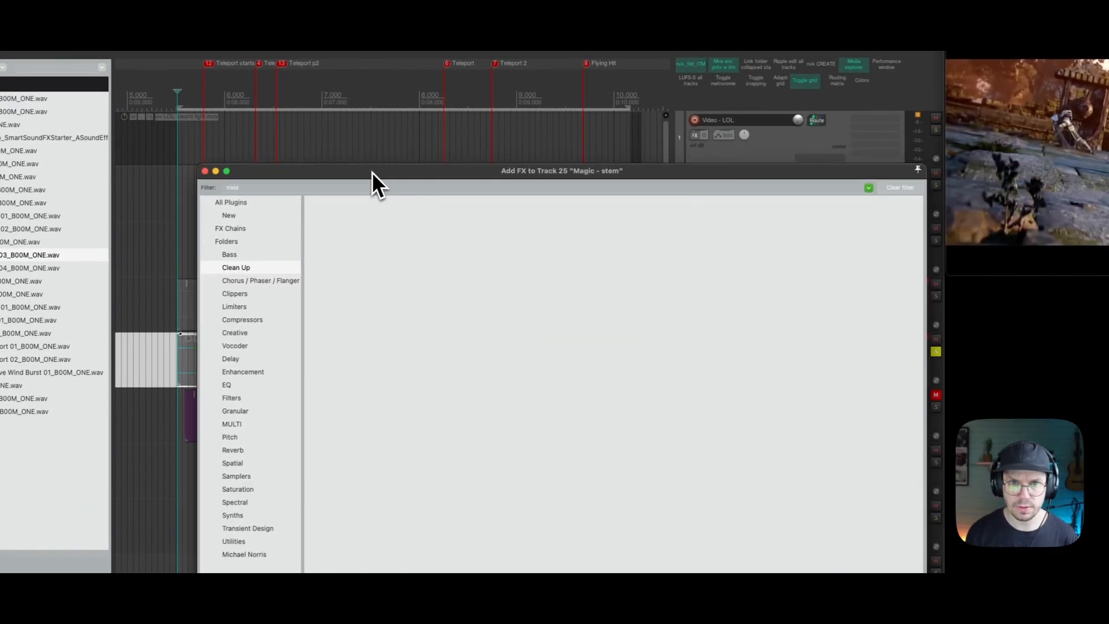
pyautogui.press('BackSpace')
pyautogui.press('BackSpace')
pyautogui.write('ria')
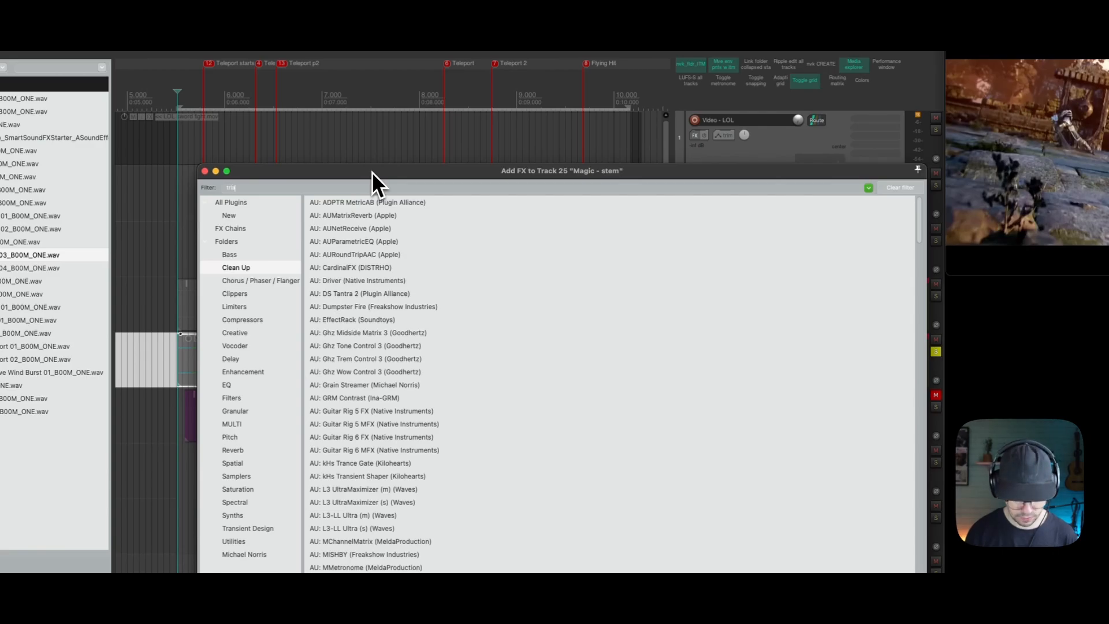
pyautogui.write('d')
pyautogui.press('Down')
pyautogui.press('Up')
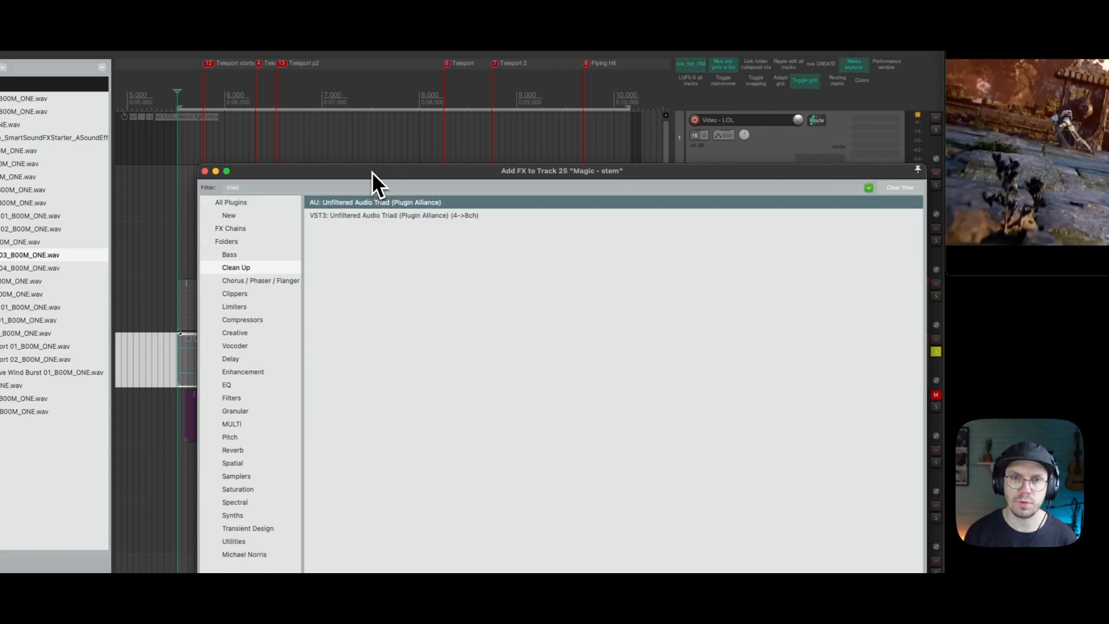
pyautogui.press('Return')
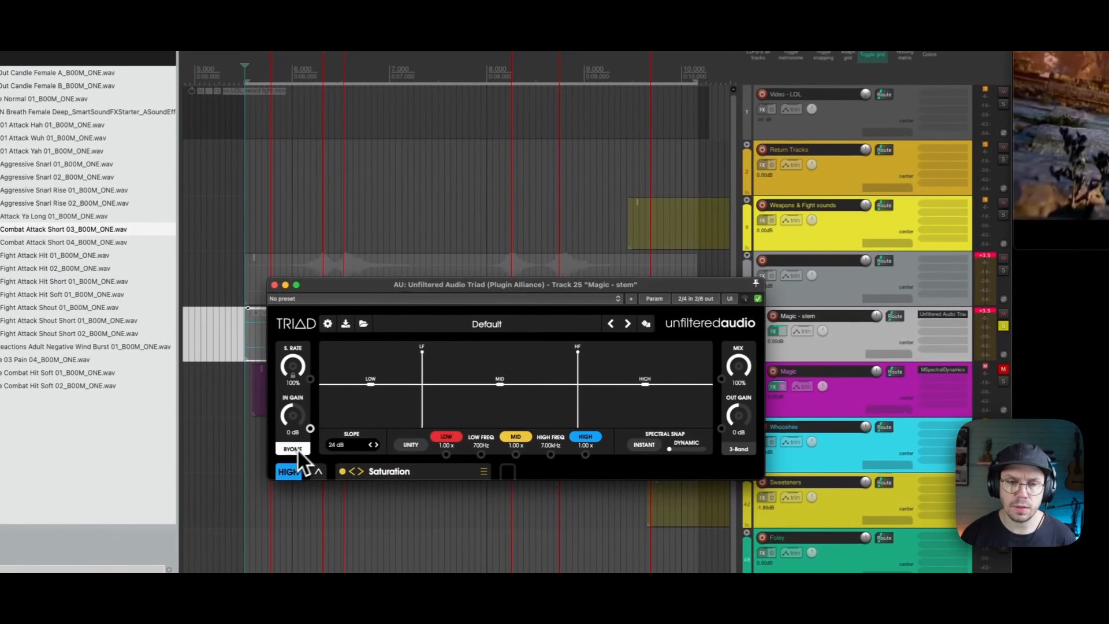
pyautogui.moveTo(413, 288); pyautogui.dragTo(532, 104)
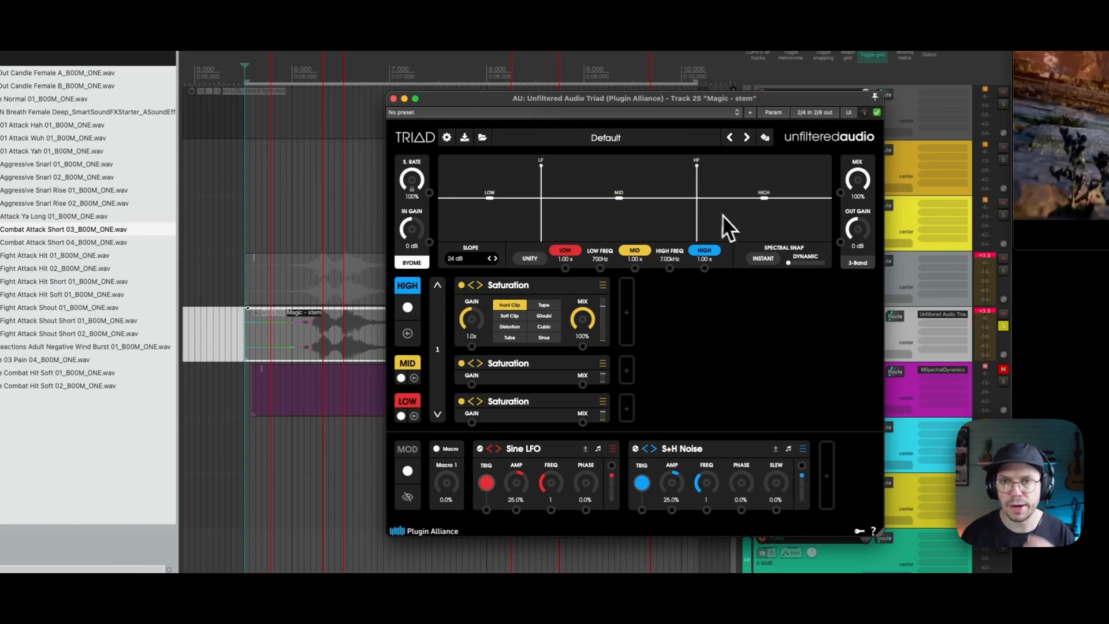
# Load Triad's granular factory preset GRNLR - Female Vox Chant + Whisper.
pyautogui.click(643, 142)
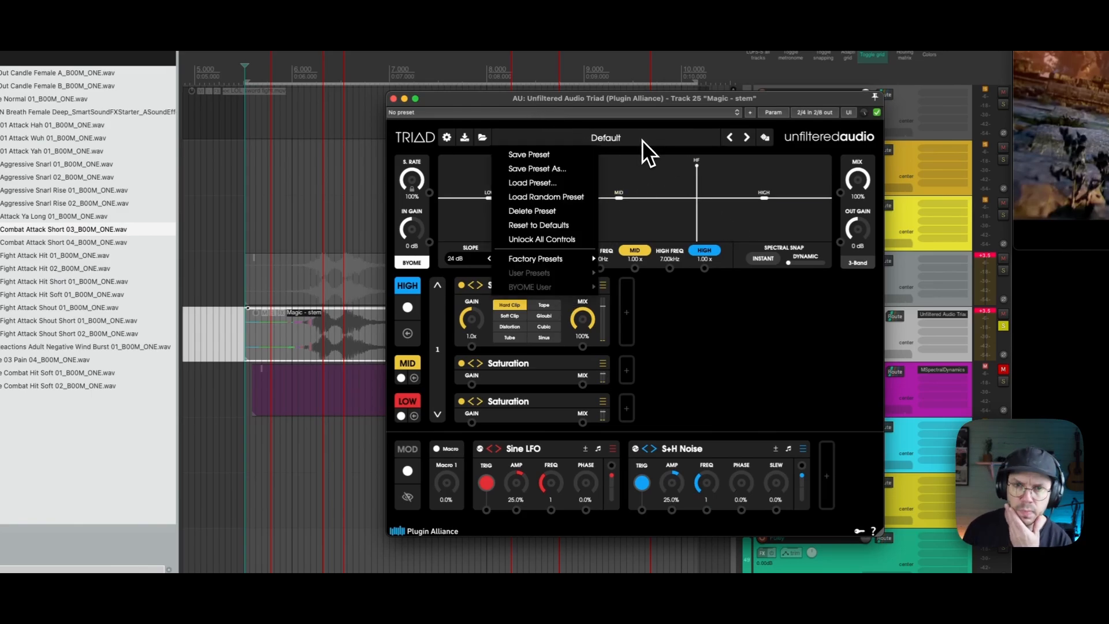
pyautogui.moveTo(546, 261)
pyautogui.moveTo(635, 295)
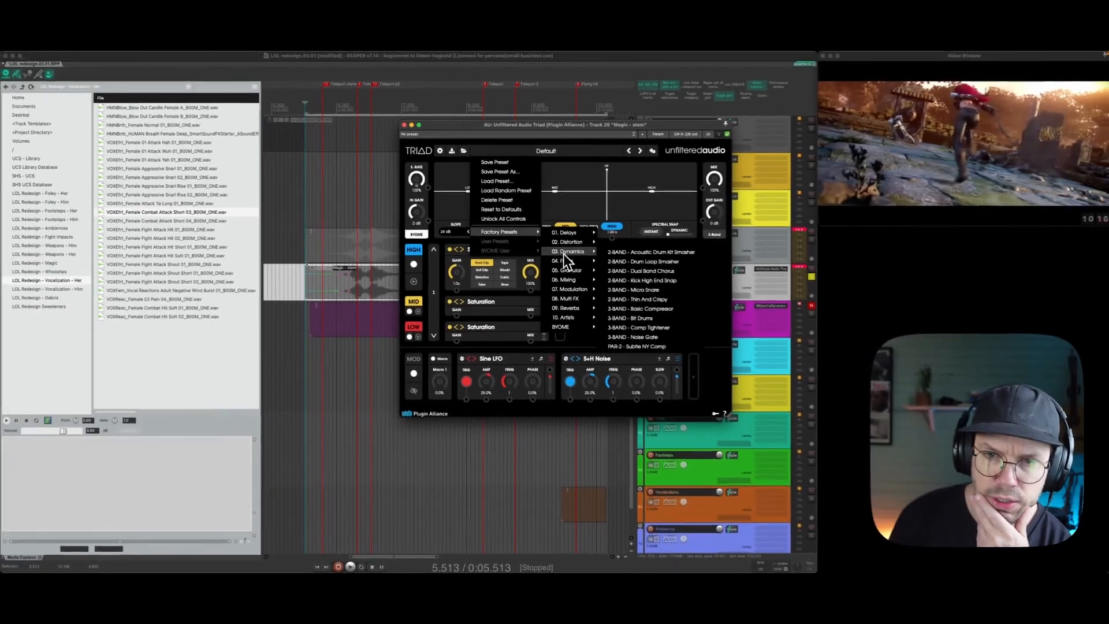
pyautogui.moveTo(576, 272)
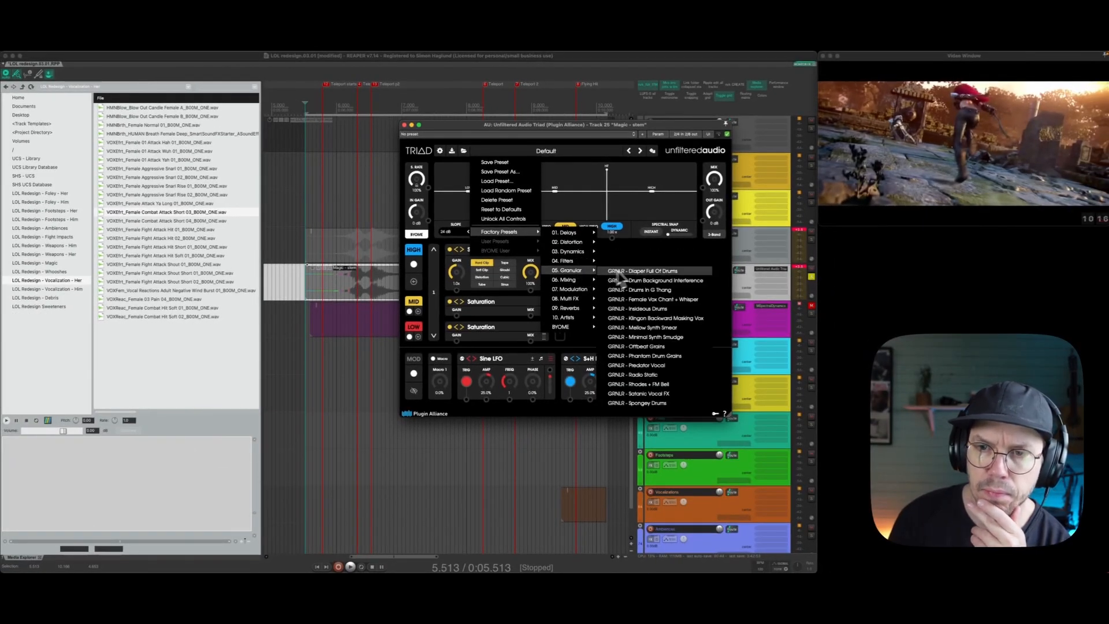
pyautogui.click(651, 301)
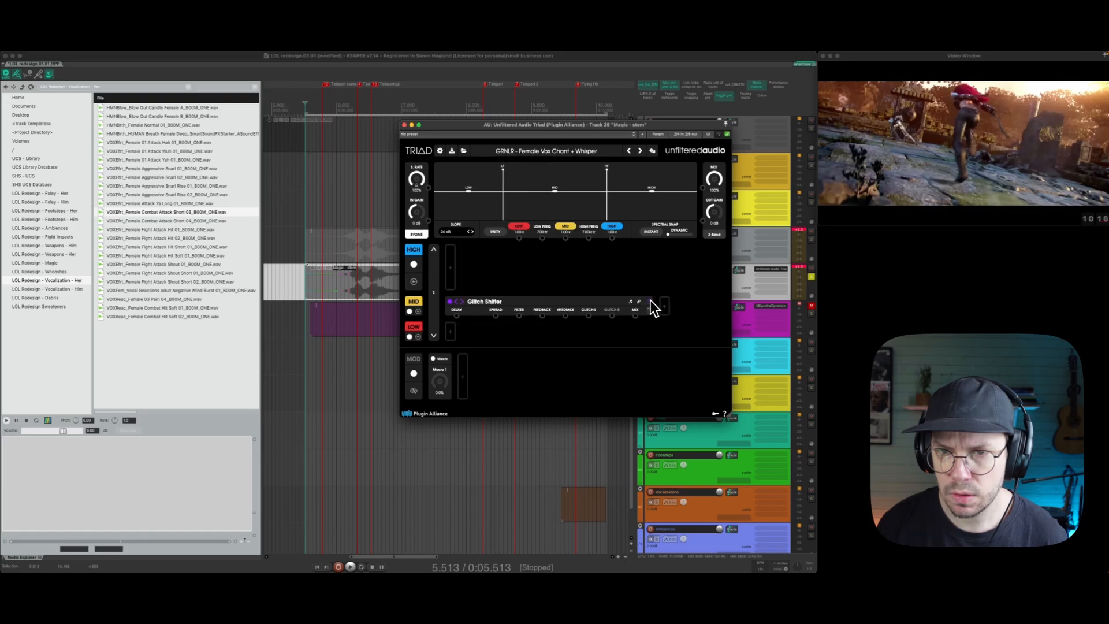
# Audition the Magic - stem track through the preset and compare it with Triad bypassed.
pyautogui.press('space')
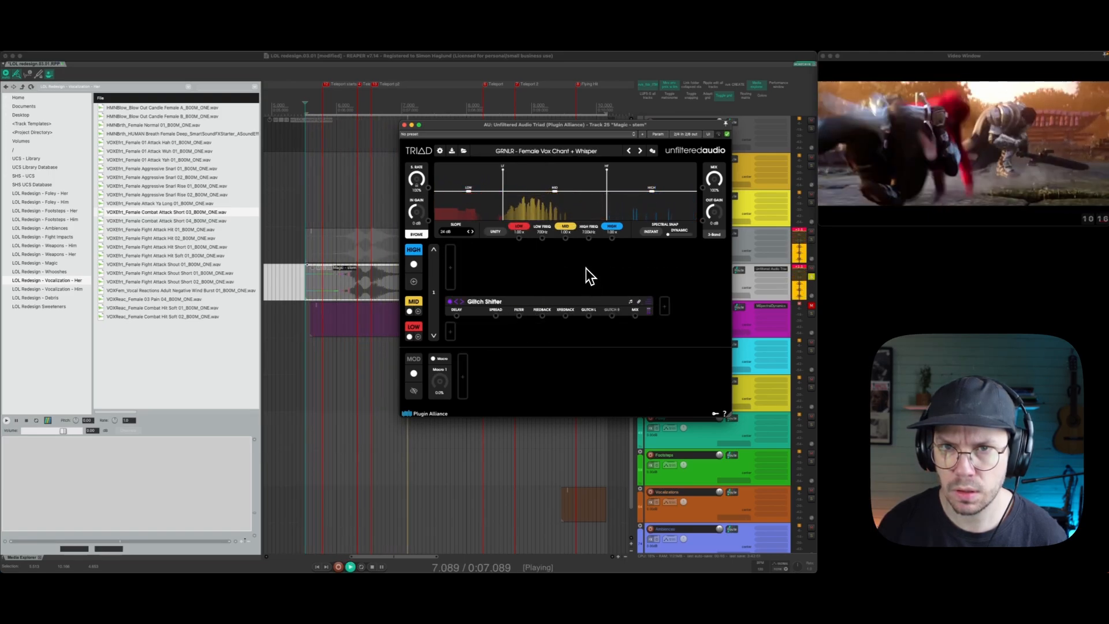
pyautogui.press('space')
pyautogui.press('space')
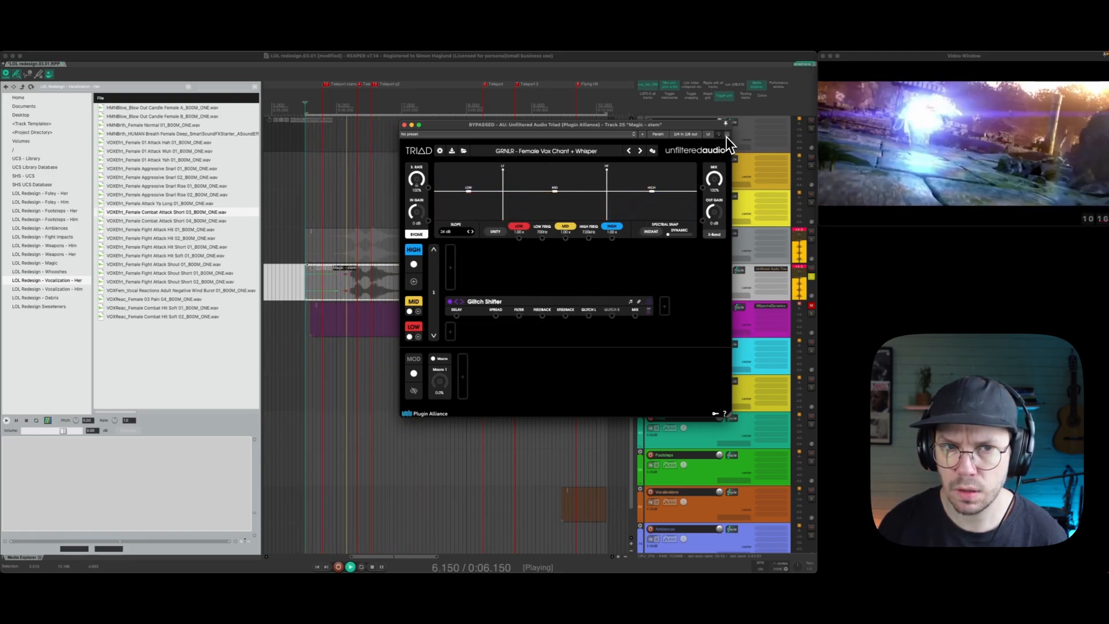
pyautogui.press('space')
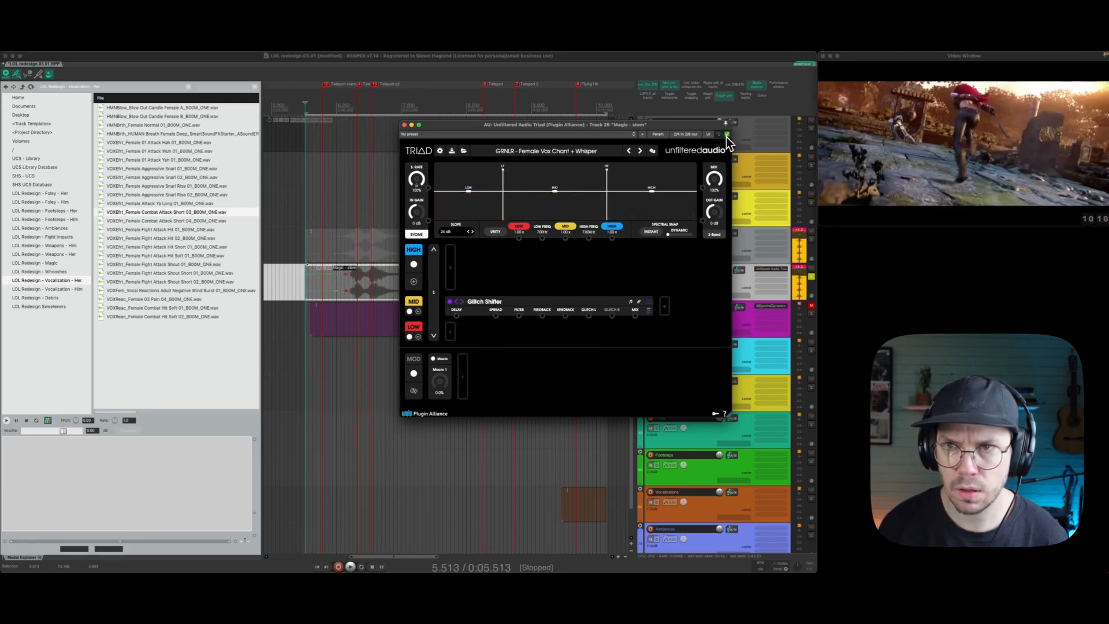
# Audition the stem through Triad's GRNLR - Drums In G Thang and GRNLR - Drum Background Interference presets.
pyautogui.click(629, 151)
pyautogui.press('space')
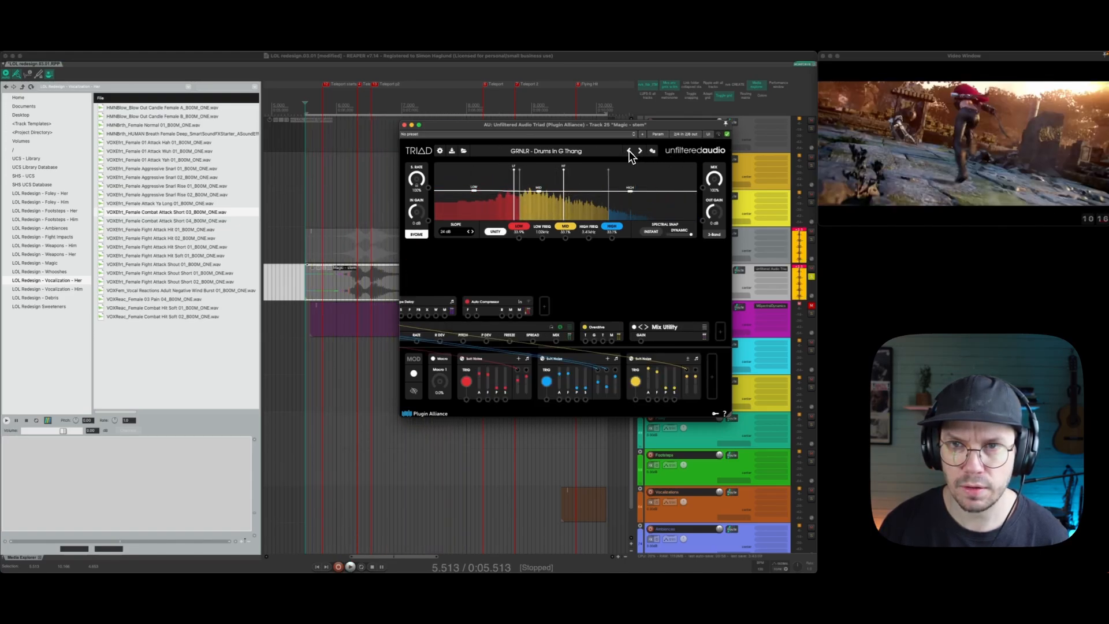
pyautogui.press('space')
pyautogui.click(629, 151)
pyautogui.press('space')
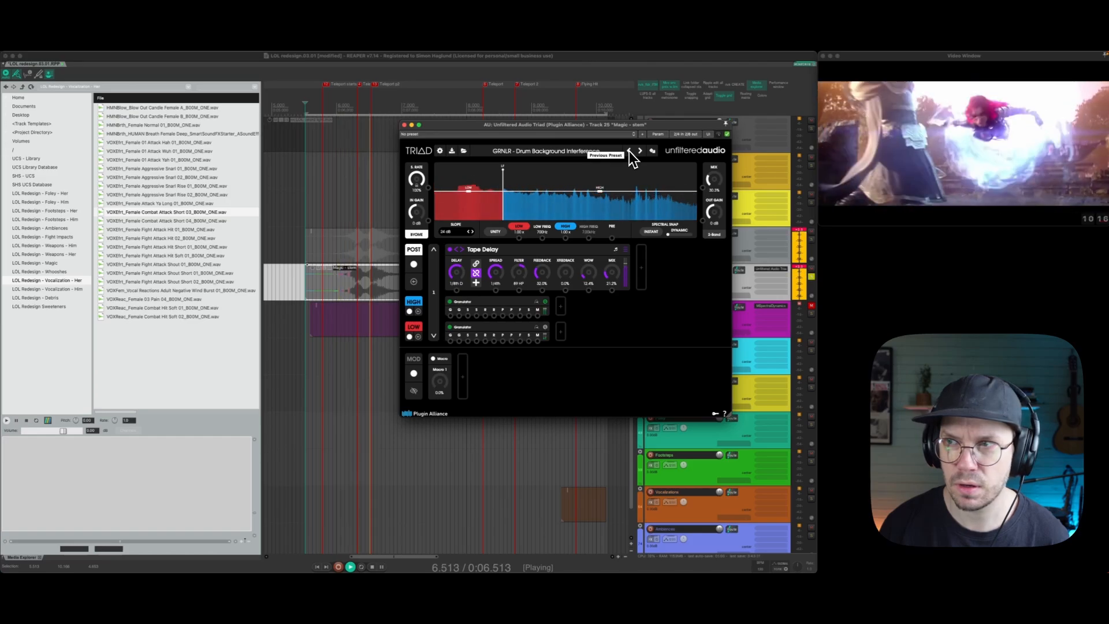
pyautogui.press('space')
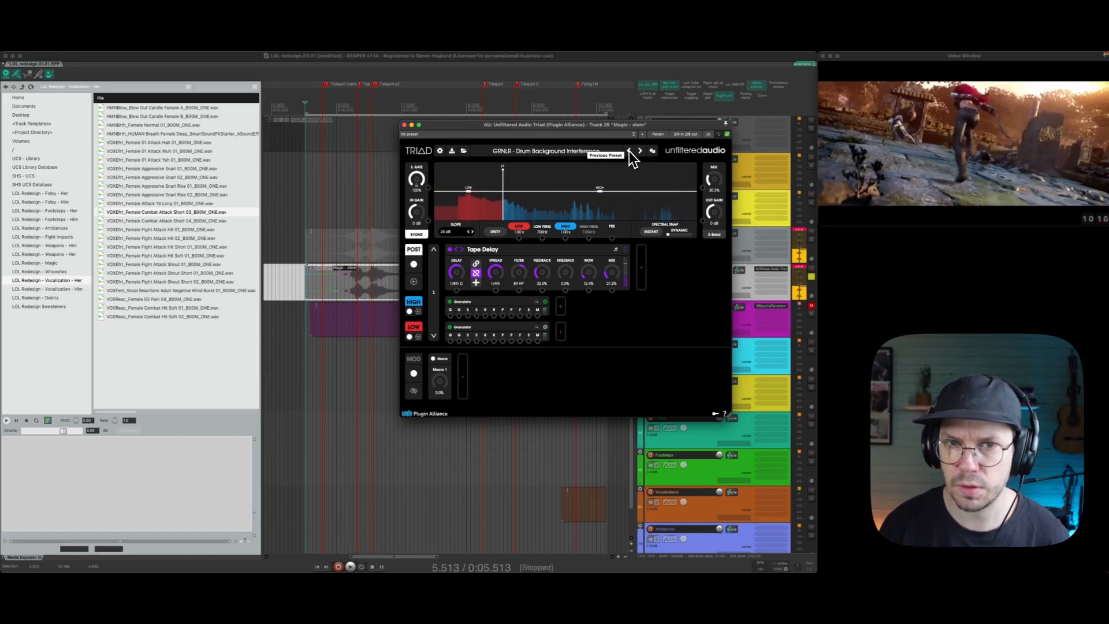
# Load Triad's preset GRNLR - Diaper Full Of Drums and play the opening of the Magic - stem track through it repeatedly.
pyautogui.click(630, 151)
pyautogui.press('space')
pyautogui.press('space')
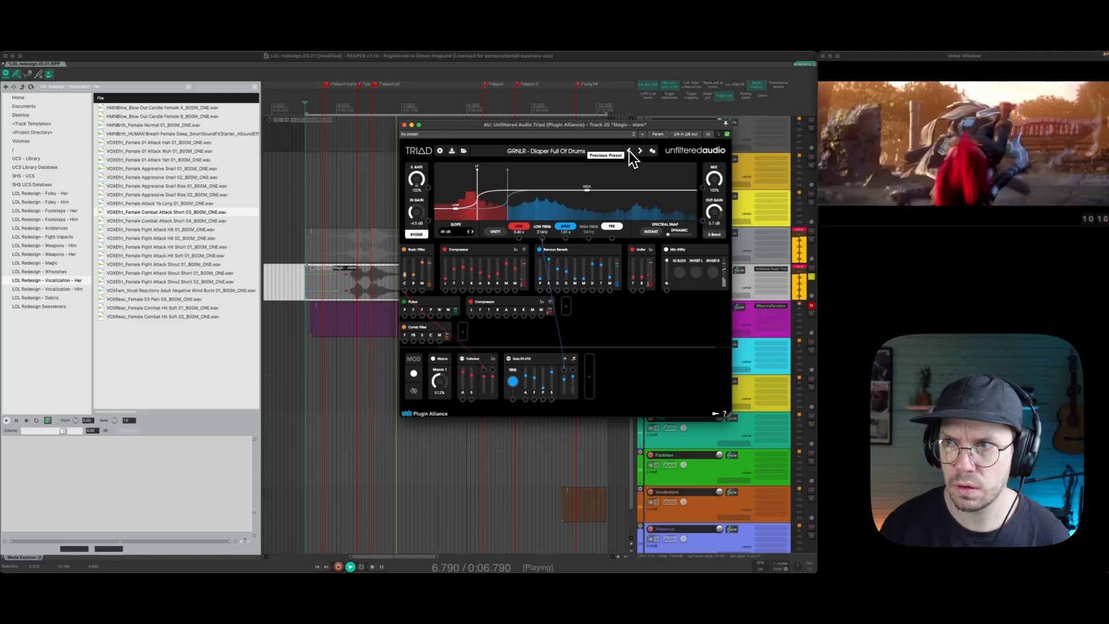
pyautogui.press('space')
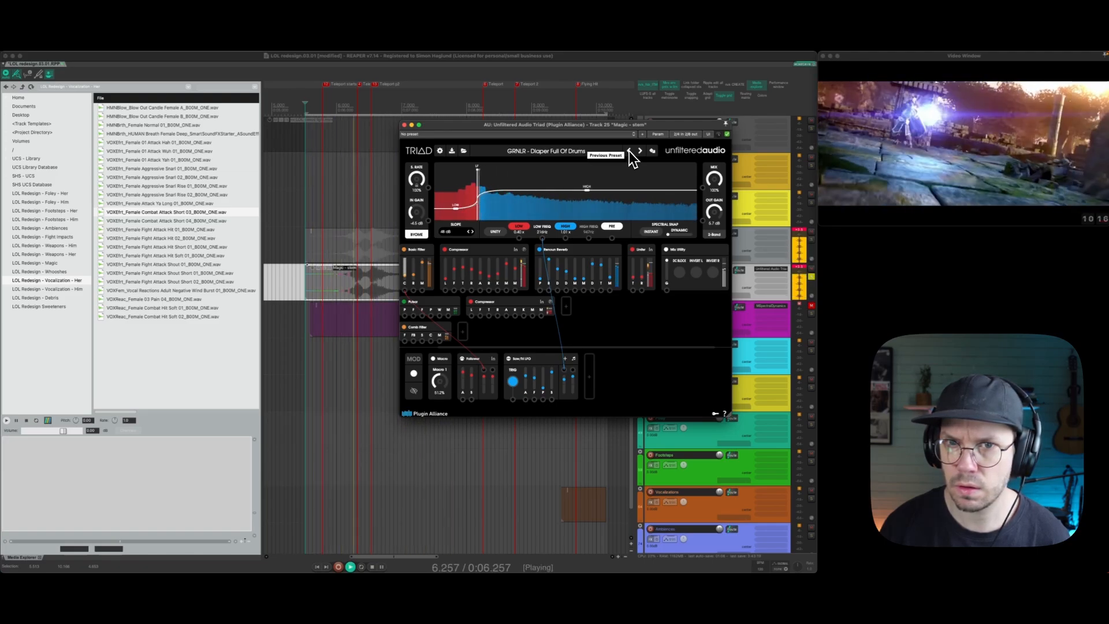
pyautogui.press('space')
pyautogui.press('space')
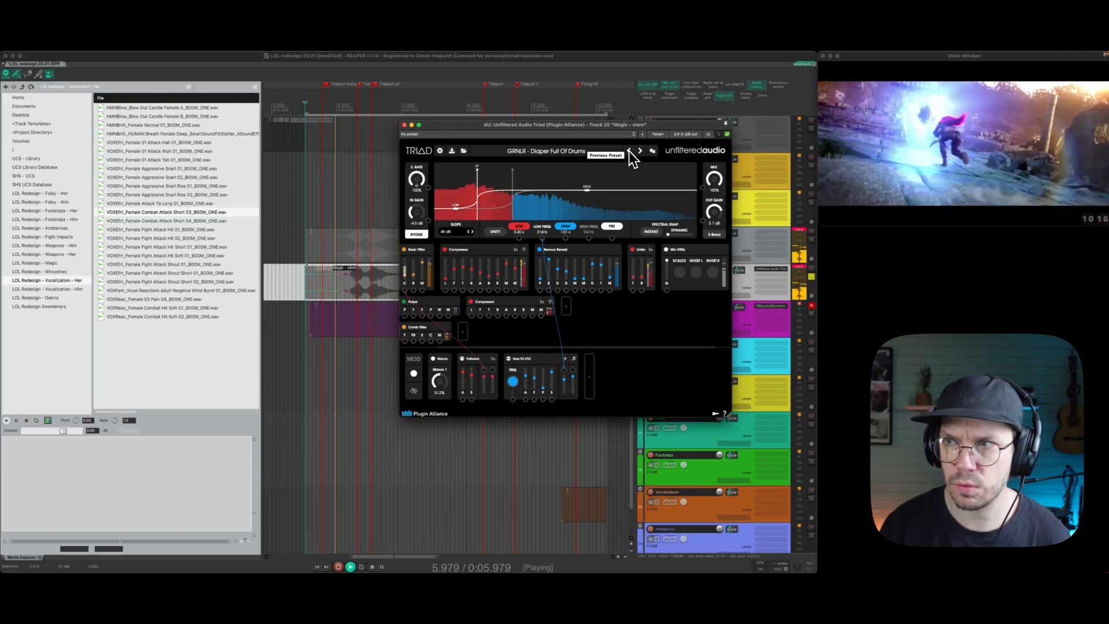
pyautogui.press('space')
pyautogui.press('space')
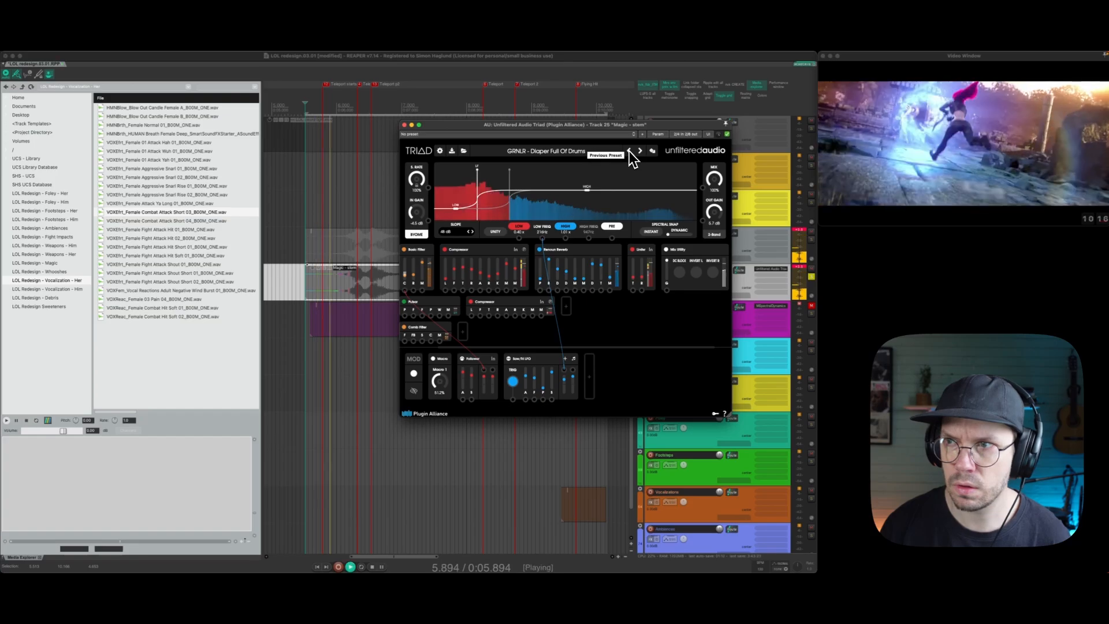
pyautogui.press('space')
pyautogui.press('space')
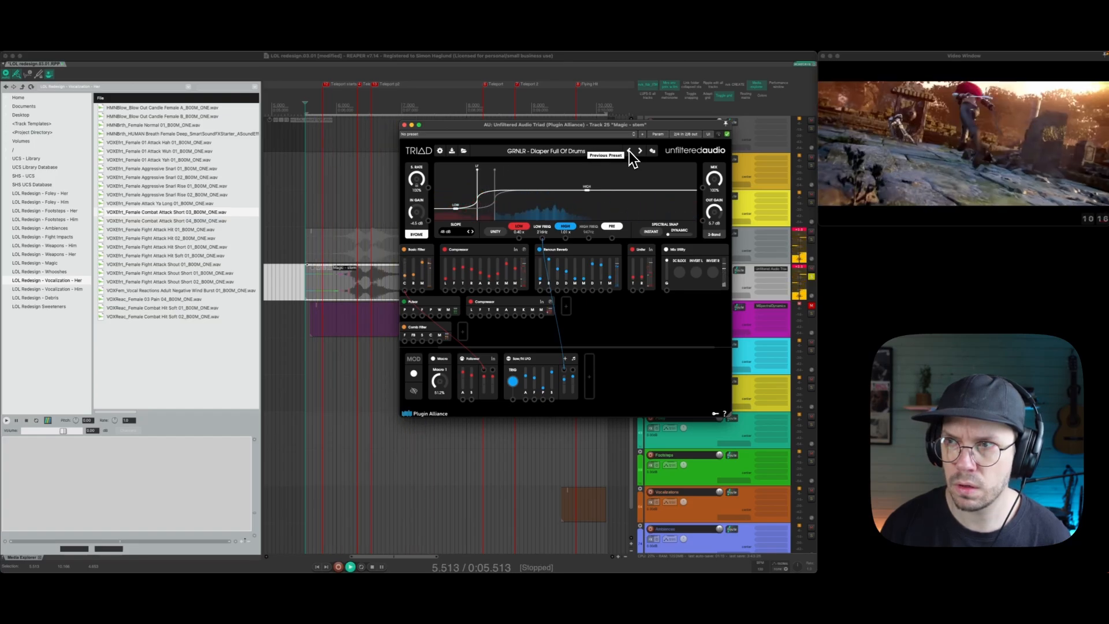
pyautogui.press('space')
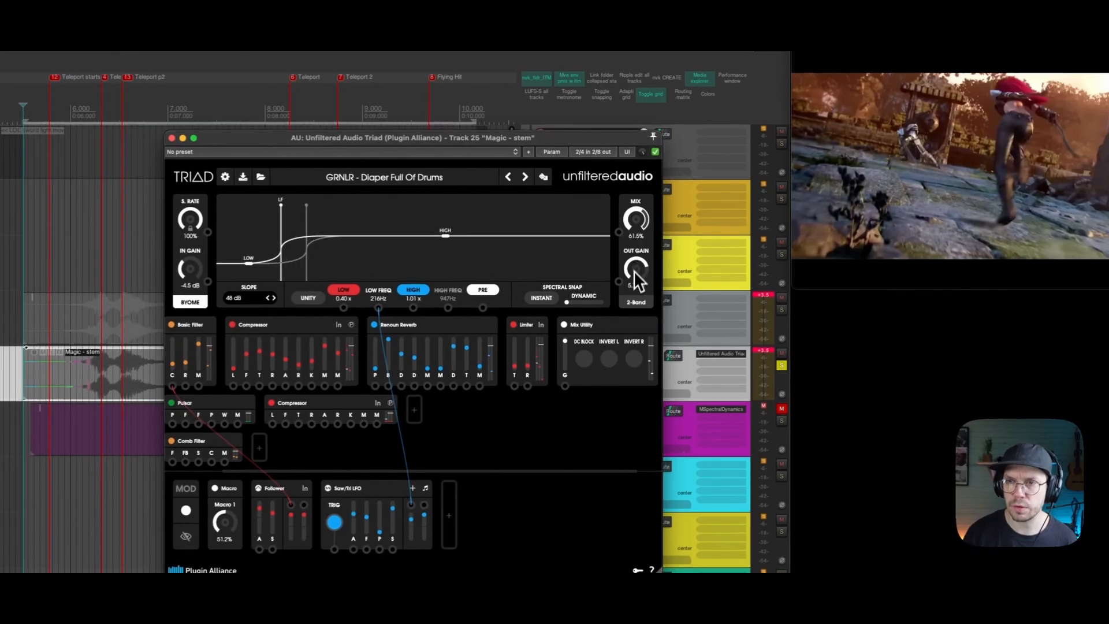
# Lower Triad's Mix to blend in more of the dry stem while auditioning it, and close the plugin window.
pyautogui.moveTo(631, 301); pyautogui.dragTo(631, 306)
pyautogui.press('space')
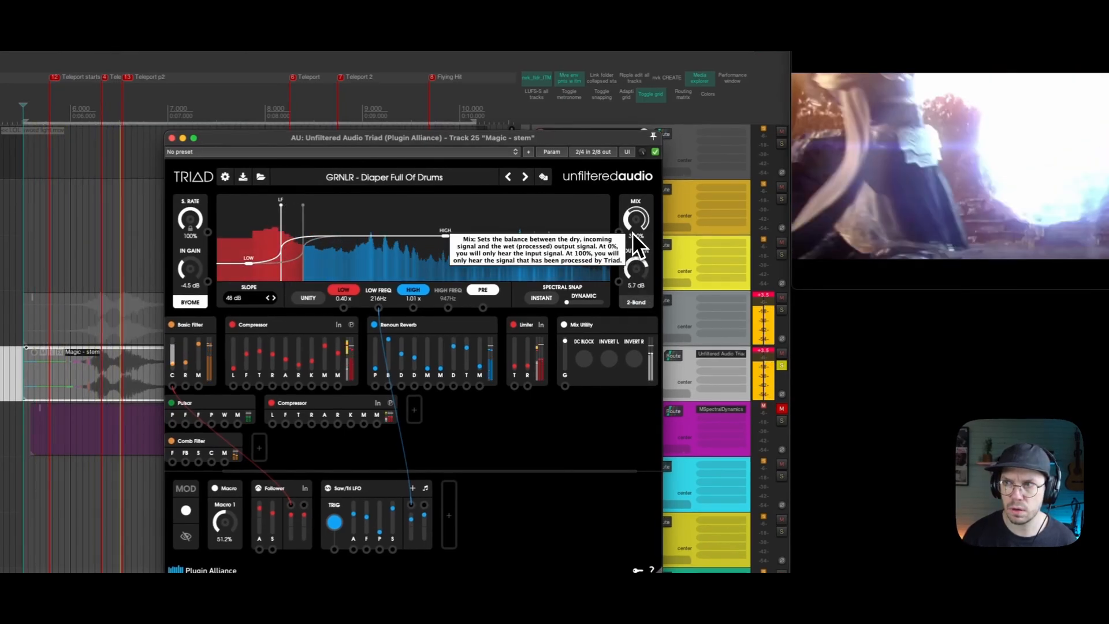
pyautogui.press('space')
pyautogui.press('space')
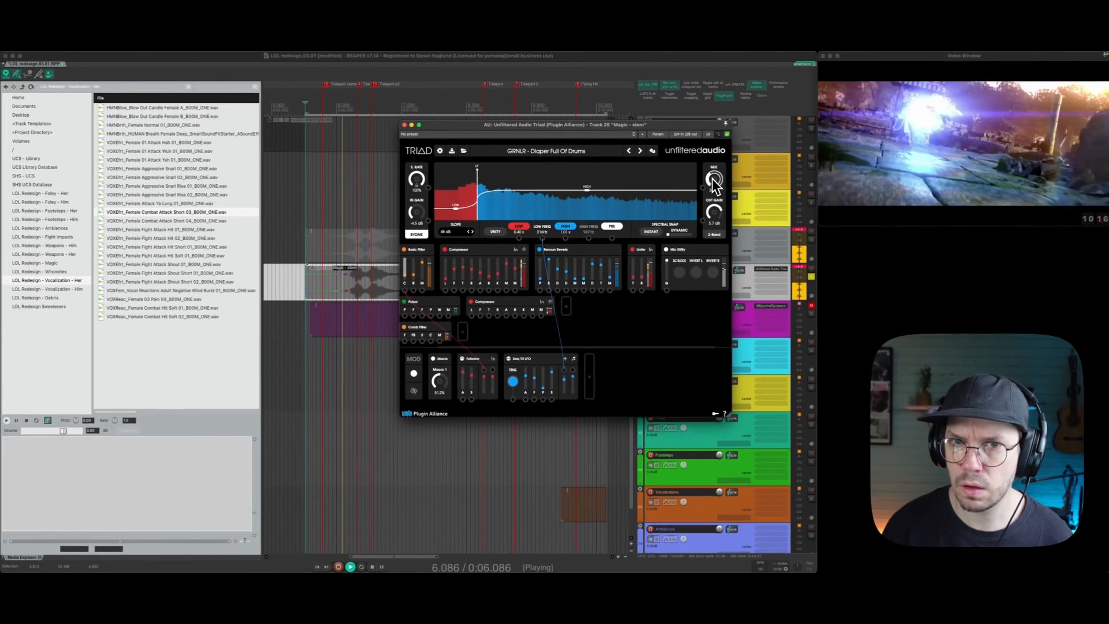
pyautogui.press('space')
pyautogui.press('space')
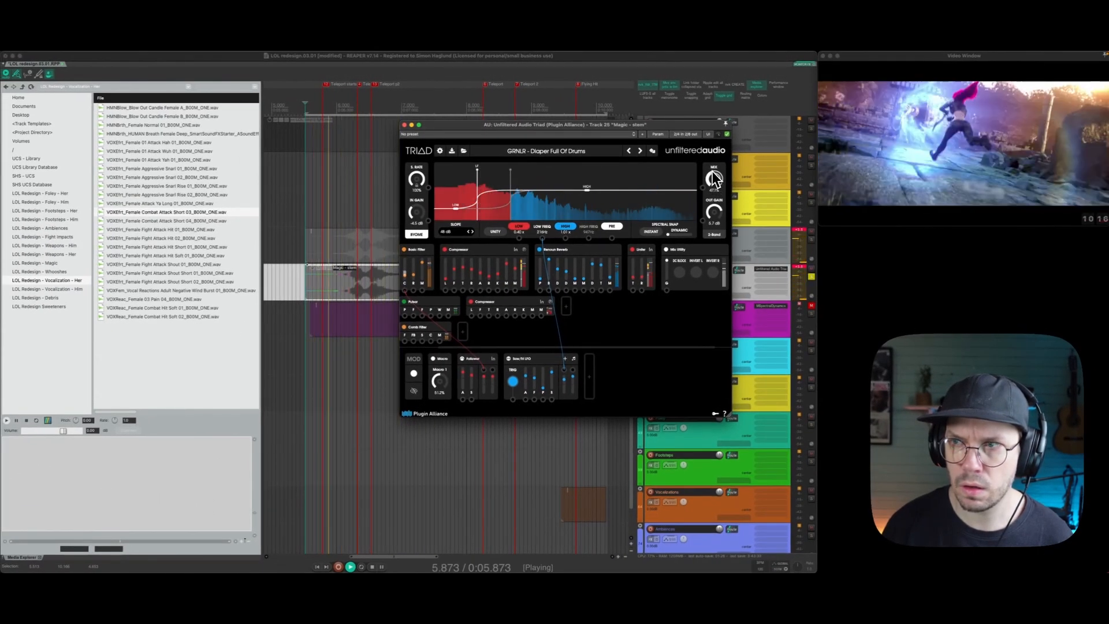
pyautogui.press('space')
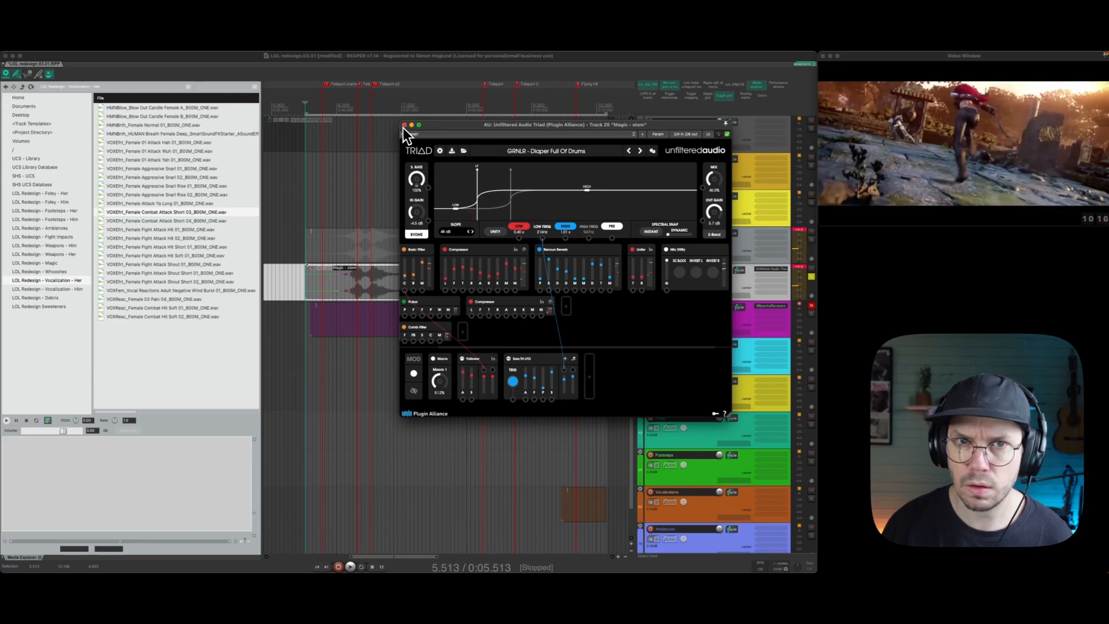
pyautogui.click(404, 125)
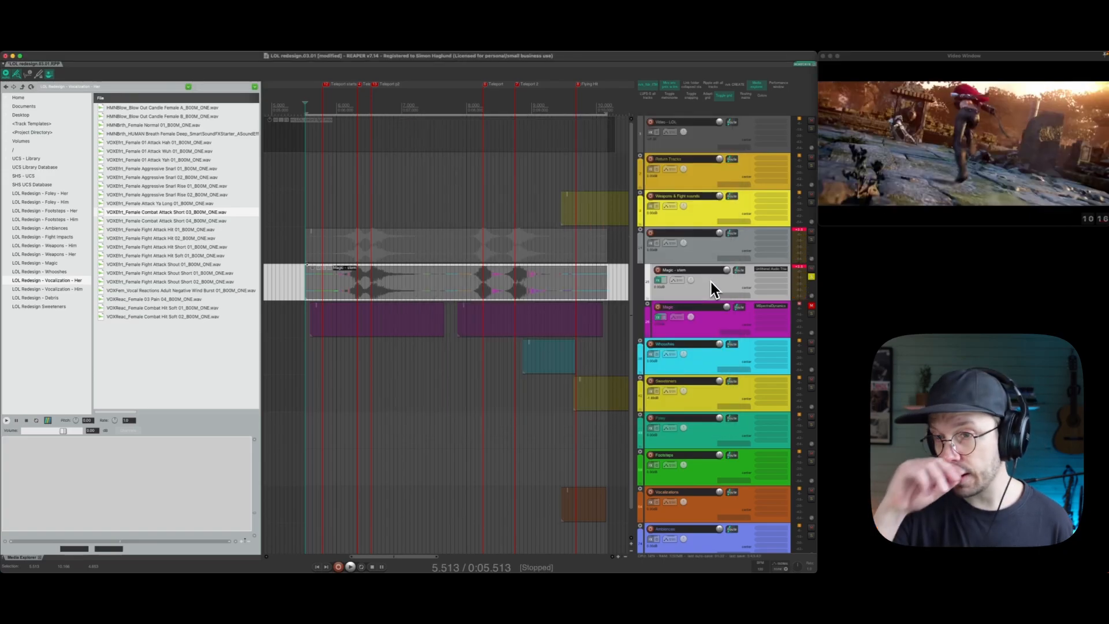
# Add the AU version of Kilohearts Snap Heap to the Magic - stem track and insert a Disperser in Serial Bus 1.
pyautogui.click(771, 276)
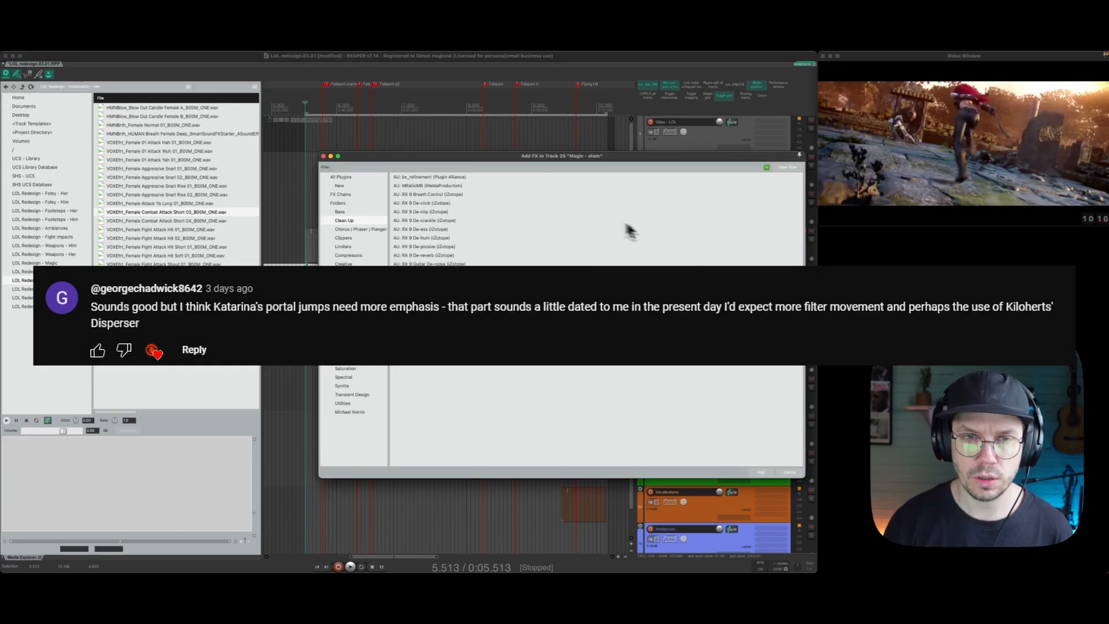
pyautogui.click(324, 156)
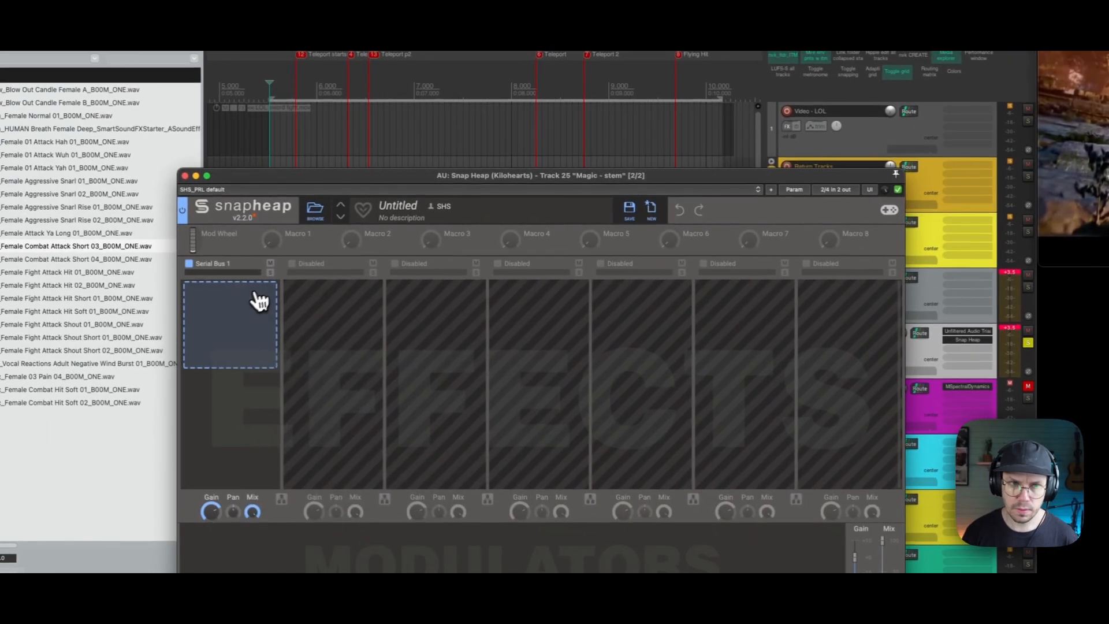
pyautogui.click(260, 301)
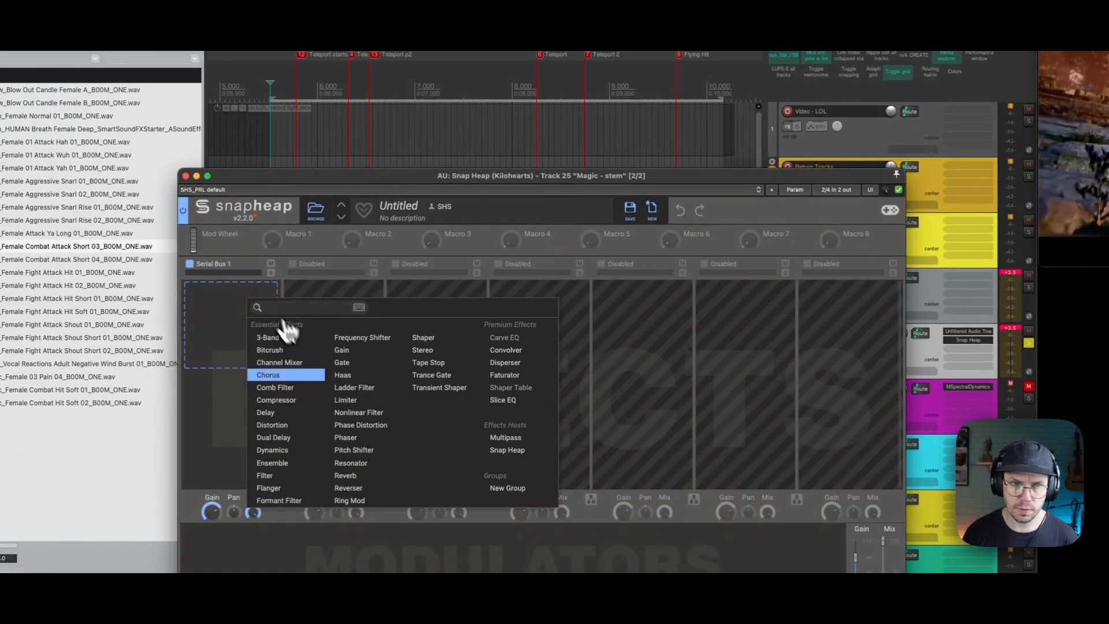
pyautogui.click(507, 359)
# Move the Snap Heap window clear of the Magic - stem waveform in the arrangement.
pyautogui.moveTo(436, 181); pyautogui.dragTo(429, 178)
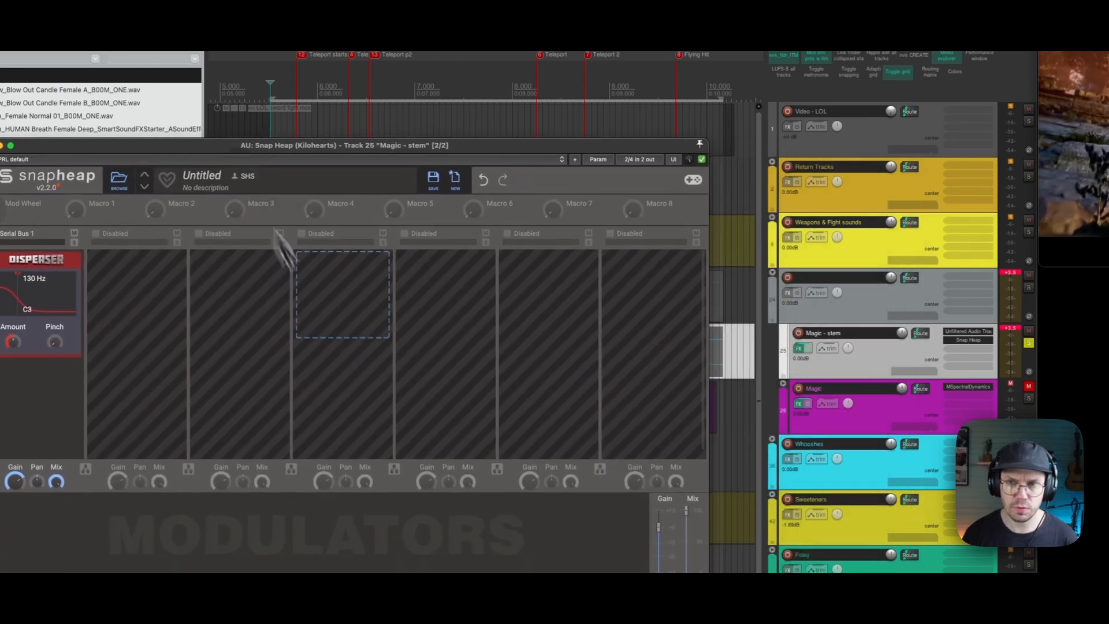
pyautogui.moveTo(466, 147); pyautogui.dragTo(875, 230)
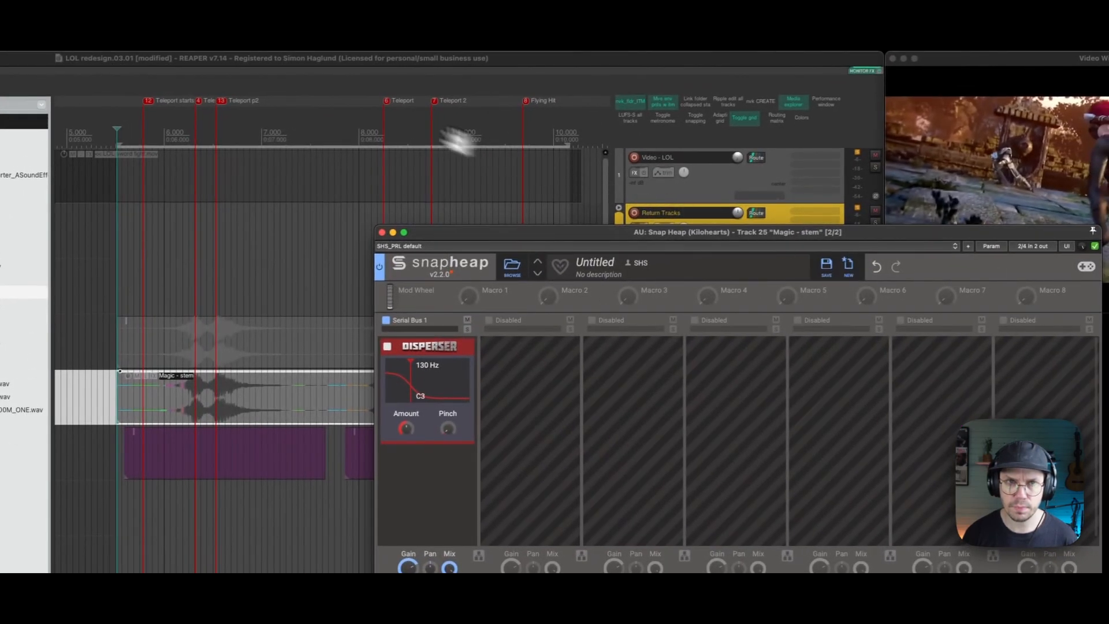
pyautogui.moveTo(288, 107); pyautogui.dragTo(133, 83)
pyautogui.hscroll(-3, 325, 387)
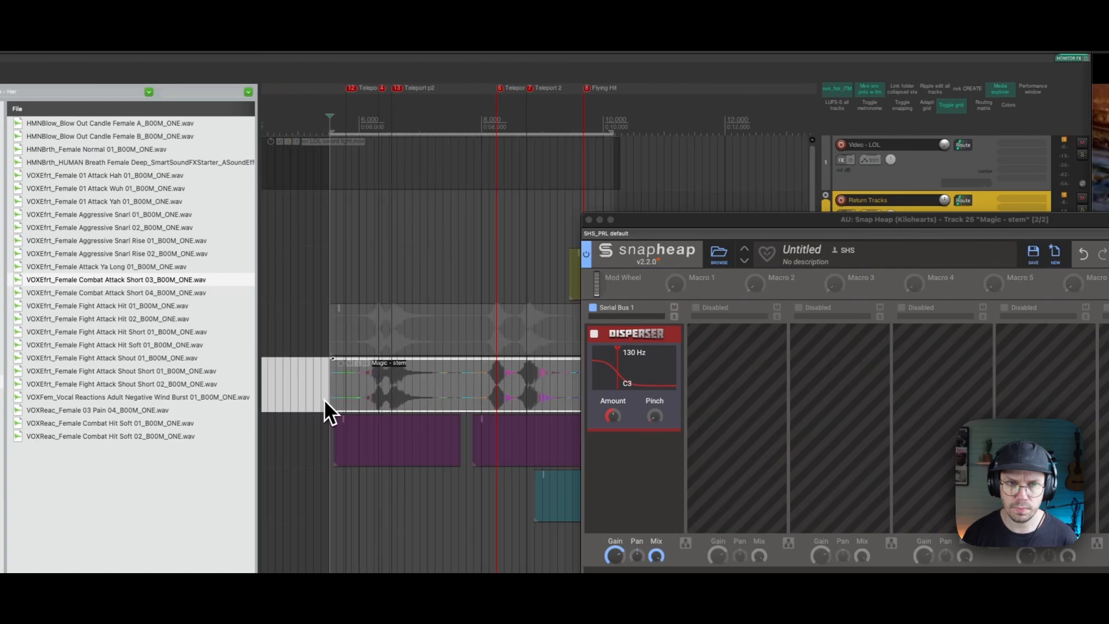
pyautogui.moveTo(646, 234); pyautogui.dragTo(602, 211)
# Set the Disperser's frequency to 105 Hz and modulate it with a new Audio Follower.
pyautogui.moveTo(575, 340); pyautogui.dragTo(571, 340)
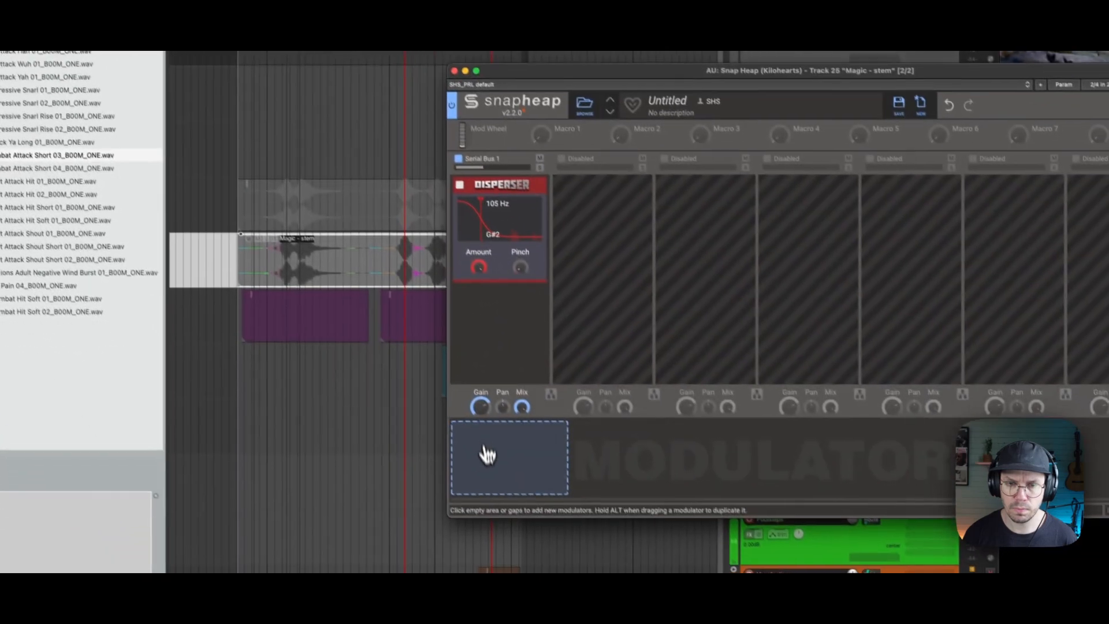
pyautogui.click(481, 457)
pyautogui.click(501, 494)
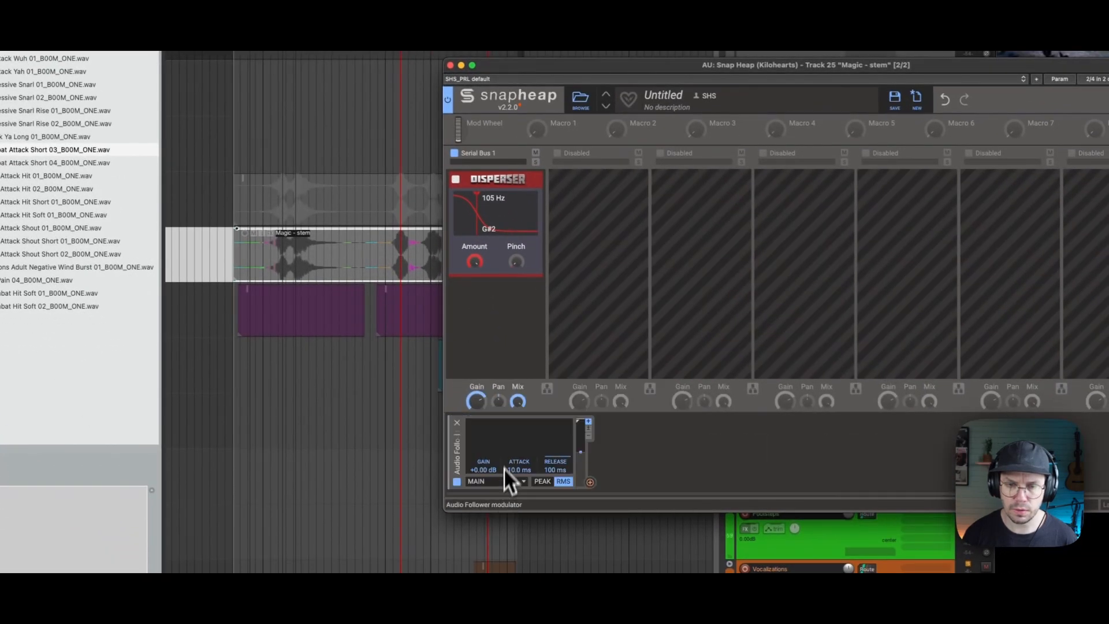
pyautogui.moveTo(590, 481); pyautogui.dragTo(494, 235)
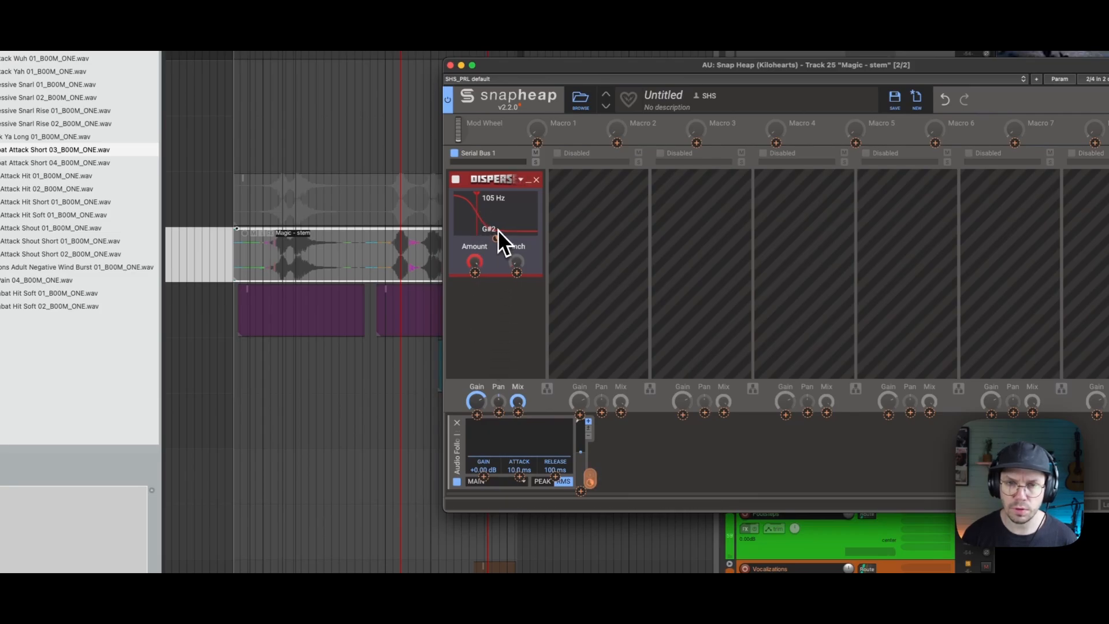
# Raise the Audio Follower's gain to +17.94 dB while playing back the stem to check the modulation.
pyautogui.press('space')
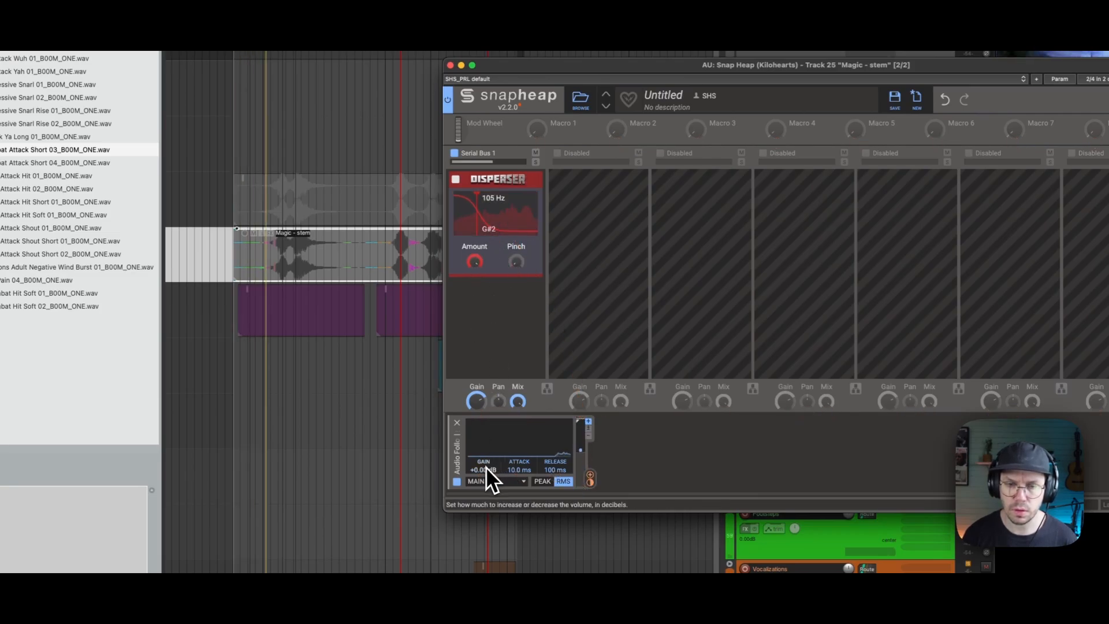
pyautogui.moveTo(487, 467); pyautogui.dragTo(484, 469)
pyautogui.press('space')
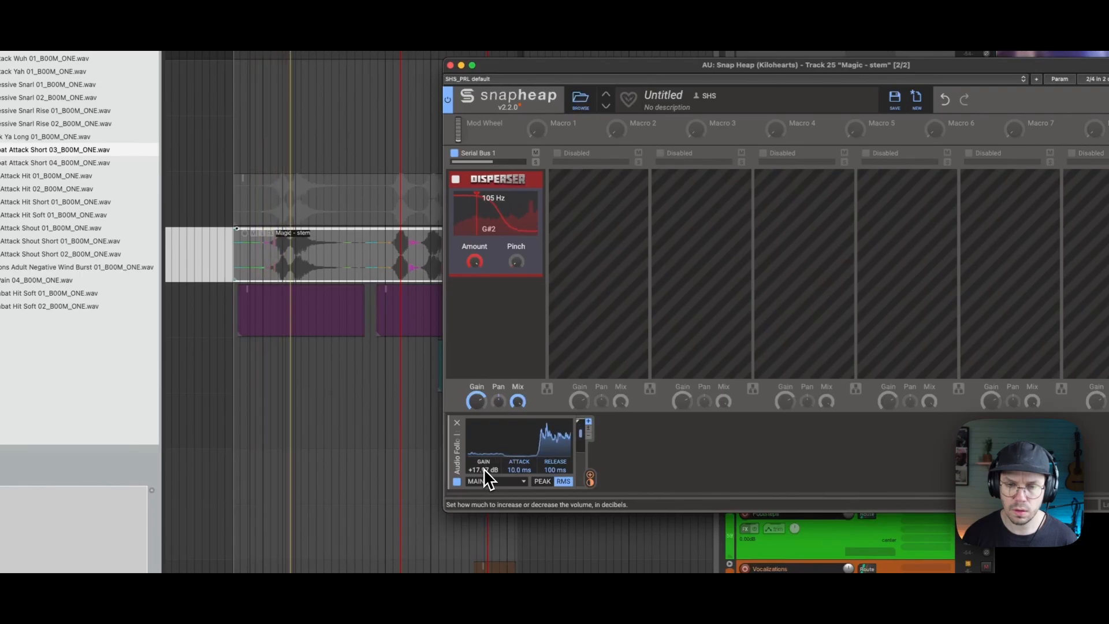
pyautogui.press('space')
pyautogui.press('space')
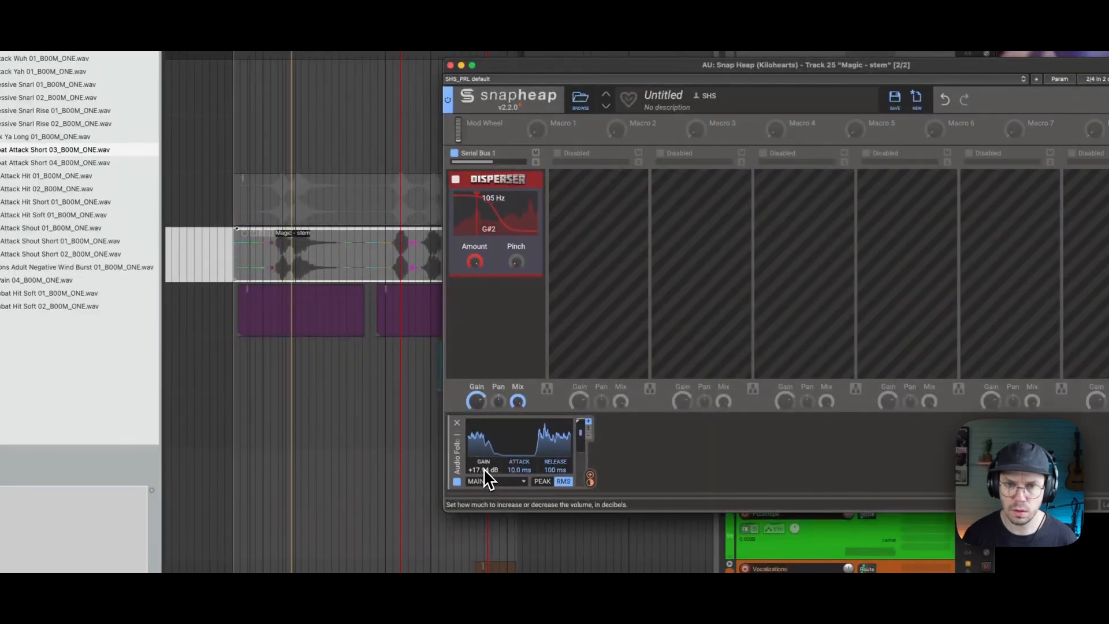
pyautogui.press('space')
# Set the Disperser's frequency to 111 Hz, audition the stem, and close the Snap Heap window.
pyautogui.moveTo(477, 234); pyautogui.dragTo(479, 208)
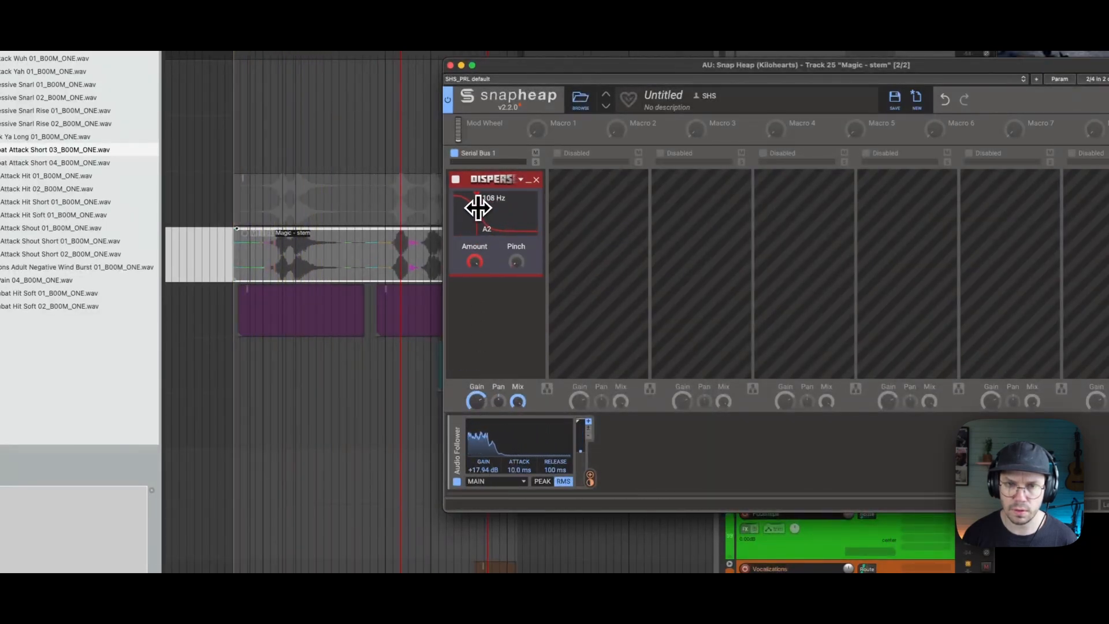
pyautogui.press('space')
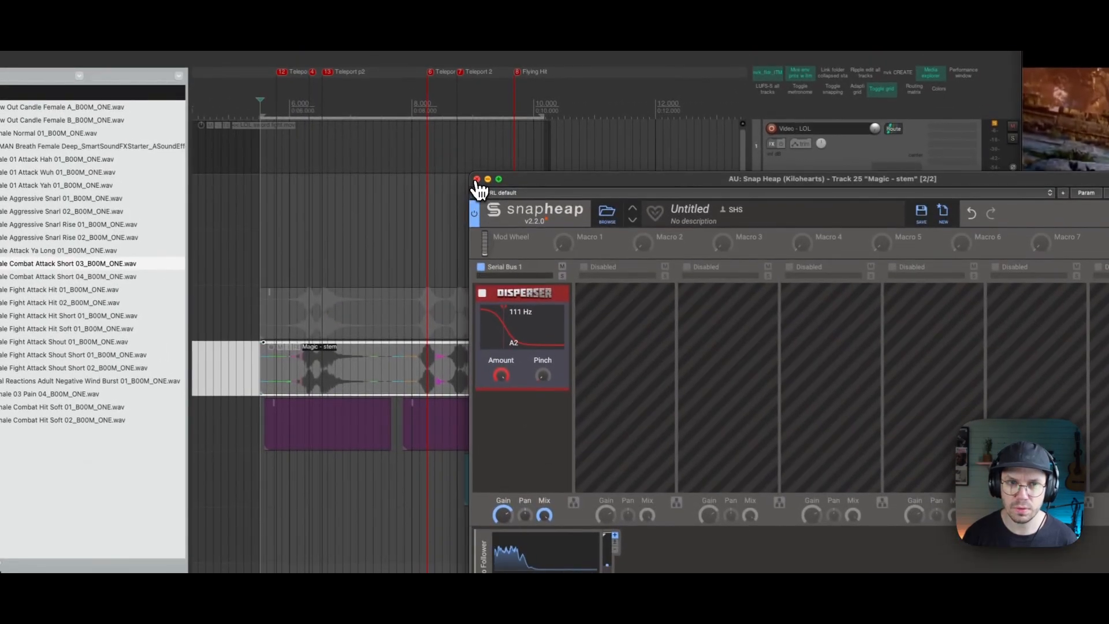
pyautogui.click(477, 180)
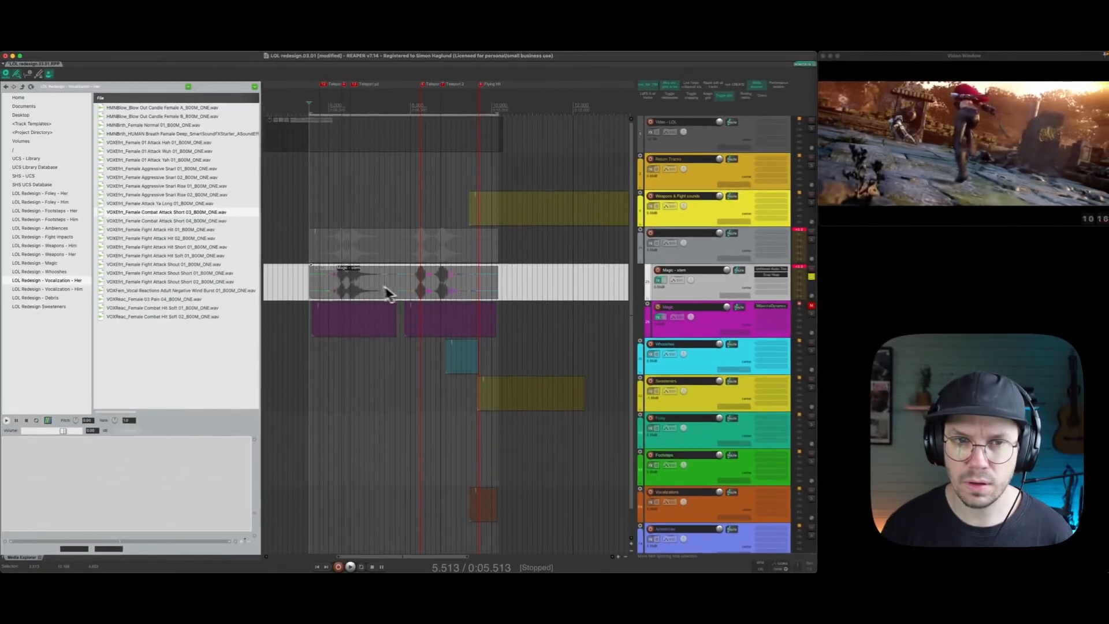
# Play the processed Magic - stem track from the start of the time selection.
pyautogui.click(407, 275)
pyautogui.press('space')
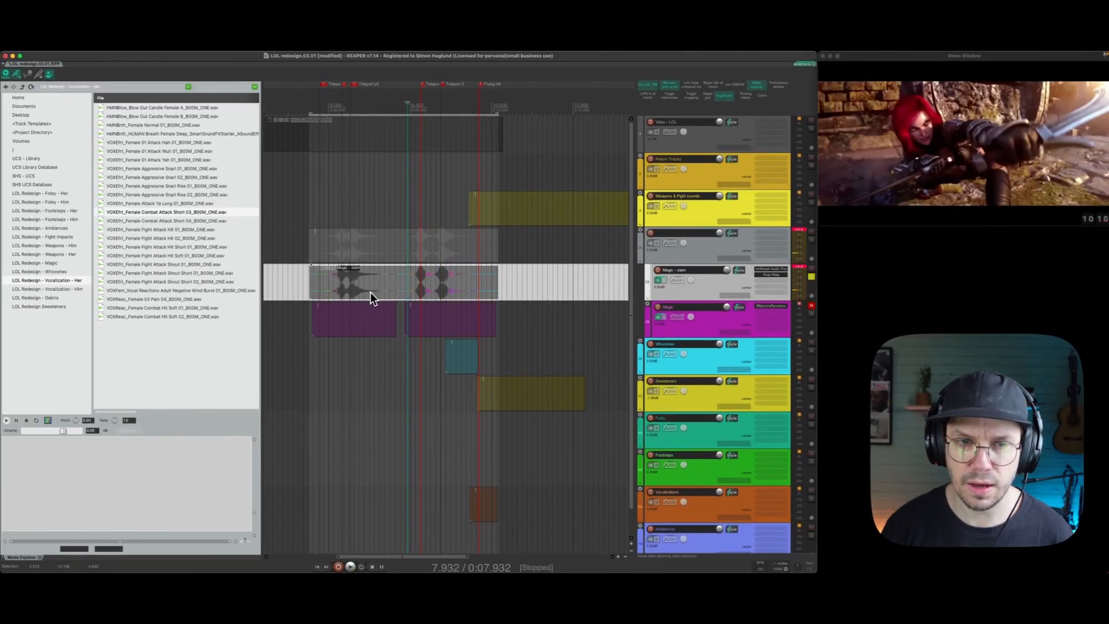
pyautogui.press('w')
pyautogui.press('space')
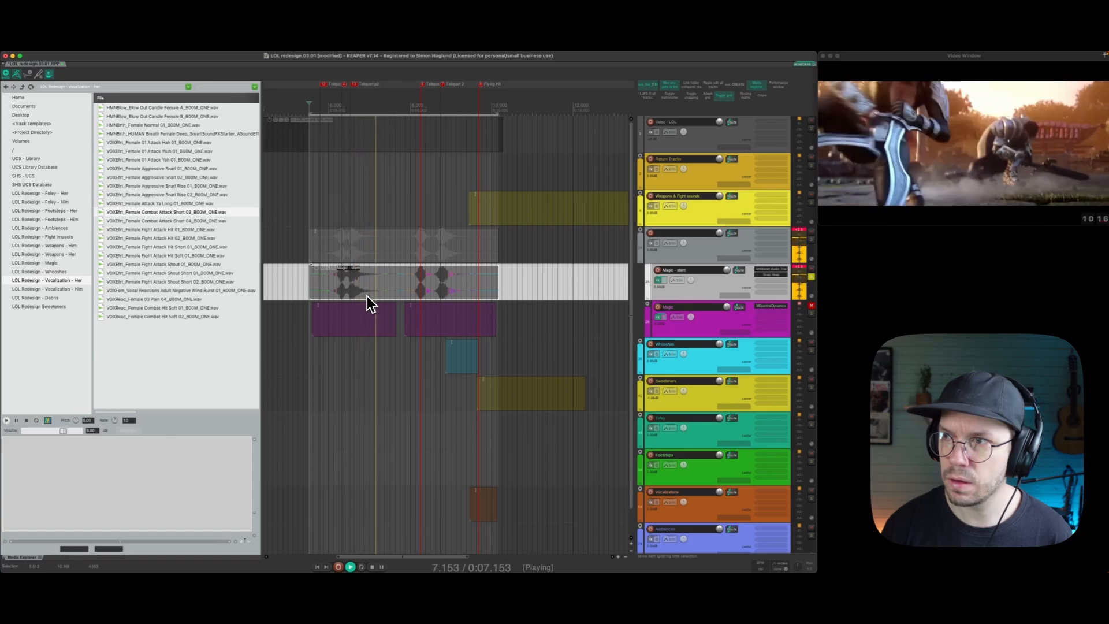
pyautogui.press('space')
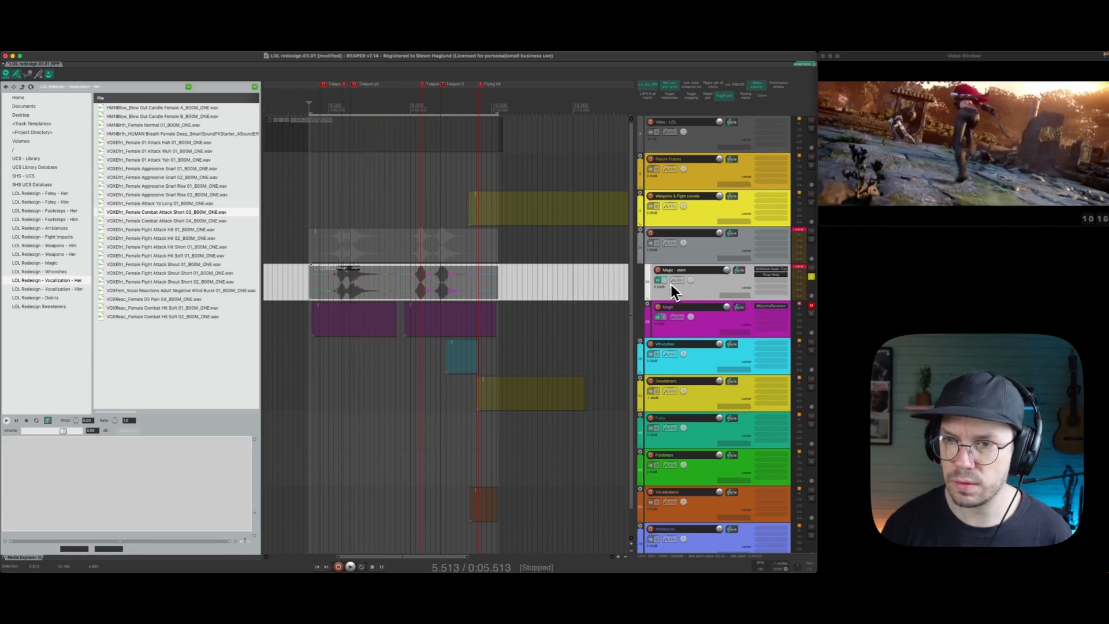
# Compare the Magic - stem track's playback with its whole effects chain bypassed and enabled.
pyautogui.click(667, 283)
pyautogui.press('space')
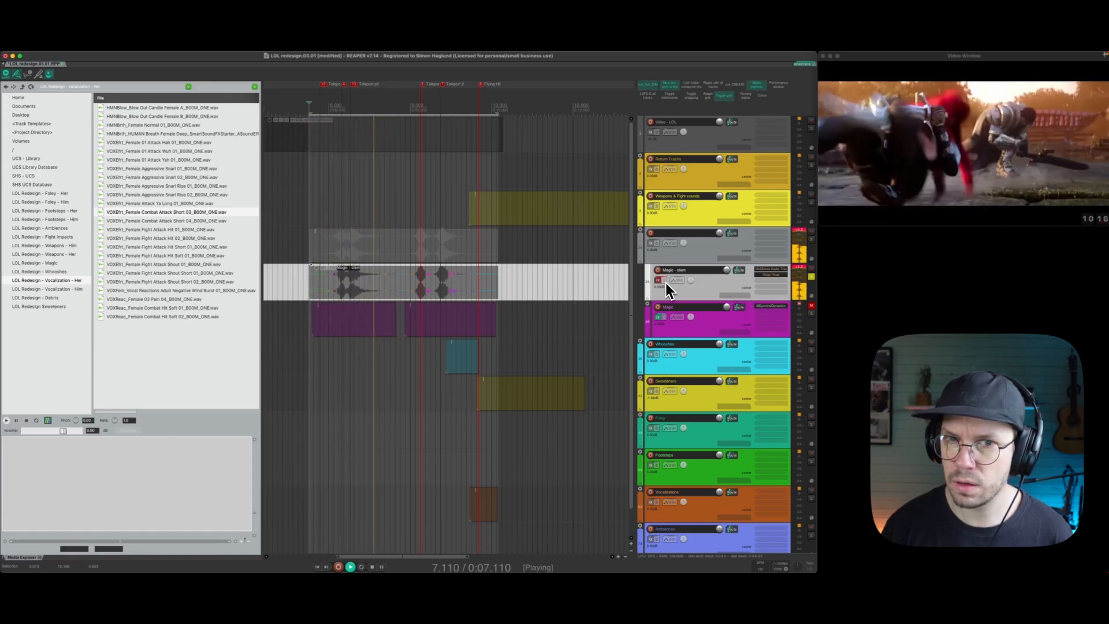
pyautogui.click(665, 283)
pyautogui.press('space')
pyautogui.press('space')
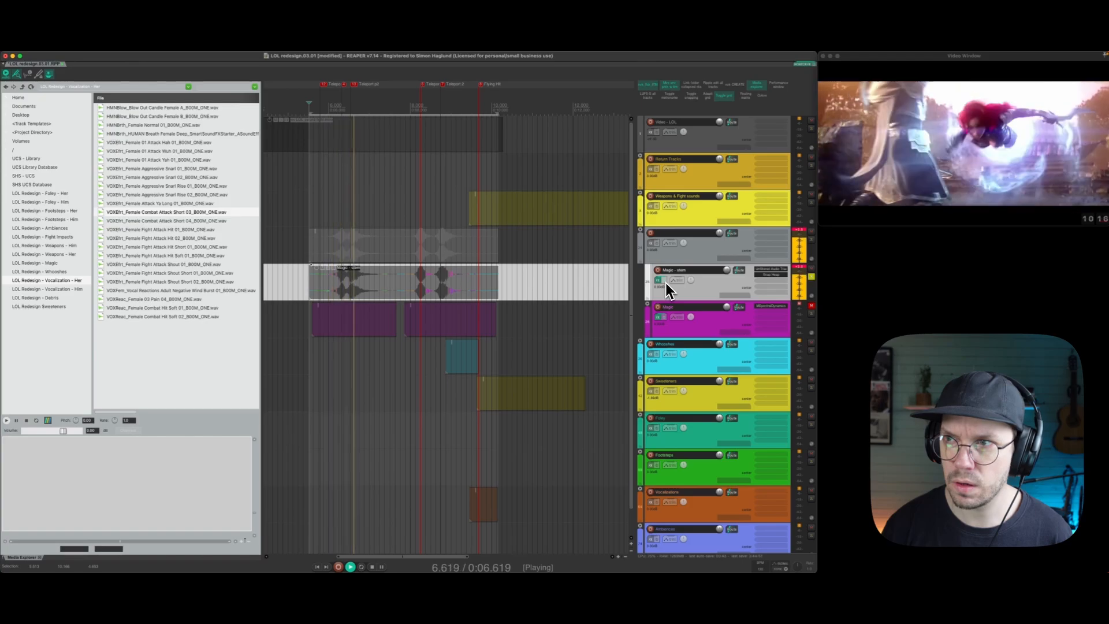
pyautogui.press('space')
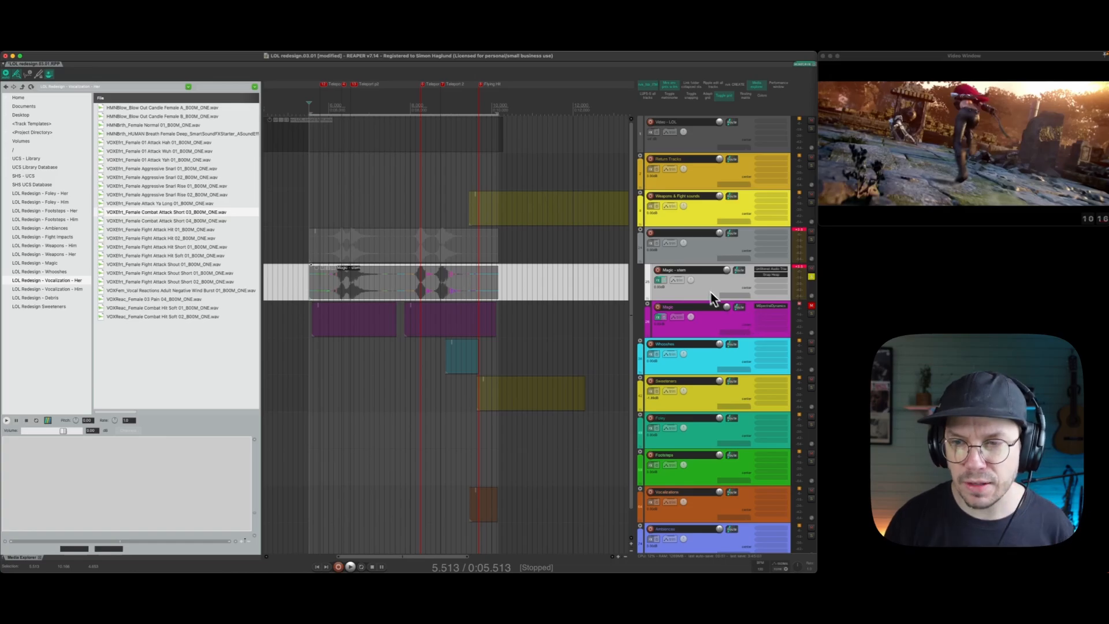
# Add the AU version of Soundtoys FilterFreak2 to the Magic - stem track and move its window clear of the stem's clip.
pyautogui.click(770, 284)
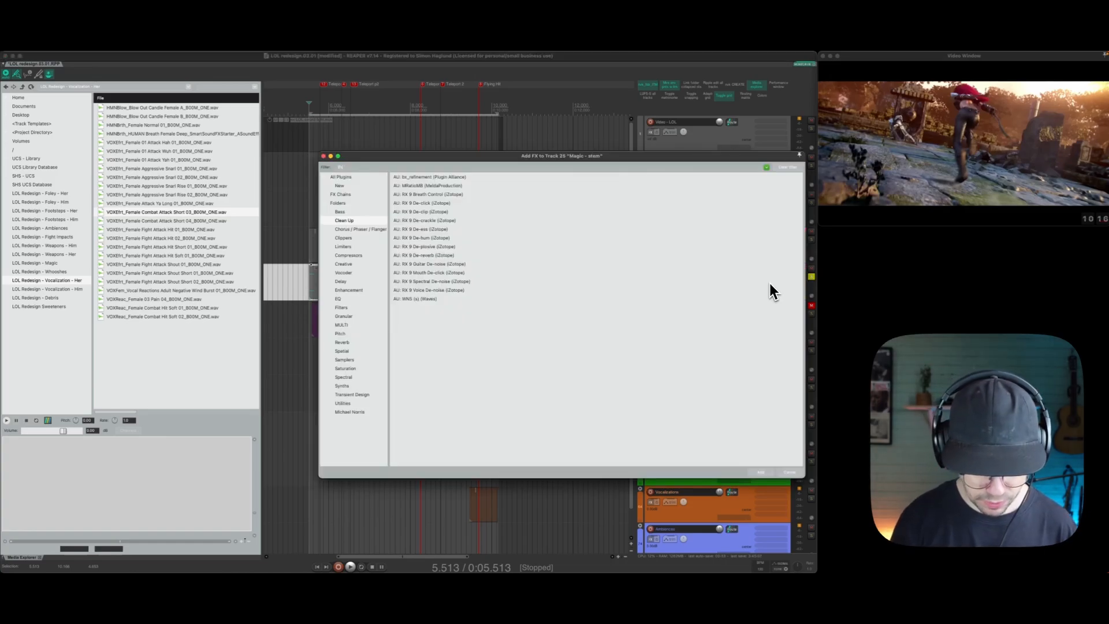
pyautogui.write('Freak')
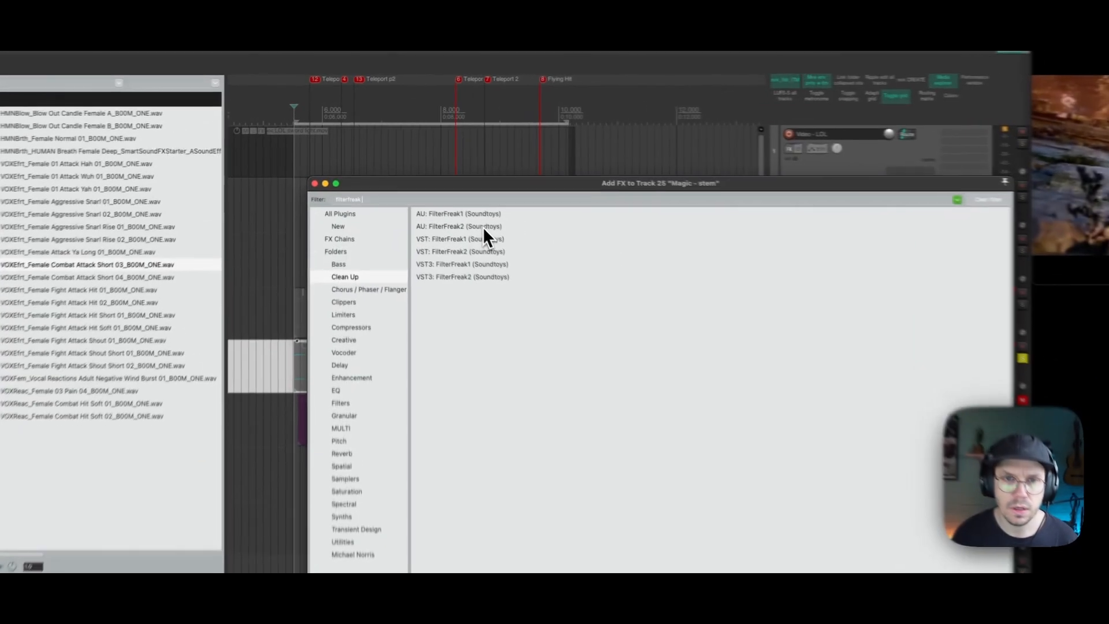
pyautogui.doubleClick(484, 228)
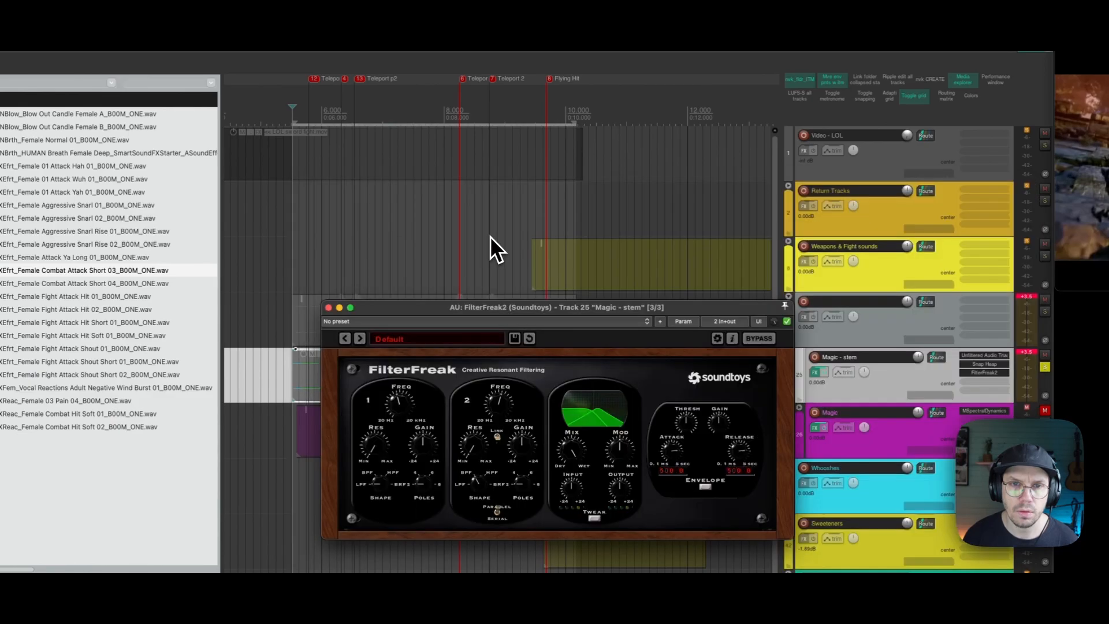
pyautogui.moveTo(480, 205); pyautogui.dragTo(497, 186)
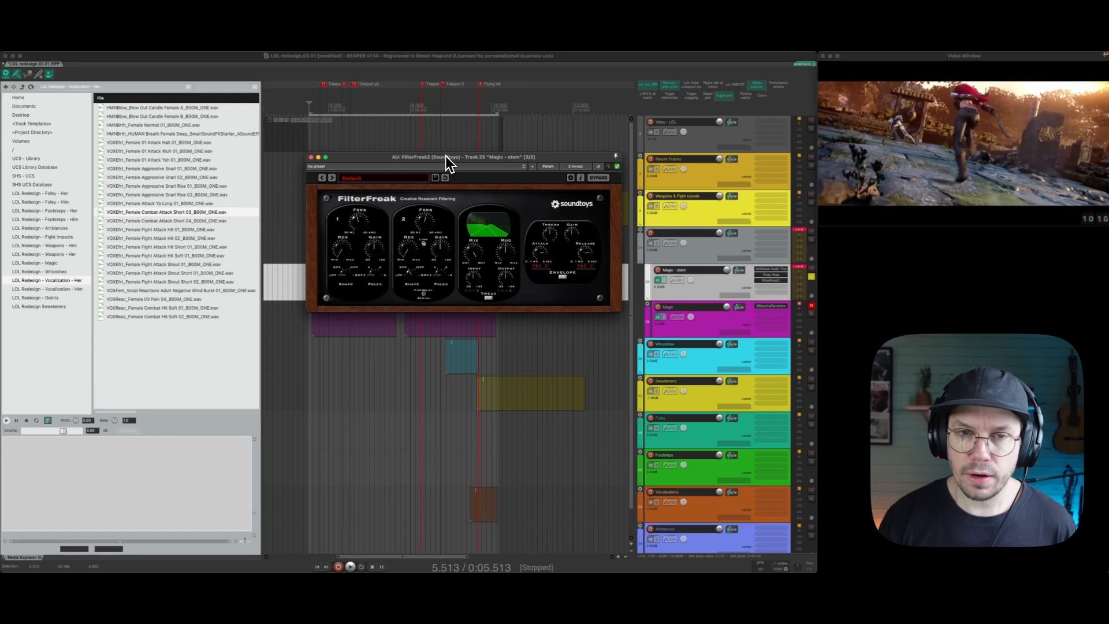
pyautogui.moveTo(446, 156); pyautogui.dragTo(514, 142)
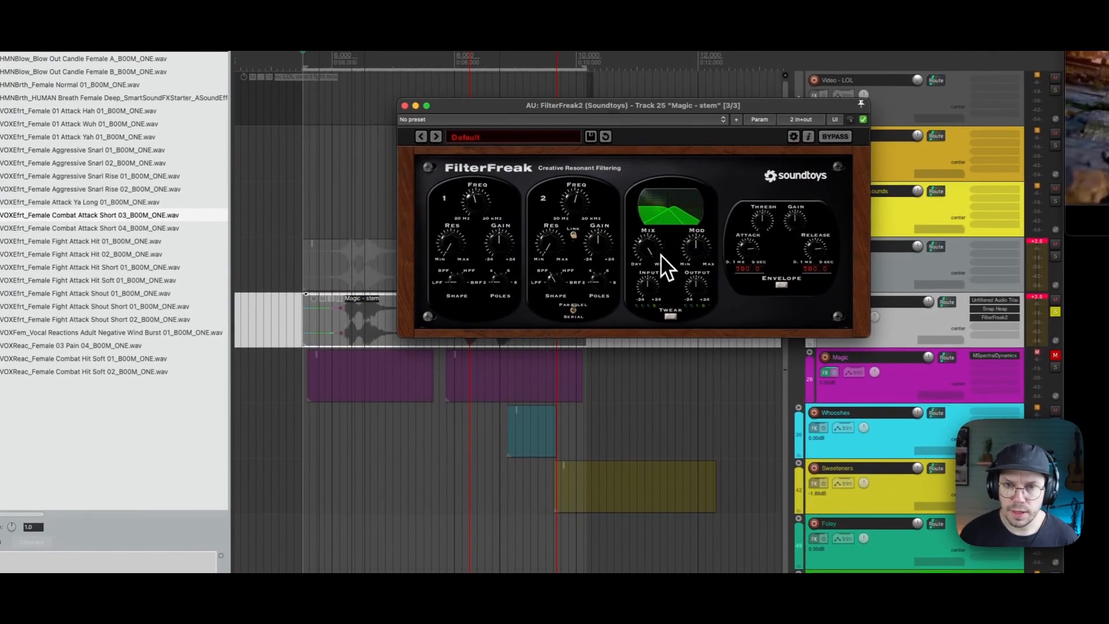
# Set FilterFreak2's envelope attack to about 129 ms and release to about 109 ms while playing back the stem.
pyautogui.moveTo(631, 111); pyautogui.dragTo(622, 171)
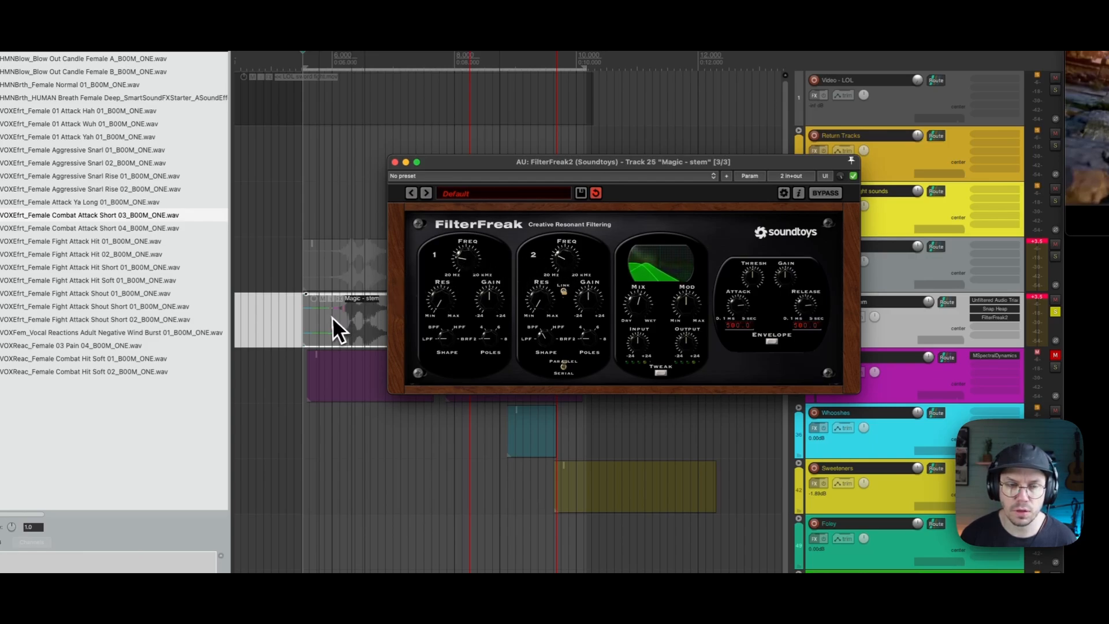
pyautogui.moveTo(473, 166); pyautogui.dragTo(400, 376)
pyautogui.click(357, 331)
pyautogui.press('space')
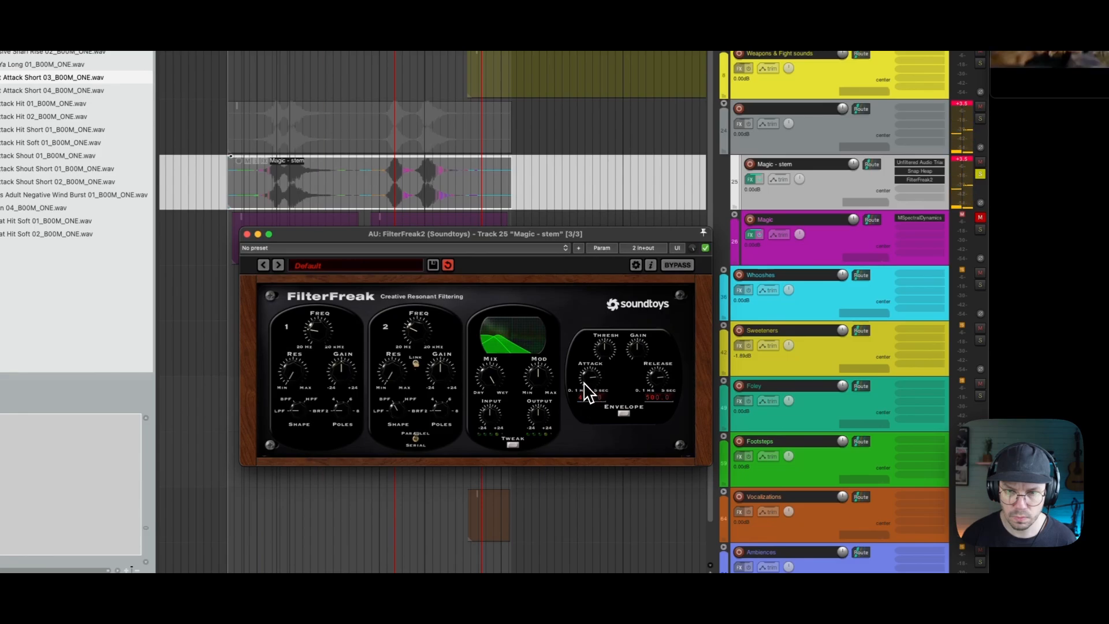
pyautogui.moveTo(582, 381); pyautogui.dragTo(586, 397)
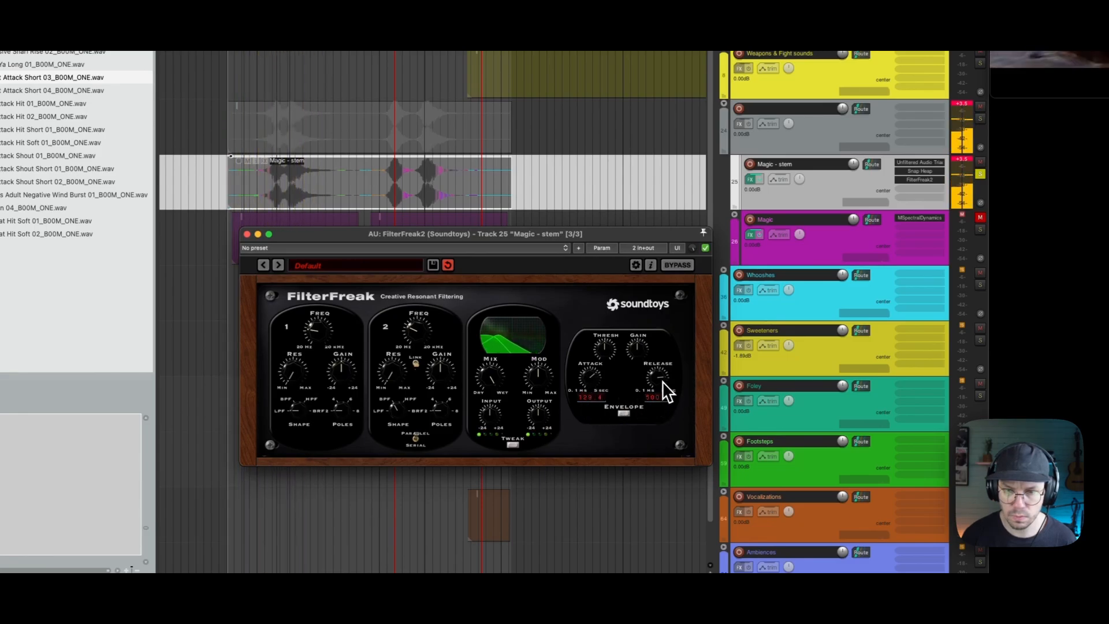
pyautogui.moveTo(664, 389)
pyautogui.mouseDown()
pyautogui.moveTo(665, 409)
pyautogui.moveTo(661, 397)
pyautogui.mouseUp()
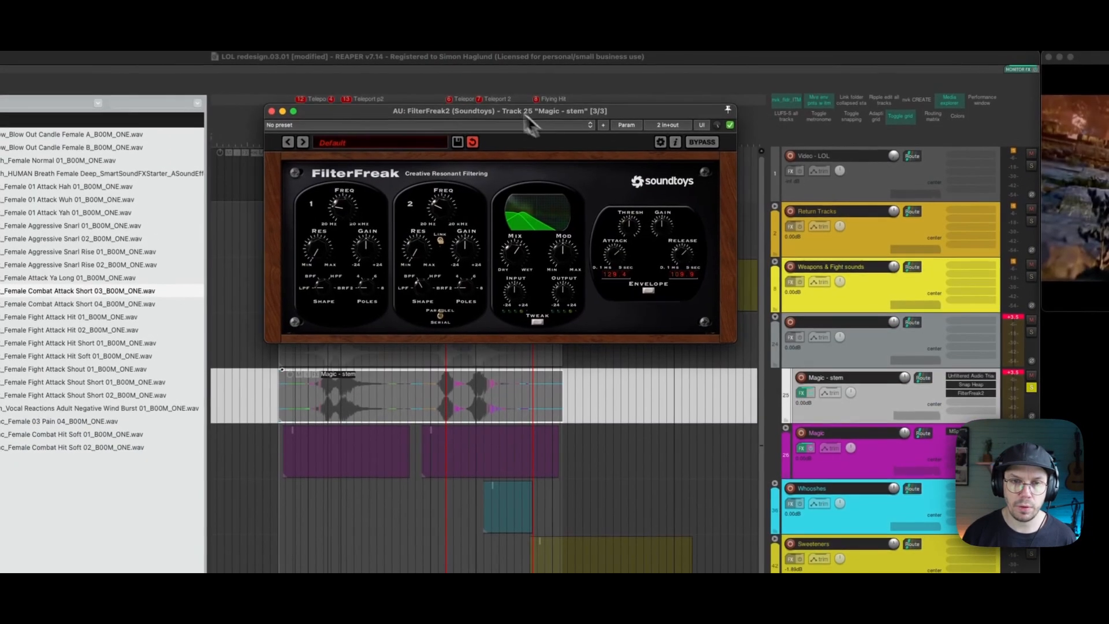
# Raise FilterFreak2's modulation amount while auditioning the Magic - stem clip.
pyautogui.moveTo(525, 113); pyautogui.dragTo(509, 113)
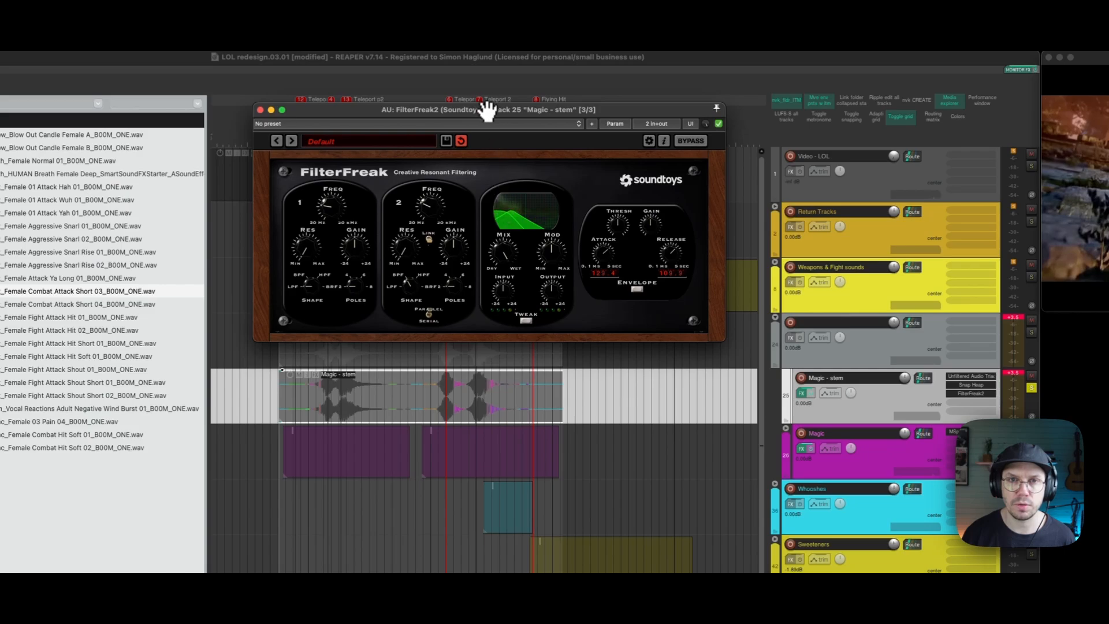
pyautogui.moveTo(489, 110); pyautogui.dragTo(487, 104)
pyautogui.click(327, 402)
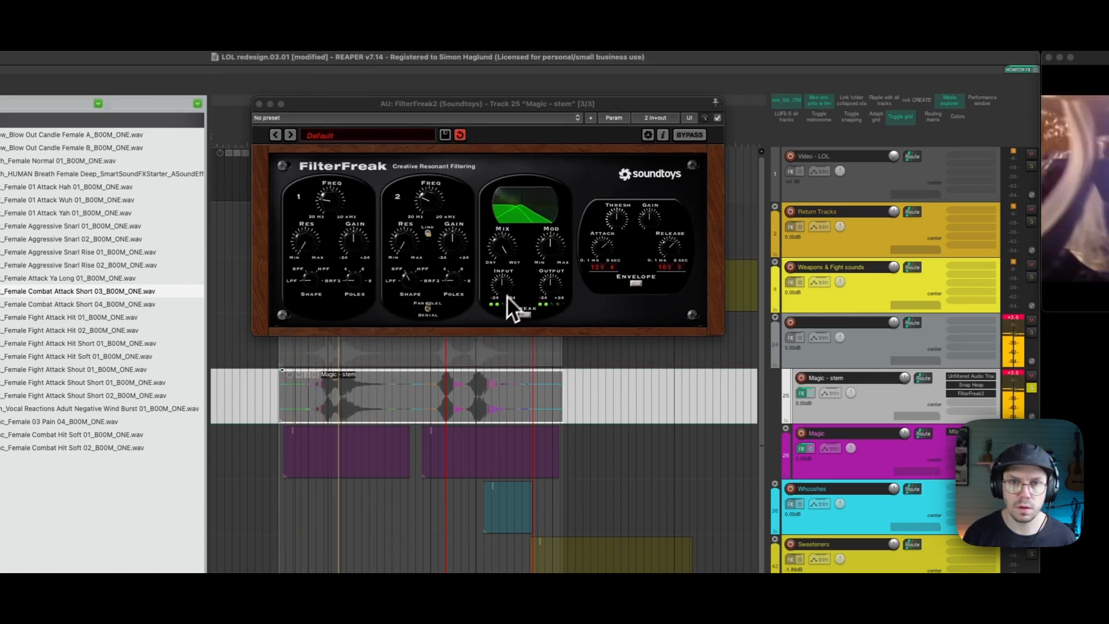
pyautogui.click(546, 246)
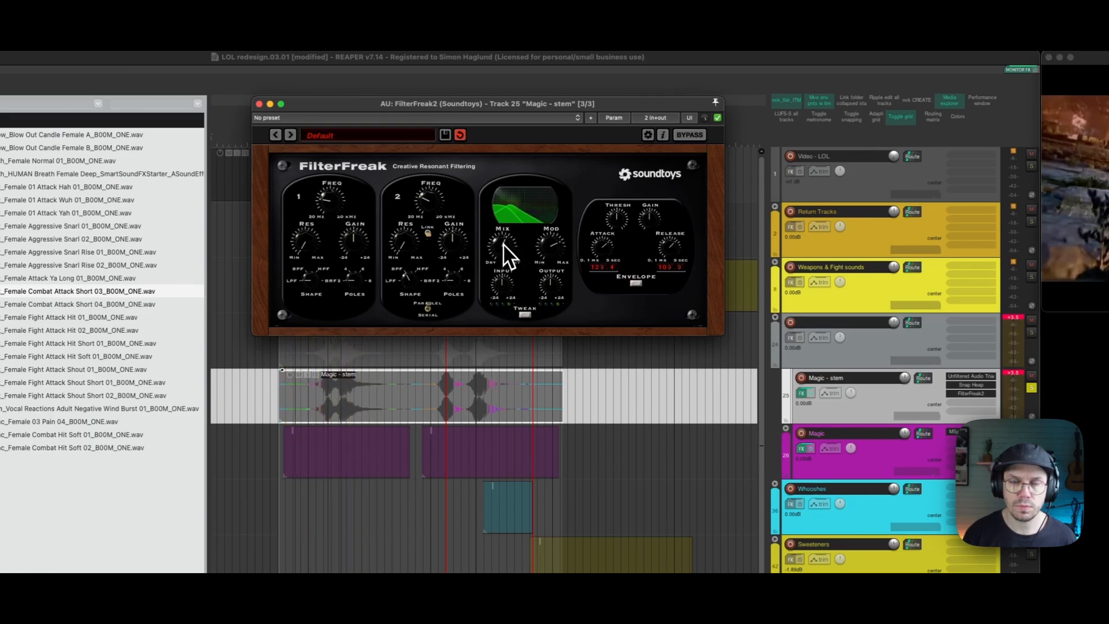
# Compare the stem's playback with FilterFreak2 bypassed and enabled, and close the plug-in window.
pyautogui.press('space')
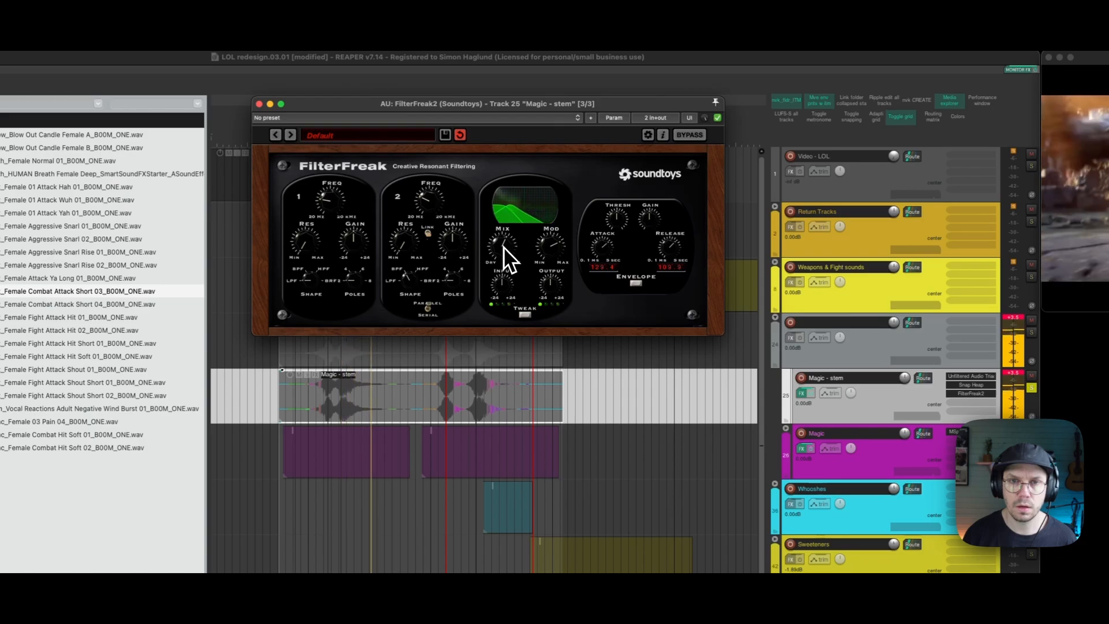
pyautogui.click(689, 138)
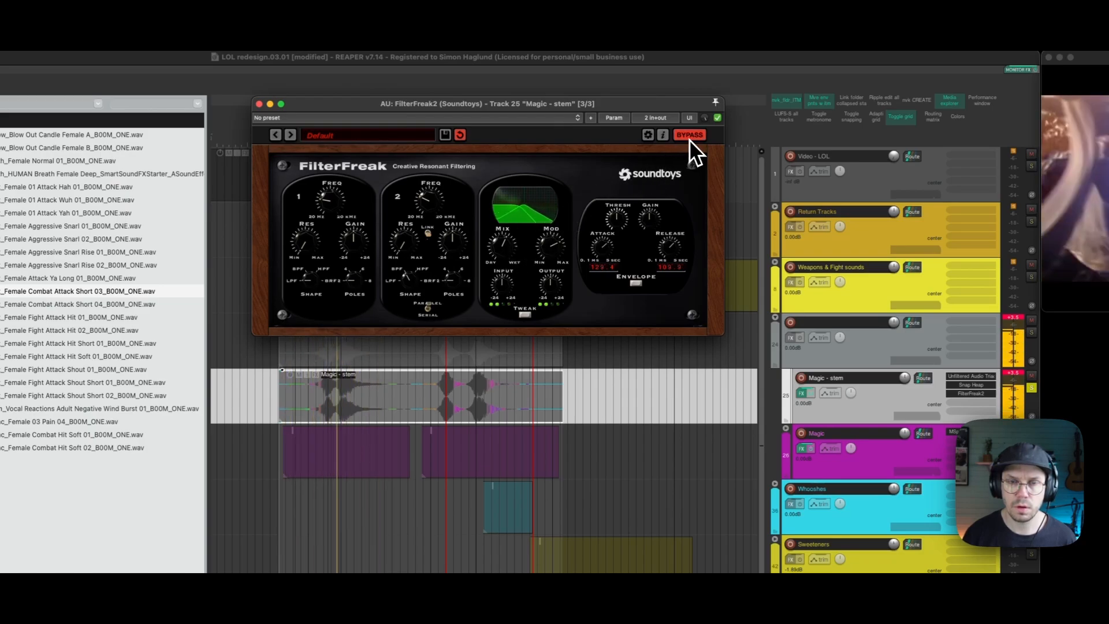
pyautogui.click(688, 138)
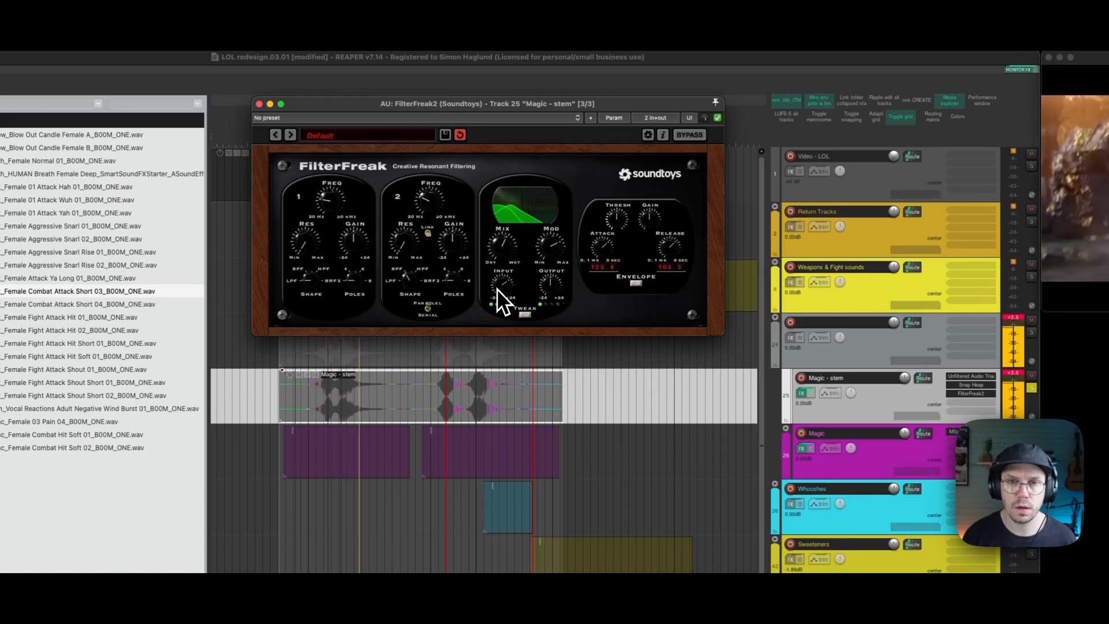
pyautogui.click(687, 135)
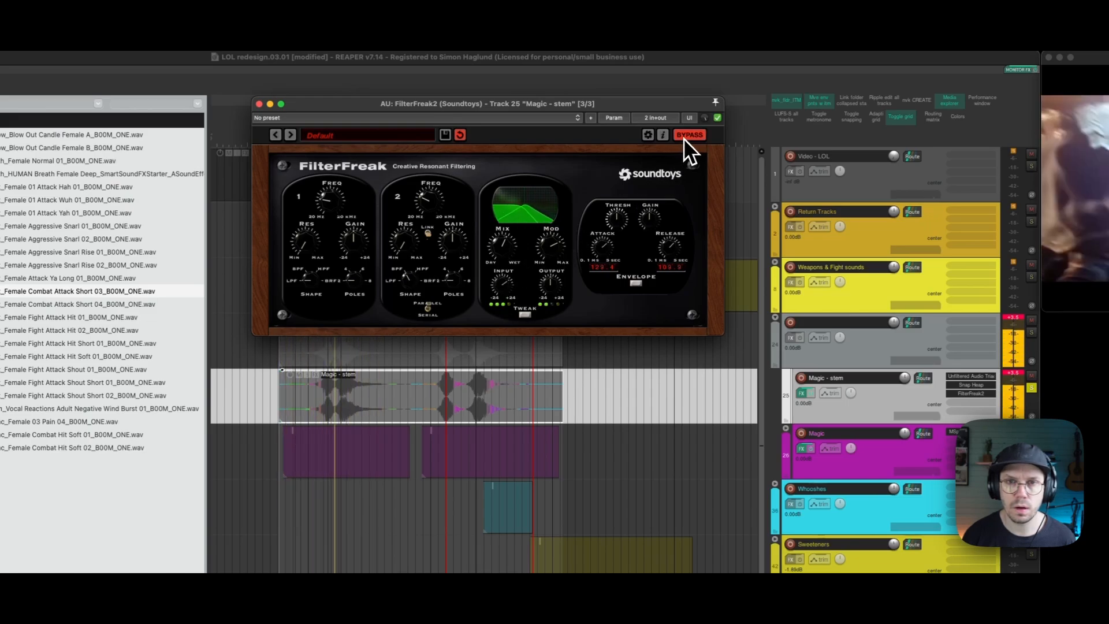
pyautogui.click(688, 135)
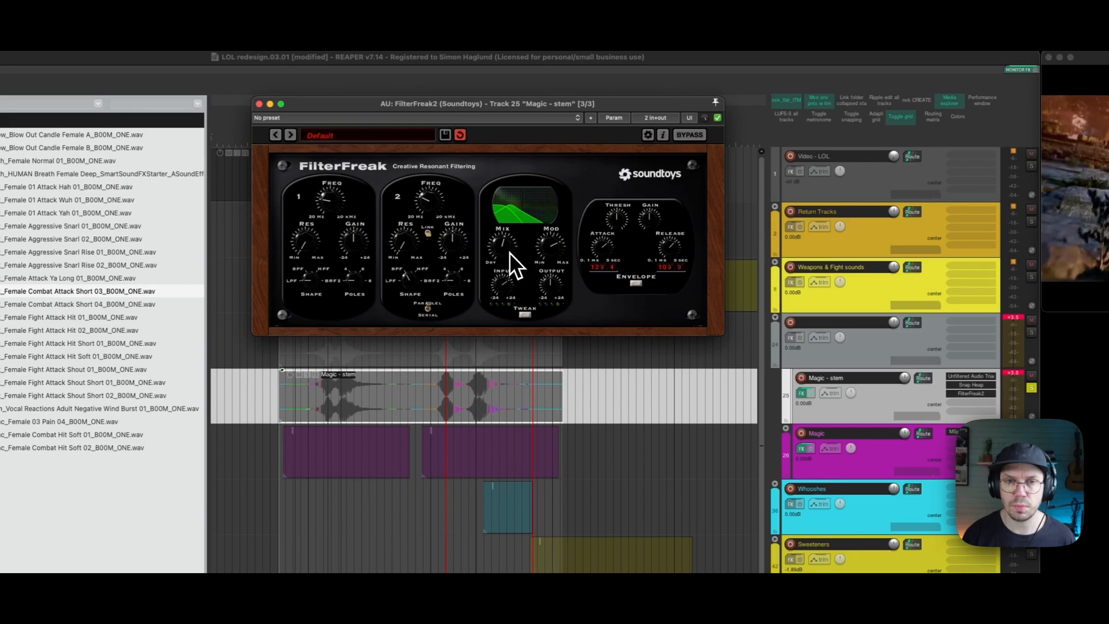
pyautogui.click(690, 137)
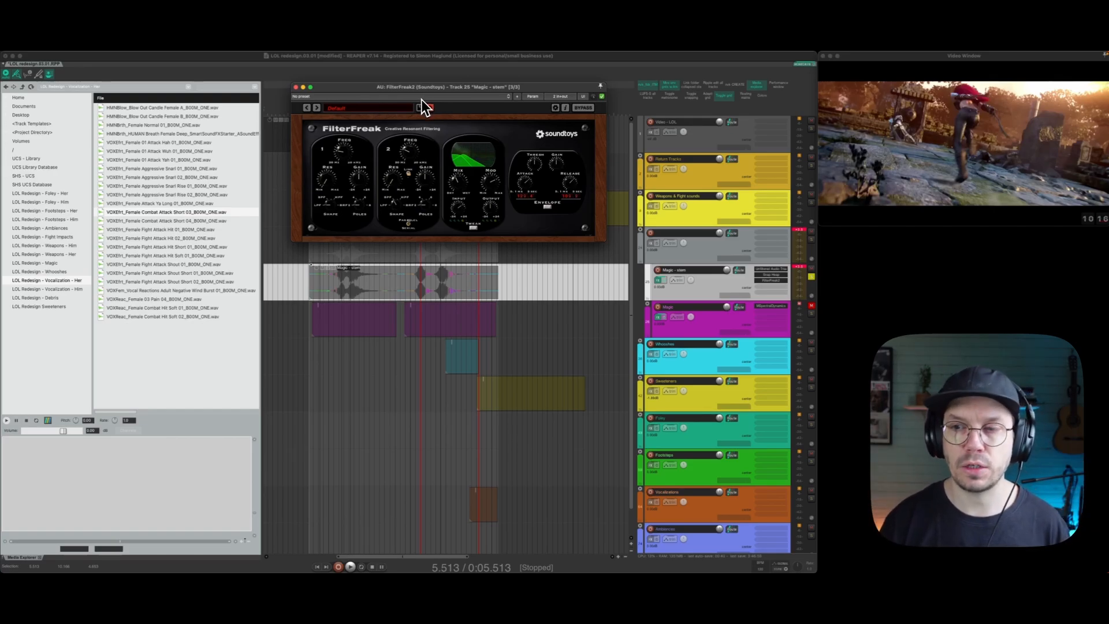
pyautogui.click(295, 87)
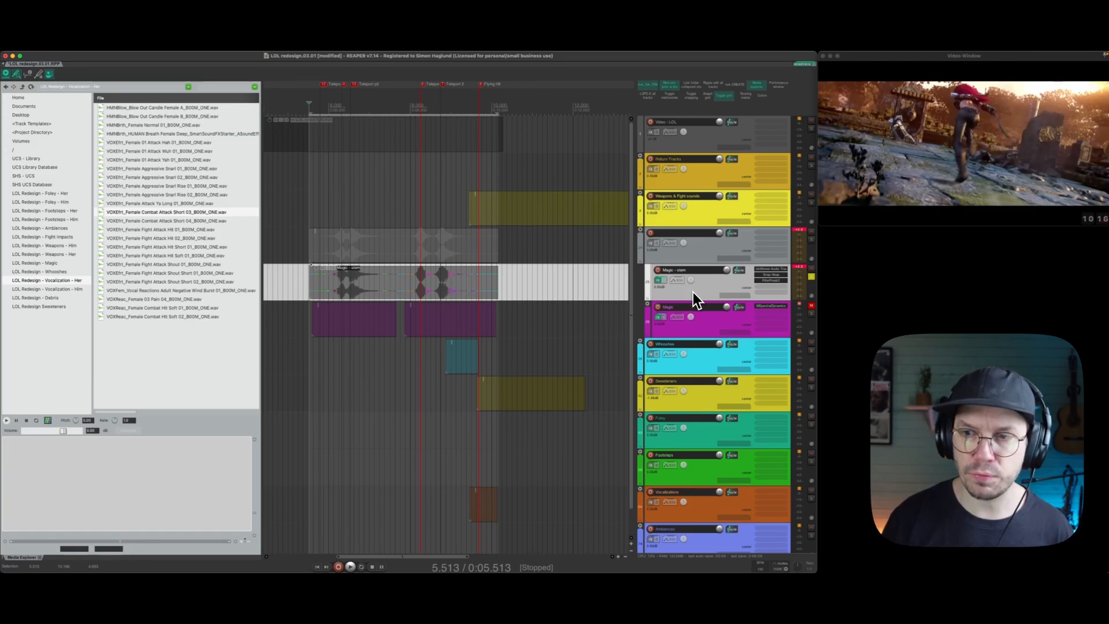
# Color the magic parent track and its Magic - stem child track the same purple as the Magic track.
pyautogui.click(726, 254)
pyautogui.keyDown('shift'); pyautogui.click(722, 327); pyautogui.keyUp('shift')
pyautogui.hotkey('shift', 'c')
pyautogui.click(577, 309)
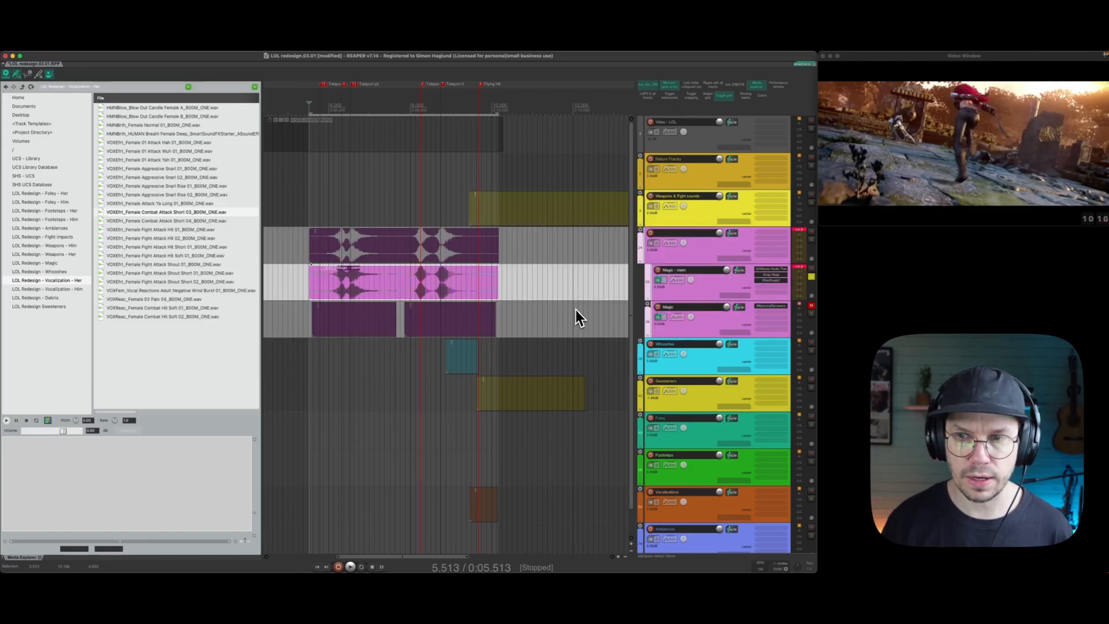
# Select the Magic - stem track and play it from 5.935 seconds.
pyautogui.click(680, 271)
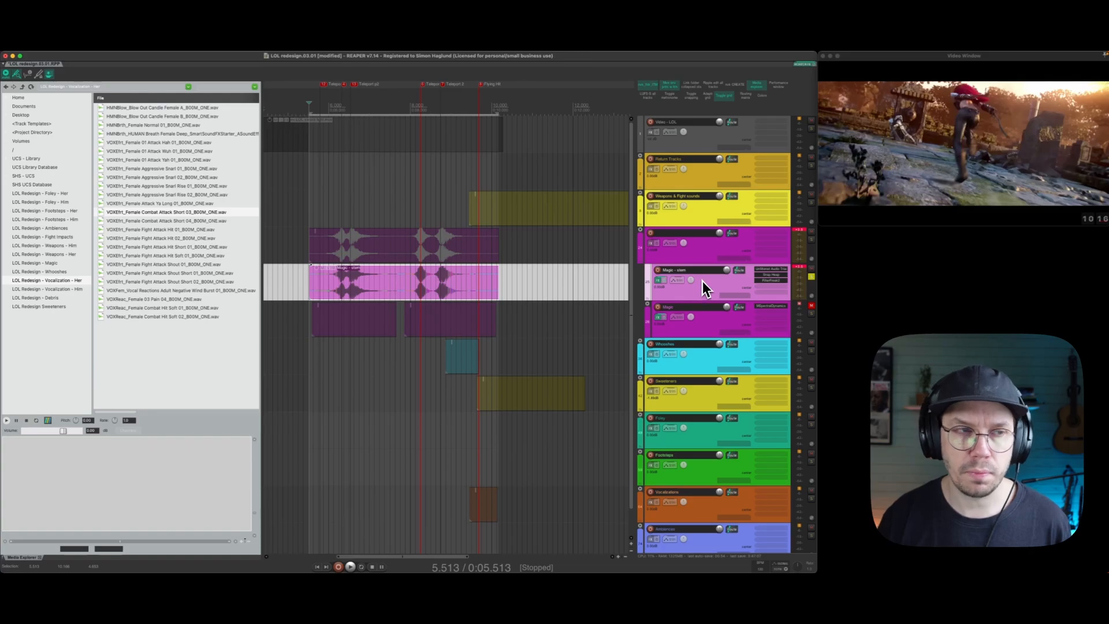
pyautogui.click(325, 277)
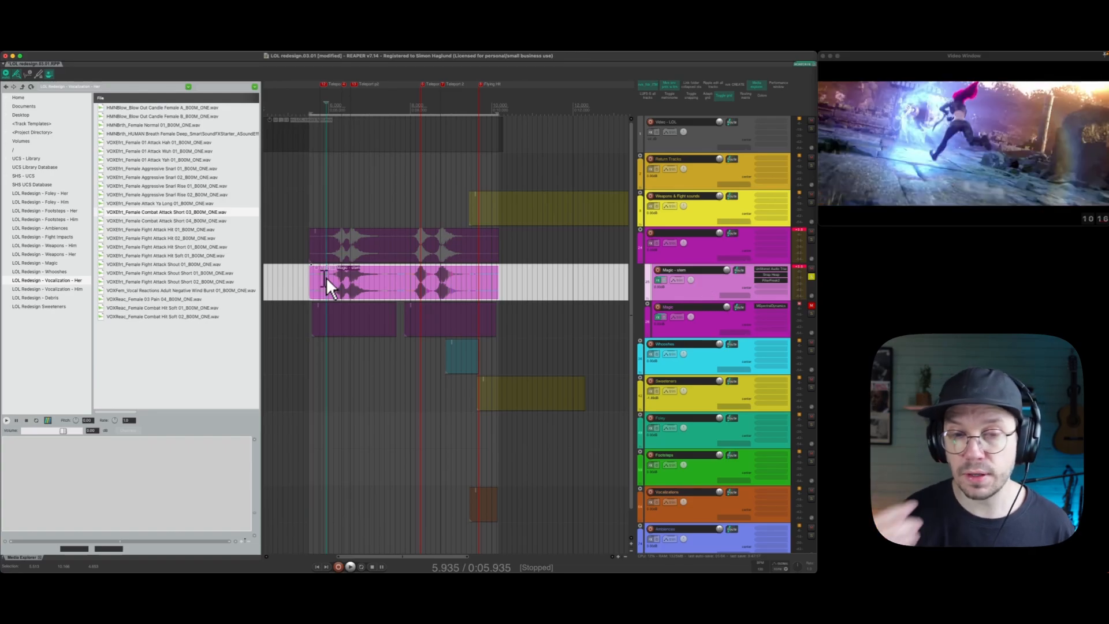
pyautogui.press('space')
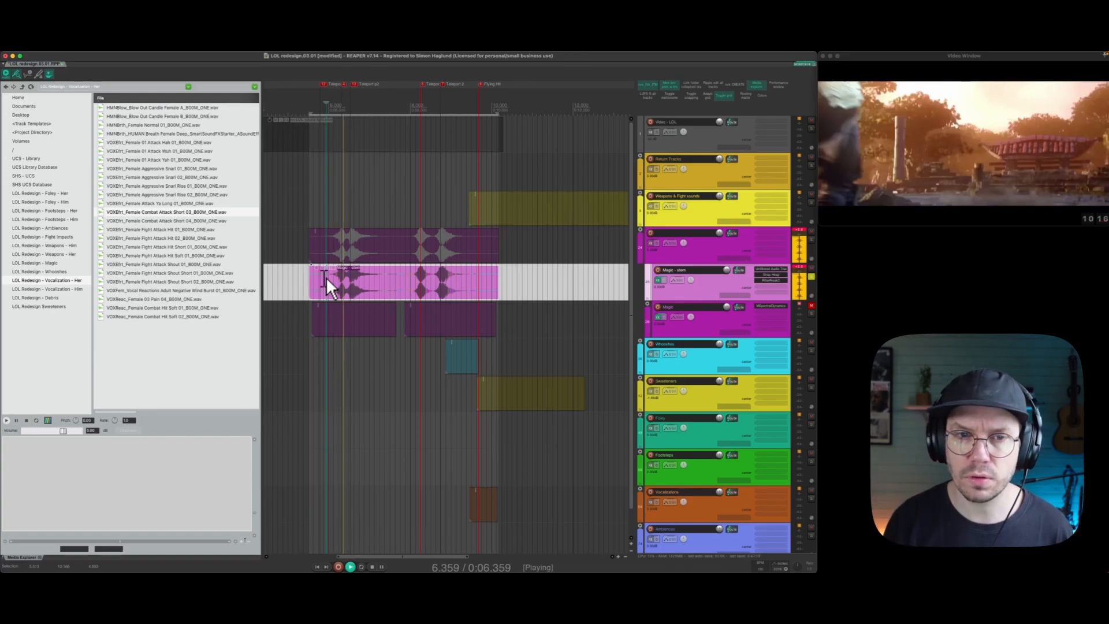
# Copy the MSpectralDynamics denoiser from the Magic track to the end of the Magic - stem effects chain.
pyautogui.click(715, 324)
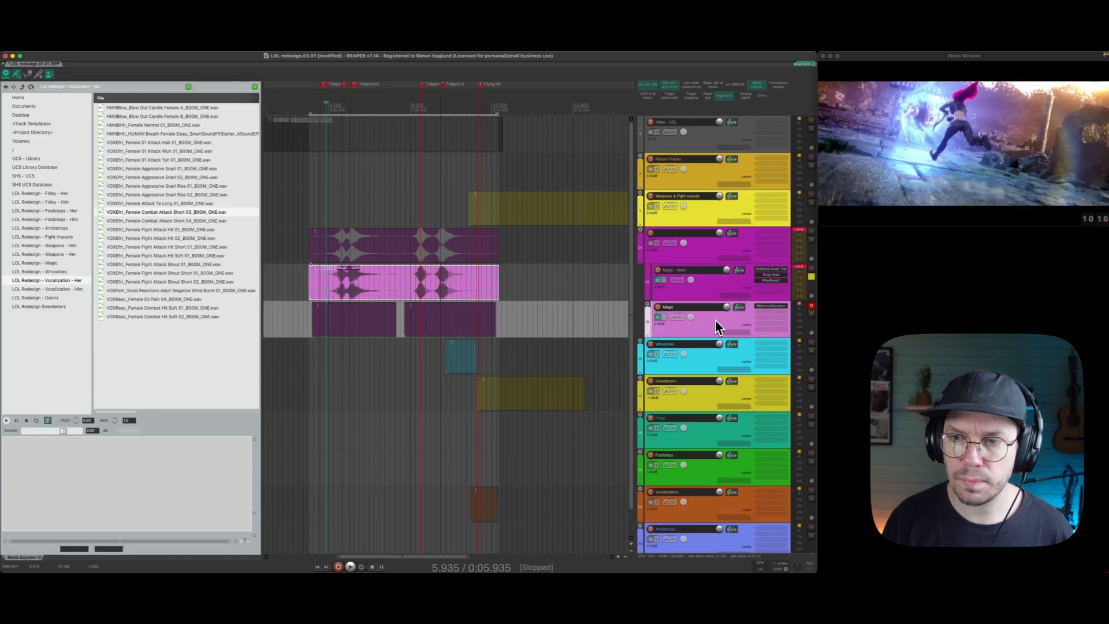
pyautogui.click(756, 307)
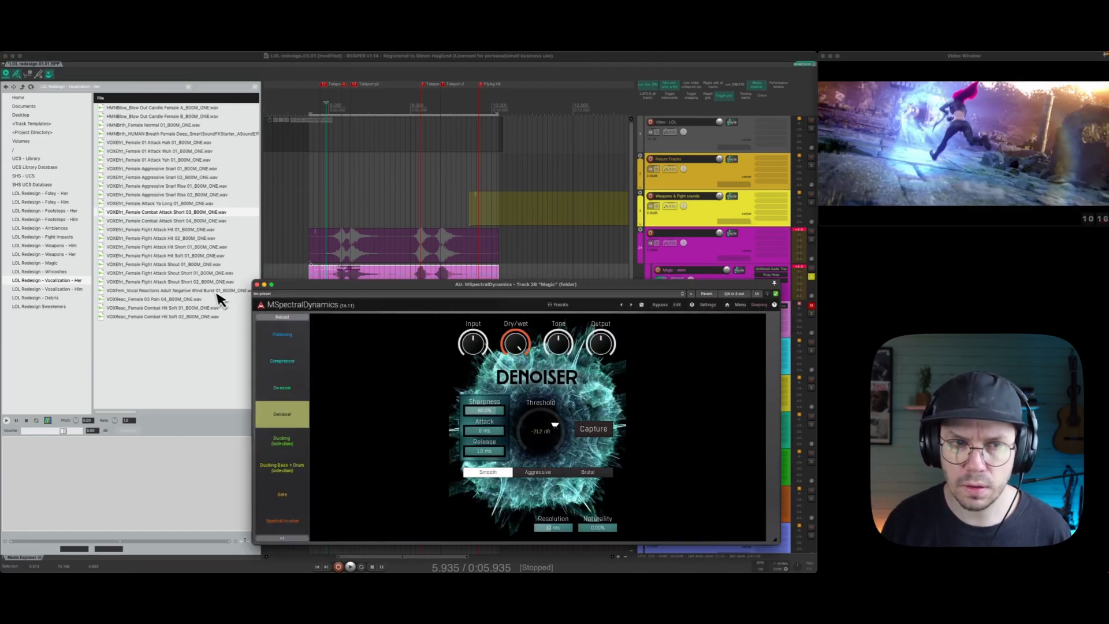
pyautogui.click(257, 285)
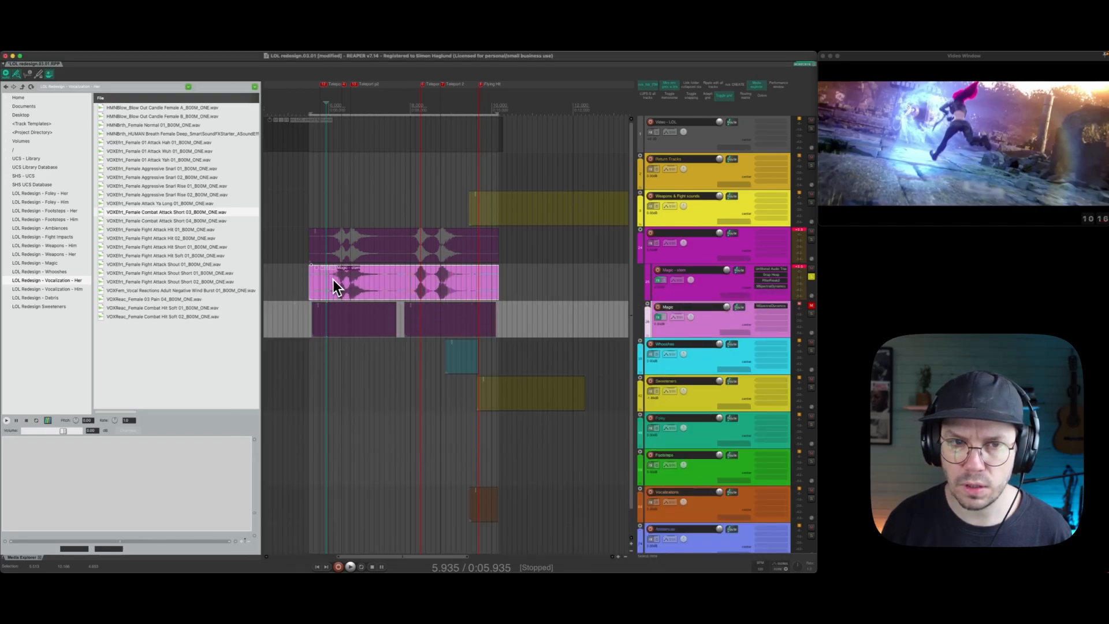
# Lower the threshold of the stem's MSpectralDynamics denoiser to about -30.8 dB, audition the result, and close its window.
pyautogui.press('space')
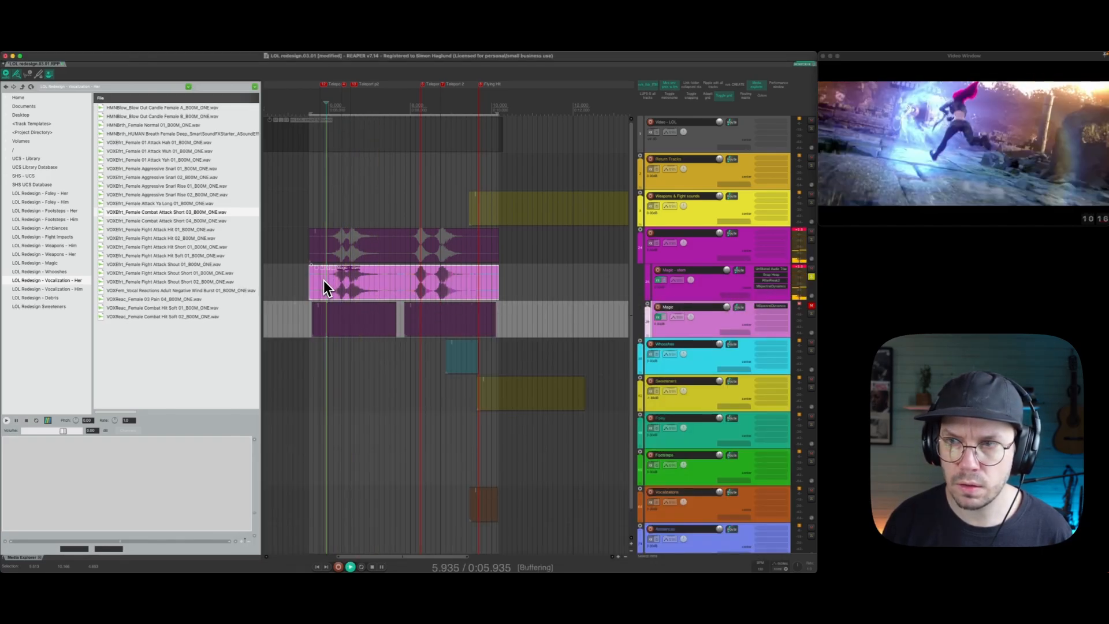
pyautogui.press('space')
pyautogui.click(774, 286)
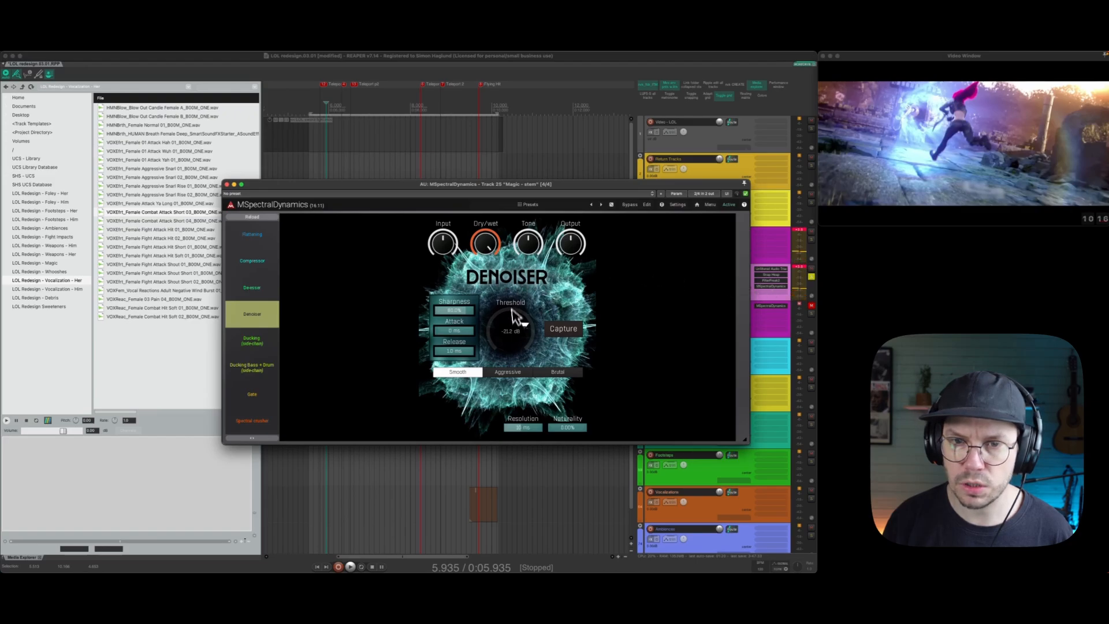
pyautogui.press('space')
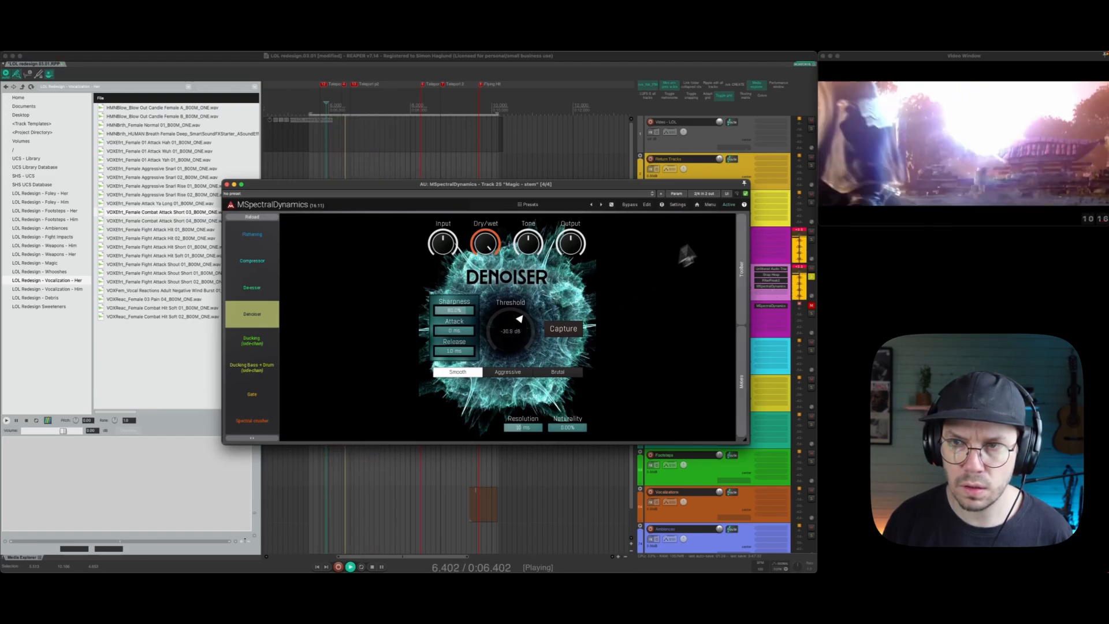
pyautogui.press('space')
pyautogui.click(227, 184)
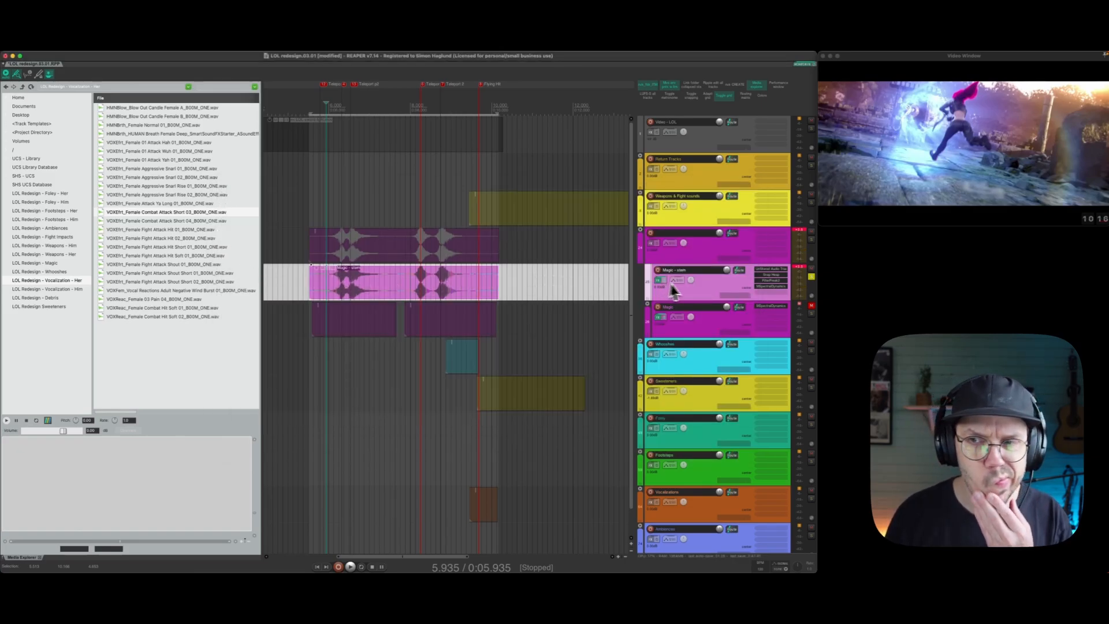
# Enlarge the Magic - stem track to copy Snap Heap after MSpectralDynamics in its effects chain, and briefly audition it.
pyautogui.moveTo(719, 298); pyautogui.dragTo(718, 312)
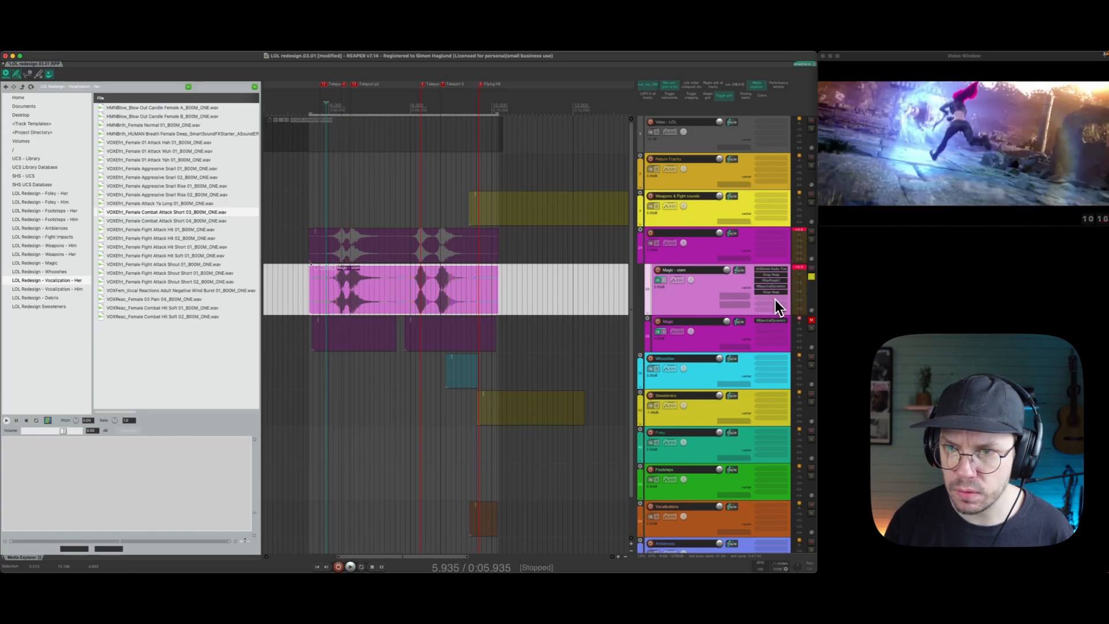
pyautogui.press('space')
pyautogui.press('space')
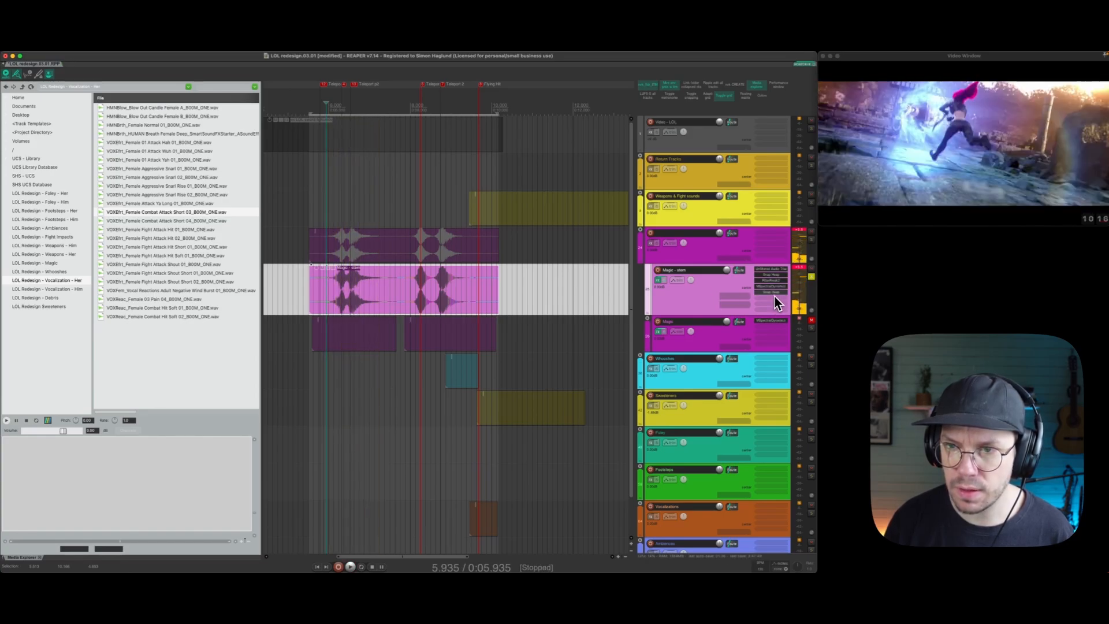
# Compare the settings of the two Snap Heap instances on Magic - stem and close the earlier instance's window.
pyautogui.click(774, 295)
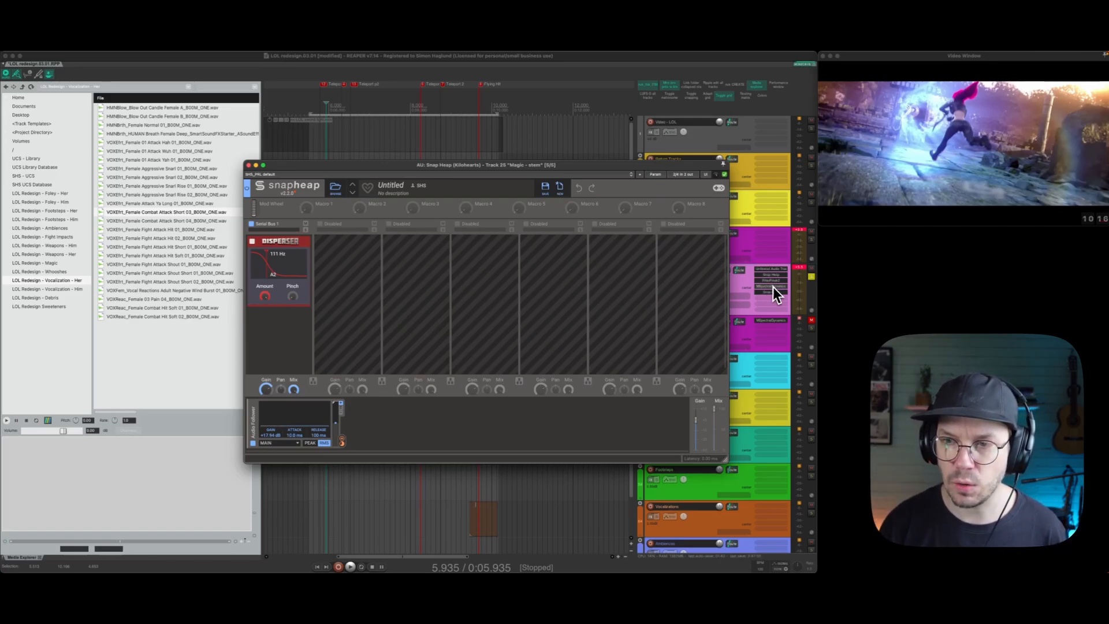
pyautogui.click(773, 286)
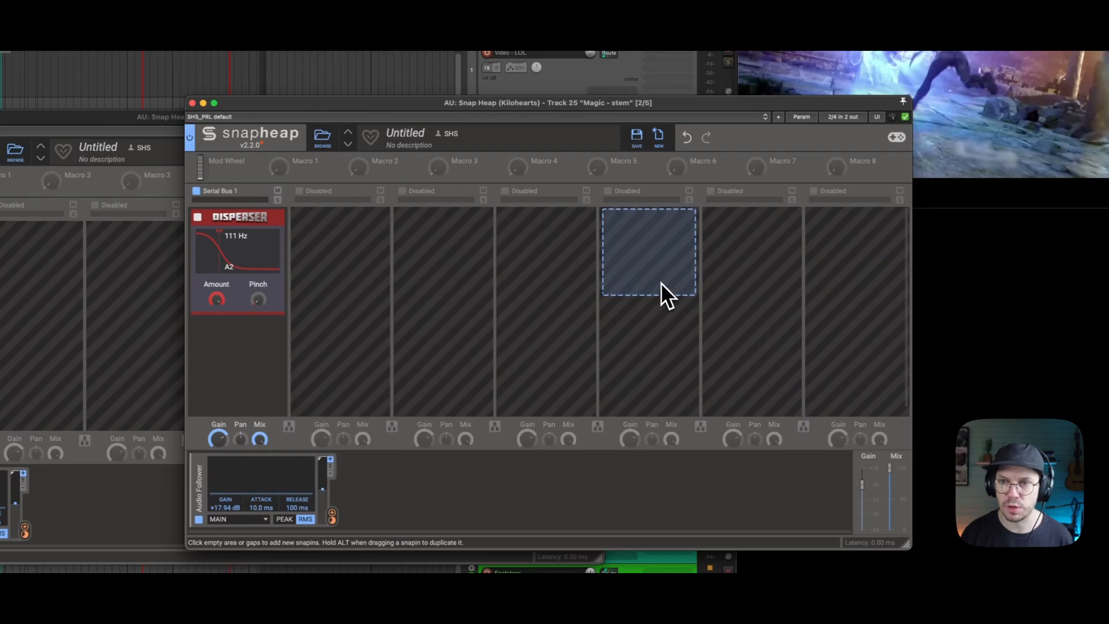
pyautogui.press('Escape')
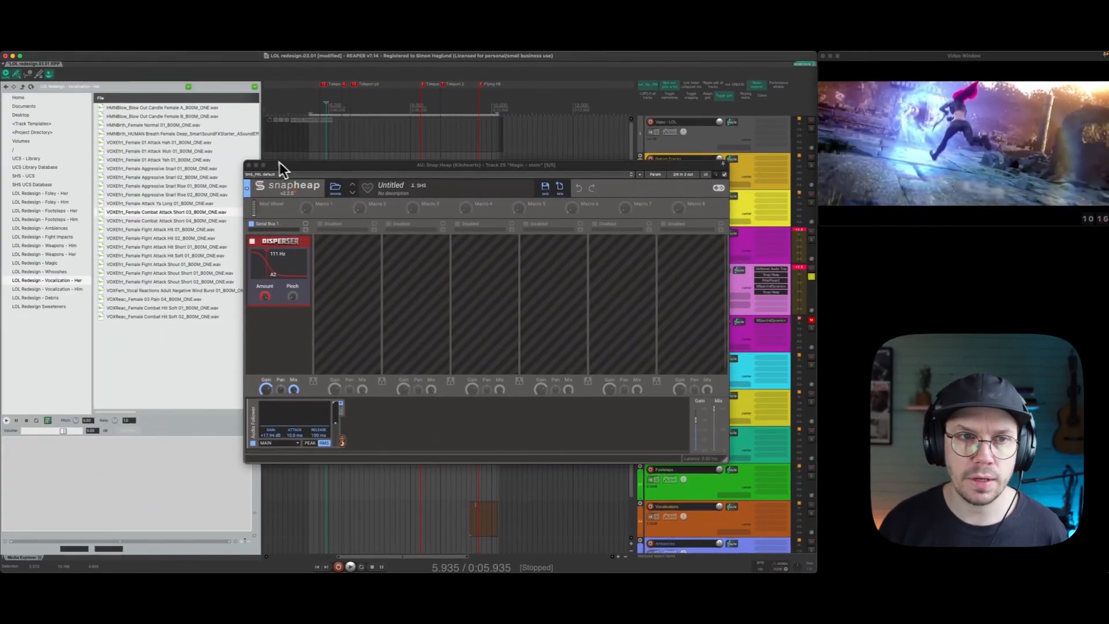
# Close the Snap Heap window, briefly audition the stem, and add the Uberloud limiter to the end of the Magic - stem effects chain.
pyautogui.click(248, 165)
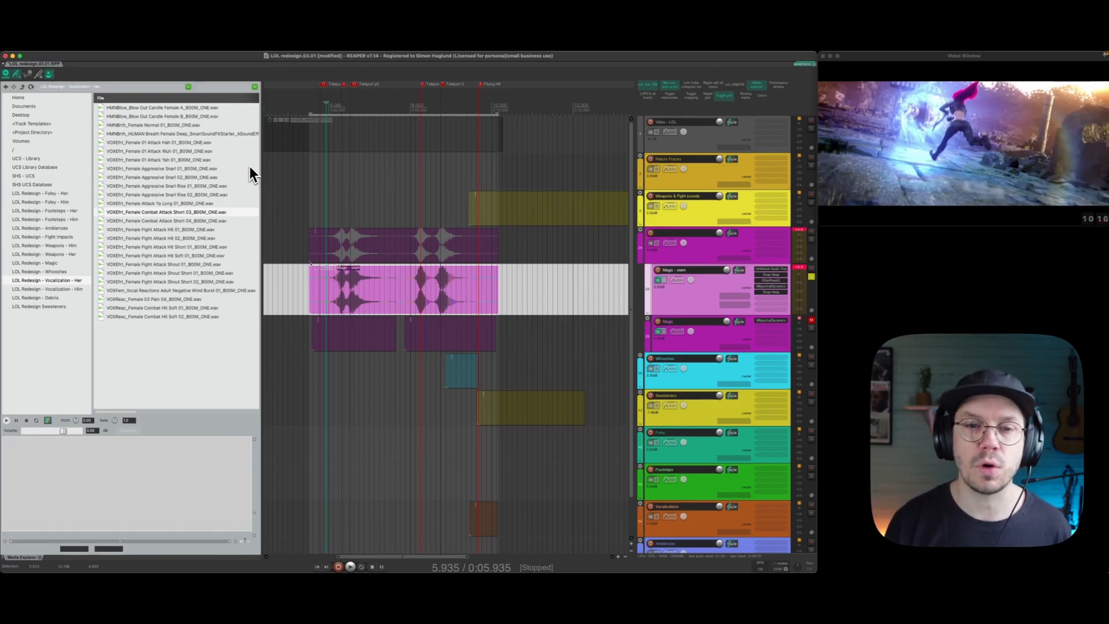
pyautogui.press('space')
pyautogui.press('space')
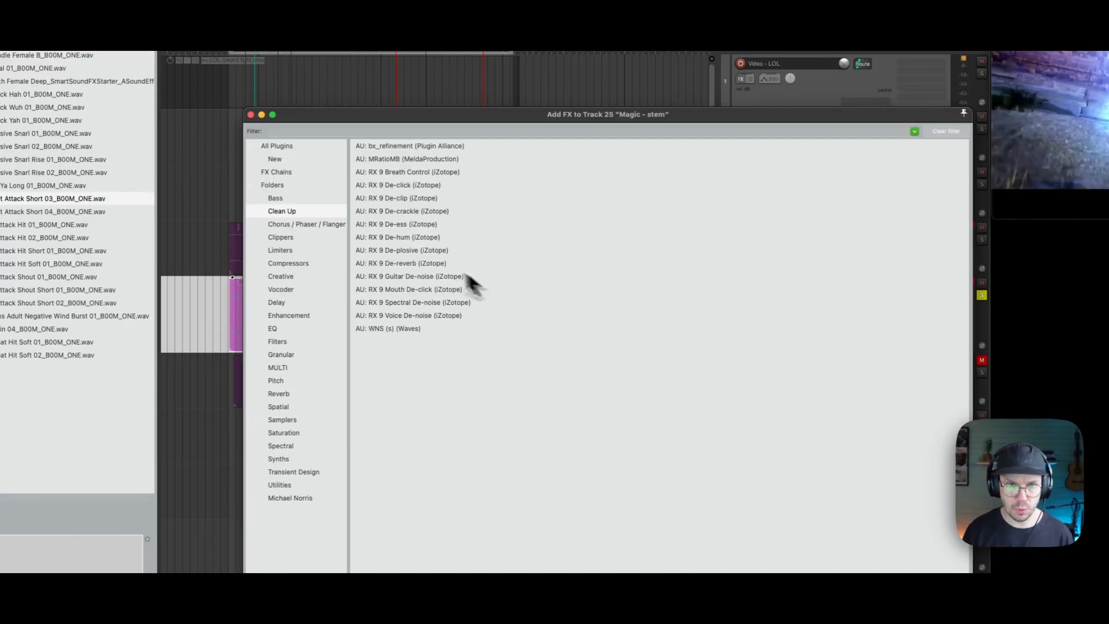
pyautogui.click(304, 240)
pyautogui.click(325, 250)
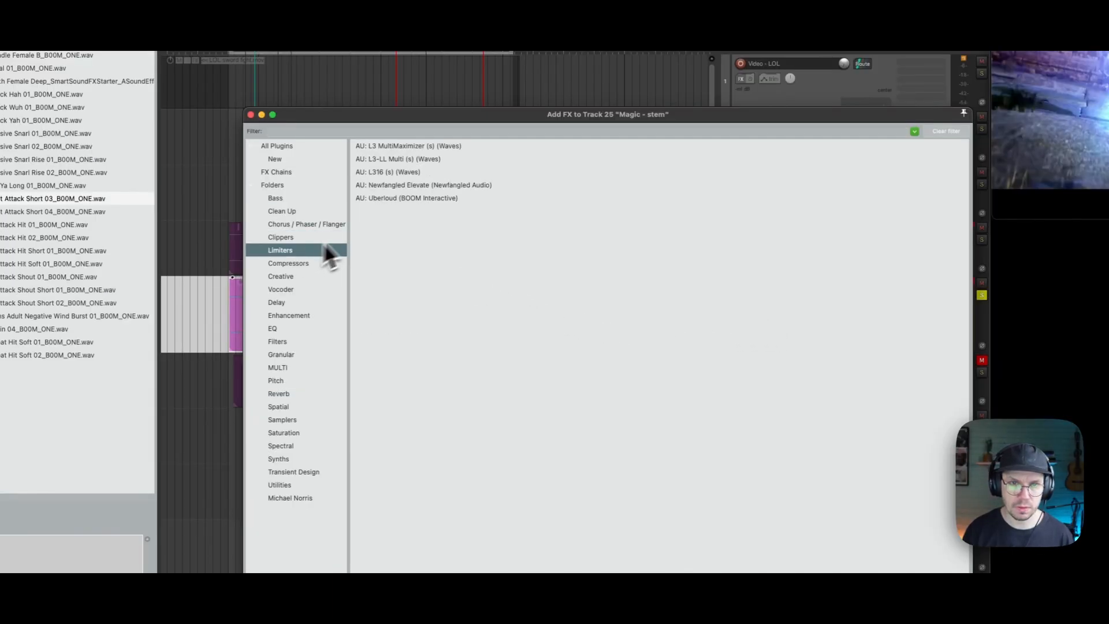
pyautogui.click(390, 202)
pyautogui.doubleClick(391, 203)
# Set Uberloud's Push amount to 21% in 1-Band mode, audition the Magic - stem, and close the limiter's window.
pyautogui.moveTo(498, 373); pyautogui.dragTo(497, 356)
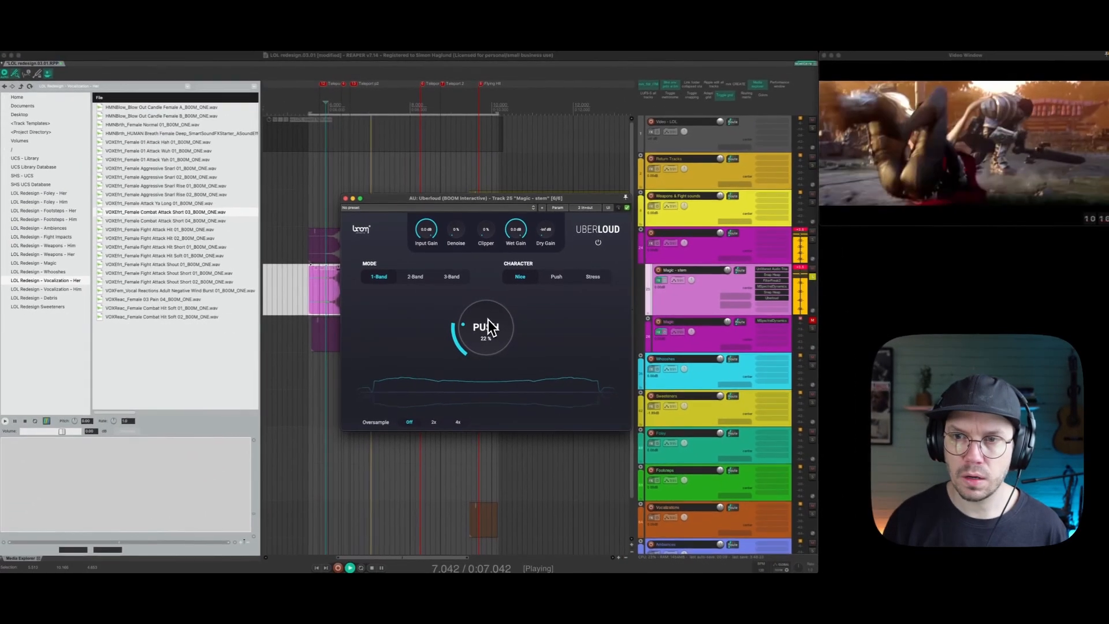
pyautogui.moveTo(488, 318); pyautogui.dragTo(488, 320)
pyautogui.press('space')
pyautogui.press('space')
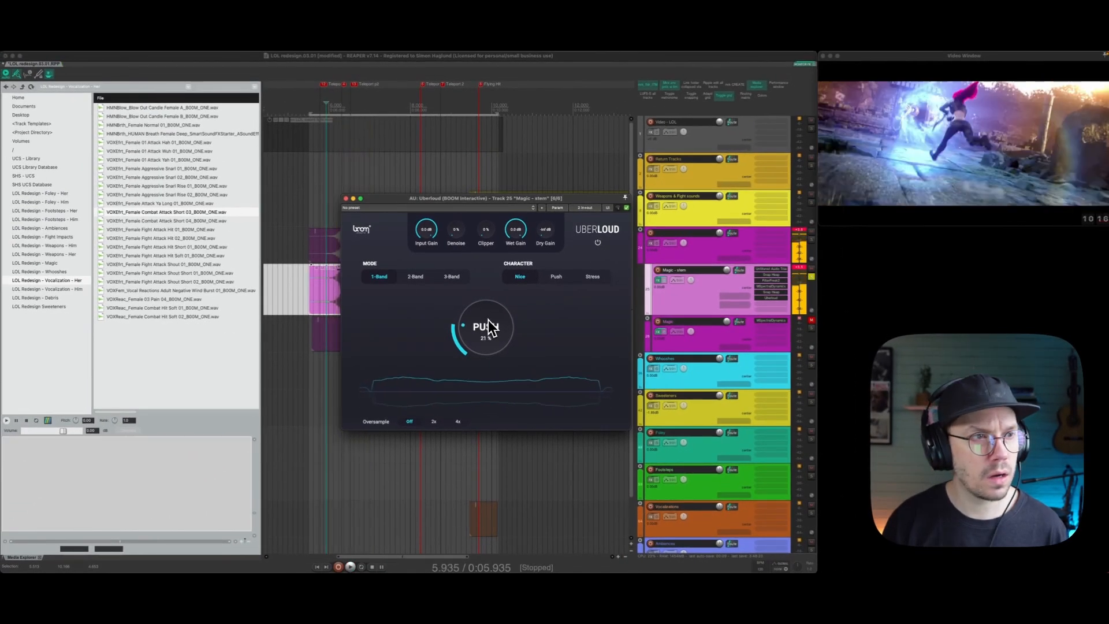
pyautogui.press('space')
pyautogui.press('space')
pyautogui.press('space')
pyautogui.press('space')
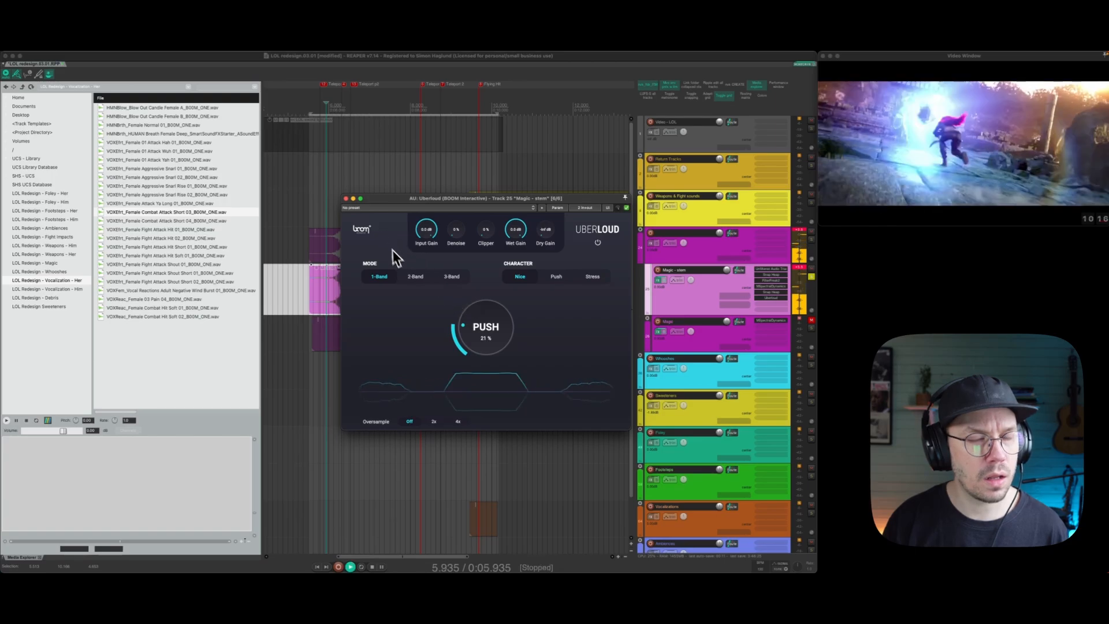
pyautogui.press('space')
pyautogui.click(346, 198)
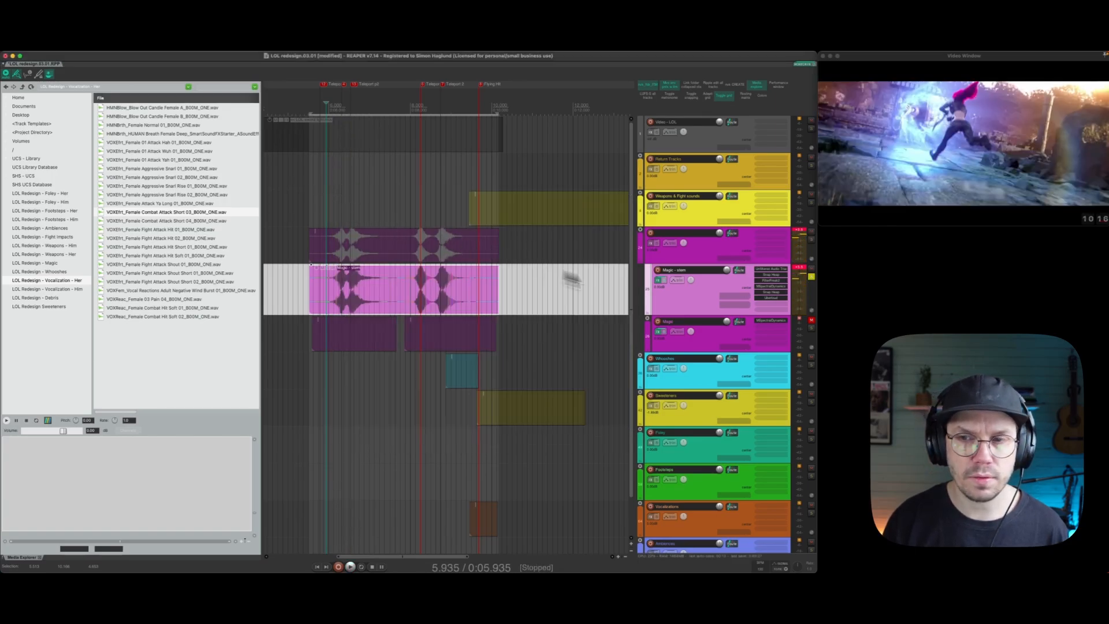
# Add soothe2 after Uberloud in the Magic - stem effects chain.
pyautogui.doubleClick(698, 296)
pyautogui.write('soot')
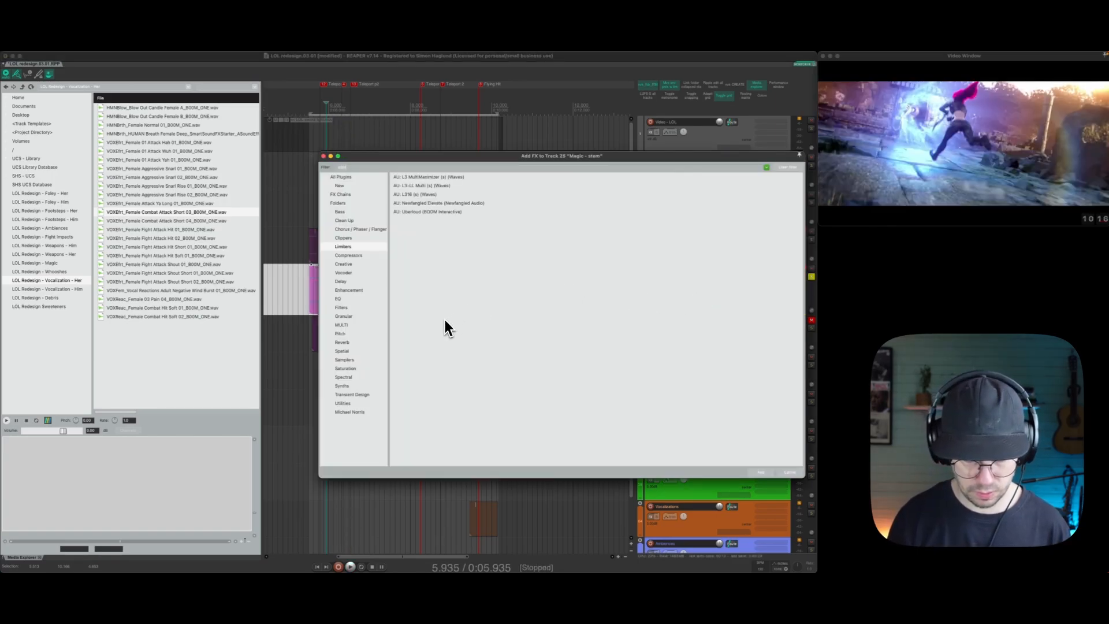
pyautogui.write('he')
pyautogui.press('Down')
pyautogui.press('Return')
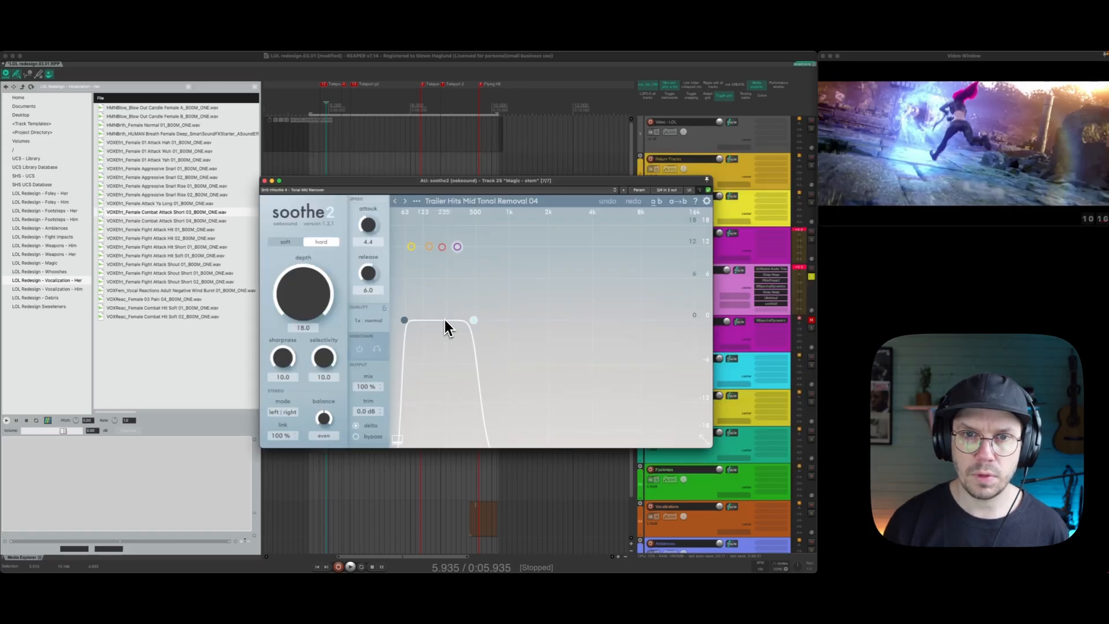
# Shift soothe2's processing range to the high frequencies with the low cut at about 4.5 kHz, and audition it.
pyautogui.moveTo(479, 324); pyautogui.dragTo(599, 324)
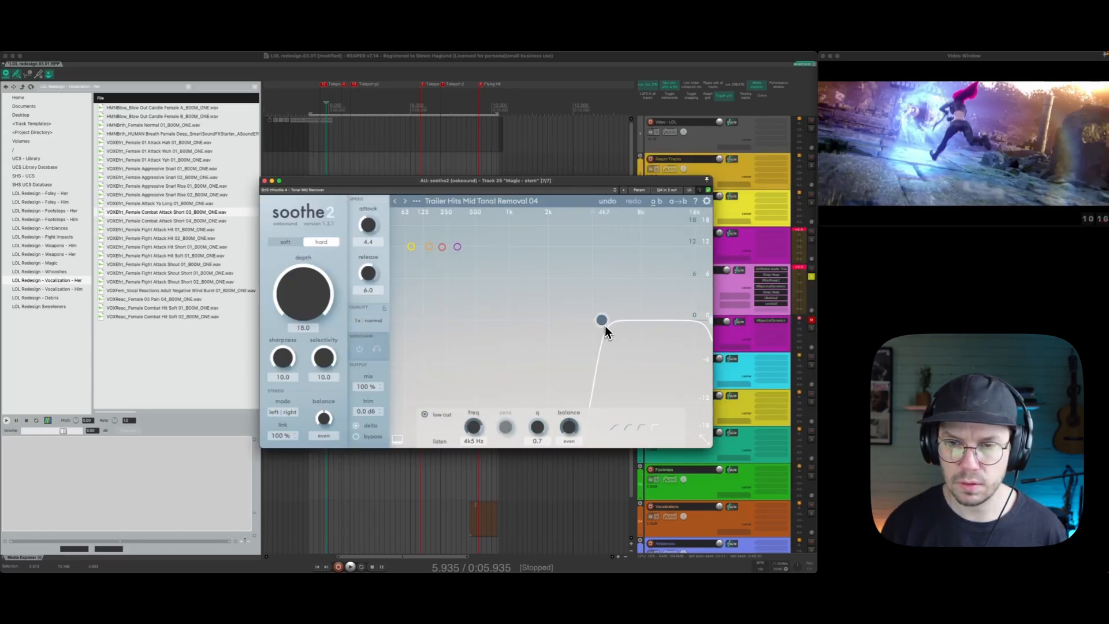
pyautogui.press('space')
pyautogui.press('space')
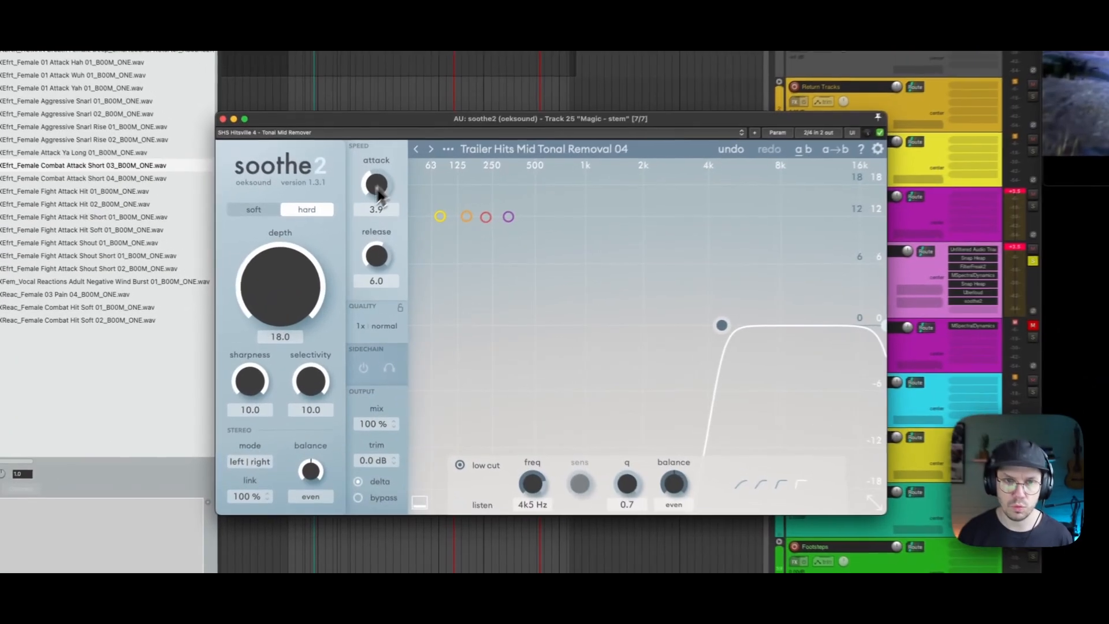
# Set soothe2's attack to 1.1, release to 4.1 and depth to 11.0 while auditioning the stem.
pyautogui.moveTo(376, 251); pyautogui.dragTo(381, 275)
pyautogui.moveTo(377, 183); pyautogui.dragTo(377, 195)
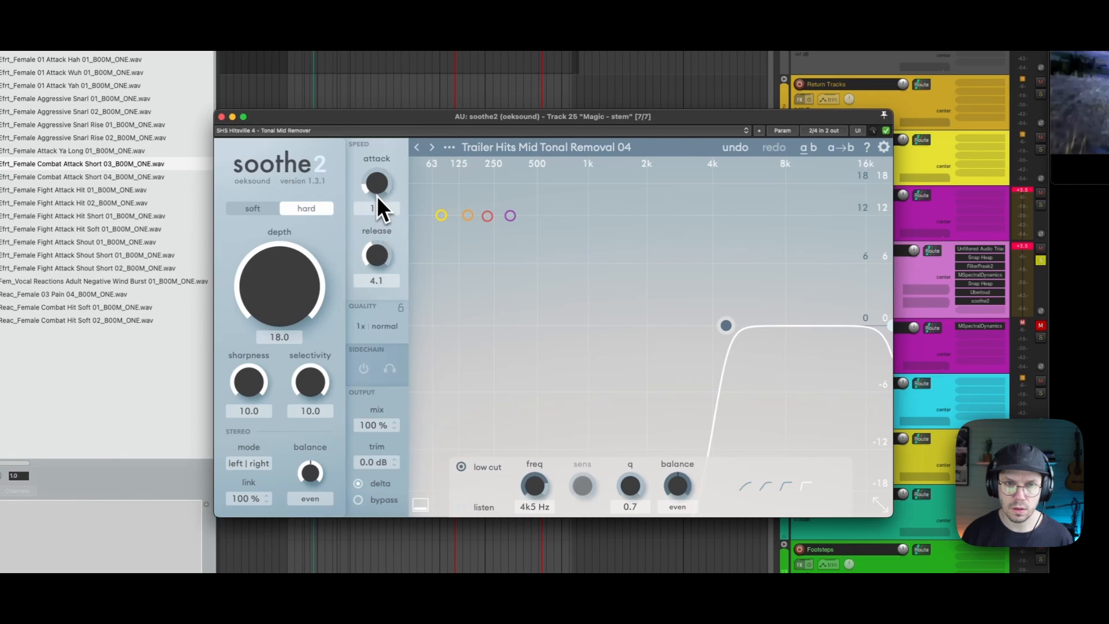
pyautogui.press('space')
pyautogui.moveTo(726, 325); pyautogui.dragTo(725, 325)
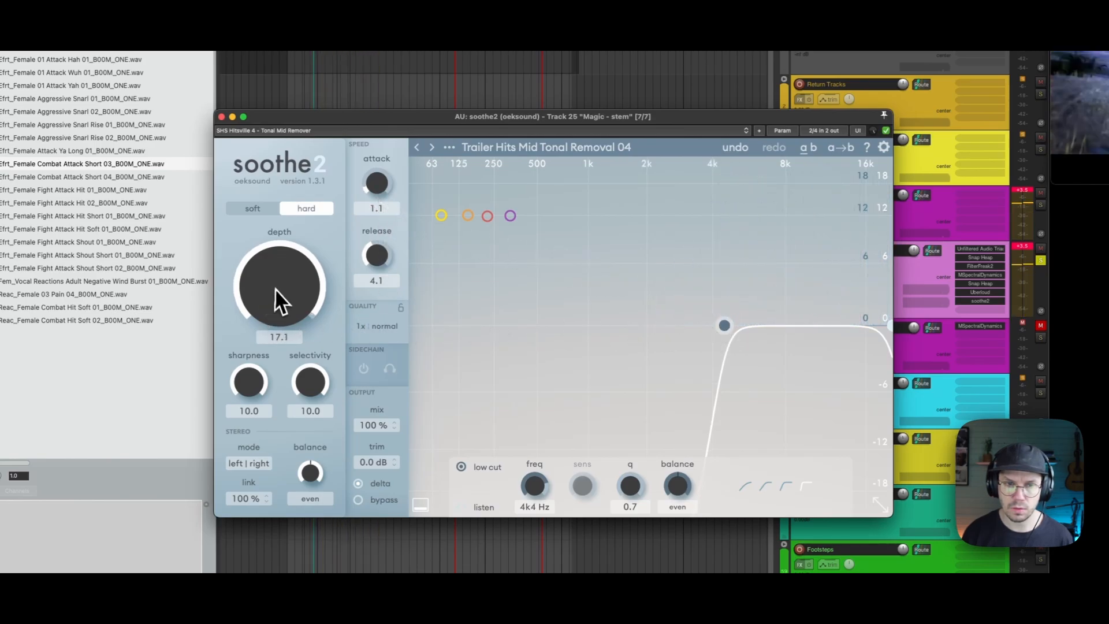
pyautogui.moveTo(275, 289); pyautogui.dragTo(278, 314)
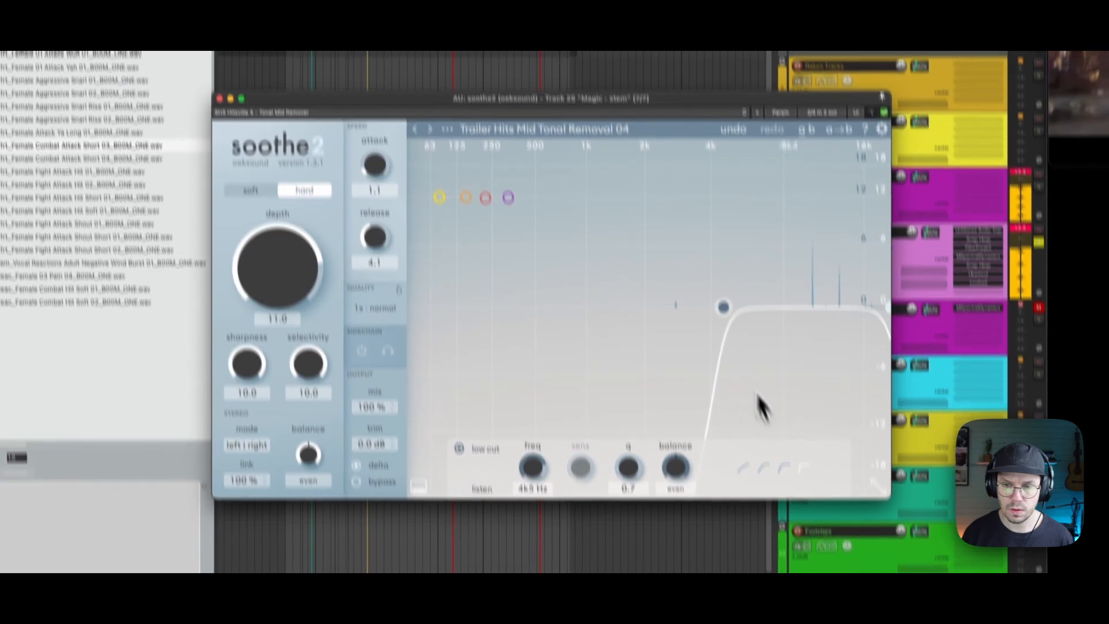
# Choose a gentler slope for soothe2's low cut, turn off delta monitoring, compare against bypass, and close its window.
pyautogui.click(786, 487)
pyautogui.click(759, 414)
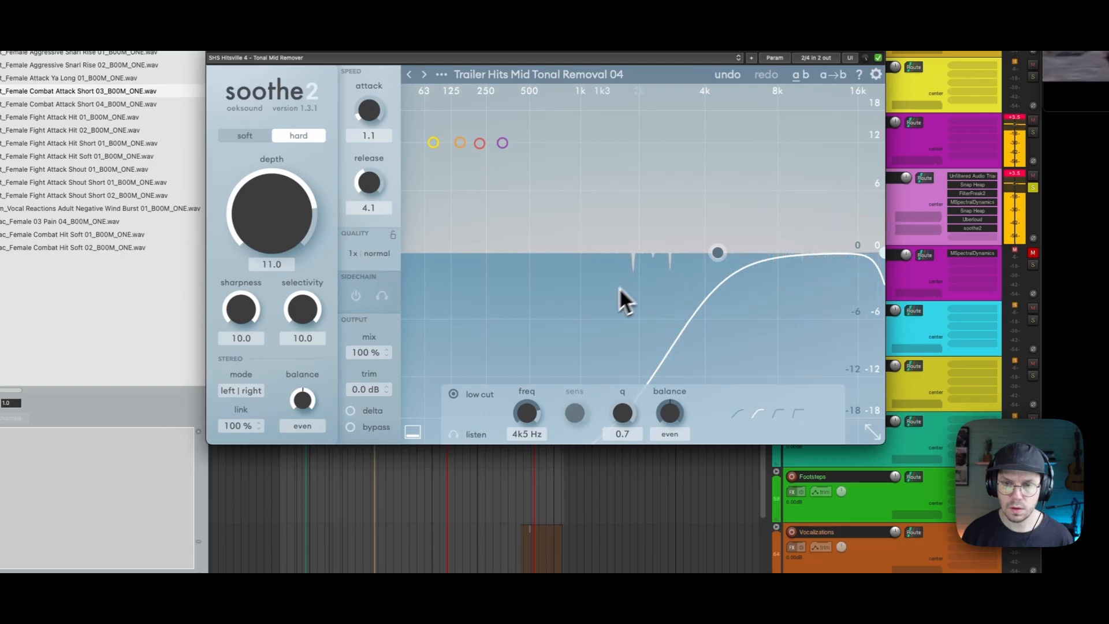
pyautogui.click(351, 428)
pyautogui.click(351, 428)
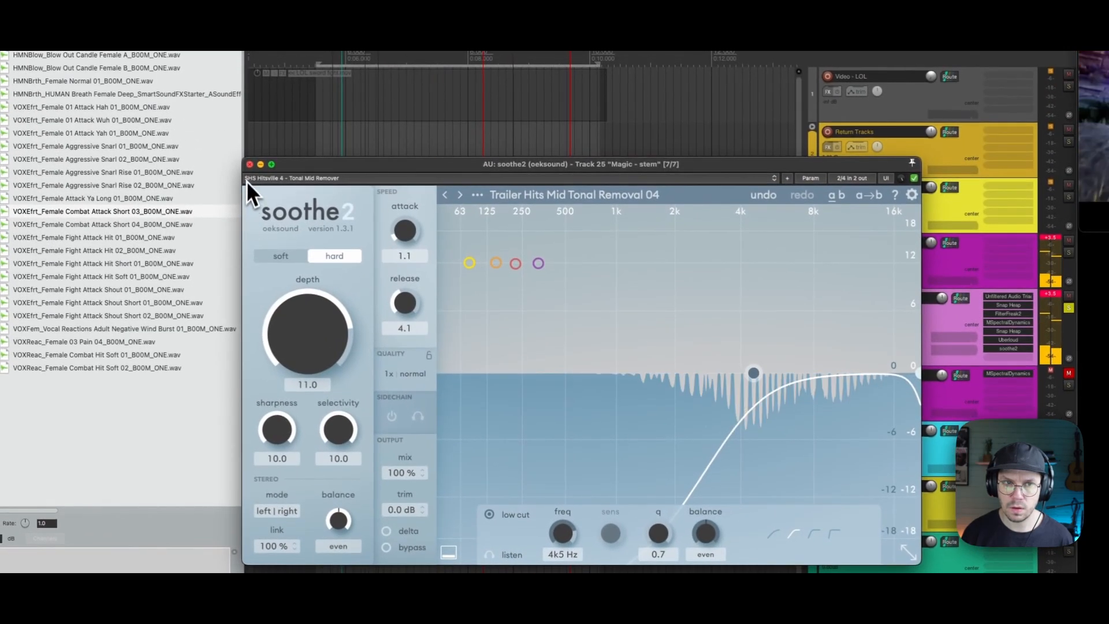
pyautogui.click(250, 164)
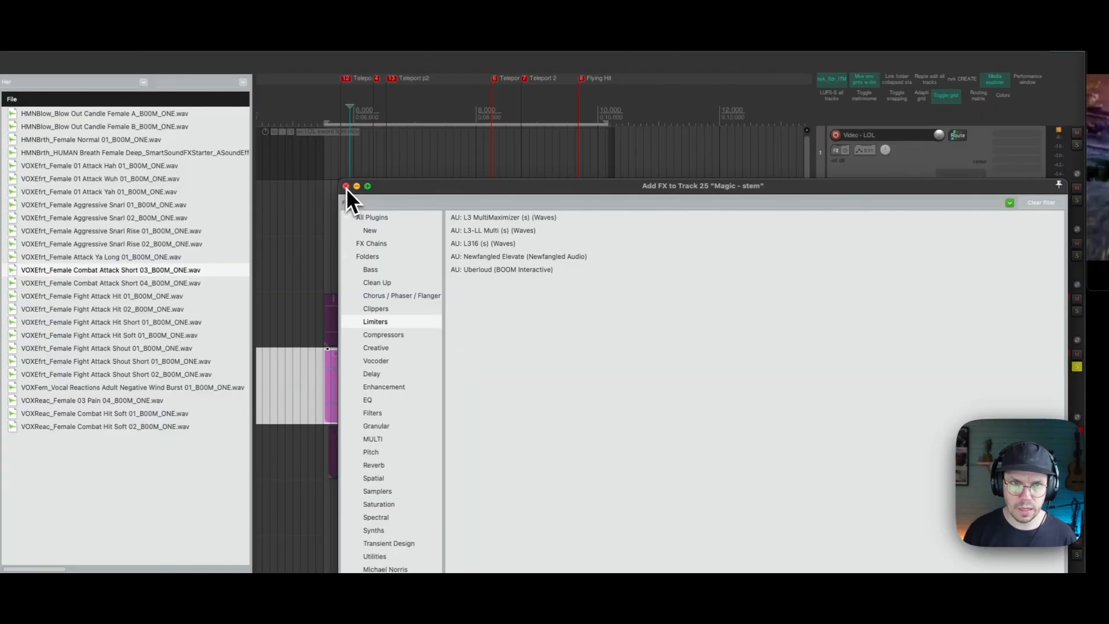
# Add the Newfangled Elevate limiter to Magic - stem, and trim the start of the stem item with a short fade-in.
pyautogui.click(380, 319)
pyautogui.doubleClick(504, 258)
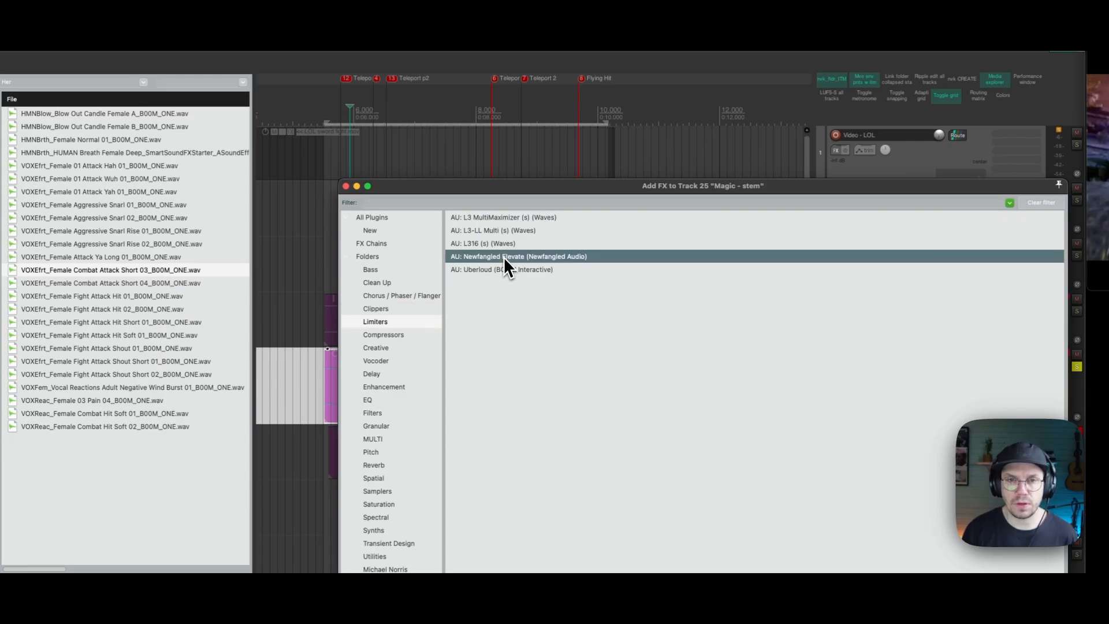
pyautogui.moveTo(505, 169); pyautogui.dragTo(651, 106)
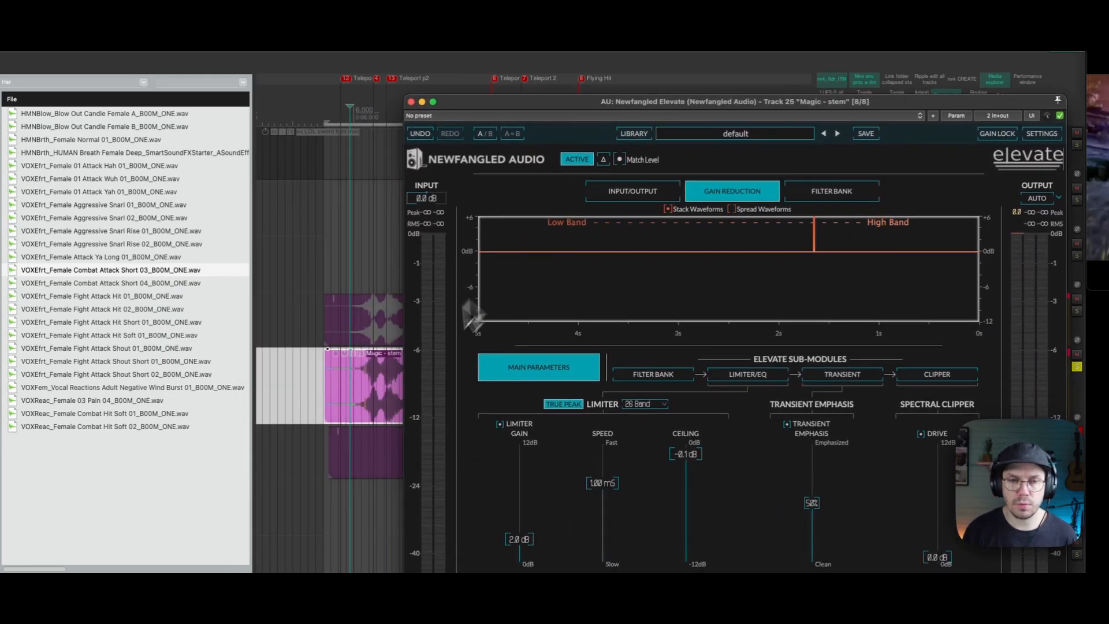
pyautogui.moveTo(326, 374); pyautogui.dragTo(353, 361)
pyautogui.press('space')
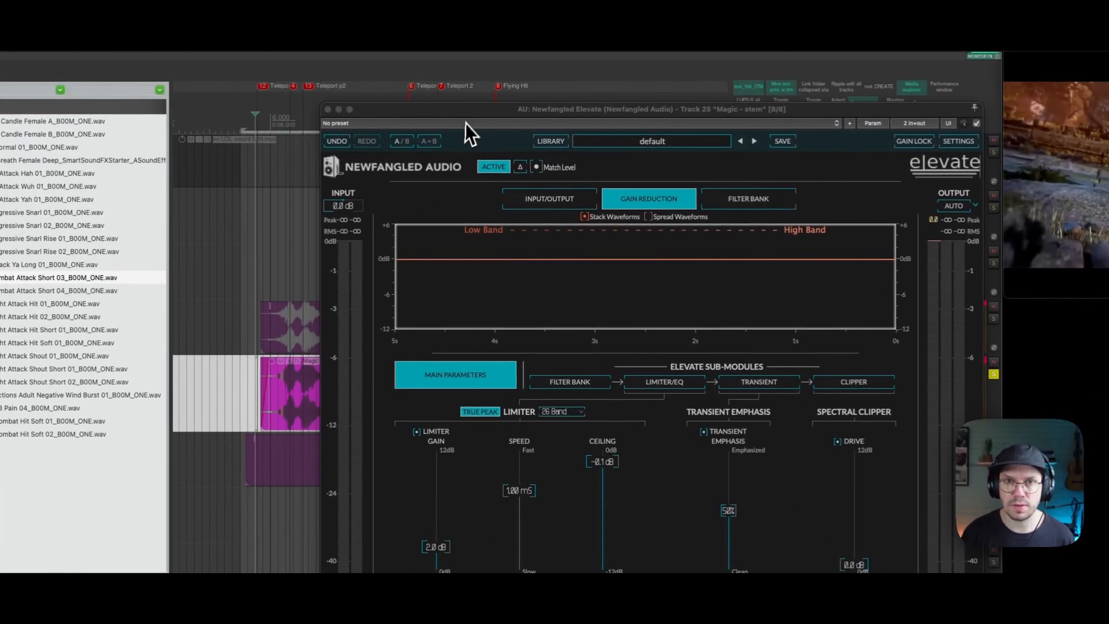
# Raise Elevate's input level to 4.0 dB while the Magic - stem plays, and close the limiter's window.
pyautogui.moveTo(467, 111); pyautogui.dragTo(388, 154)
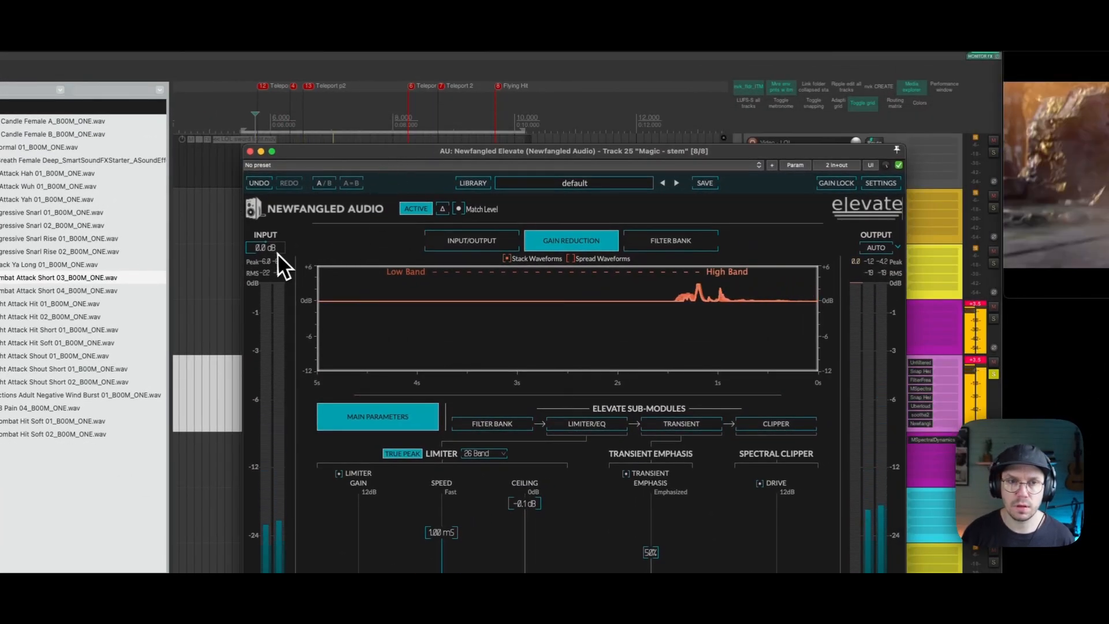
pyautogui.moveTo(277, 253); pyautogui.dragTo(268, 239)
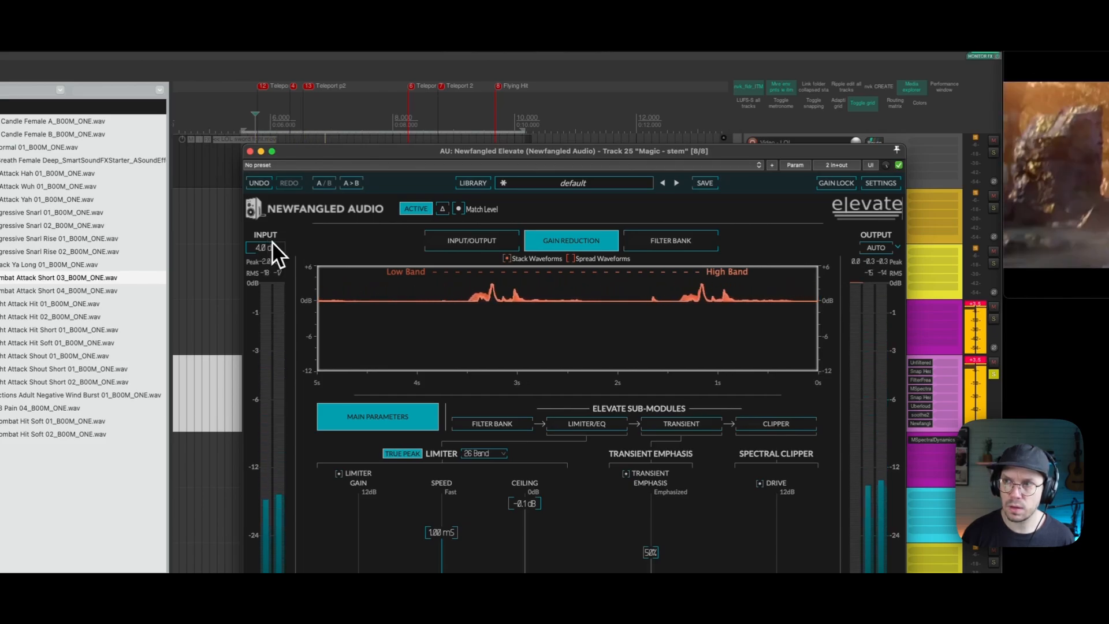
pyautogui.click(250, 151)
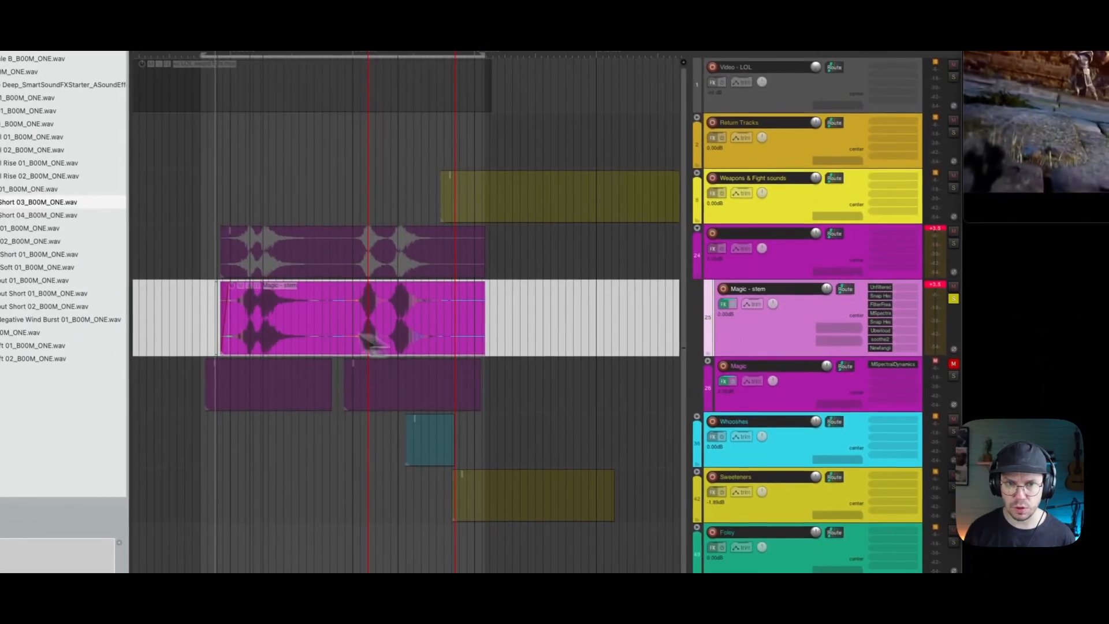
# Add the VST3 version of kHs Stereo to the end of the Magic - stem effects chain.
pyautogui.click(291, 342)
pyautogui.press('space')
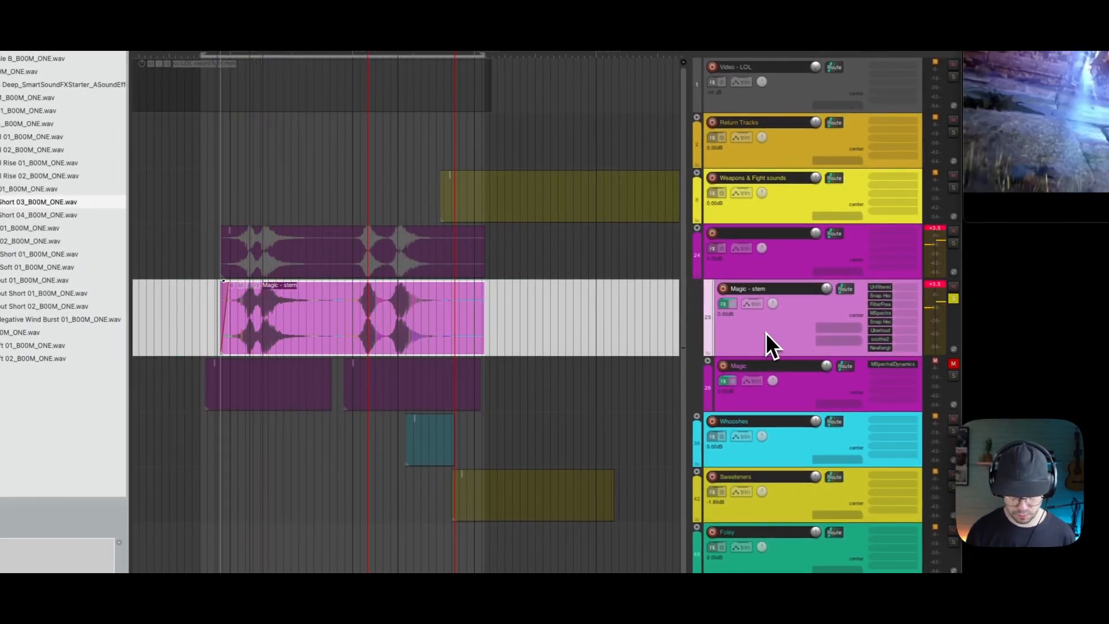
pyautogui.press('f')
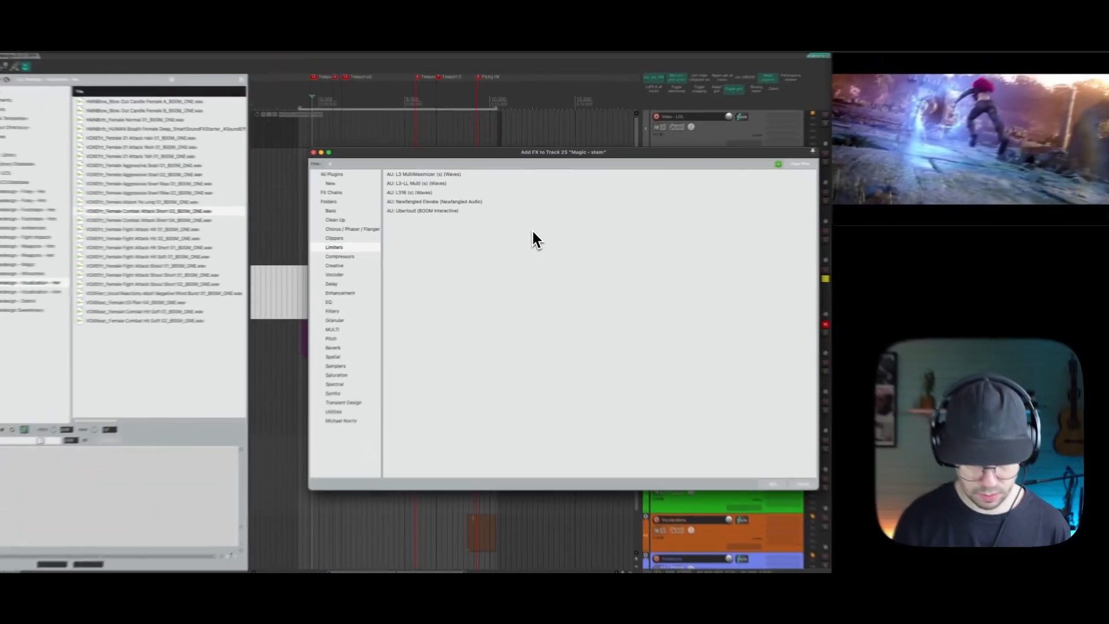
pyautogui.write('khs')
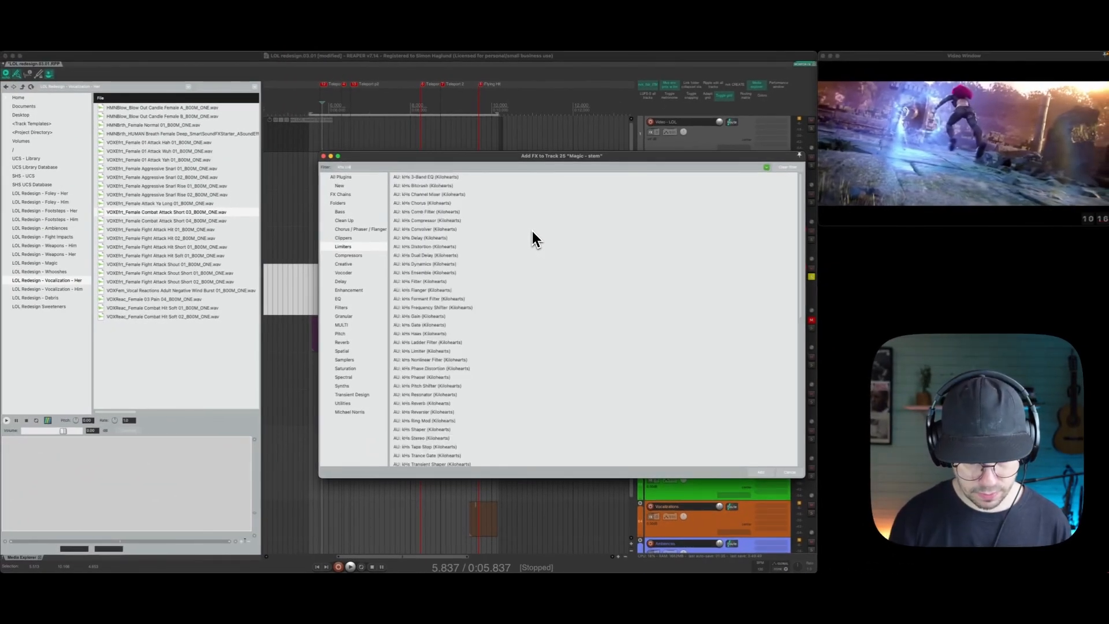
pyautogui.write(' stereo')
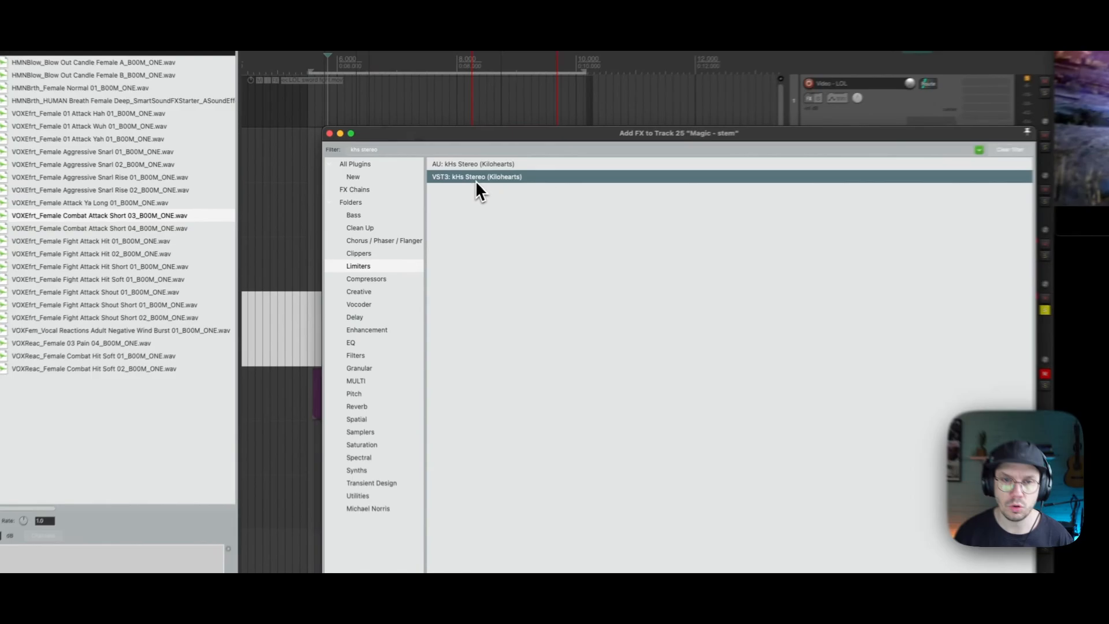
pyautogui.doubleClick(425, 185)
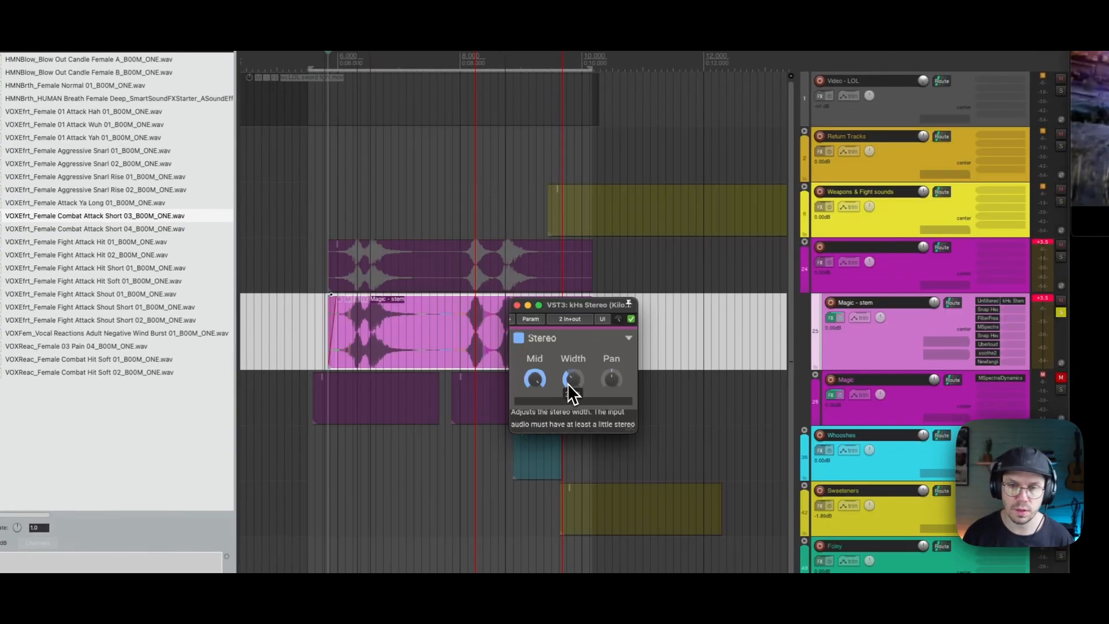
# Set the kHs Stereo width to about 37%, audition the Magic - stem from just before its start, and close the plugin window.
pyautogui.moveTo(558, 306); pyautogui.dragTo(574, 245)
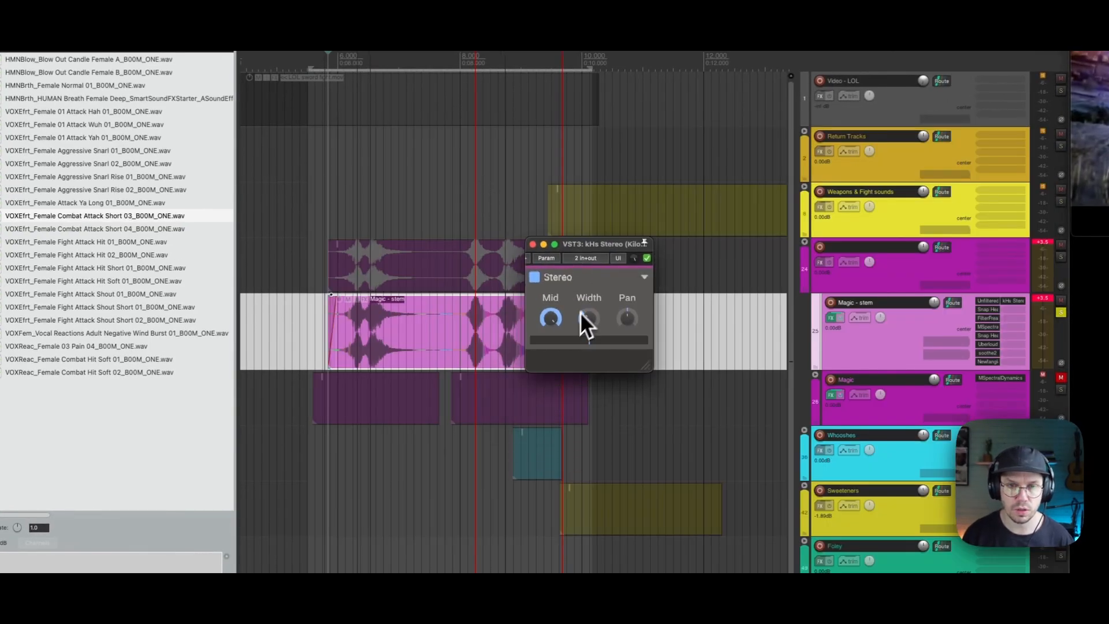
pyautogui.moveTo(639, 364)
pyautogui.mouseDown()
pyautogui.moveTo(661, 374)
pyautogui.moveTo(652, 357)
pyautogui.mouseUp()
pyautogui.click(323, 339)
pyautogui.press('space')
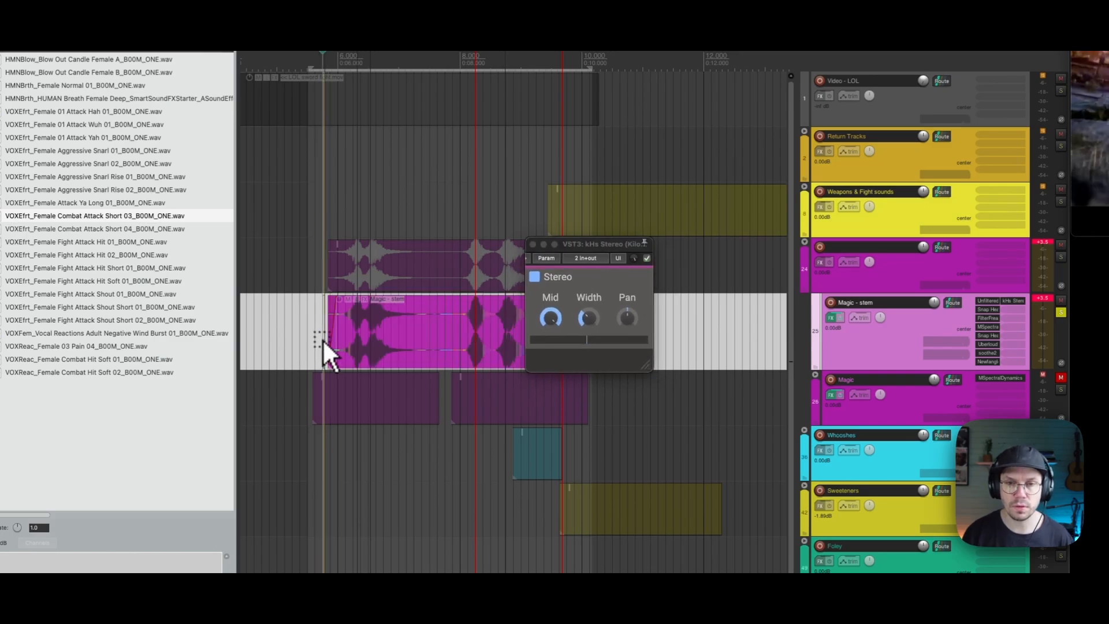
pyautogui.click(196, 394)
pyautogui.press('space')
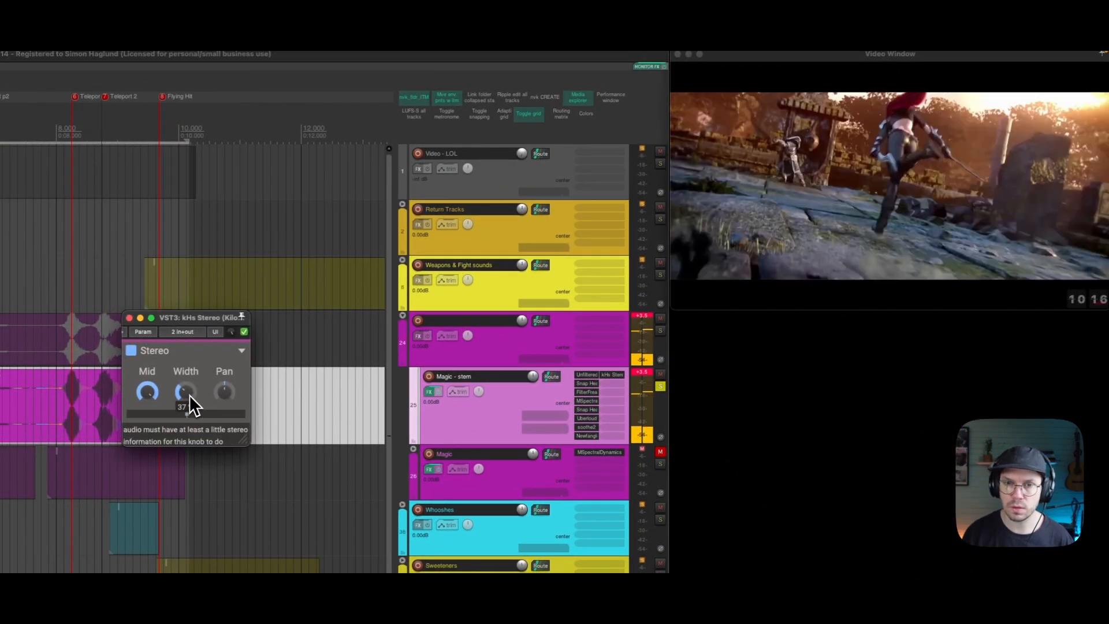
pyautogui.press('space')
pyautogui.press('space')
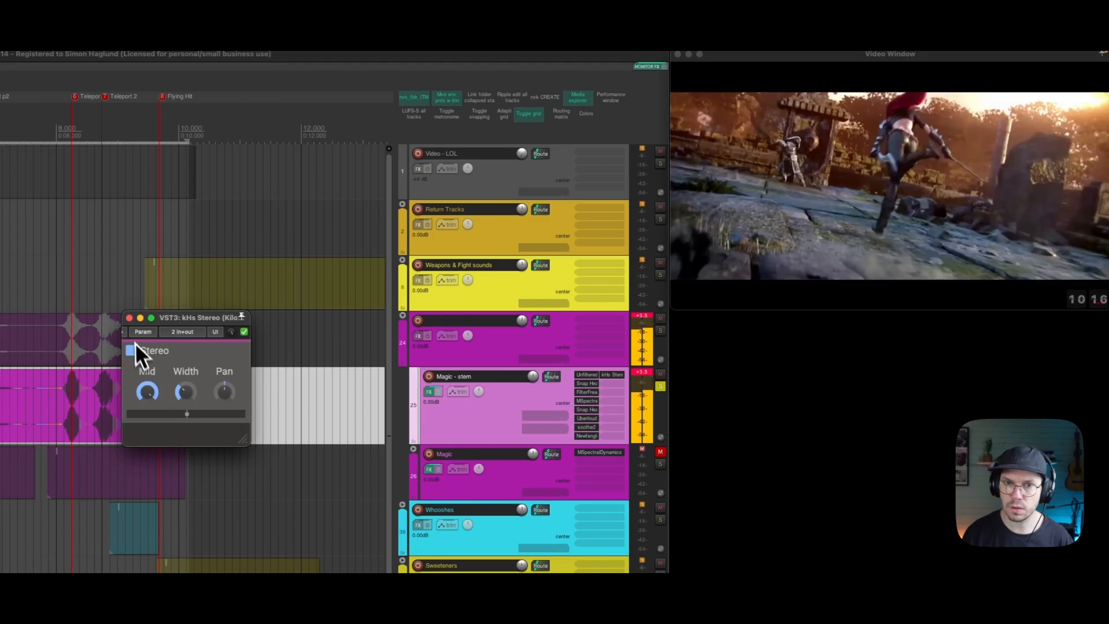
pyautogui.click(129, 318)
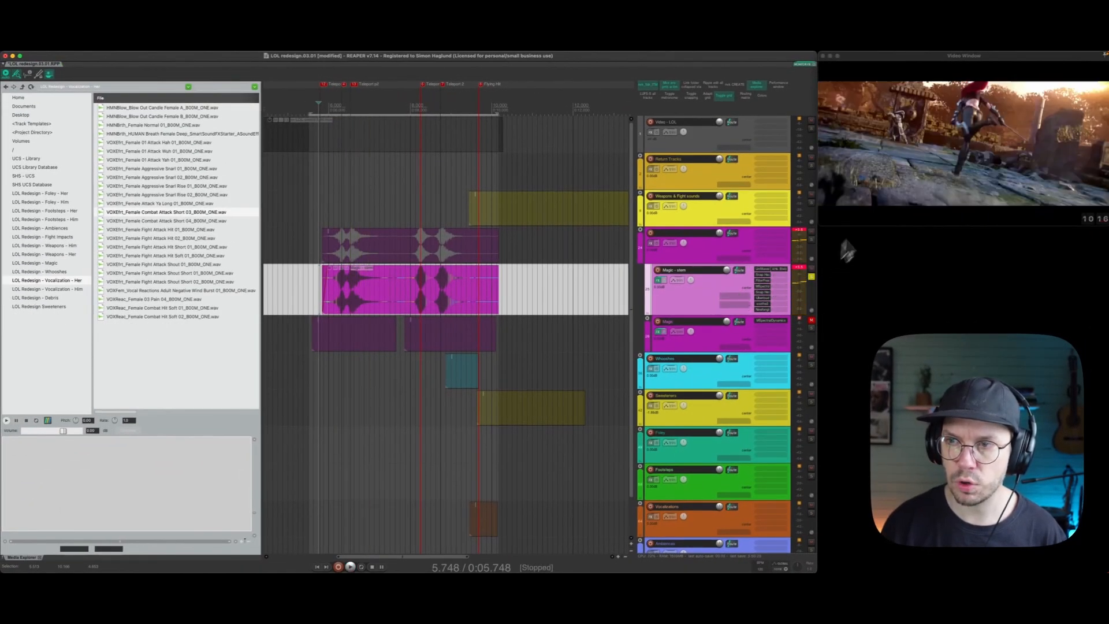
# Select the parent folder track directly above Magic - stem.
pyautogui.click(702, 255)
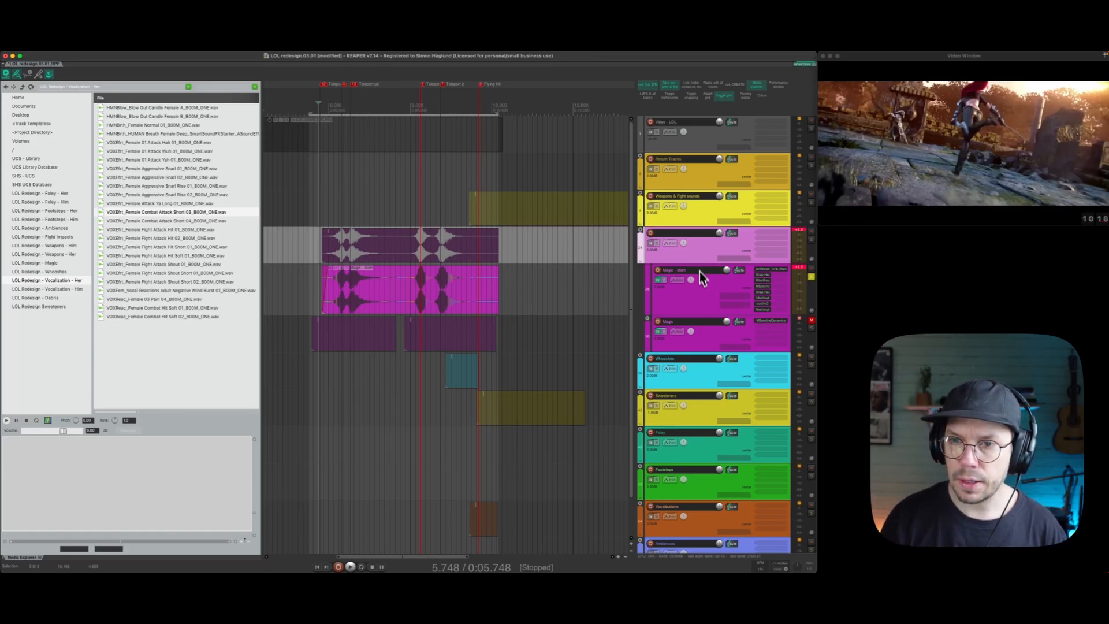
pyautogui.click(704, 299)
pyautogui.click(706, 257)
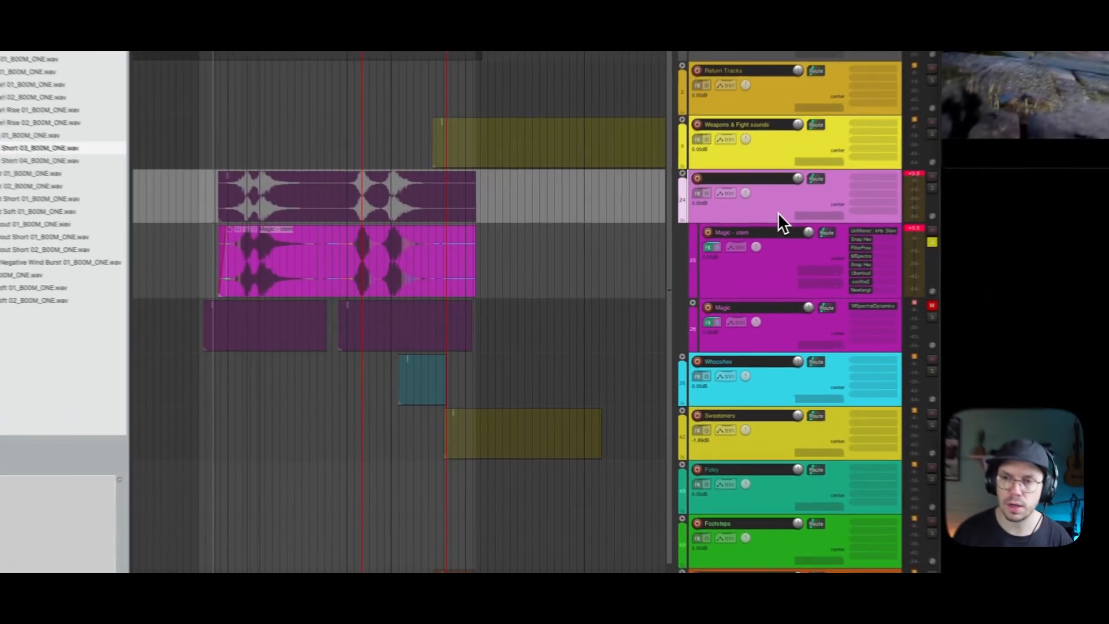
# Add ElastiquePitchV2 to the folder track, raise its timbre to about +5.6, close its window and audition the result.
pyautogui.hotkey('shift', 'p')
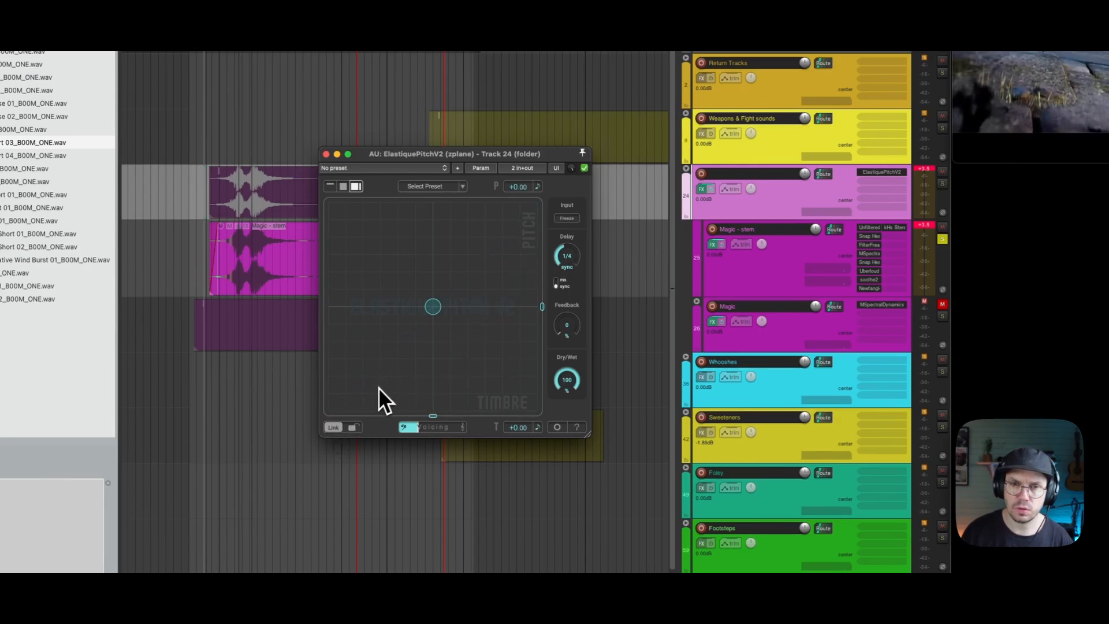
pyautogui.moveTo(434, 415); pyautogui.dragTo(479, 416)
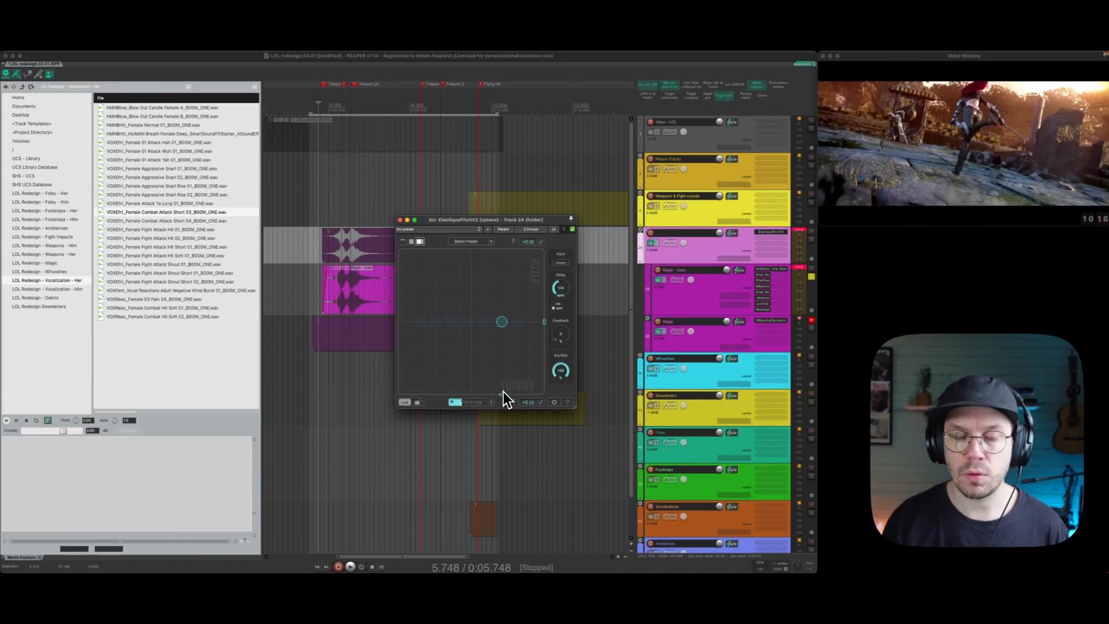
pyautogui.press('space')
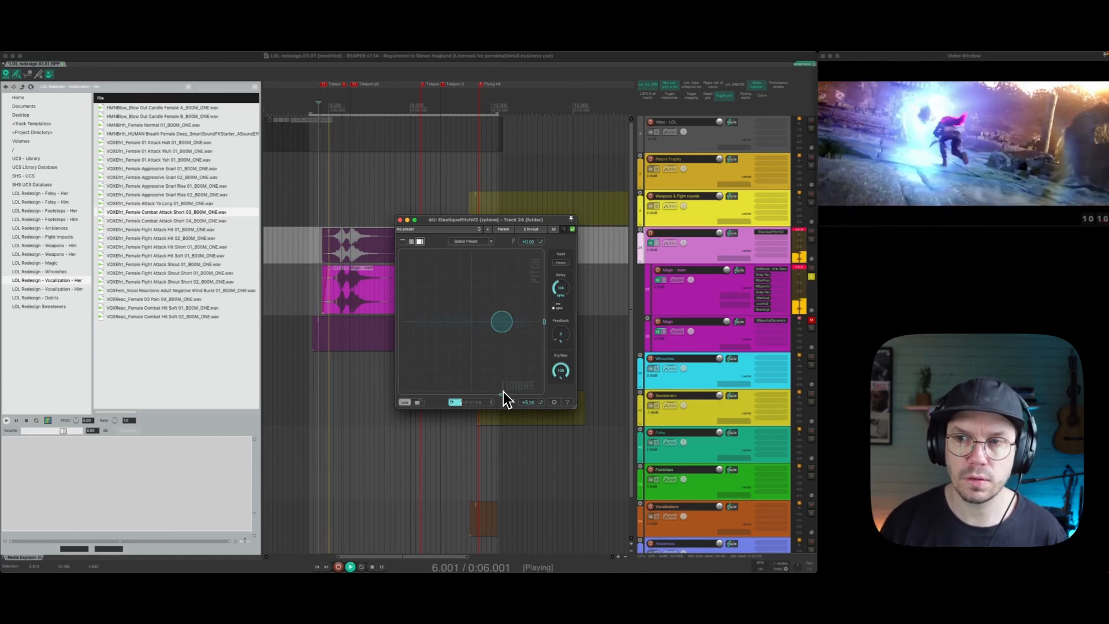
pyautogui.moveTo(503, 396); pyautogui.dragTo(505, 396)
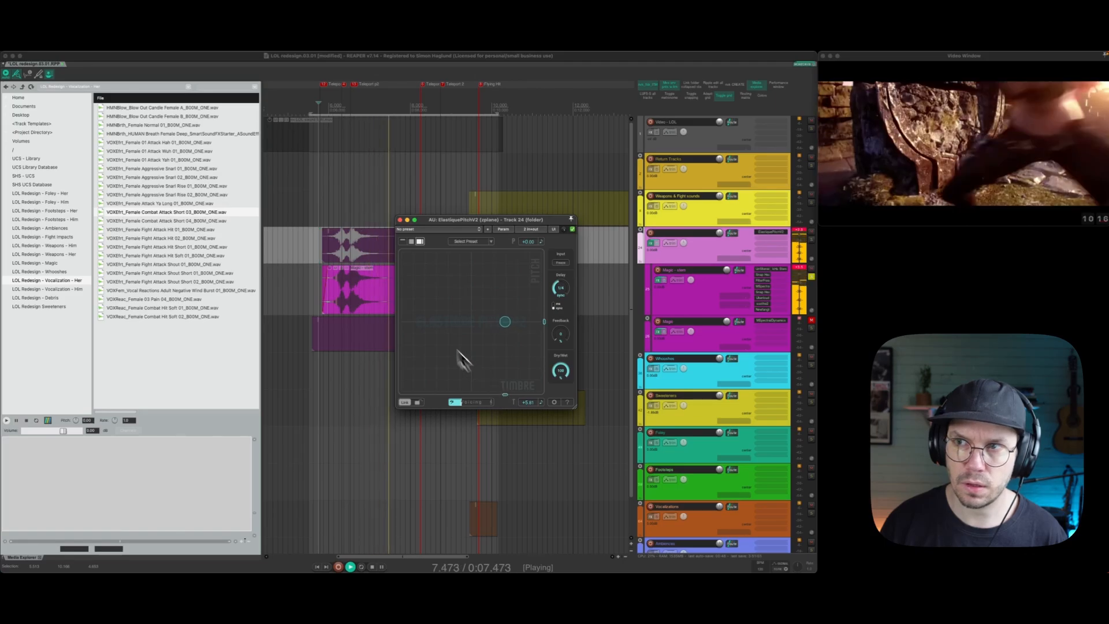
pyautogui.press('space')
pyautogui.click(400, 220)
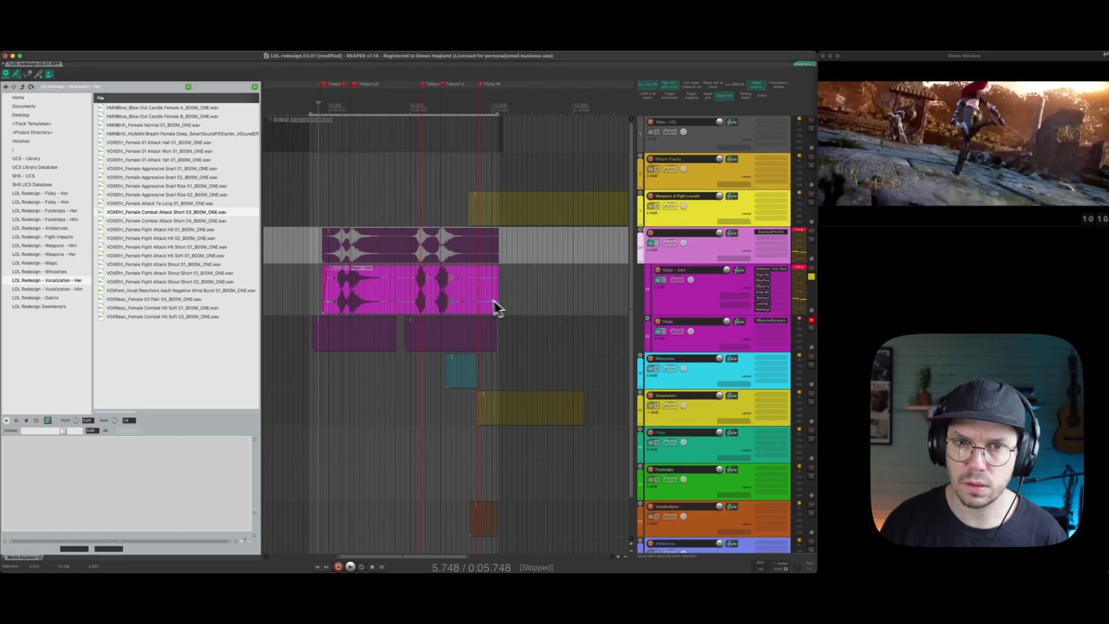
pyautogui.press('space')
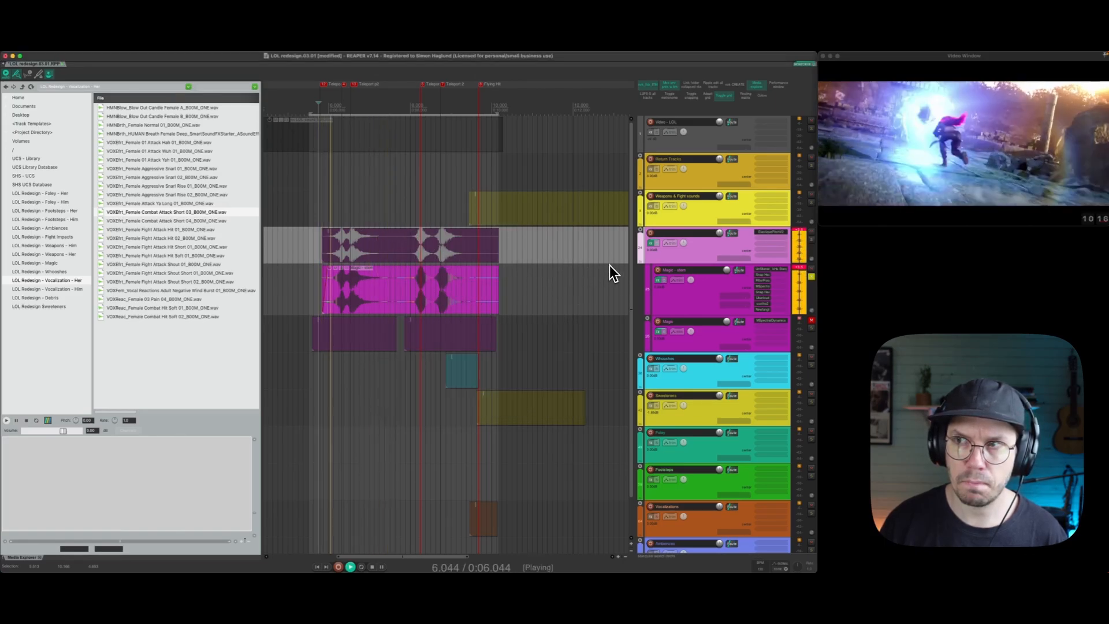
pyautogui.press('space')
# Add the AU Chorus by Michael Norris to the end of the Magic - stem effects chain.
pyautogui.click(694, 285)
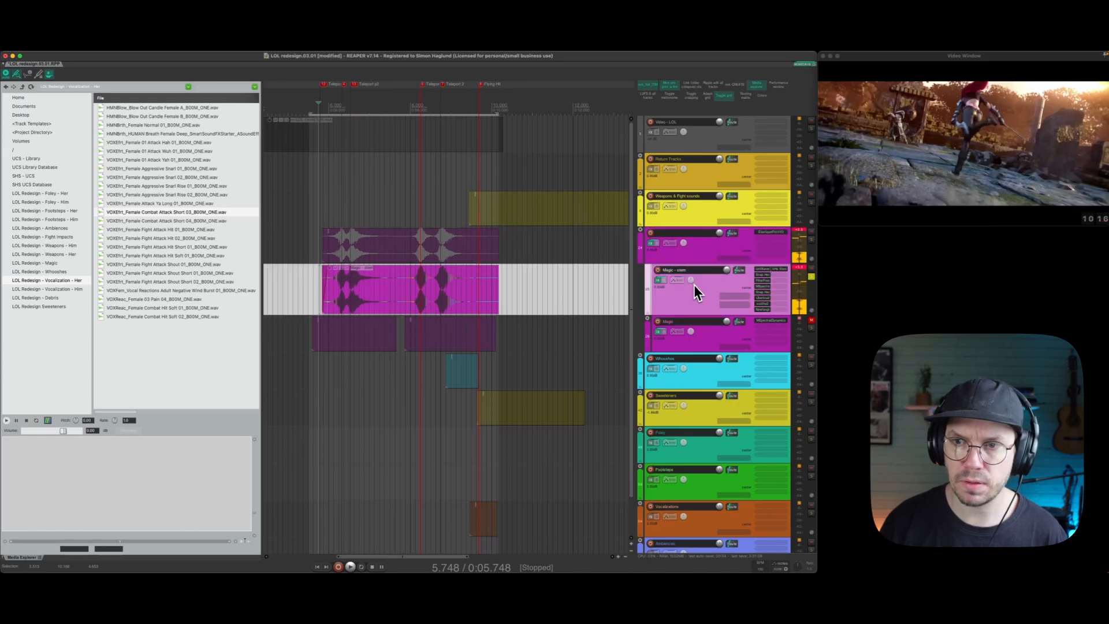
pyautogui.press('f')
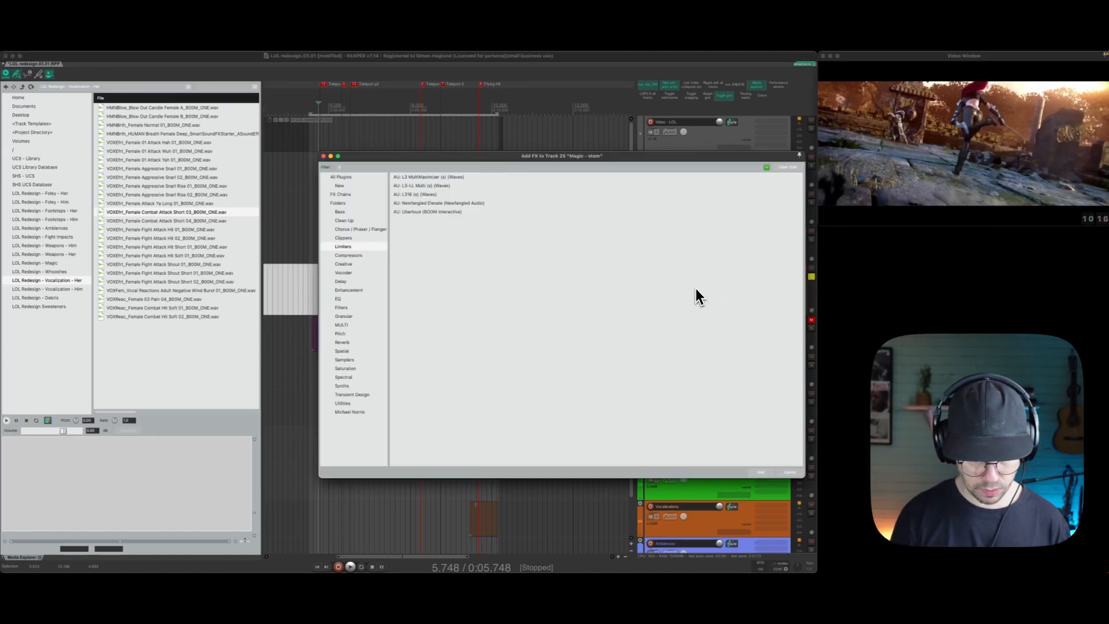
pyautogui.write('chorus')
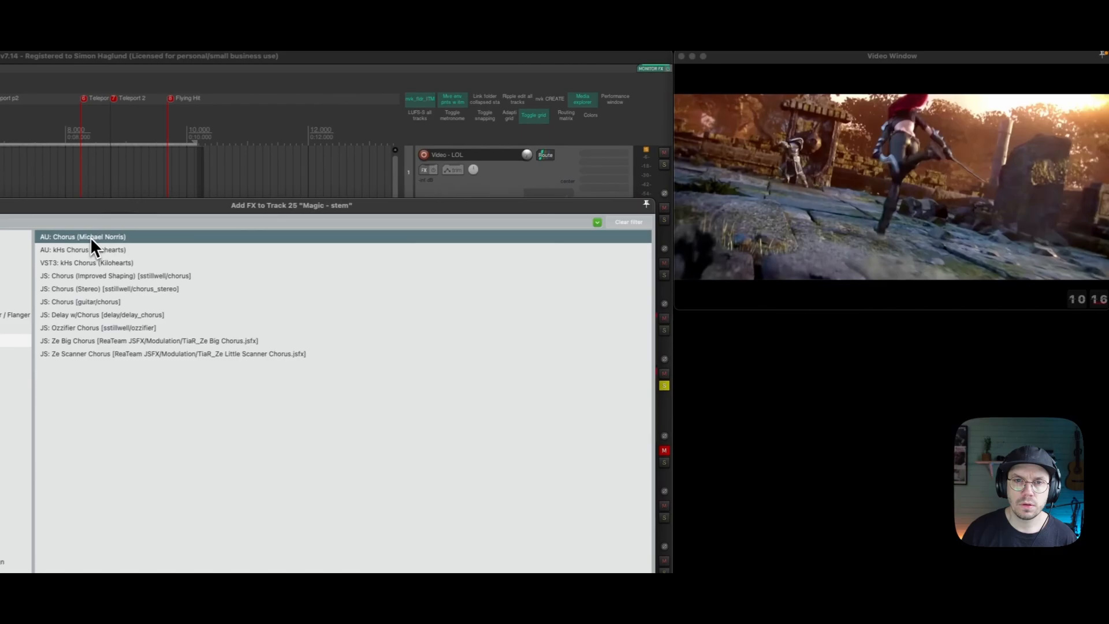
pyautogui.doubleClick(428, 177)
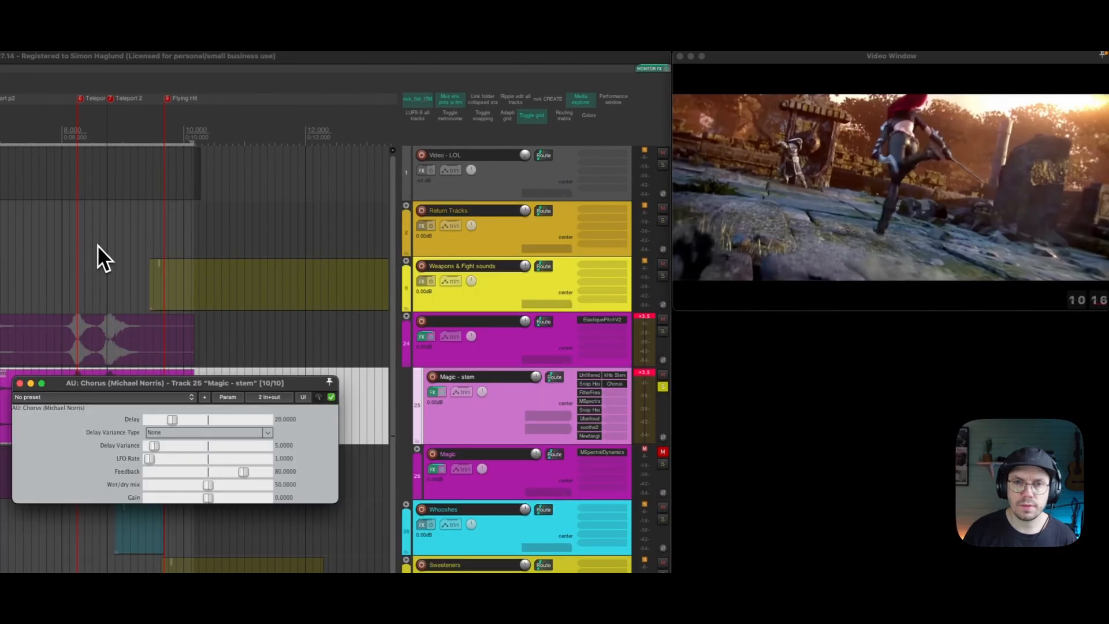
pyautogui.moveTo(189, 376); pyautogui.dragTo(221, 333)
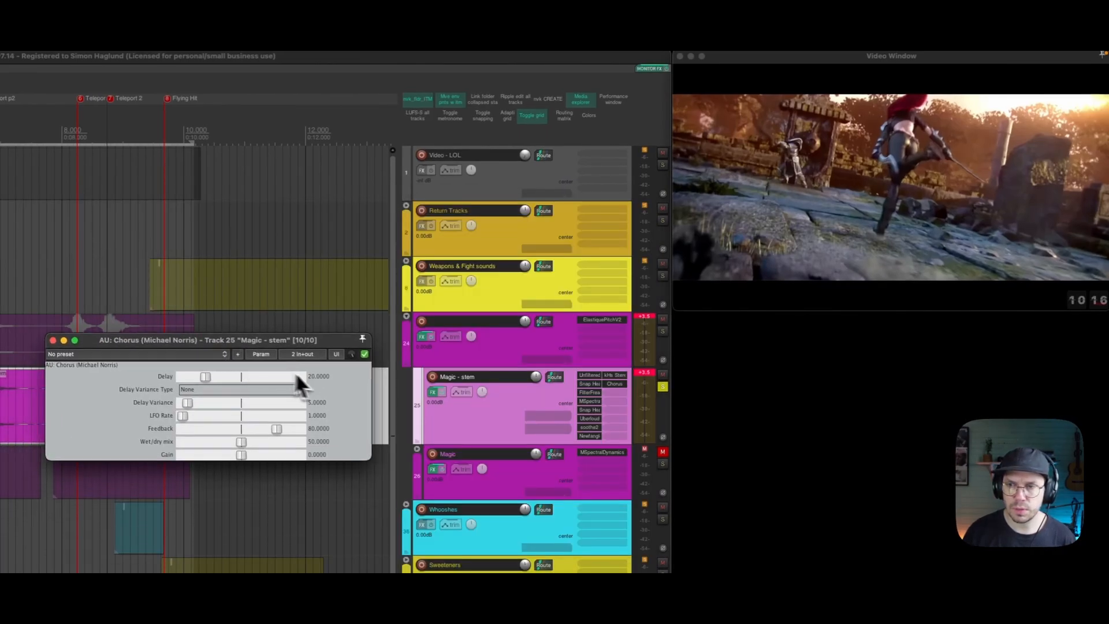
# Move ElastiquePitchV2 from the folder track into the Magic - stem chain, between kHs Stereo and Chorus, during playback.
pyautogui.click(520, 422)
pyautogui.press('space')
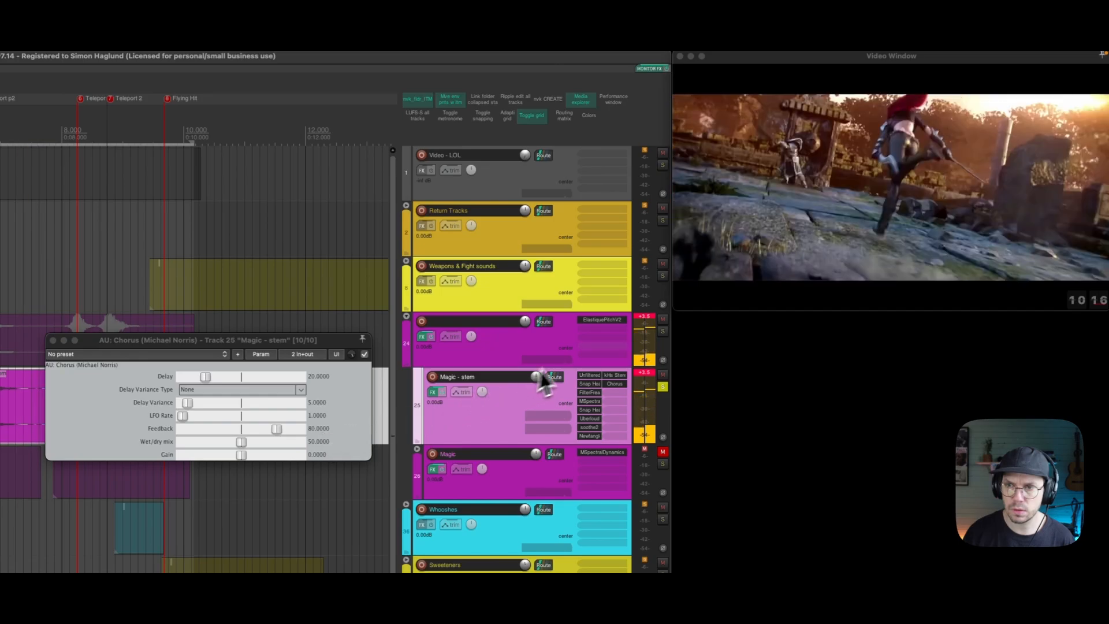
pyautogui.moveTo(601, 320); pyautogui.dragTo(611, 393)
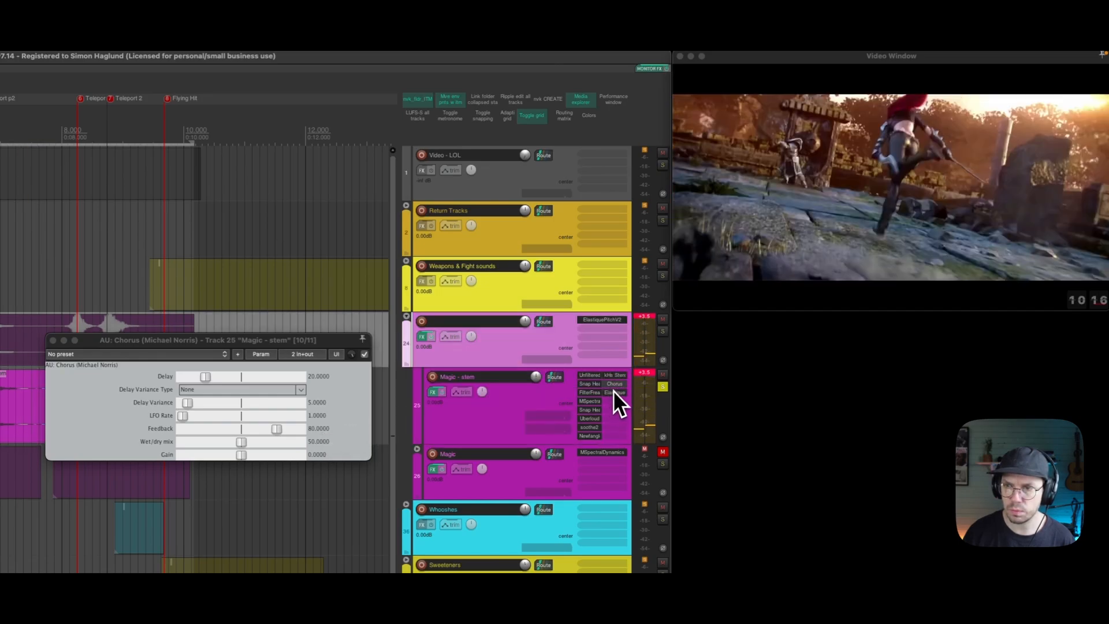
pyautogui.moveTo(605, 324); pyautogui.dragTo(600, 393)
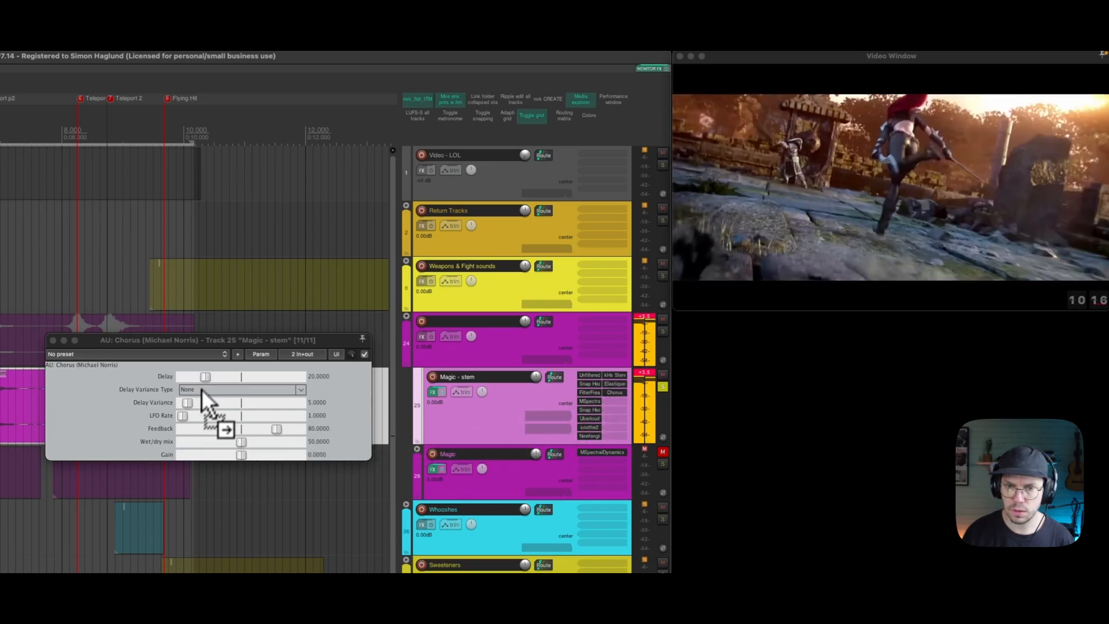
# Set the Chorus delay to 7.4 and its wet/dry mix to 16 while the stem plays.
pyautogui.moveTo(204, 377); pyautogui.dragTo(194, 377)
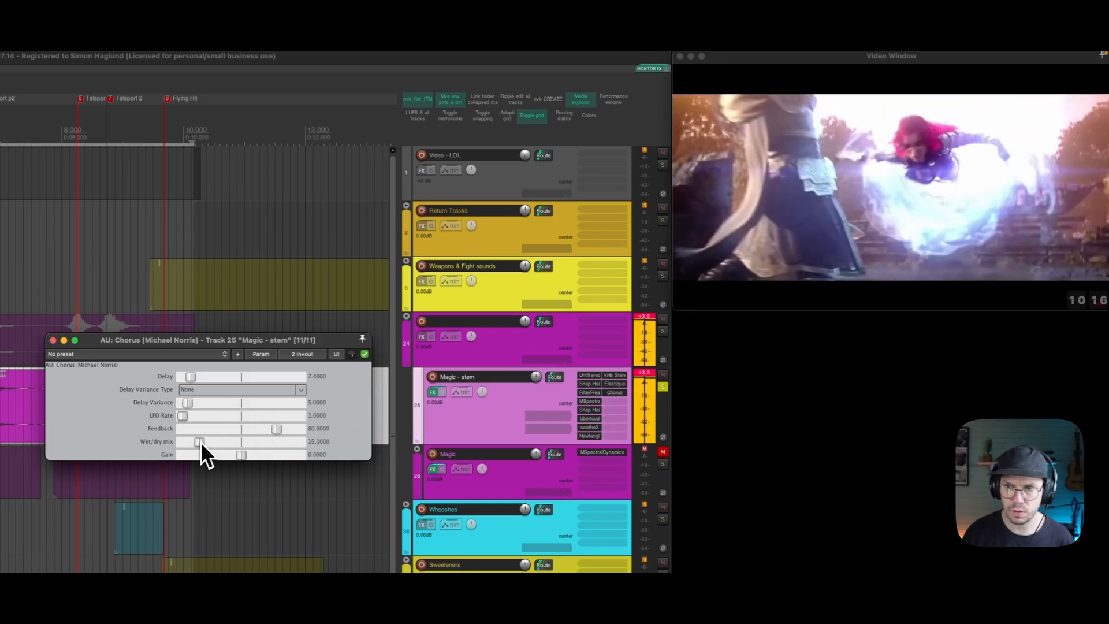
pyautogui.moveTo(200, 442); pyautogui.dragTo(201, 442)
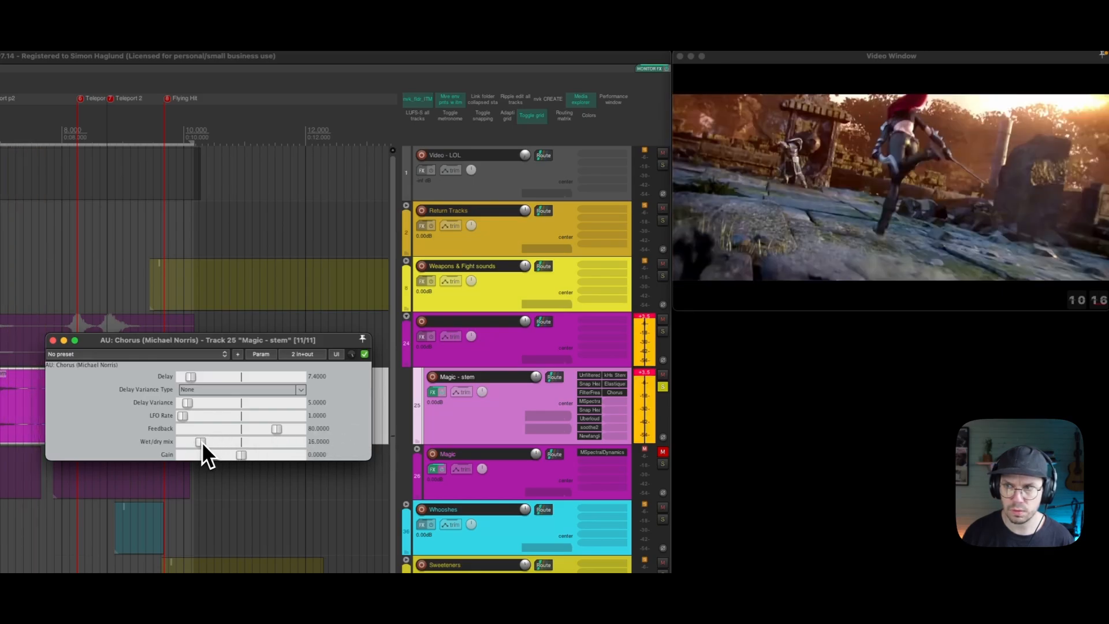
pyautogui.press('space')
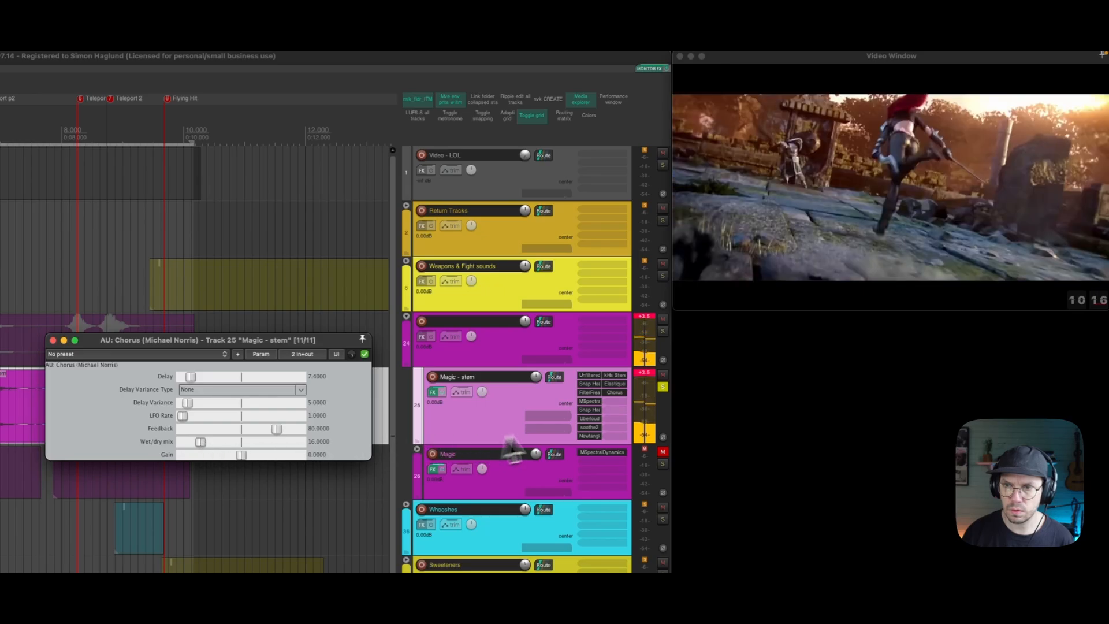
# Move Chorus to the start of the Magic - stem chain, raise its wet/dry mix to 35 and close its window.
pyautogui.moveTo(620, 394); pyautogui.dragTo(587, 375)
pyautogui.press('space')
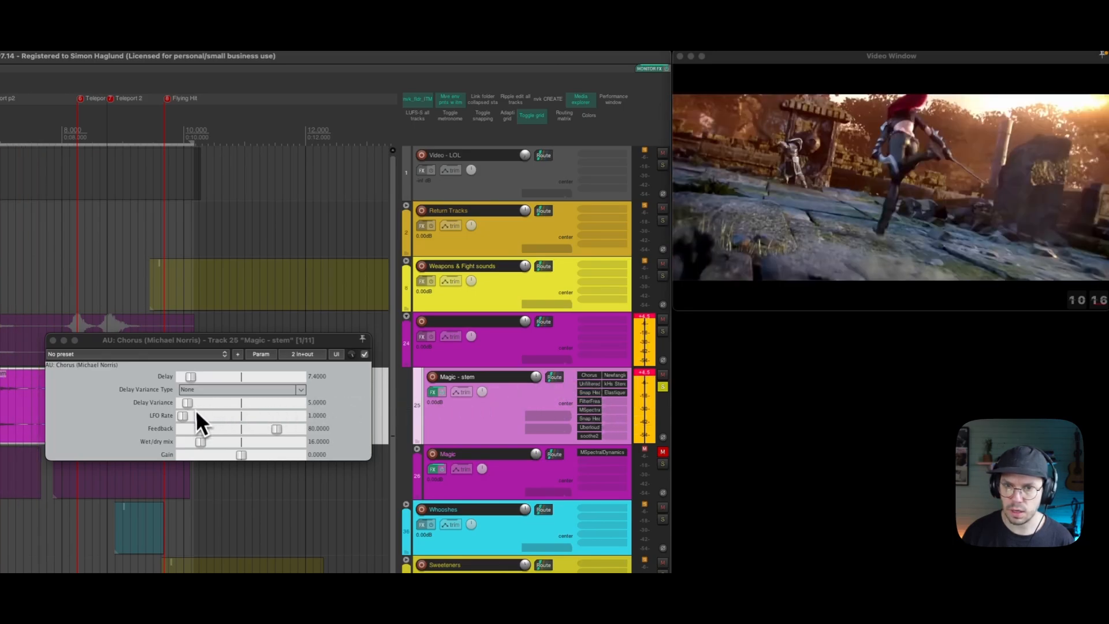
pyautogui.moveTo(200, 441); pyautogui.dragTo(214, 441)
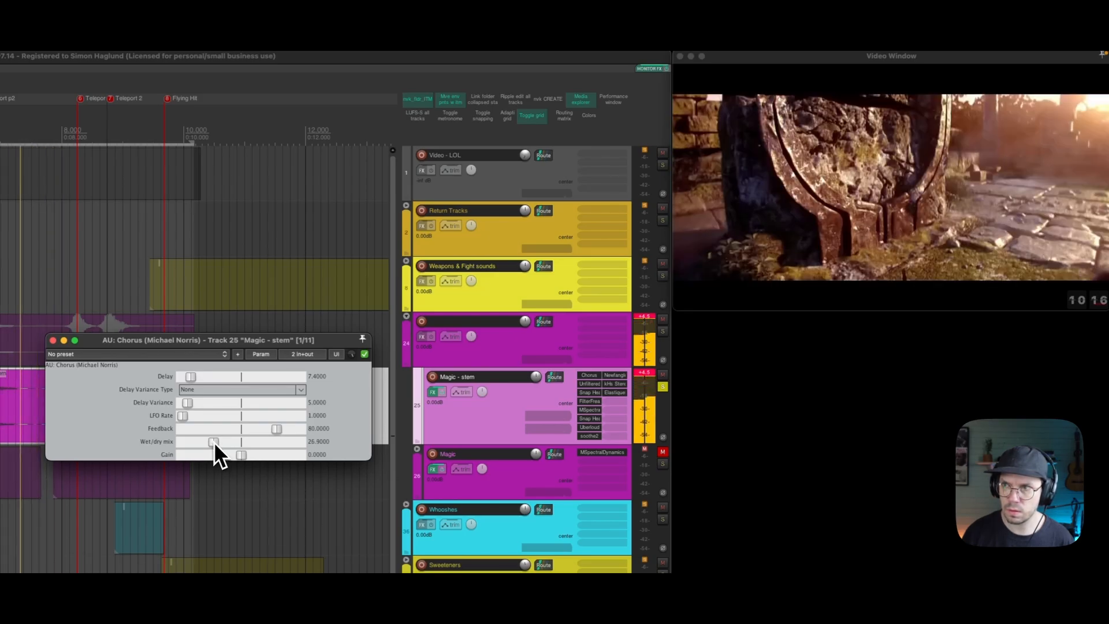
pyautogui.moveTo(216, 441); pyautogui.dragTo(225, 440)
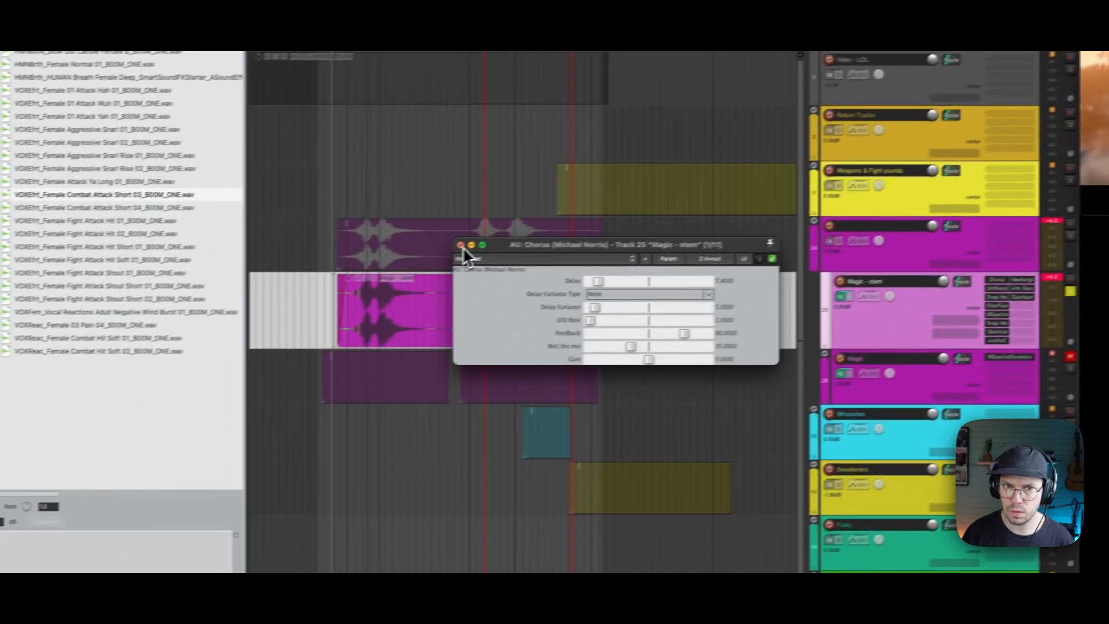
pyautogui.click(53, 341)
# Split the Magic - stem item between the two teleports and cut off the tail after the second one.
pyautogui.press('s')
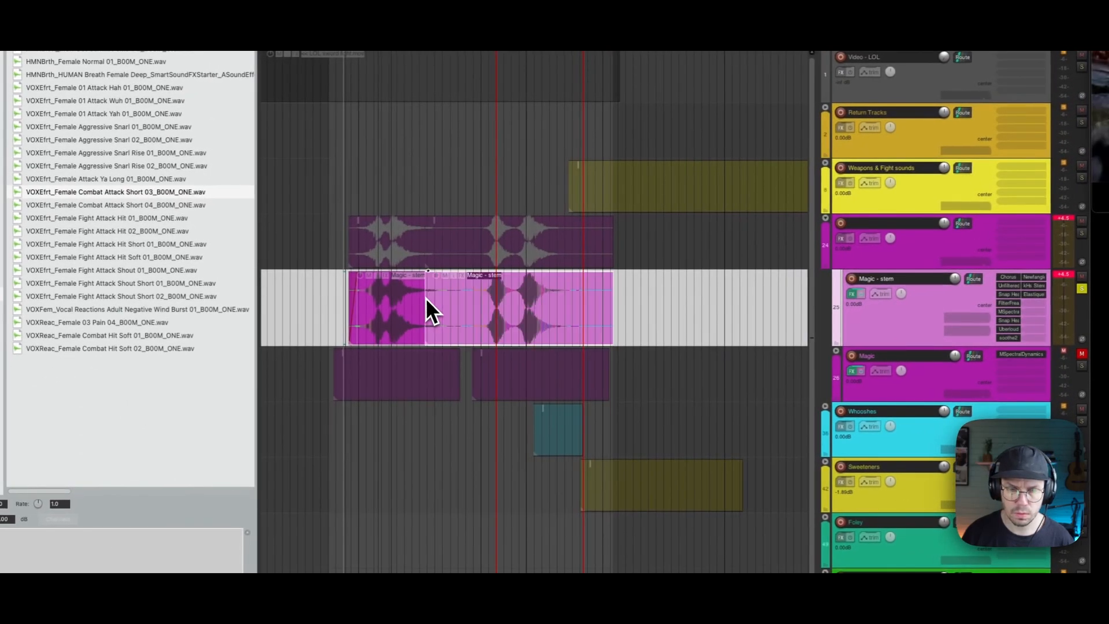
pyautogui.press('s')
pyautogui.press('Delete')
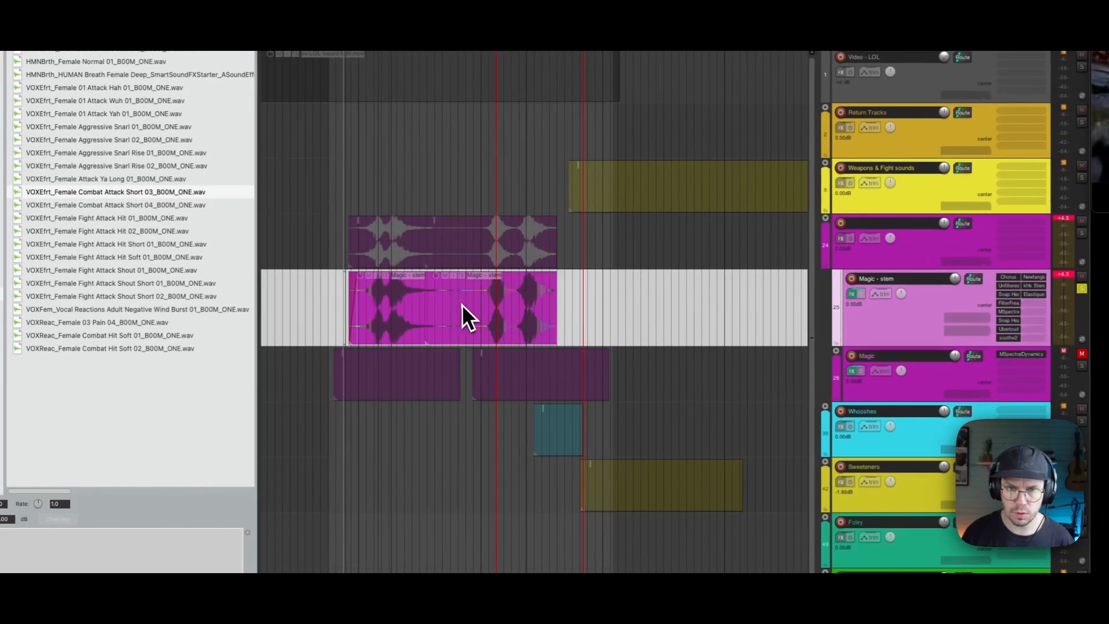
# Trim the end of the first Magic - stem item and fade out the ends of both items.
pyautogui.moveTo(426, 278); pyautogui.dragTo(402, 278)
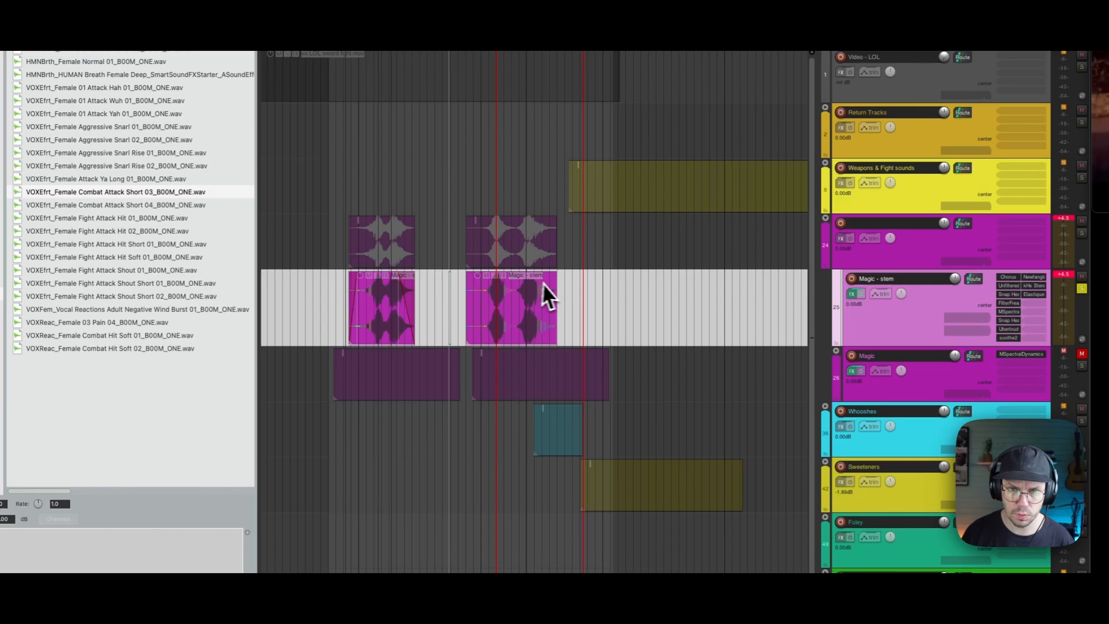
pyautogui.moveTo(561, 278)
pyautogui.mouseDown()
pyautogui.moveTo(551, 279)
pyautogui.moveTo(563, 291)
pyautogui.moveTo(544, 284)
pyautogui.mouseUp()
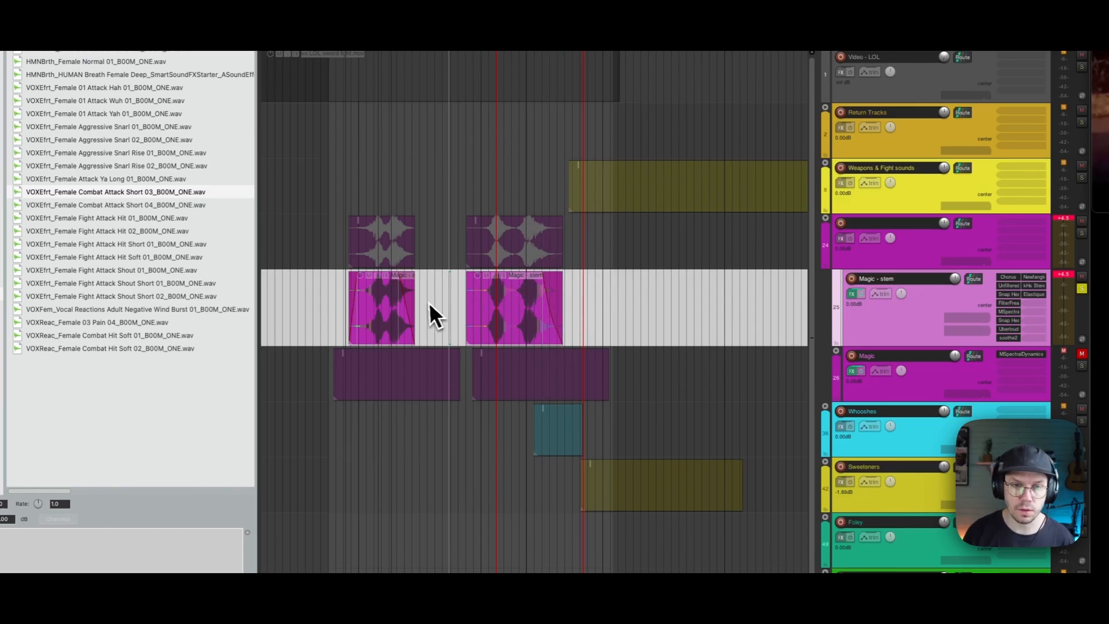
pyautogui.moveTo(413, 295); pyautogui.dragTo(400, 304)
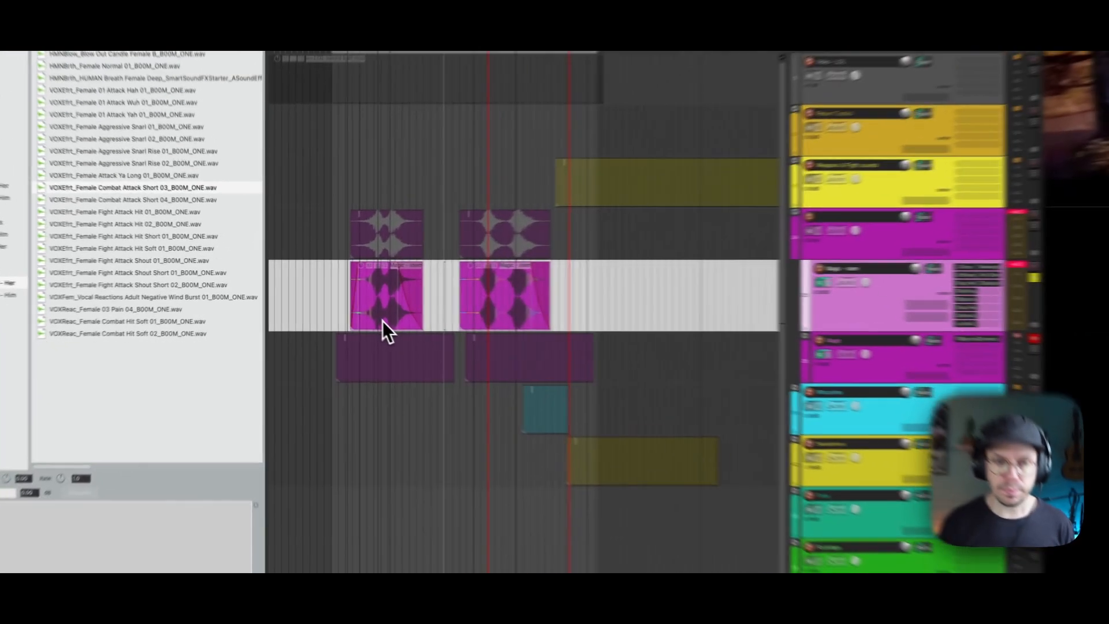
# Audition the first Magic - stem item, then shorten its end with a tighter fade-out and replay it.
pyautogui.click(344, 306)
pyautogui.press('space')
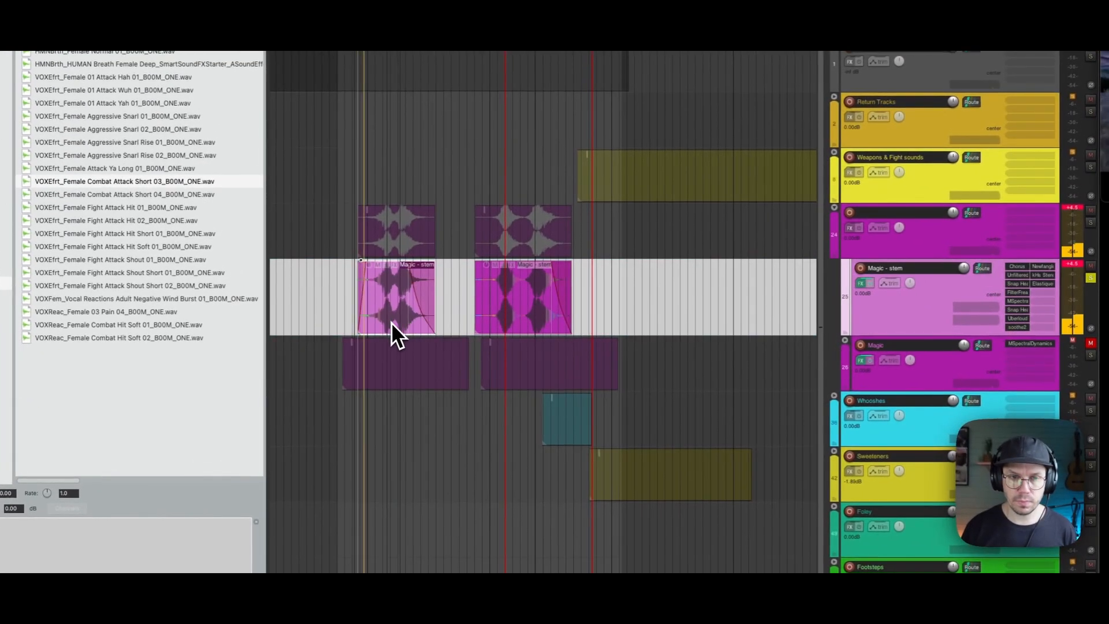
pyautogui.press('space')
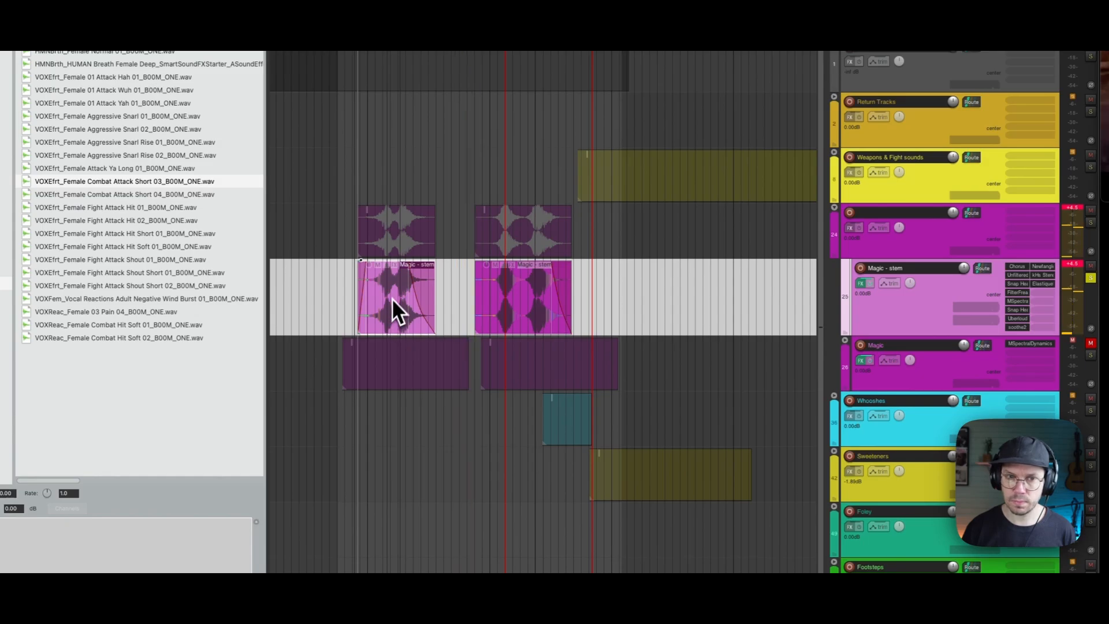
pyautogui.moveTo(410, 284)
pyautogui.mouseDown()
pyautogui.moveTo(428, 292)
pyautogui.moveTo(404, 318)
pyautogui.moveTo(399, 291)
pyautogui.mouseUp()
pyautogui.press('space')
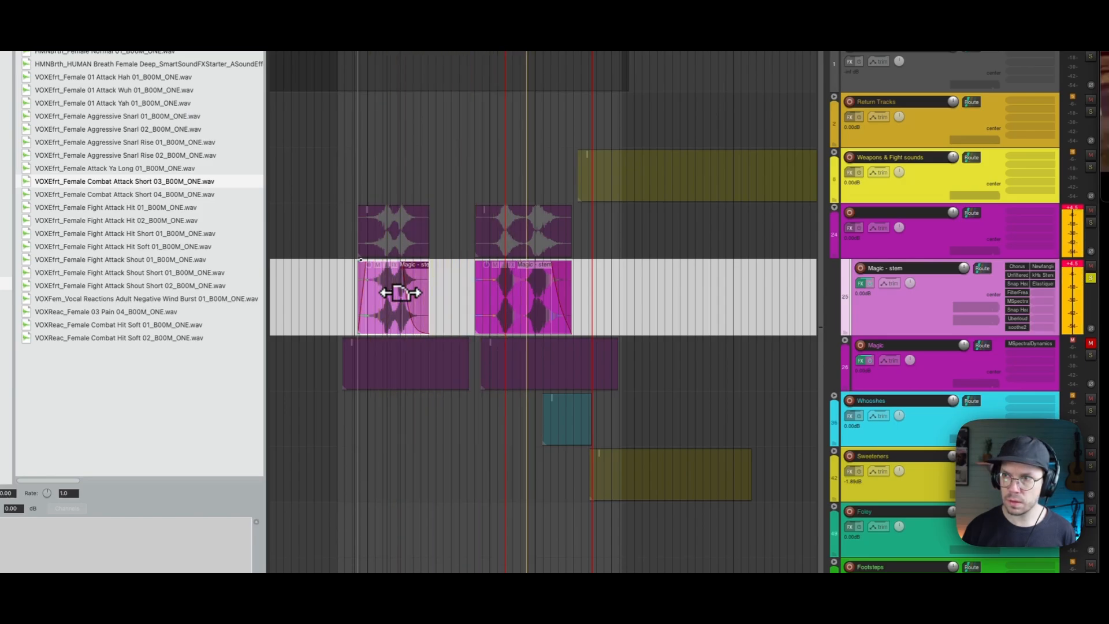
pyautogui.press('space')
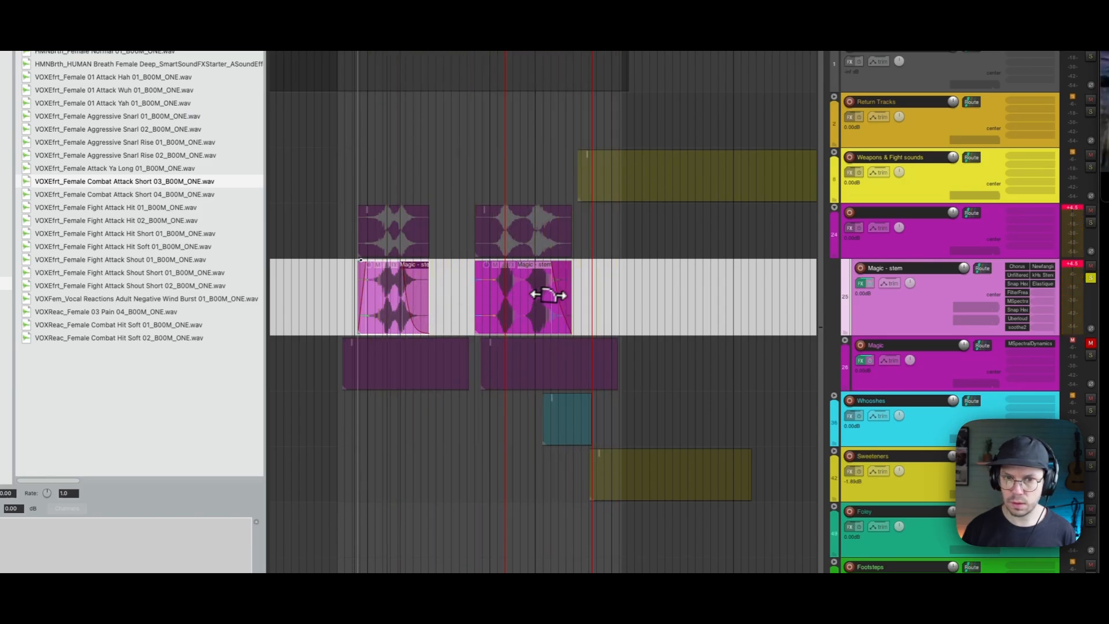
# Shorten the end of the second Magic - stem item with a tighter fade-out and audition both teleports.
pyautogui.moveTo(569, 292); pyautogui.dragTo(555, 291)
pyautogui.press('space')
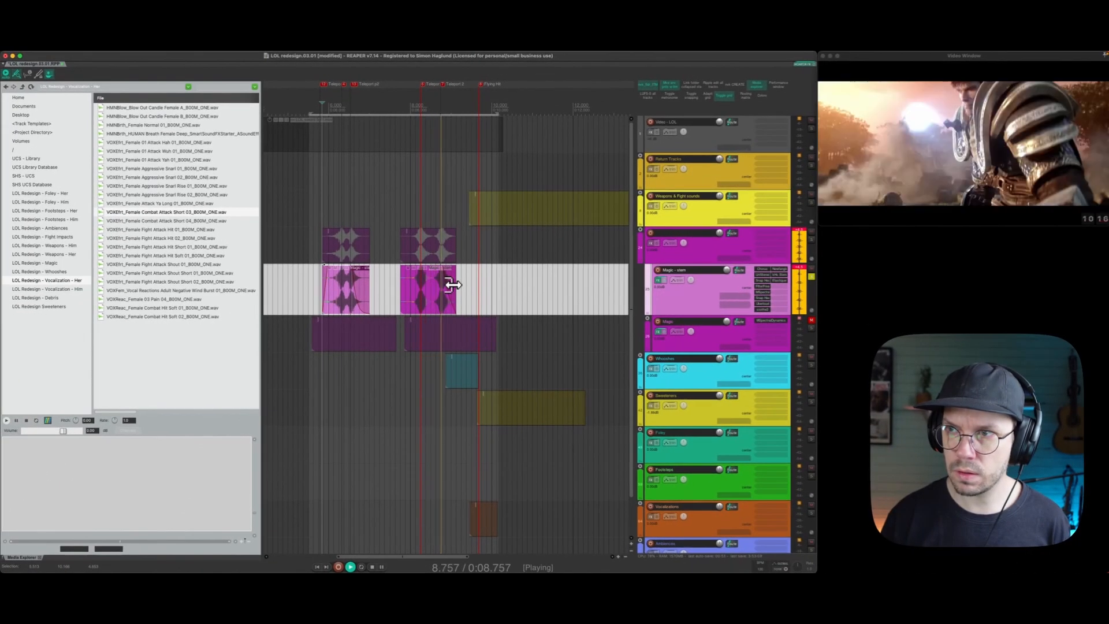
pyautogui.press('space')
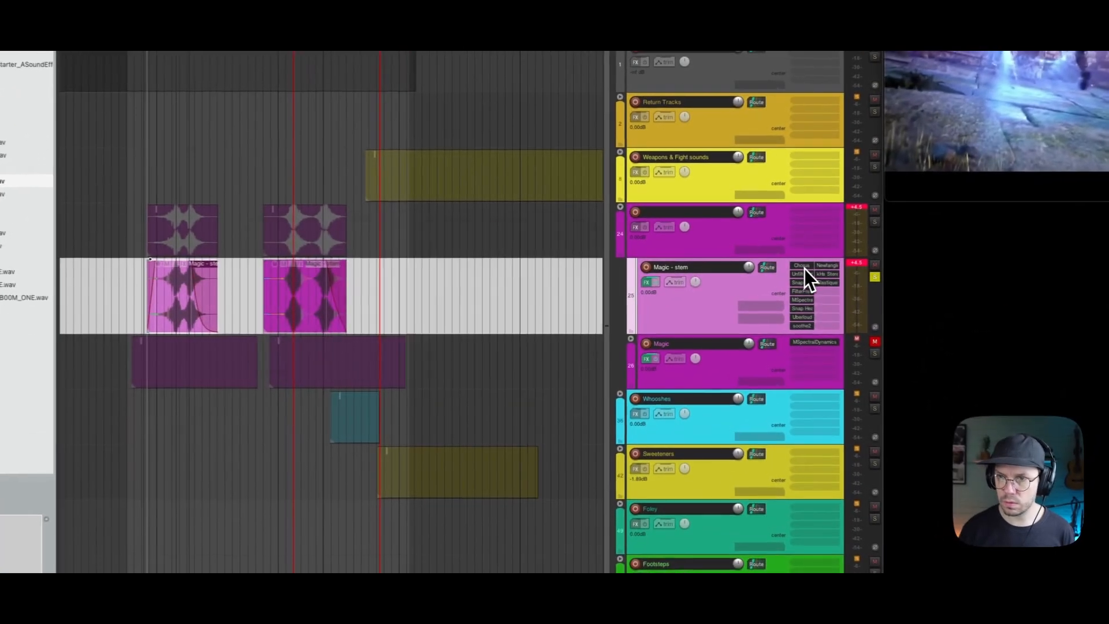
# Reopen the Chorus on Magic - stem and set its wet/dry mix to 40.5 and delay to 9.5 while auditioning.
pyautogui.click(763, 269)
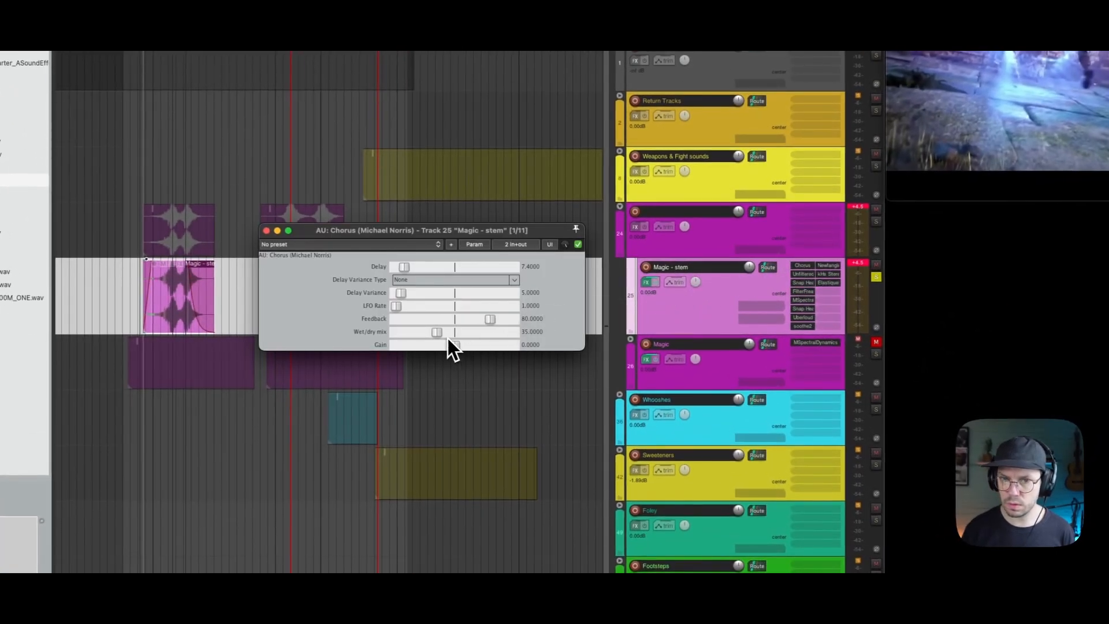
pyautogui.press('space')
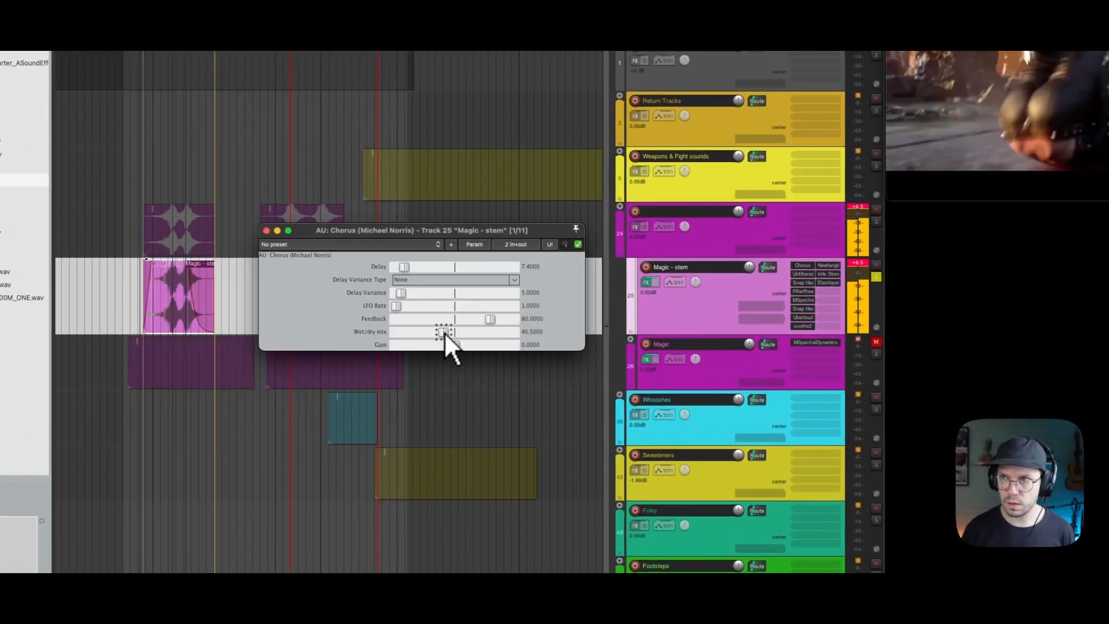
pyautogui.moveTo(404, 269); pyautogui.dragTo(405, 269)
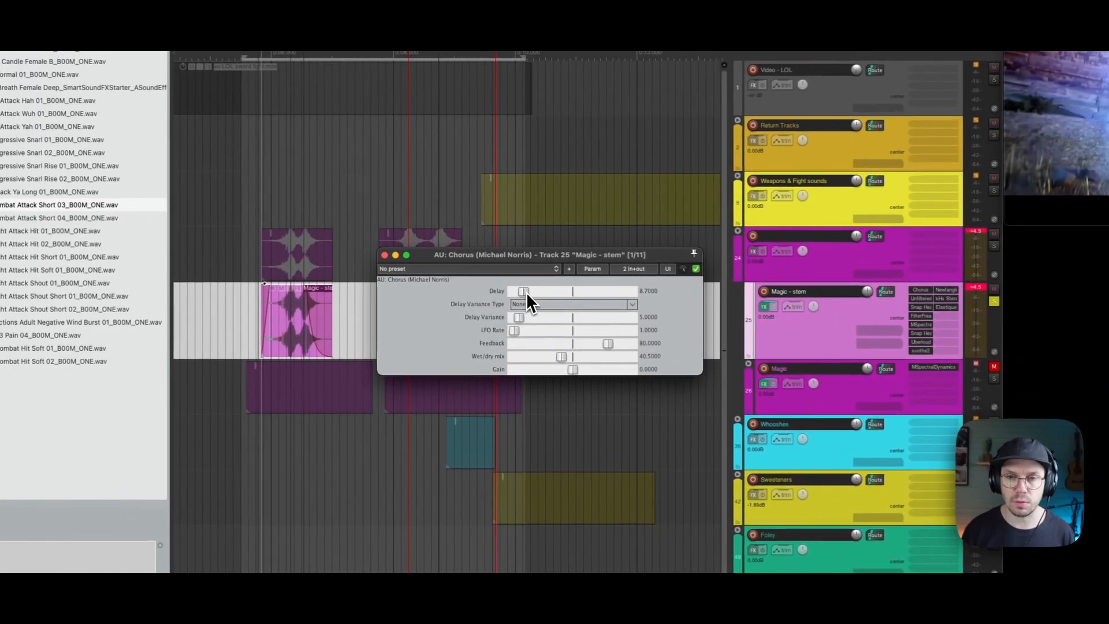
pyautogui.moveTo(524, 292); pyautogui.dragTo(528, 290)
pyautogui.press('space')
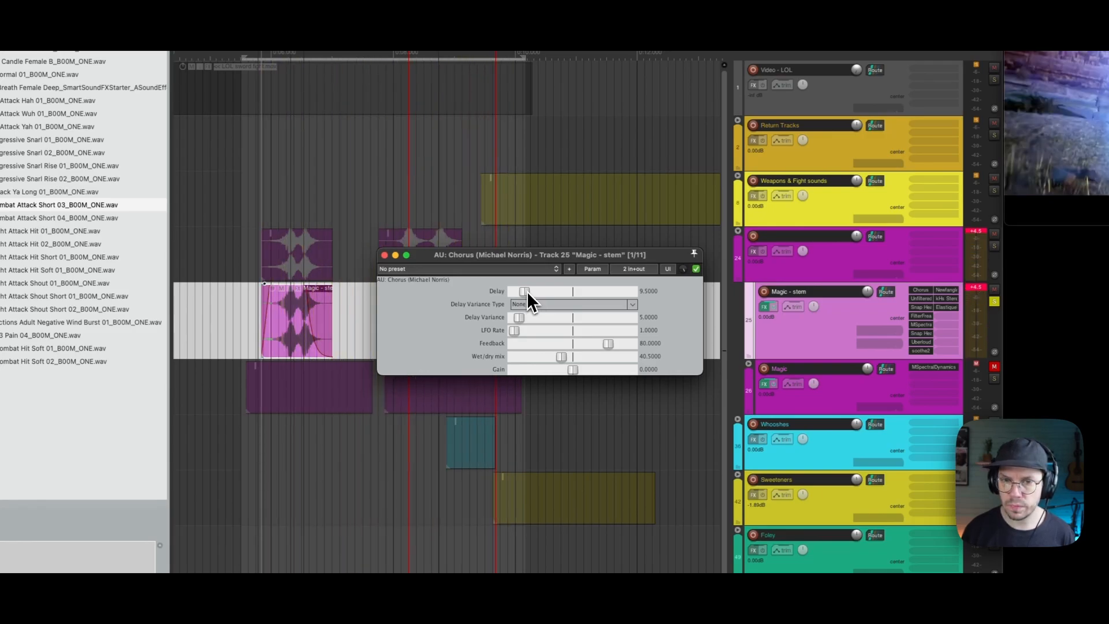
# Fine-tune the Chorus delay on Magic - stem while auditioning the teleports, and close the effect window.
pyautogui.moveTo(527, 291); pyautogui.dragTo(527, 291)
pyautogui.press('space')
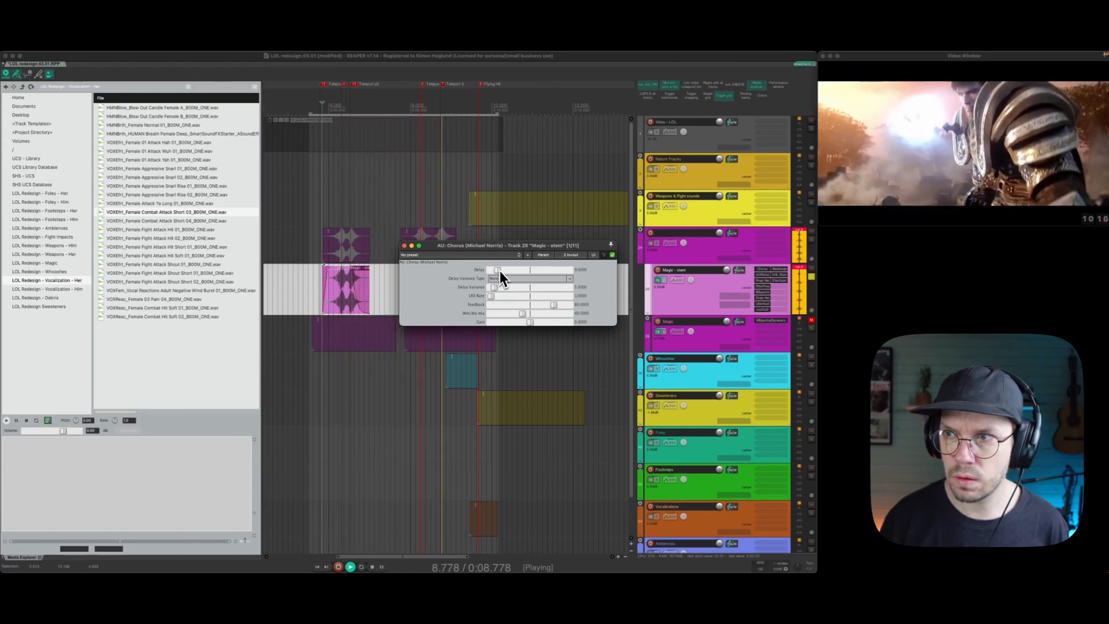
pyautogui.press('space')
pyautogui.press('space')
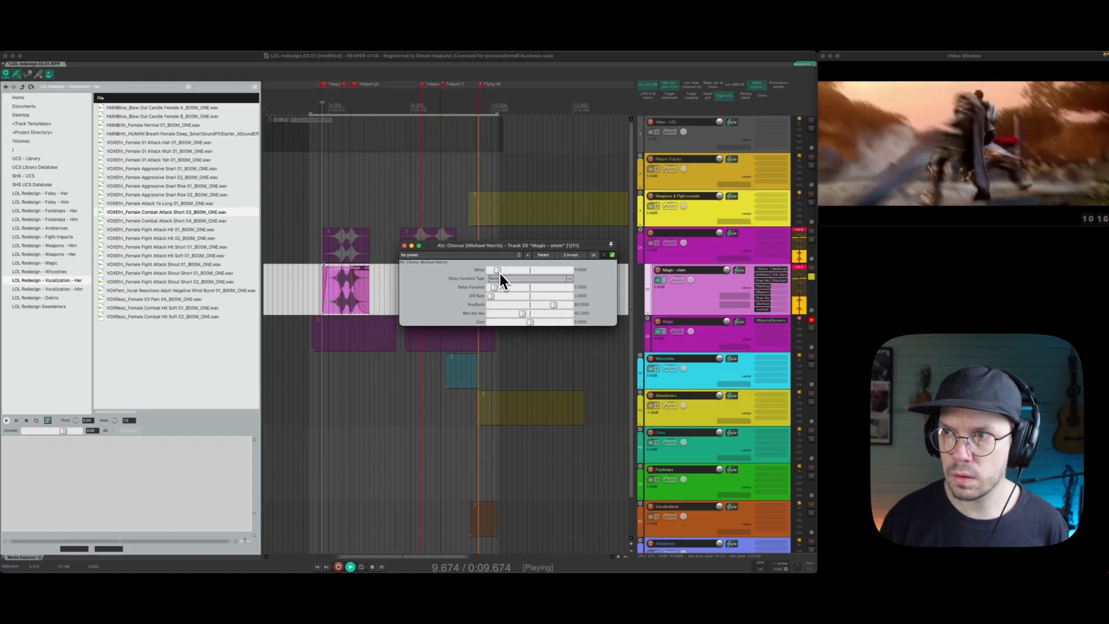
pyautogui.press('space')
pyautogui.click(404, 246)
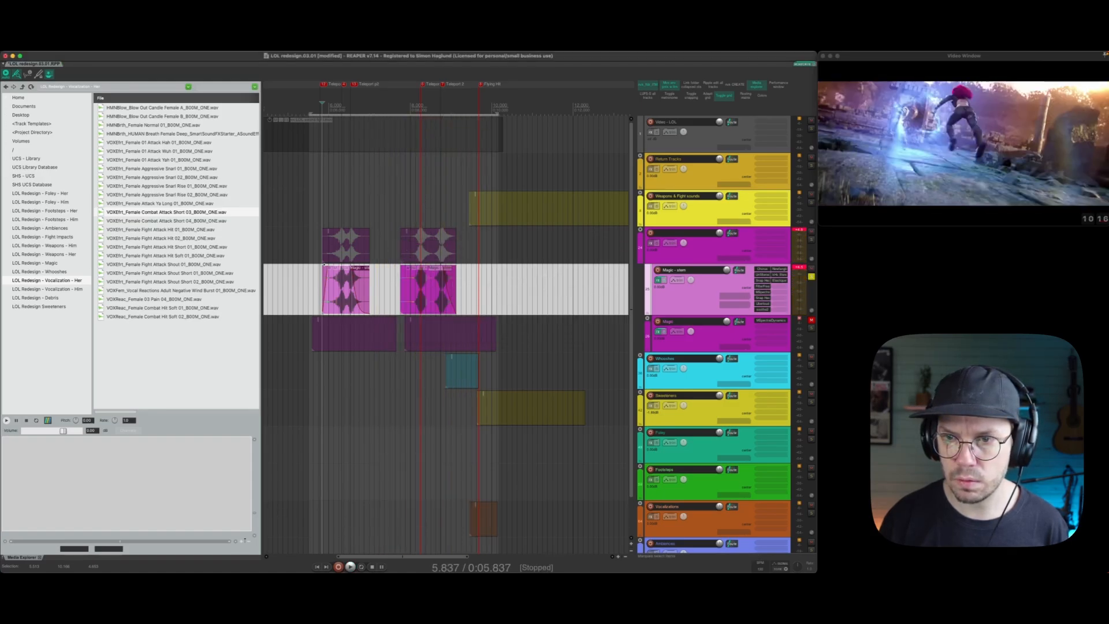
# Play both teleports twice from just before the first Magic - stem item to judge the chorus sound.
pyautogui.click(320, 274)
pyautogui.press('space')
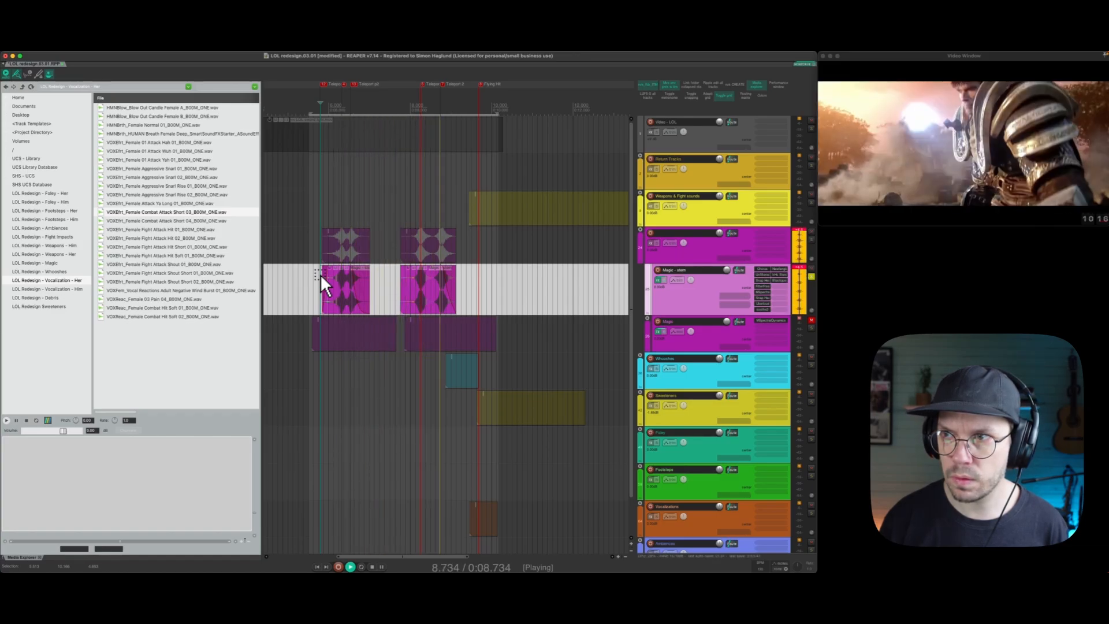
pyautogui.press('space')
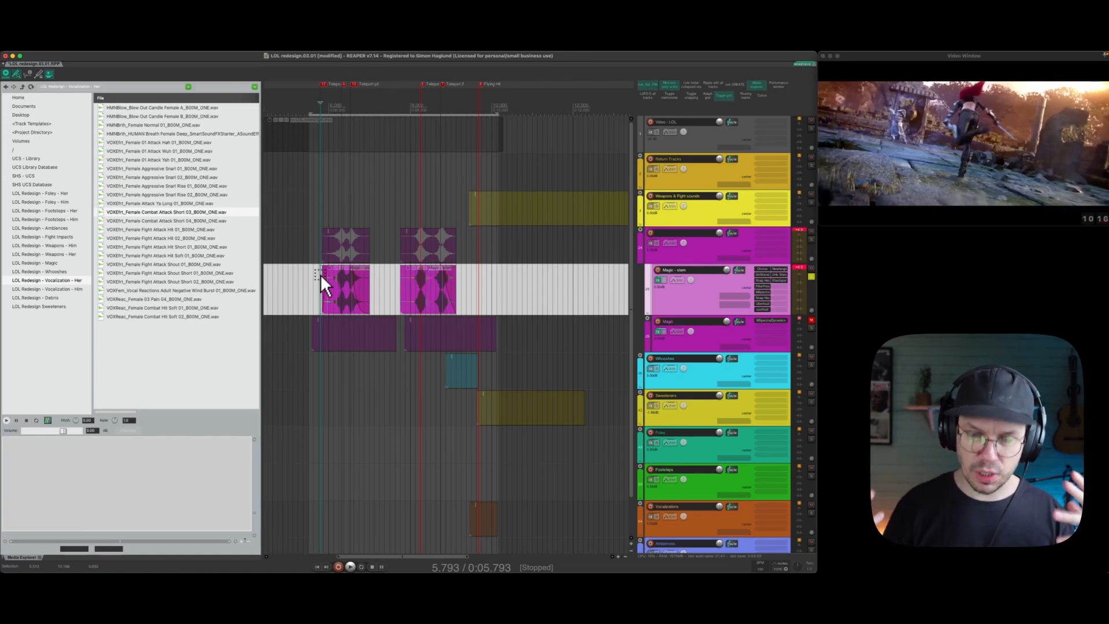
pyautogui.press('space')
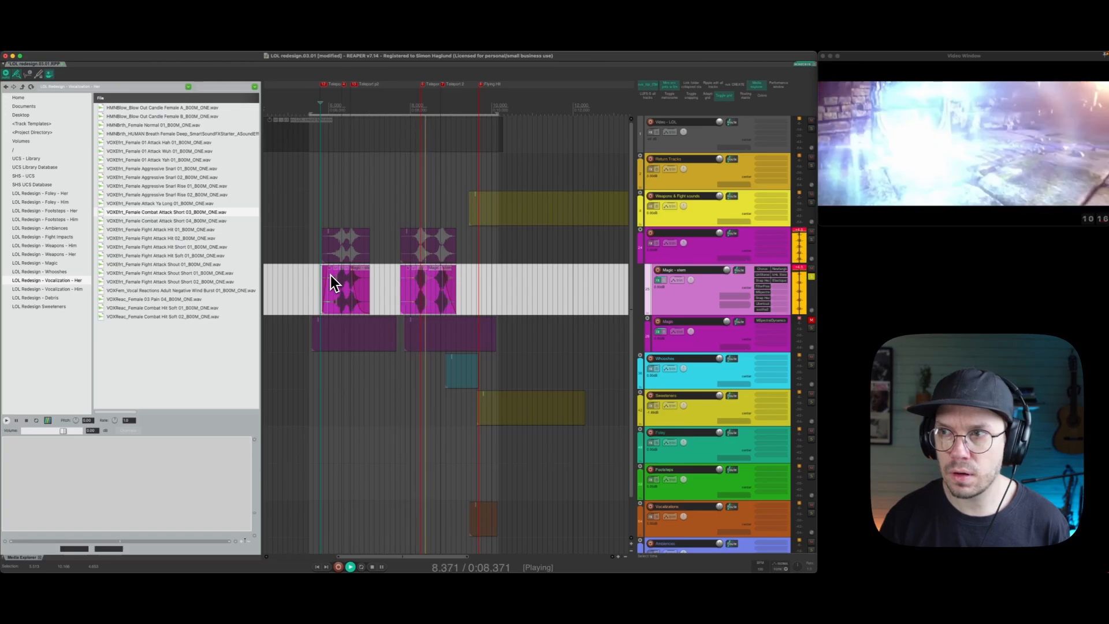
pyautogui.press('space')
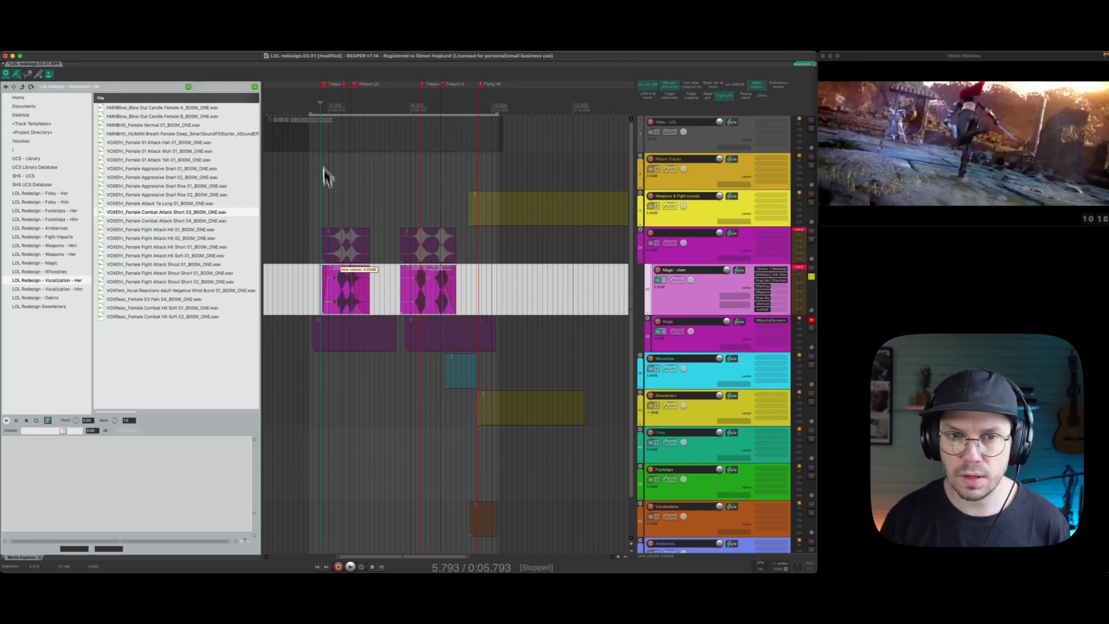
# Split the first Magic - stem item between its two swells, open a small gap between the halves and audition it.
pyautogui.moveTo(327, 85); pyautogui.dragTo(353, 133)
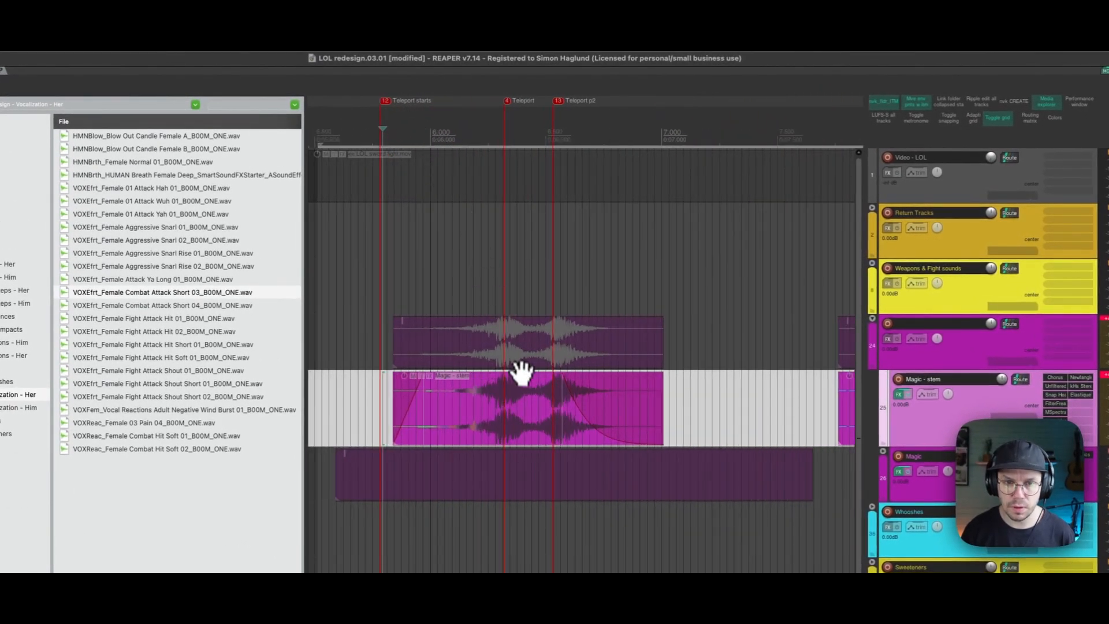
pyautogui.press('s')
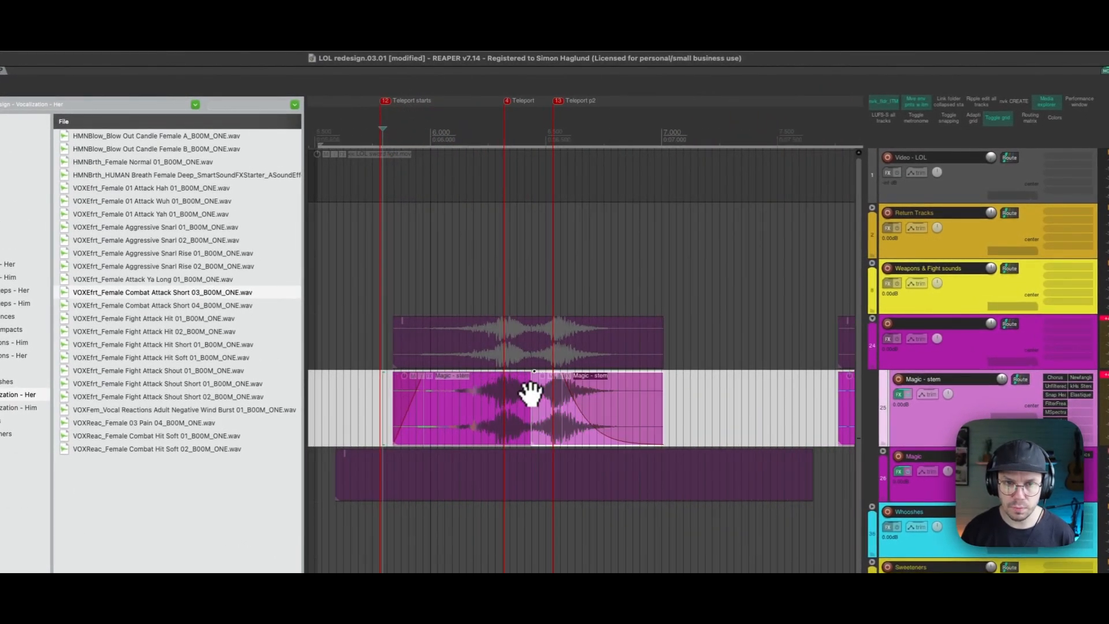
pyautogui.moveTo(533, 392); pyautogui.dragTo(508, 384)
pyautogui.click(372, 395)
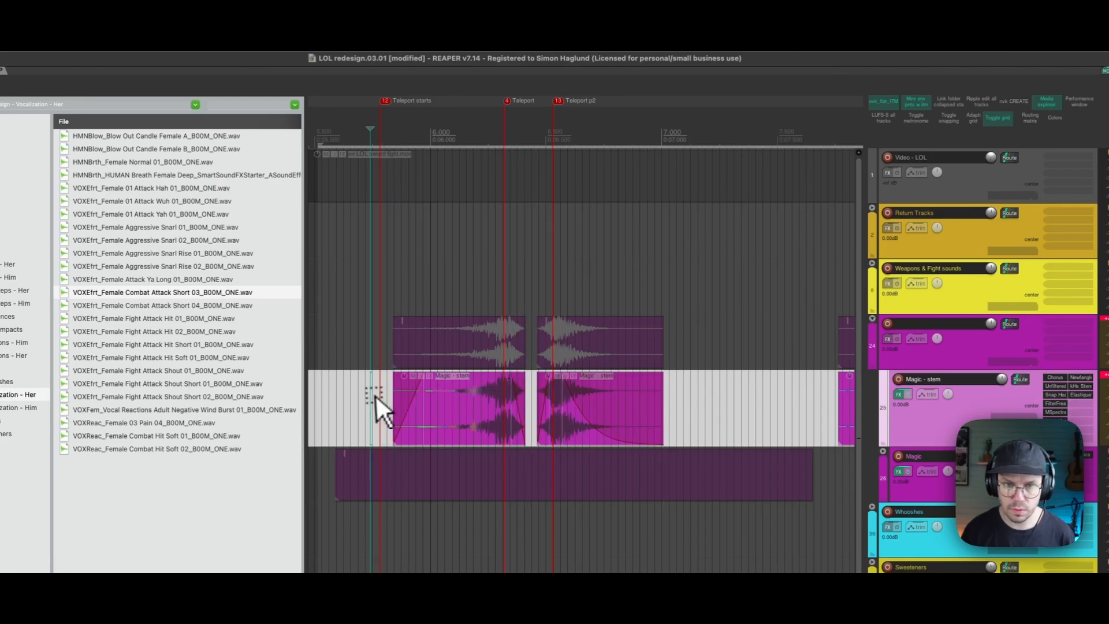
pyautogui.press('space')
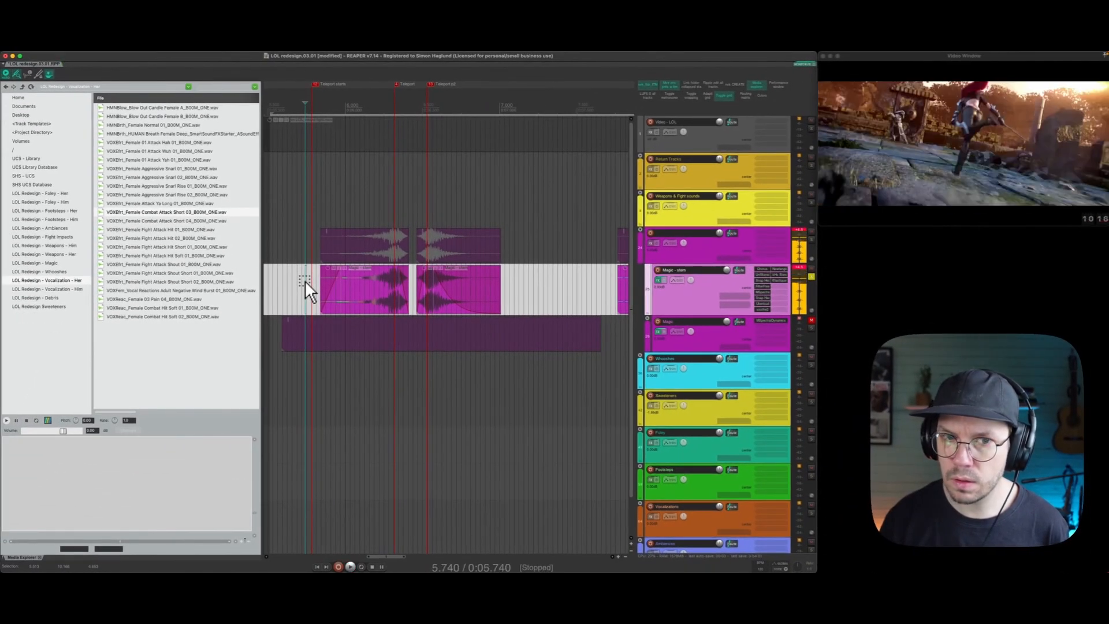
pyautogui.press('space')
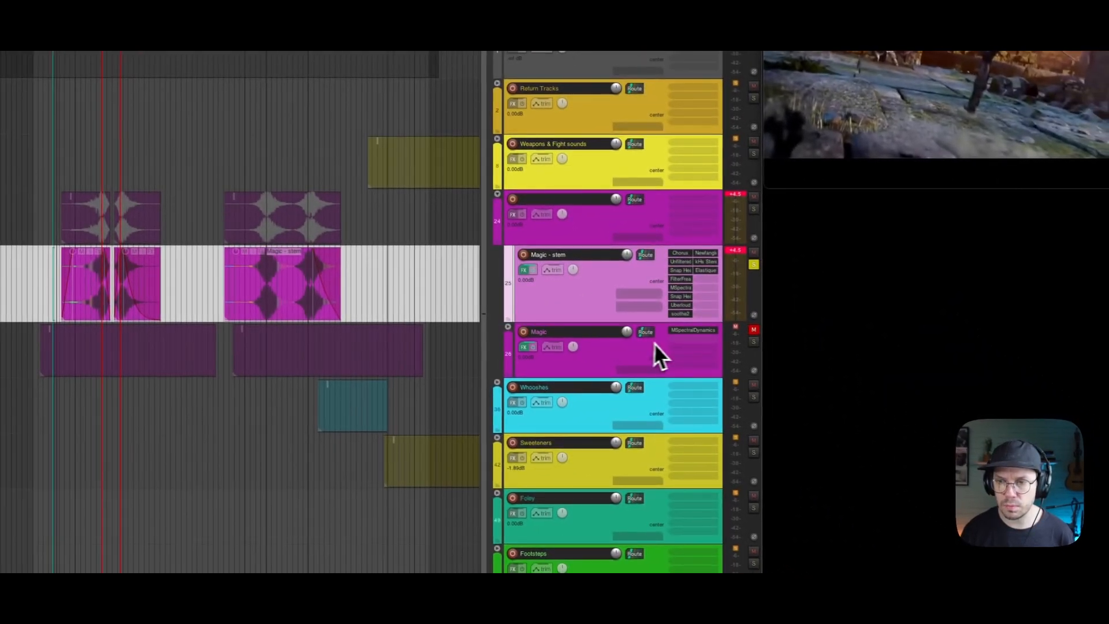
# Copy MSpectralDynamics from the Magic track to Magic - stem and open its Denoiser while auditioning the teleports.
pyautogui.moveTo(676, 330); pyautogui.dragTo(677, 331)
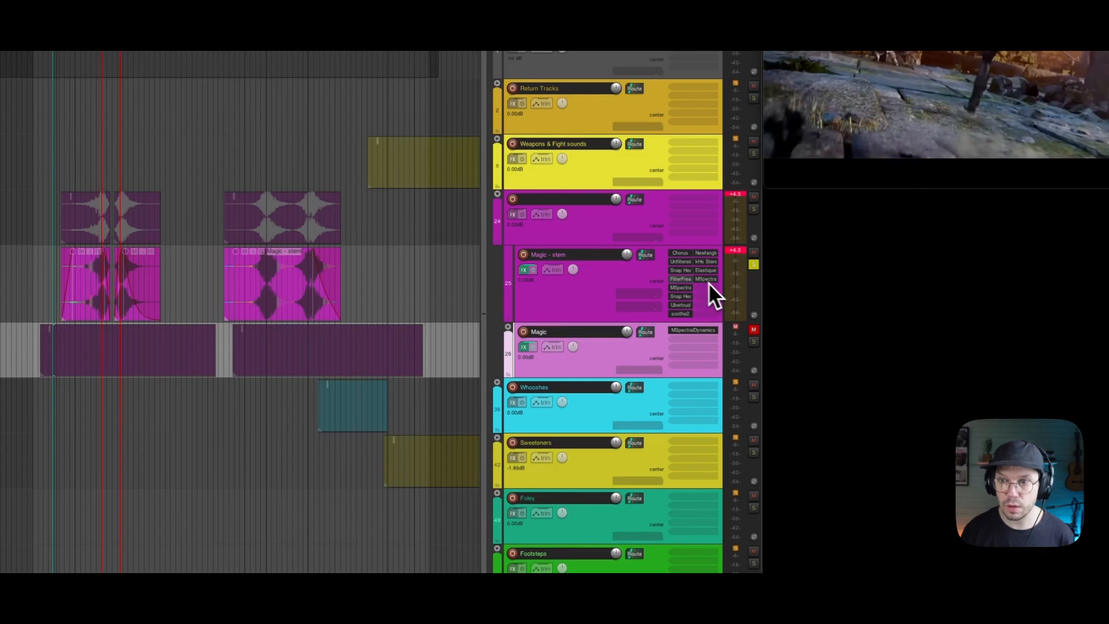
pyautogui.click(700, 279)
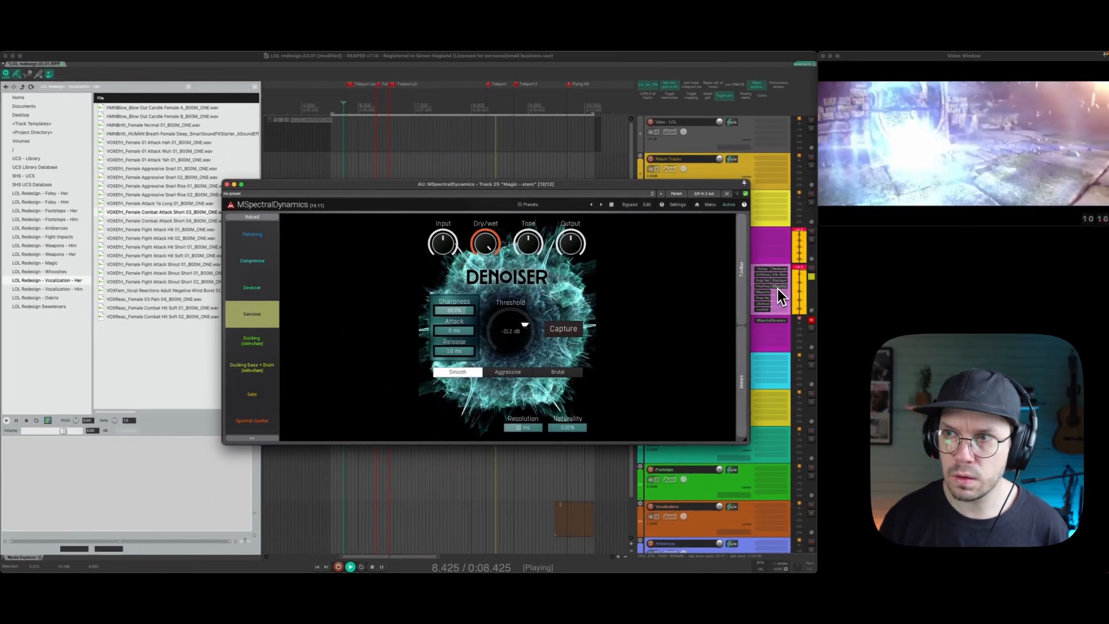
pyautogui.press('space')
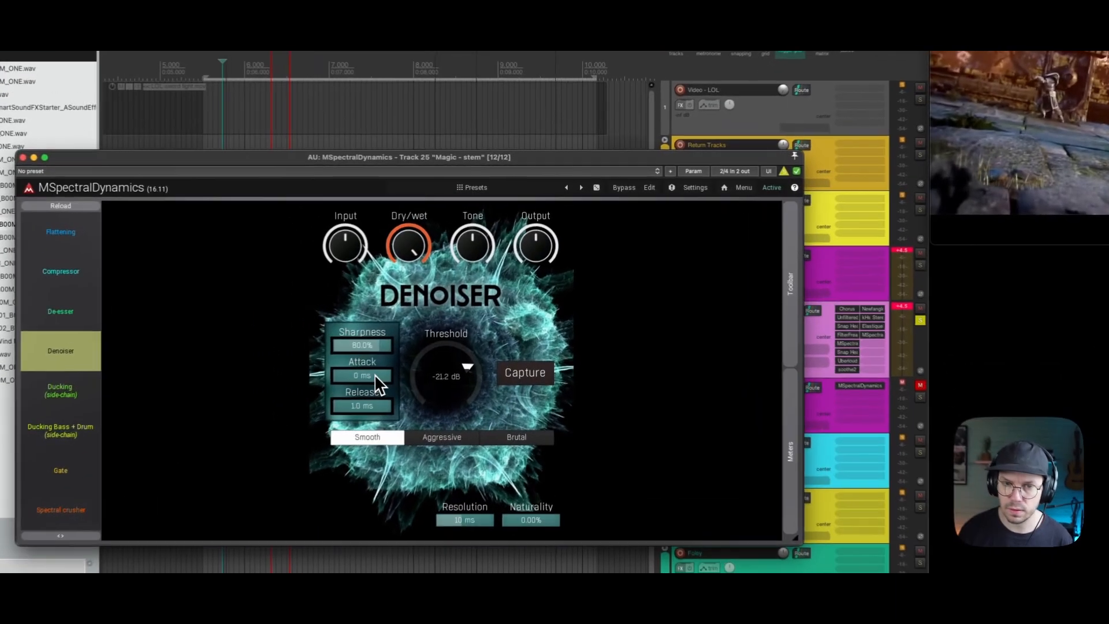
# Set the Denoiser threshold to -16.2 dB and lengthen its attack on Magic - stem, auditioning the teleports.
pyautogui.moveTo(444, 313); pyautogui.dragTo(445, 311)
pyautogui.moveTo(433, 386); pyautogui.dragTo(433, 383)
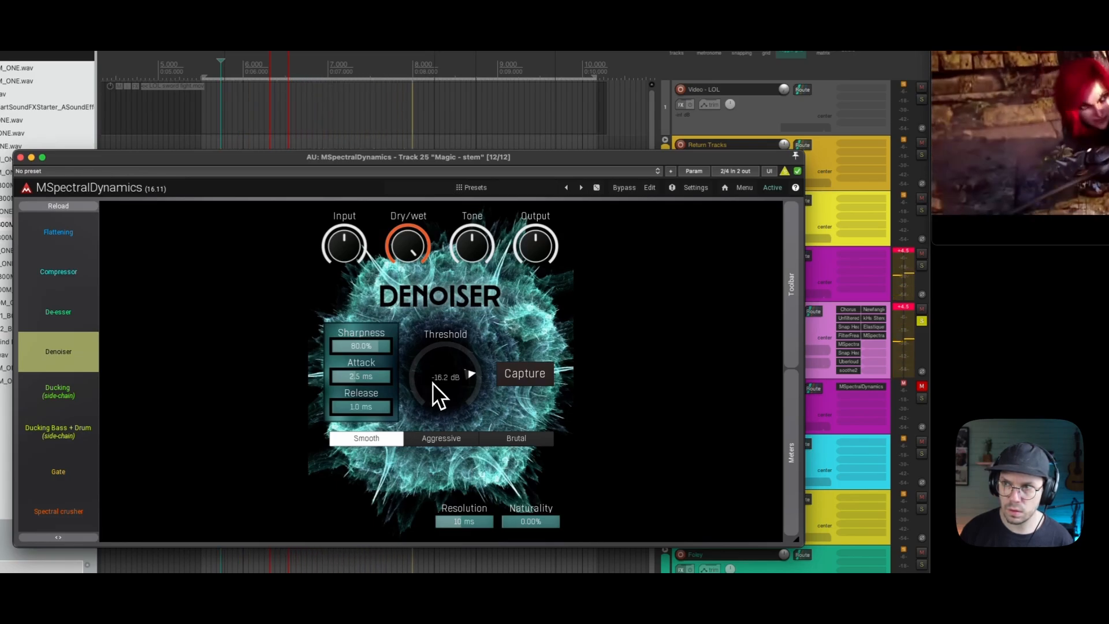
pyautogui.moveTo(356, 376); pyautogui.dragTo(355, 376)
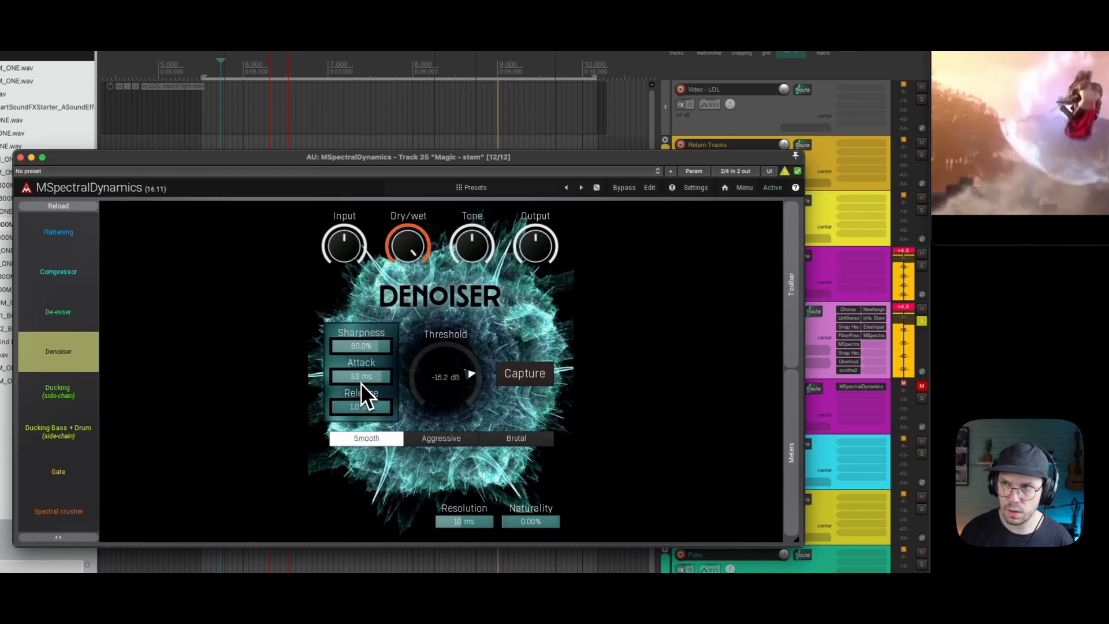
pyautogui.scroll(-3, 365, 383)
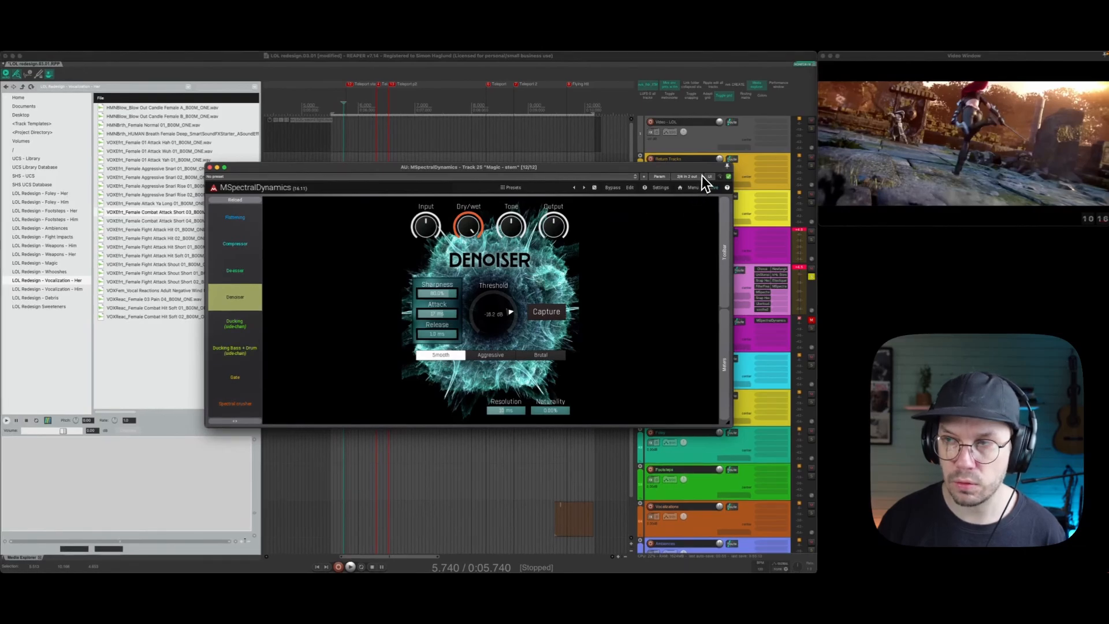
pyautogui.press('space')
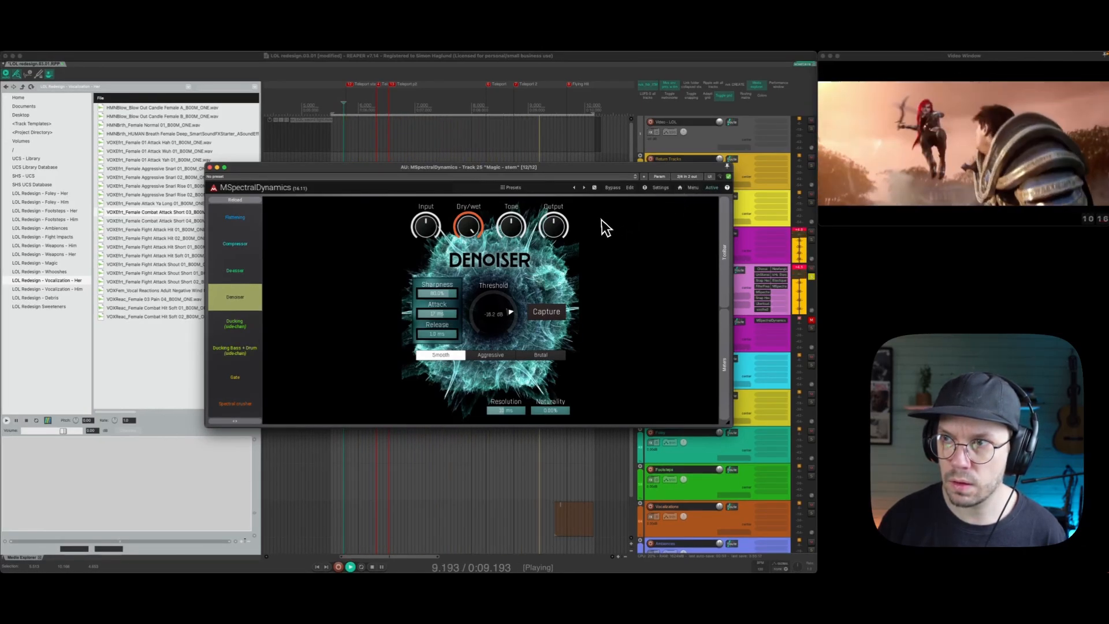
pyautogui.press('space')
# Lower the Denoiser threshold to about -20.8 dB while replaying the teleports.
pyautogui.moveTo(480, 316); pyautogui.dragTo(479, 316)
pyautogui.press('space')
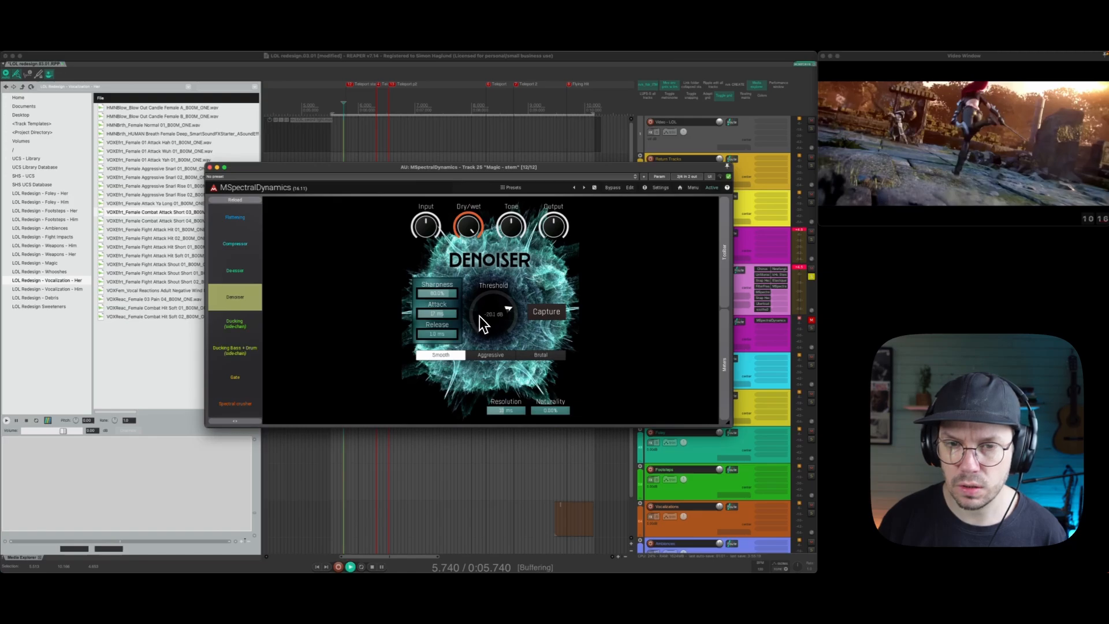
pyautogui.press('space')
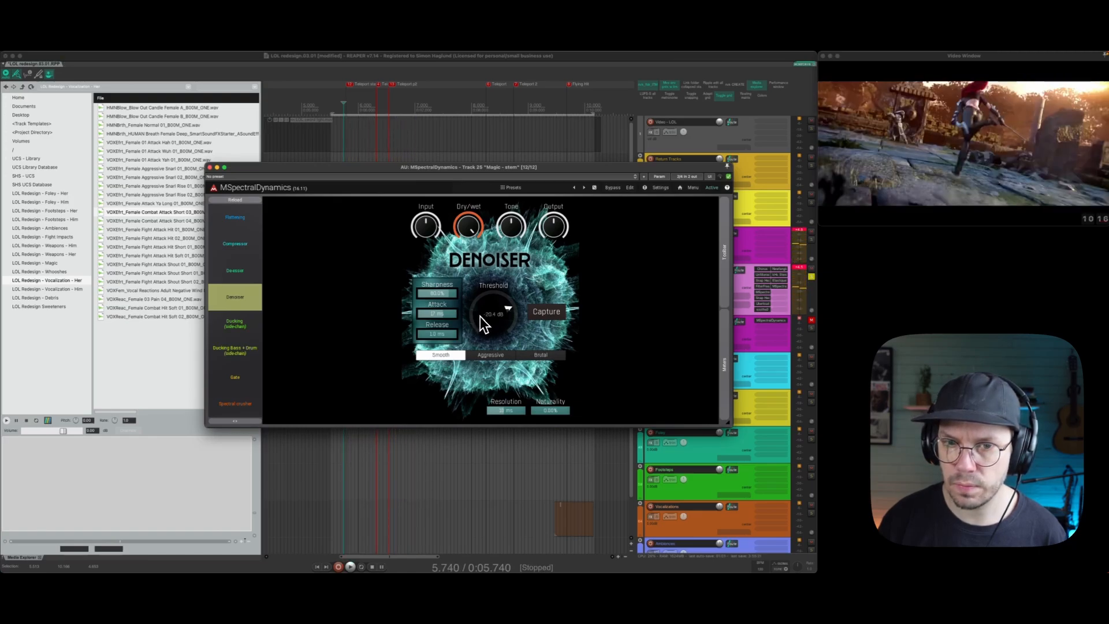
pyautogui.press('space')
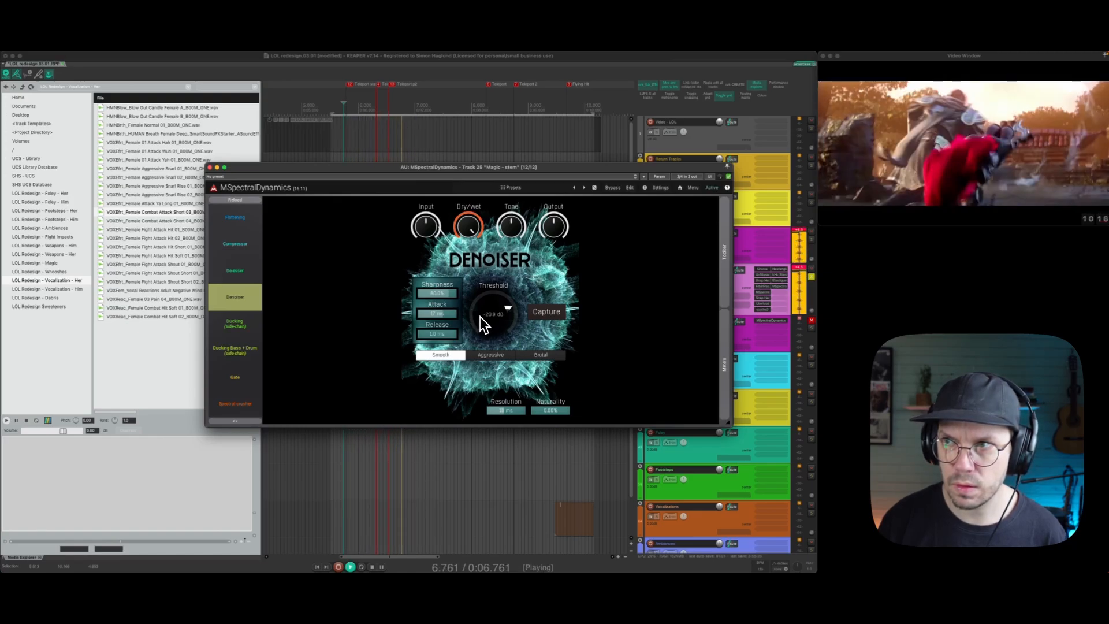
pyautogui.press('space')
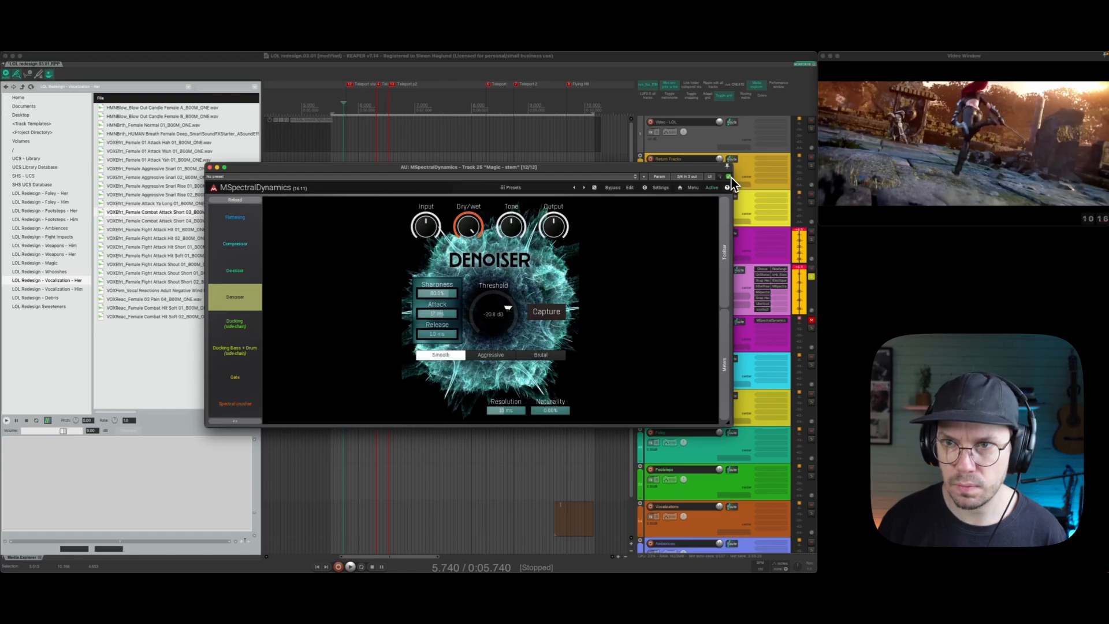
# Bypass MSpectralDynamics to compare the sound without it, and remove it from Magic - stem.
pyautogui.click(729, 177)
pyautogui.press('space')
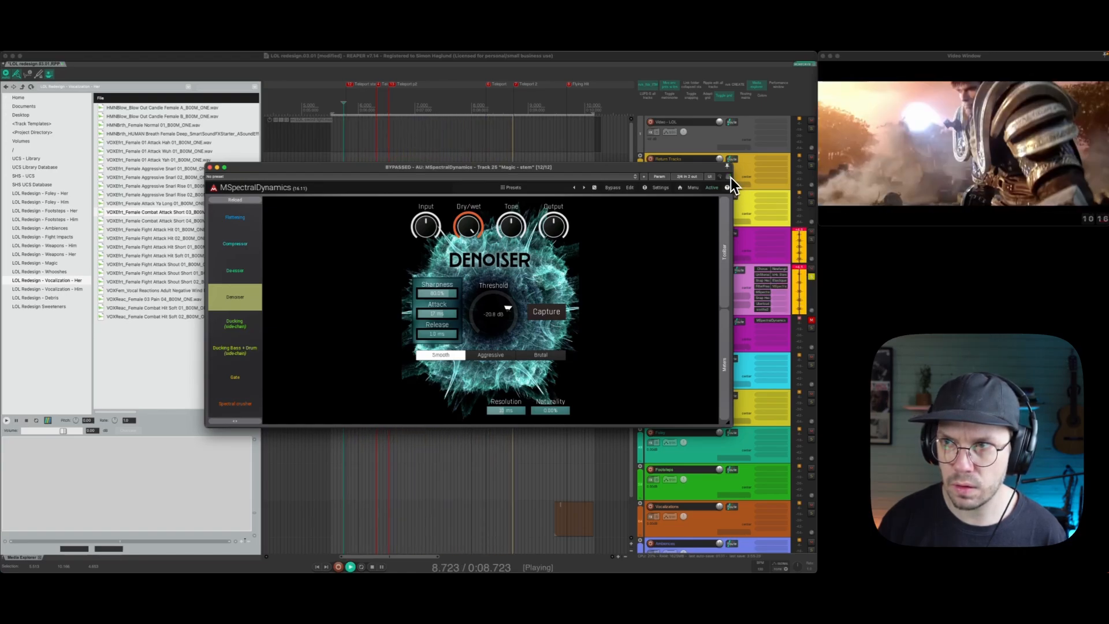
pyautogui.keyDown('alt'); pyautogui.click(780, 286); pyautogui.keyUp('alt')
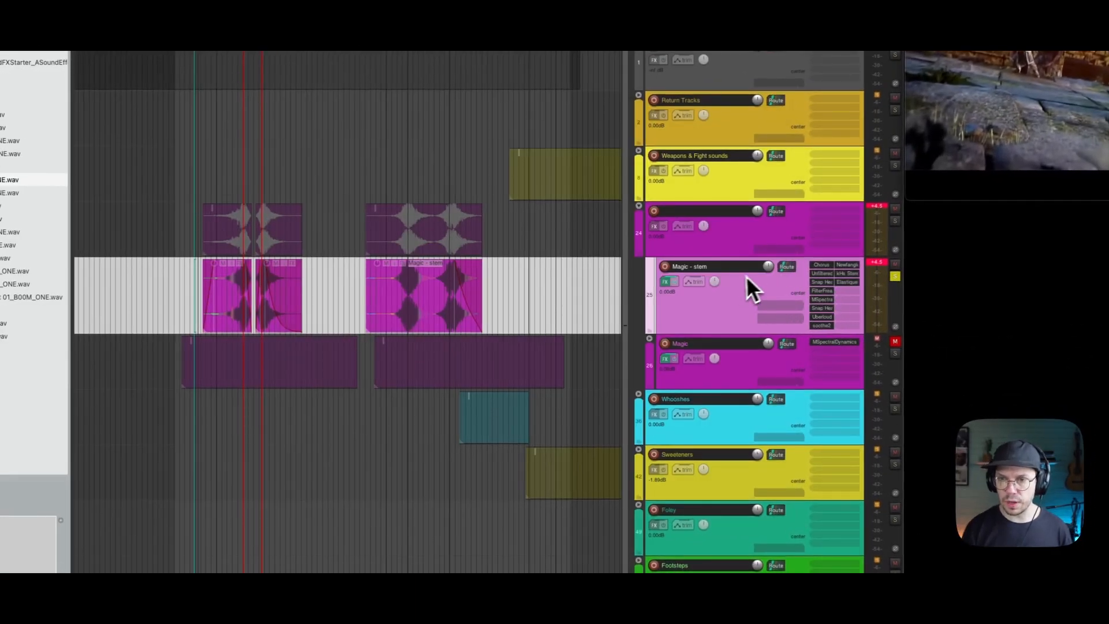
# Toggle the bypass of the Magic - stem effects chain and play the teleport sequence against the video.
pyautogui.click(665, 282)
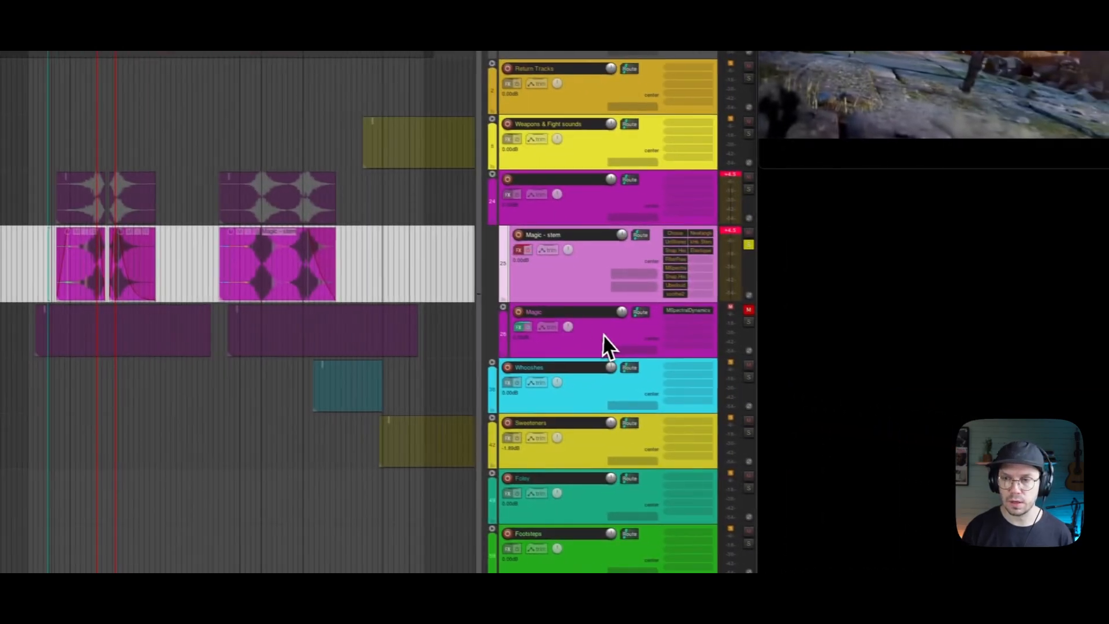
pyautogui.click(835, 368)
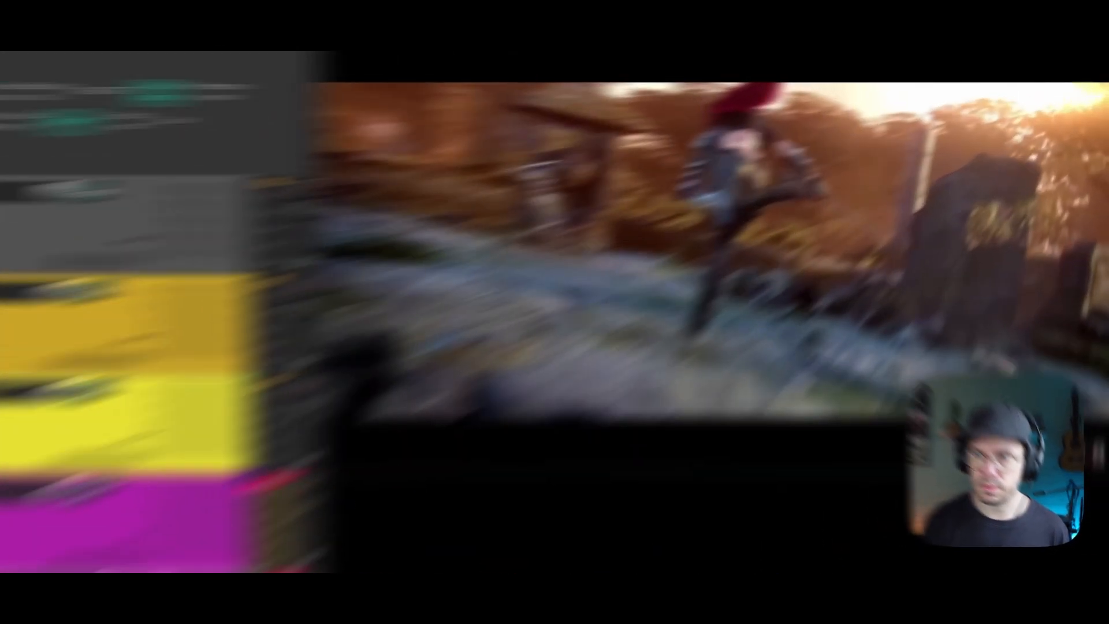
pyautogui.press('space')
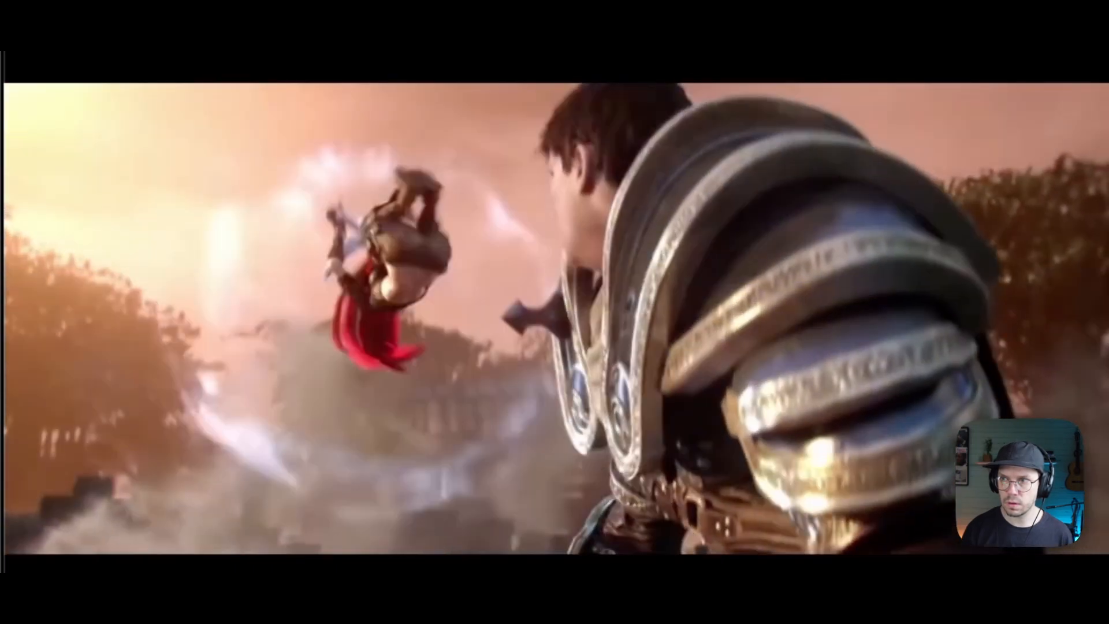
pyautogui.press('space')
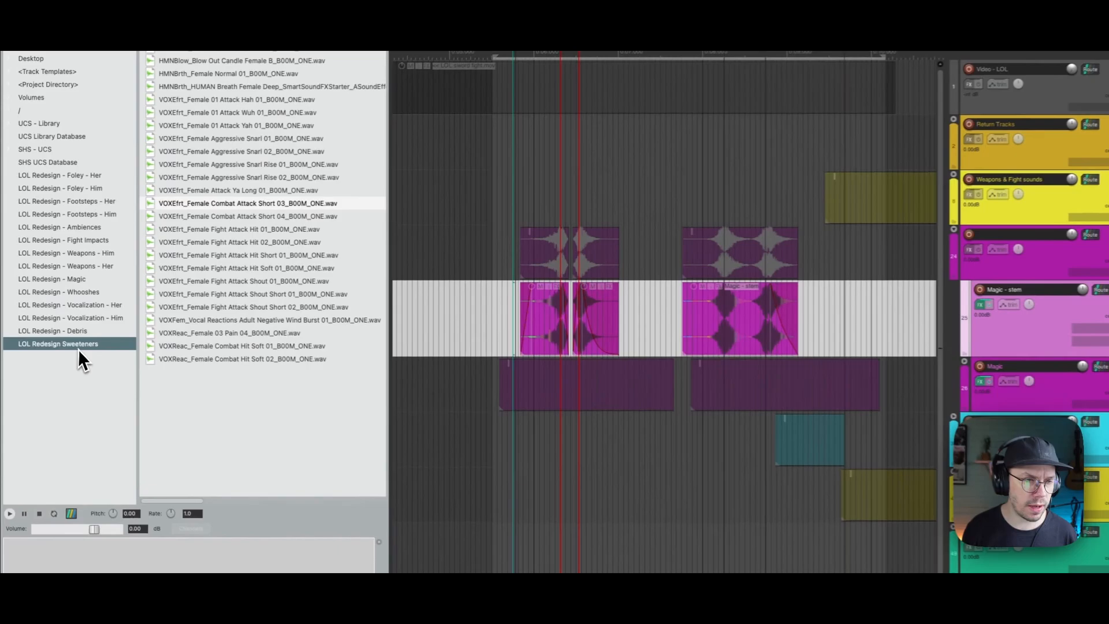
# Audition the Sub Hydrophone, Metal Barrel Impact and Hollow Tonal Metallic Whoosh sounds in the LOL Redesign Sweeteners folder.
pyautogui.click(52, 306)
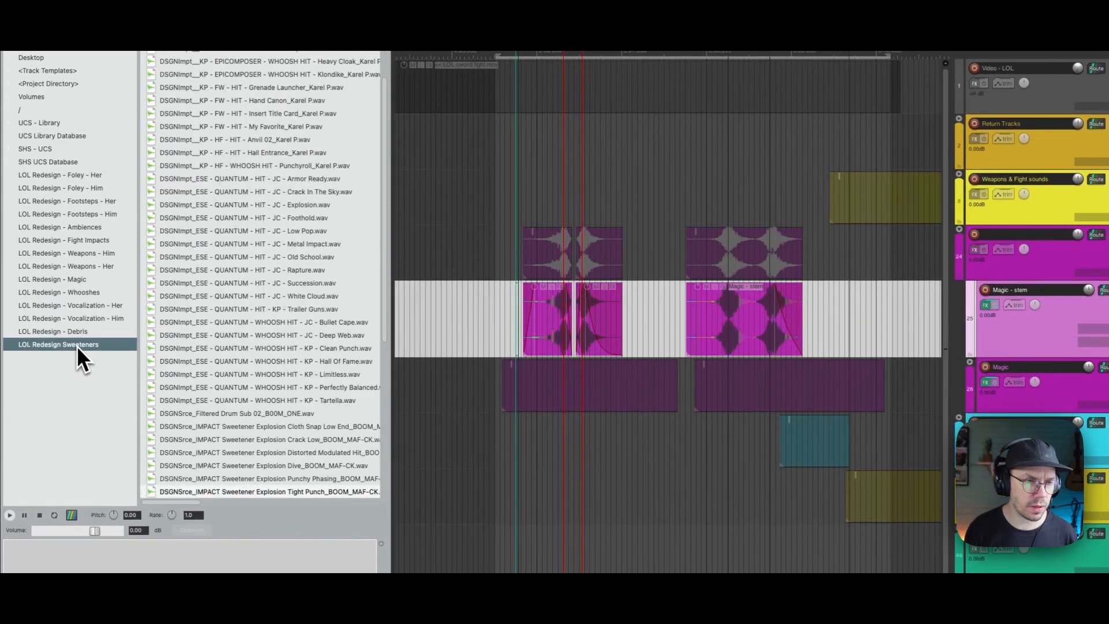
pyautogui.scroll(-5, 270, 219)
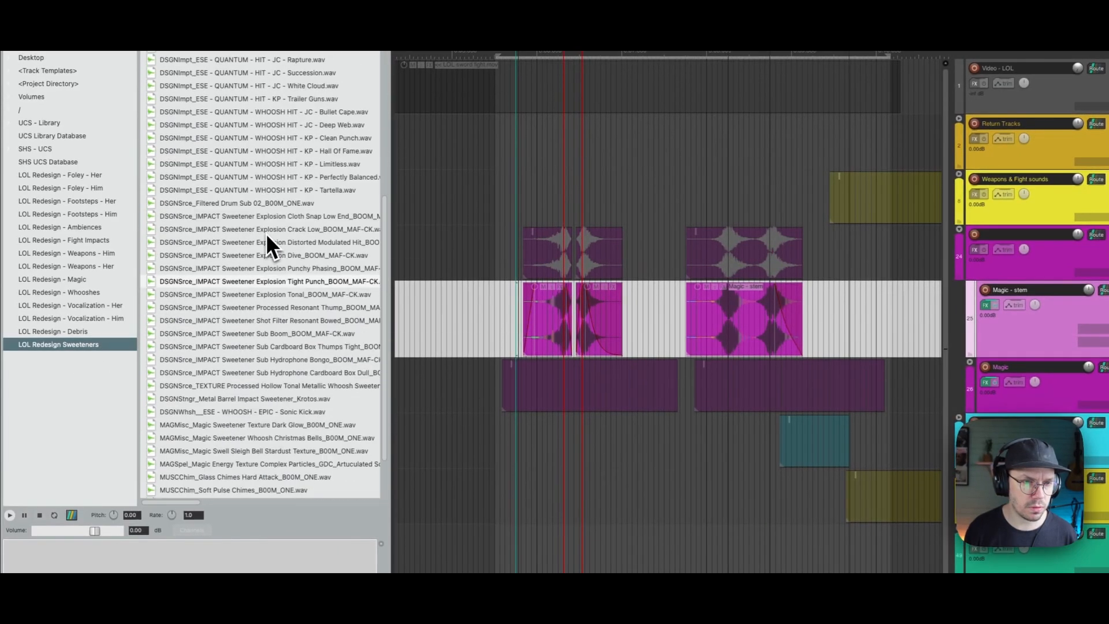
pyautogui.scroll(-1, 248, 355)
pyautogui.click(248, 352)
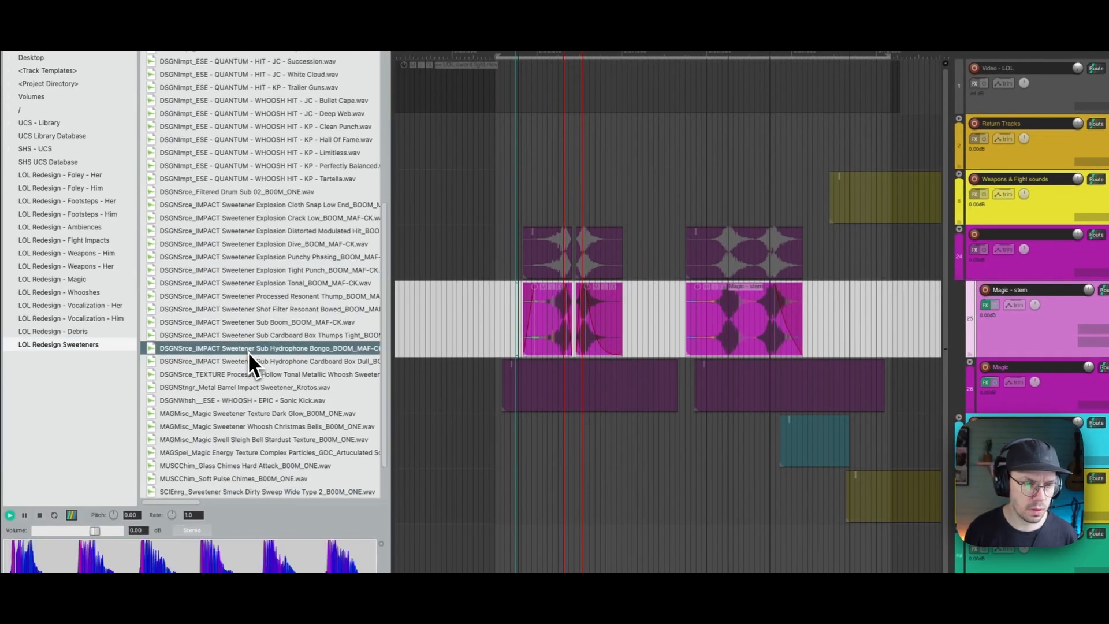
pyautogui.click(247, 359)
pyautogui.click(249, 382)
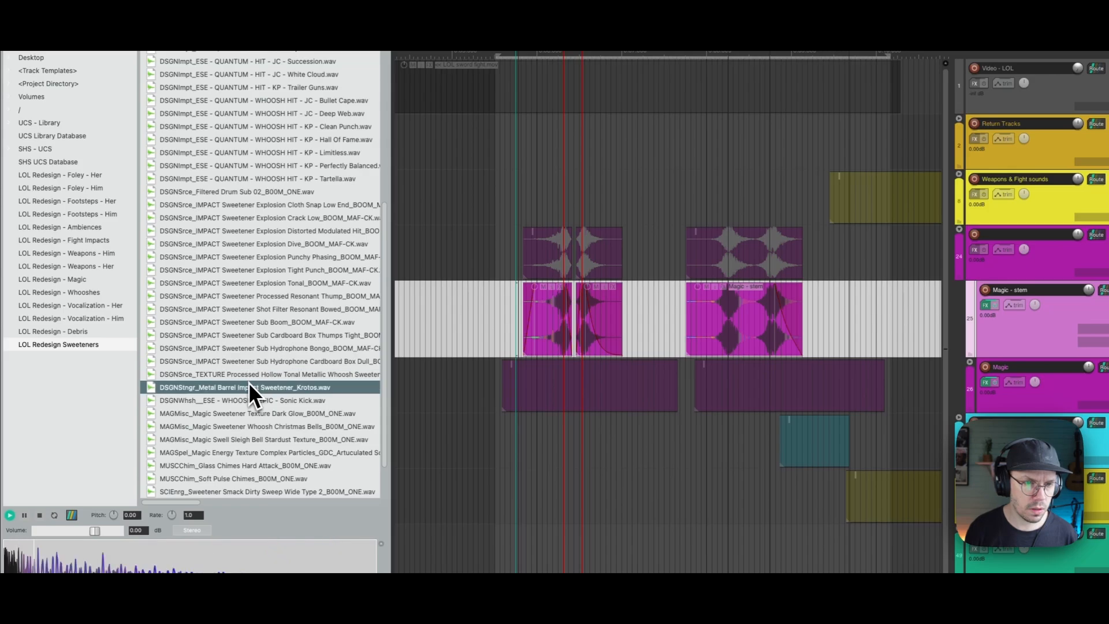
pyautogui.click(245, 375)
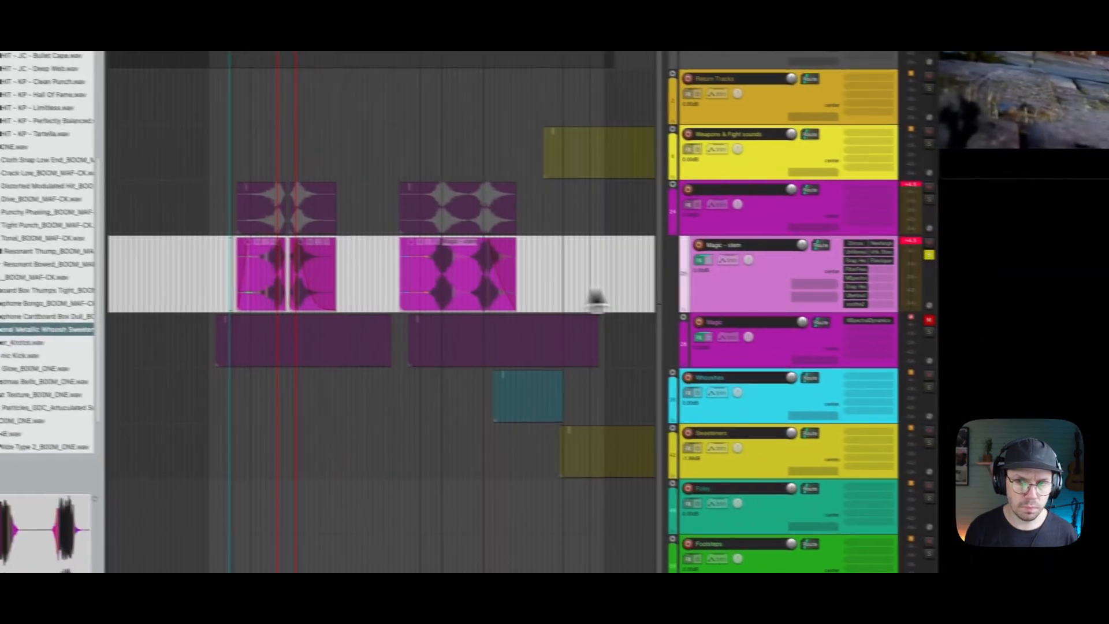
# Insert a new empty track directly above Magic - stem inside the magic folder.
pyautogui.click(1004, 325)
pyautogui.press('super+t')
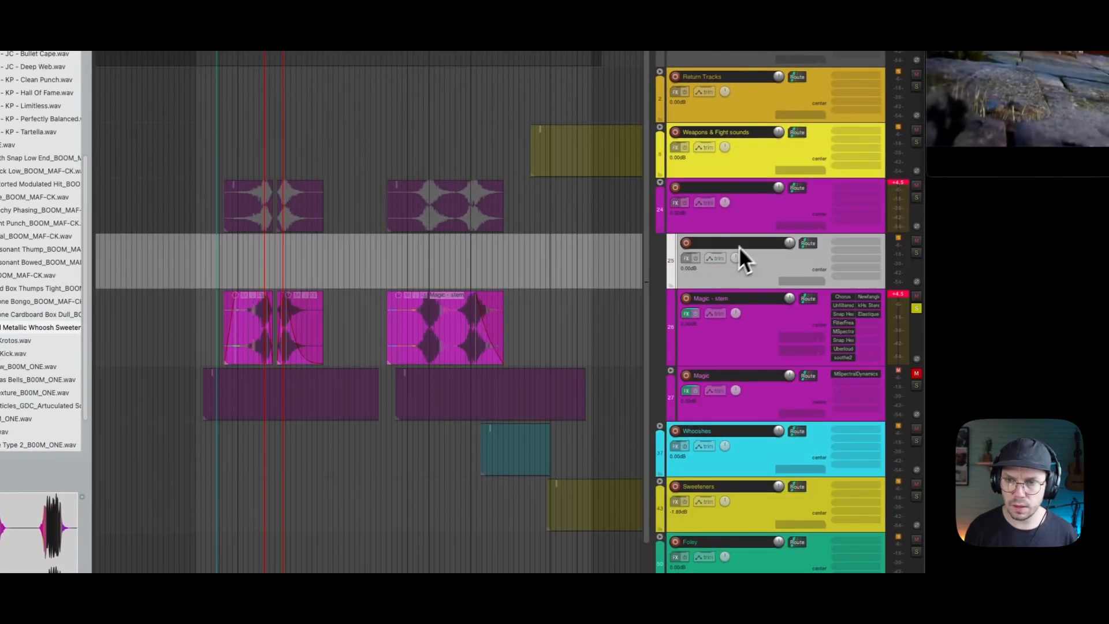
# Color the new empty track magenta like its folder and insert a second new track directly above Magic - stem.
pyautogui.keyDown('shift'); pyautogui.click(753, 221); pyautogui.keyUp('shift')
pyautogui.hotkey('shift', 'c')
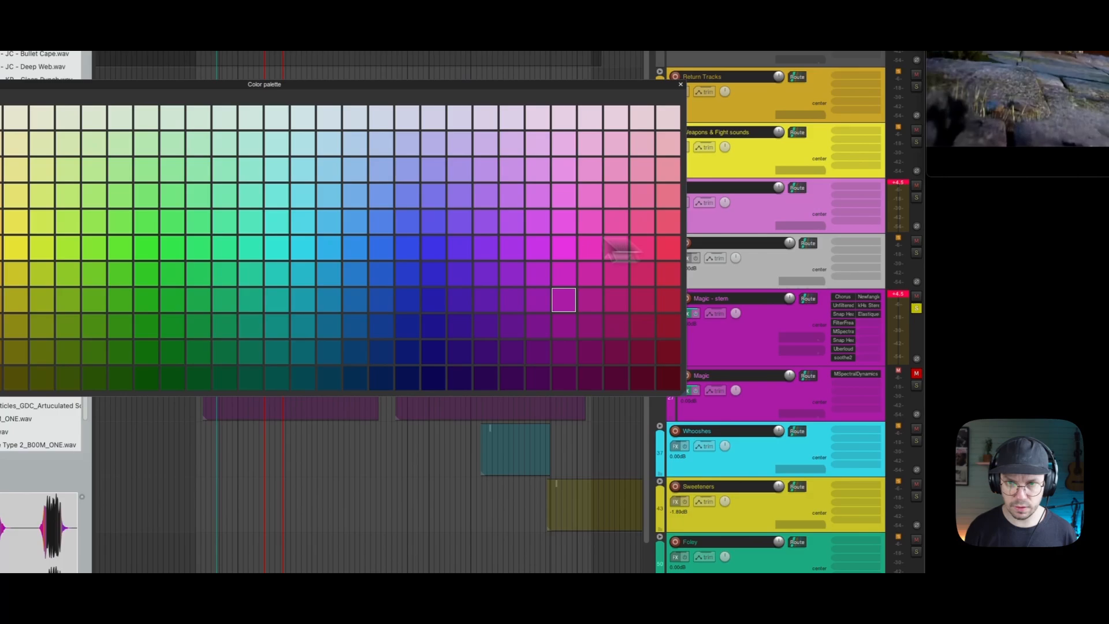
pyautogui.click(585, 302)
pyautogui.click(763, 281)
pyautogui.press('super+t')
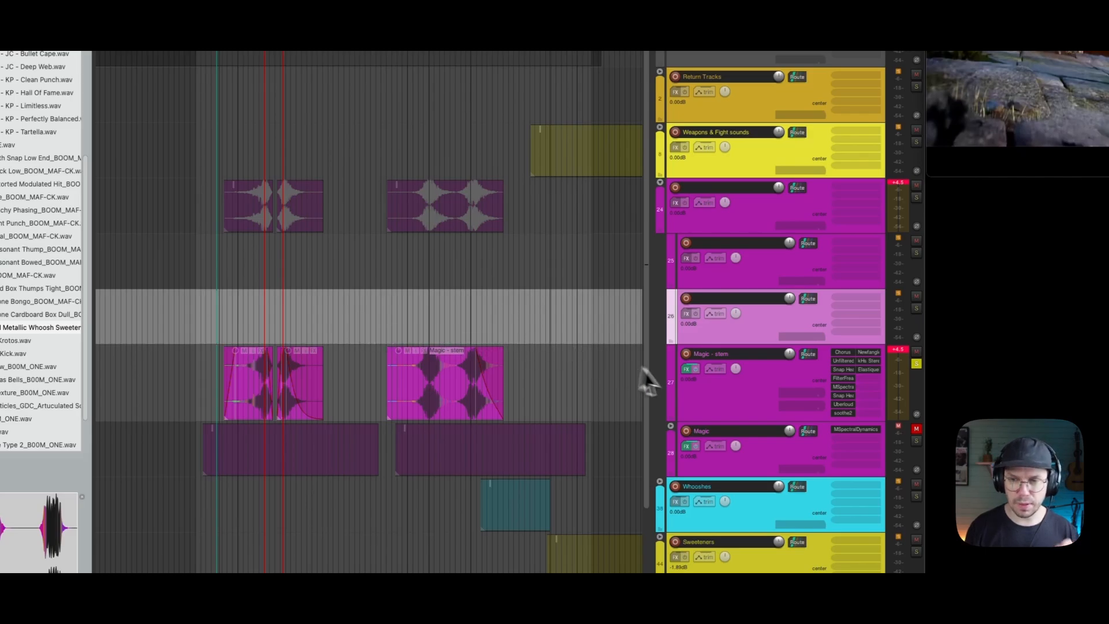
pyautogui.click(729, 396)
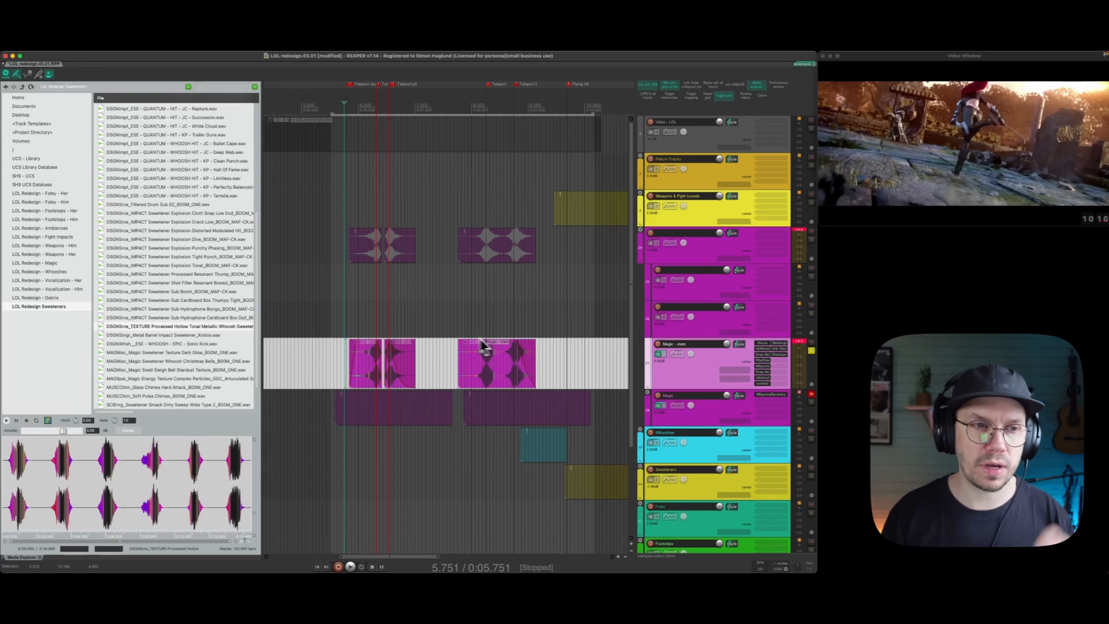
# Place the IMPACT Sweetener Explosion Cloth Snap Low End sound on the track directly above Magic - stem, around the first teleport.
pyautogui.scroll(-1, 192, 307)
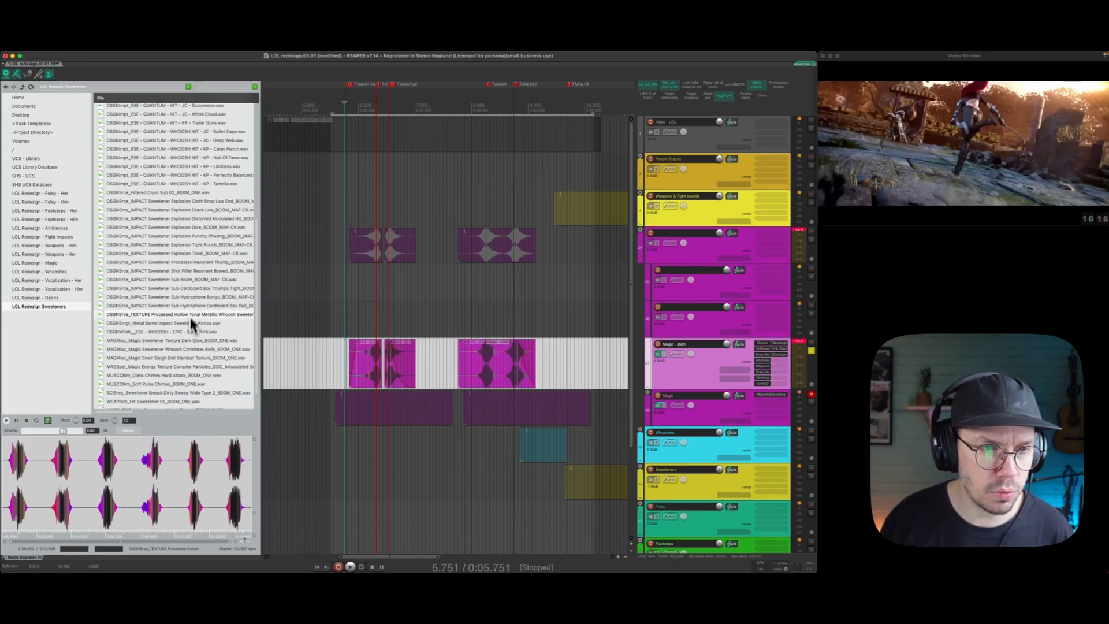
pyautogui.click(207, 203)
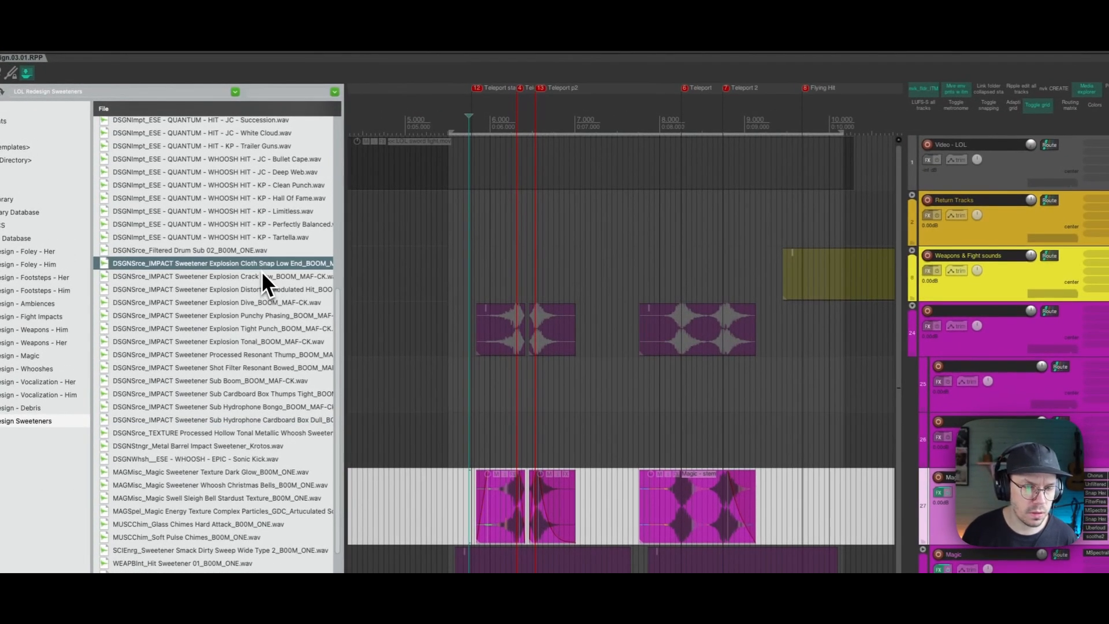
pyautogui.moveTo(261, 272); pyautogui.dragTo(505, 415)
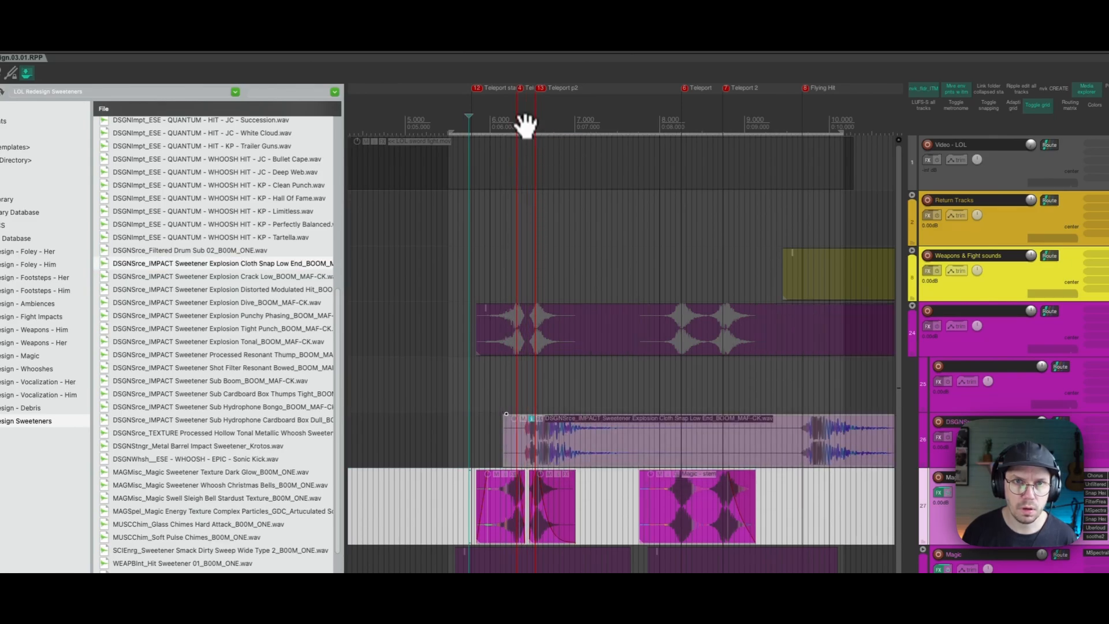
# Split the Cloth Snap item, align the pieces with the stem's Teleport and Teleport p2 swells, and fade in the second piece.
pyautogui.moveTo(525, 91); pyautogui.dragTo(542, 161)
pyautogui.press('s')
pyautogui.click(551, 448)
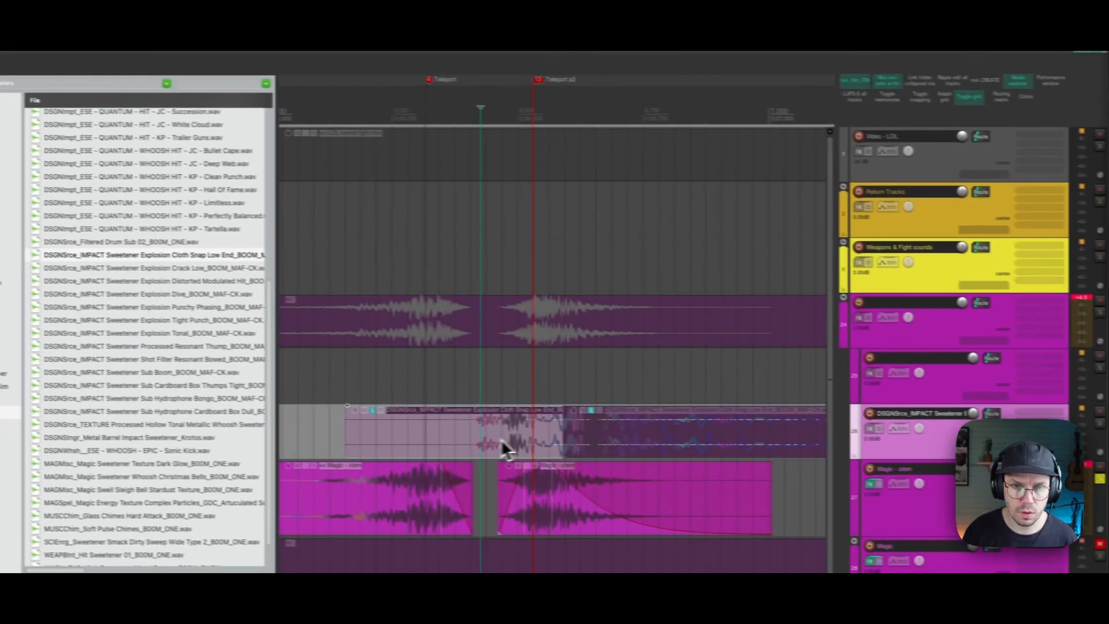
pyautogui.moveTo(501, 439); pyautogui.dragTo(457, 416)
pyautogui.moveTo(567, 446); pyautogui.dragTo(527, 448)
pyautogui.moveTo(495, 408); pyautogui.dragTo(522, 413)
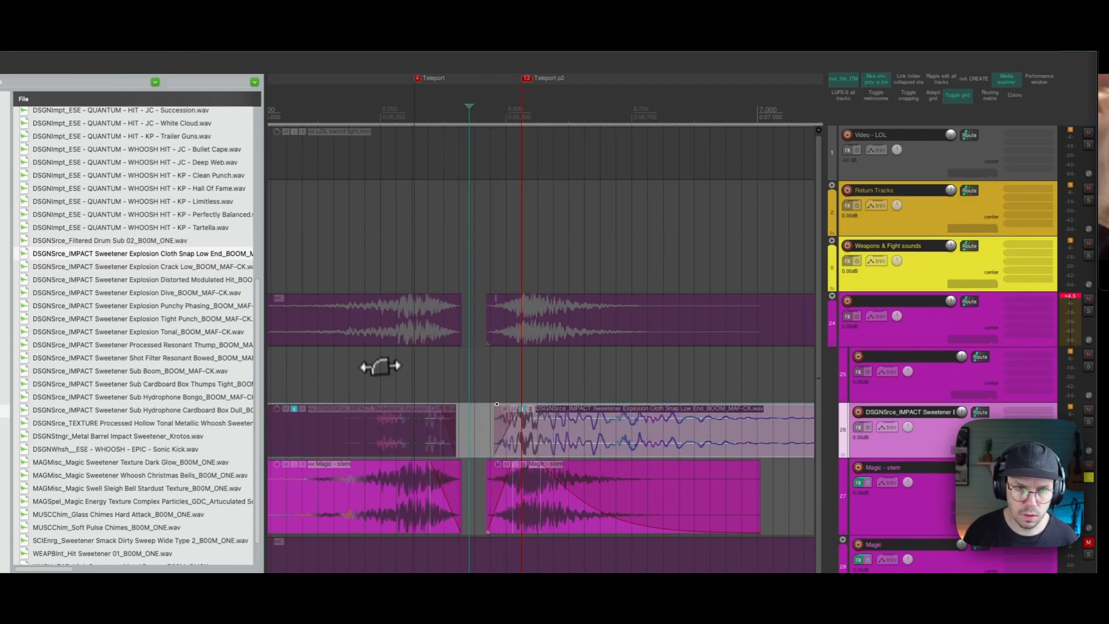
# Play the first teleport with only the sweetener track soloed, and again with Magic - stem soloed as well.
pyautogui.click(373, 430)
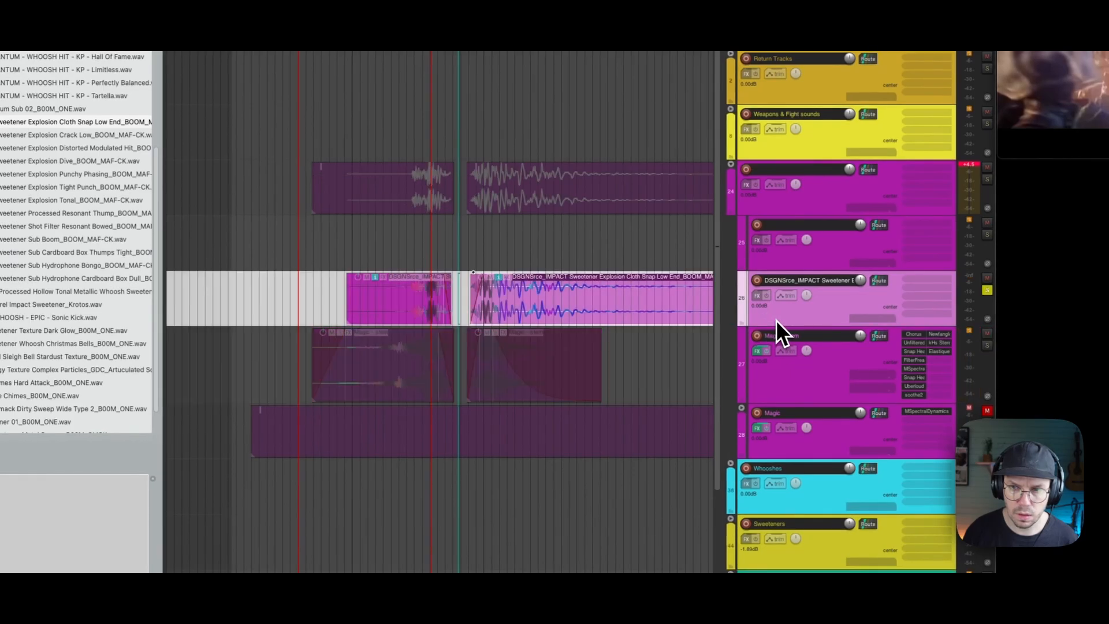
pyautogui.click(289, 307)
pyautogui.press('space')
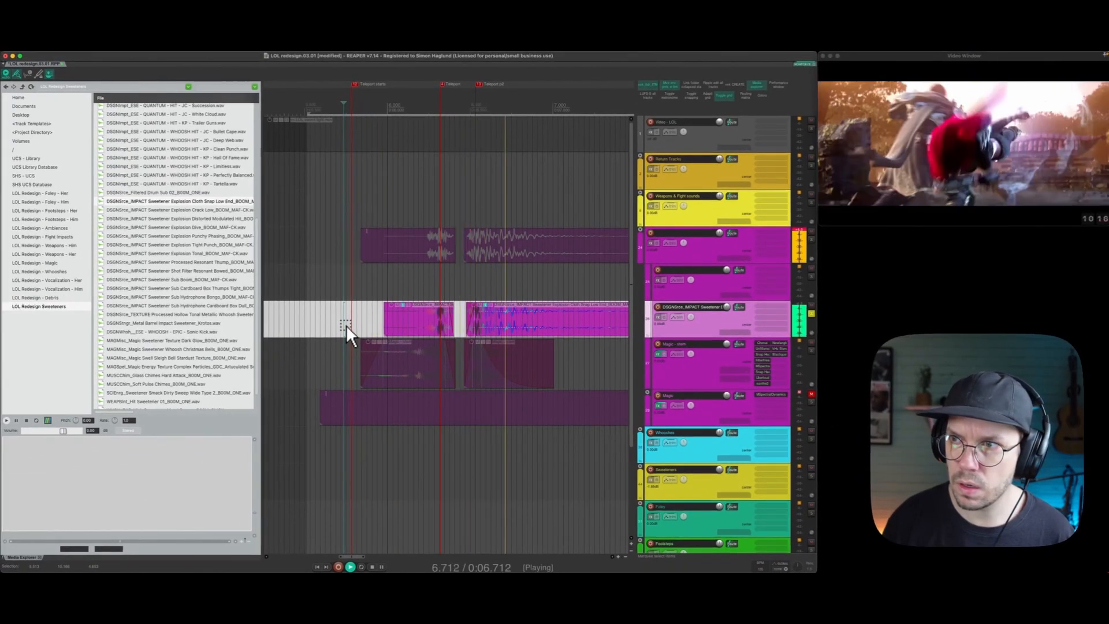
pyautogui.press('space')
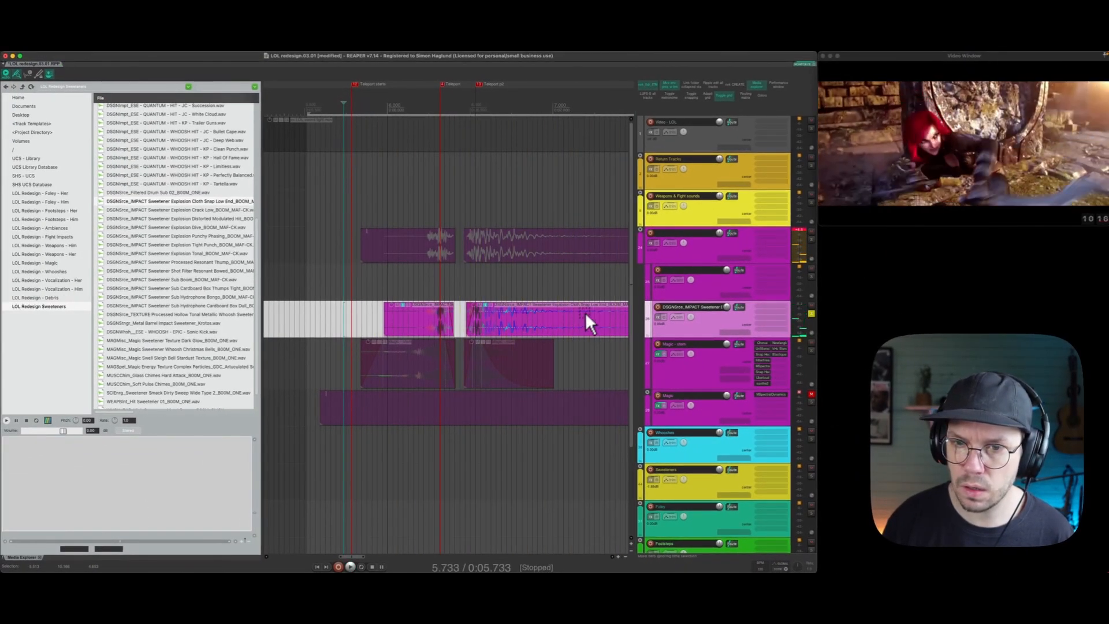
pyautogui.click(759, 365)
pyautogui.press('space')
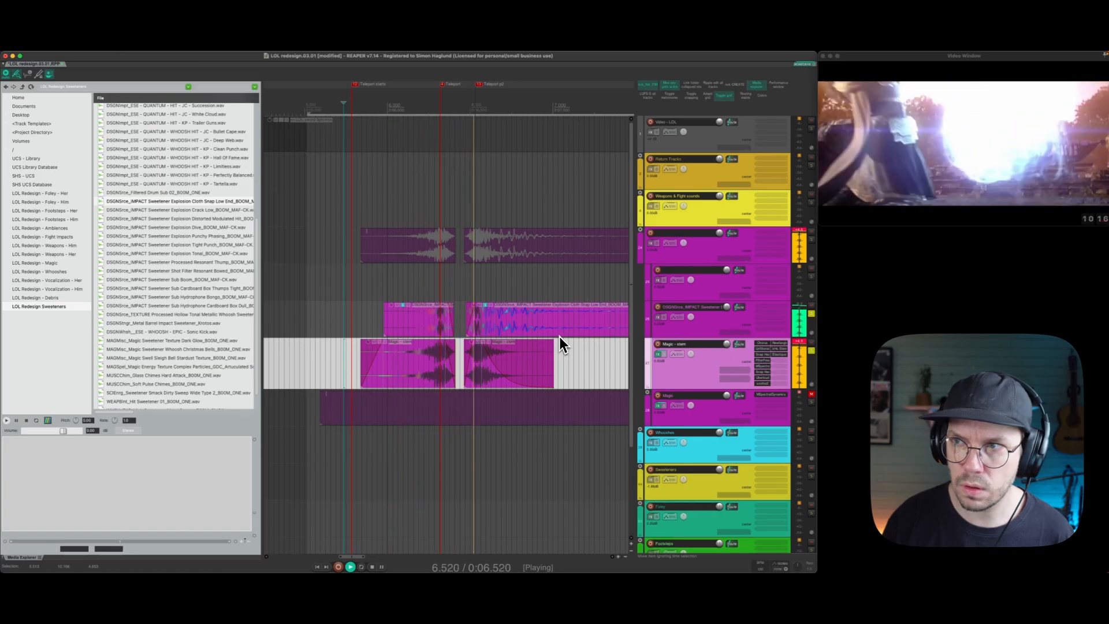
pyautogui.press('space')
# Shift the second Cloth Snap piece slightly later and play it together with Magic - stem.
pyautogui.moveTo(516, 324); pyautogui.dragTo(521, 324)
pyautogui.press('space')
pyautogui.press('space')
pyautogui.click(380, 323)
pyautogui.press('space')
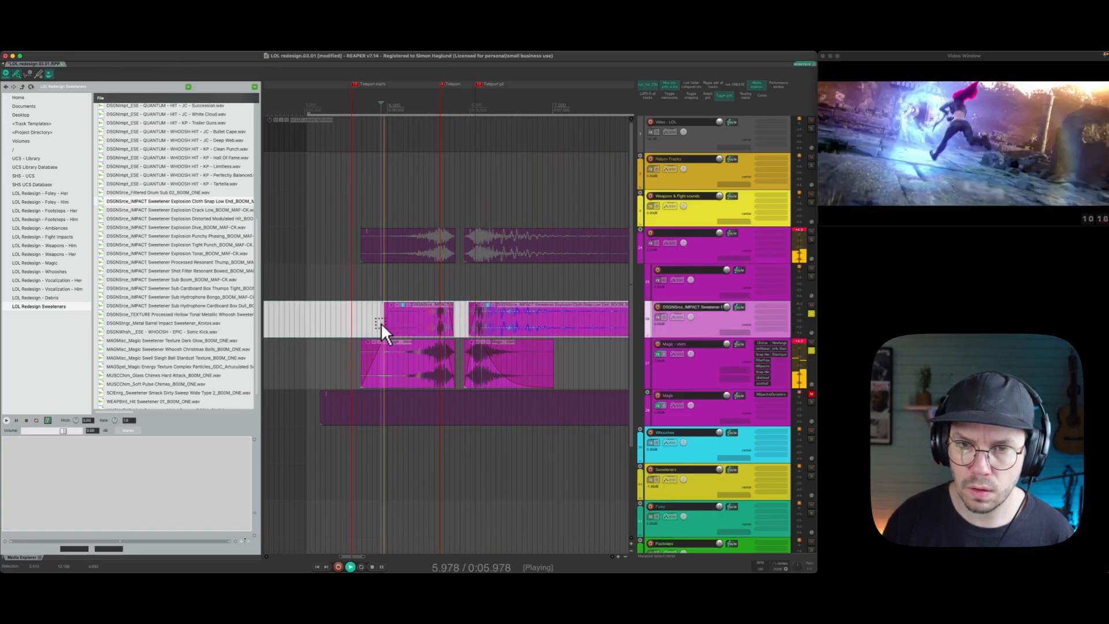
pyautogui.press('space')
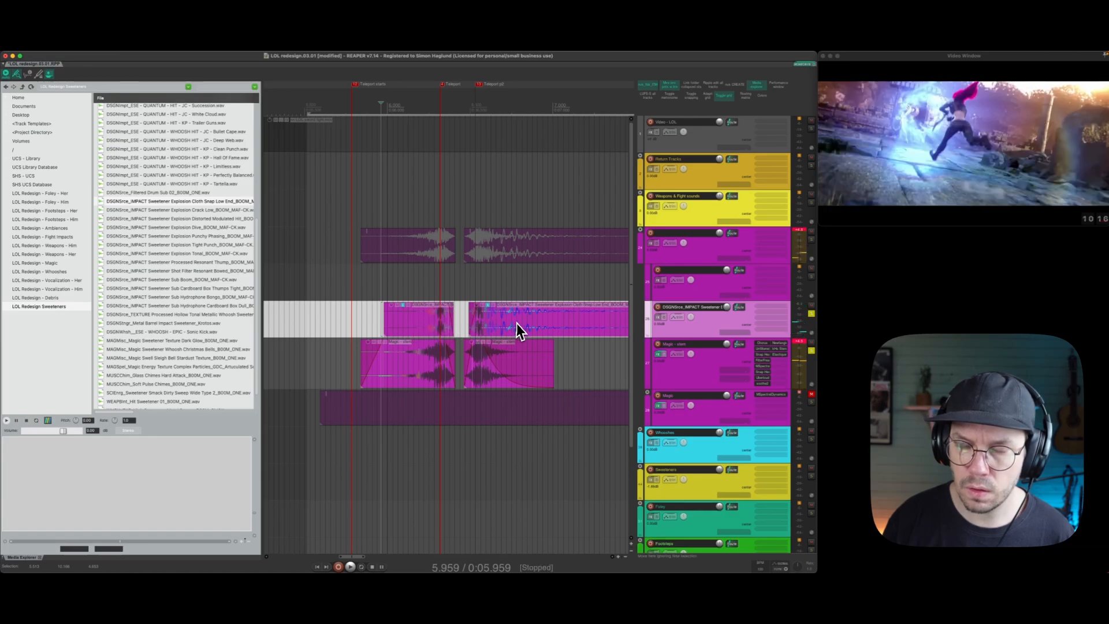
# Compare the Cloth Snap sweetener and Magic - stem by soloing each in turn over the first teleport.
pyautogui.click(516, 325)
pyautogui.press('space')
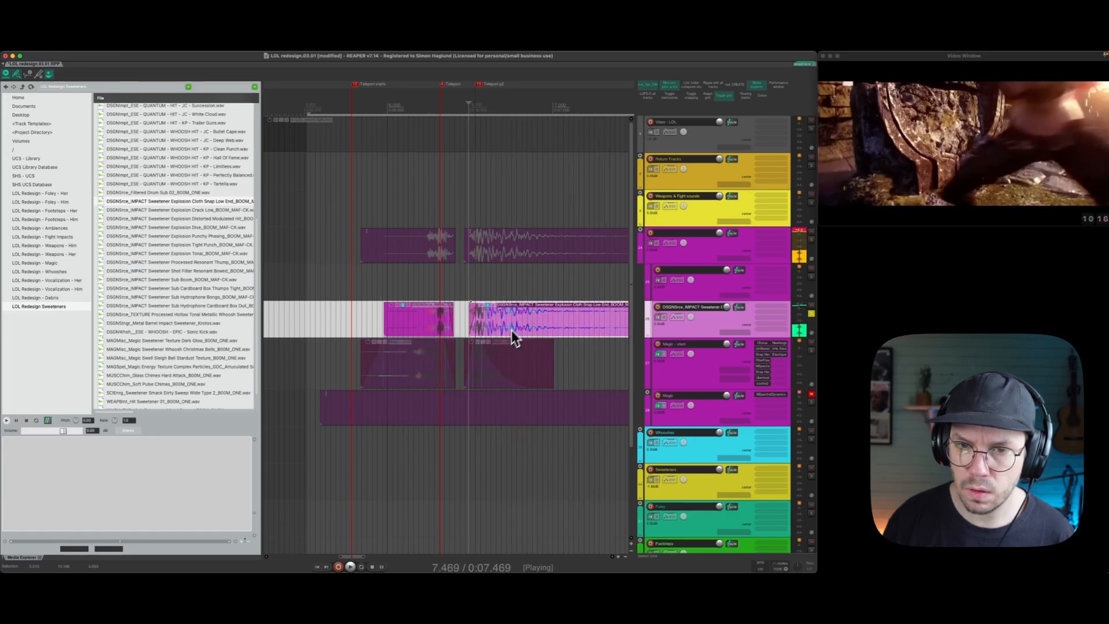
pyautogui.click(461, 366)
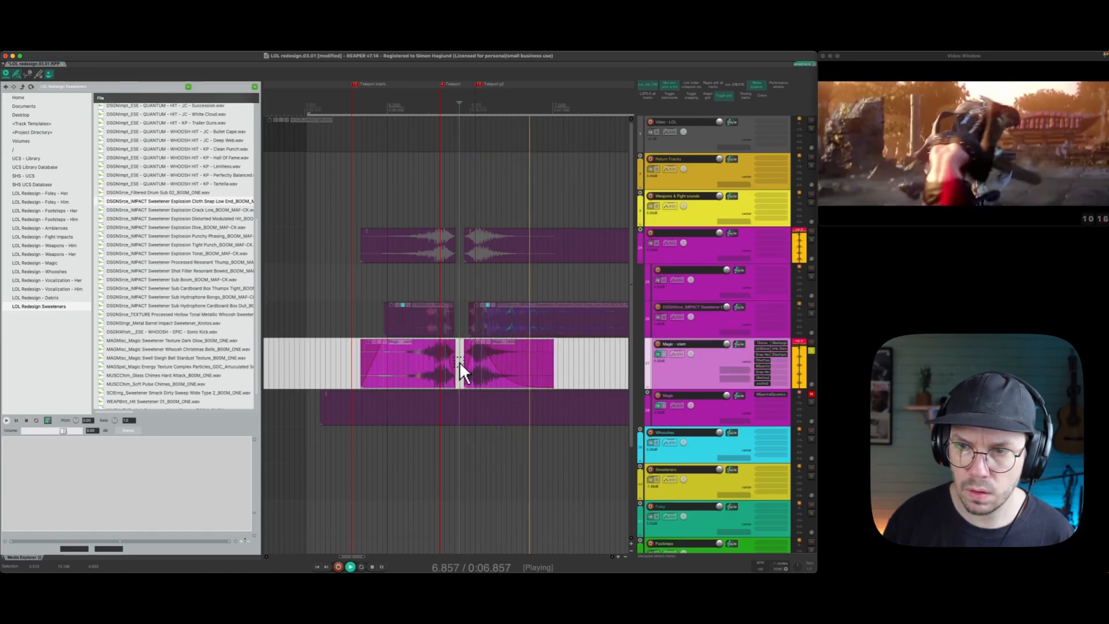
pyautogui.press('space')
pyautogui.click(355, 315)
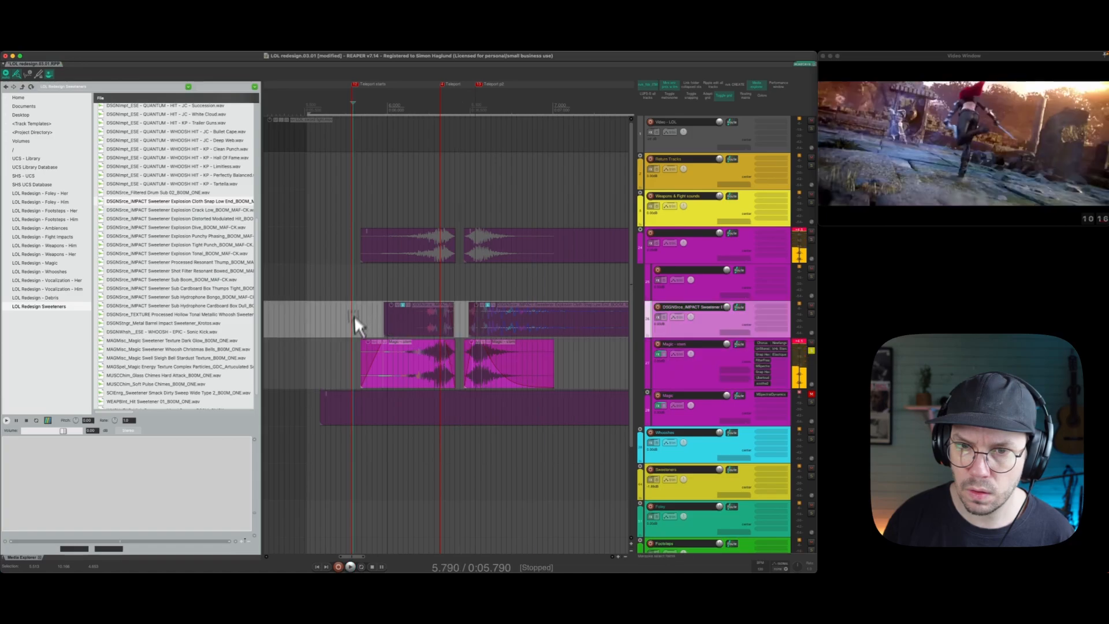
pyautogui.click(346, 359)
pyautogui.press('space')
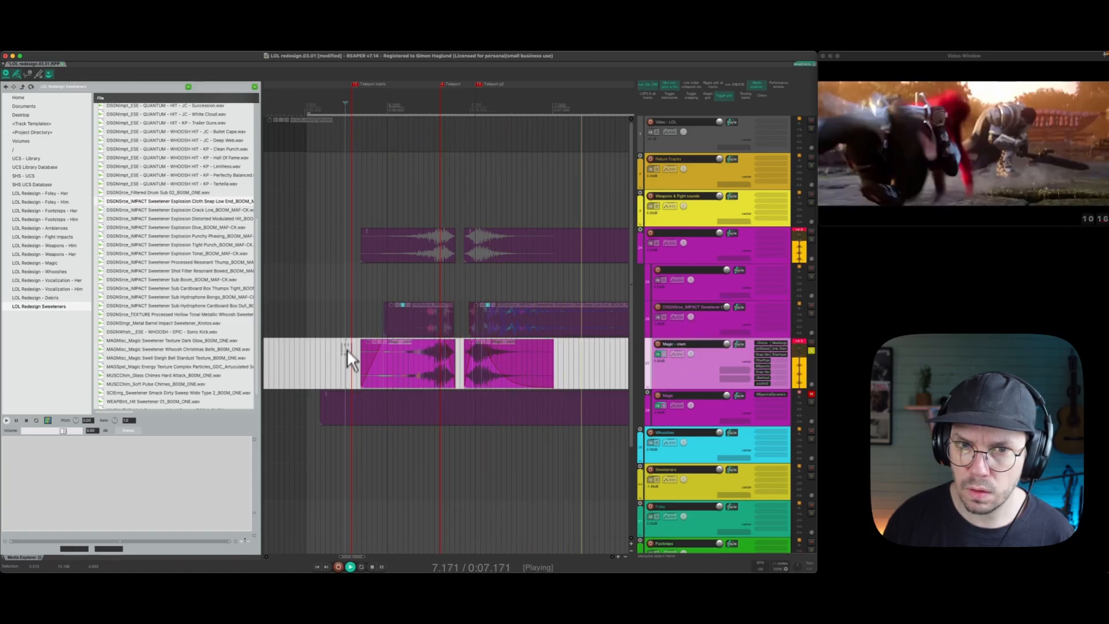
pyautogui.click(352, 319)
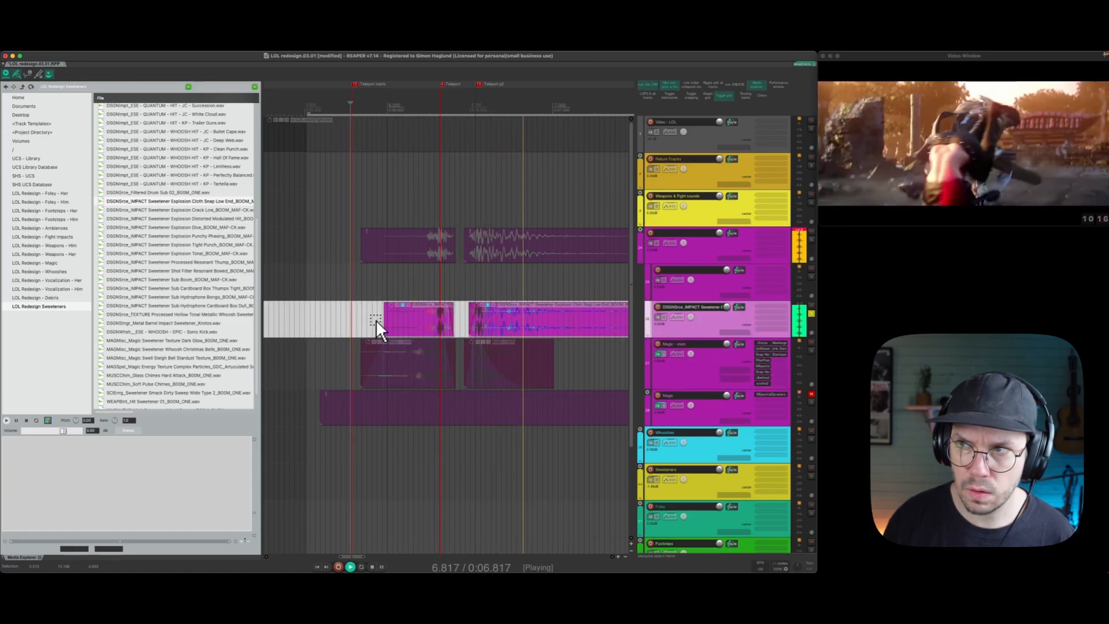
pyautogui.press('space')
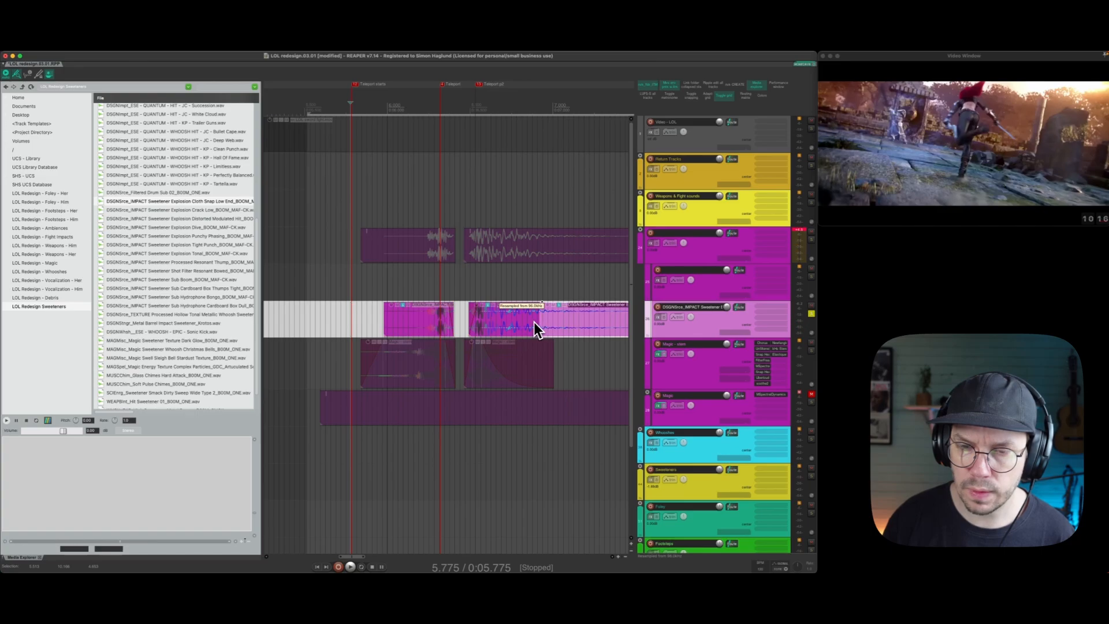
# Cut into the decay of the second Cloth Snap piece and slide the remaining tail earlier to overlap the impact.
pyautogui.press('s')
pyautogui.press('Delete')
pyautogui.click(509, 322)
pyautogui.moveTo(562, 331); pyautogui.dragTo(532, 325)
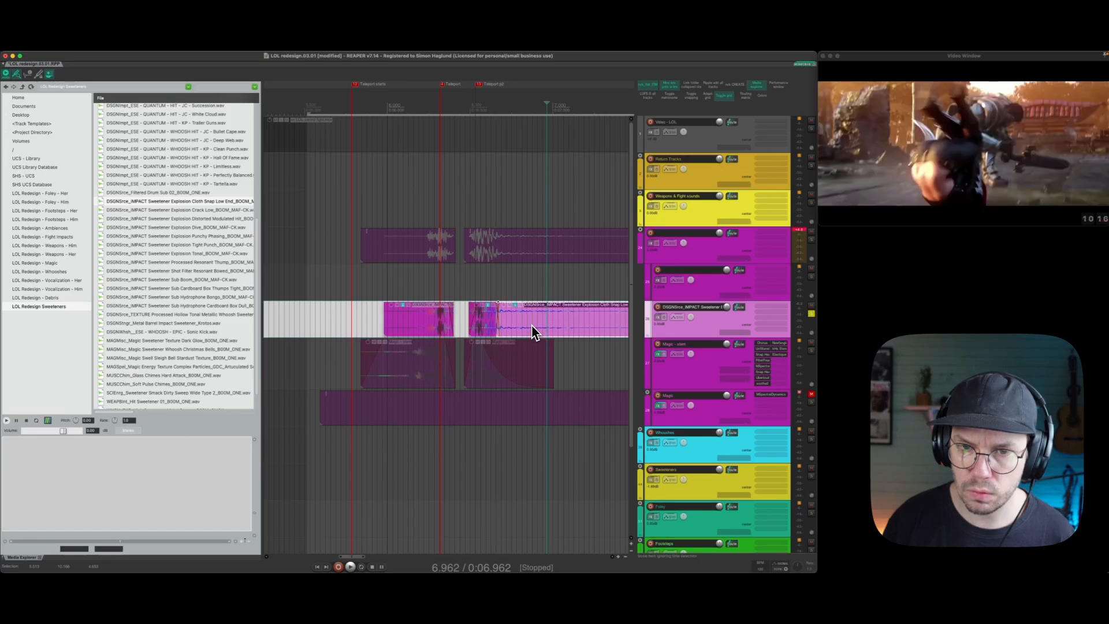
pyautogui.click(532, 324)
# Play the edited Cloth Snap sweetener on its own and then together with Magic - stem.
pyautogui.click(377, 320)
pyautogui.press('space')
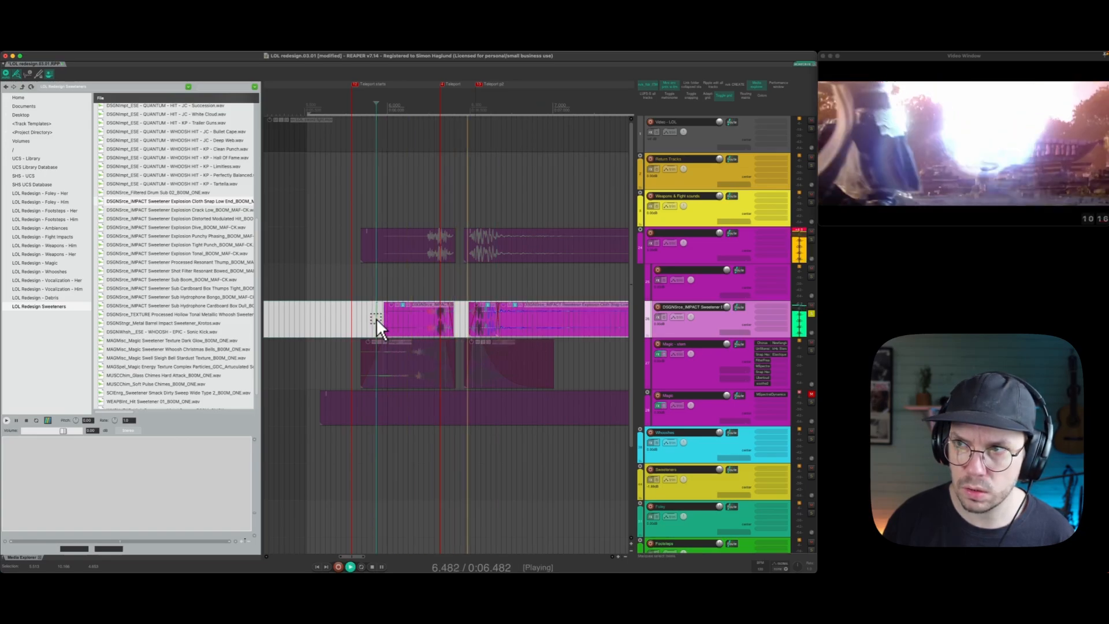
pyautogui.press('space')
pyautogui.press('space')
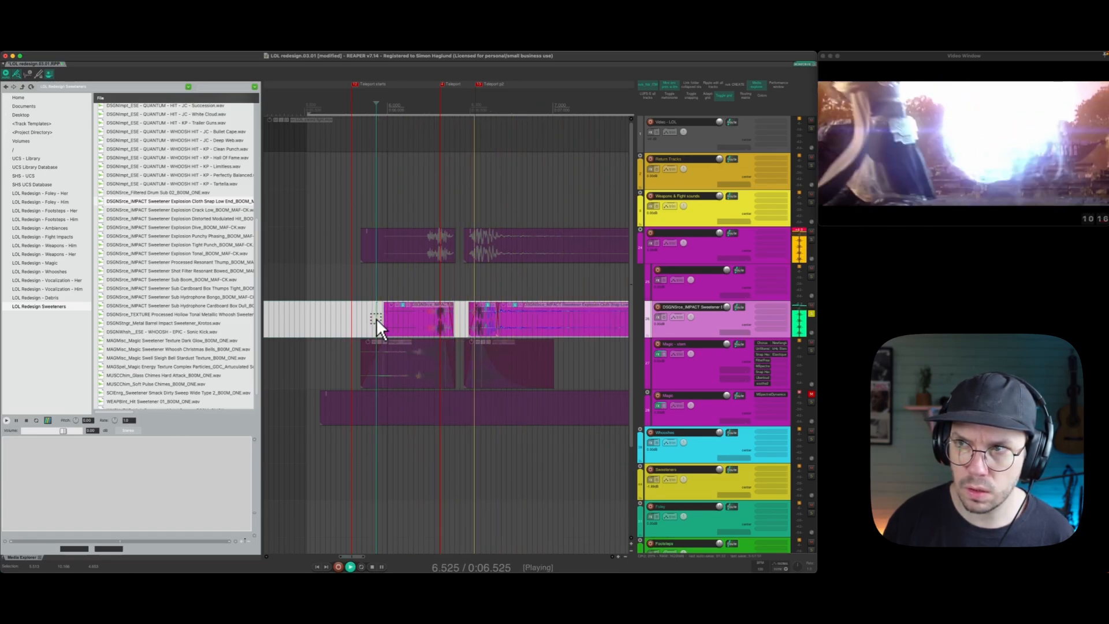
pyautogui.press('space')
pyautogui.click(812, 354)
pyautogui.press('space')
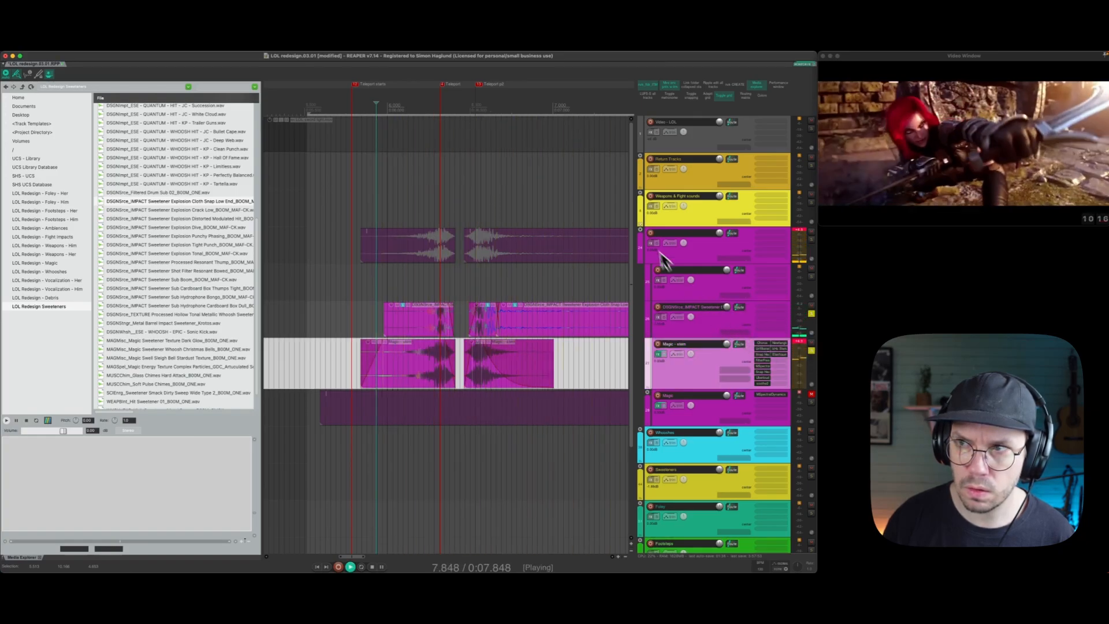
pyautogui.press('space')
# Delete the Cloth Snap section between the first teleport and the following hit, and shorten the first teleport's tail.
pyautogui.moveTo(498, 84); pyautogui.dragTo(430, 94)
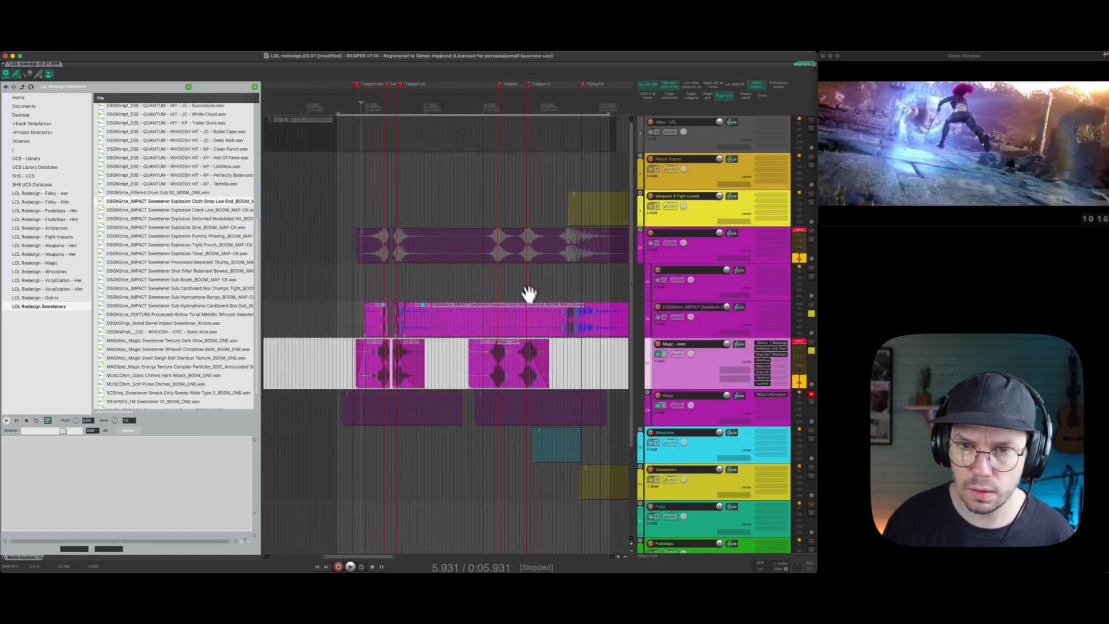
pyautogui.click(552, 317)
pyautogui.press('s')
pyautogui.press('Delete')
pyautogui.click(462, 317)
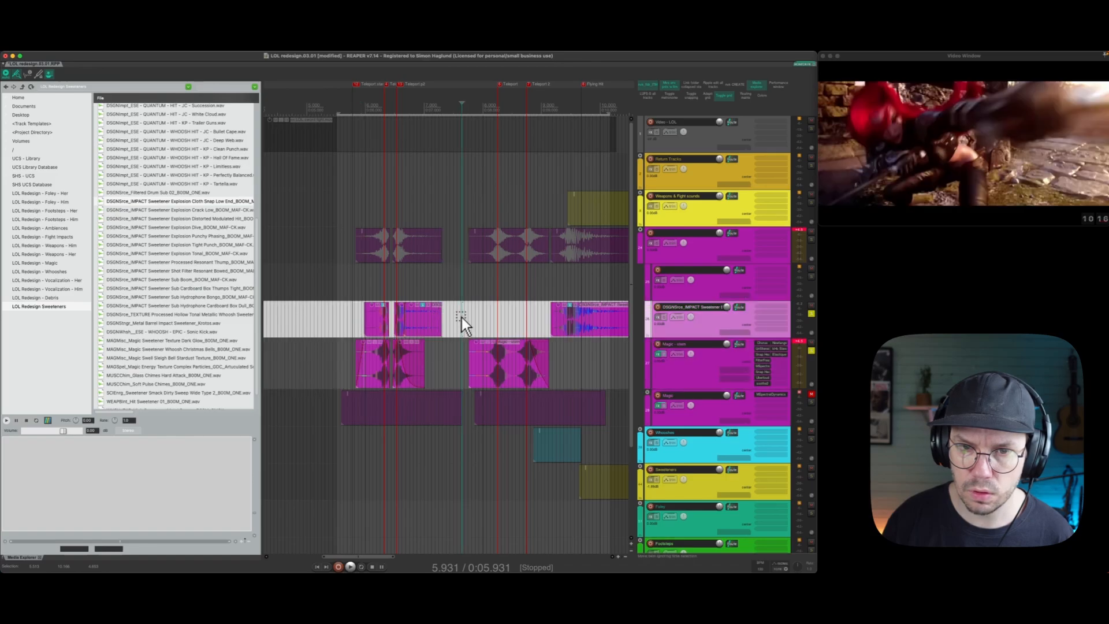
pyautogui.moveTo(443, 319); pyautogui.dragTo(427, 318)
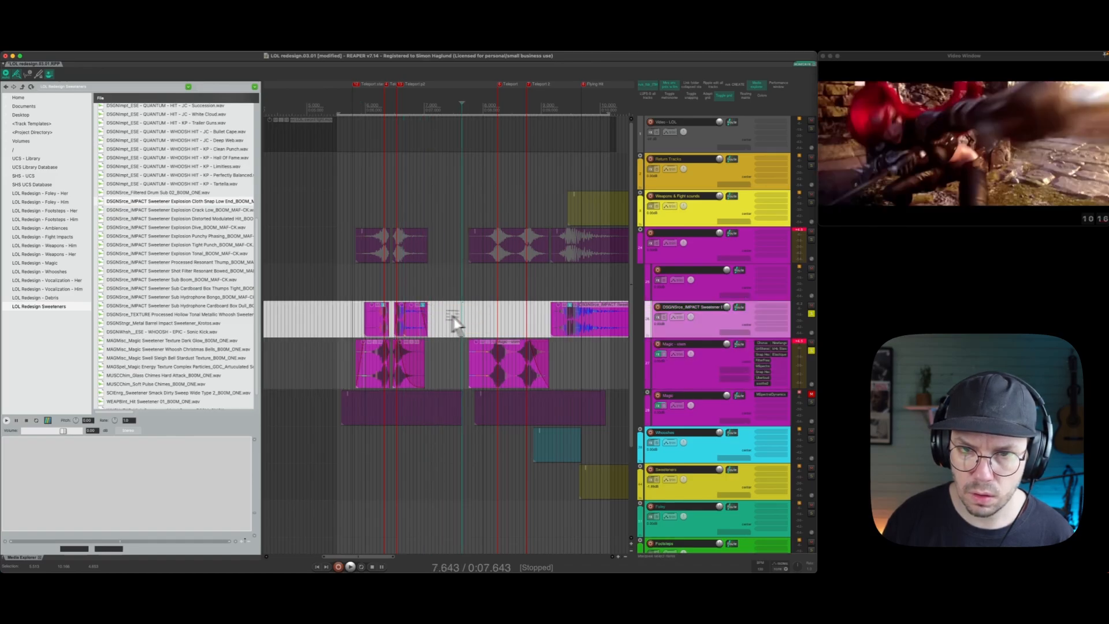
# Move the remaining Cloth Snap hit to the second Teleport marker, audition it, and nudge it slightly later.
pyautogui.moveTo(604, 324); pyautogui.dragTo(503, 327)
pyautogui.press('space')
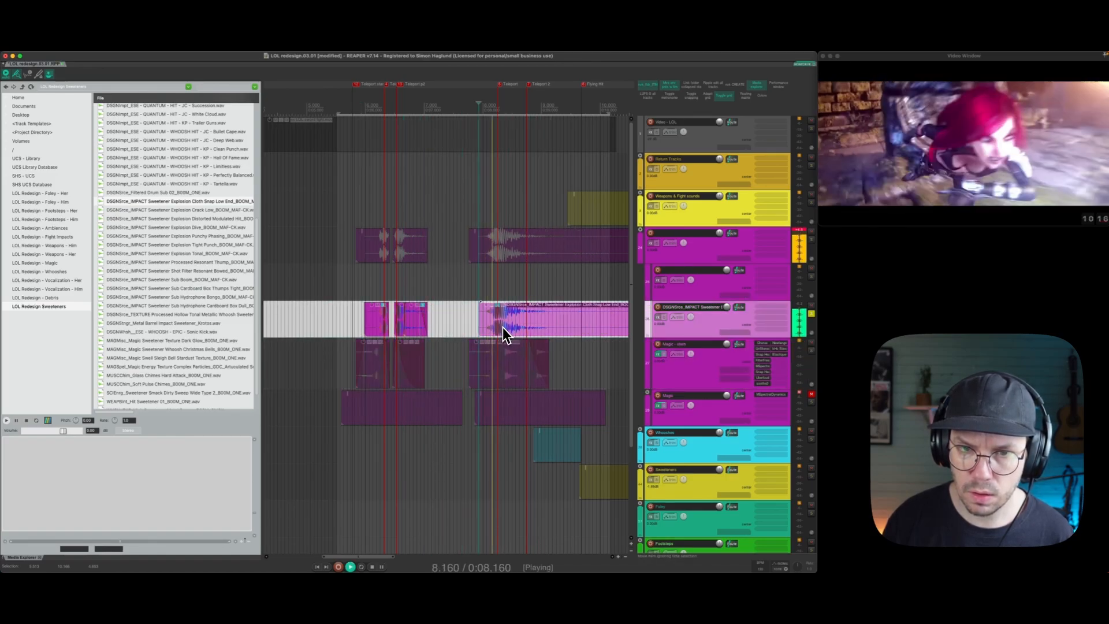
pyautogui.press('space')
pyautogui.moveTo(512, 99); pyautogui.dragTo(504, 139)
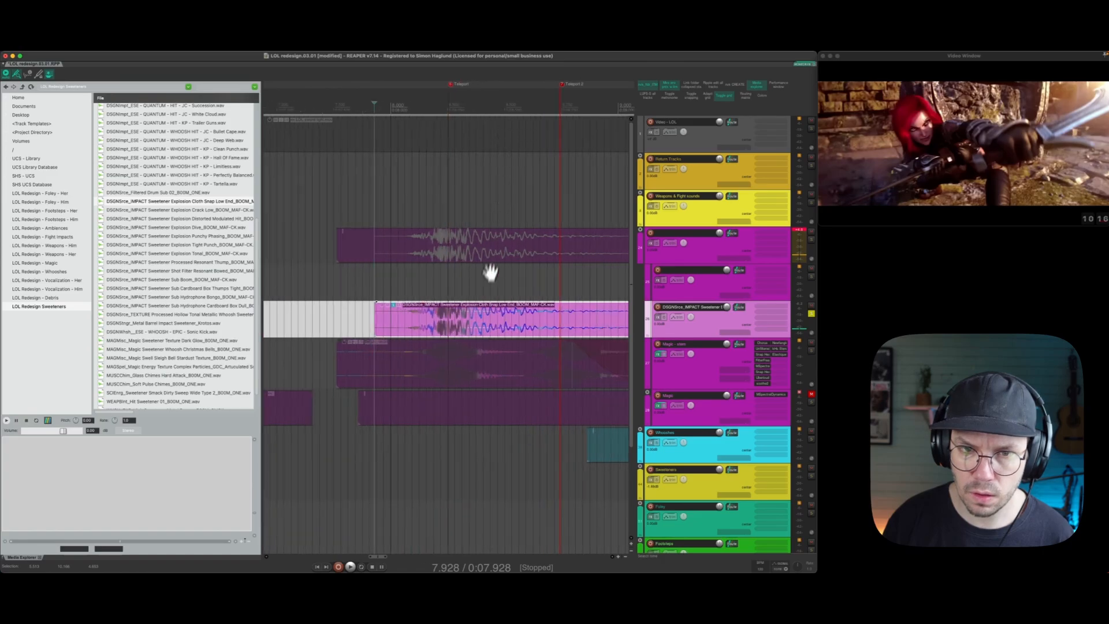
pyautogui.click(465, 325)
pyautogui.moveTo(466, 325); pyautogui.dragTo(472, 326)
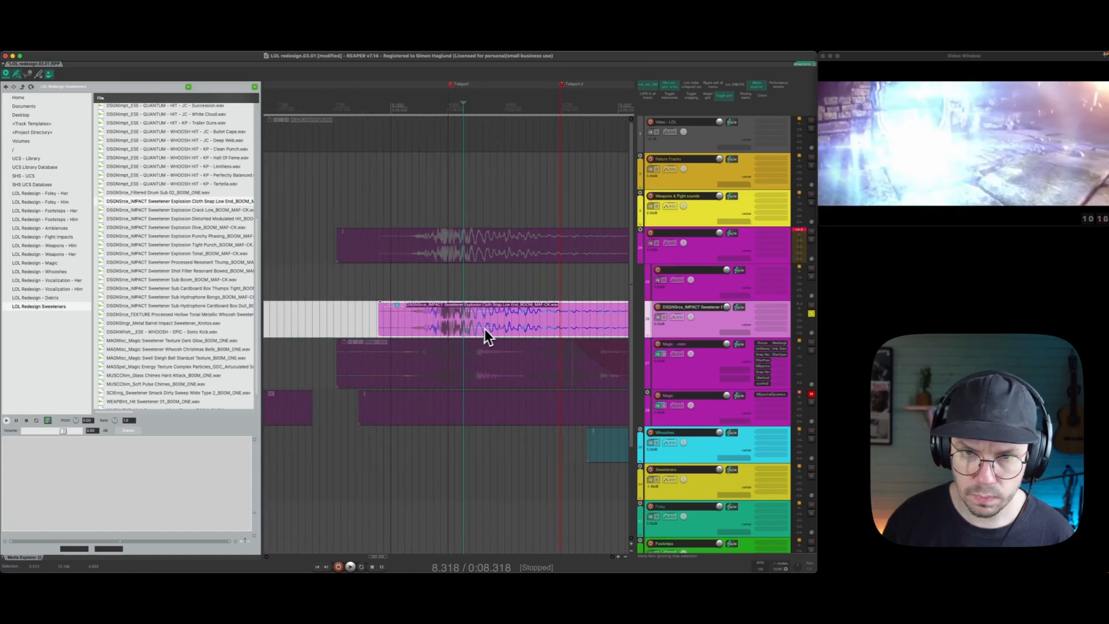
# Split the moved Cloth Snap hit after its impact, delete the remaining tail, and fade out the end.
pyautogui.press('s')
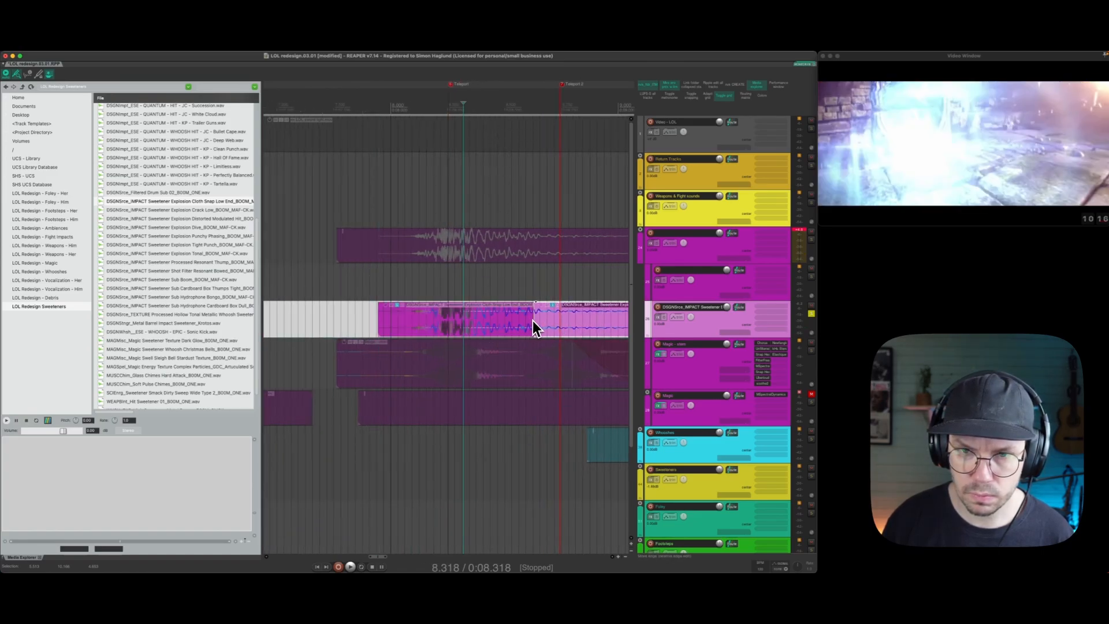
pyautogui.click(545, 323)
pyautogui.press('Delete')
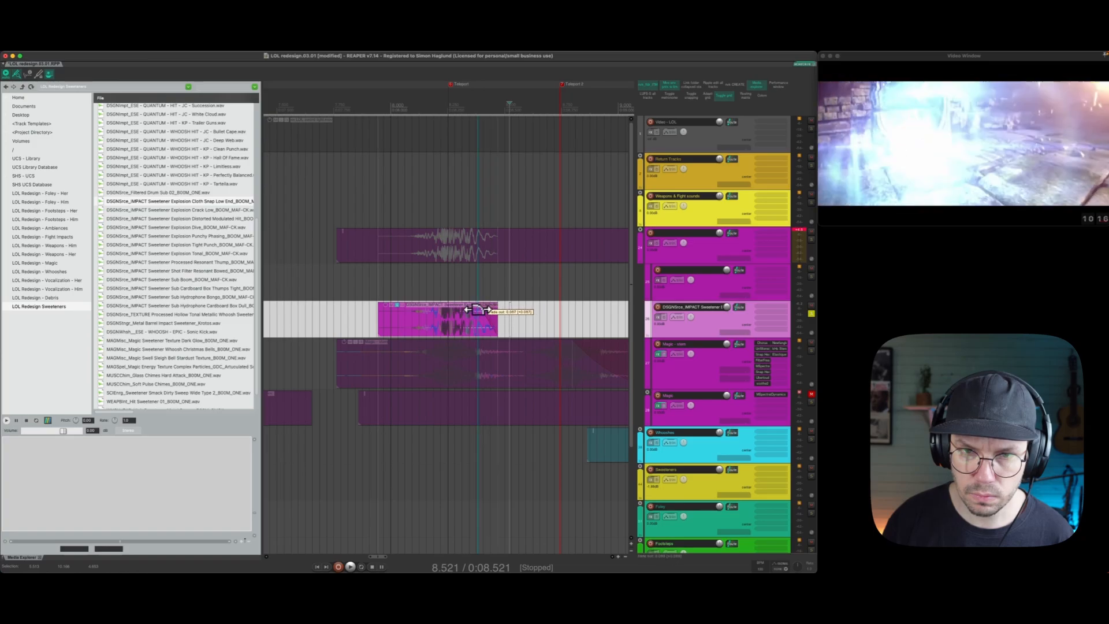
# Duplicate the trimmed Cloth Snap hit to the Teleport 2 marker and nudge the copy slightly earlier.
pyautogui.moveTo(513, 110); pyautogui.dragTo(415, 59)
pyautogui.moveTo(362, 317); pyautogui.dragTo(455, 330)
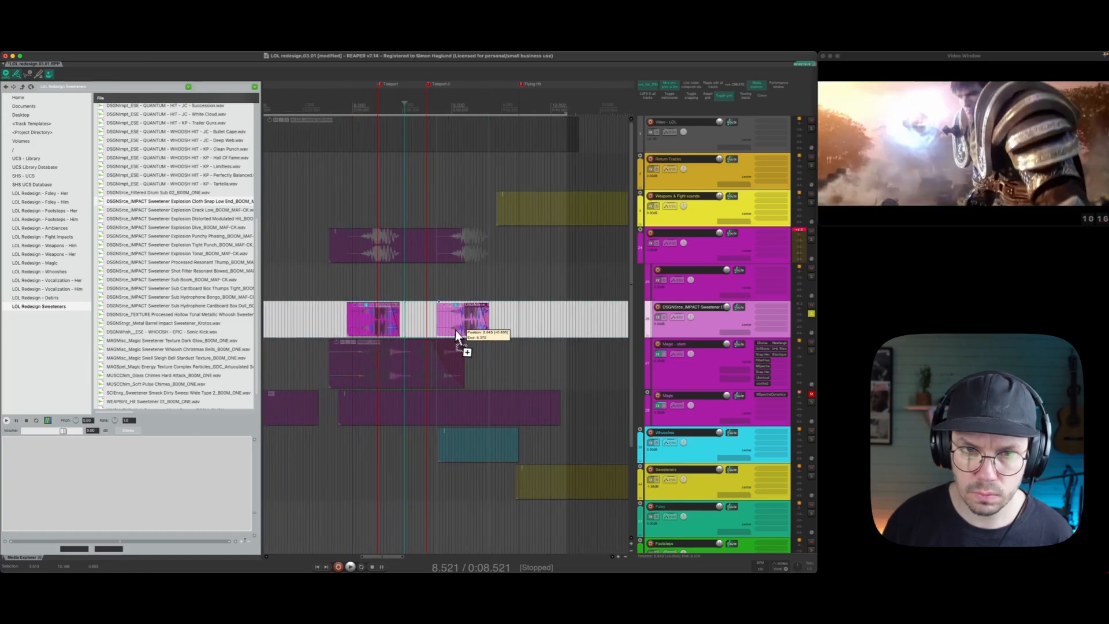
pyautogui.moveTo(493, 327); pyautogui.dragTo(424, 327)
pyautogui.click(469, 328)
pyautogui.scroll(3, 381, 315)
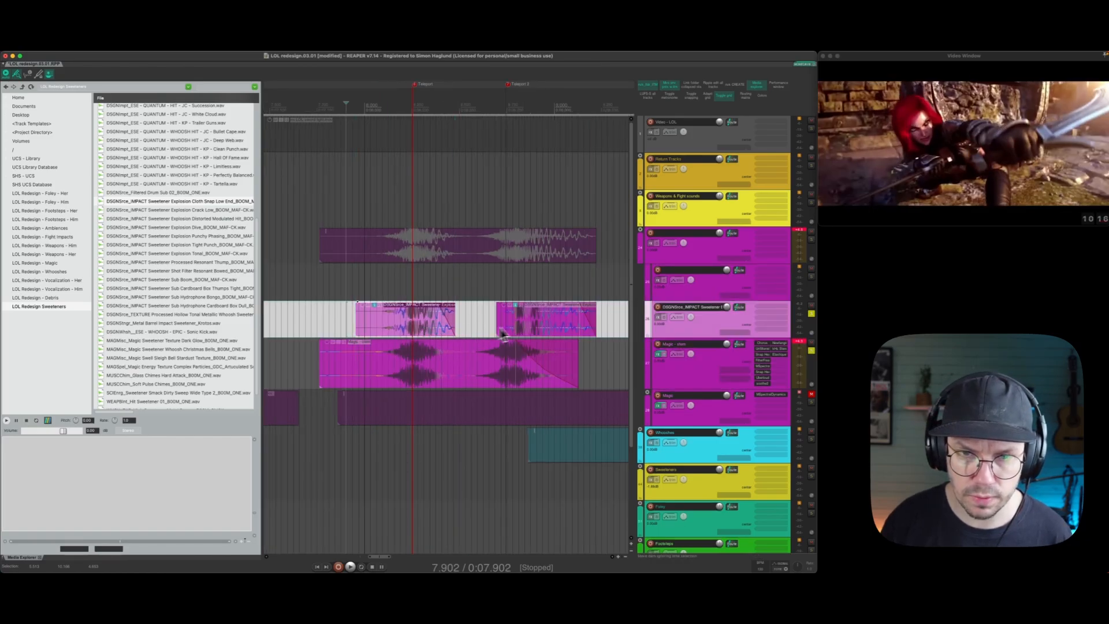
pyautogui.click(531, 328)
pyautogui.moveTo(531, 327); pyautogui.dragTo(525, 327)
pyautogui.click(334, 313)
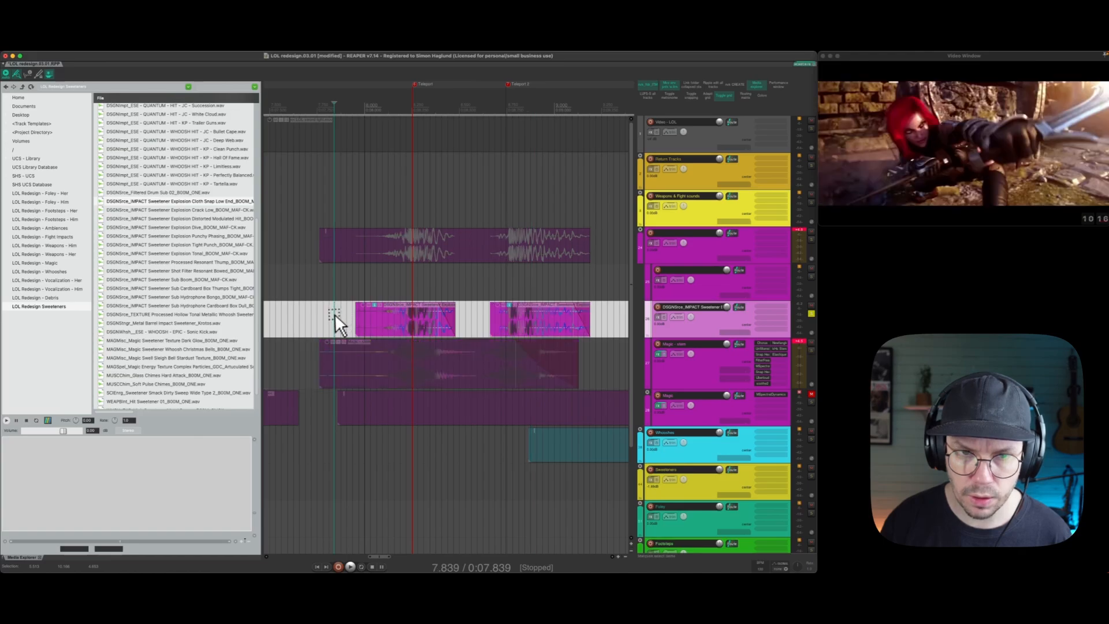
# Audition the Cloth Snap hits at the Teleport and Teleport 2 markers from just before the first one.
pyautogui.click(311, 313)
pyautogui.press('space')
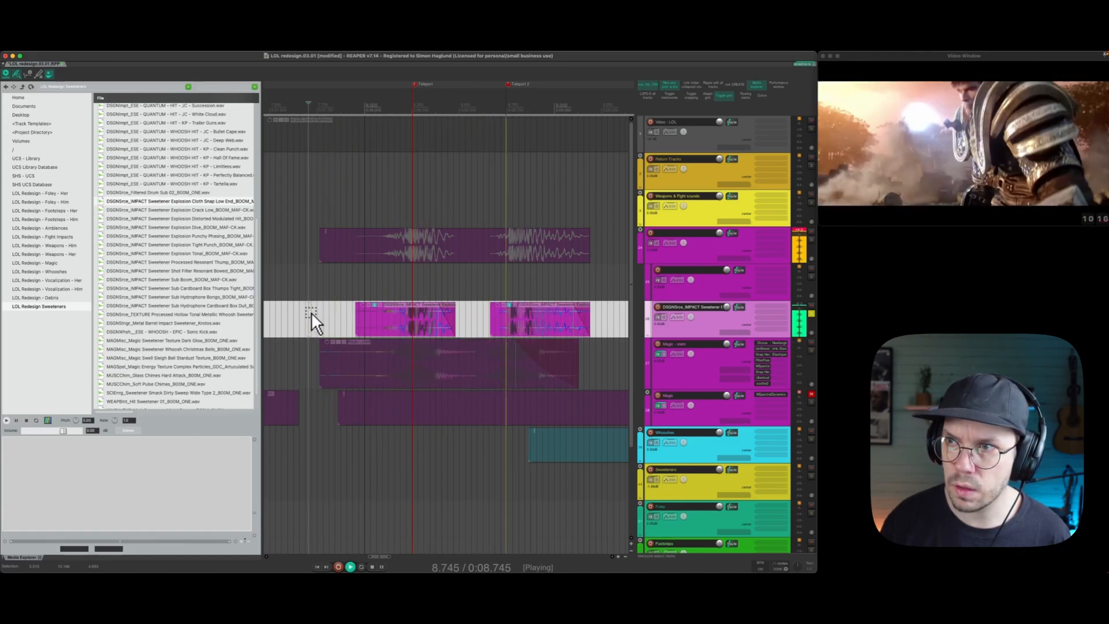
pyautogui.press('space')
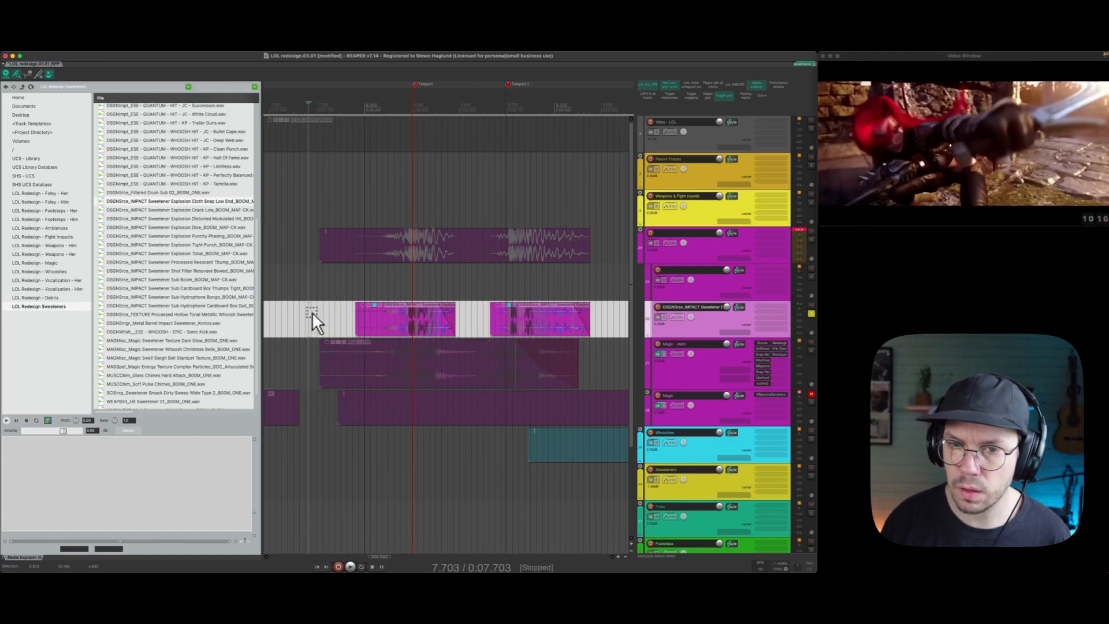
# Solo the Magic - stem track together with the Cloth Snap track and audition both teleport pairs in context.
pyautogui.moveTo(360, 167); pyautogui.dragTo(491, 60)
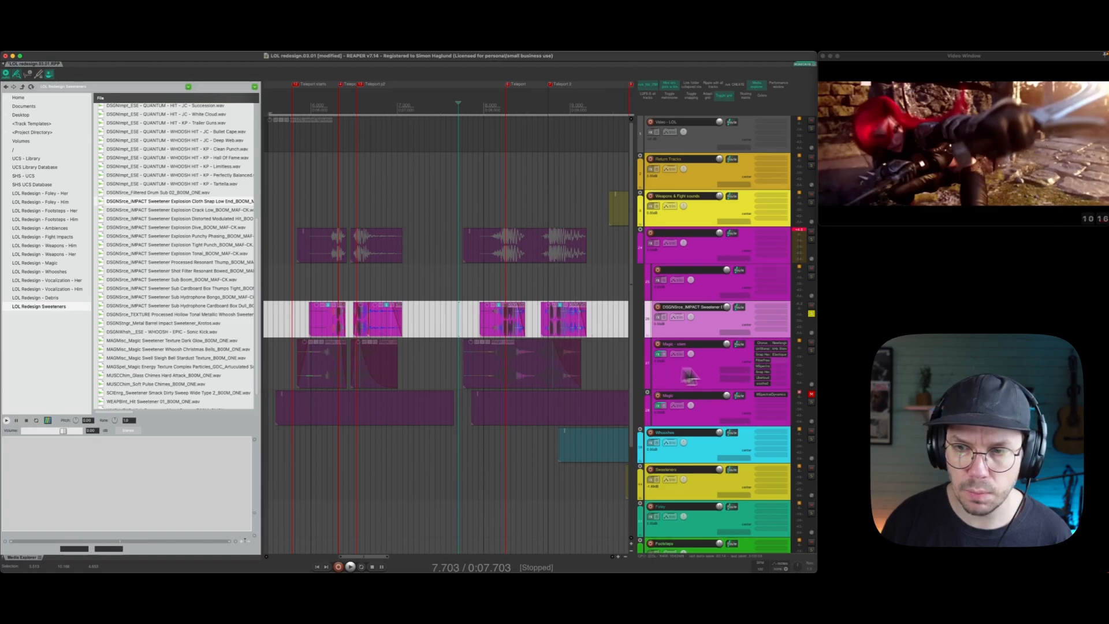
pyautogui.click(811, 351)
pyautogui.click(453, 325)
pyautogui.press('space')
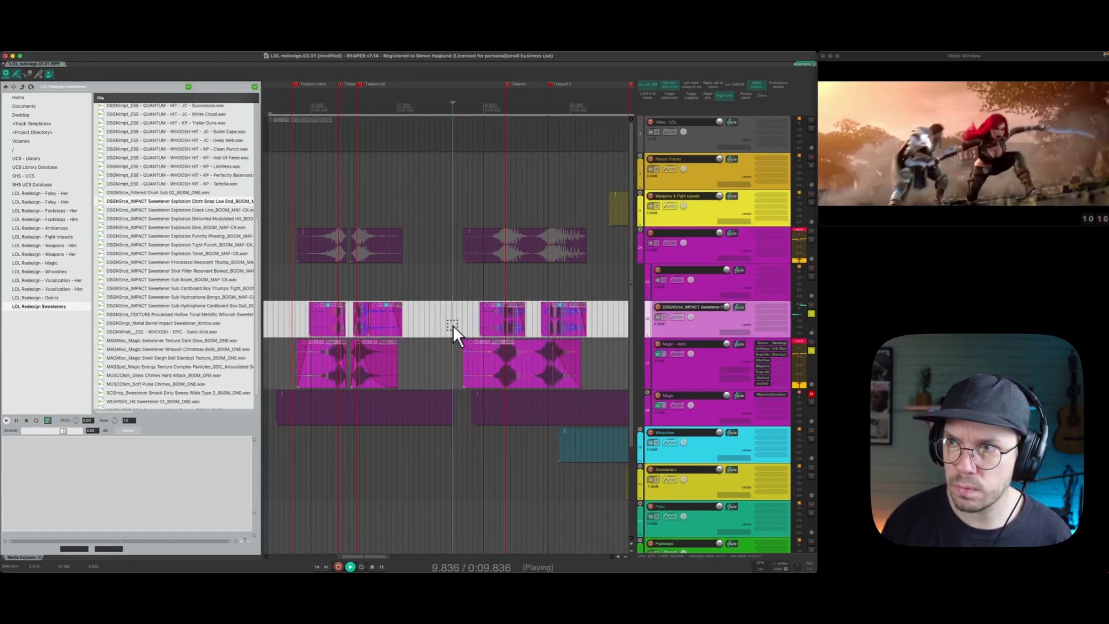
pyautogui.press('space')
pyautogui.click(285, 315)
pyautogui.press('space')
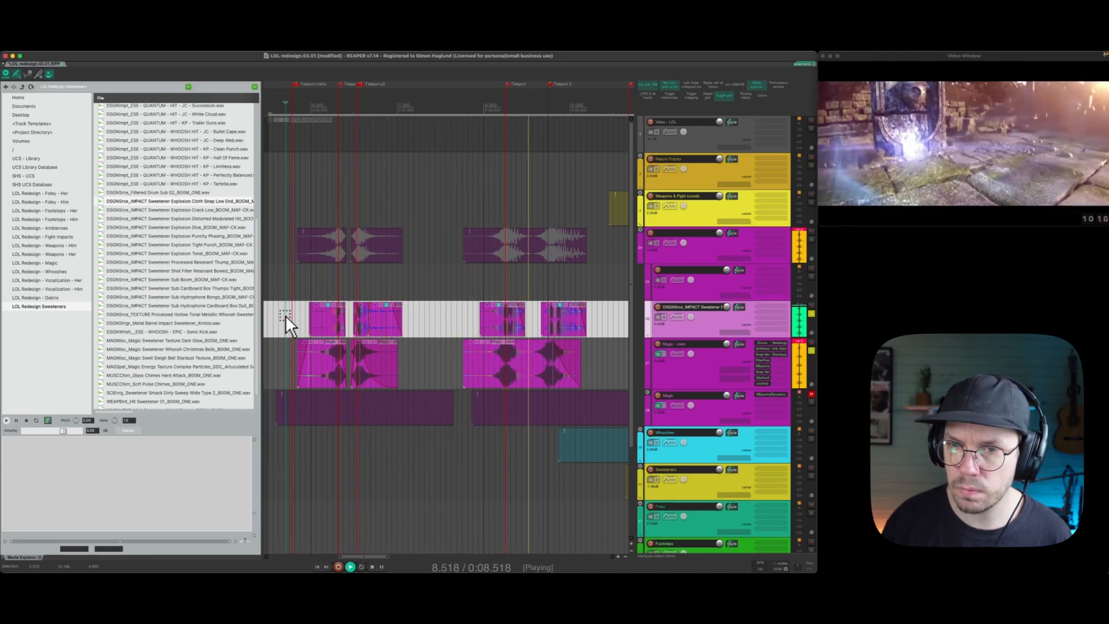
pyautogui.press('space')
# Replace the Cloth Snap hit at Teleport 2 with a copy of the Teleport p2 hit and audition the result.
pyautogui.click(562, 325)
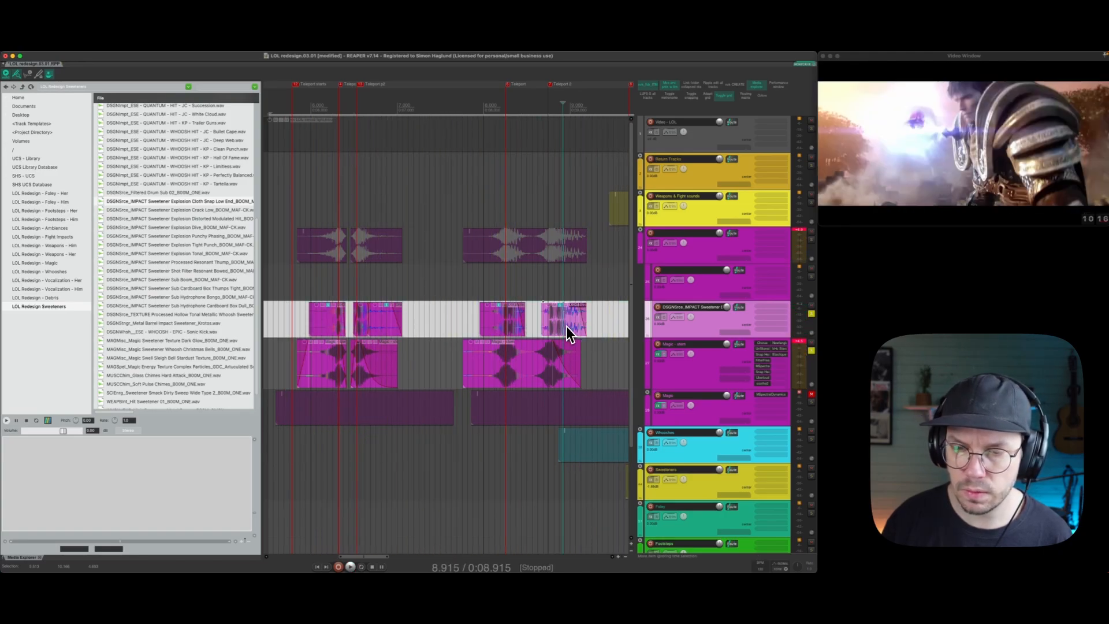
pyautogui.moveTo(565, 330); pyautogui.dragTo(513, 337)
pyautogui.moveTo(384, 337); pyautogui.dragTo(368, 340)
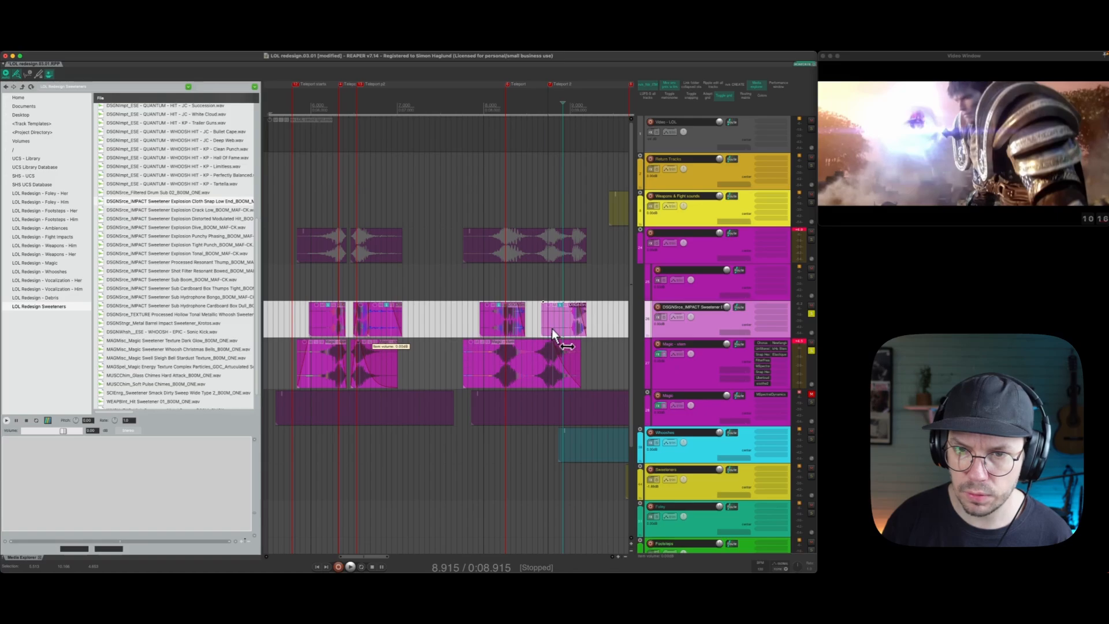
pyautogui.moveTo(552, 329); pyautogui.dragTo(544, 303)
pyautogui.press('space')
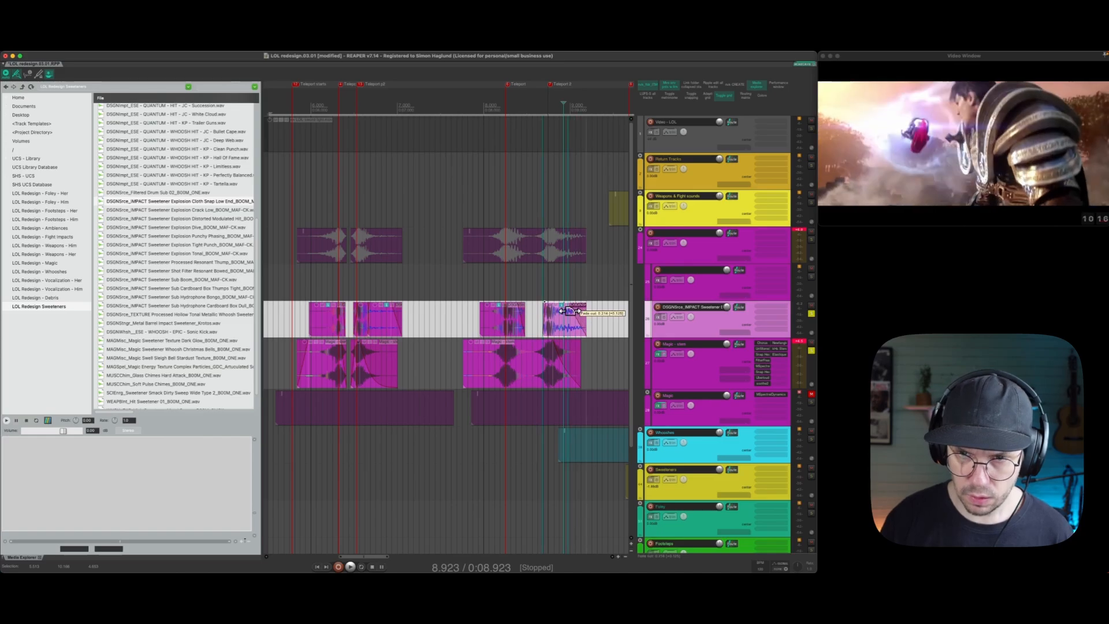
pyautogui.click(470, 313)
pyautogui.press('space')
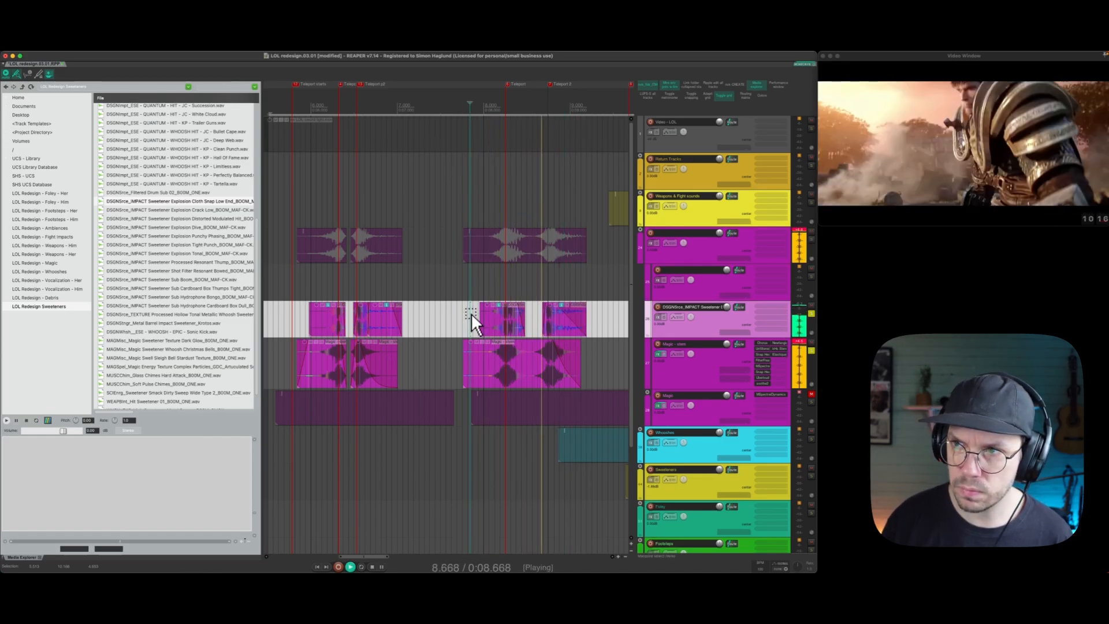
pyautogui.press('space')
# Replace the Cloth Snap hit at the later Teleport marker with a copy of the track's first hit.
pyautogui.moveTo(522, 322); pyautogui.dragTo(569, 328)
pyautogui.click(544, 328)
pyautogui.click(588, 321)
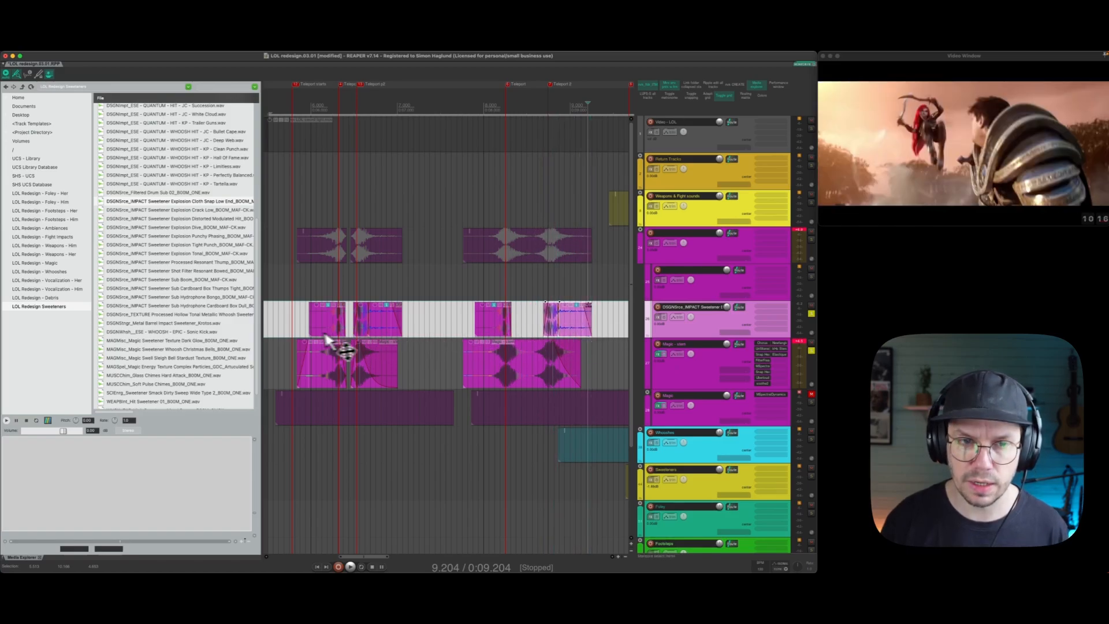
# Trim the start of the first Cloth Snap hit and play back the whole teleport sequence.
pyautogui.click(282, 322)
pyautogui.moveTo(310, 322); pyautogui.dragTo(323, 318)
pyautogui.click(301, 320)
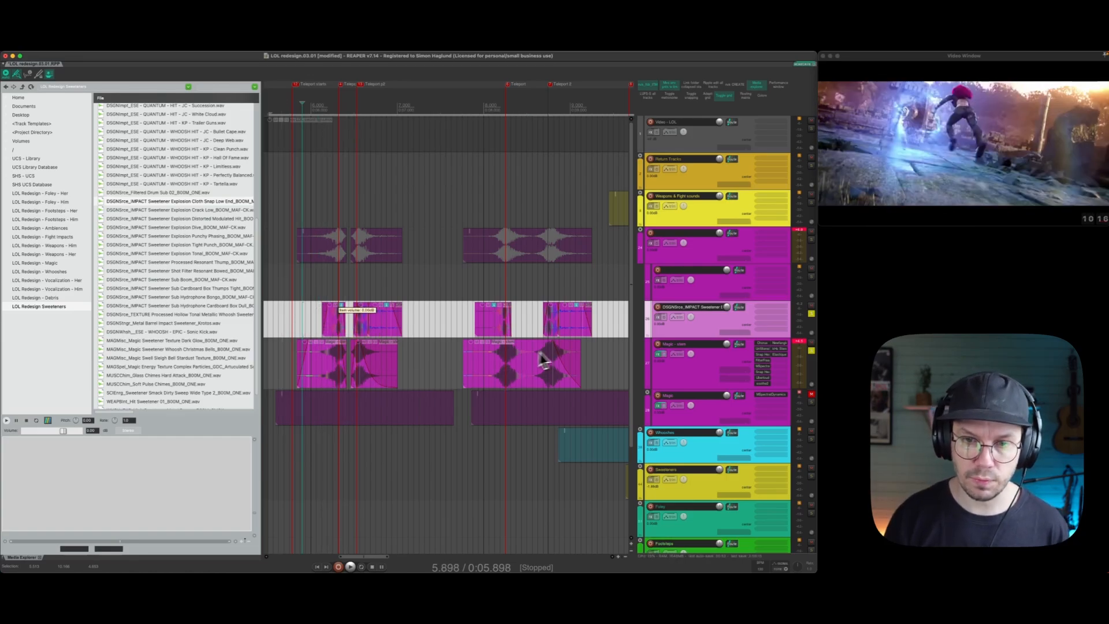
pyautogui.press('space')
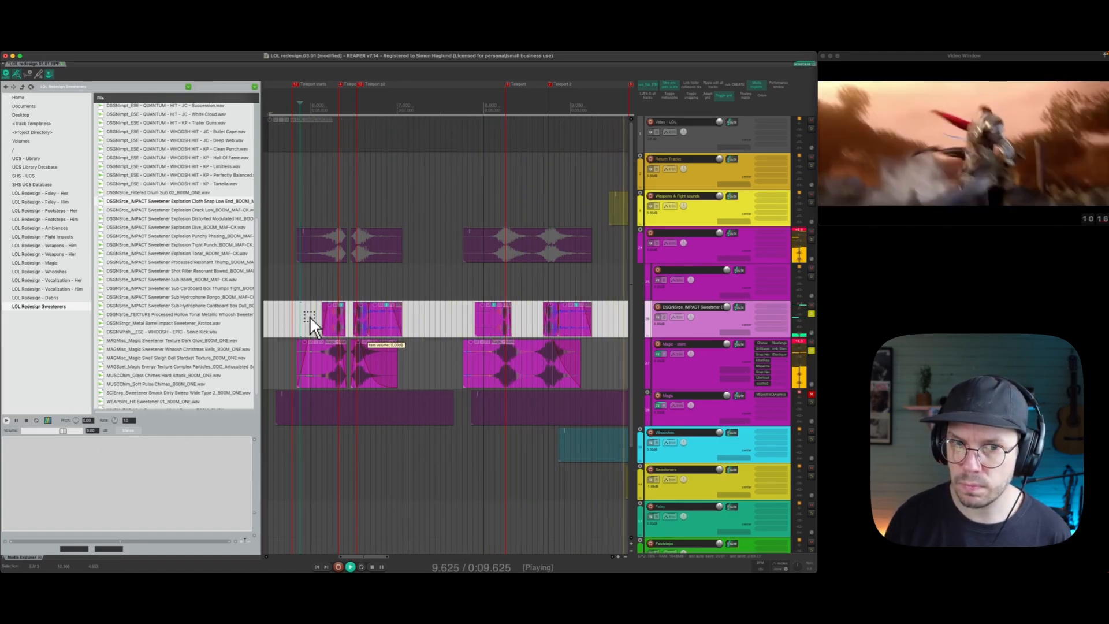
pyautogui.press('space')
pyautogui.click(287, 355)
pyautogui.press('space')
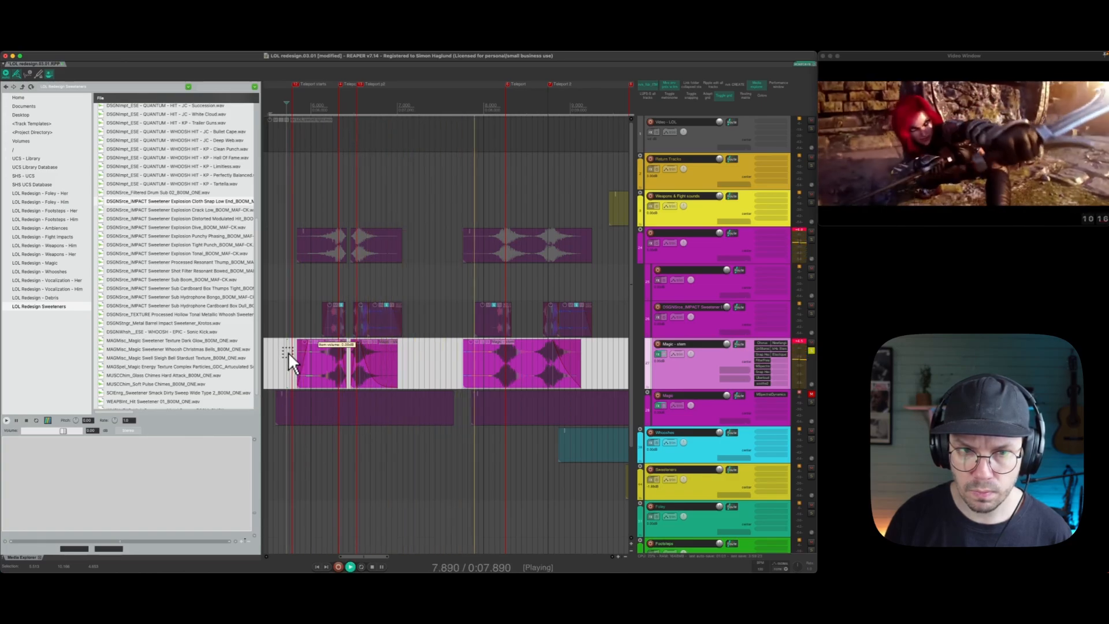
# Compare the teleport sequence with and without the Cloth Snap layer by toggling that track's solo and mute during playback.
pyautogui.click(292, 320)
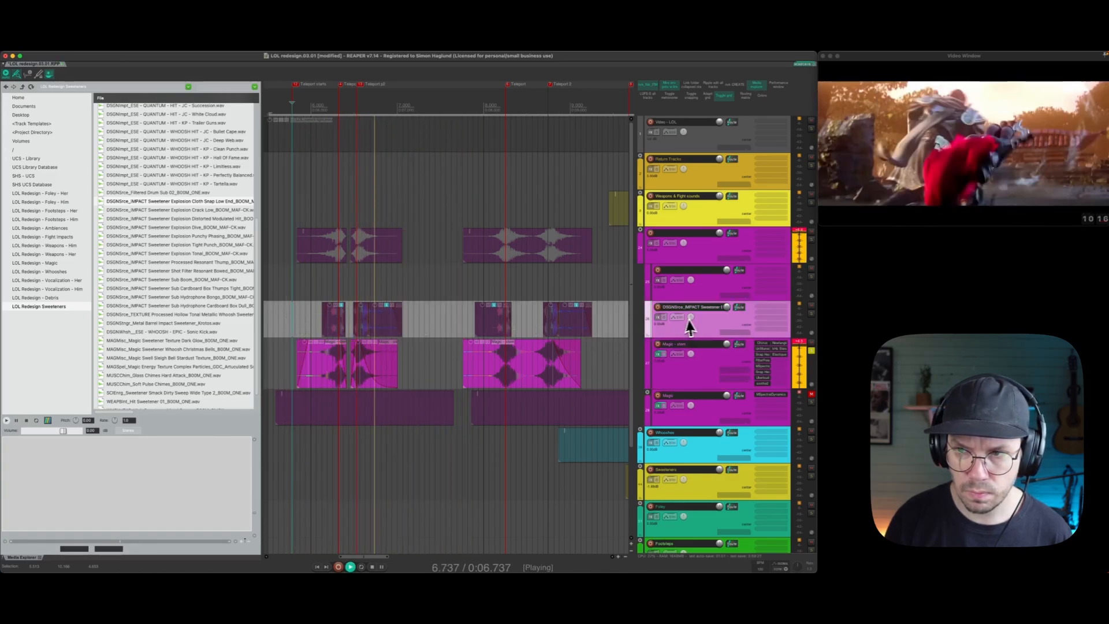
pyautogui.click(812, 313)
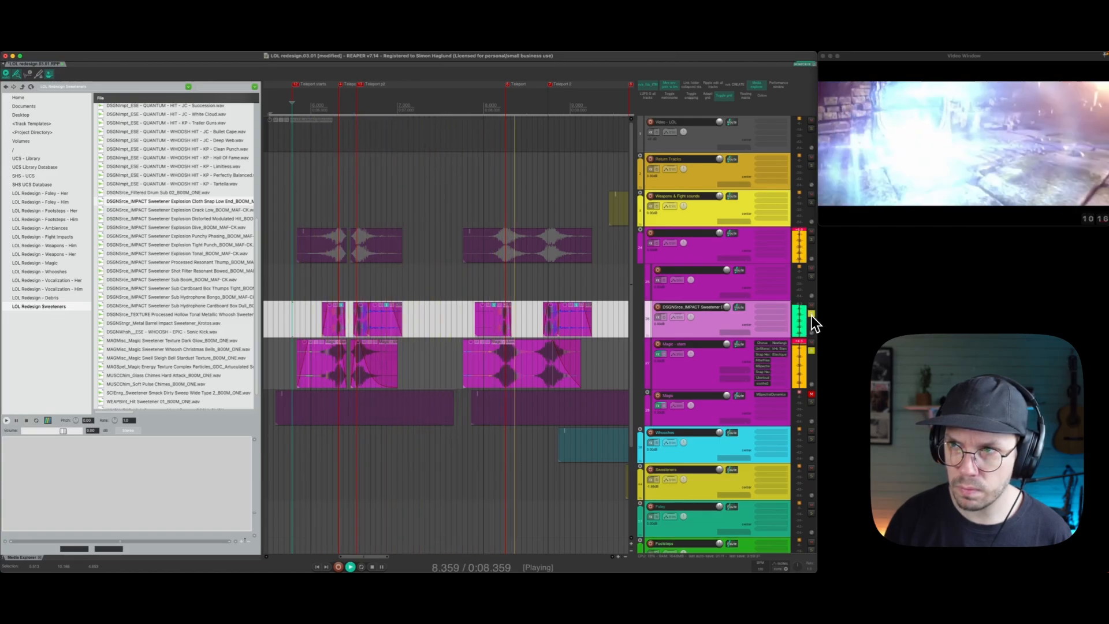
pyautogui.press('space')
pyautogui.click(812, 314)
pyautogui.click(811, 305)
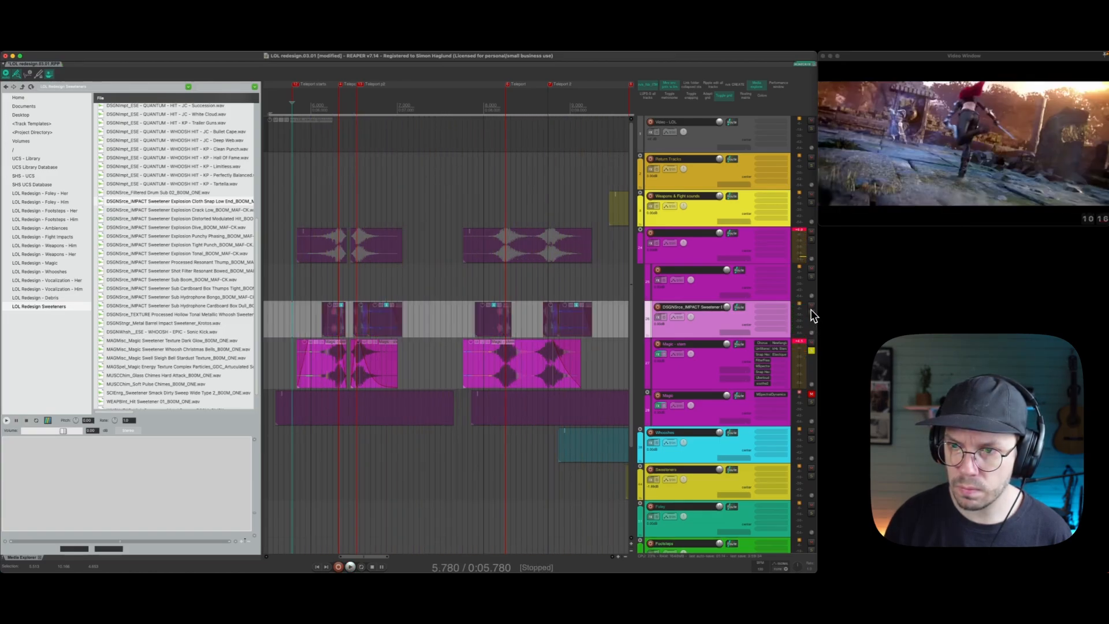
pyautogui.press('space')
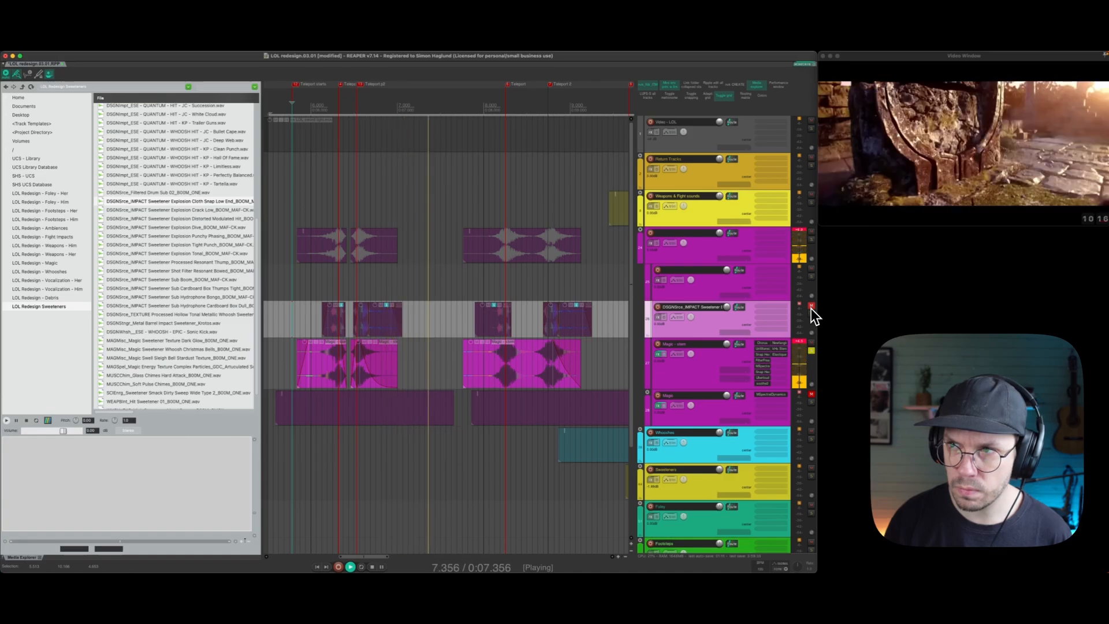
pyautogui.press('space')
pyautogui.click(811, 308)
pyautogui.press('space')
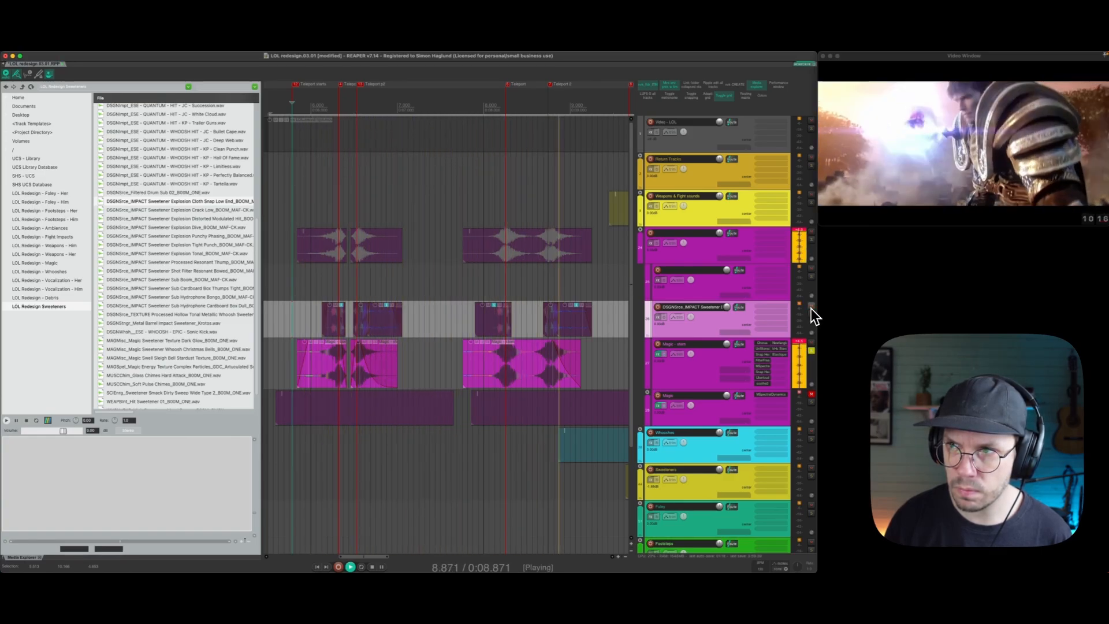
pyautogui.press('space')
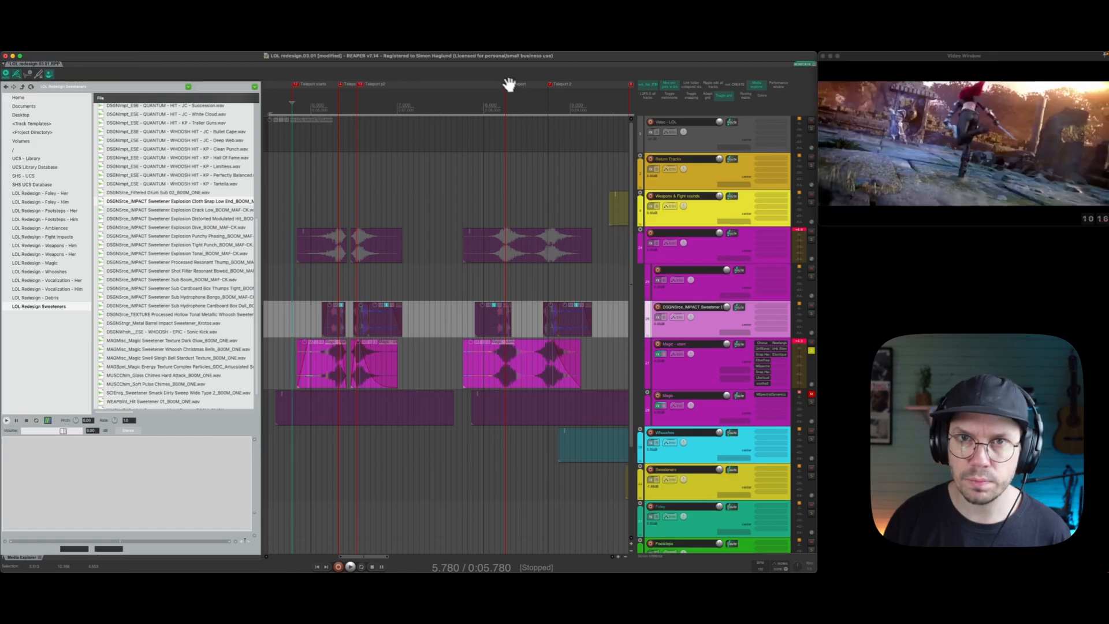
# Collapse the unnamed magenta folder track and name it Teleport.
pyautogui.scroll(-4, 557, 329)
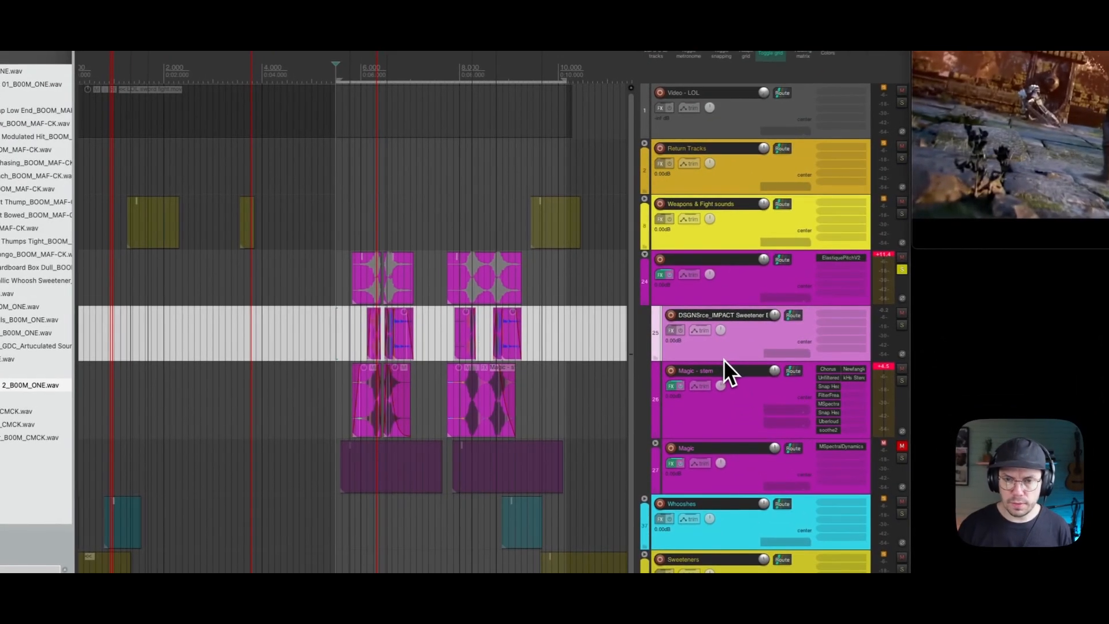
pyautogui.doubleClick(731, 276)
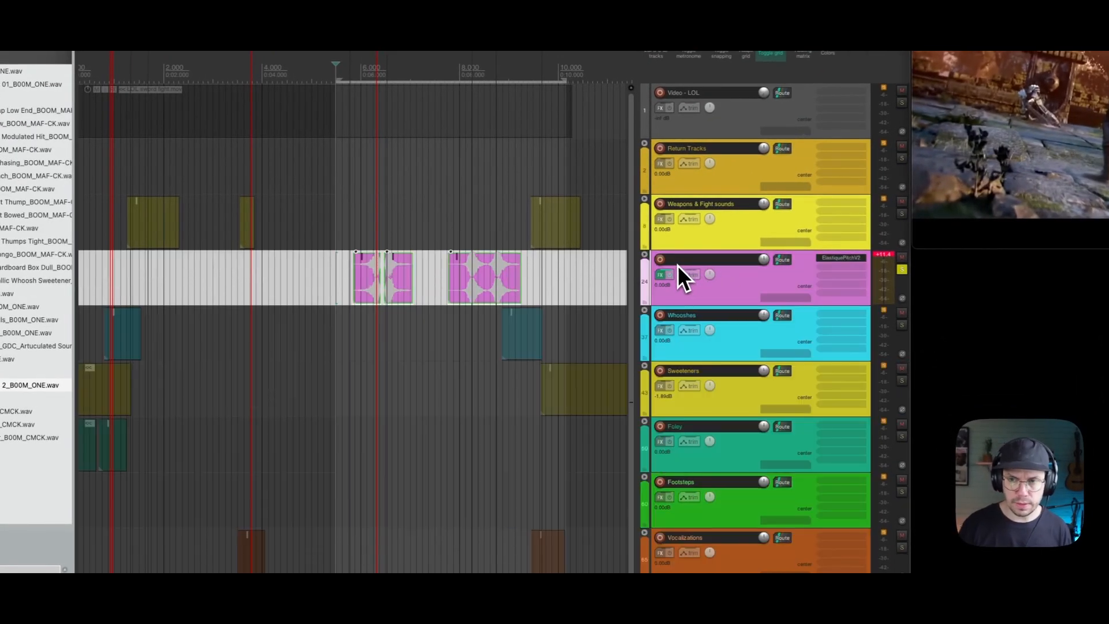
pyautogui.doubleClick(719, 296)
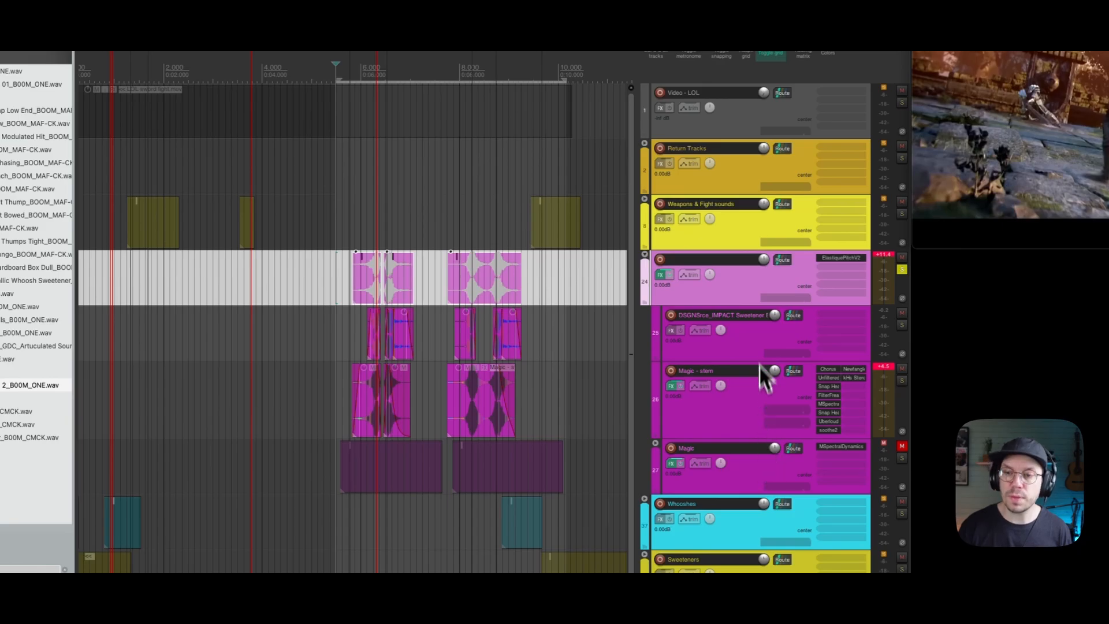
pyautogui.doubleClick(745, 292)
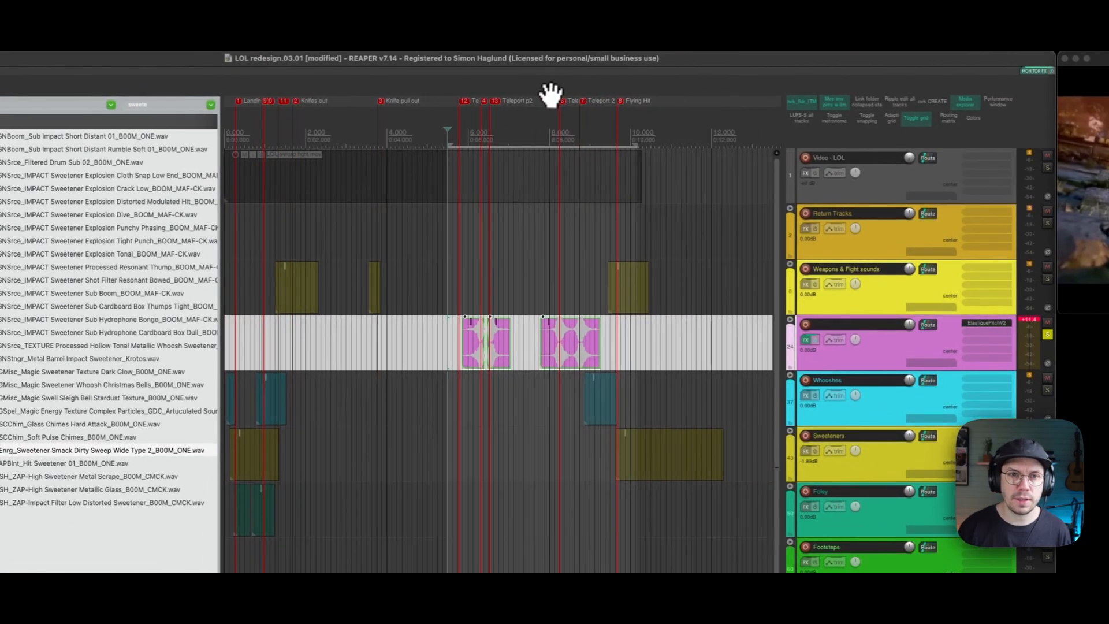
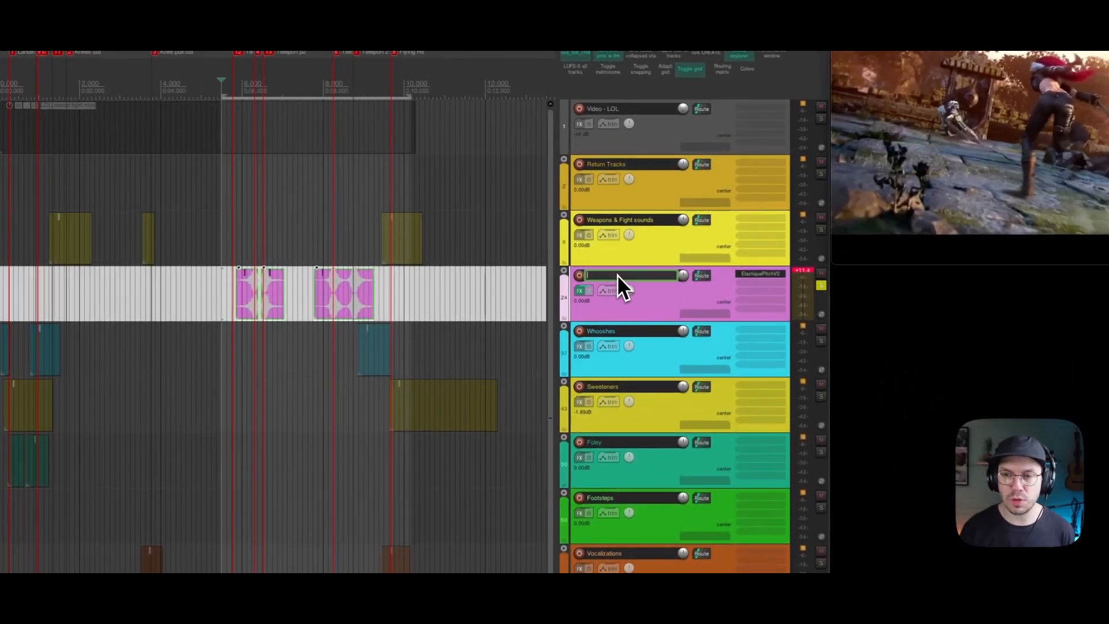
pyautogui.doubleClick(676, 232)
pyautogui.write('Teleport')
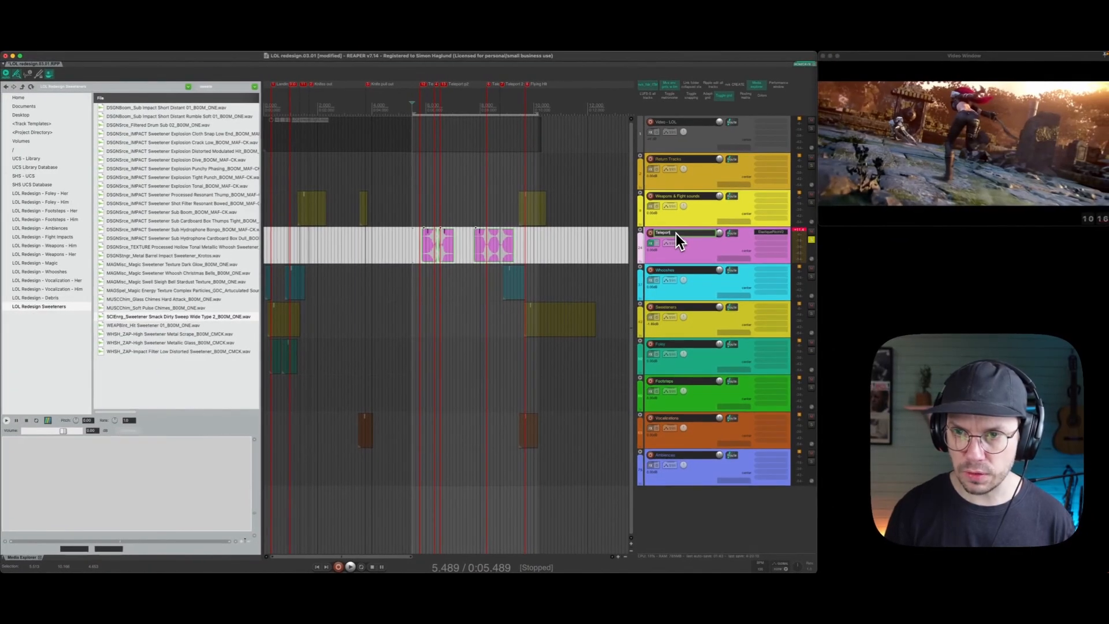
pyautogui.press('Return')
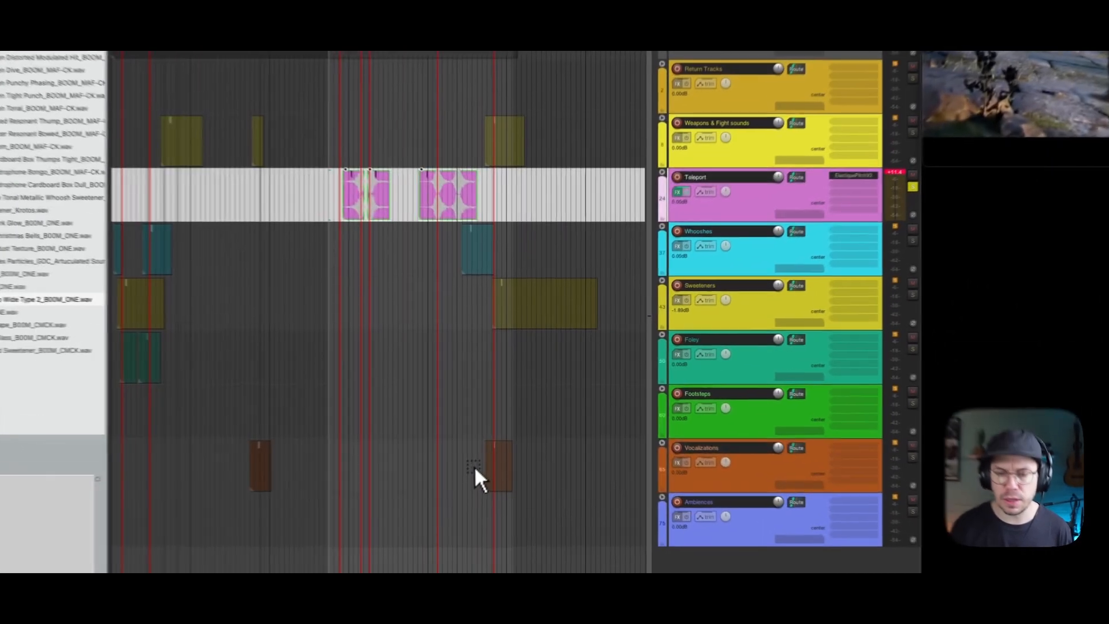
# Clear the solo so all tracks are heard, and expand the Vocalizations folder down to the female attack vocal track.
pyautogui.click(474, 470)
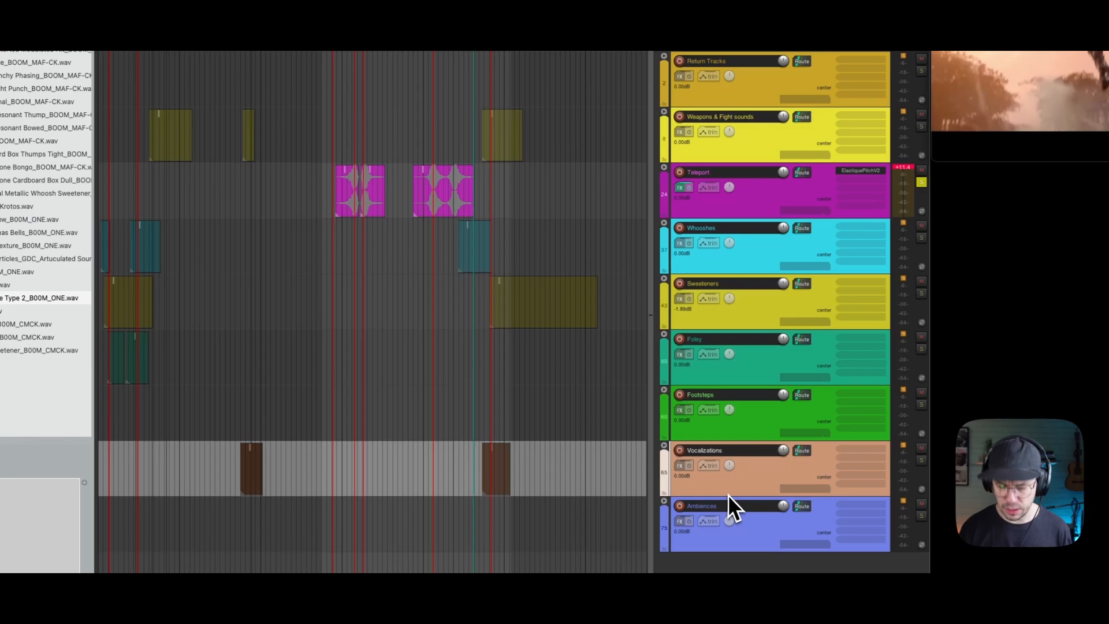
pyautogui.hotkey('shift', 'F6')
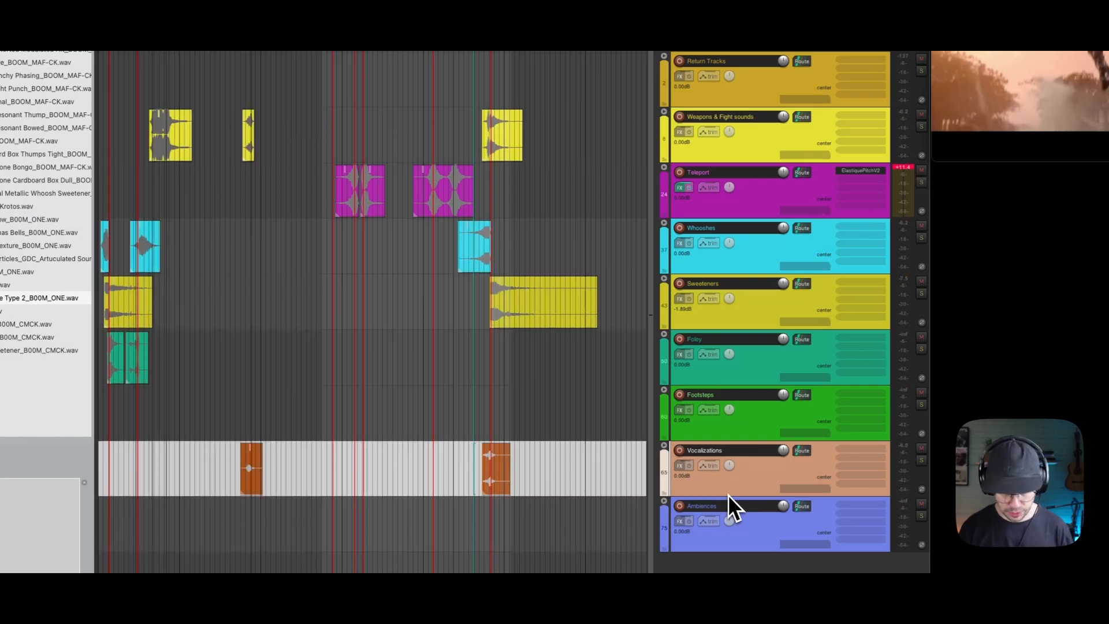
pyautogui.click(469, 465)
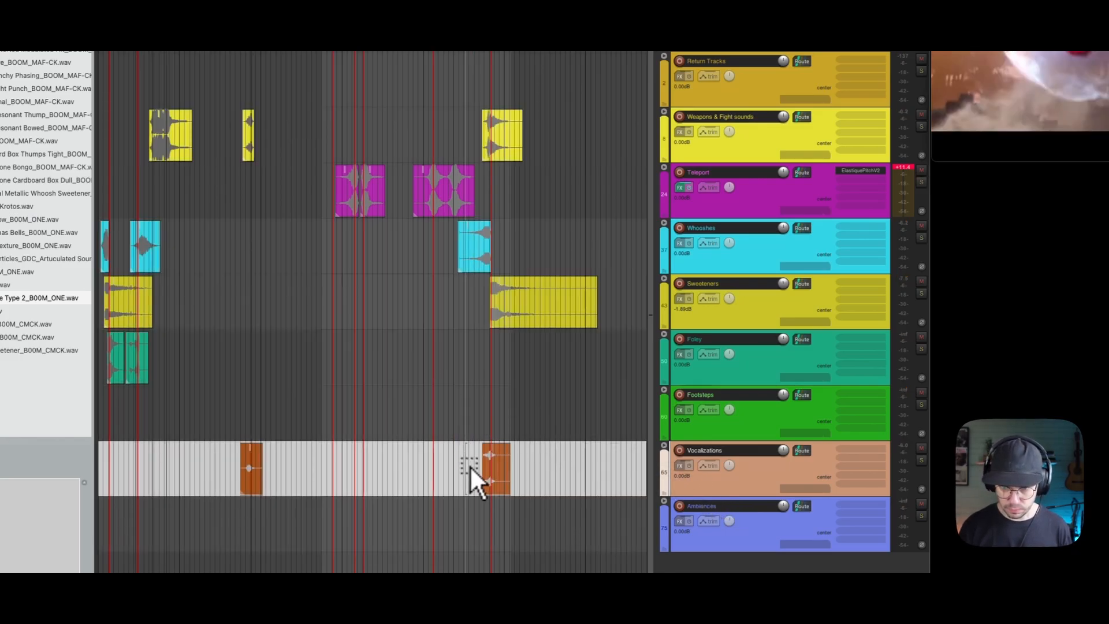
pyautogui.doubleClick(691, 484)
pyautogui.scroll(-4, 690, 490)
pyautogui.click(461, 438)
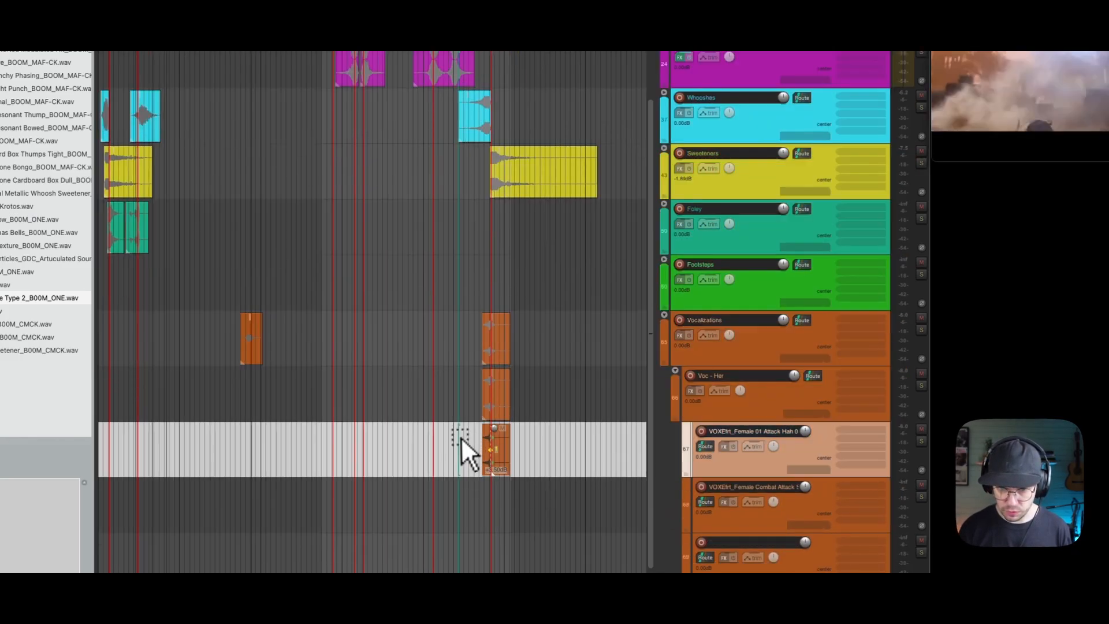
# Audition the full mix around the Flying Hit marker.
pyautogui.click(453, 174)
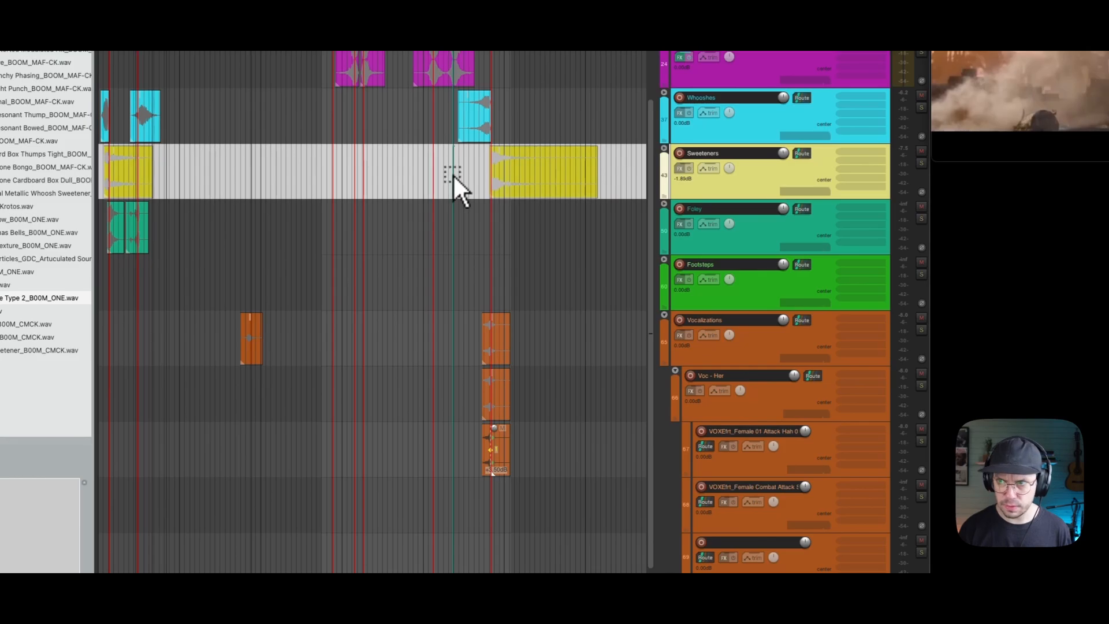
pyautogui.press('space')
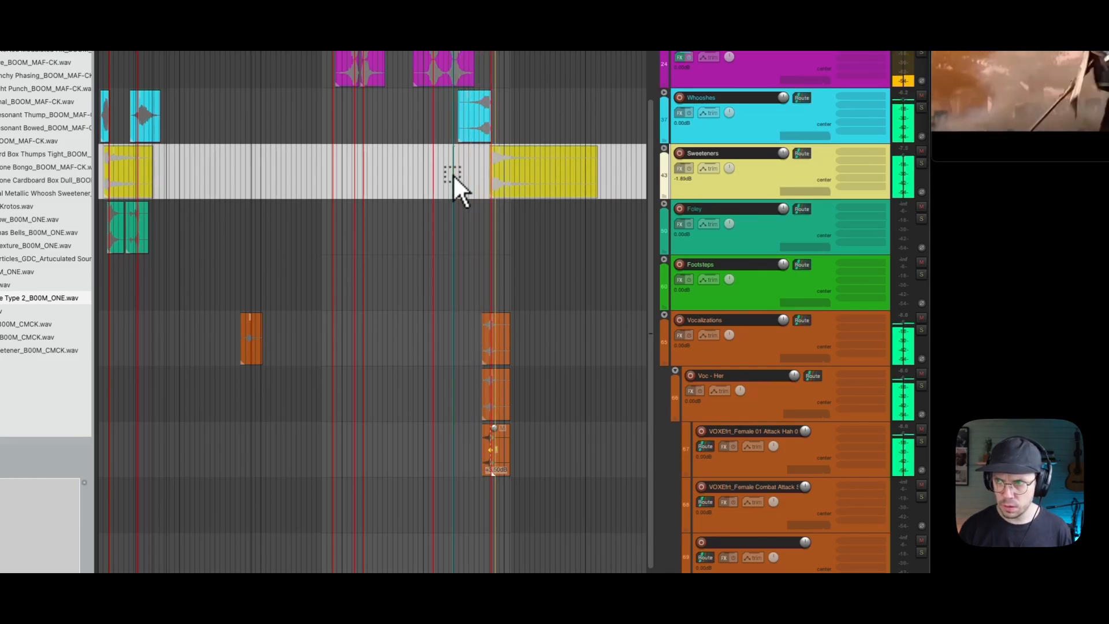
pyautogui.press('space')
# Raise the VOXEfrt_Female 01 Attack Hah track volume to 12.00 dB and audition the vocal at the flying hit.
pyautogui.moveTo(571, 87); pyautogui.dragTo(570, 159)
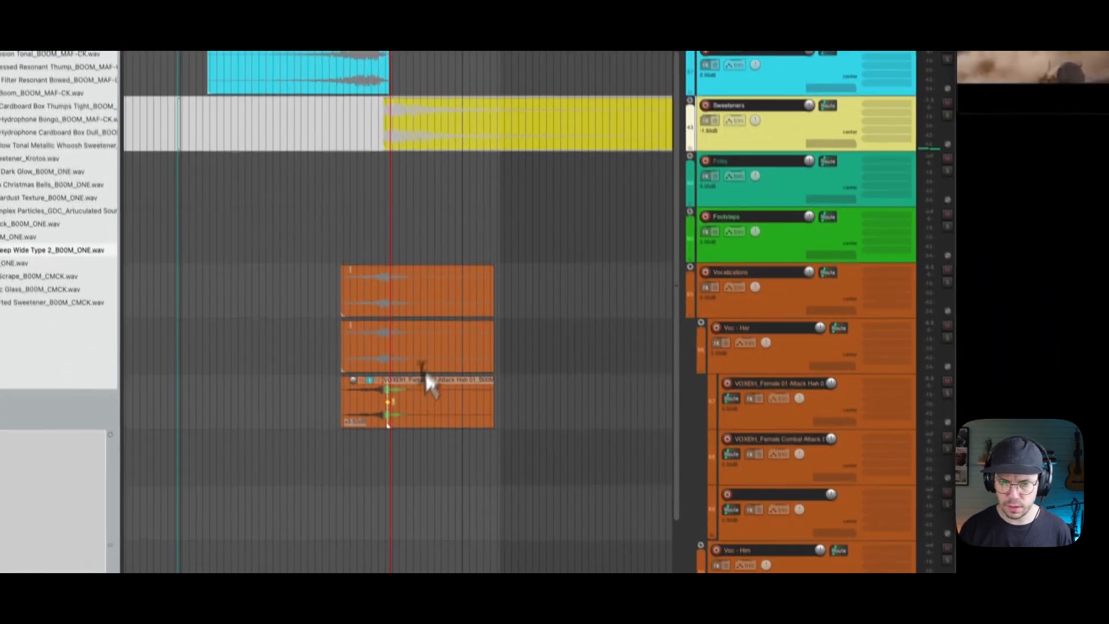
pyautogui.click(385, 450)
pyautogui.moveTo(826, 379); pyautogui.dragTo(827, 376)
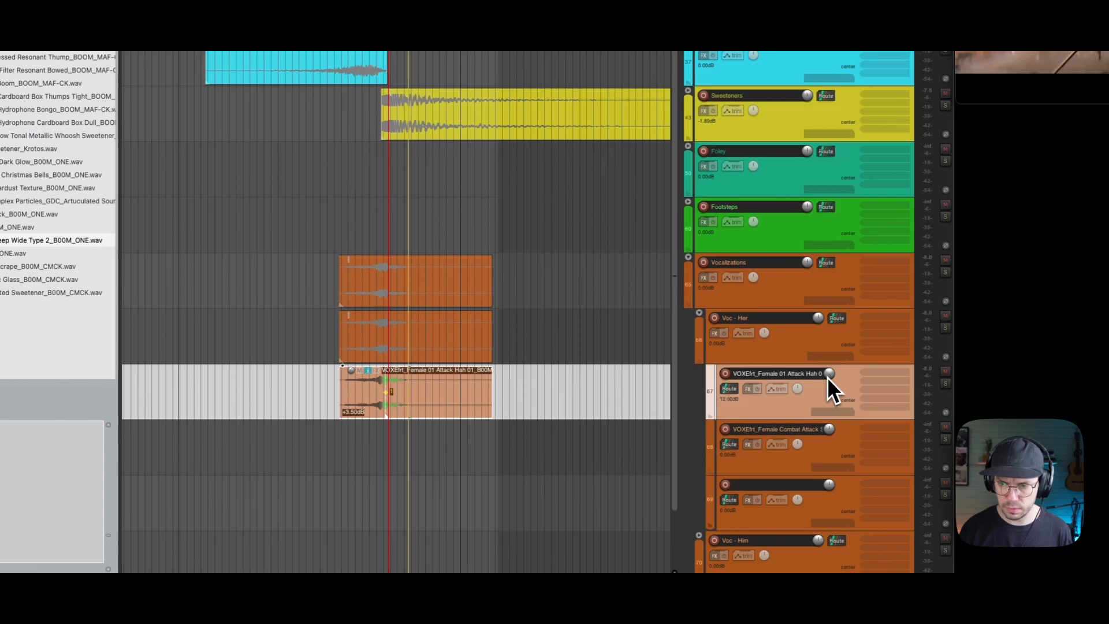
pyautogui.press('space')
pyautogui.click(270, 406)
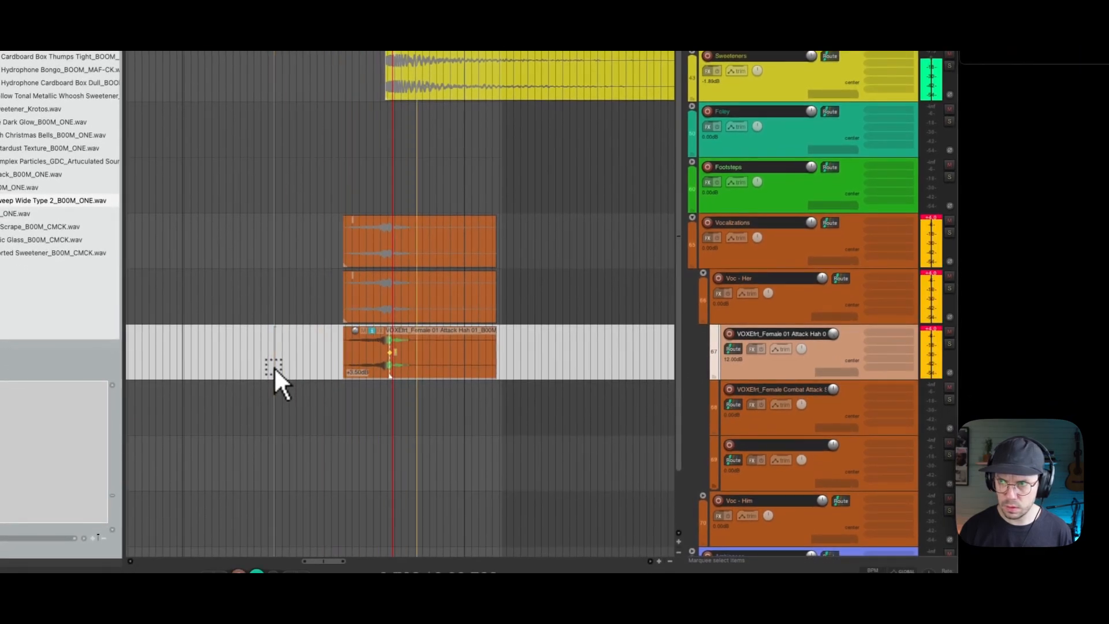
# Lower the VOXEfrt_Female 01 Attack Hah track volume to 7.80 dB and audition it in the full mix.
pyautogui.press('space')
pyautogui.moveTo(831, 334); pyautogui.dragTo(831, 335)
pyautogui.moveTo(827, 438); pyautogui.dragTo(830, 439)
pyautogui.press('space')
pyautogui.press('space')
pyautogui.press('space')
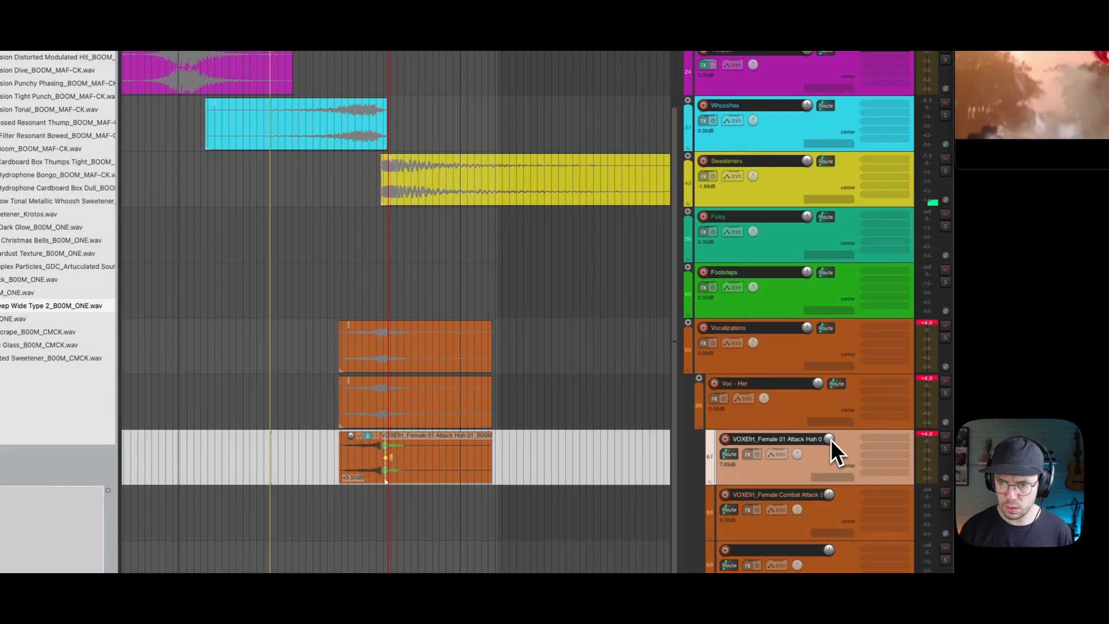
pyautogui.press('space')
# Expand the Sweeteners folder, shorten the crossfade on the flying hit's metal impact, and audition it.
pyautogui.doubleClick(749, 196)
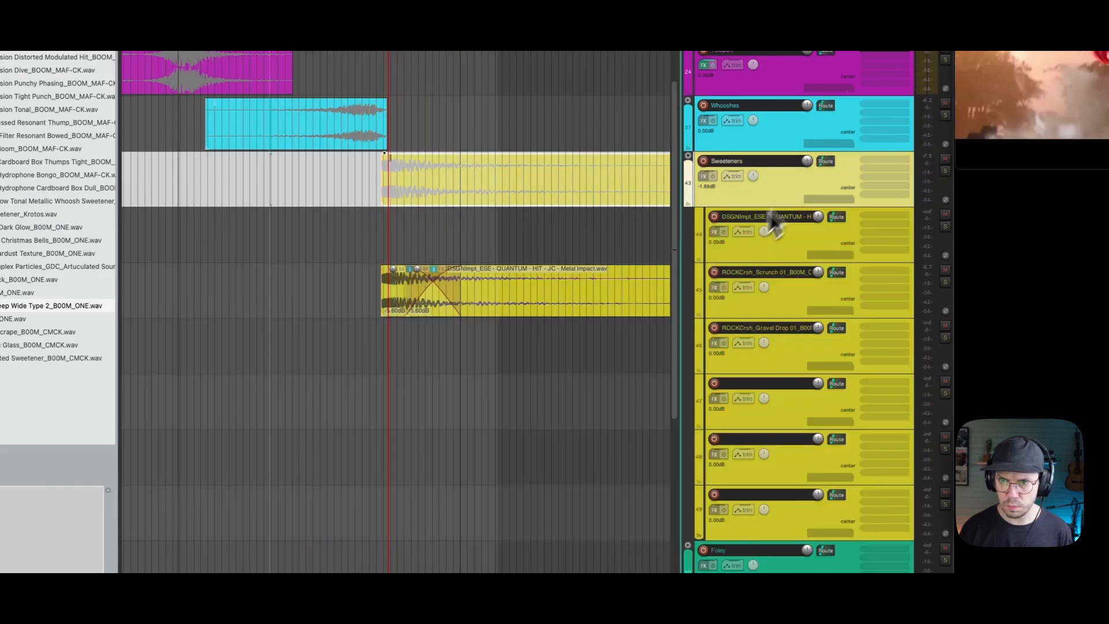
pyautogui.click(358, 290)
pyautogui.moveTo(478, 303); pyautogui.dragTo(488, 301)
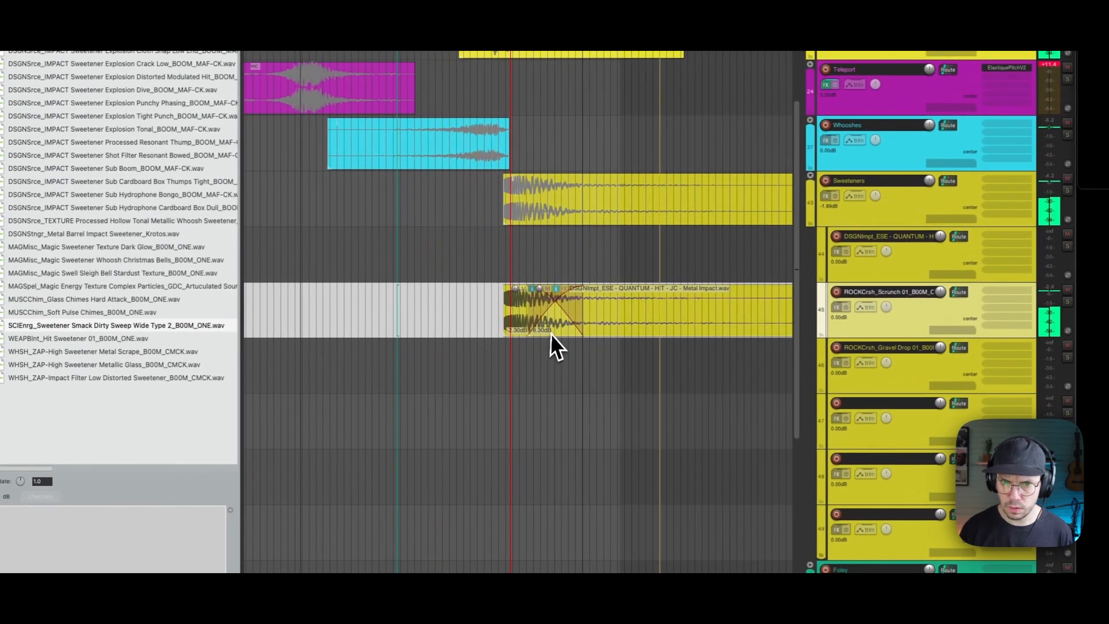
pyautogui.press('space')
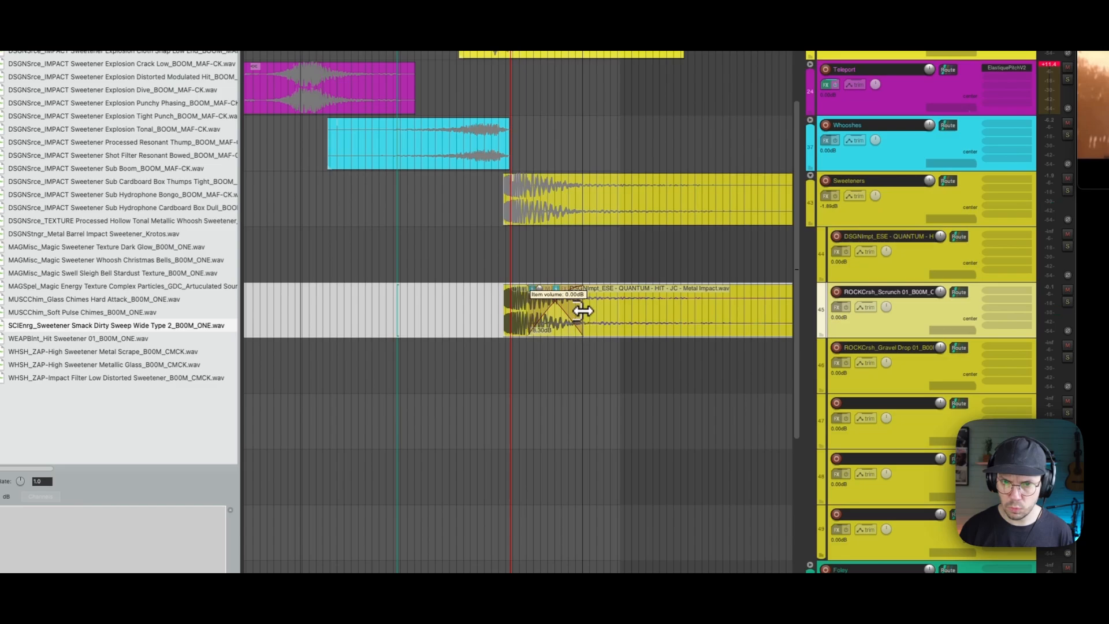
pyautogui.moveTo(583, 311); pyautogui.dragTo(559, 312)
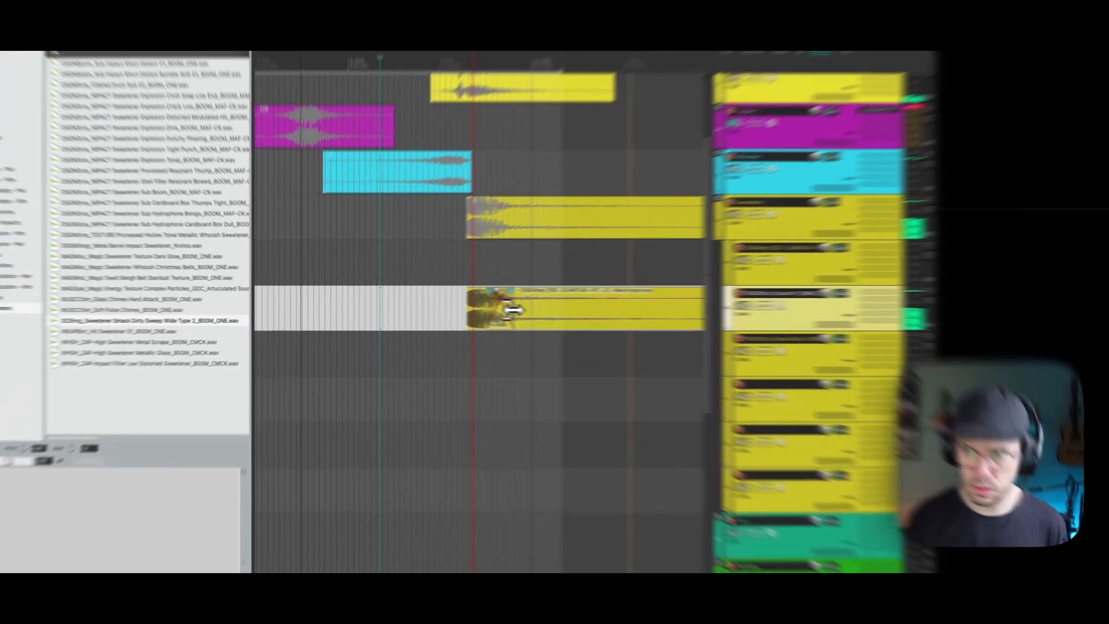
pyautogui.press('space')
# Collapse the Sweeteners folder and select the Vocalizations folder track.
pyautogui.moveTo(341, 97); pyautogui.dragTo(552, 63)
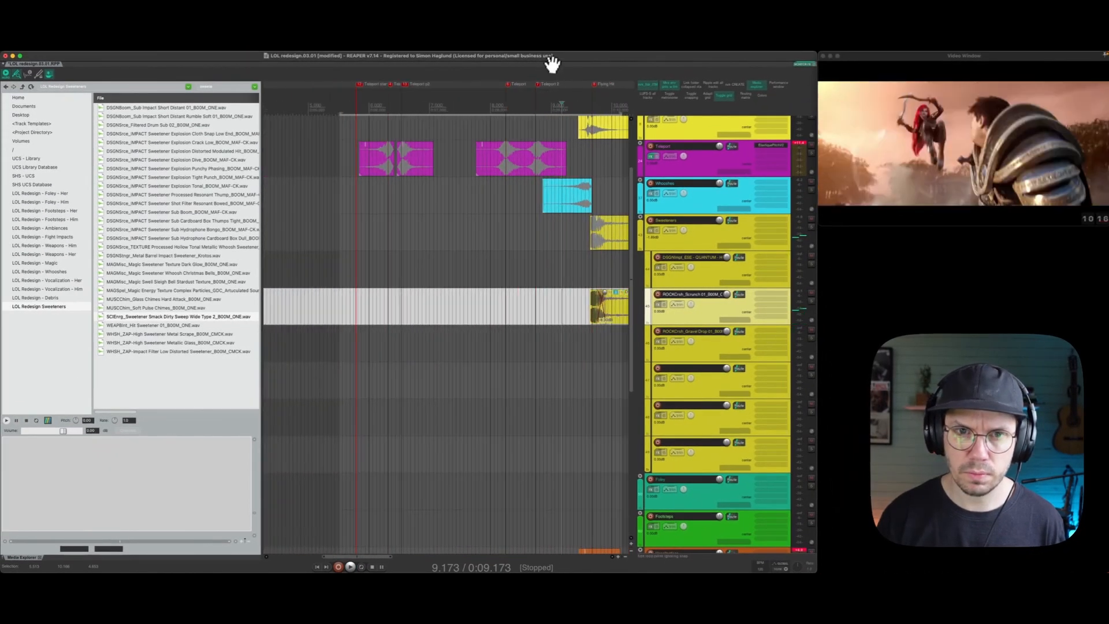
pyautogui.doubleClick(709, 244)
pyautogui.click(706, 347)
pyautogui.scroll(-2, 699, 351)
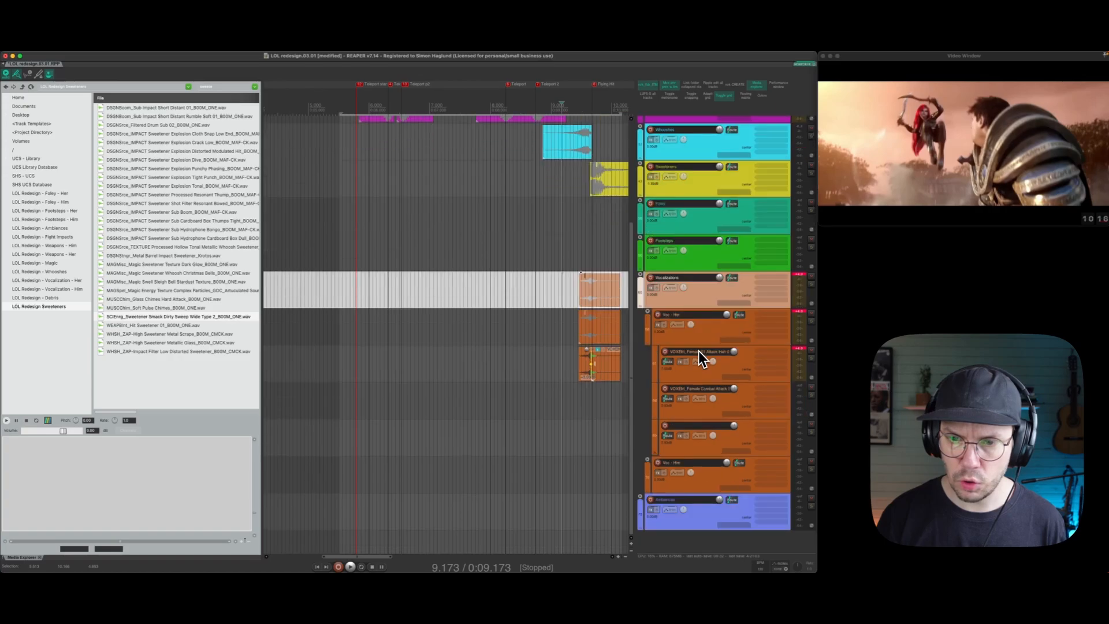
# Return to the project start and audition the opening between the Landing and Bullet cut markers.
pyautogui.moveTo(347, 92); pyautogui.dragTo(589, 77)
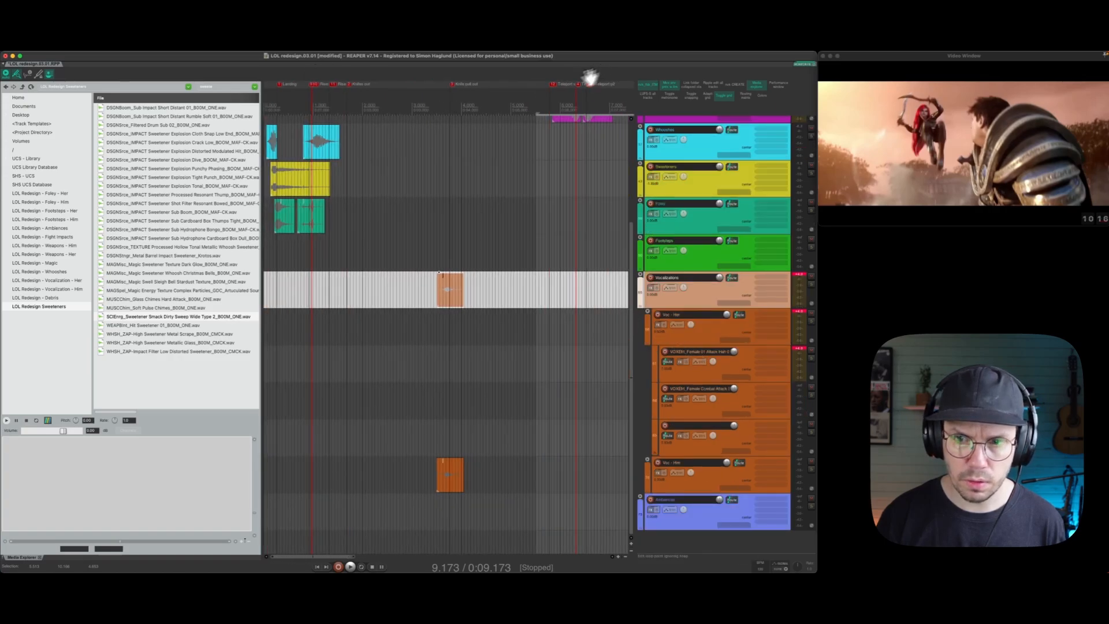
pyautogui.moveTo(327, 105); pyautogui.dragTo(287, 102)
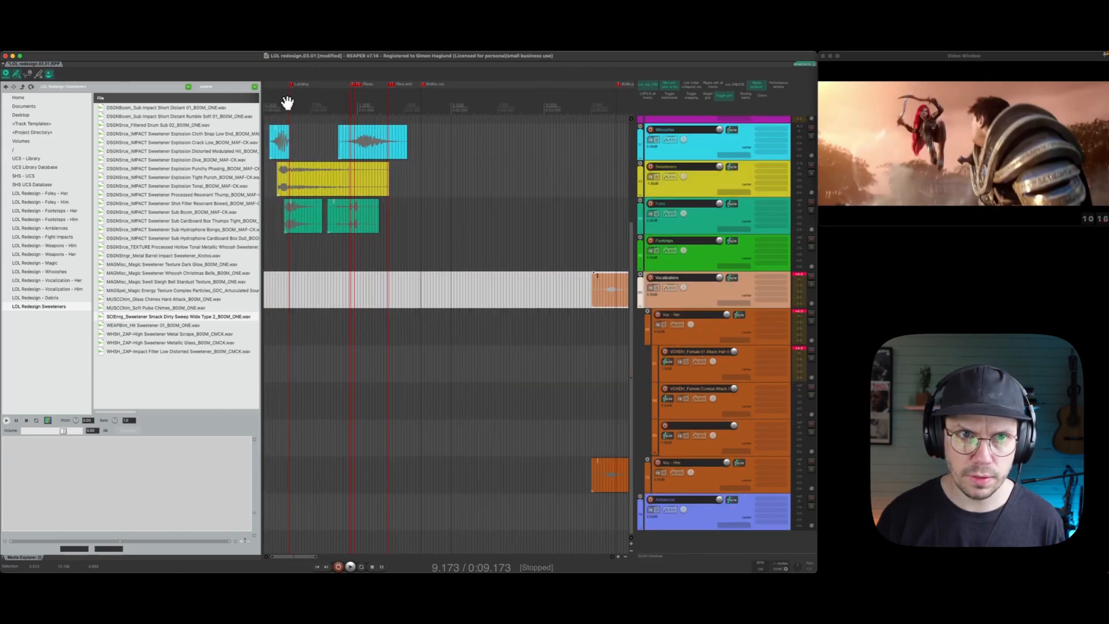
pyautogui.click(266, 143)
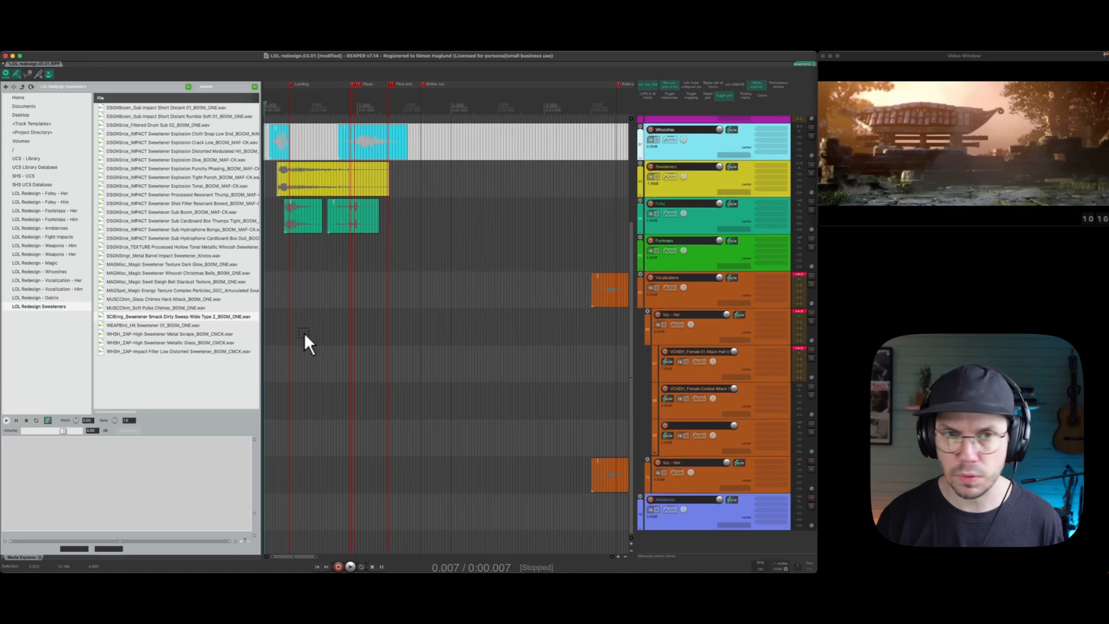
pyautogui.click(424, 292)
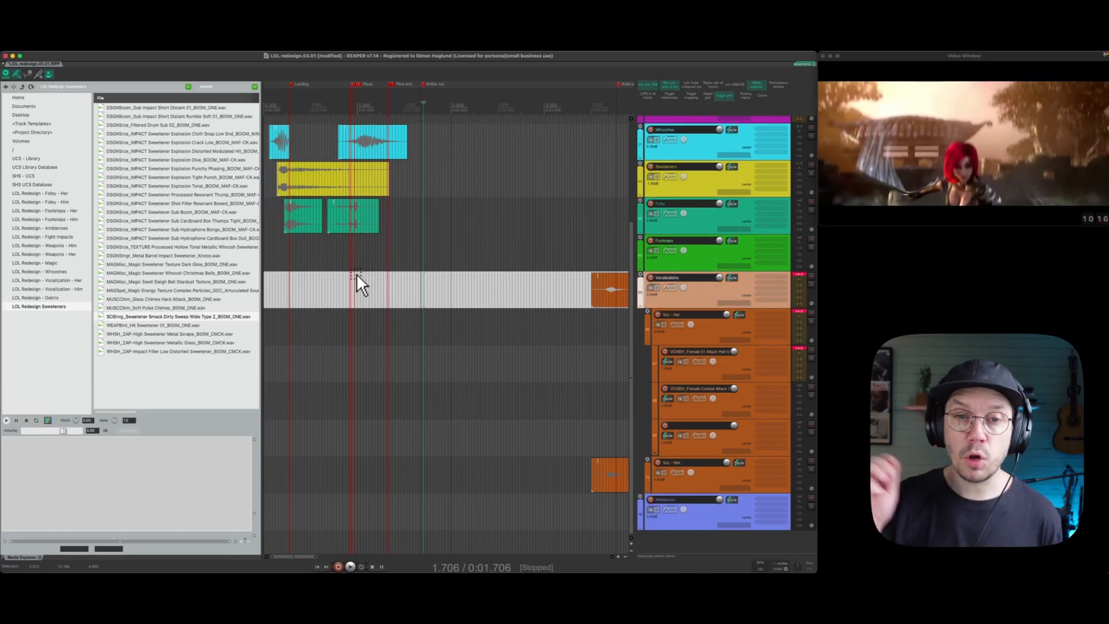
pyautogui.click(409, 366)
pyautogui.click(362, 358)
pyautogui.press('space')
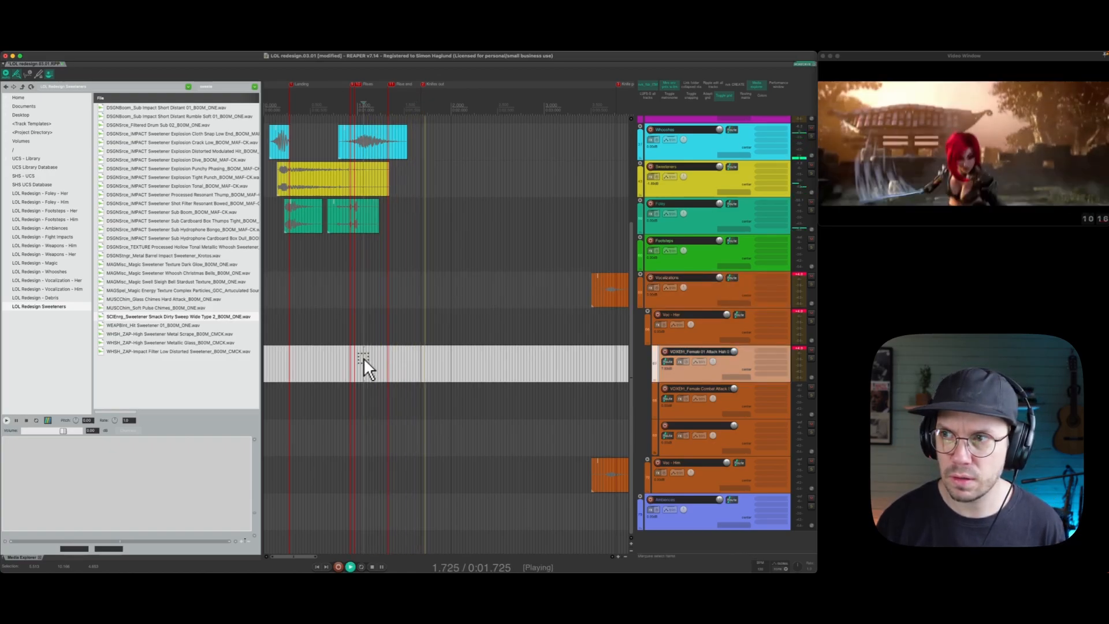
pyautogui.press('space')
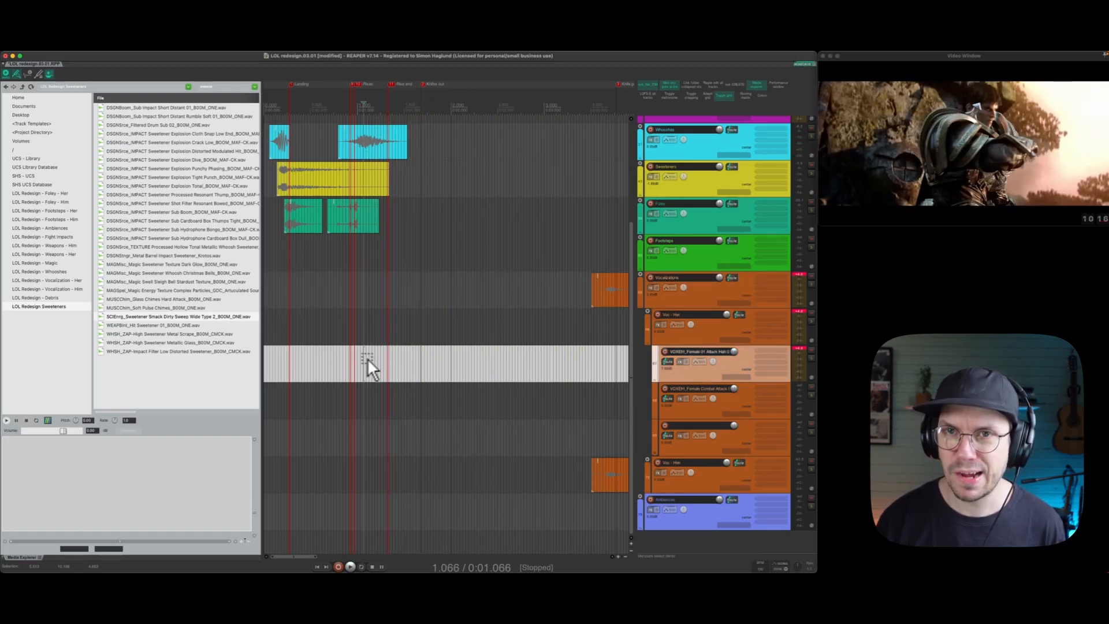
# Add a named marker at 1.997 s, just before the 2-second point in the opening shot.
pyautogui.click(448, 369)
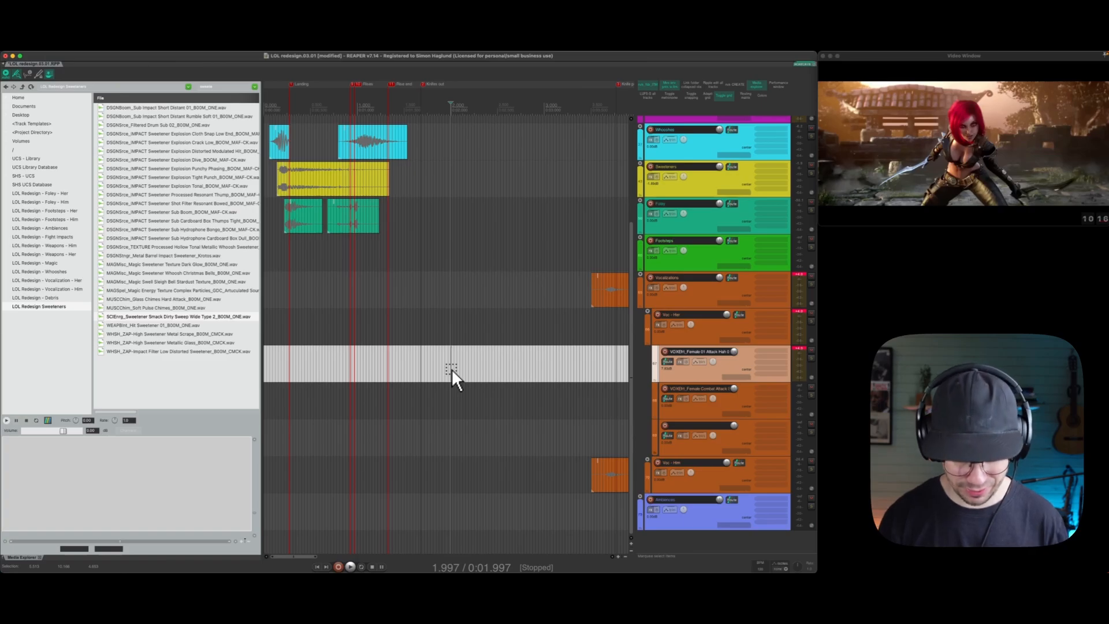
pyautogui.hotkey('shift', 'm')
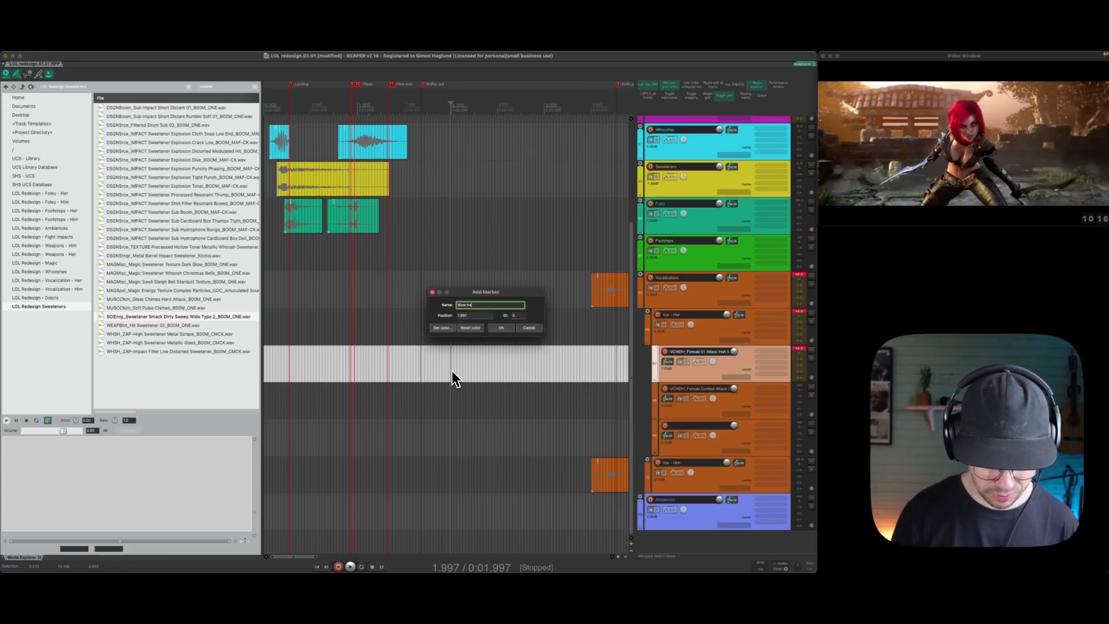
# Name the new marker "Blow her hair" and move it along the ruler to about 2.26 s.
pyautogui.write('Blow her hair')
pyautogui.press('Return')
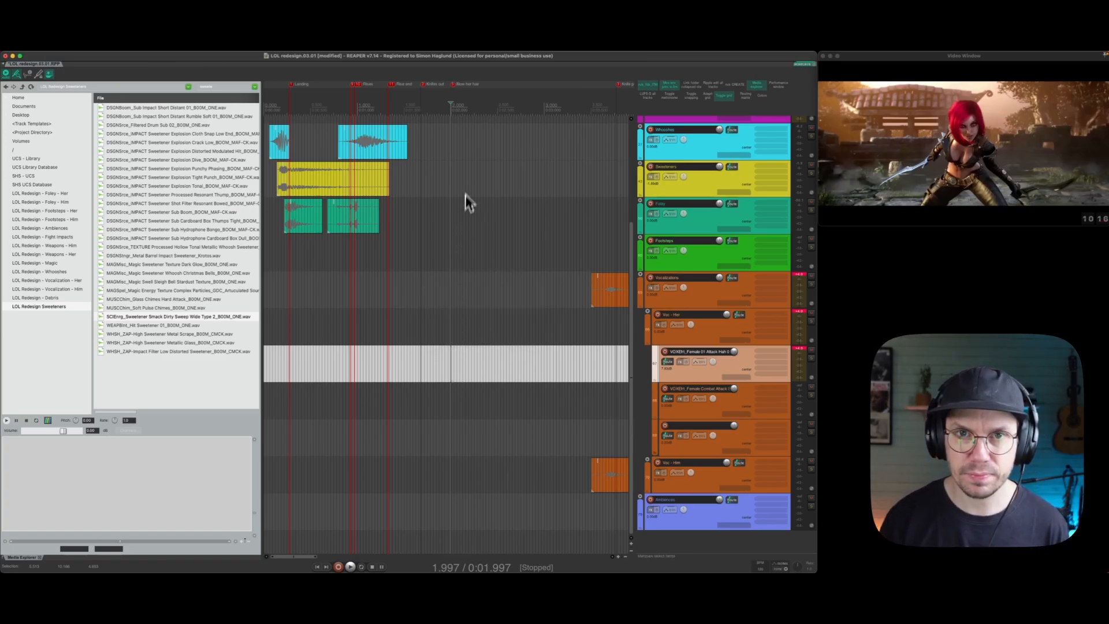
pyautogui.moveTo(454, 84); pyautogui.dragTo(478, 82)
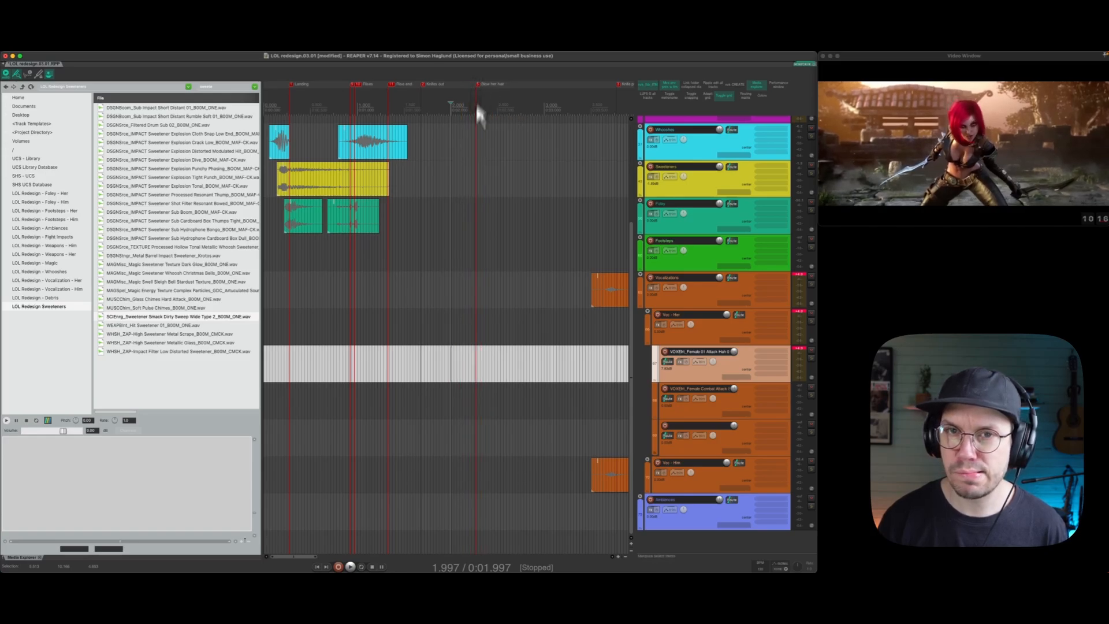
pyautogui.click(474, 347)
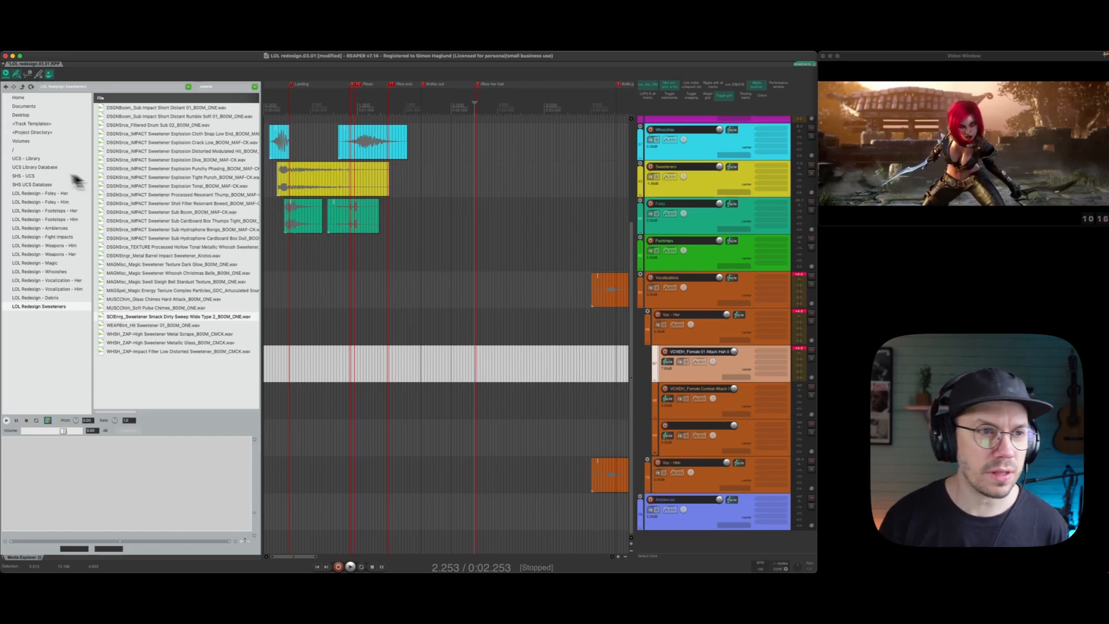
# Browse the LOL Redesign - Vocalization - Her folder in the Media Explorer and clear the search filter.
pyautogui.click(46, 194)
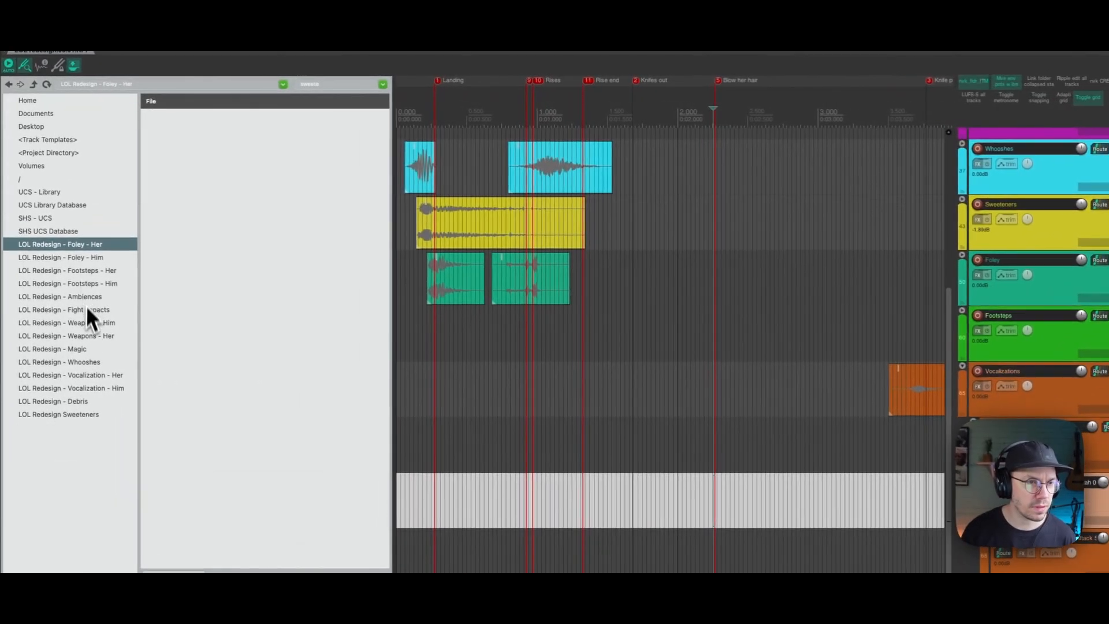
pyautogui.click(91, 379)
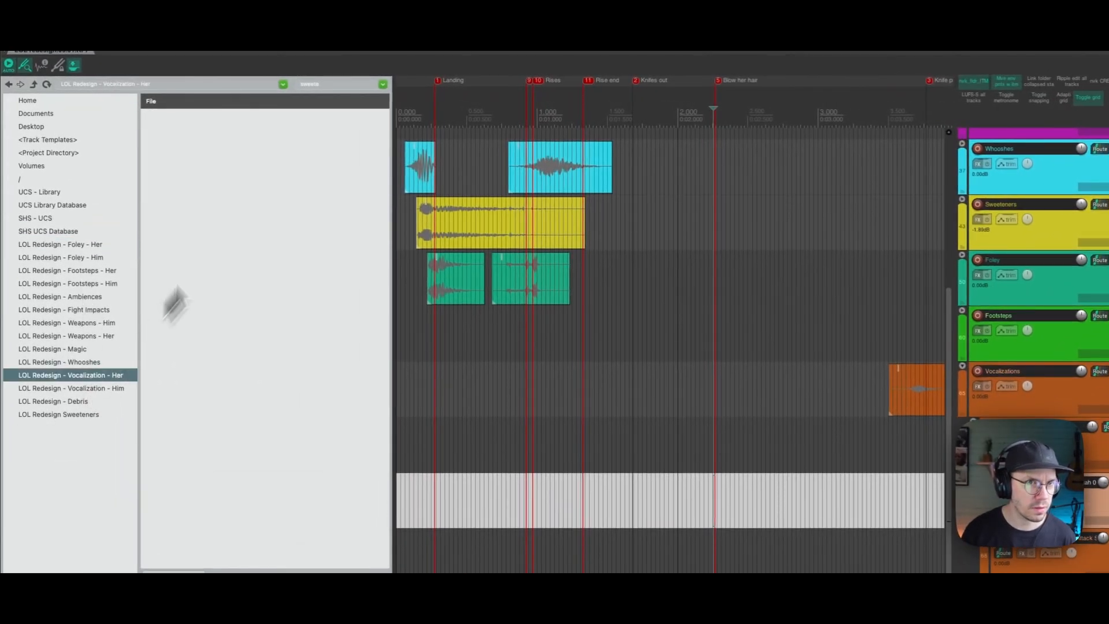
pyautogui.press('BackSpace')
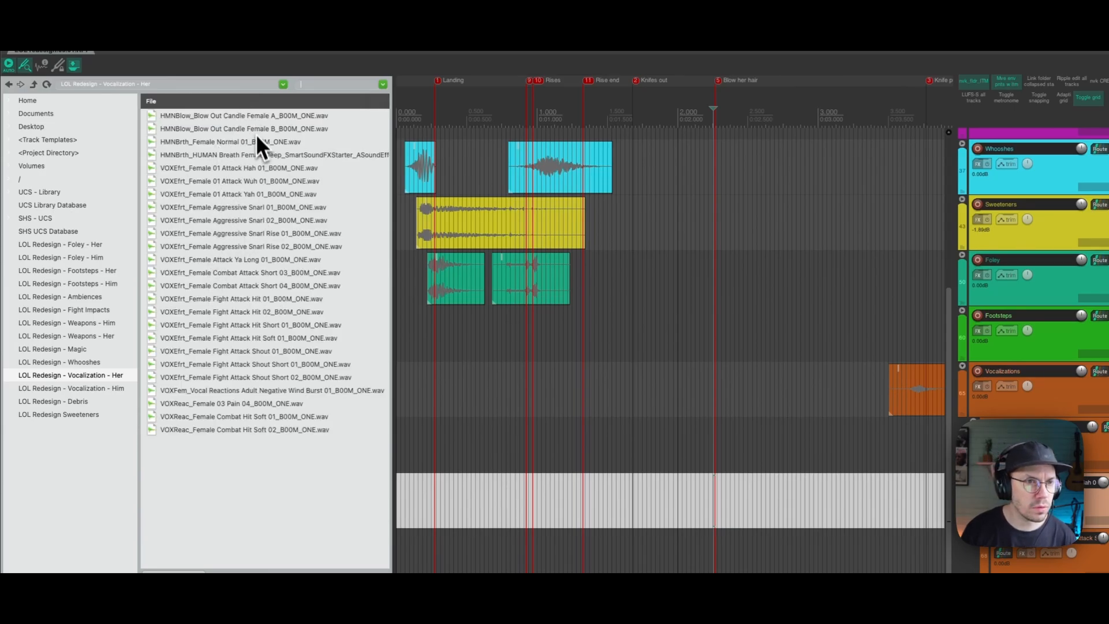
# Audition both Blow Out Candle Female recordings, sampling several of the separate breaths in version B.
pyautogui.click(254, 116)
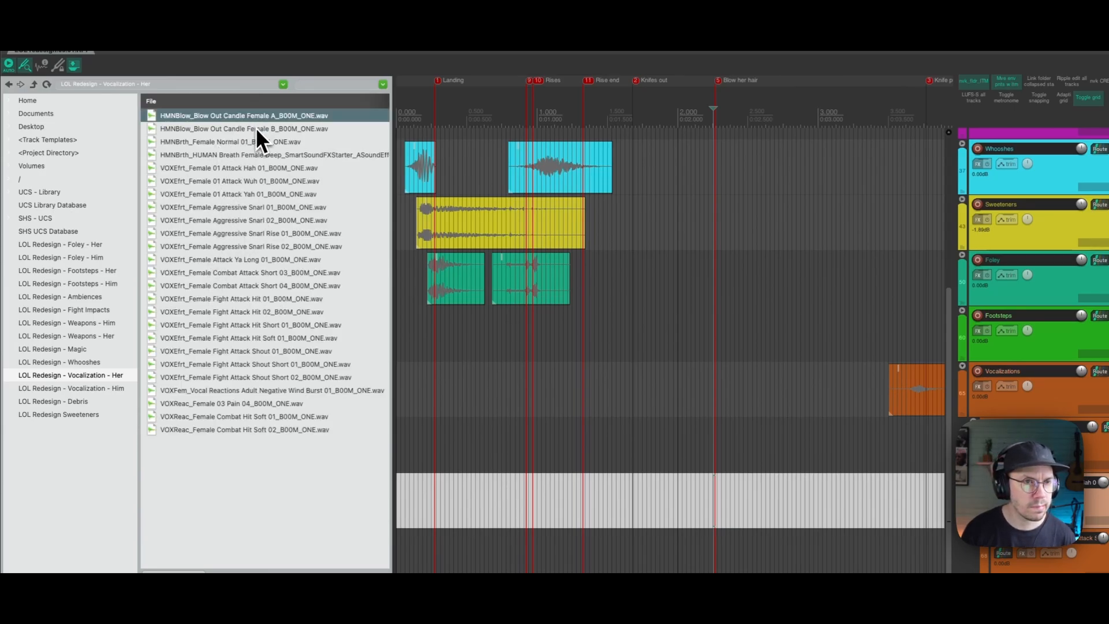
pyautogui.click(255, 128)
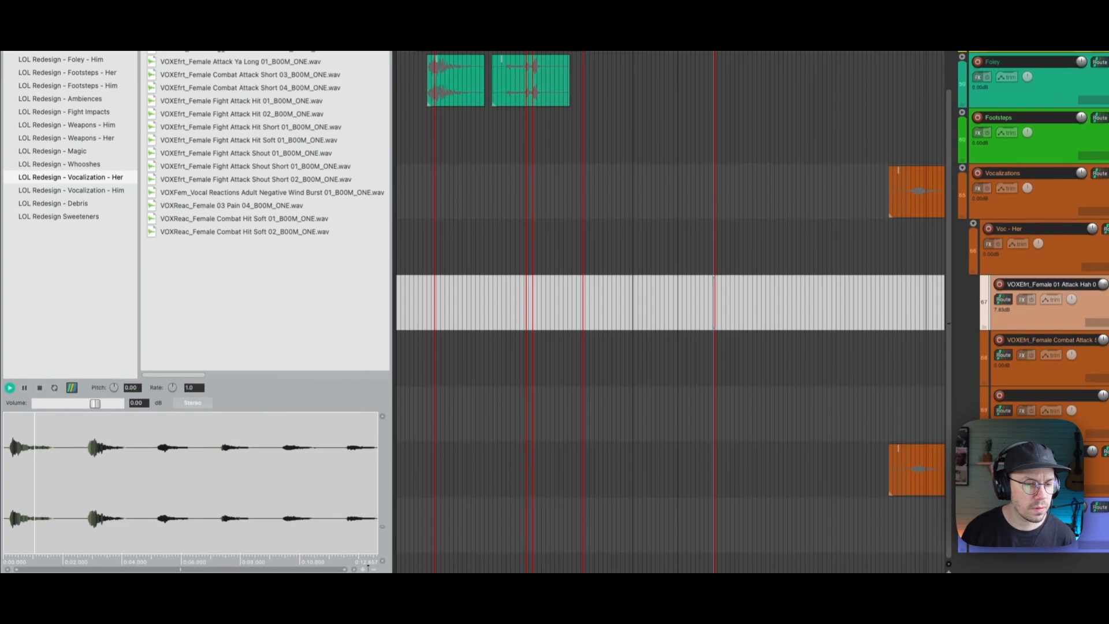
pyautogui.click(163, 441)
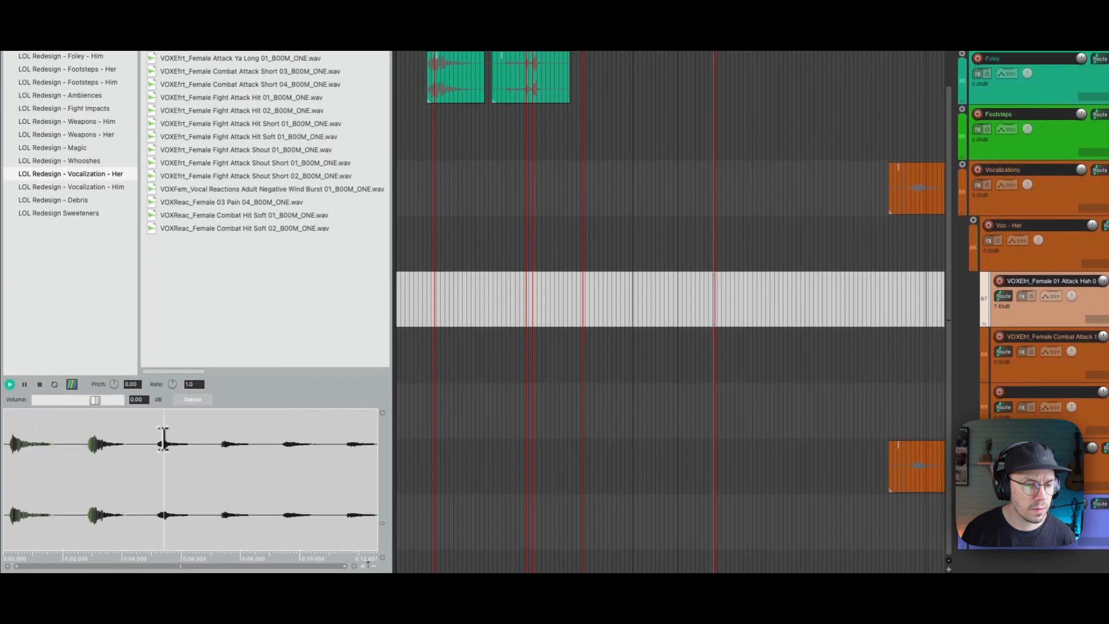
pyautogui.click(221, 451)
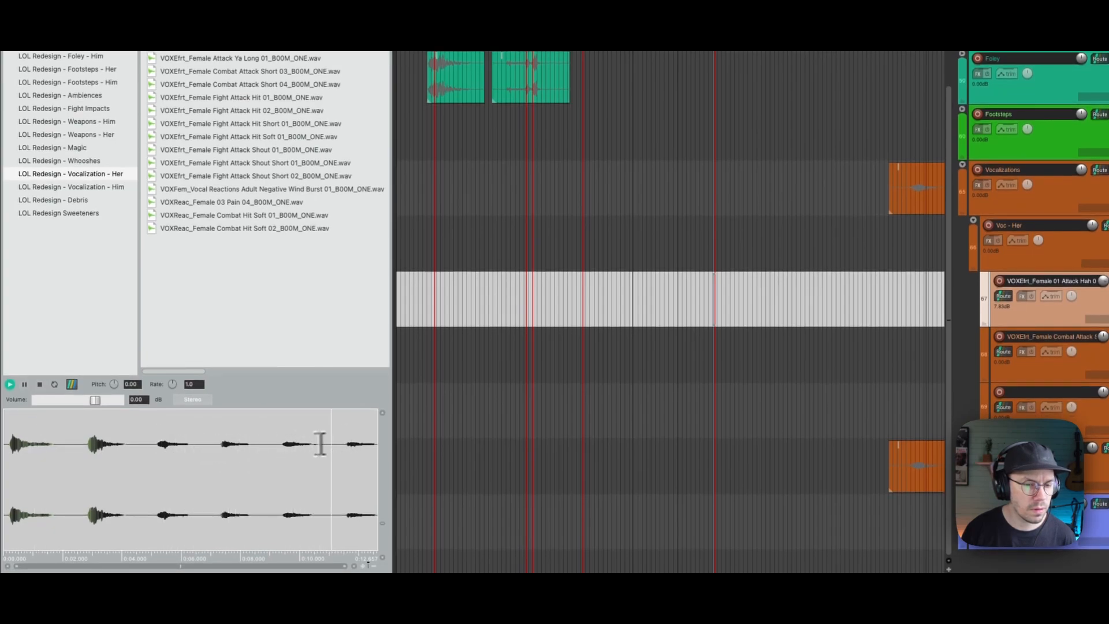
# Insert the last breath of Blow Out Candle Female B on the Female 01 Attack Hah track, shift it towards the Blow her hair marker and play it.
pyautogui.moveTo(342, 446); pyautogui.dragTo(635, 303)
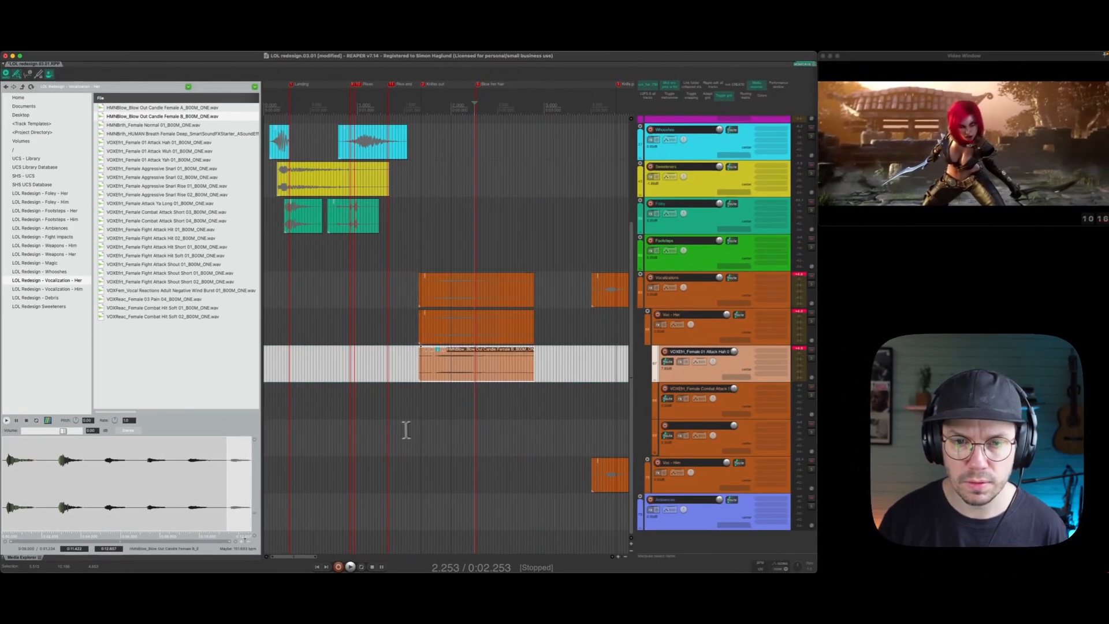
pyautogui.moveTo(446, 368); pyautogui.dragTo(470, 362)
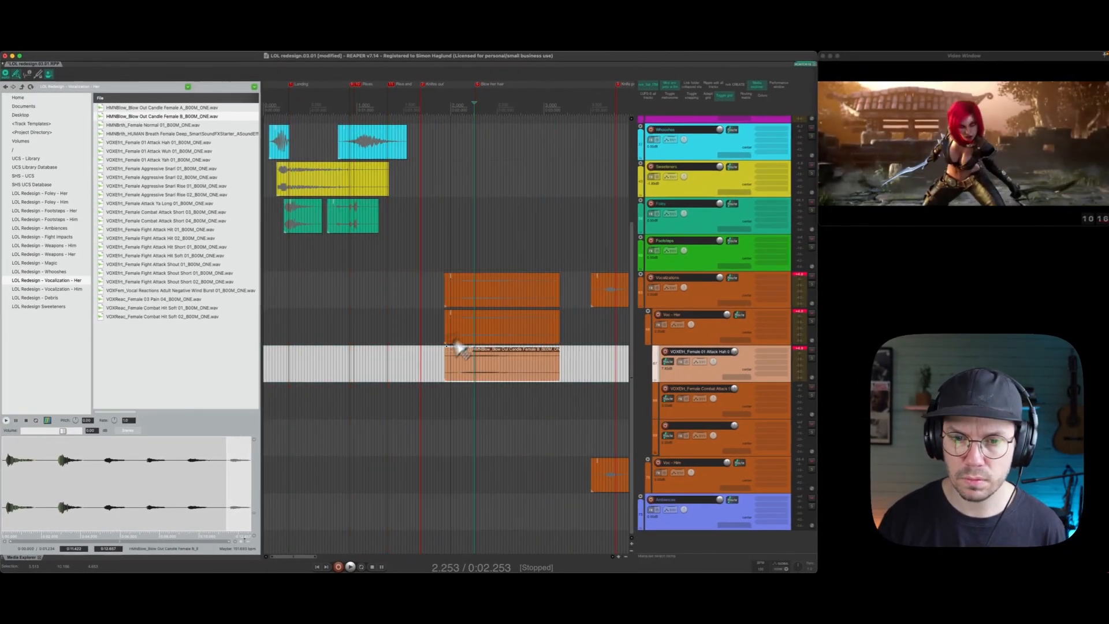
pyautogui.click(431, 376)
pyautogui.press('space')
pyautogui.click(480, 355)
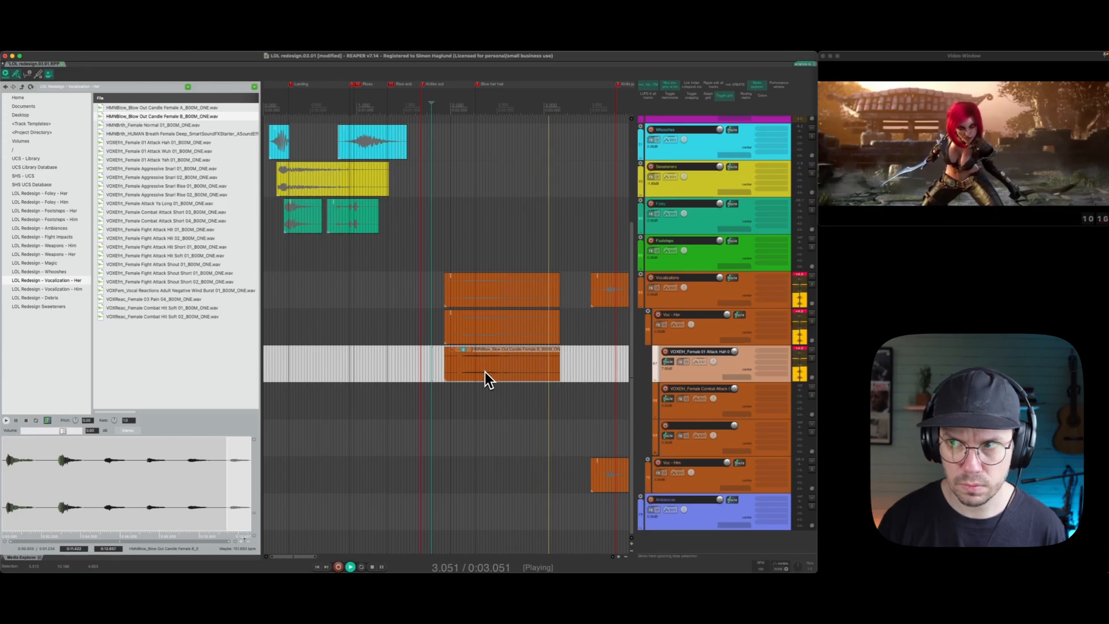
pyautogui.press('space')
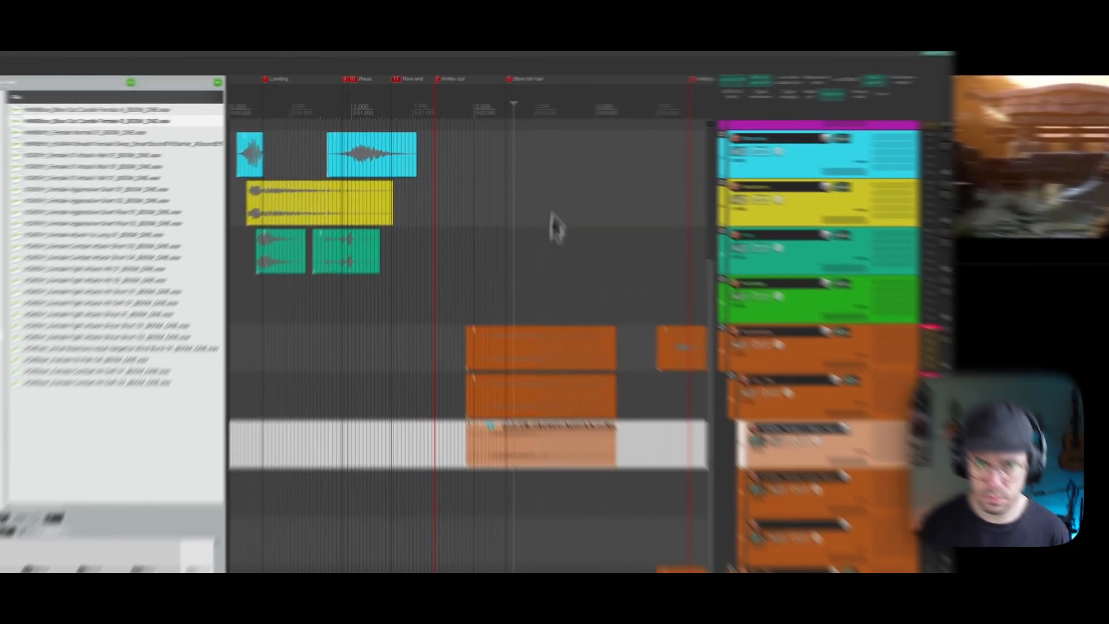
# Split the blow clip just after the Blow her hair marker and delete a short section from its middle.
pyautogui.moveTo(506, 179); pyautogui.dragTo(488, 114)
pyautogui.moveTo(557, 91); pyautogui.dragTo(626, 52)
pyautogui.press('s')
pyautogui.press('s')
pyautogui.press('Delete')
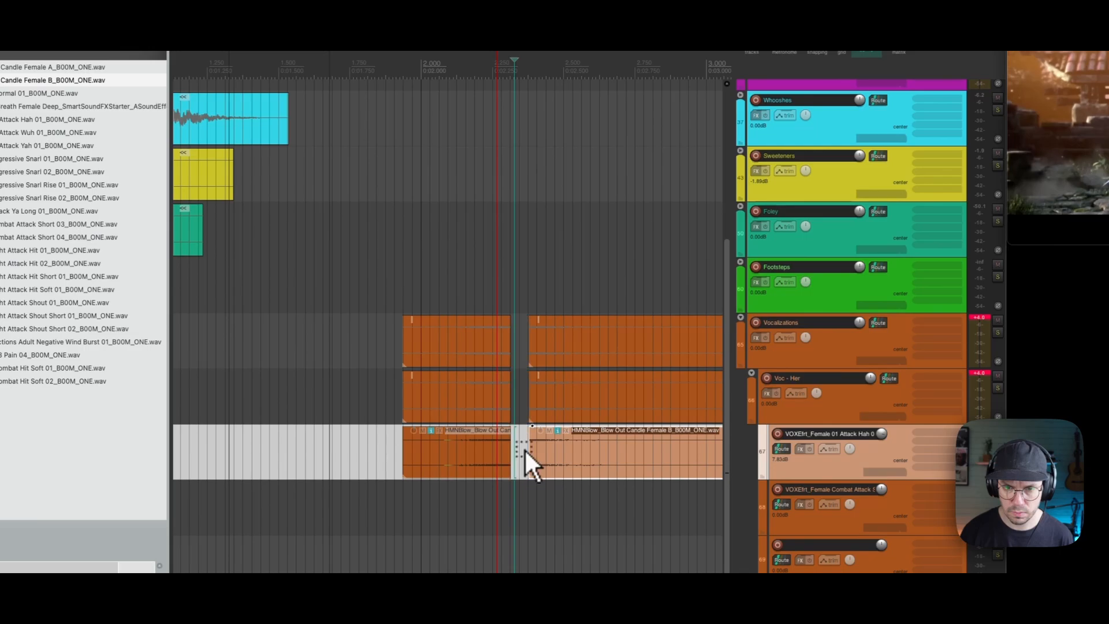
# Trim away the start of the first blow piece and slide it later so it crossfades into the second piece.
pyautogui.click(517, 450)
pyautogui.press('s')
pyautogui.press('Delete')
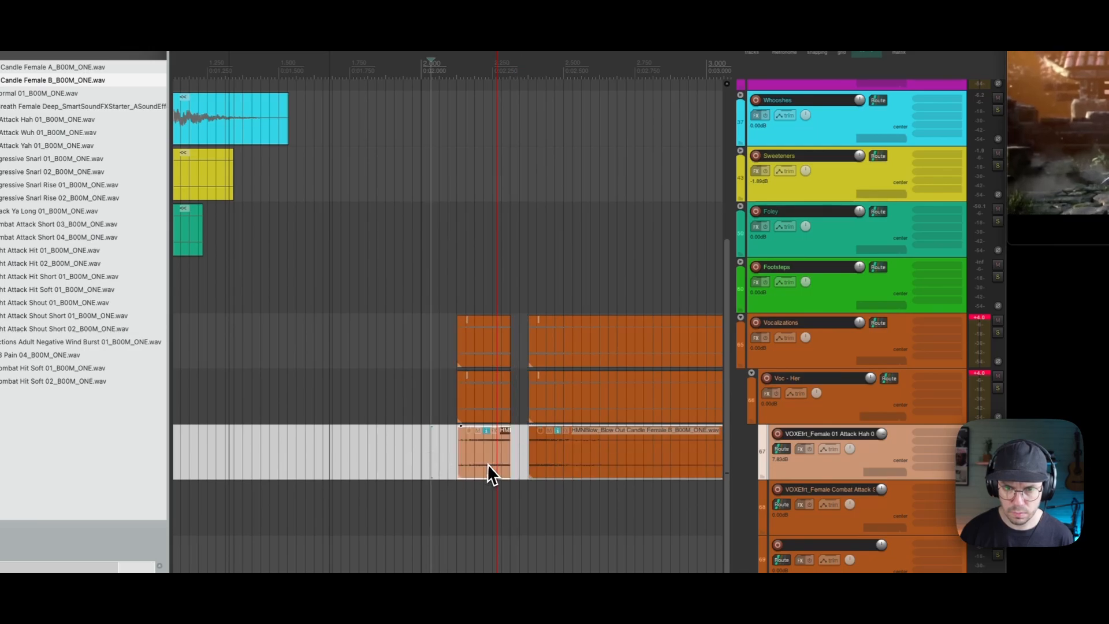
pyautogui.moveTo(490, 464); pyautogui.dragTo(515, 462)
pyautogui.click(444, 462)
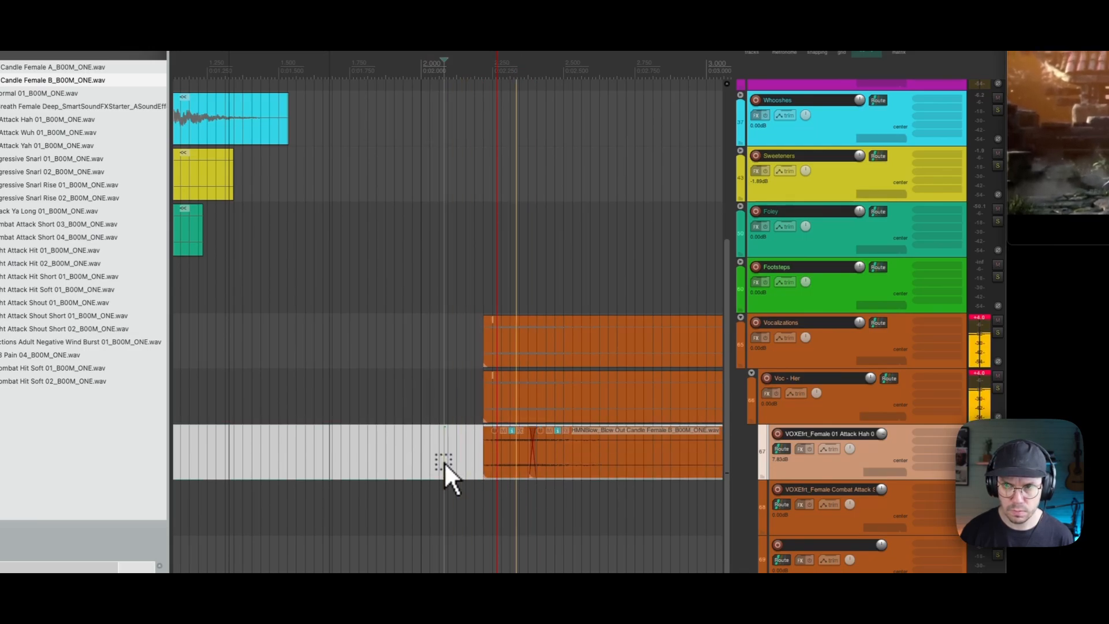
# Remove the excess tail of the second blow piece and give its end a fade-out of about 0.118 s.
pyautogui.press('s')
pyautogui.press('Delete')
pyautogui.click(647, 459)
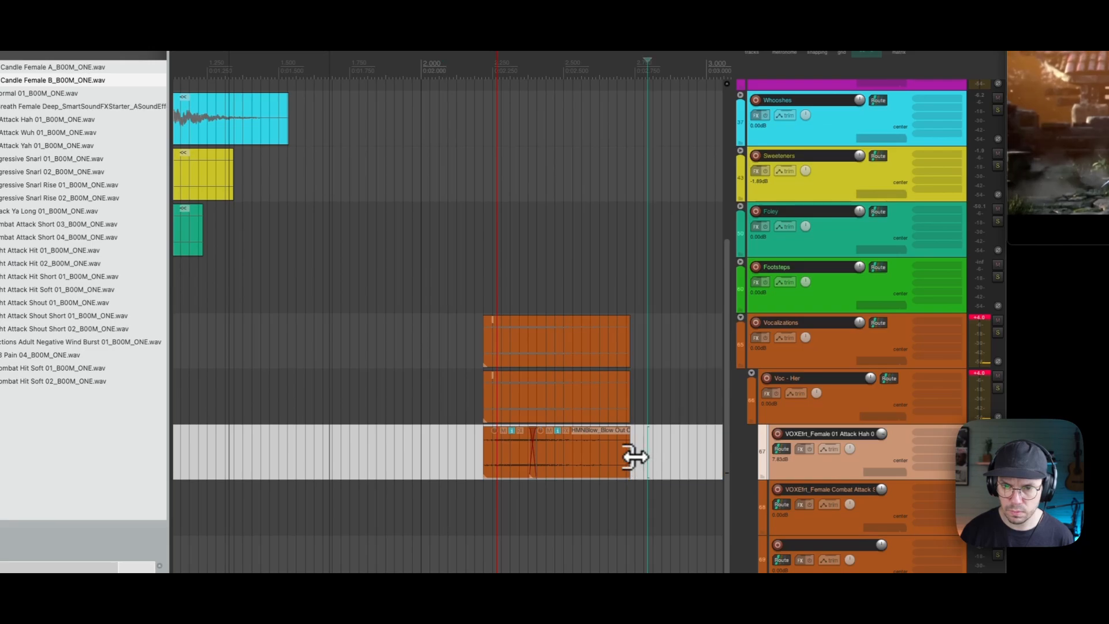
pyautogui.moveTo(630, 458); pyautogui.dragTo(554, 435)
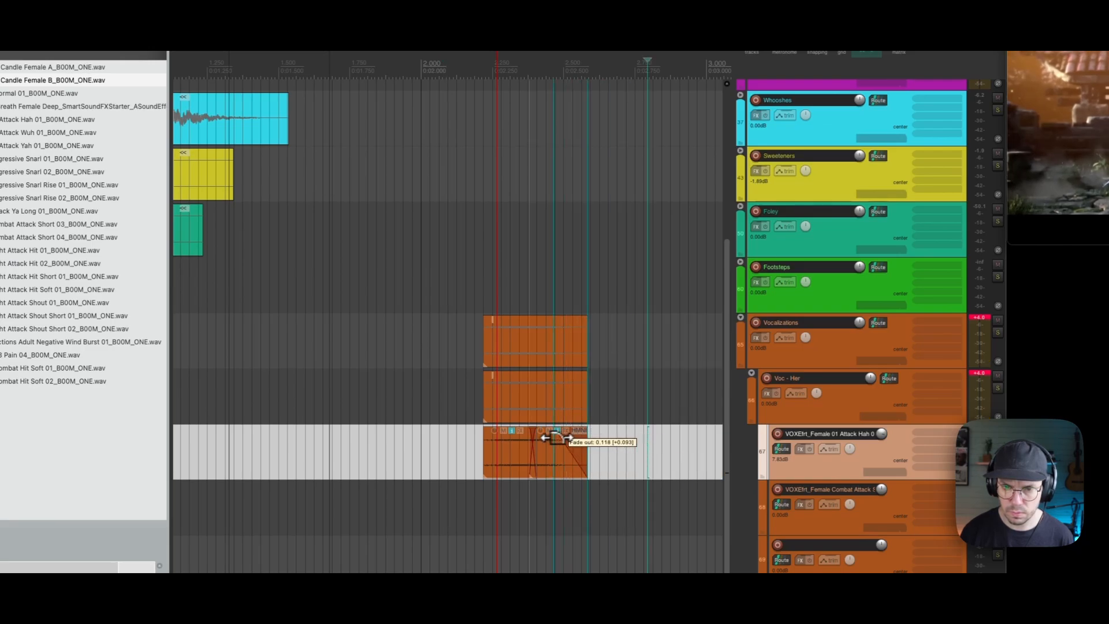
# Extend the end of the second blow piece slightly and play the edit against the video.
pyautogui.click(471, 438)
pyautogui.press('space')
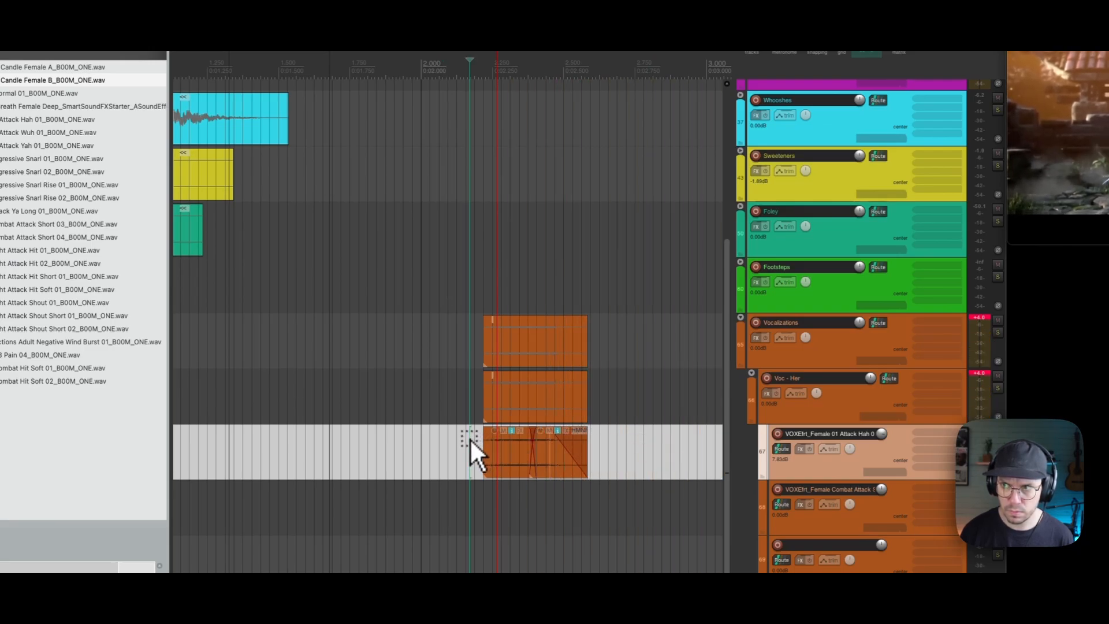
pyautogui.moveTo(587, 453); pyautogui.dragTo(605, 453)
pyautogui.click(423, 462)
pyautogui.press('space')
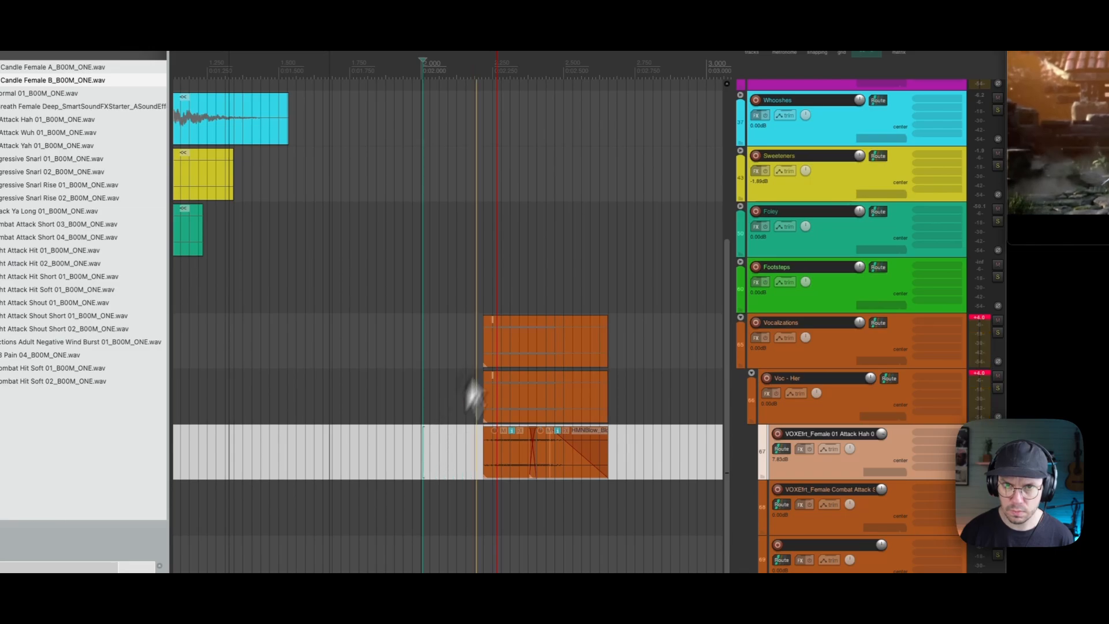
pyautogui.moveTo(551, 103); pyautogui.dragTo(502, 75)
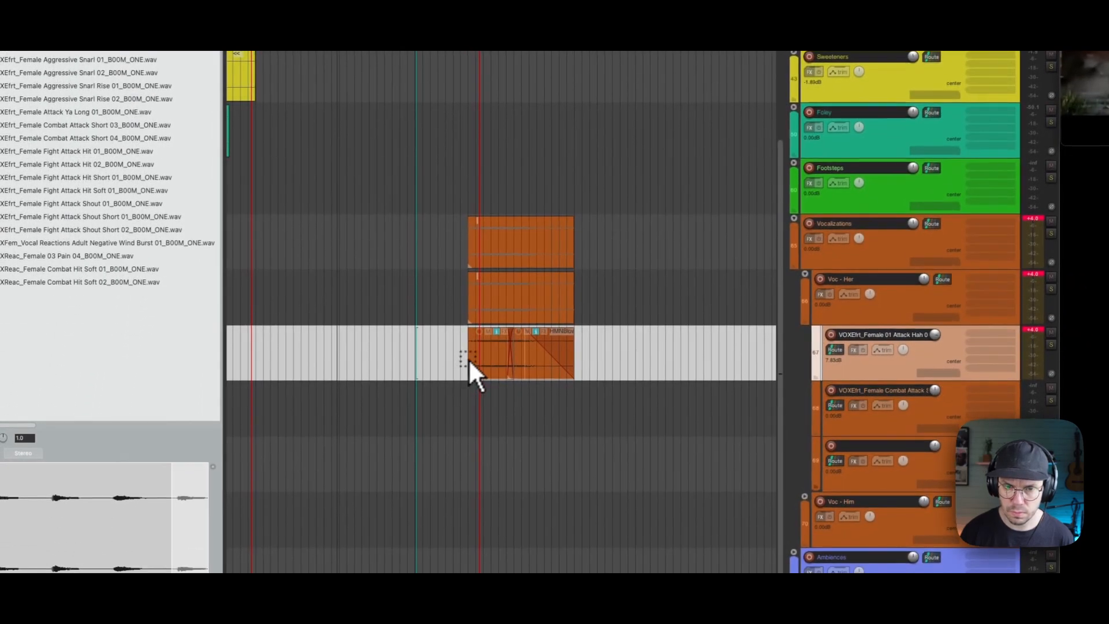
# Trim the start of the first blow piece slightly and replay both pieces.
pyautogui.moveTo(470, 356); pyautogui.dragTo(573, 357)
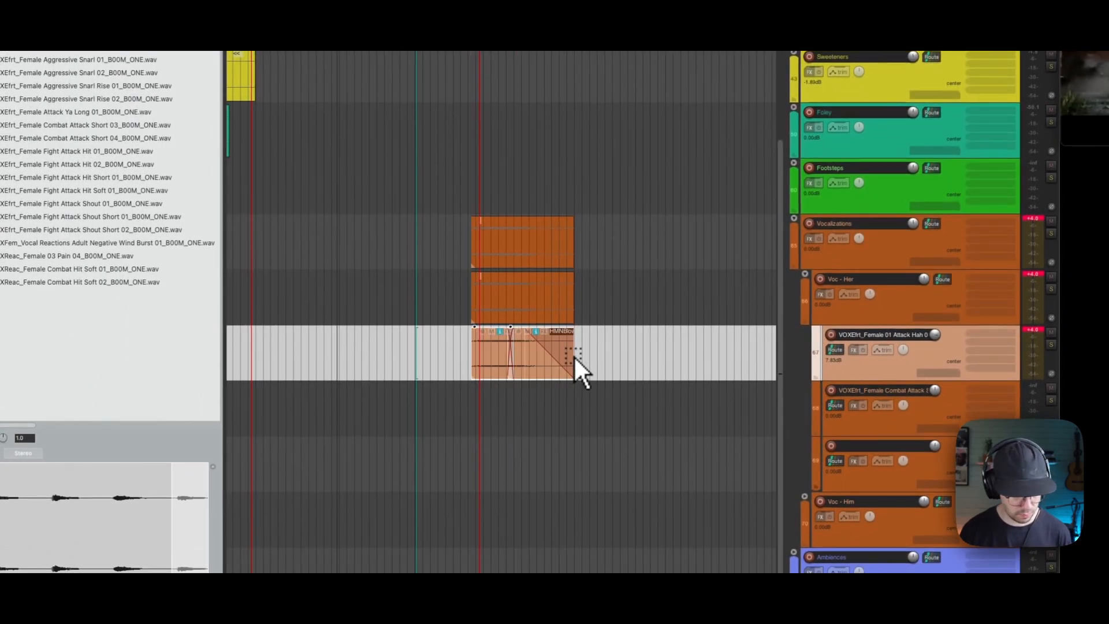
pyautogui.click(431, 342)
pyautogui.press('space')
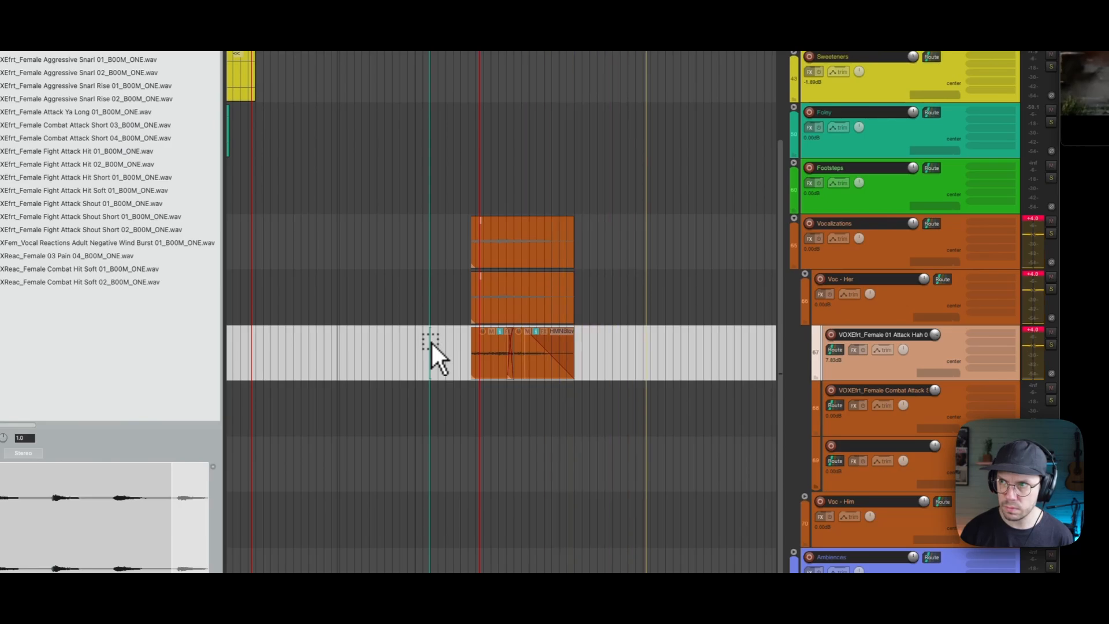
# Shift both blow pieces about 0.02 s later and check their timing against the video.
pyautogui.press('space')
pyautogui.moveTo(510, 364); pyautogui.dragTo(549, 366)
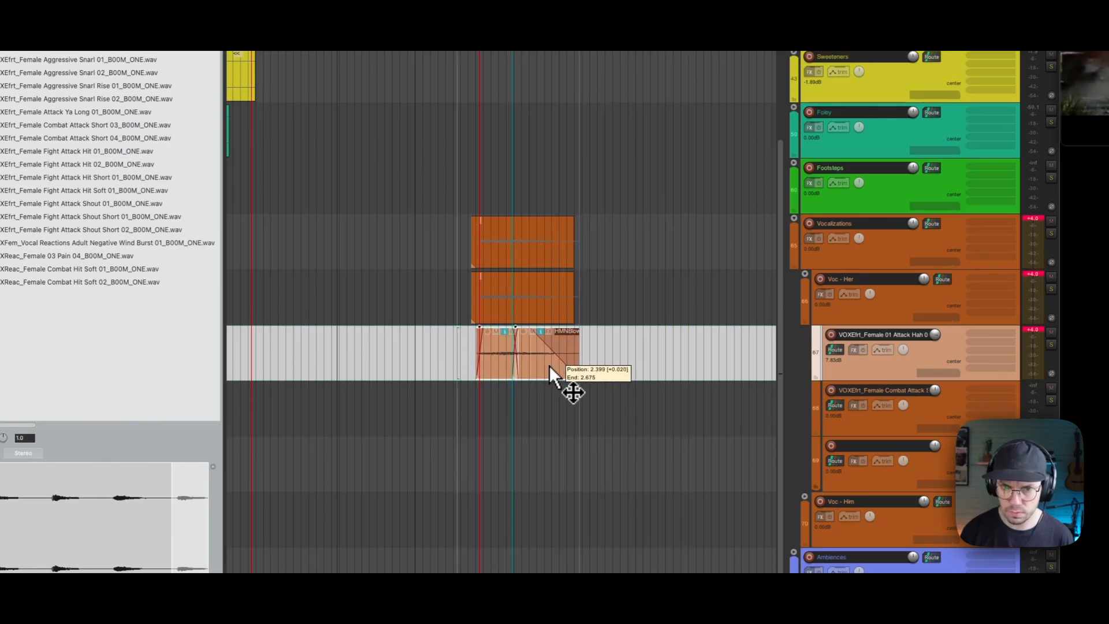
pyautogui.click(425, 359)
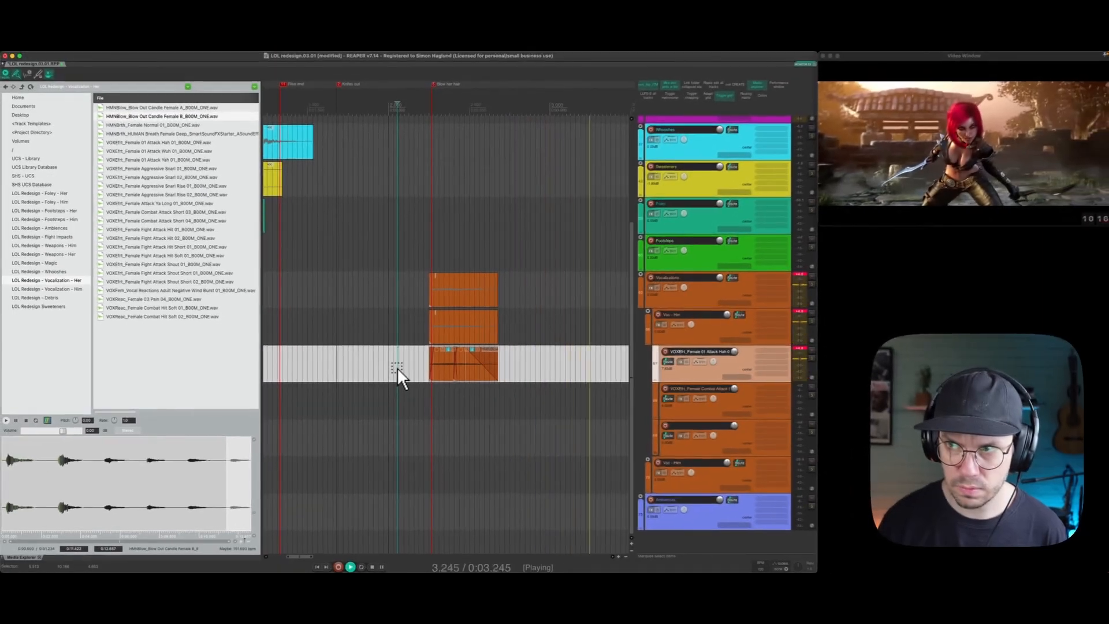
pyautogui.press('space')
pyautogui.press('space')
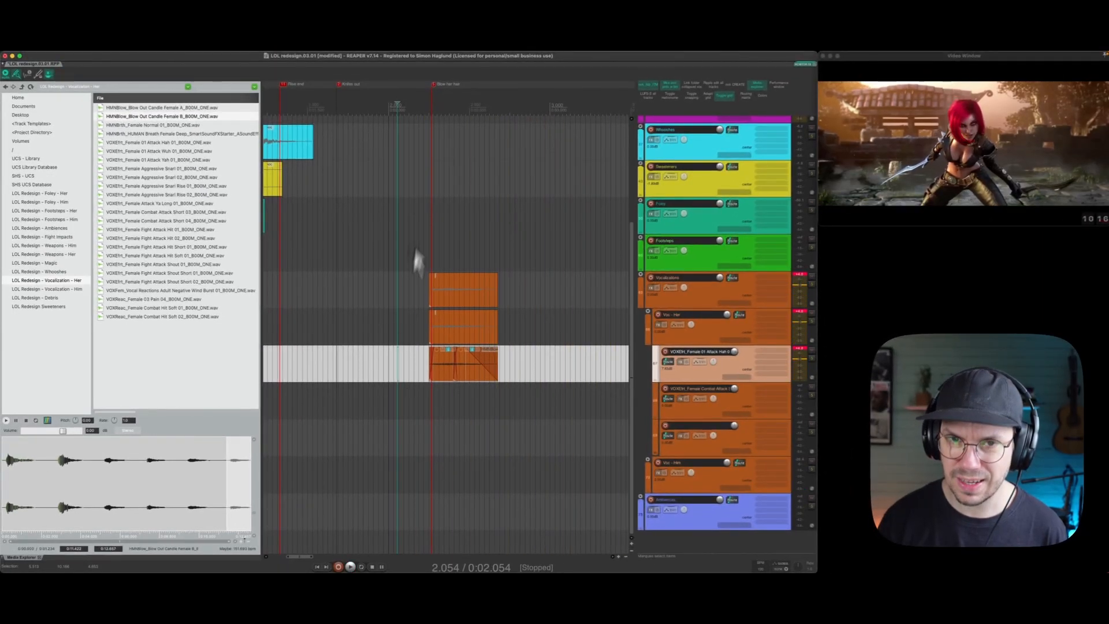
# Replay the hair-blow moment from just before the marker to check it within the wider timeline.
pyautogui.scroll(-8, 466, 89)
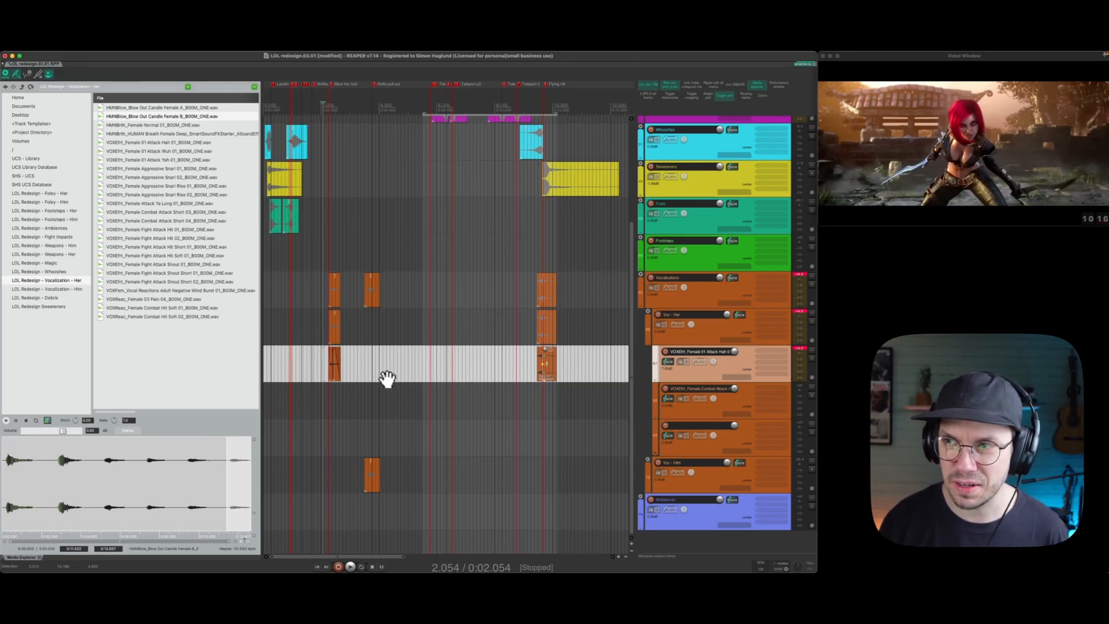
pyautogui.press('space')
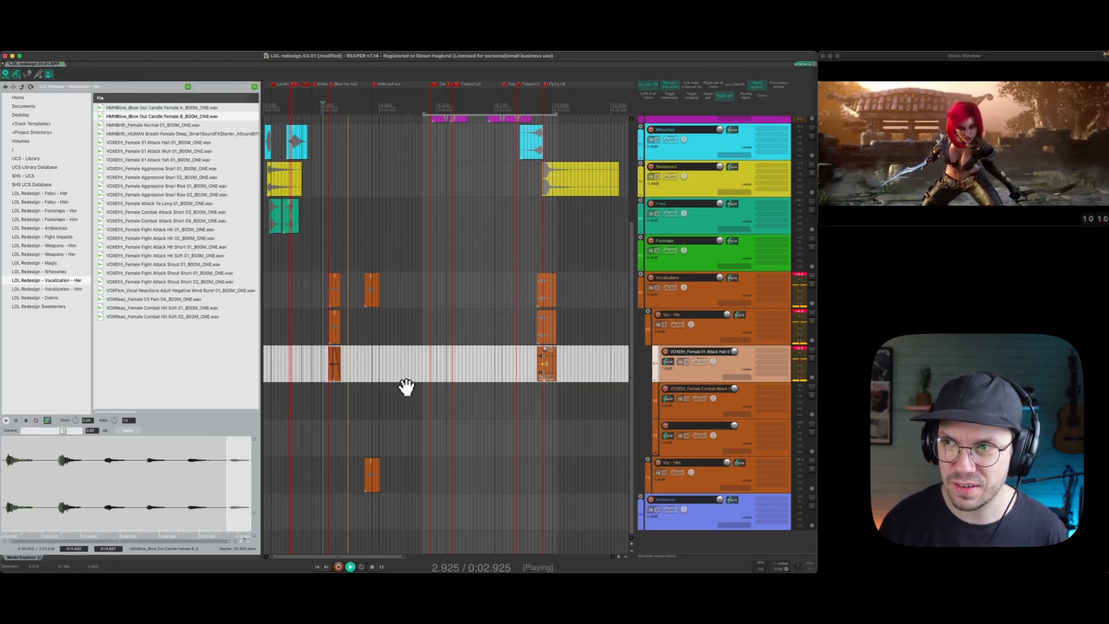
pyautogui.press('space')
pyautogui.press('space')
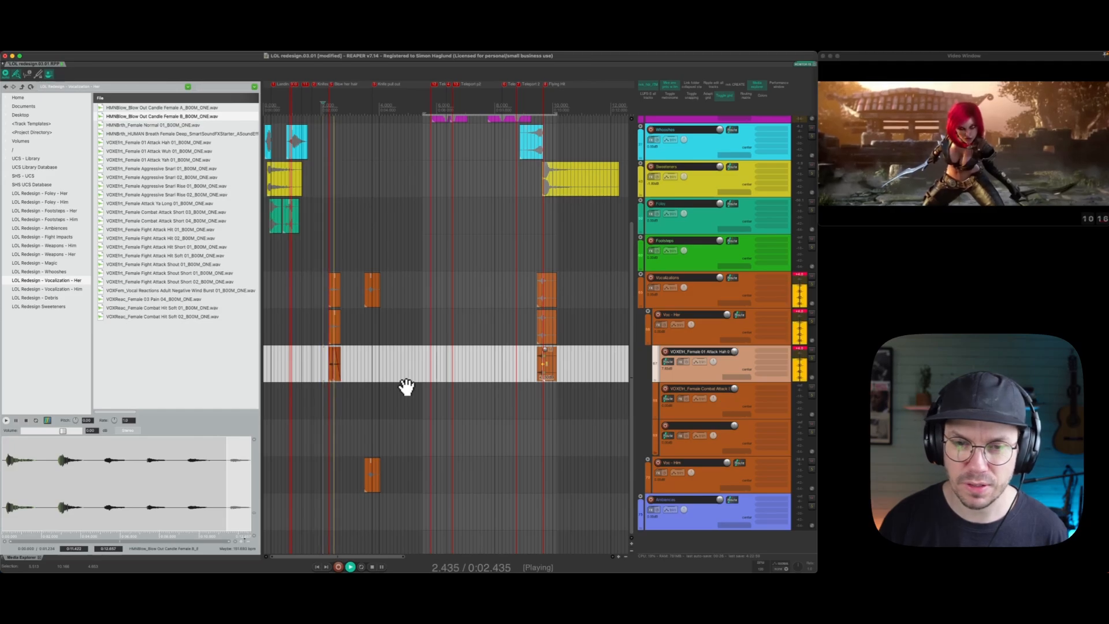
pyautogui.press('space')
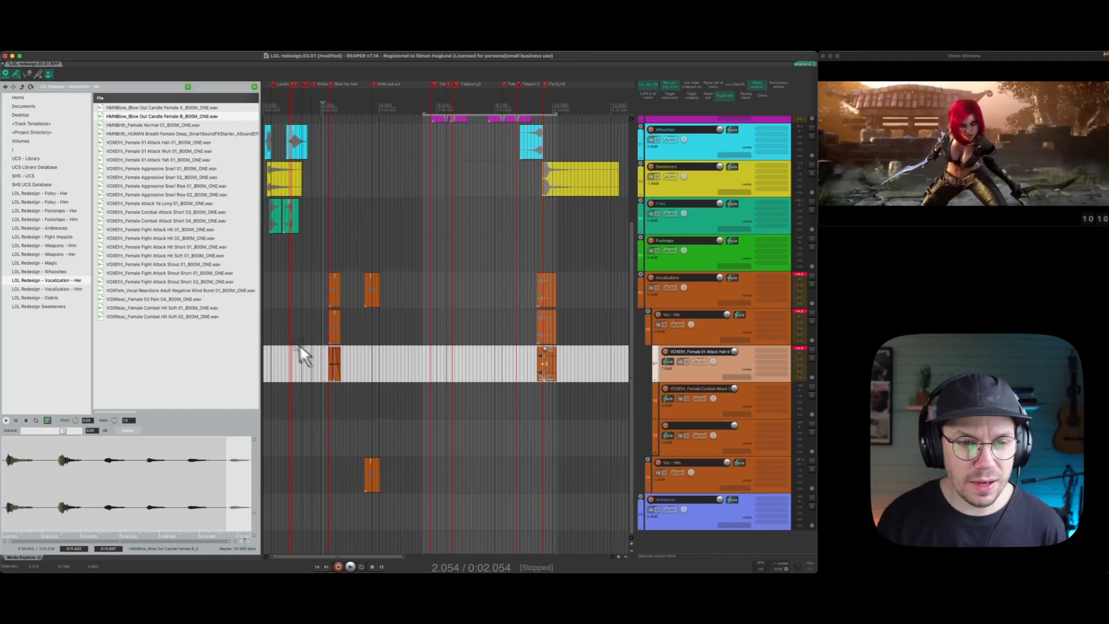
# Play the sequence from the start of the project through the flying hit to review all sounds against the video.
pyautogui.click(266, 306)
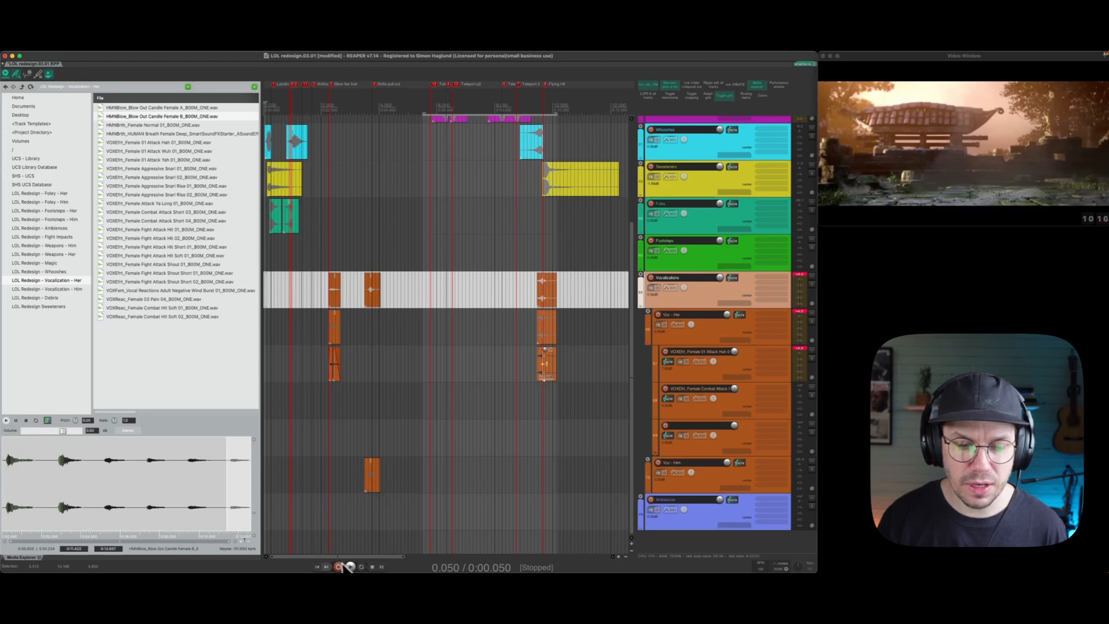
pyautogui.click(320, 567)
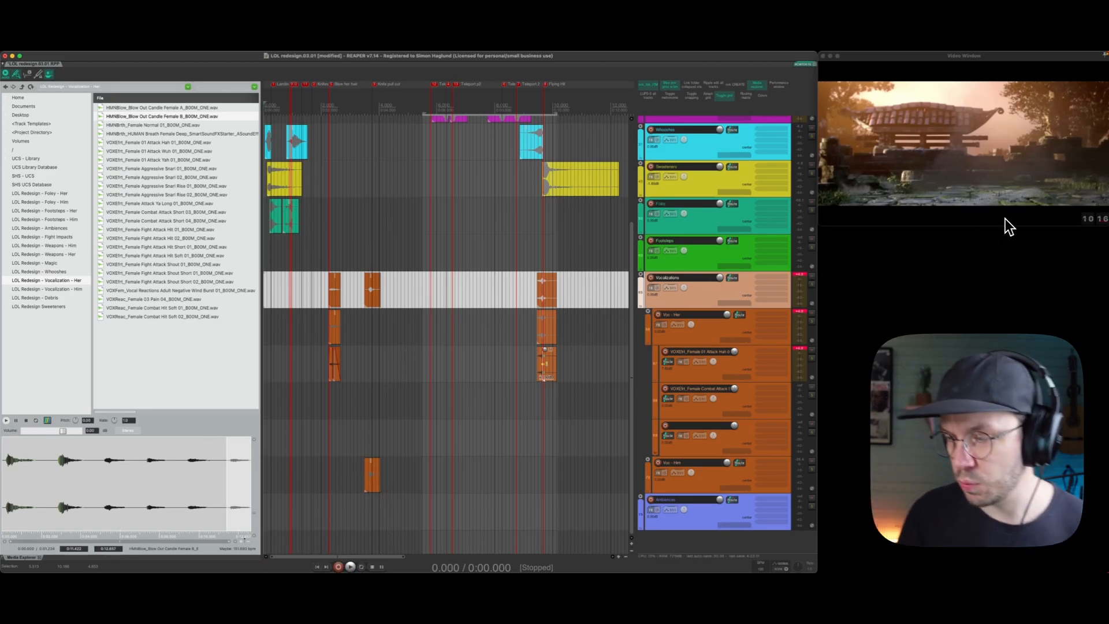
pyautogui.press('space')
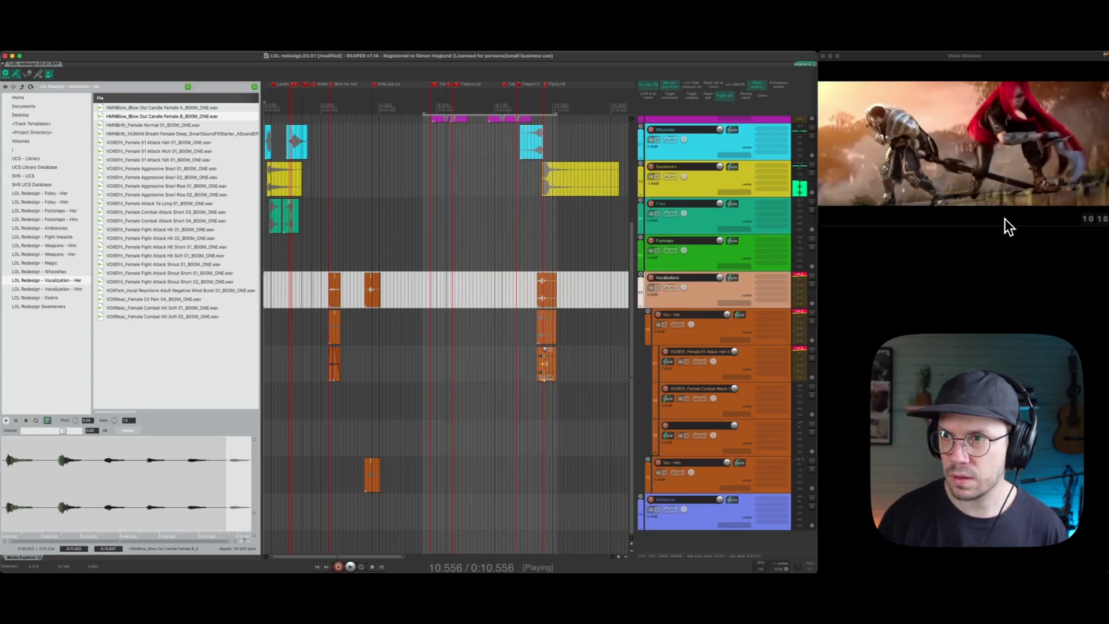
pyautogui.press('space')
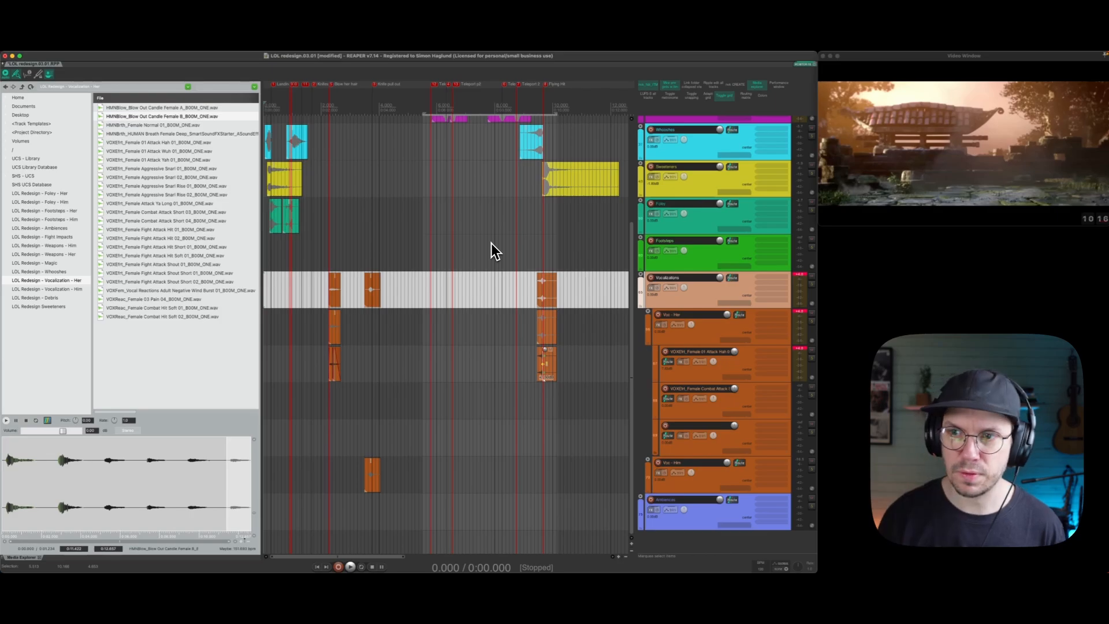
# Collapse the Vocalizations track folders and locate the video section between the knife pull out and the teleport.
pyautogui.doubleClick(677, 321)
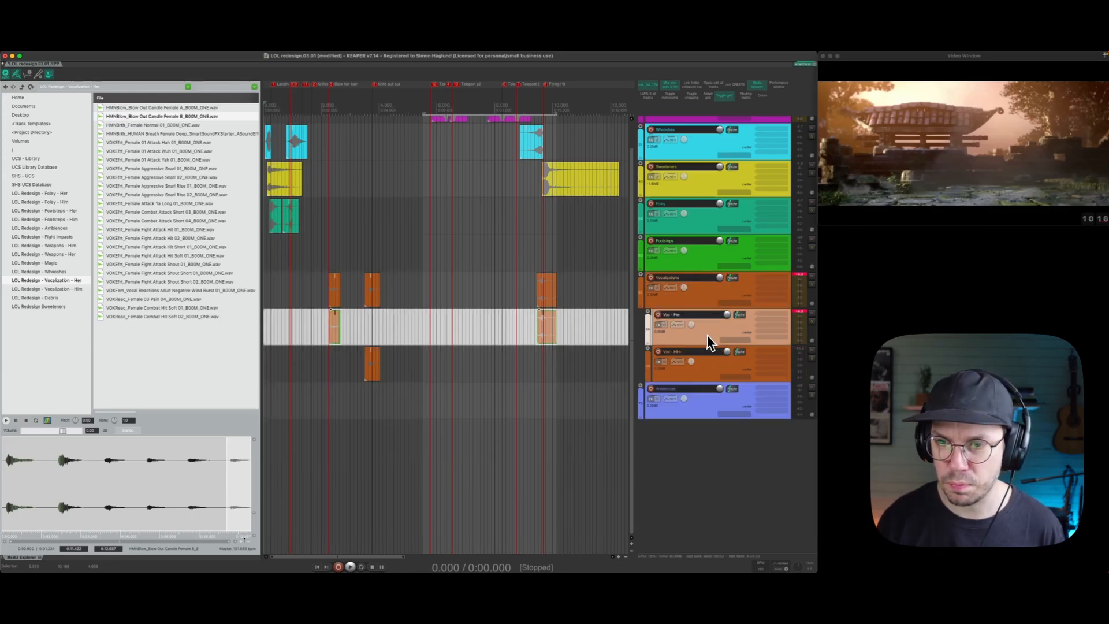
pyautogui.doubleClick(698, 289)
pyautogui.scroll(2, 368, 219)
pyautogui.click(317, 193)
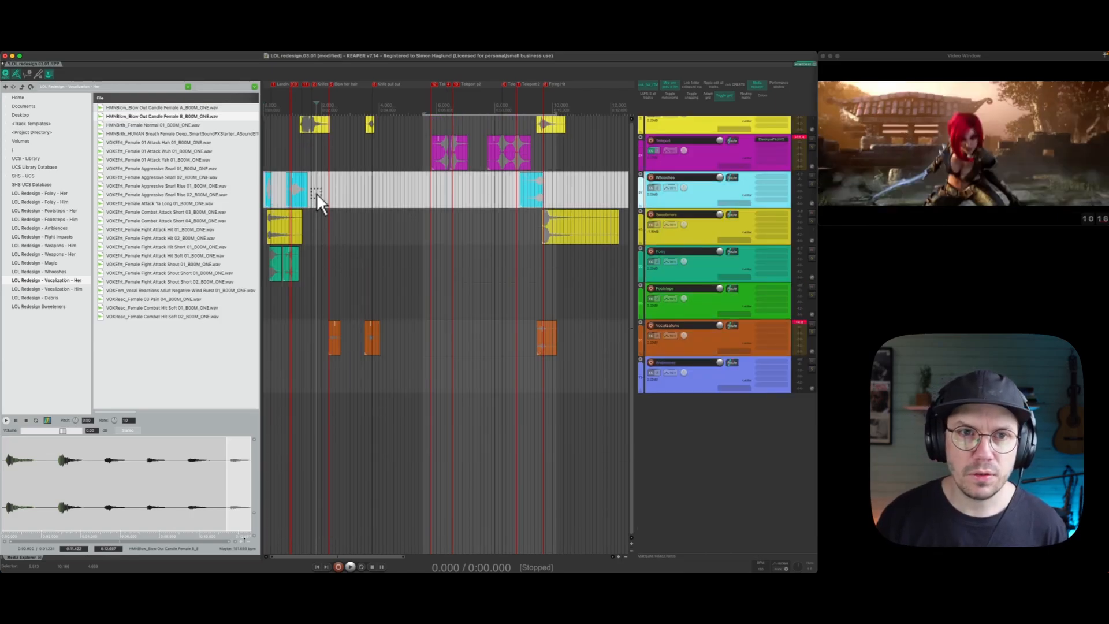
pyautogui.moveTo(316, 92); pyautogui.dragTo(319, 122)
pyautogui.moveTo(317, 189); pyautogui.dragTo(441, 189)
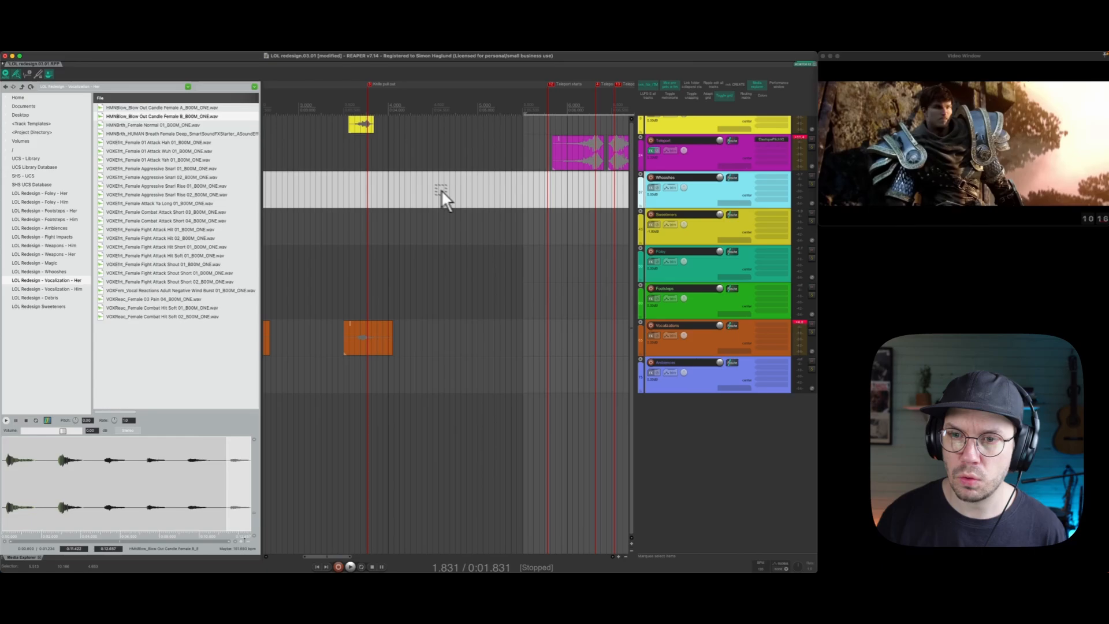
# Expand the Foley and Foley - Him folders and add three more empty child tracks under Foley - Him.
pyautogui.click(678, 265)
pyautogui.click(697, 306)
pyautogui.click(710, 344)
pyautogui.click(712, 376)
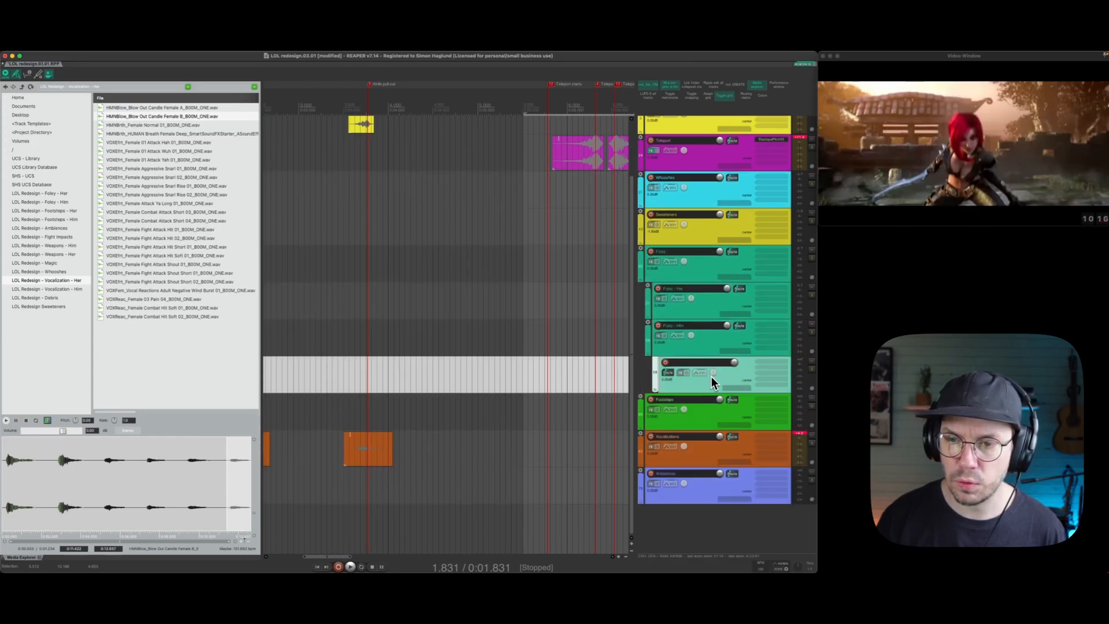
pyautogui.press('super+t')
# Add a marker named "Sword pull up" and place it at about 5.3 s on the timeline.
pyautogui.click(426, 106)
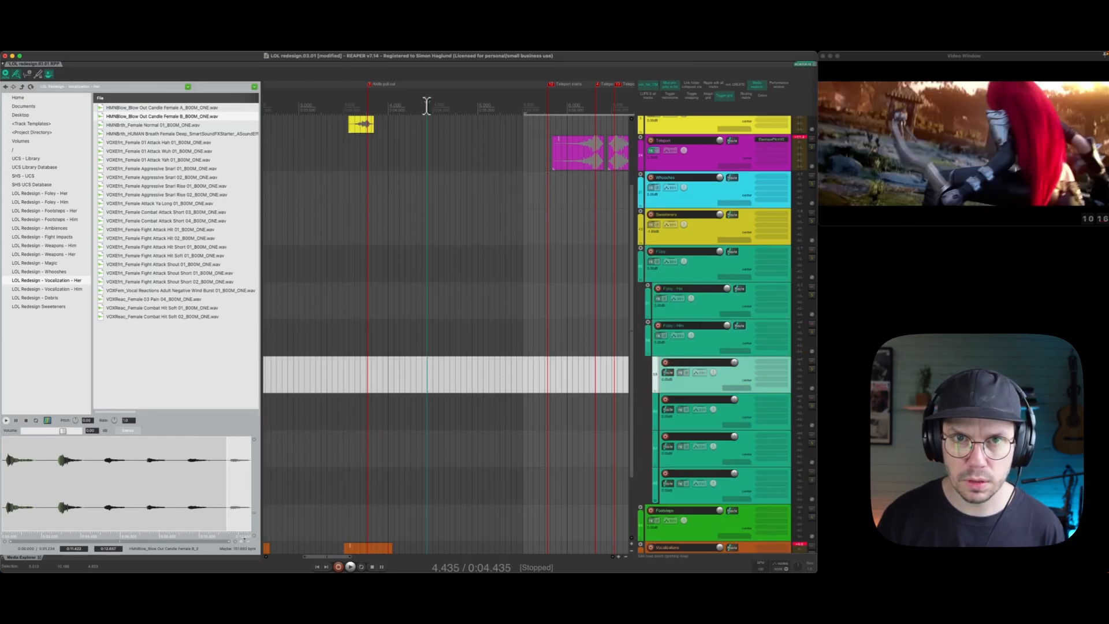
pyautogui.hotkey('shift', 'm')
pyautogui.press('Return')
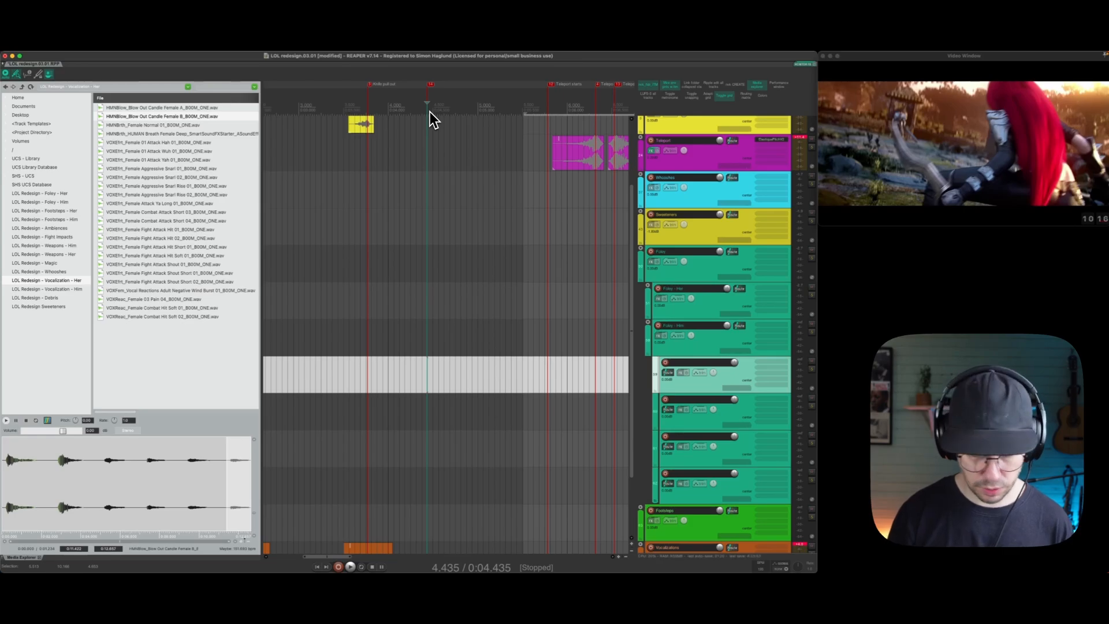
pyautogui.doubleClick(431, 87)
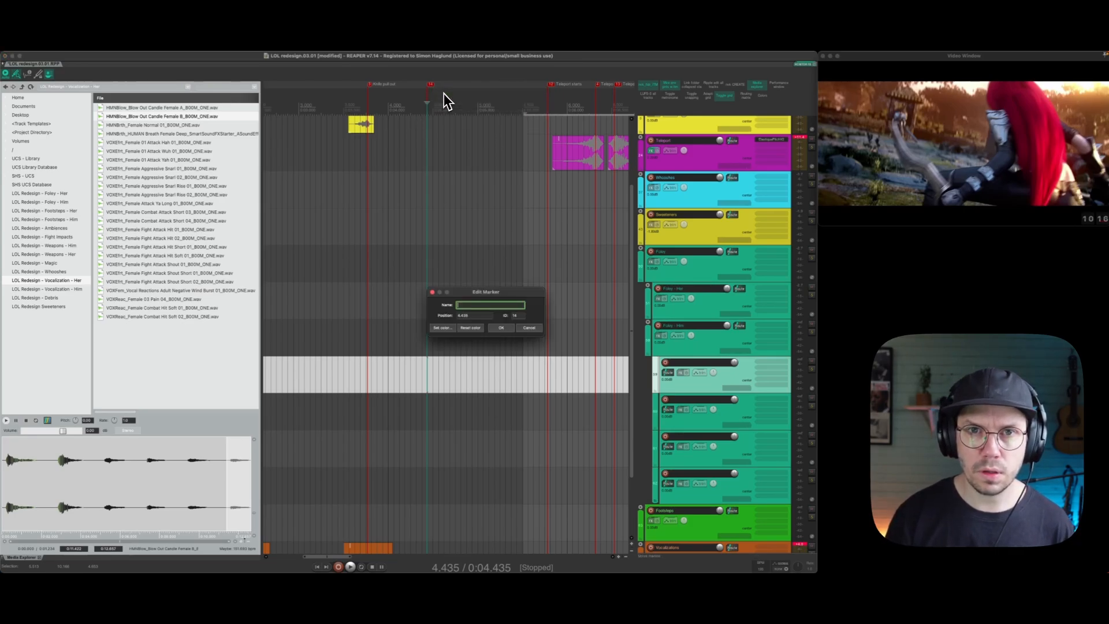
pyautogui.write('Sword pull')
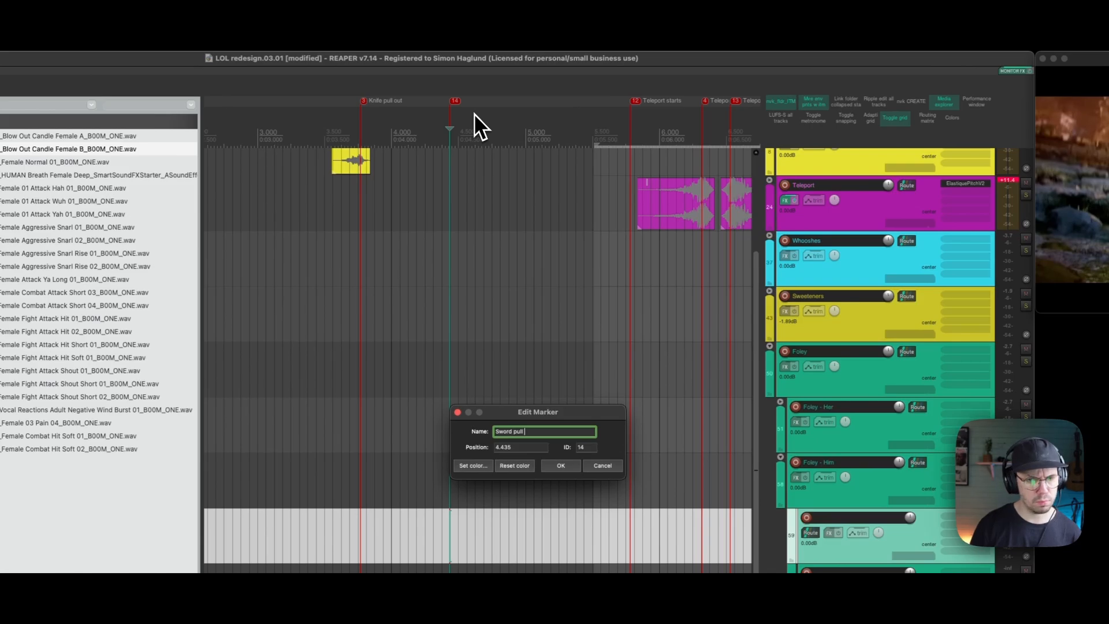
pyautogui.write(' up')
pyautogui.press('Return')
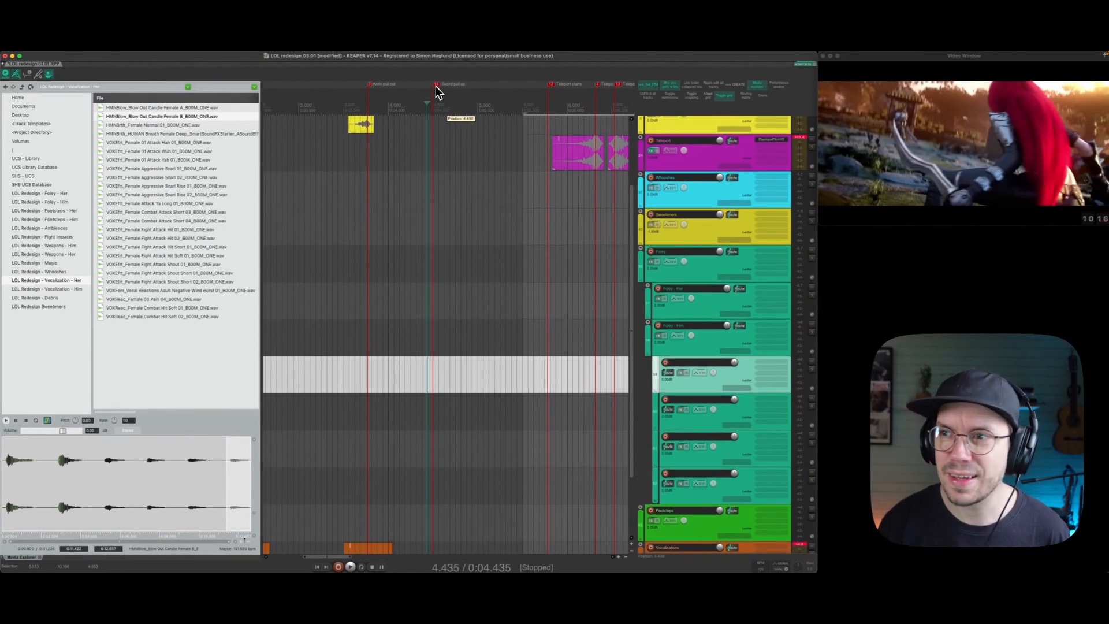
pyautogui.moveTo(443, 88); pyautogui.dragTo(468, 89)
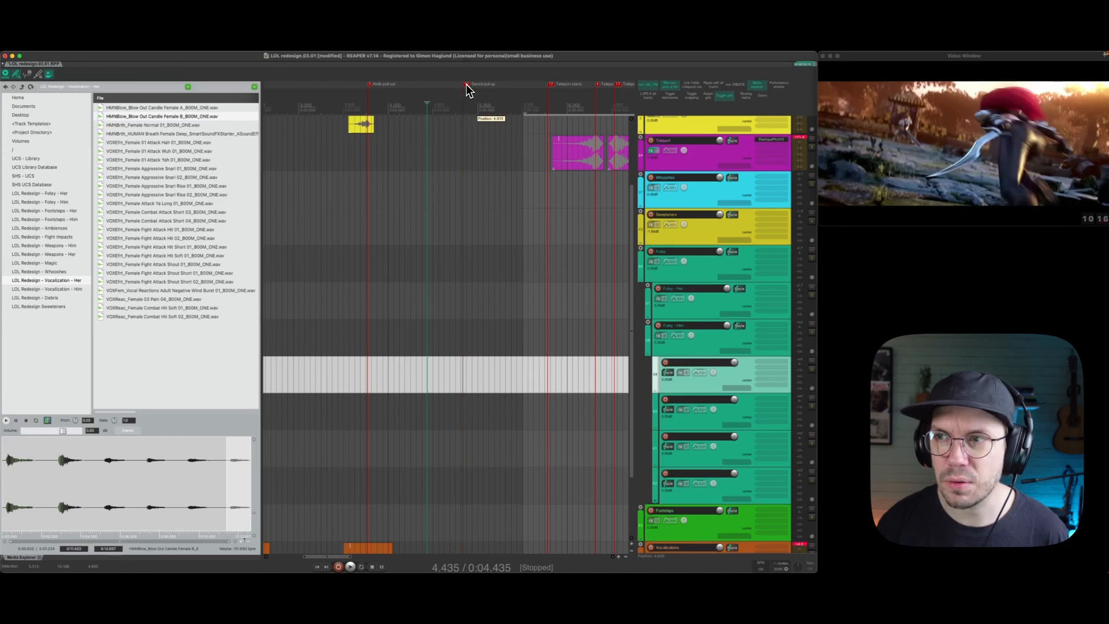
pyautogui.moveTo(471, 88)
pyautogui.mouseDown()
pyautogui.moveTo(510, 81)
pyautogui.moveTo(450, 98)
pyautogui.mouseUp()
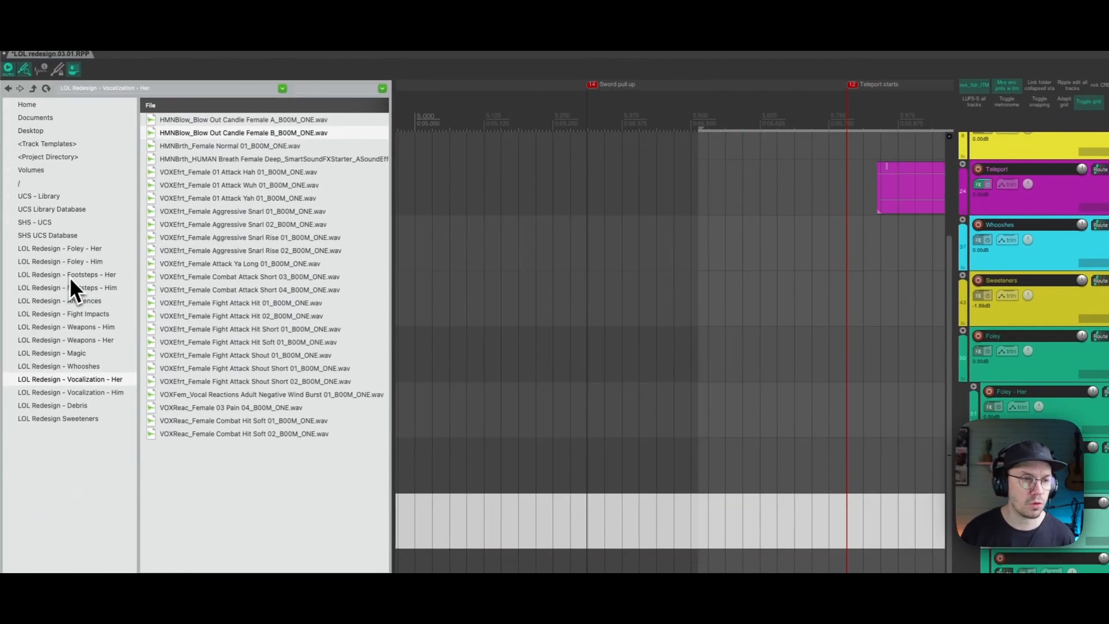
# Browse the LOL Redesign - Weapons - Him folder and audition its DSGNMisc_Scrape sounds 01 and 04 to 07.
pyautogui.click(22, 343)
pyautogui.click(84, 339)
pyautogui.click(86, 328)
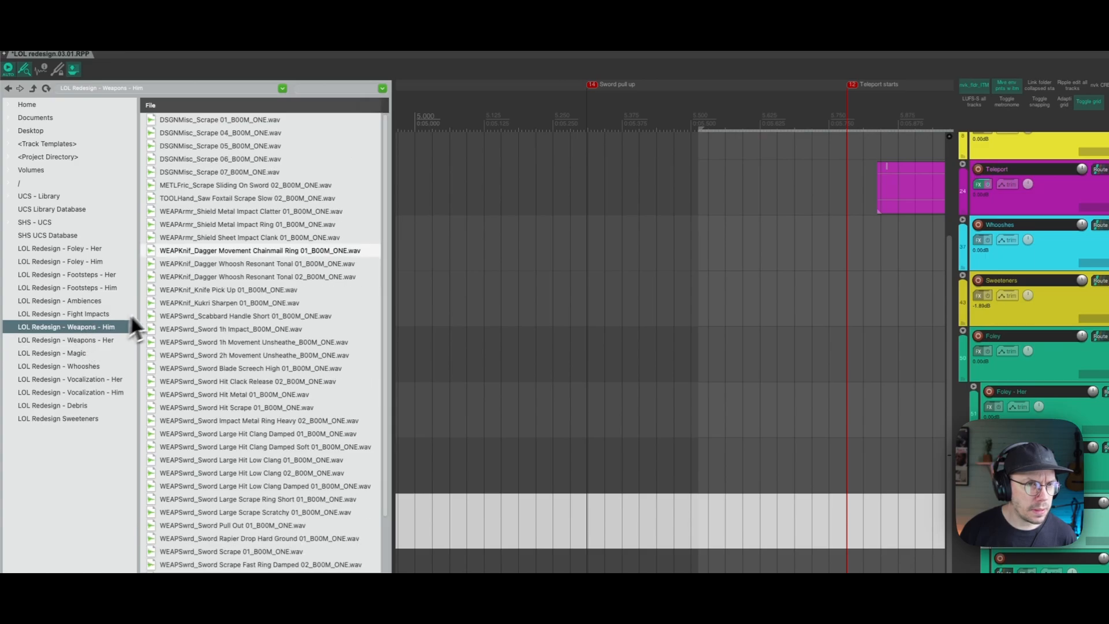
pyautogui.click(200, 134)
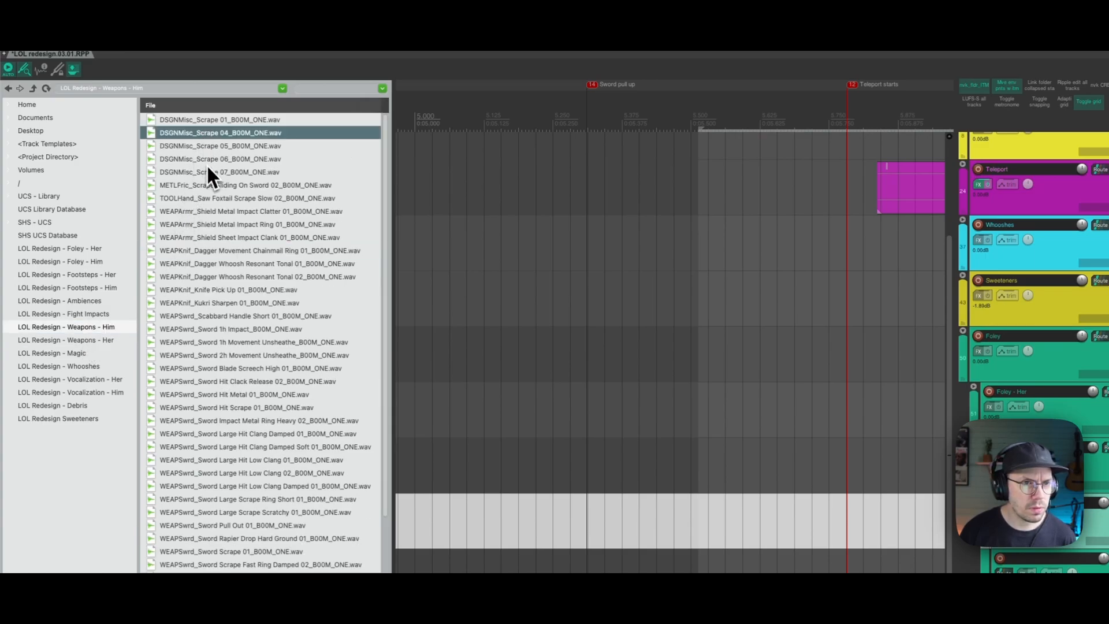
pyautogui.click(209, 172)
pyautogui.click(204, 158)
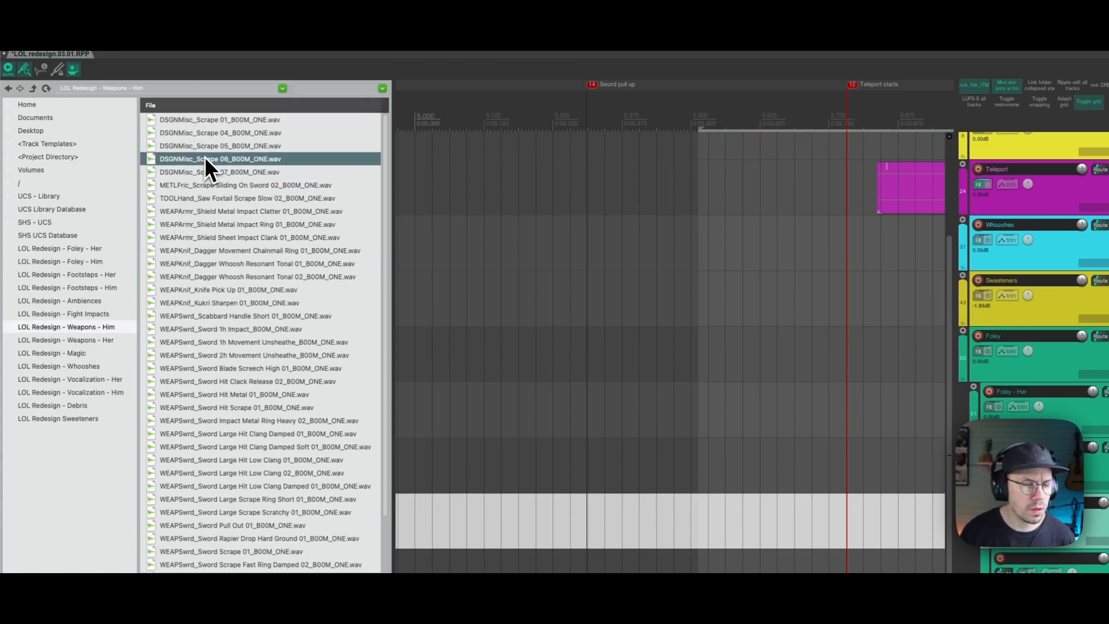
pyautogui.click(204, 122)
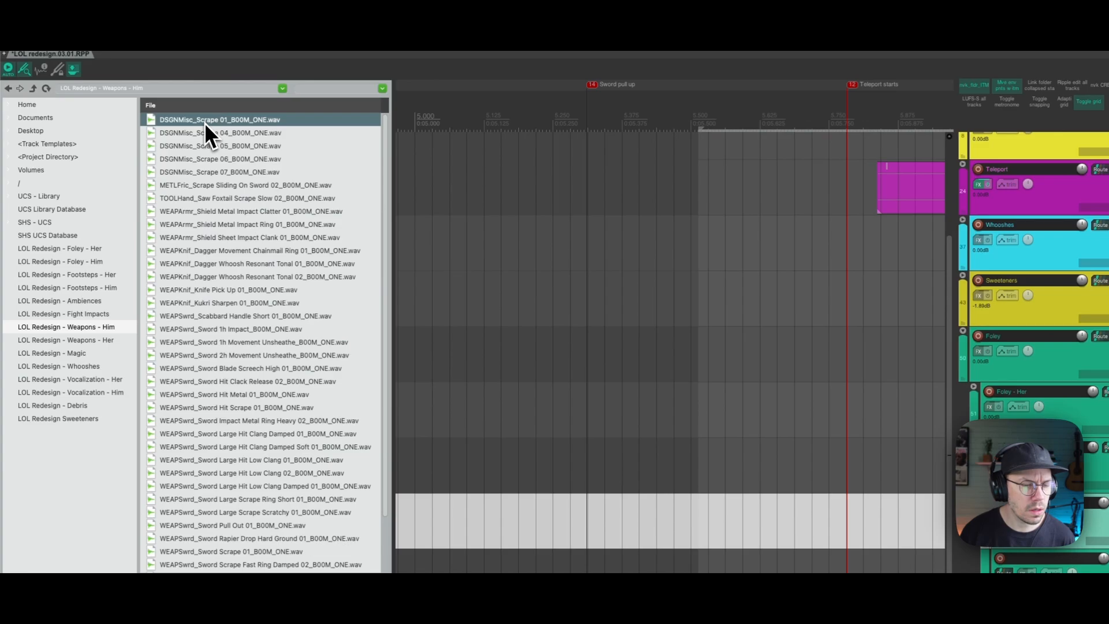
pyautogui.click(203, 134)
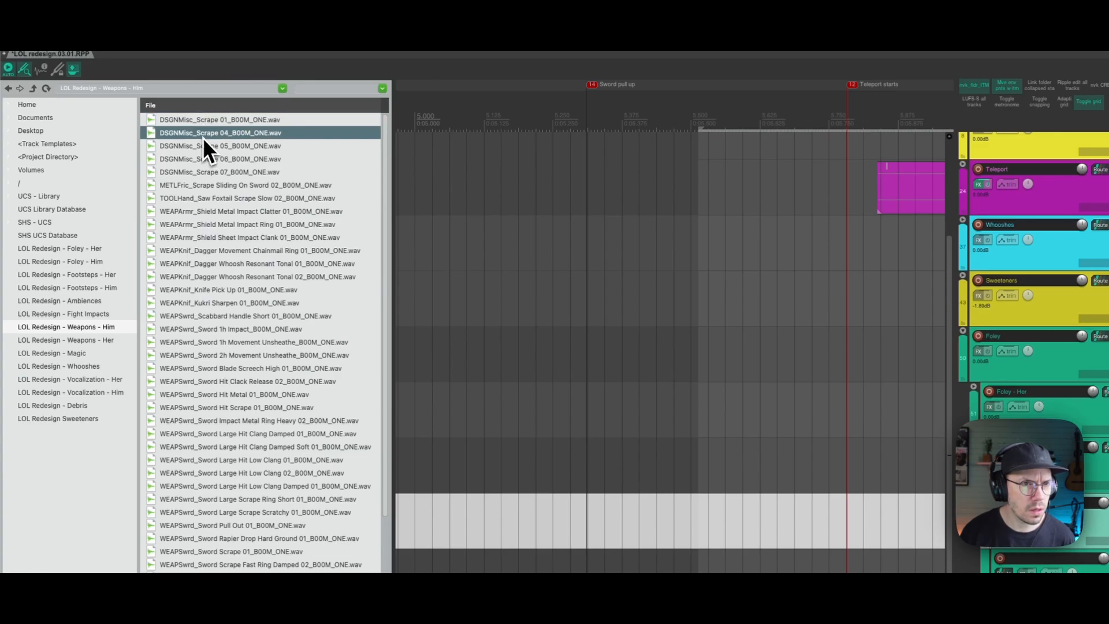
pyautogui.click(203, 145)
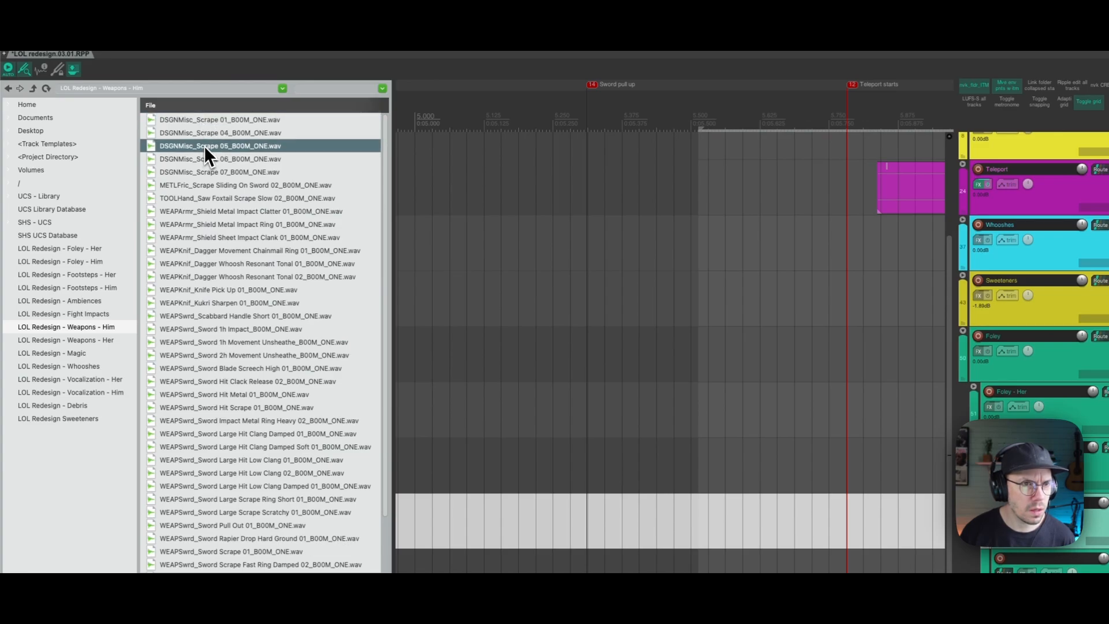
pyautogui.click(204, 160)
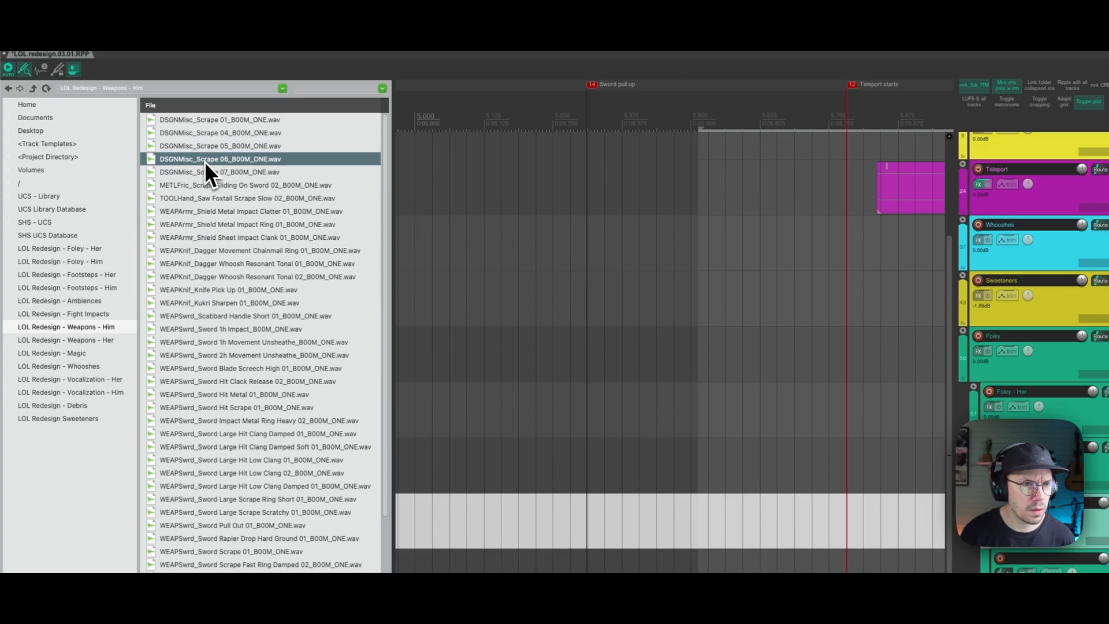
pyautogui.click(204, 172)
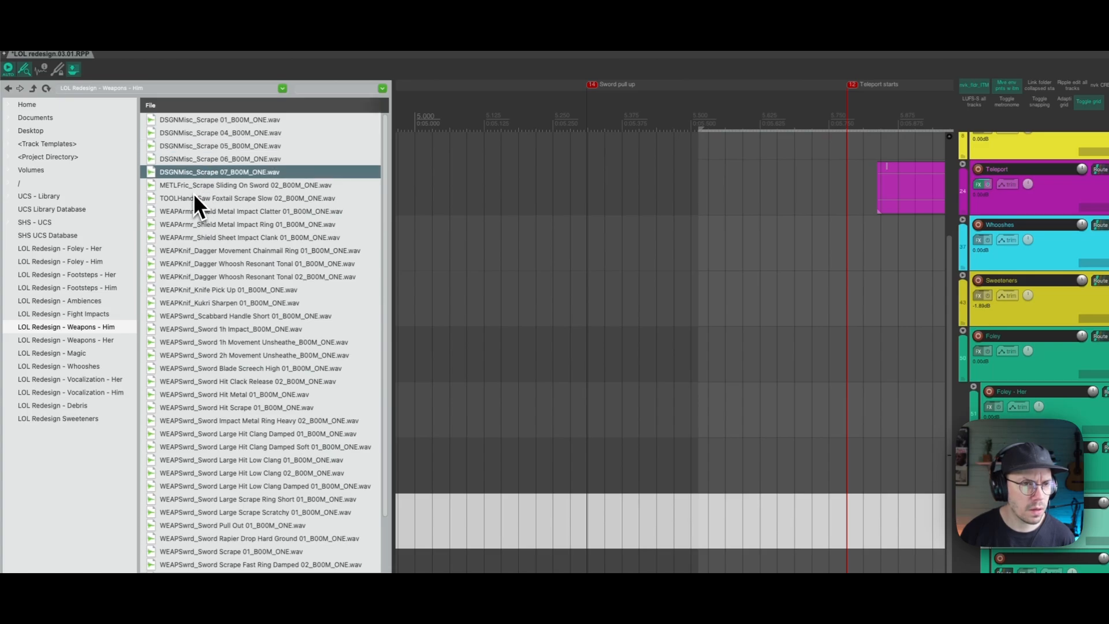
# Audition the sliding sword scrape, foxtail saw scrape, shield impact and dagger sounds in the Weapons - Him folder.
pyautogui.click(194, 189)
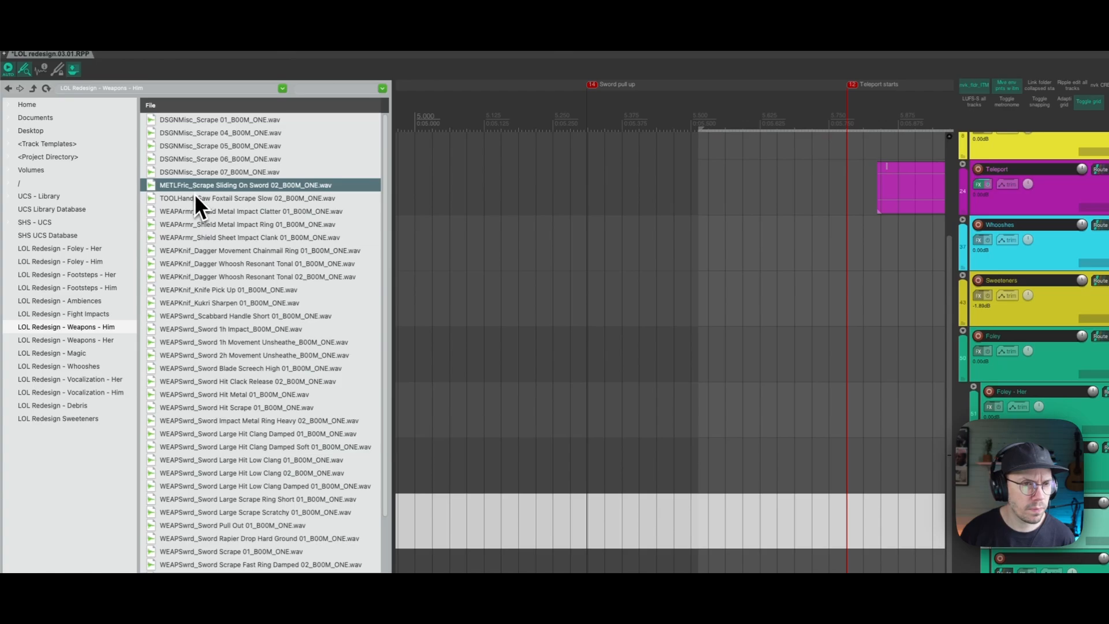
pyautogui.click(194, 198)
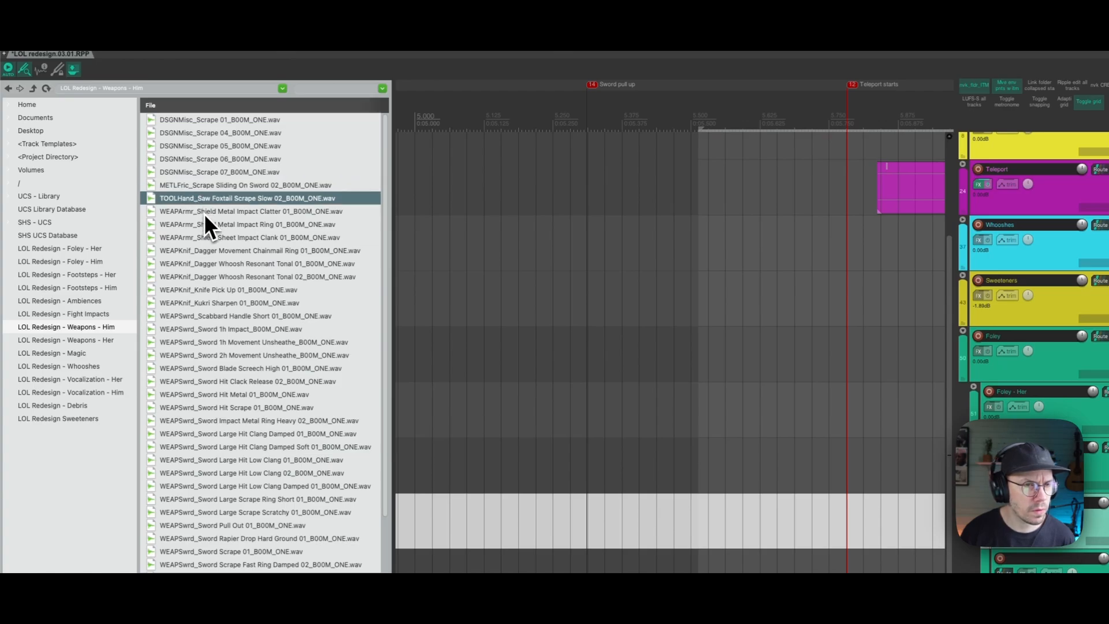
pyautogui.click(203, 215)
pyautogui.click(203, 226)
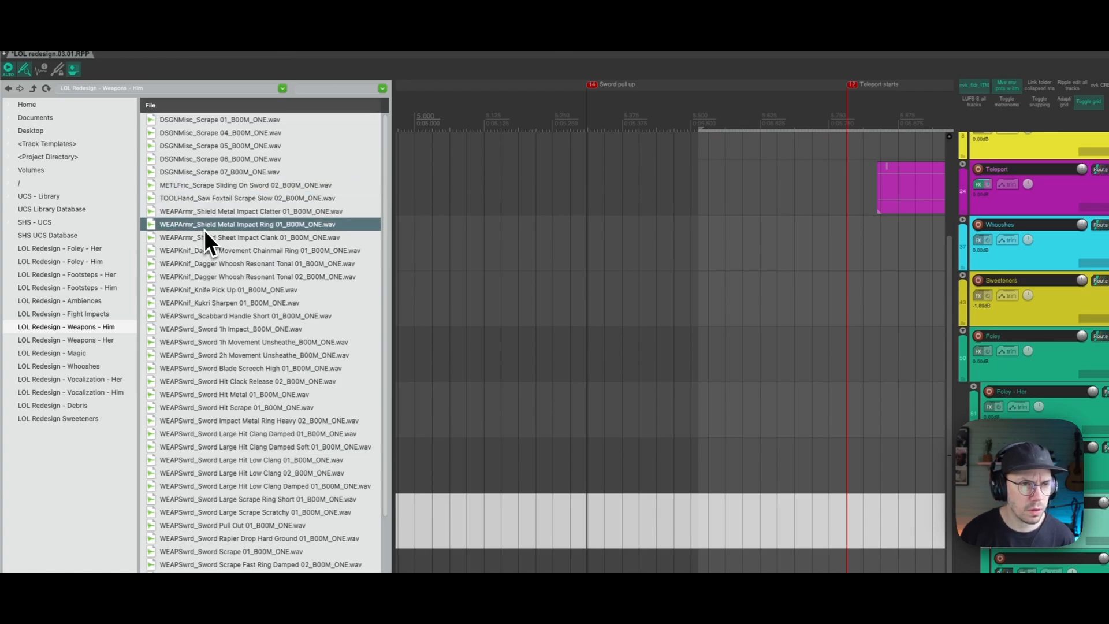
pyautogui.click(202, 237)
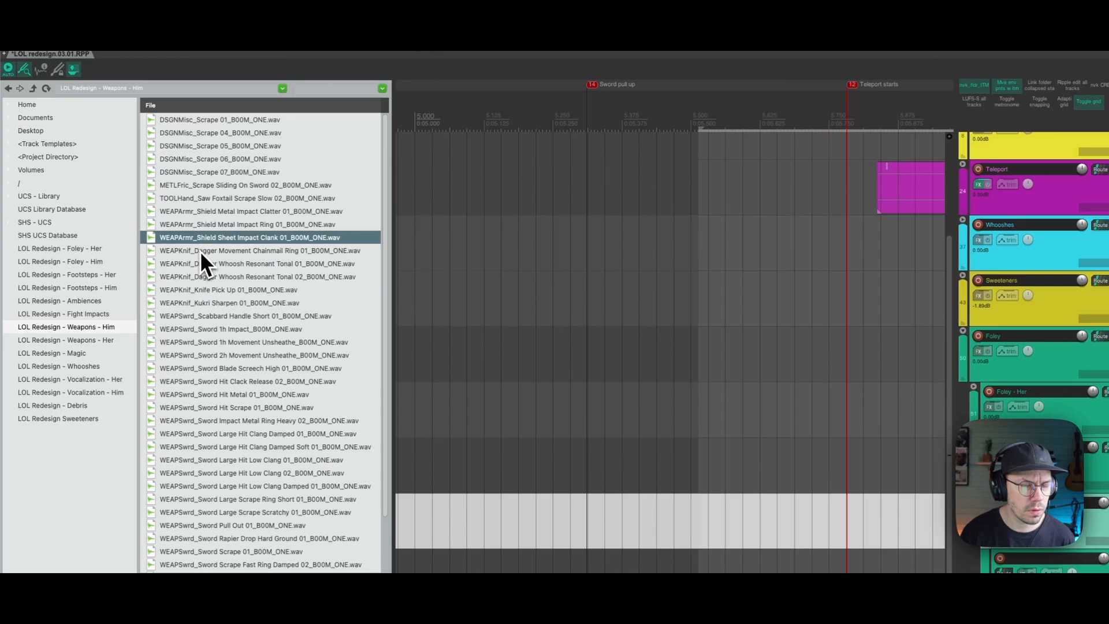
pyautogui.click(195, 225)
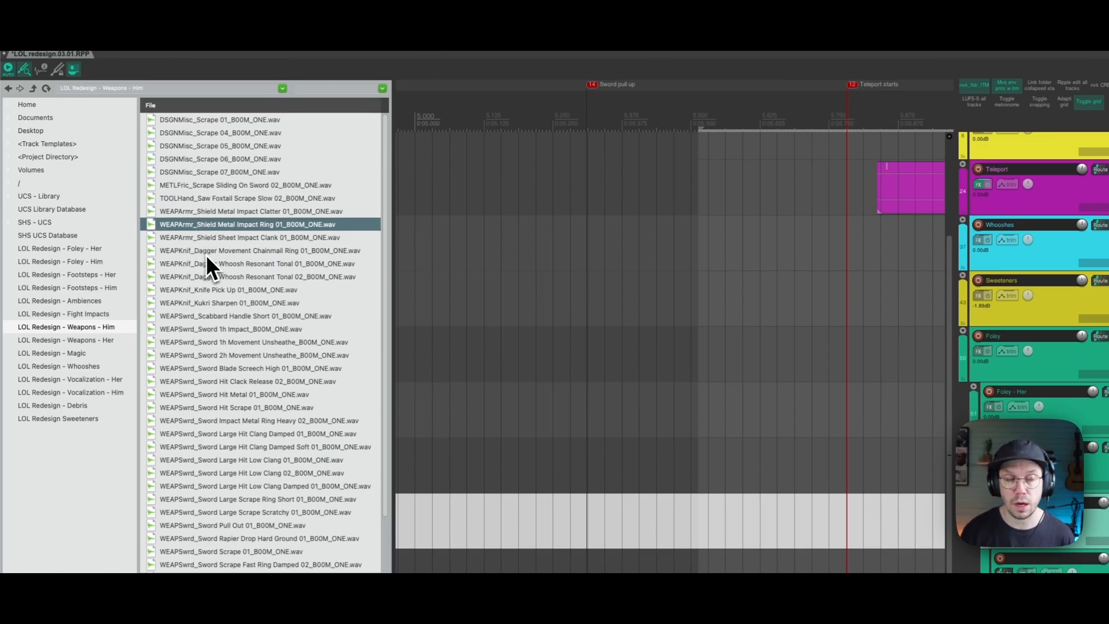
pyautogui.click(206, 253)
pyautogui.press('Down')
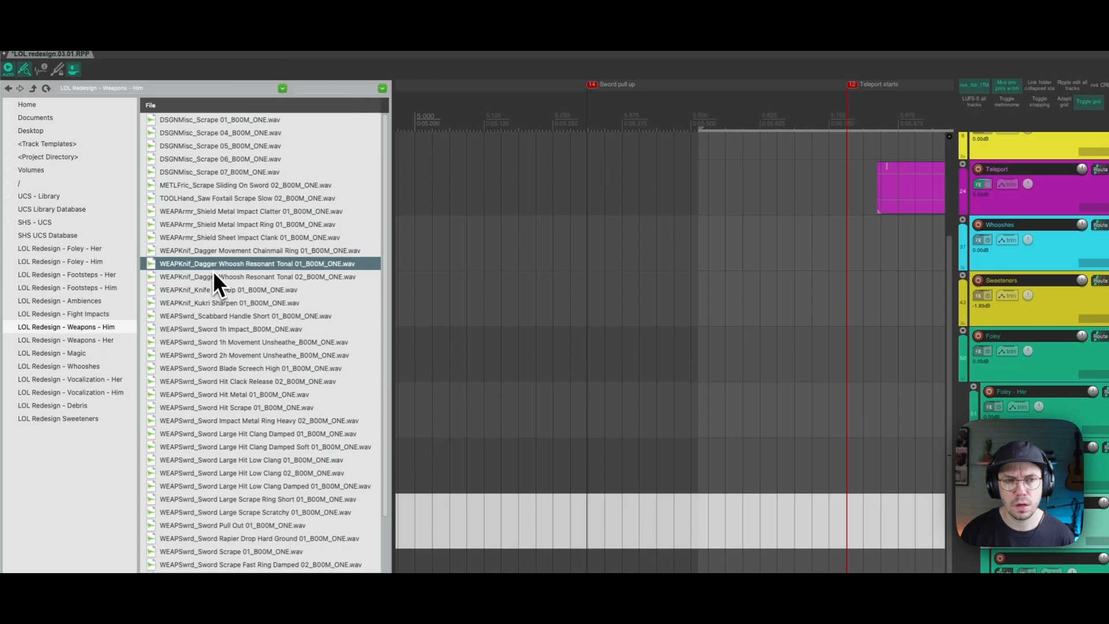
pyautogui.press('Down')
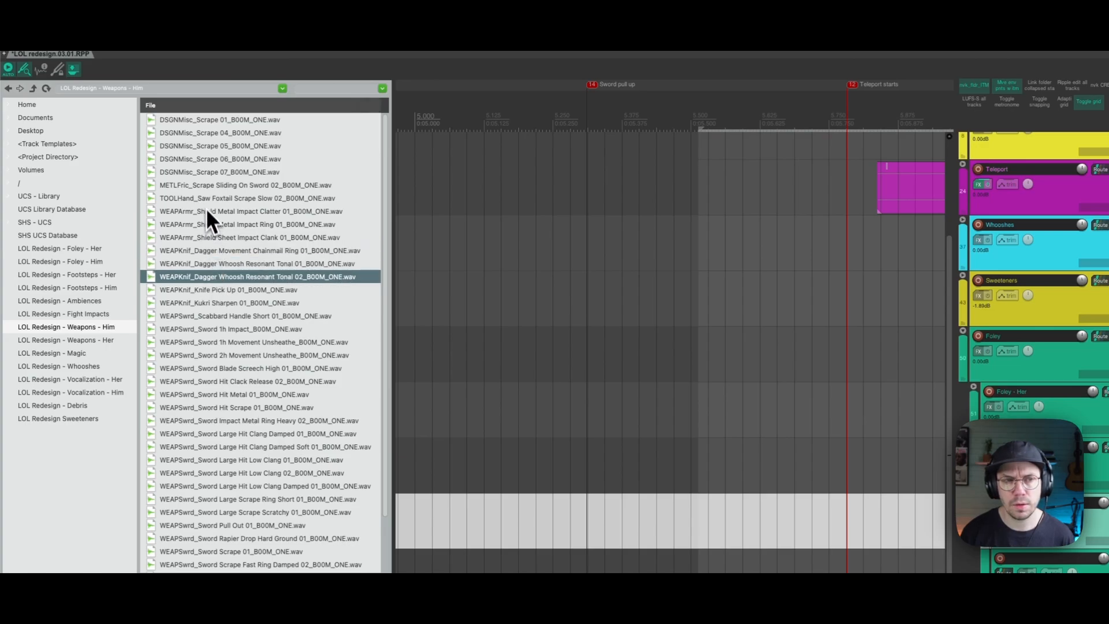
# Insert METLFric_Scrape Sliding On Sword 02_B00M_ONE.wav on the first Foley - Him child track near the Sword pull up marker.
pyautogui.click(203, 173)
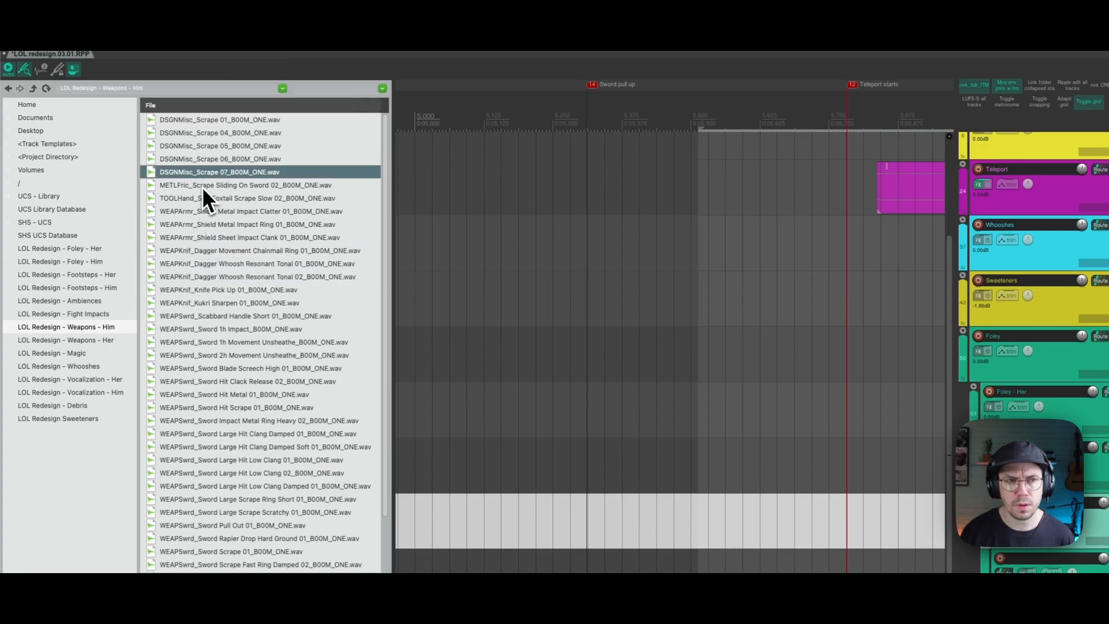
pyautogui.click(206, 186)
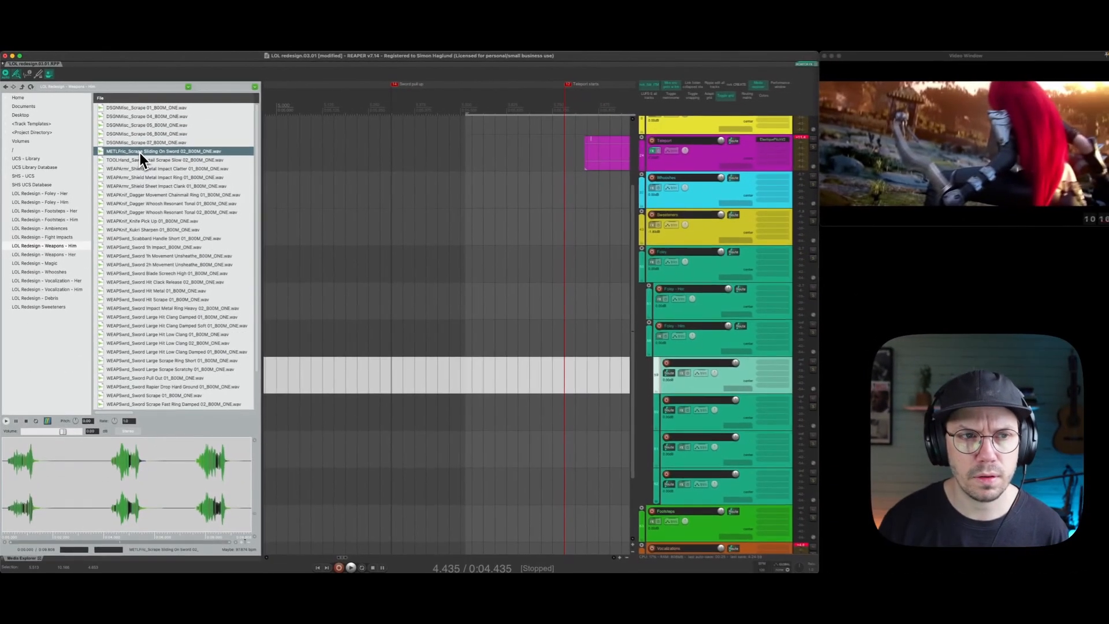
pyautogui.moveTo(205, 189); pyautogui.dragTo(663, 391)
pyautogui.moveTo(440, 294); pyautogui.dragTo(388, 371)
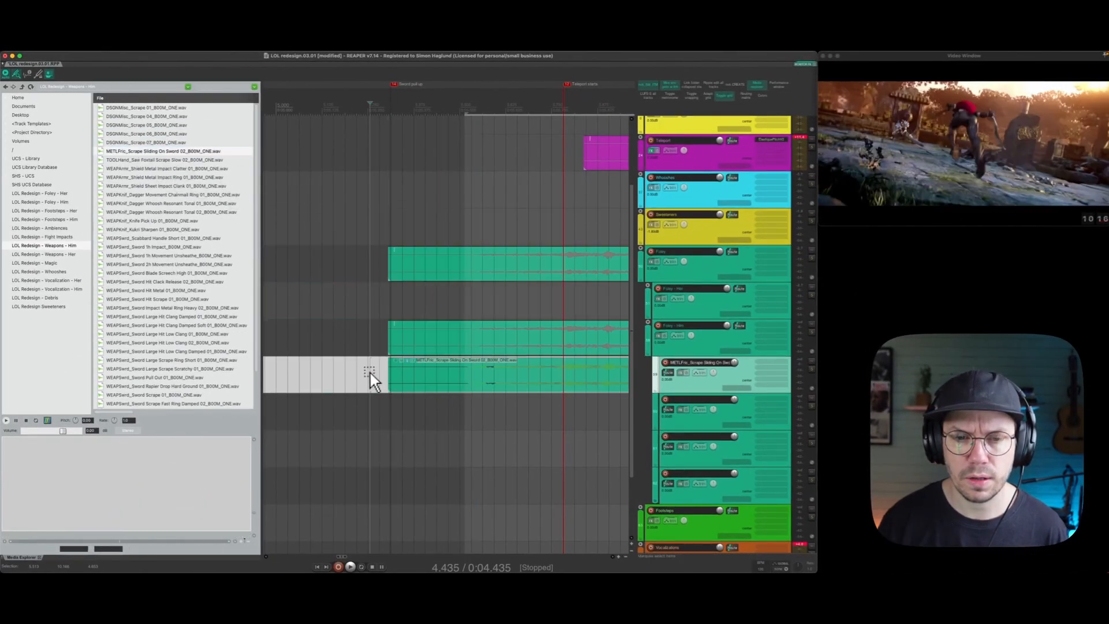
# Shift the sword scrape audio earlier and trim its start so it begins just before the Sword pull up marker.
pyautogui.moveTo(519, 378); pyautogui.dragTo(369, 377)
pyautogui.press('a')
pyautogui.click(372, 377)
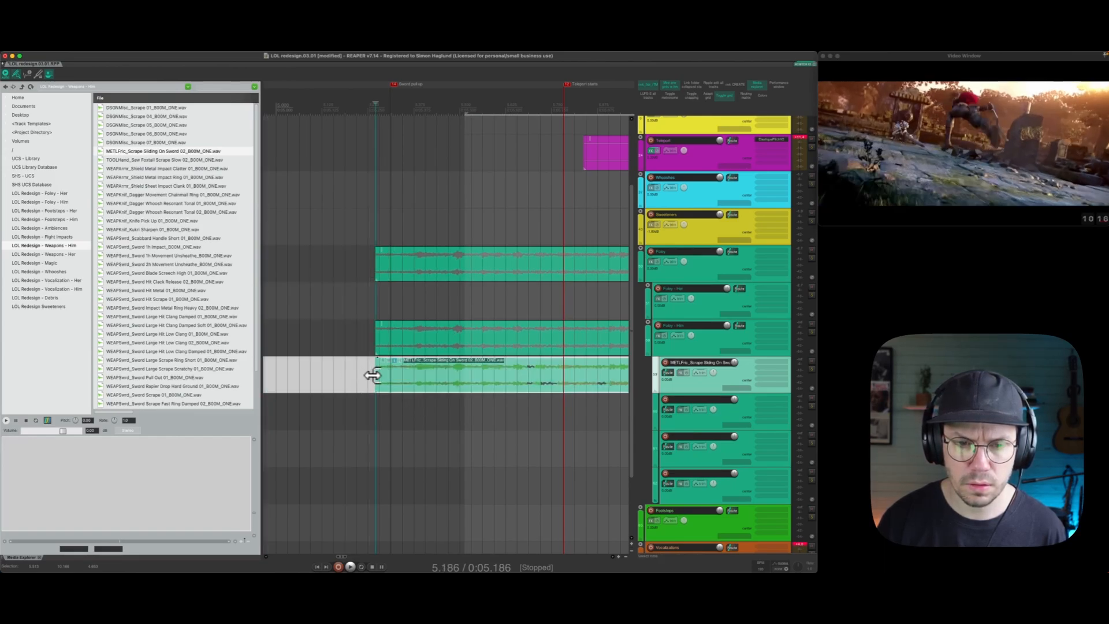
# Add a marker where the sword movement ends after Sword pull up and place it at position 5.603.
pyautogui.click(476, 382)
pyautogui.scroll(-3, 497, 153)
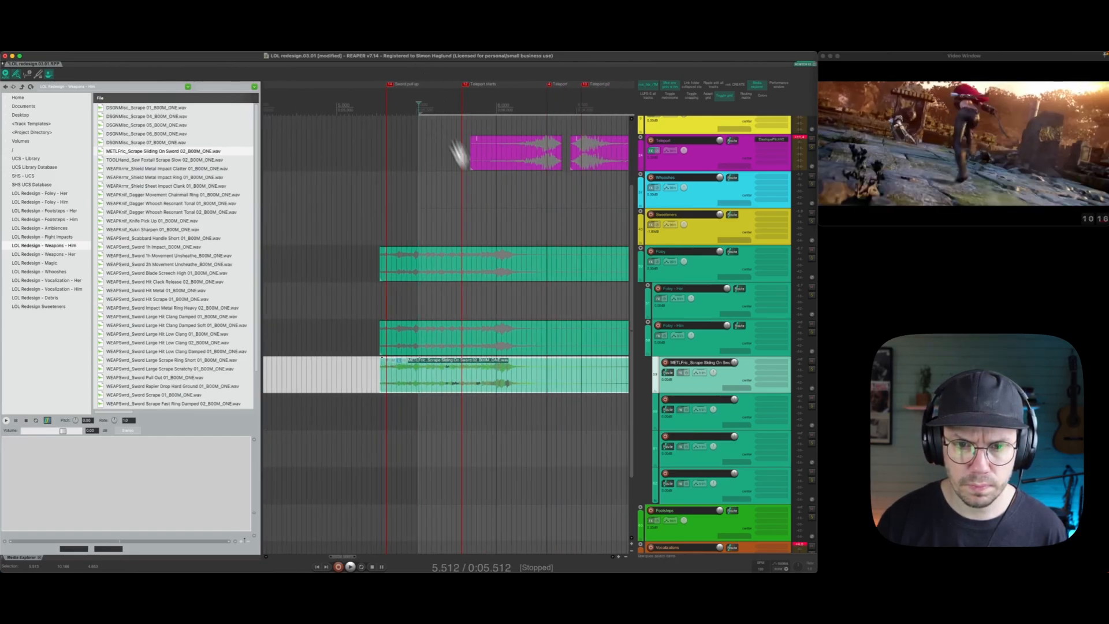
pyautogui.click(406, 105)
pyautogui.press('m')
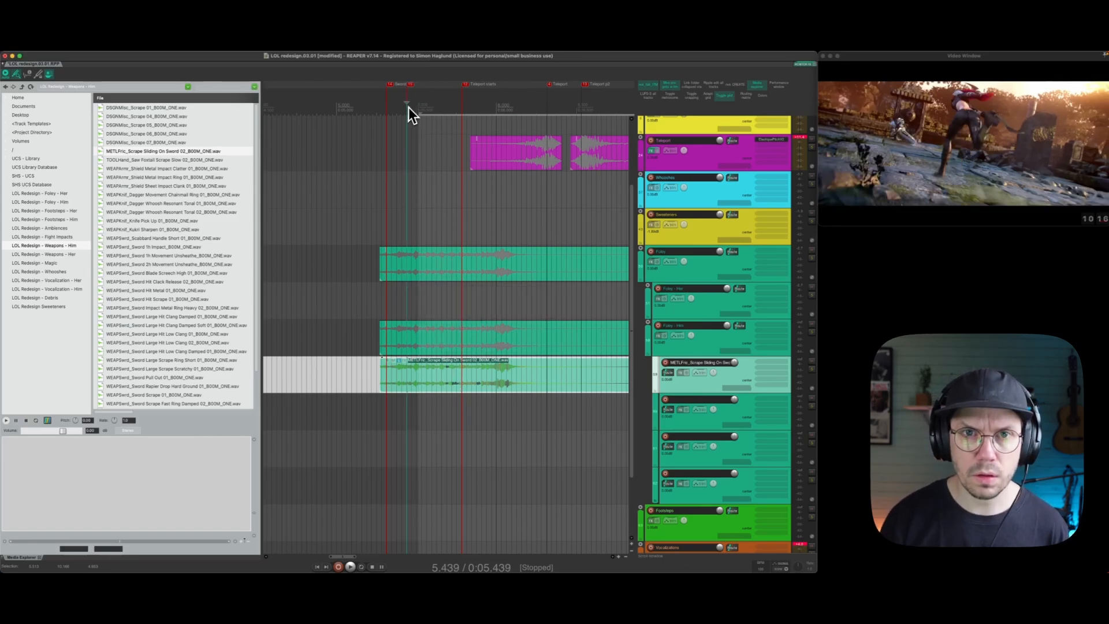
pyautogui.moveTo(414, 84)
pyautogui.mouseDown()
pyautogui.moveTo(451, 85)
pyautogui.moveTo(428, 85)
pyautogui.moveTo(439, 91)
pyautogui.mouseUp()
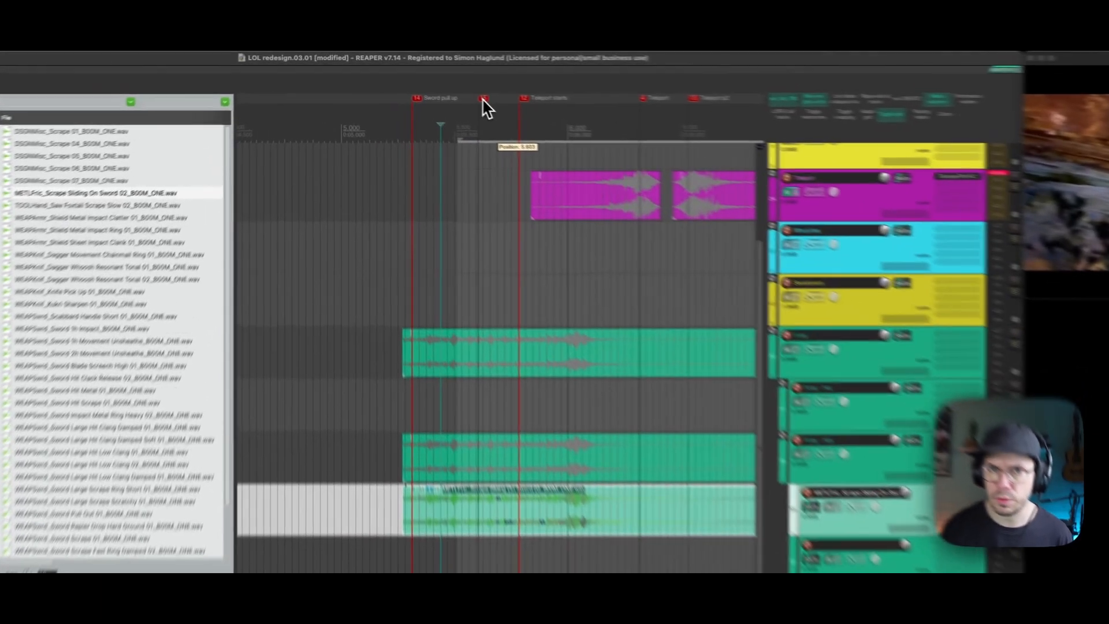
# Name the new marker "Sword motion stop".
pyautogui.rightClick(436, 85)
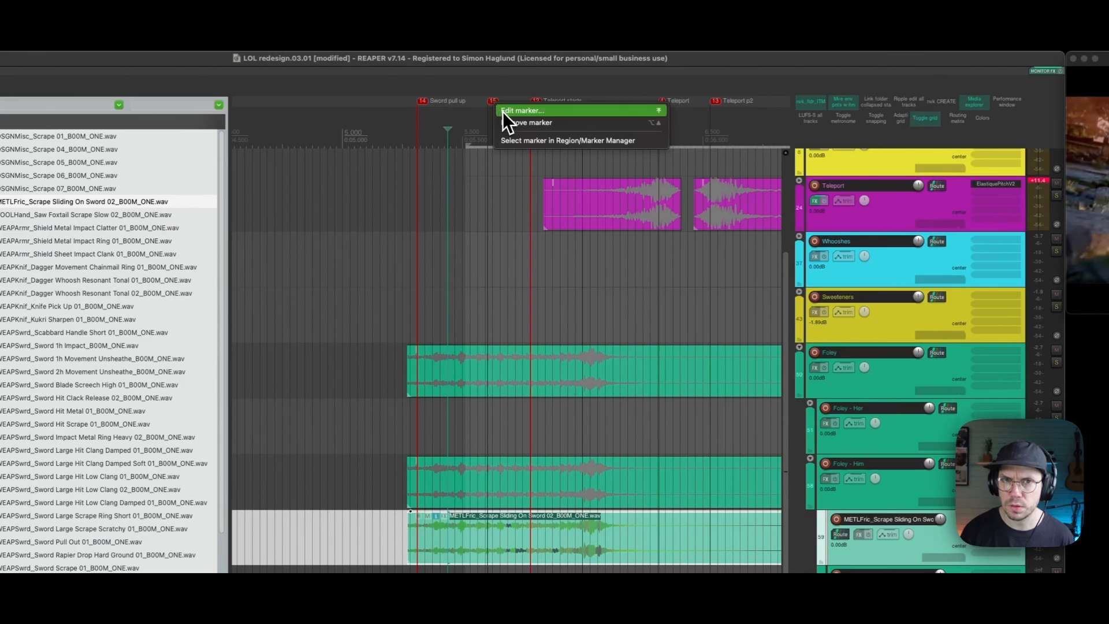
pyautogui.click(445, 92)
pyautogui.write('Swo')
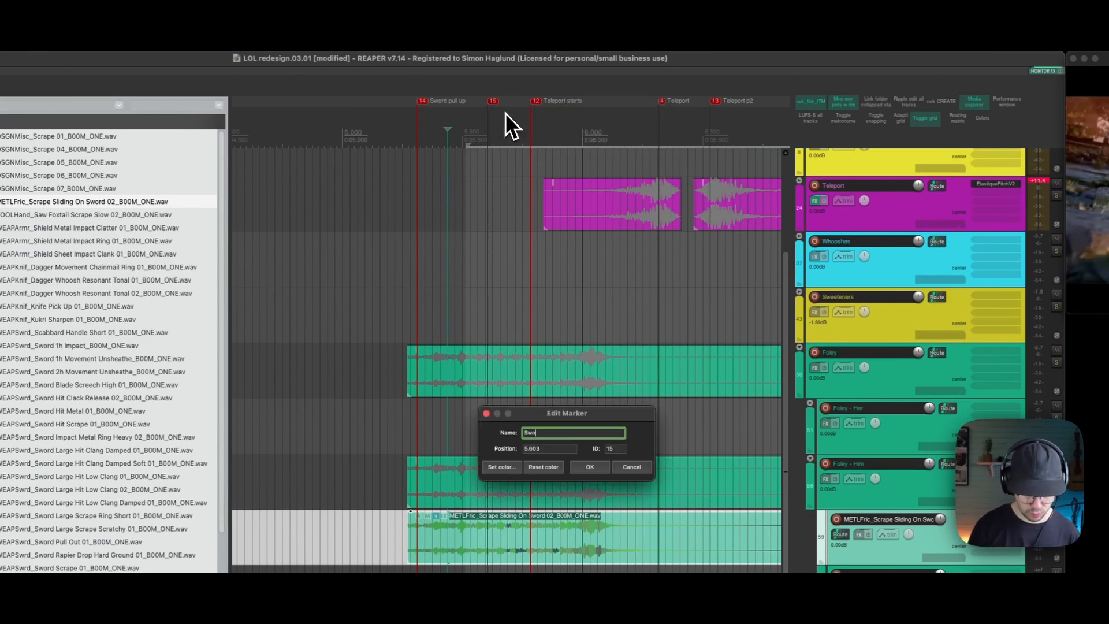
pyautogui.write('rd motion stop')
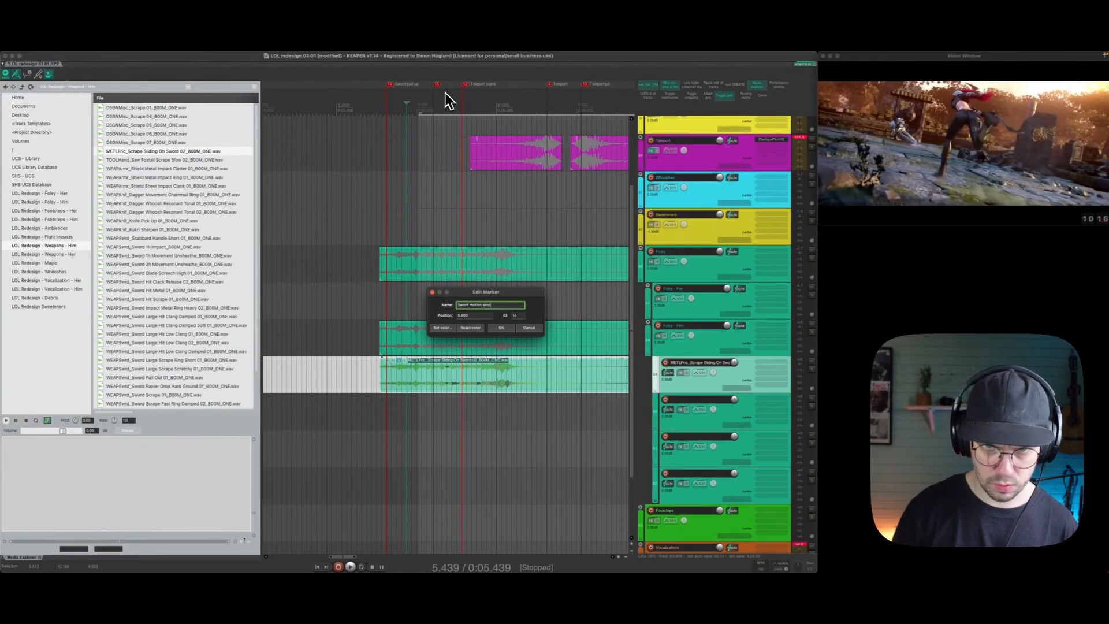
pyautogui.press('Return')
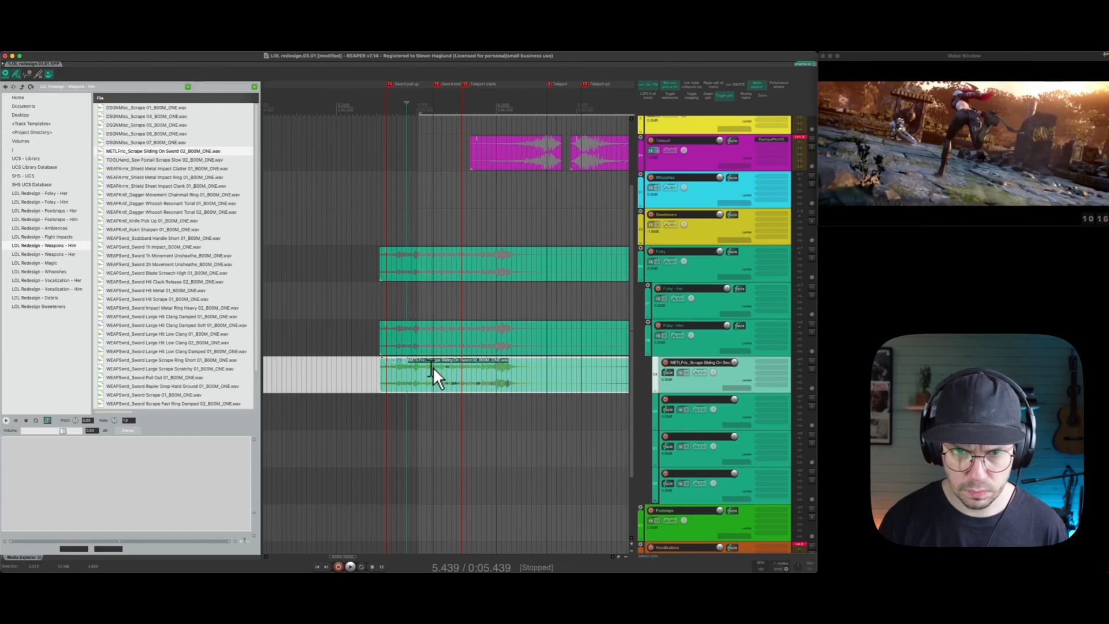
# Slip the sliding sword scrape's audio earlier so its loudest peak lands at the Sword motion stop marker, and play the passage back.
pyautogui.click(486, 372)
pyautogui.press('space')
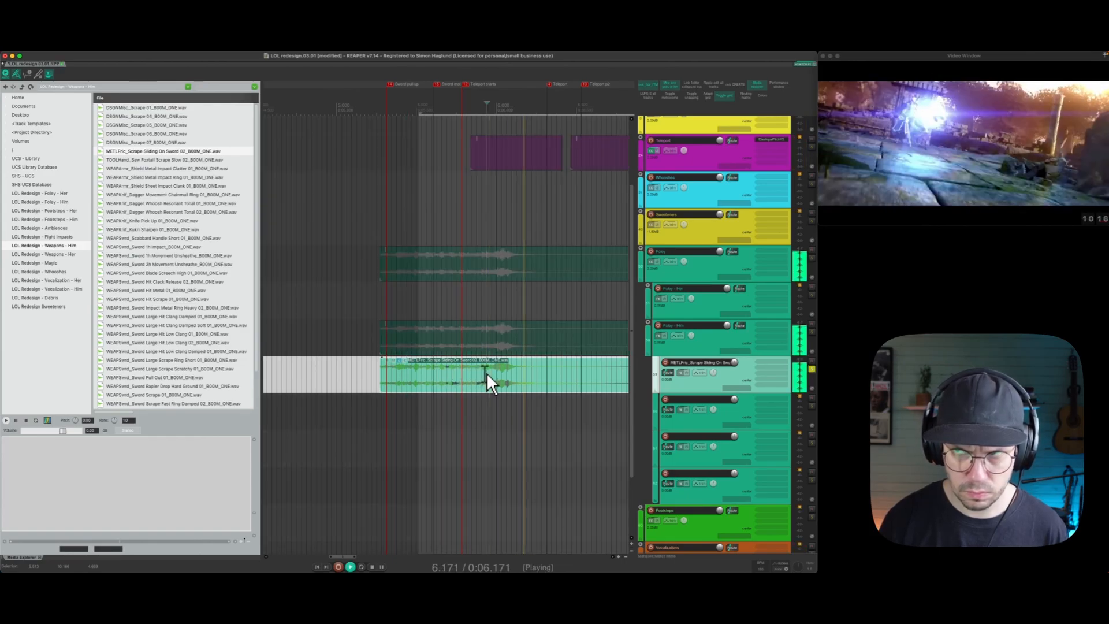
pyautogui.press('space')
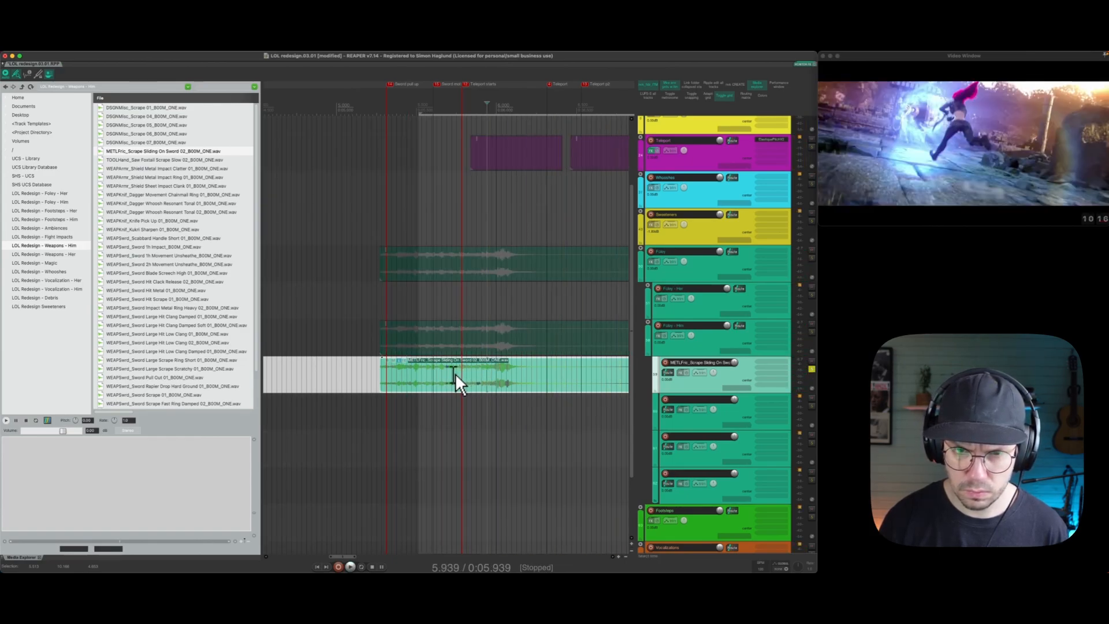
pyautogui.moveTo(450, 375); pyautogui.dragTo(396, 377)
pyautogui.click(405, 383)
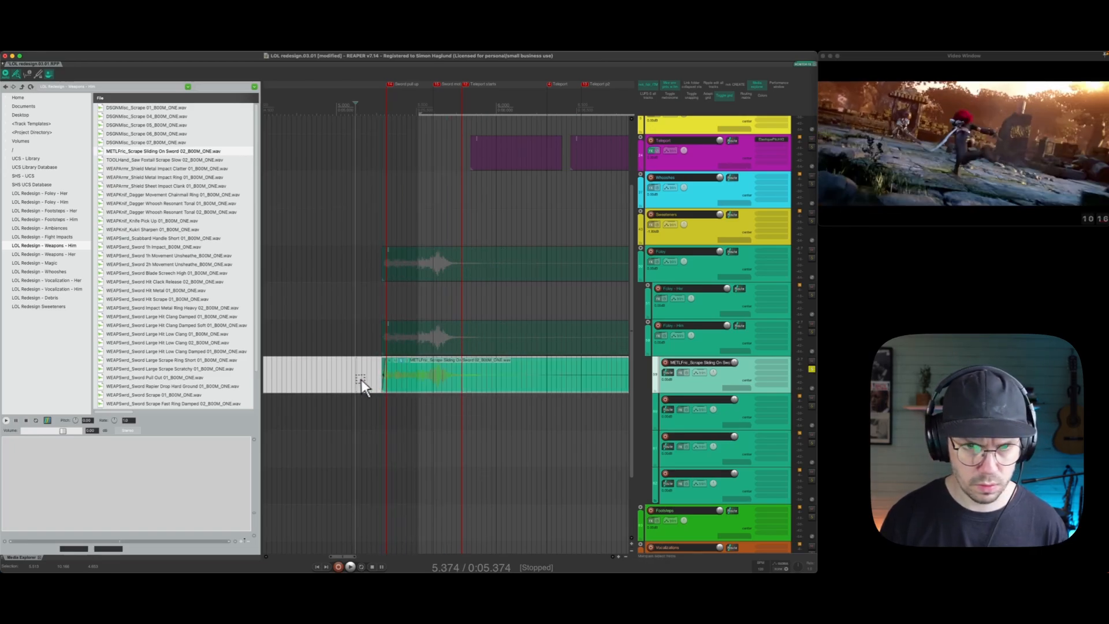
pyautogui.click(358, 378)
pyautogui.press('space')
pyautogui.press('space')
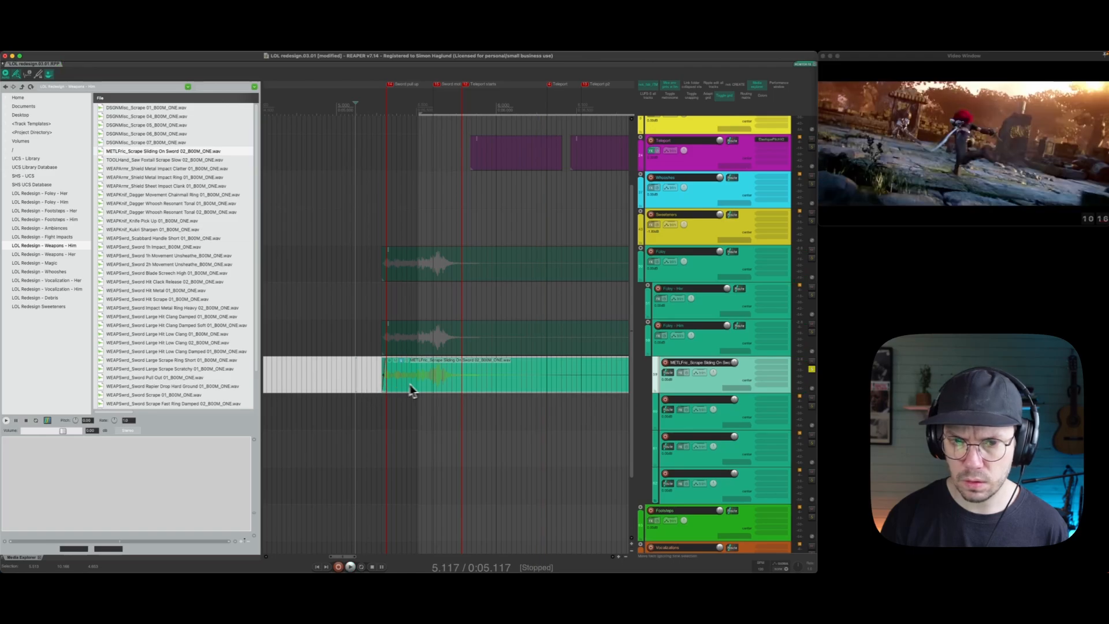
# Nudge the sliding sword scrape slightly earlier and check it against the picture.
pyautogui.moveTo(417, 385); pyautogui.dragTo(413, 382)
pyautogui.press('space')
pyautogui.press('space')
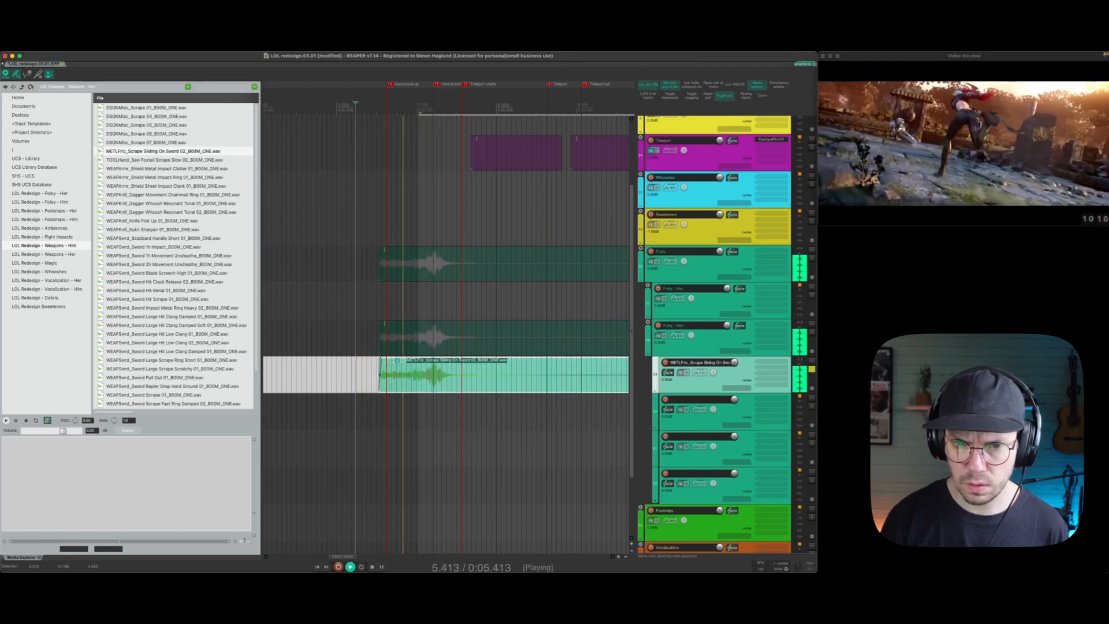
pyautogui.press('space')
# Trim the end of the sliding sword scrape to the Sword motion stop marker and play the shortened sound.
pyautogui.moveTo(413, 384)
pyautogui.mouseDown()
pyautogui.moveTo(449, 384)
pyautogui.moveTo(433, 361)
pyautogui.moveTo(404, 383)
pyautogui.mouseUp()
pyautogui.press('d')
pyautogui.click(444, 377)
pyautogui.click(393, 389)
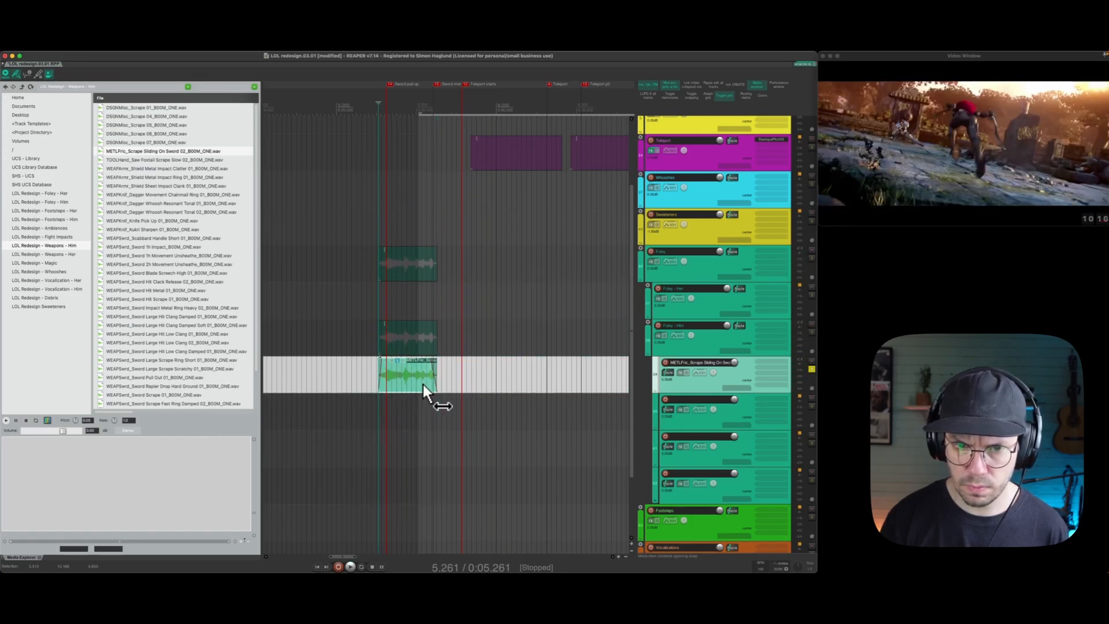
pyautogui.press('space')
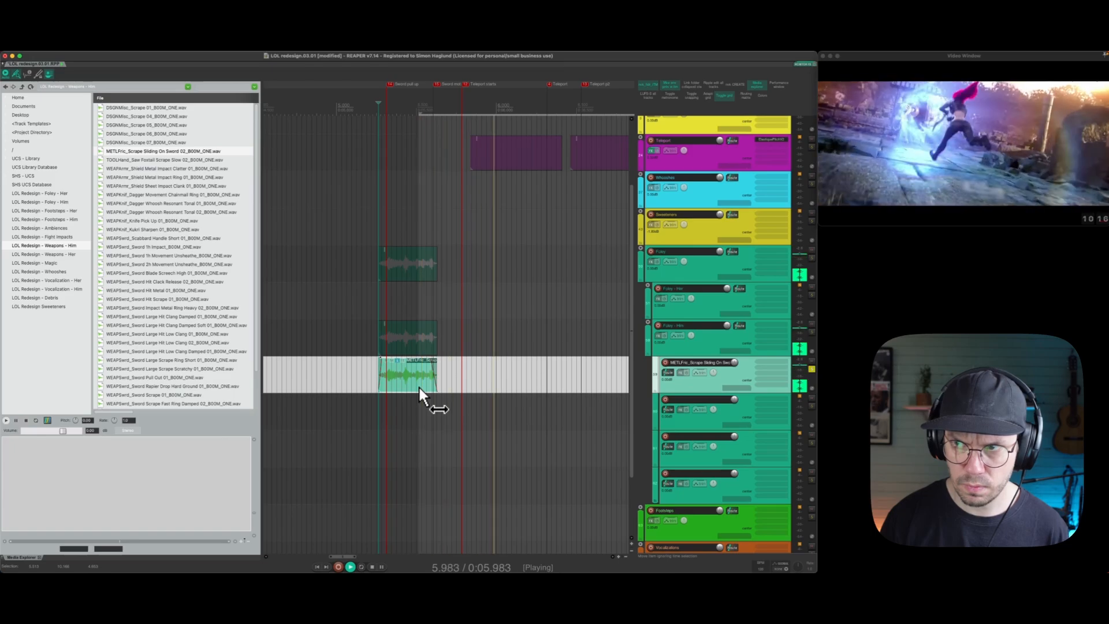
pyautogui.press('space')
# Audition the shield metal impact, sword 1h movement unsheathe and scabbard handle sounds for a second layer on the next empty child track.
pyautogui.click(698, 419)
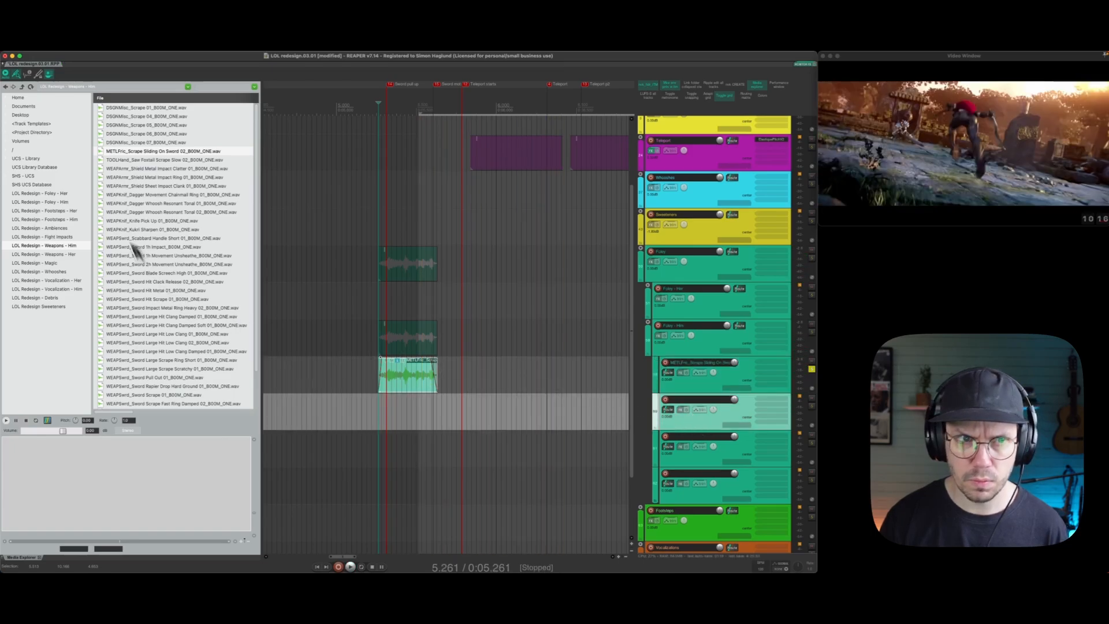
pyautogui.click(154, 168)
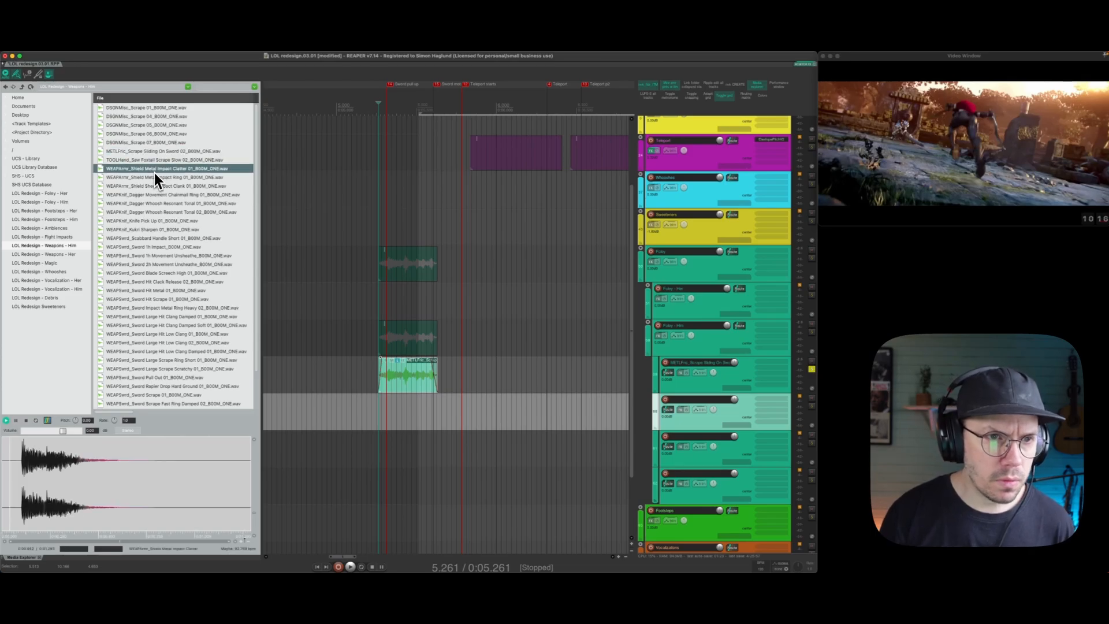
pyautogui.click(155, 174)
pyautogui.click(149, 255)
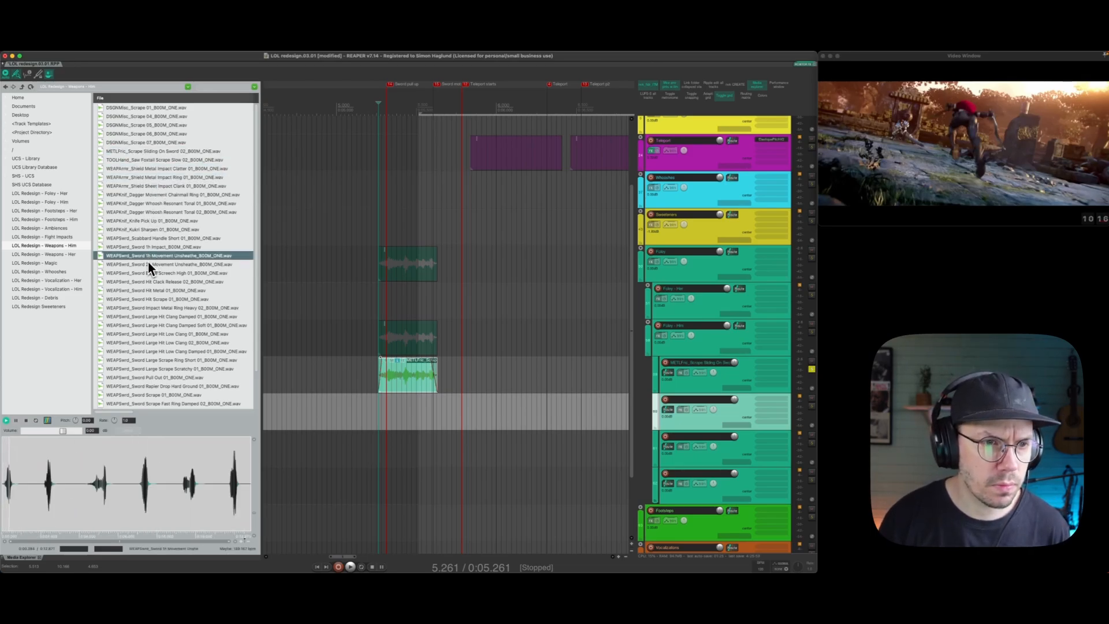
pyautogui.click(149, 240)
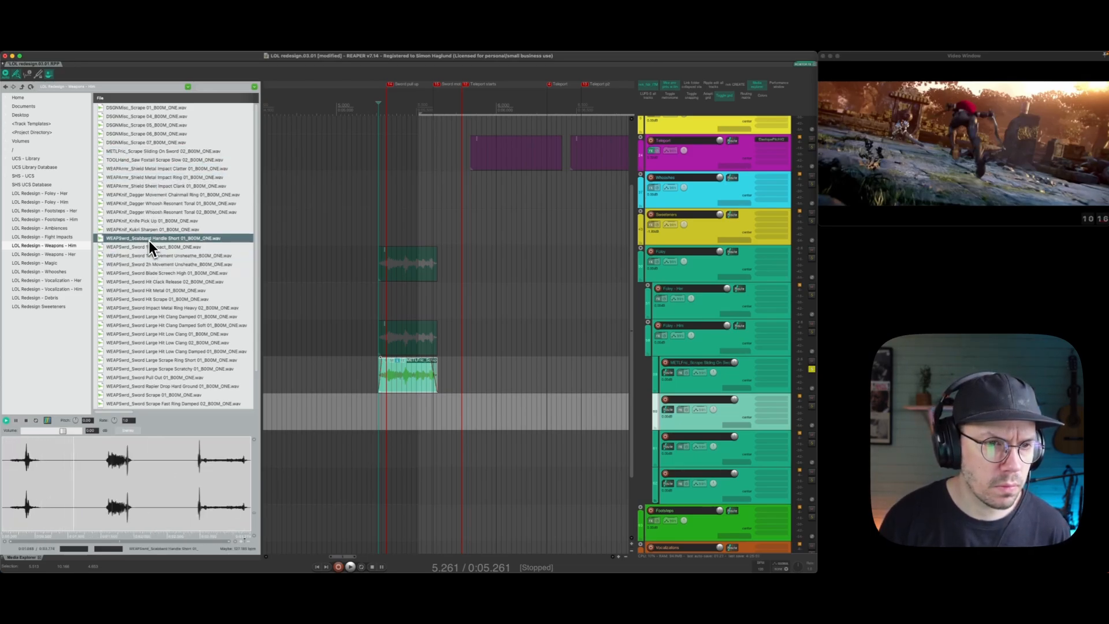
# Insert DSGNMisc_Scrape 07_B00M_ONE.wav on the second Foley - Him child track around the sword markers and play the layers together.
pyautogui.click(141, 142)
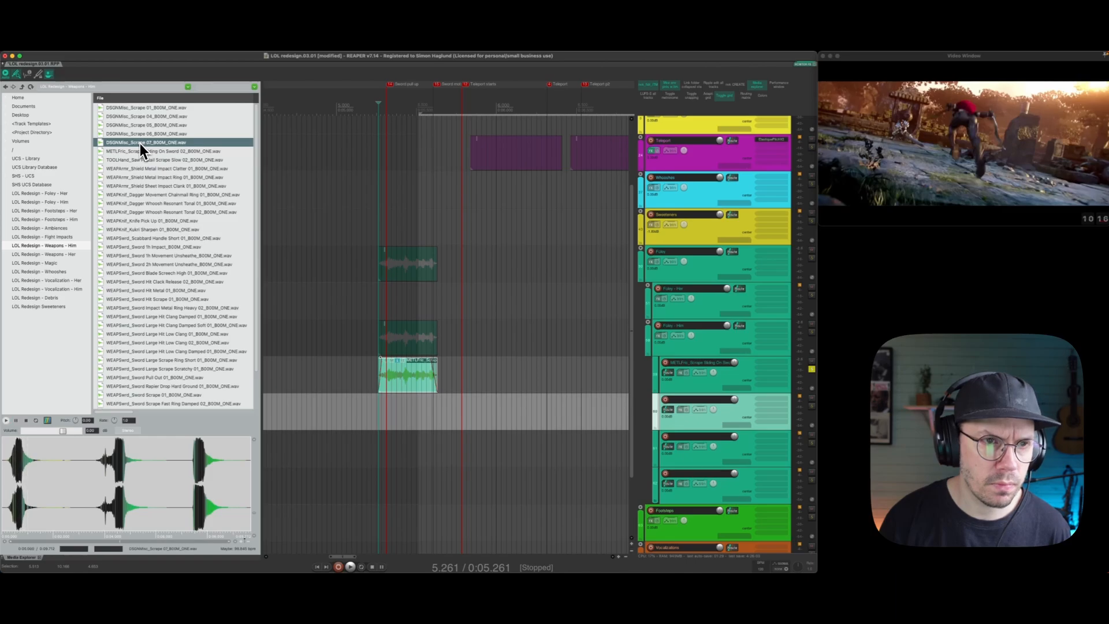
pyautogui.moveTo(134, 146); pyautogui.dragTo(435, 419)
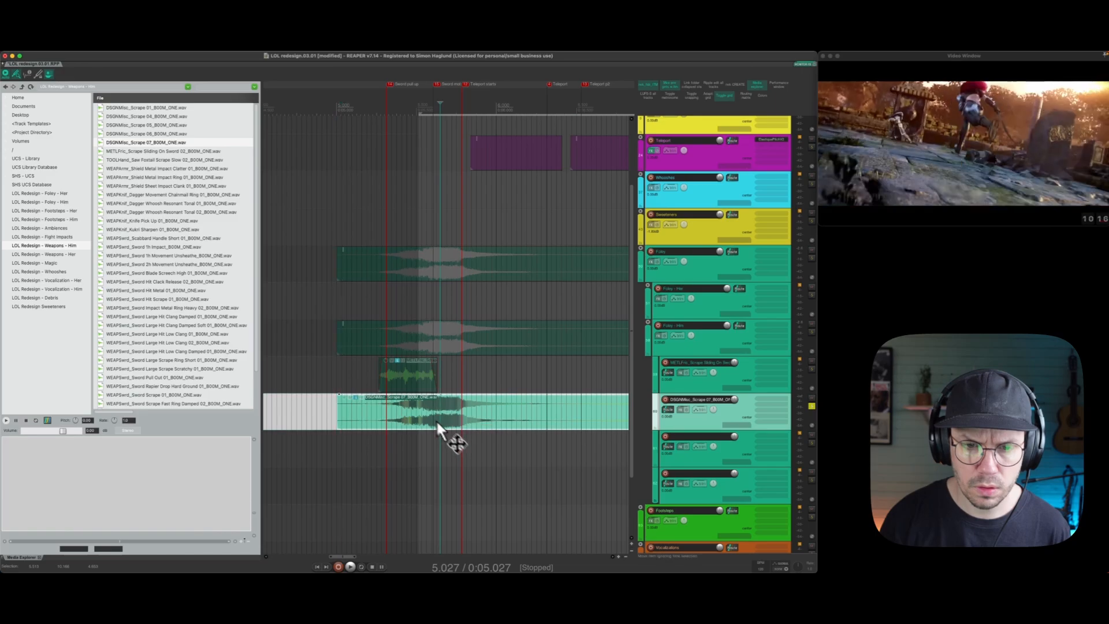
pyautogui.click(373, 348)
pyautogui.press('space')
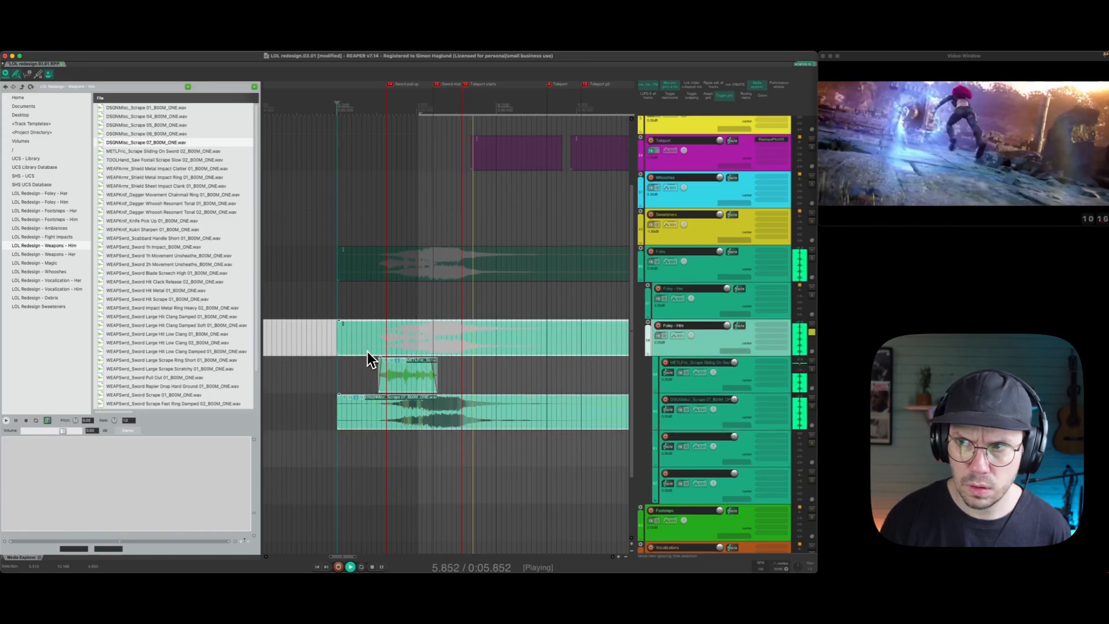
pyautogui.press('space')
# Lower the item volume of the two scrape layers and play the sword pull-up again from just before them.
pyautogui.click(333, 409)
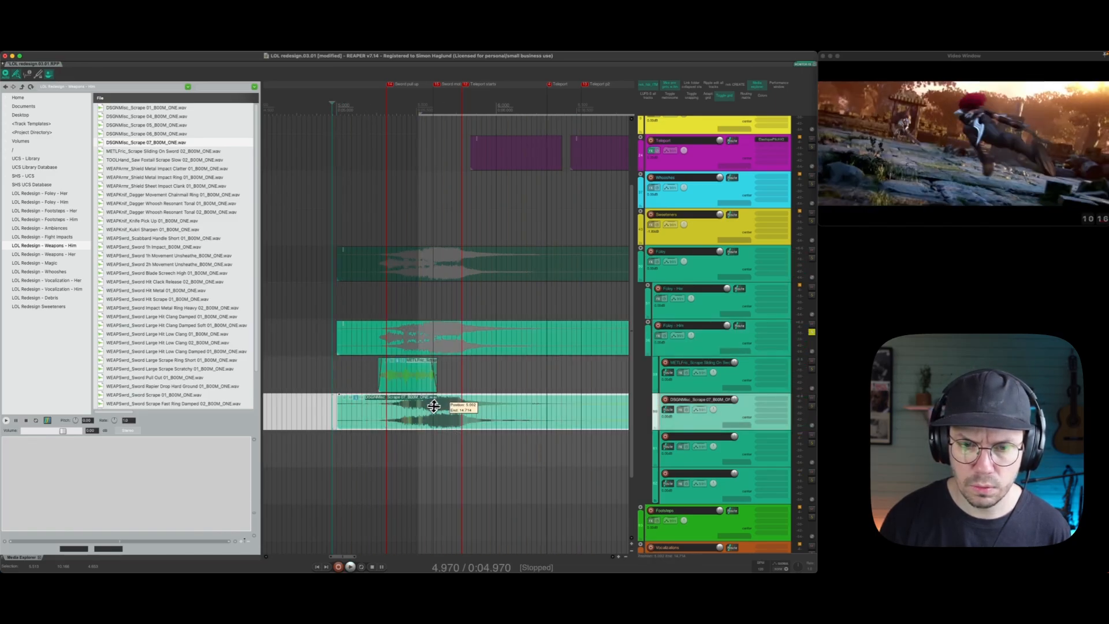
pyautogui.click(330, 387)
pyautogui.press('space')
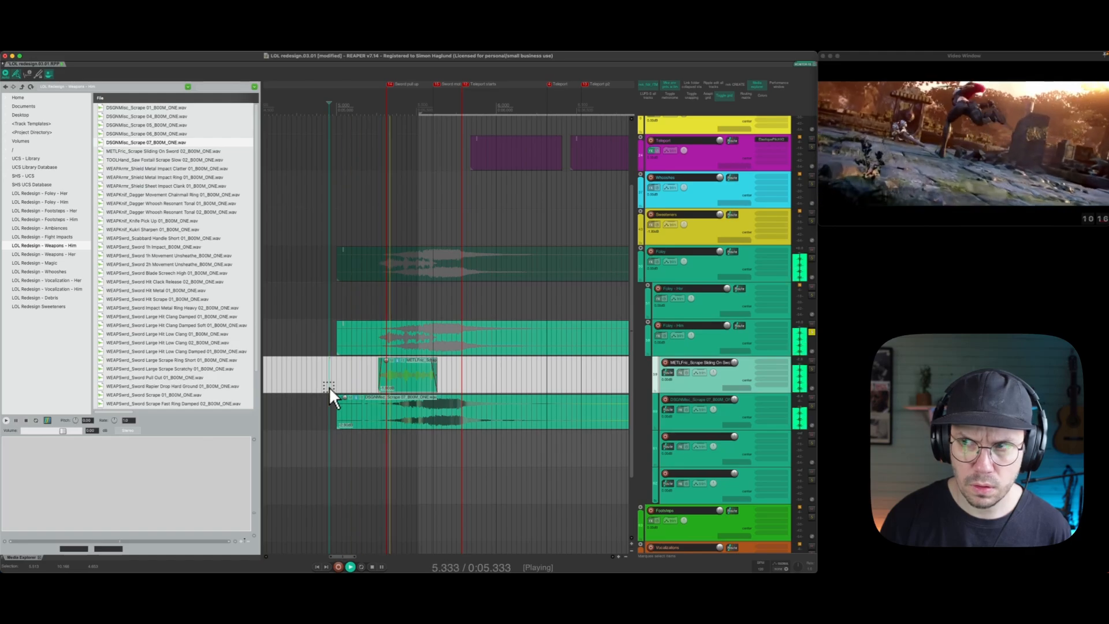
pyautogui.press('space')
pyautogui.press('space')
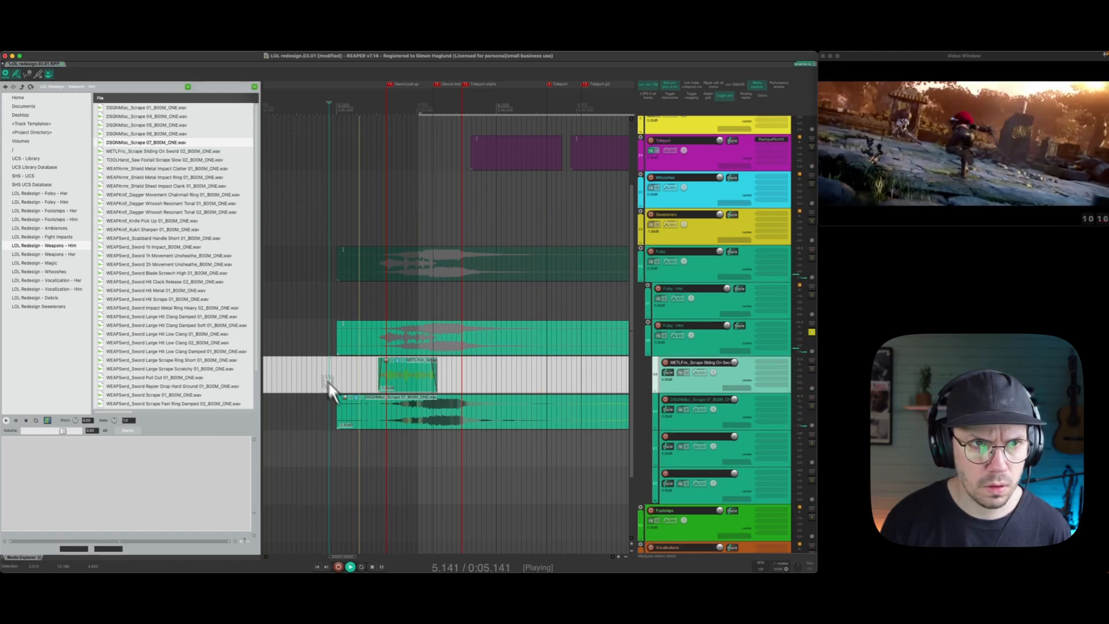
pyautogui.press('space')
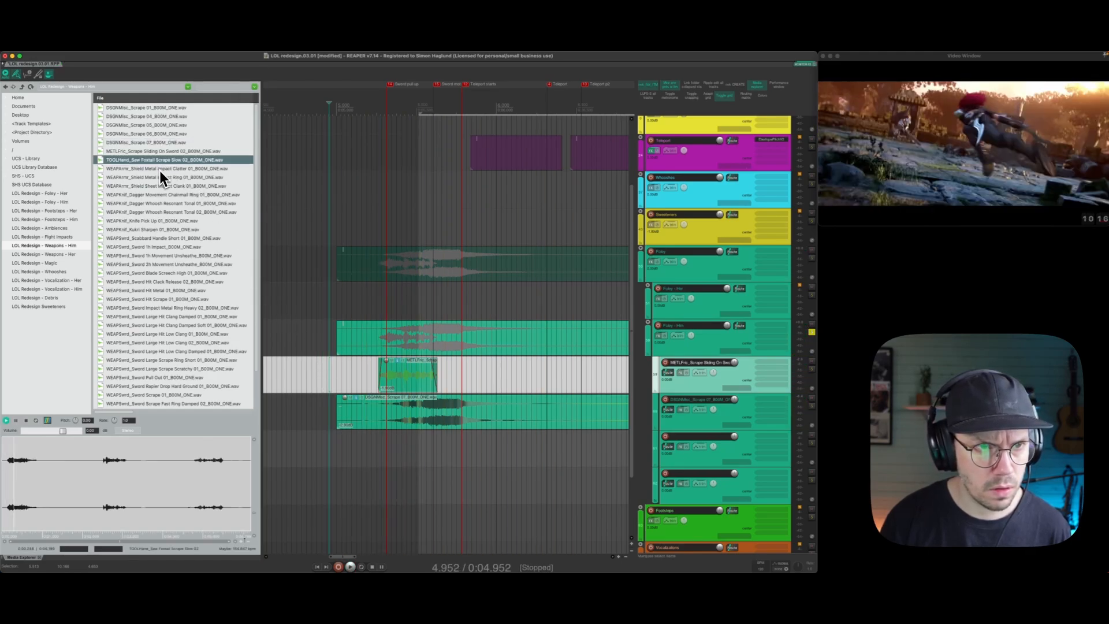
# Audition the shield, dagger, knife, scabbard and sword impact sounds in the Weapons - Him folder for another scrape layer.
pyautogui.click(160, 171)
pyautogui.click(156, 196)
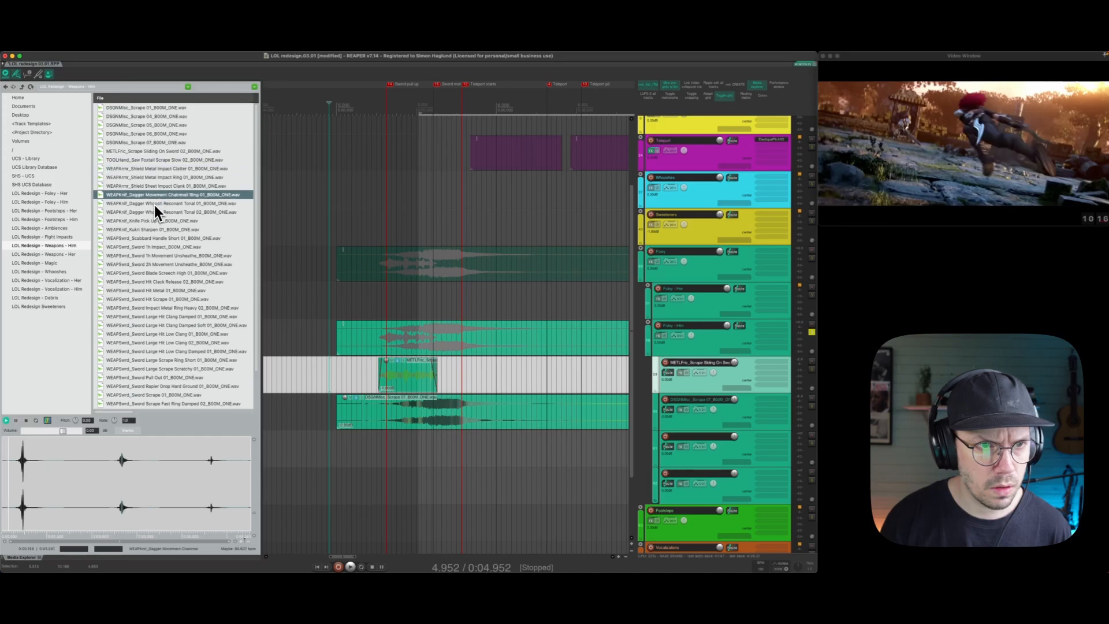
pyautogui.click(146, 185)
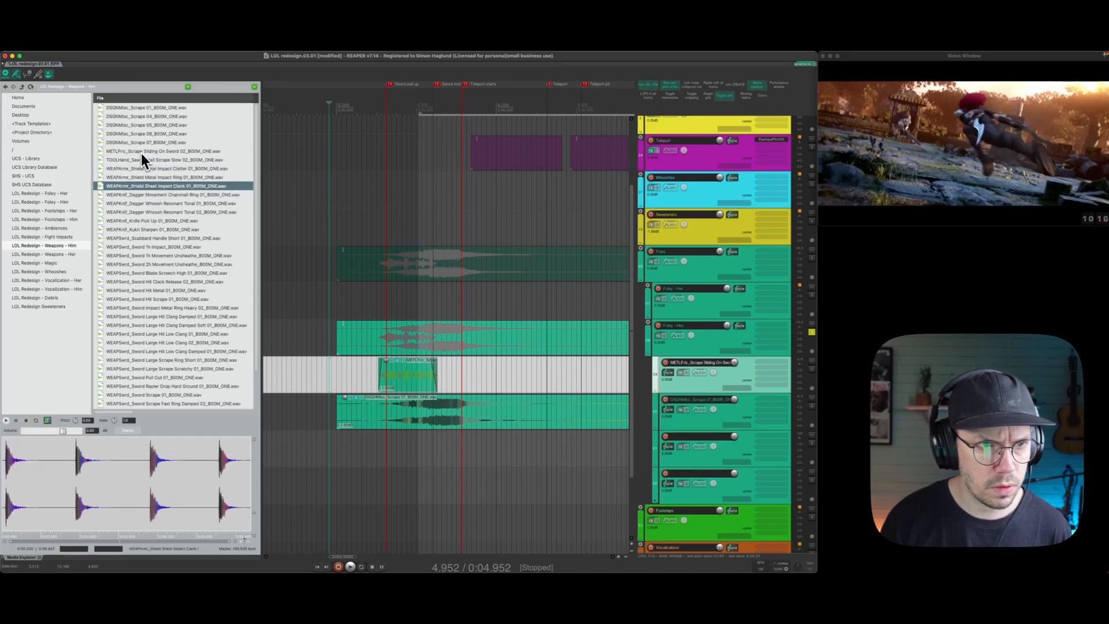
pyautogui.click(150, 219)
pyautogui.click(150, 238)
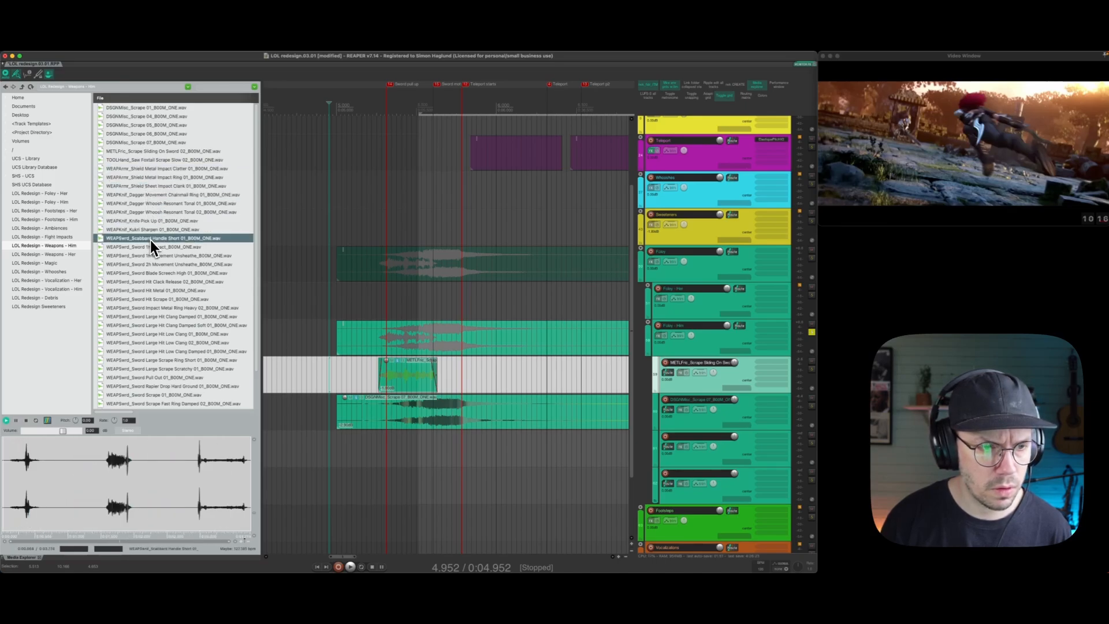
pyautogui.click(149, 247)
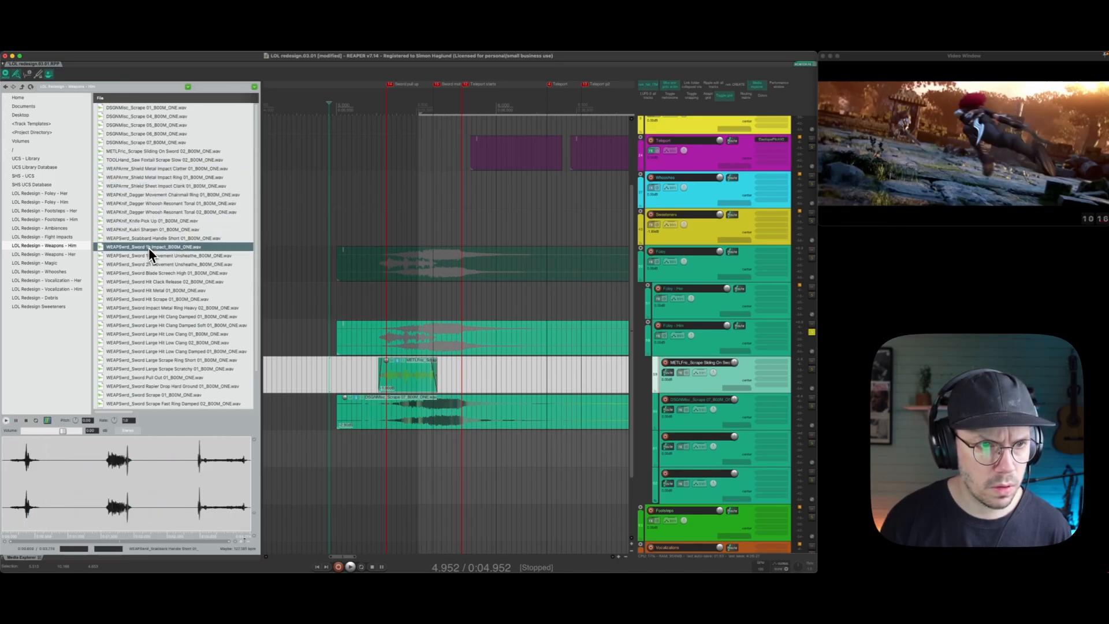
pyautogui.click(149, 282)
pyautogui.click(152, 307)
pyautogui.scroll(-3, 152, 321)
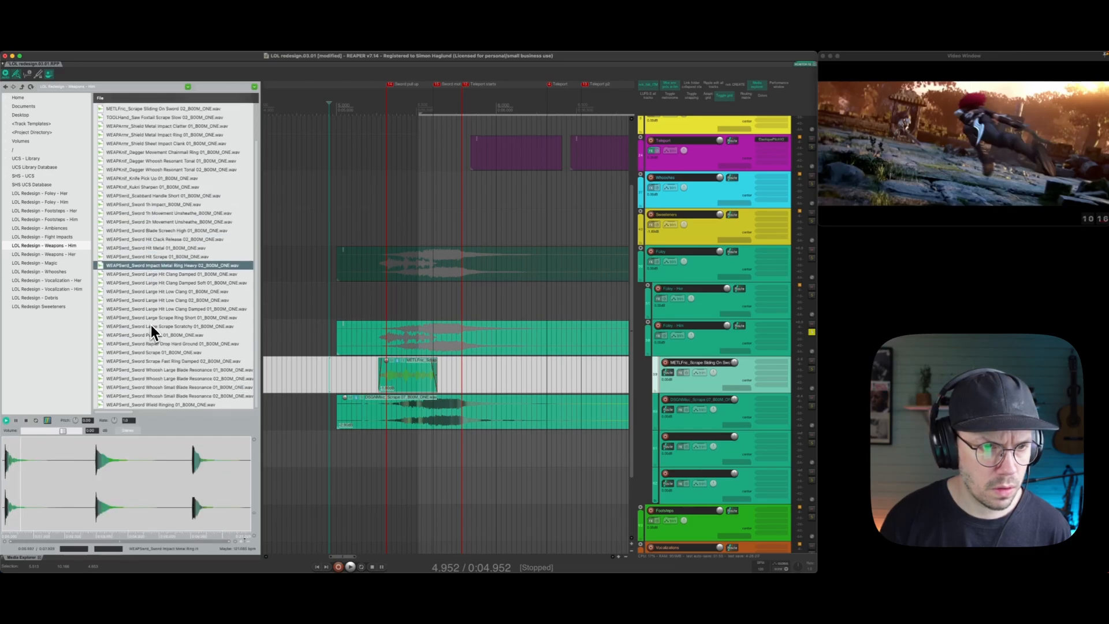
# Insert WEAPSwrd_Sword Scrape Fast Ring Damped 02_B00M_ONE.wav on a new track above the sliding sword scrape track.
pyautogui.click(151, 363)
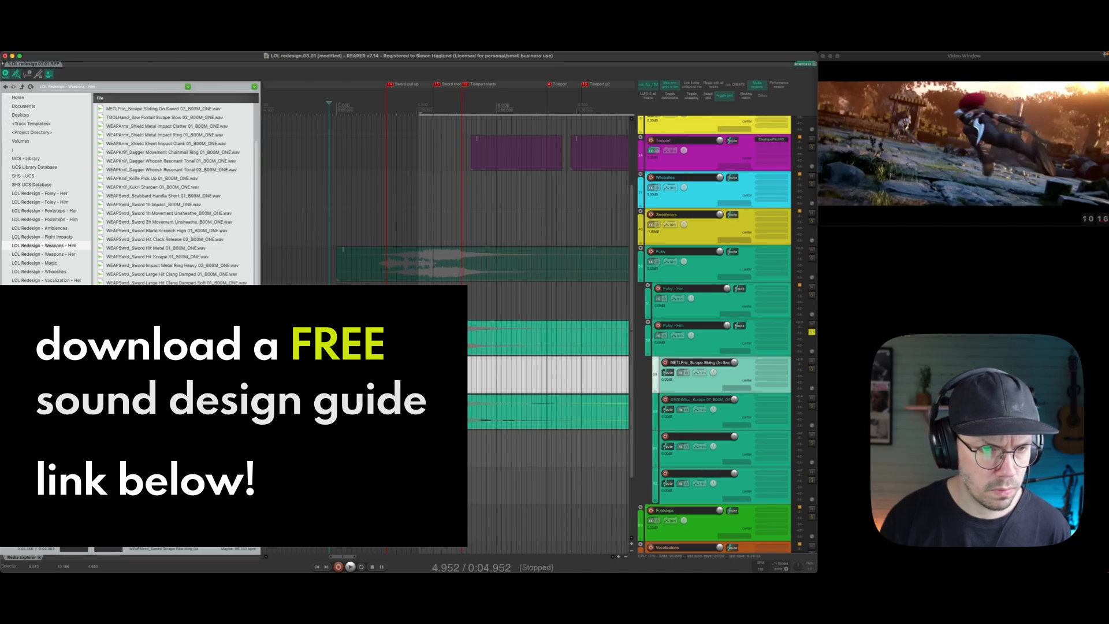
pyautogui.press('super+t')
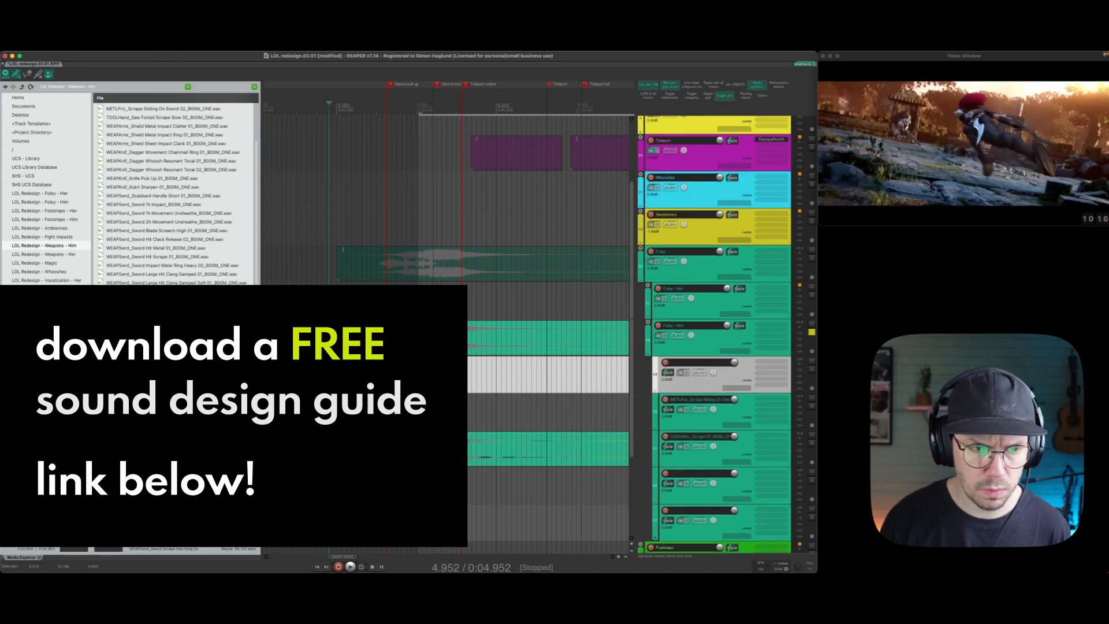
pyautogui.press('Return')
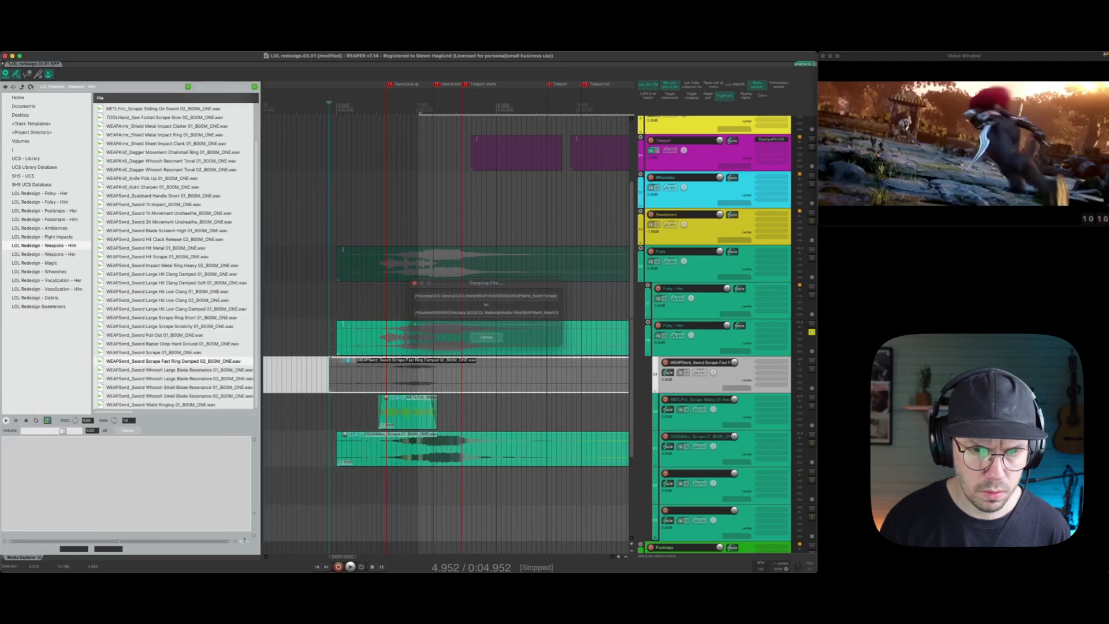
# Play back the three layered scrape sounds from just before the Sword pull up marker to check their timing.
pyautogui.click(324, 381)
pyautogui.moveTo(405, 383); pyautogui.dragTo(407, 384)
pyautogui.press('space')
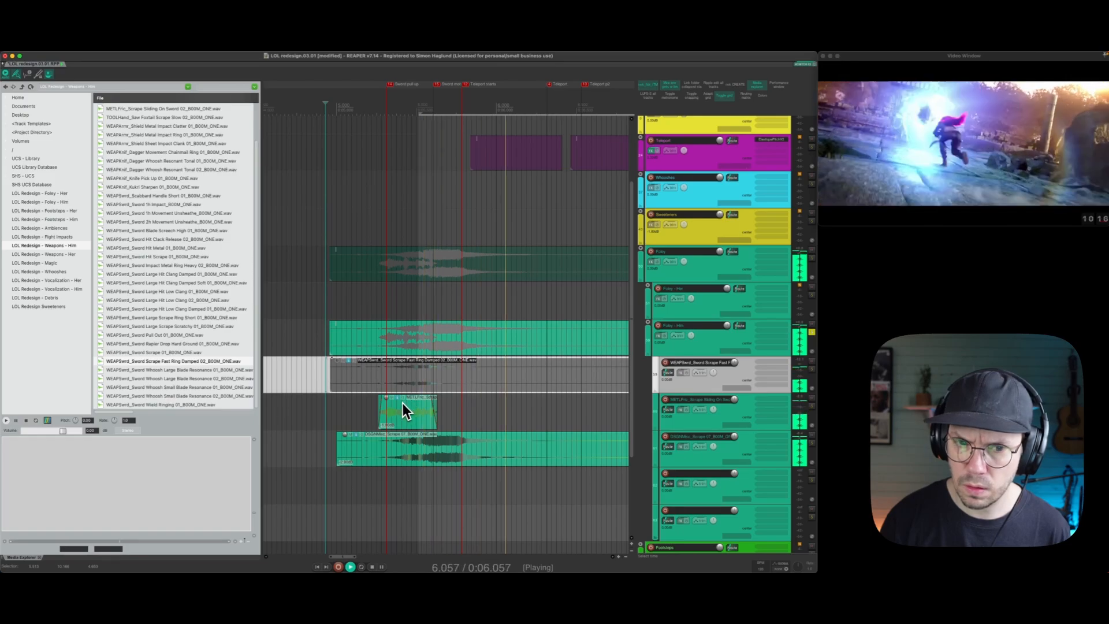
pyautogui.press('space')
pyautogui.press('space')
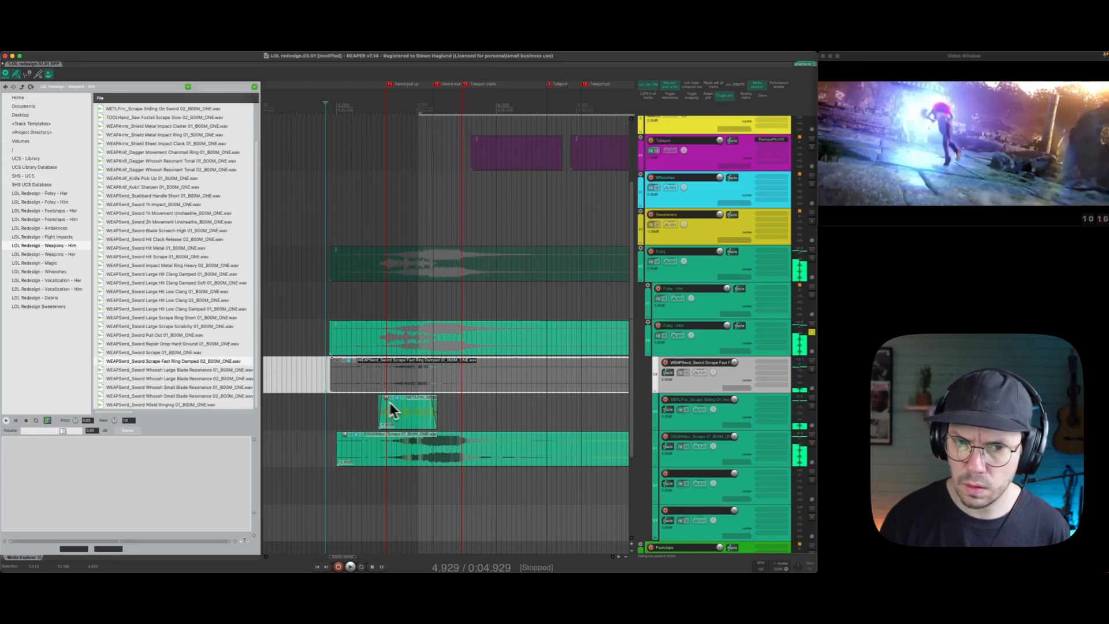
# Nudge the Sword Scrape Fast Ring Damped item slightly earlier and play the layered pull-up sound again.
pyautogui.press('space')
pyautogui.moveTo(388, 383); pyautogui.dragTo(385, 384)
pyautogui.press('space')
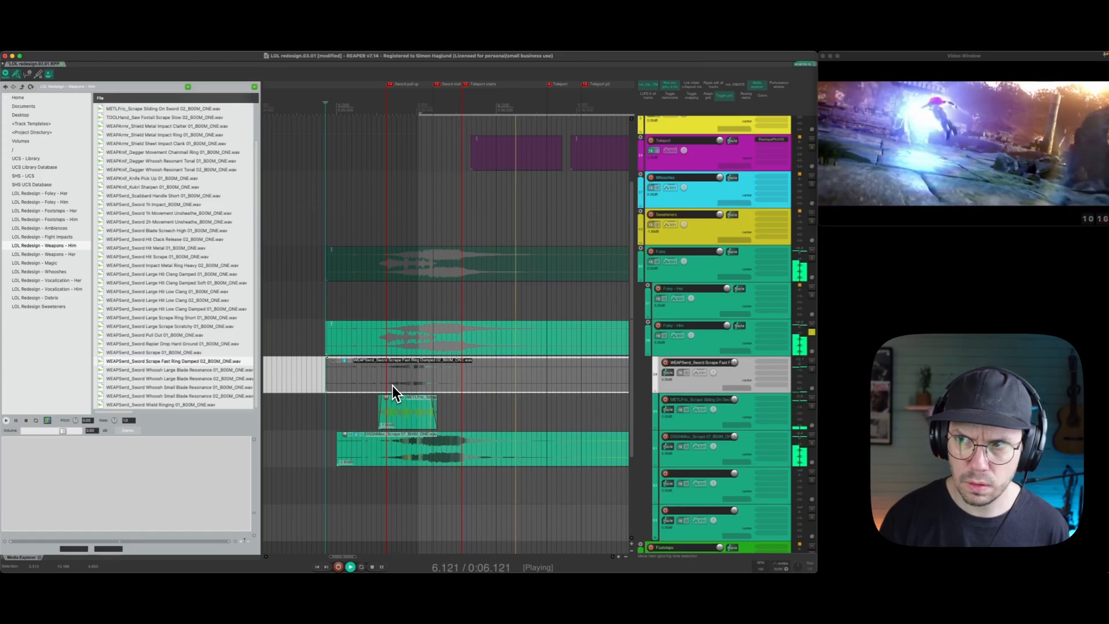
pyautogui.press('space')
pyautogui.scroll(-5, 479, 257)
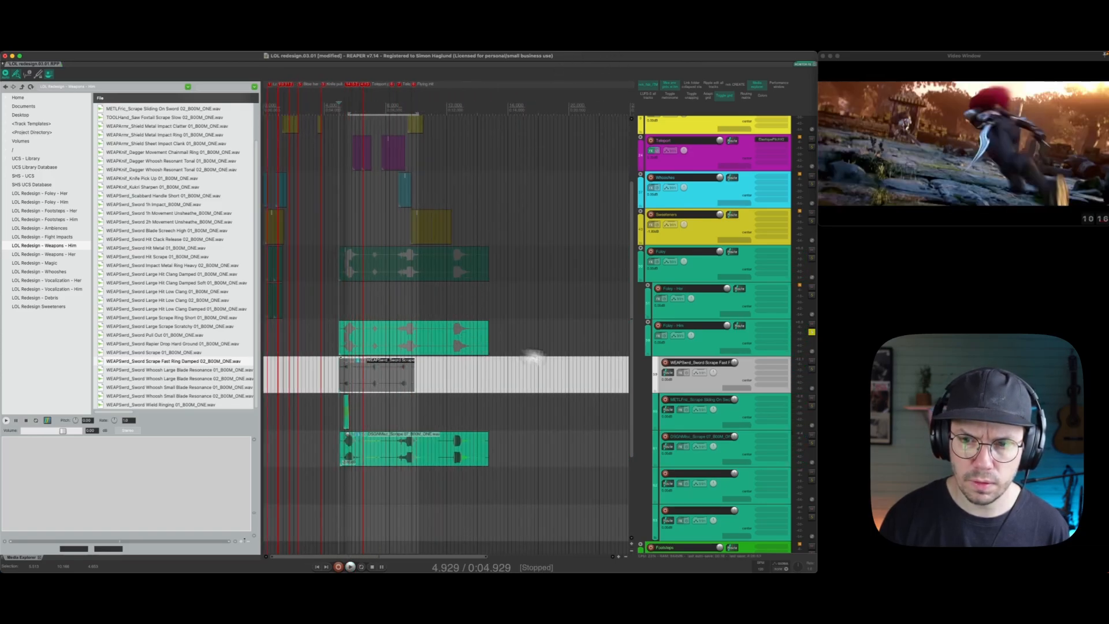
pyautogui.click(709, 352)
pyautogui.hotkey('shift', 'c')
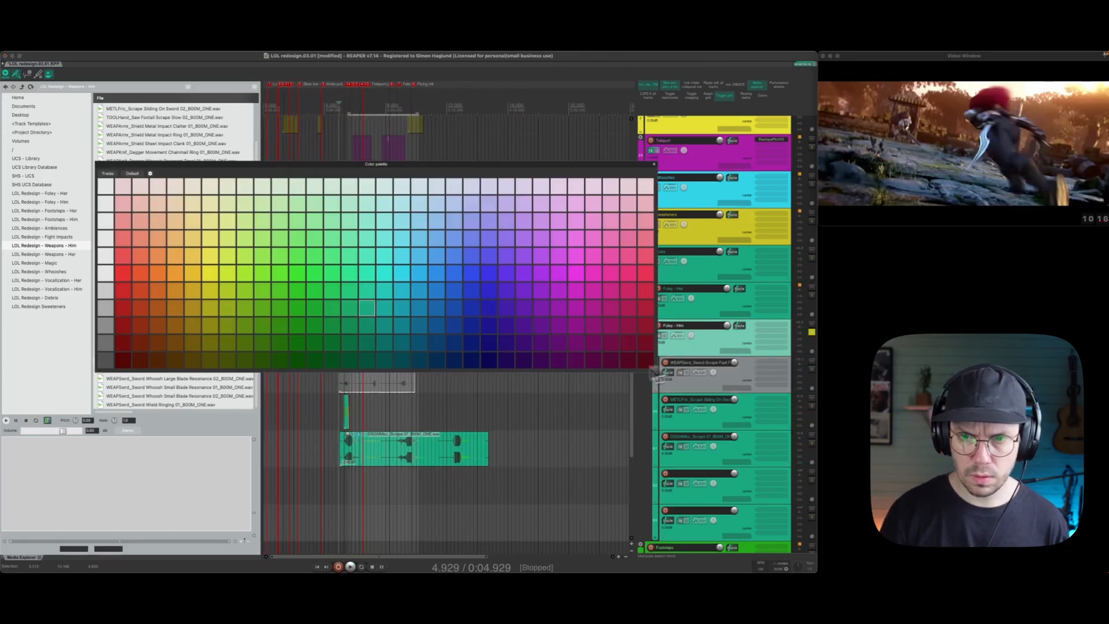
pyautogui.click(385, 324)
pyautogui.click(497, 374)
# Collapse the Foley - Him folder to look over the surrounding timeline and expand its tracks again.
pyautogui.doubleClick(710, 352)
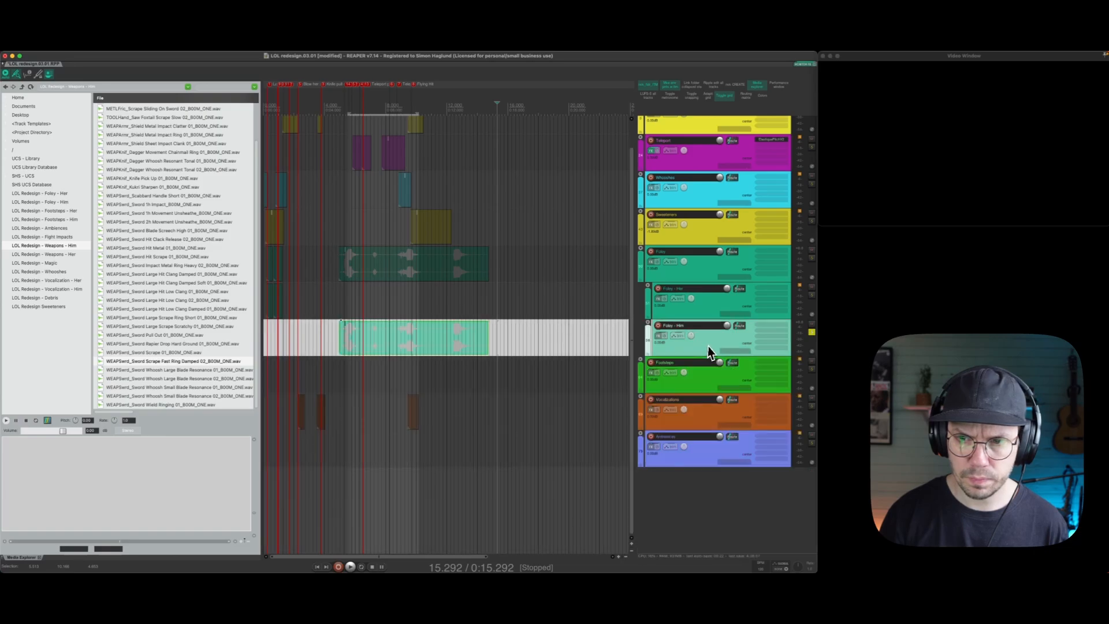
pyautogui.click(322, 340)
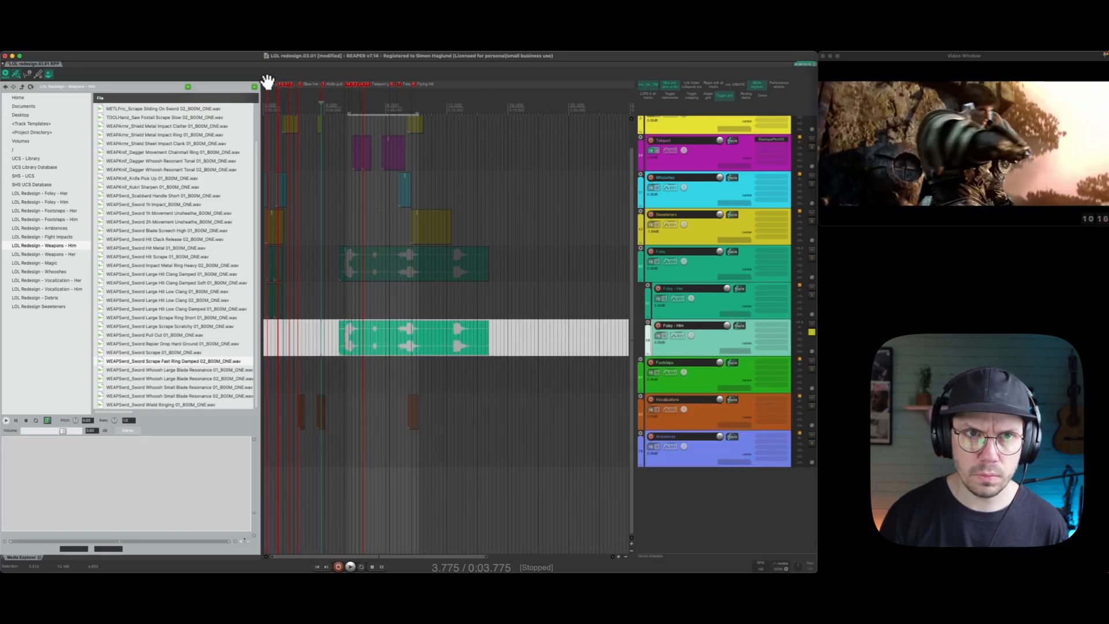
pyautogui.scroll(4, 270, 92)
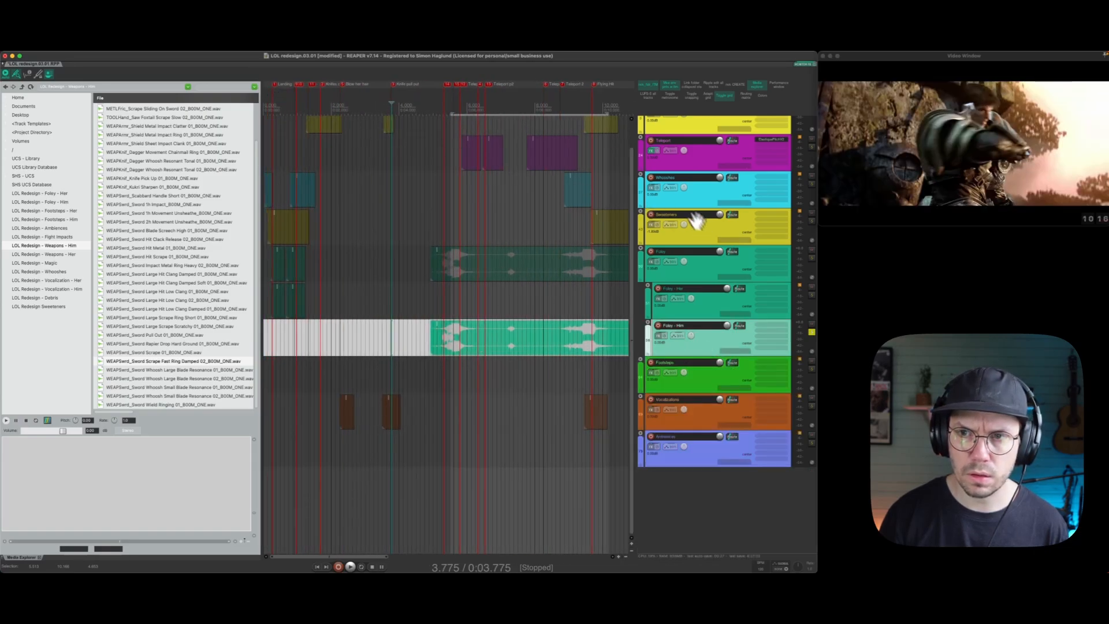
pyautogui.scroll(-3, 619, 92)
pyautogui.scroll(3, 589, 150)
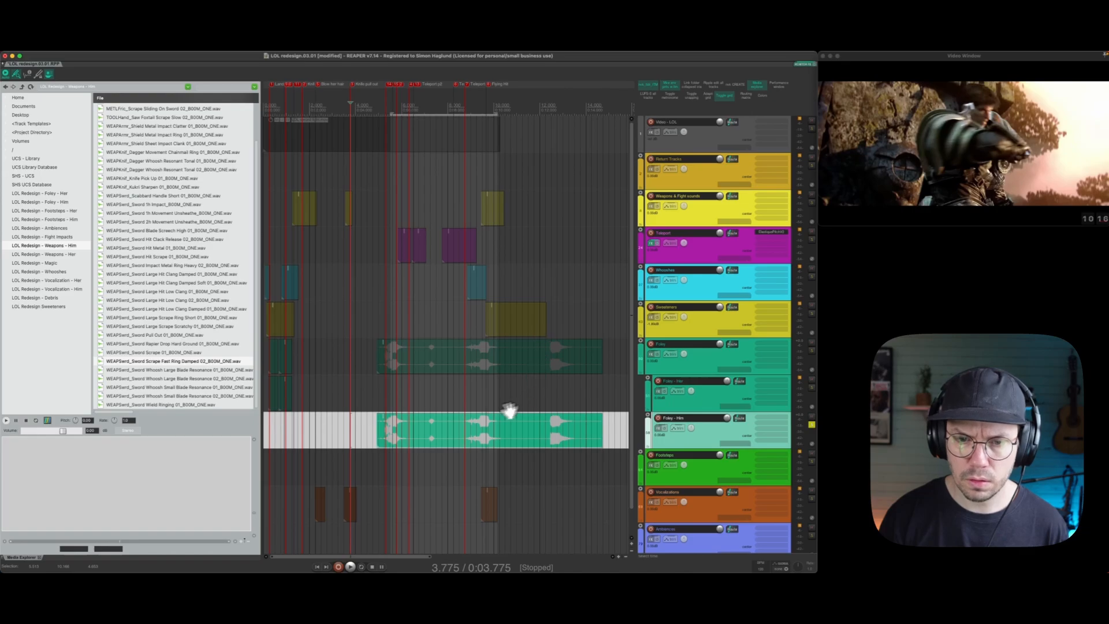
pyautogui.doubleClick(713, 441)
# Split the DSGNMisc_Scrape 07 and Sword Scrape Fast Ring Damped items after their first scrape and delete the remaining repetitions.
pyautogui.scroll(-3, 601, 416)
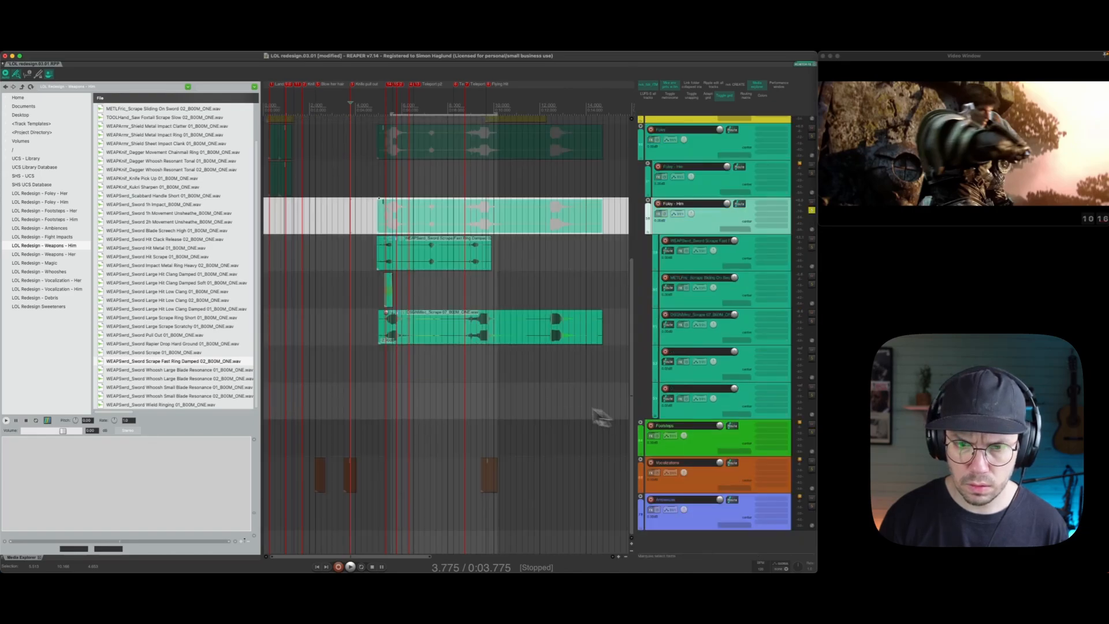
pyautogui.click(430, 324)
pyautogui.press('Delete')
pyautogui.press('s')
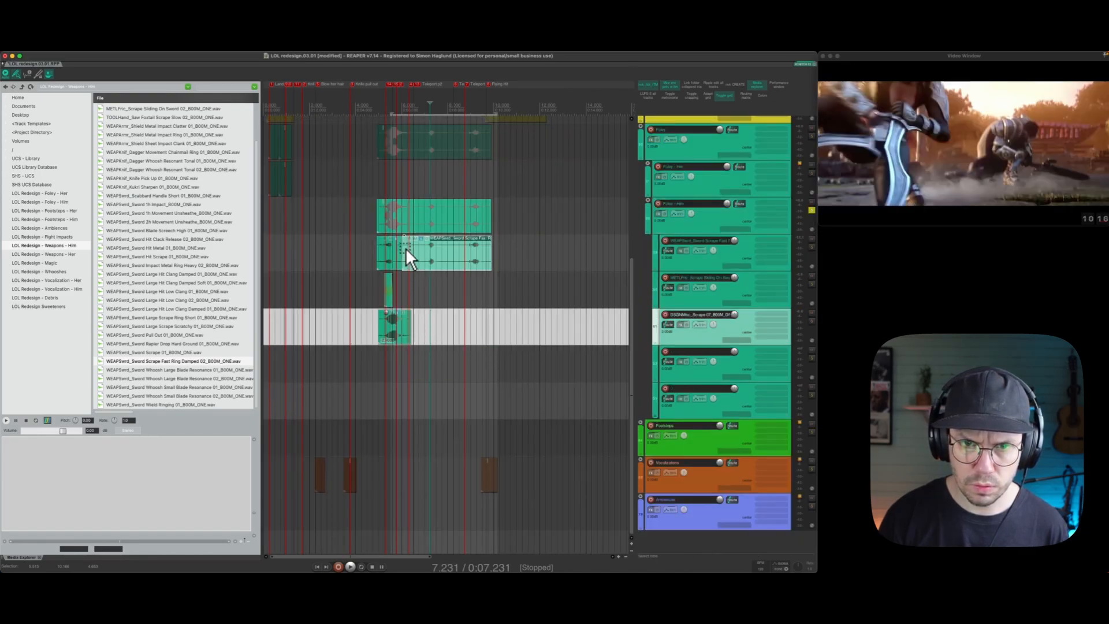
pyautogui.press('Delete')
# Trim the end of the Sword Scrape Fast Ring Damped item and add a short fade-out.
pyautogui.scroll(3, 272, 86)
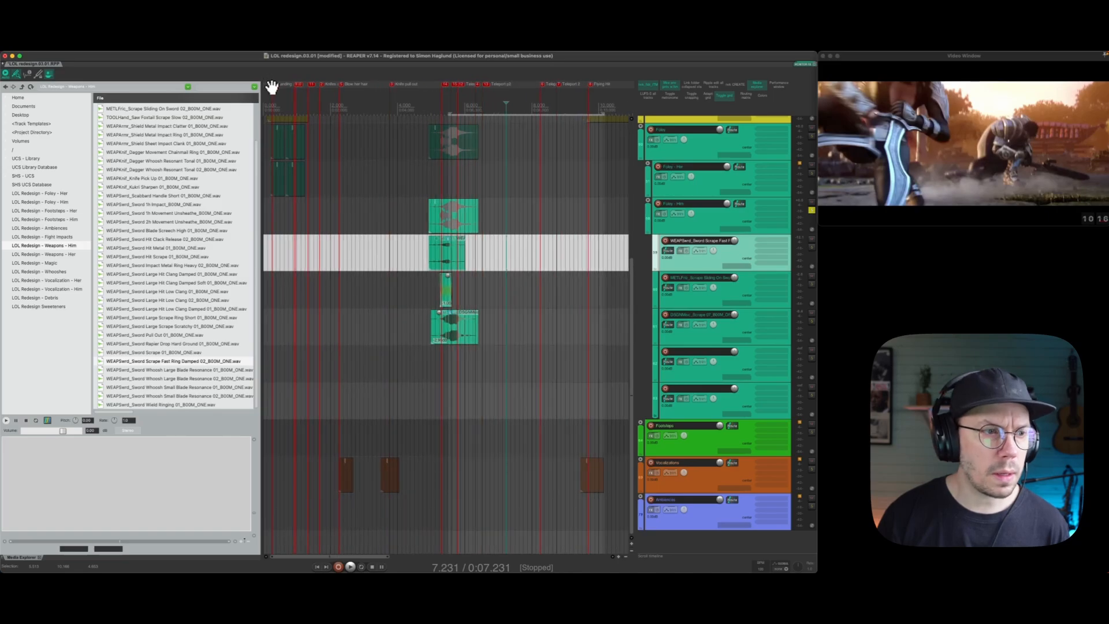
pyautogui.scroll(-2, 295, 86)
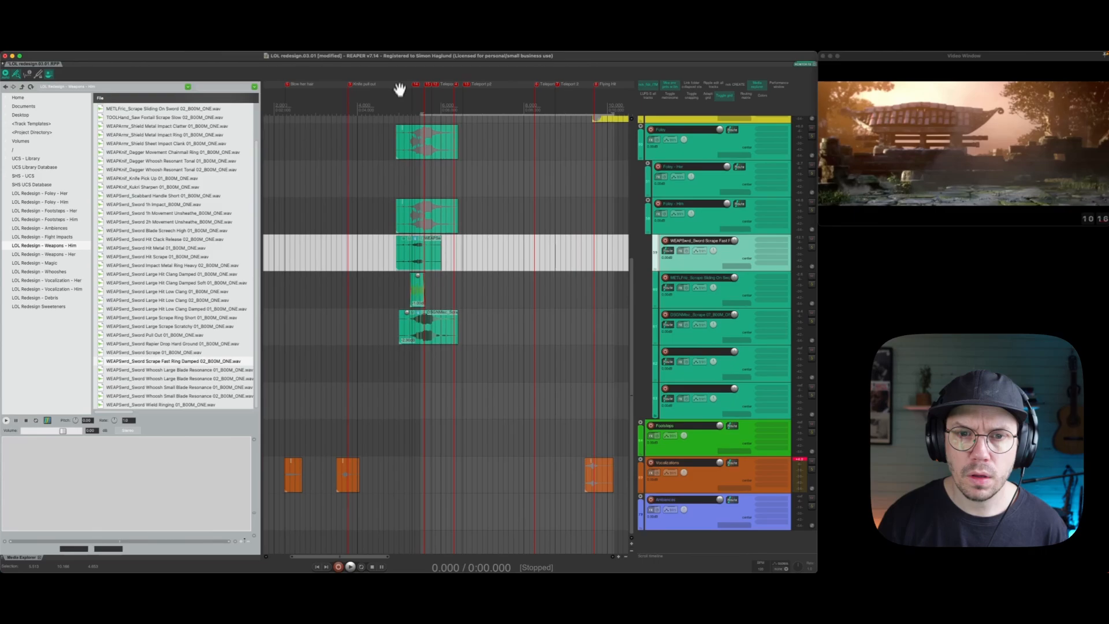
pyautogui.scroll(2, 400, 89)
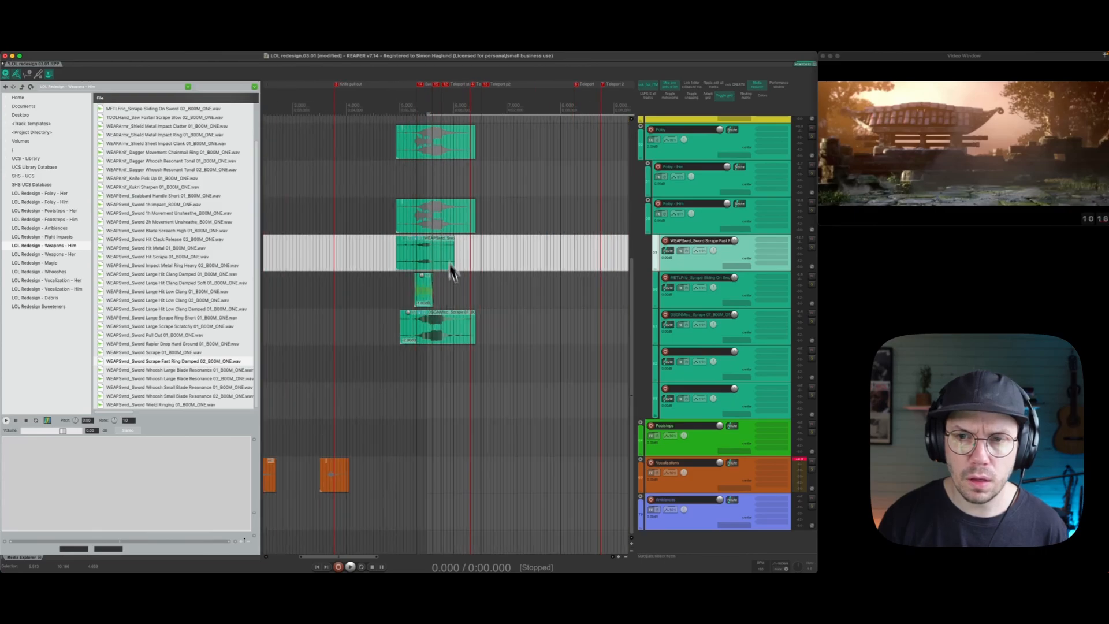
pyautogui.scroll(3, 465, 144)
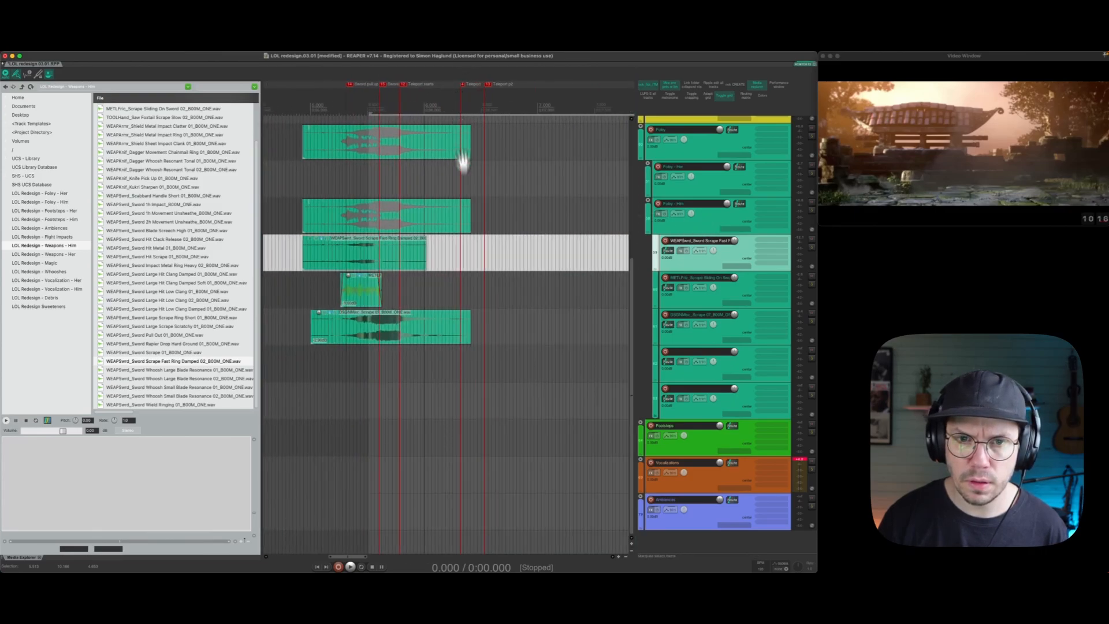
pyautogui.press('d')
pyautogui.click(417, 265)
pyautogui.moveTo(400, 245); pyautogui.dragTo(394, 247)
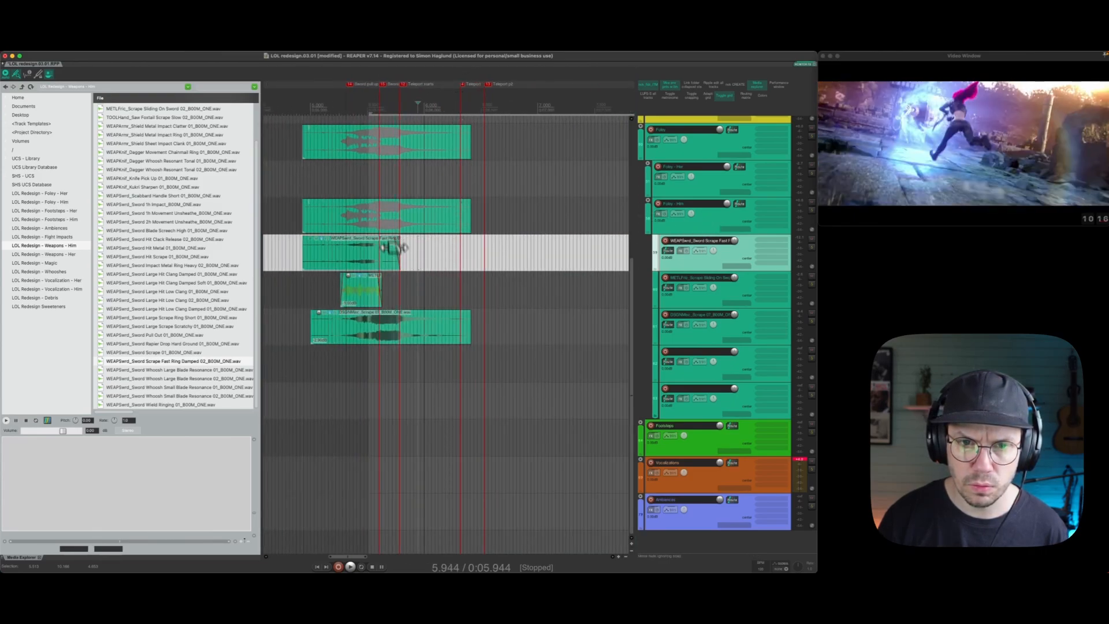
# Shorten the tail of the DSGNMisc_Scrape 07 item and give it a long fade-out.
pyautogui.press('d')
pyautogui.click(455, 319)
pyautogui.moveTo(450, 314); pyautogui.dragTo(424, 316)
pyautogui.click(477, 327)
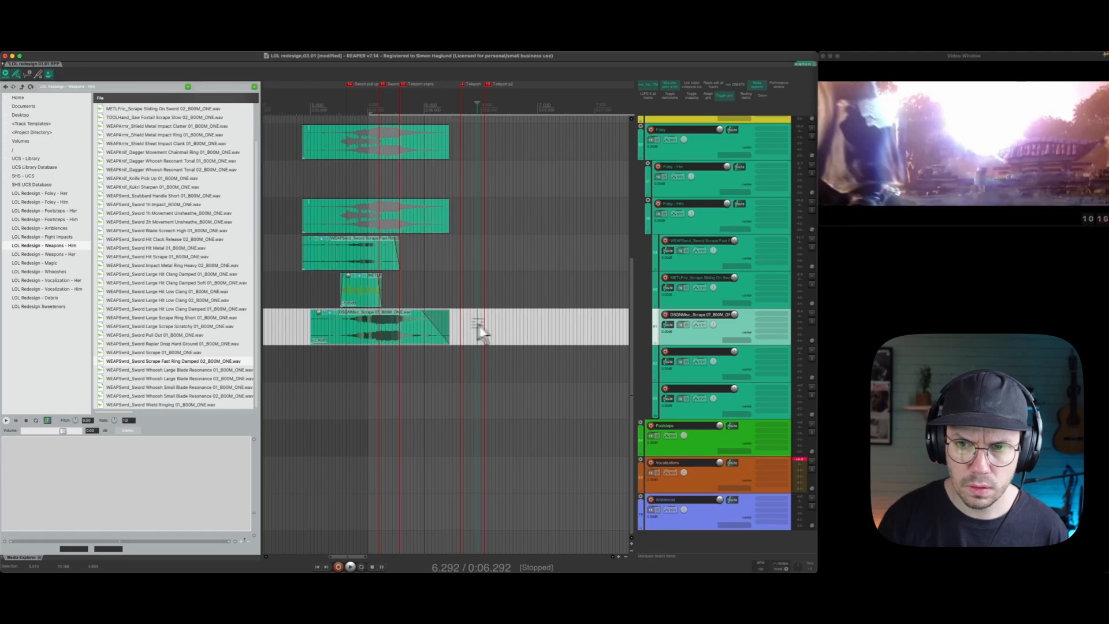
# Find the ground hit in the video after the Teleport p2 marker and place a new marker at 6.805 seconds.
pyautogui.click(687, 224)
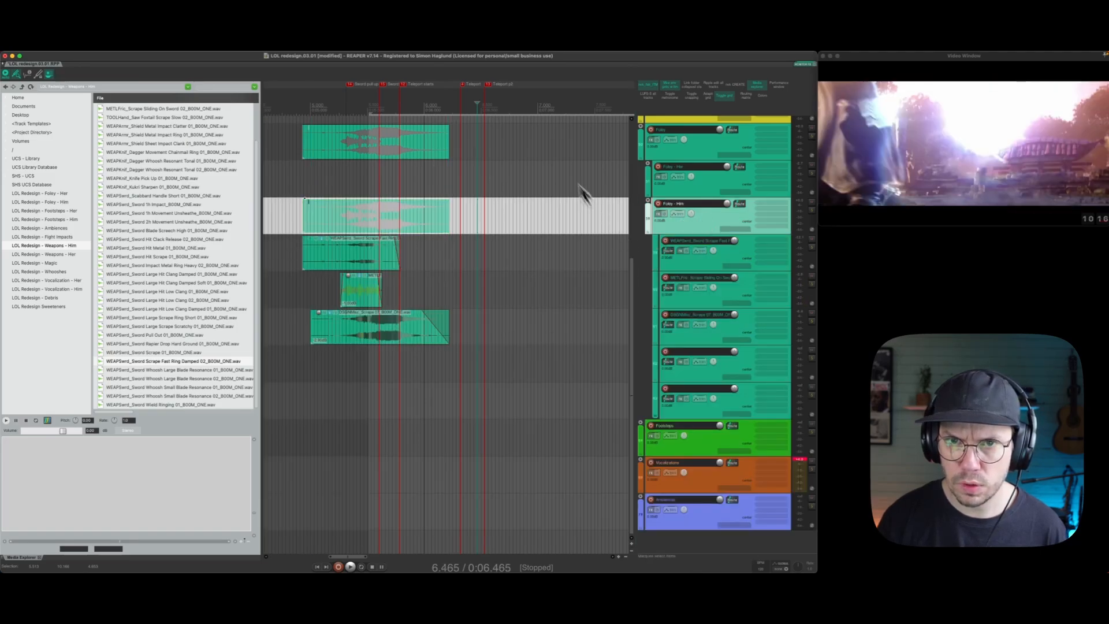
pyautogui.scroll(3, 510, 89)
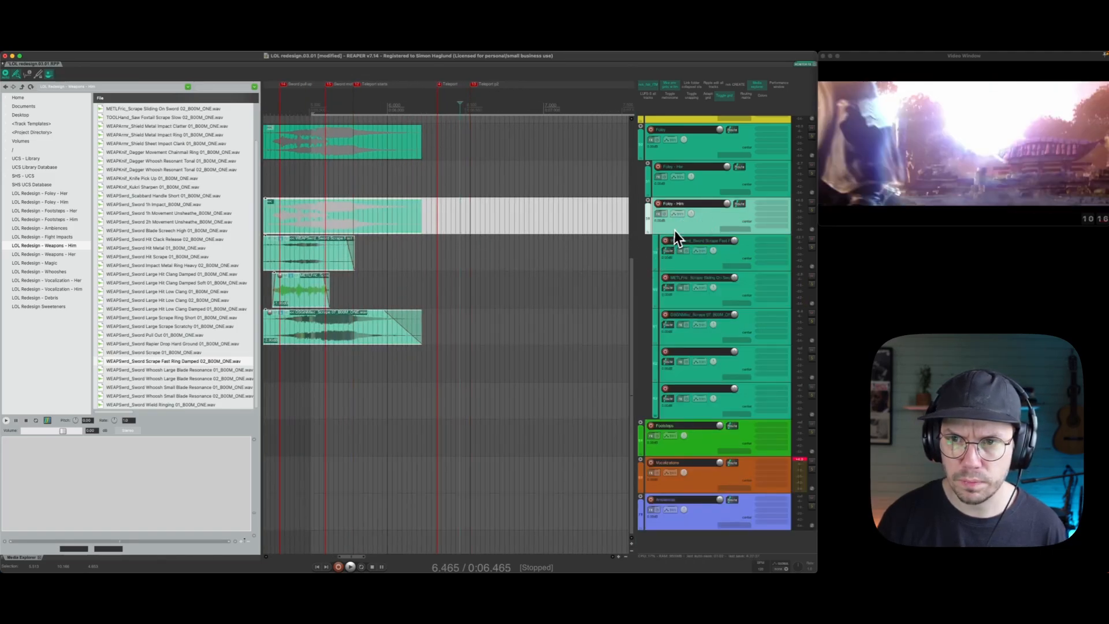
pyautogui.moveTo(448, 223); pyautogui.dragTo(525, 220)
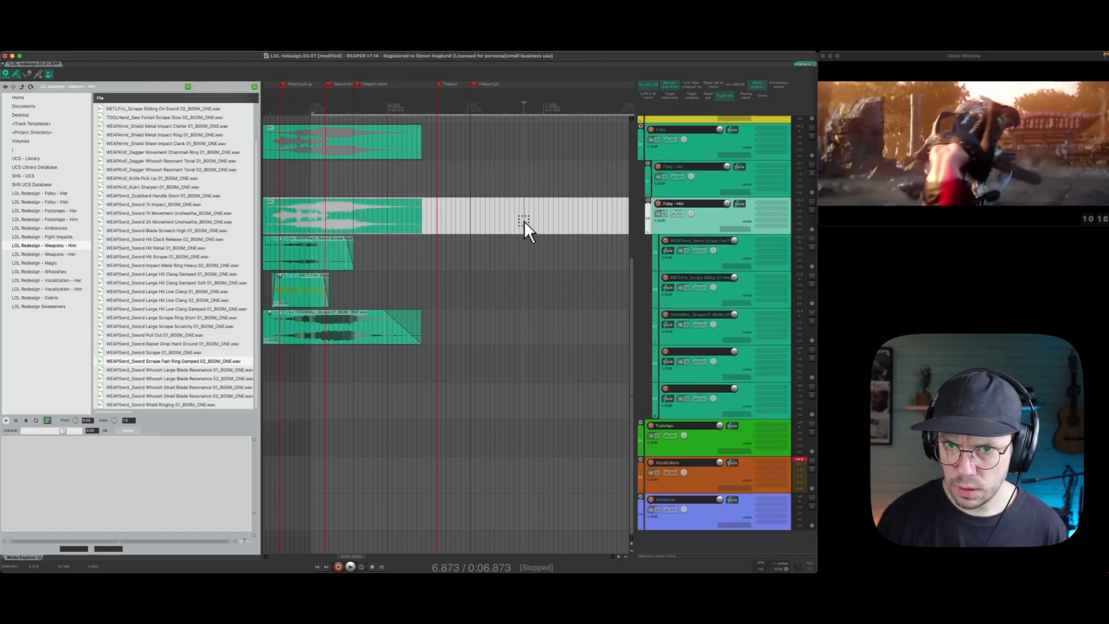
pyautogui.scroll(4, 525, 220)
pyautogui.moveTo(565, 88); pyautogui.dragTo(531, 92)
pyautogui.scroll(-1, 546, 250)
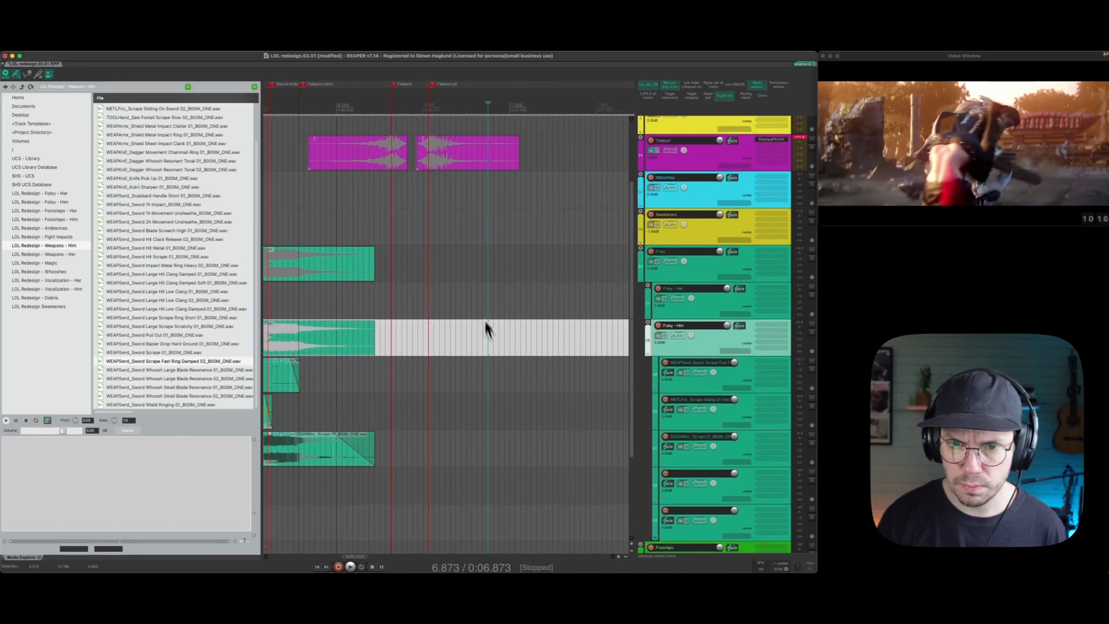
pyautogui.hotkey('shift', 'm')
pyautogui.press('Return')
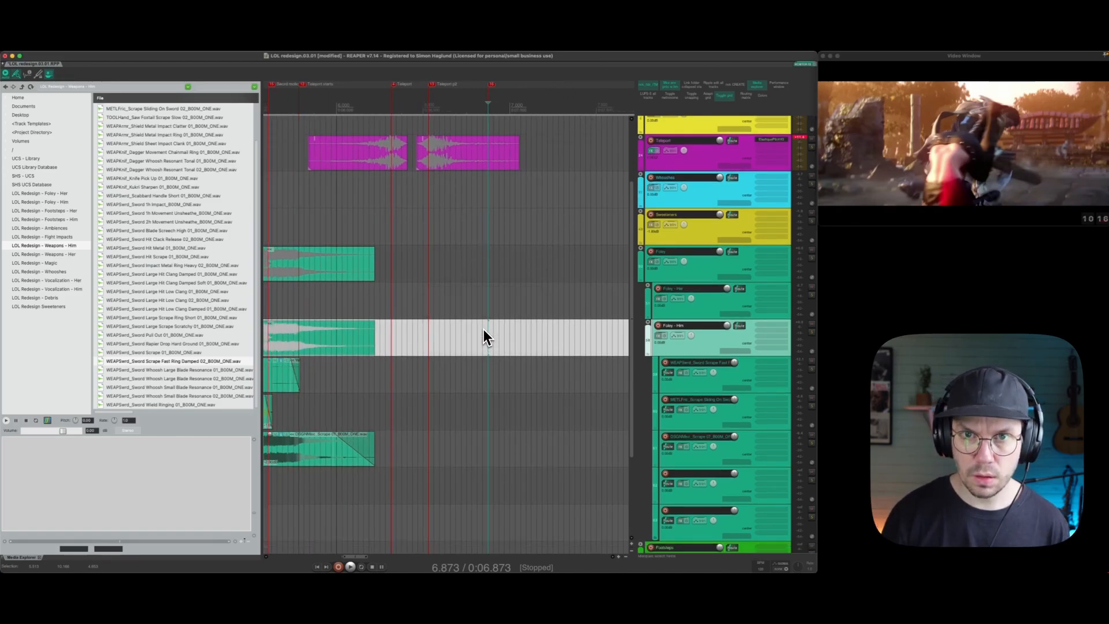
pyautogui.moveTo(491, 88)
pyautogui.mouseDown()
pyautogui.moveTo(454, 91)
pyautogui.moveTo(480, 91)
pyautogui.mouseUp()
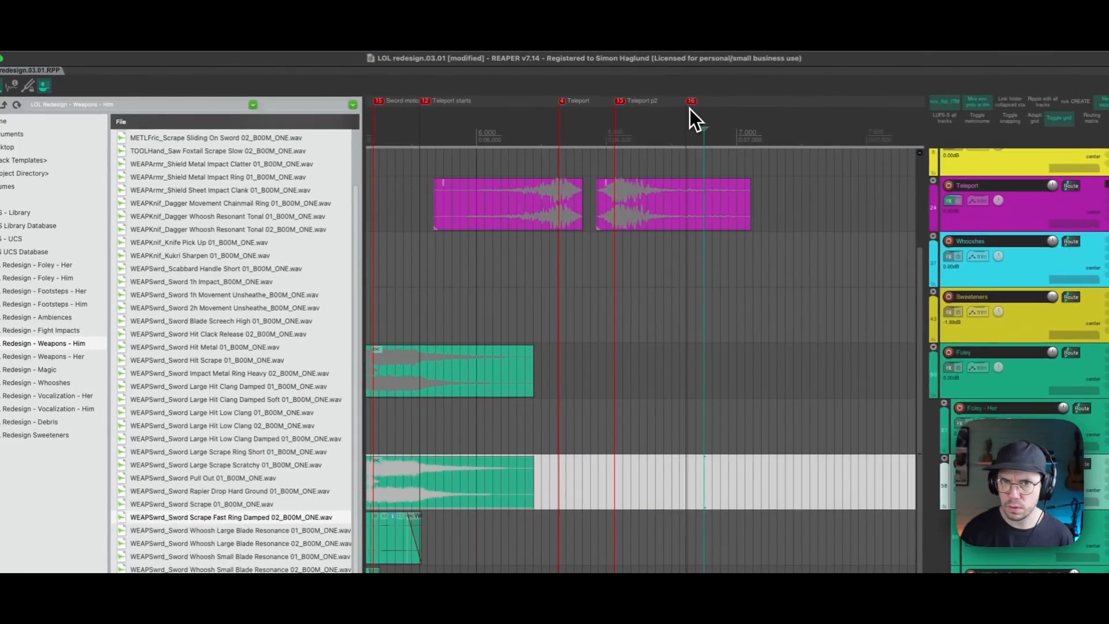
# Name the new marker "Hits the ground".
pyautogui.rightClick(479, 89)
pyautogui.click(702, 111)
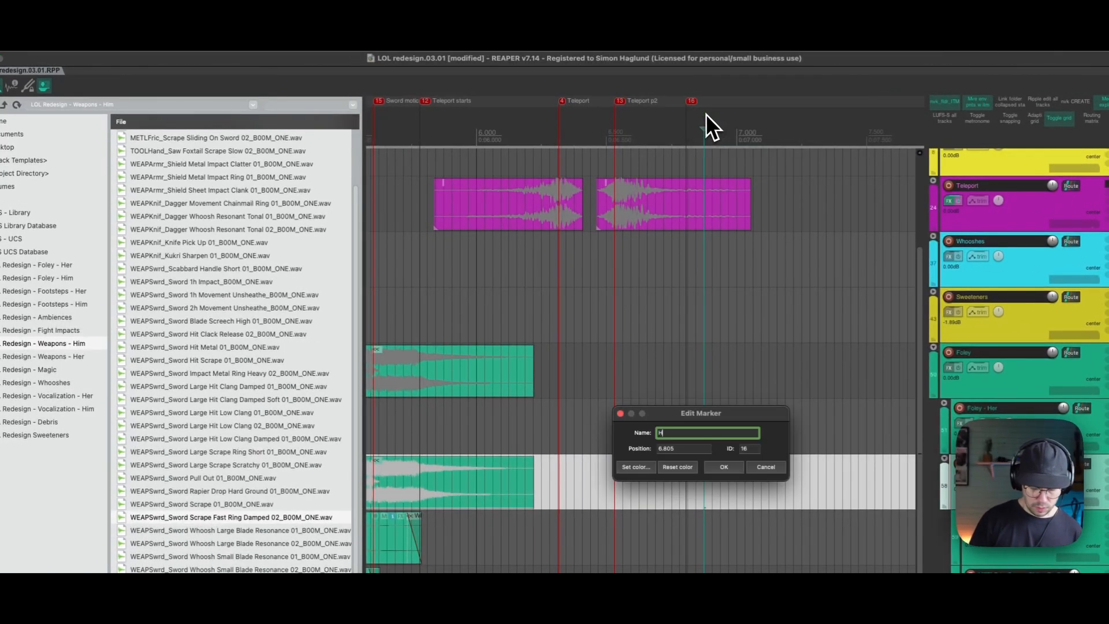
pyautogui.press('Return')
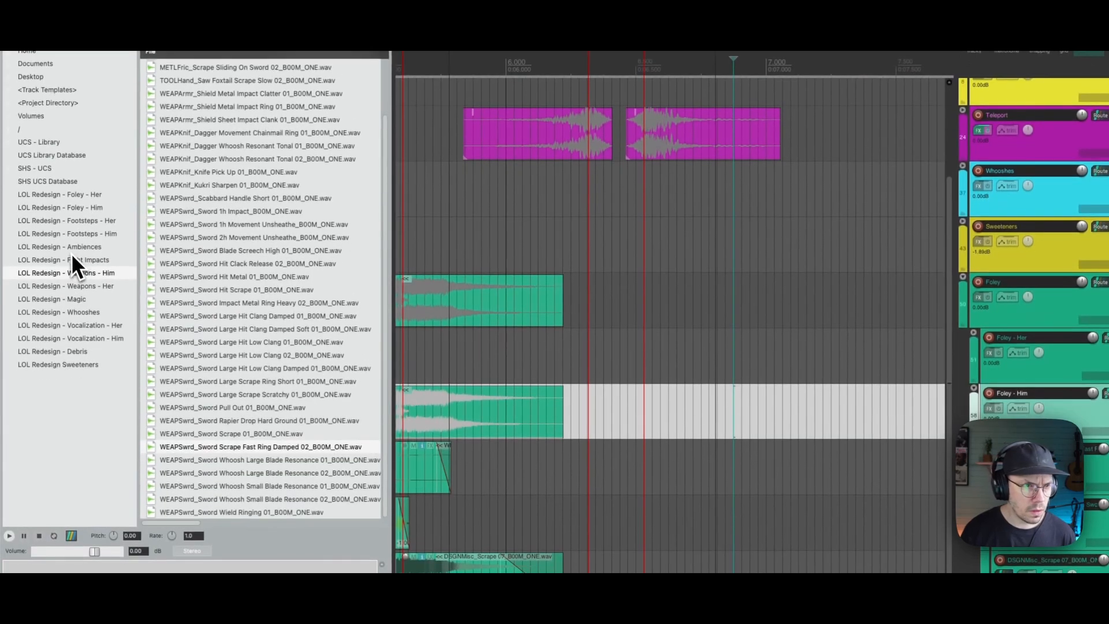
# Audition the scabbard, dagger whoosh and shield impact sounds in the Weapons - Him folder for the ground hit.
pyautogui.click(239, 198)
pyautogui.scroll(3, 191, 199)
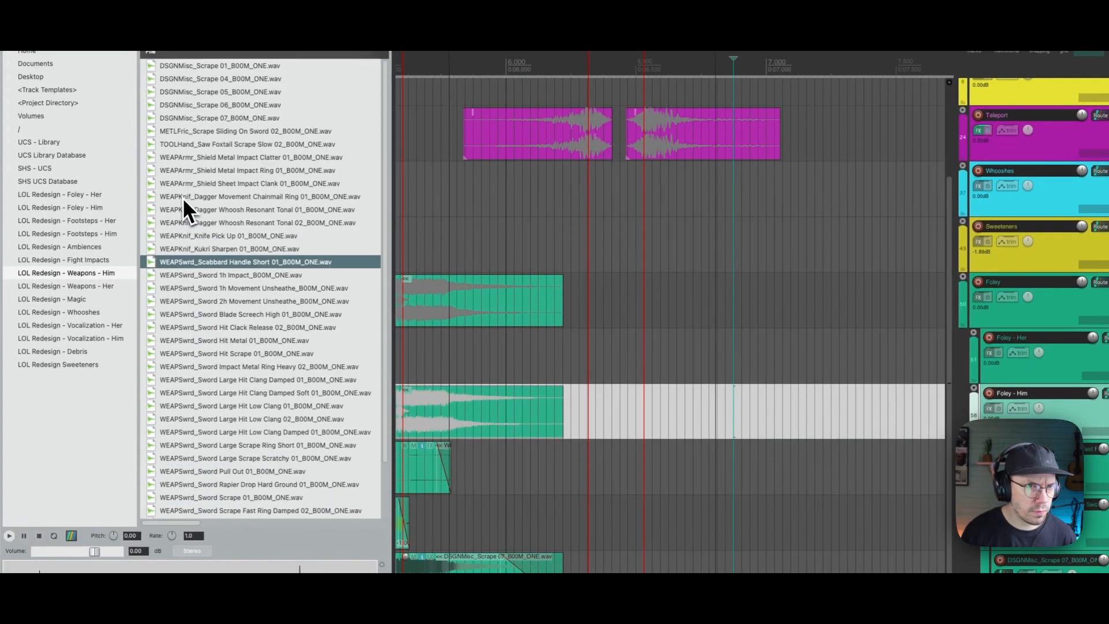
pyautogui.click(210, 211)
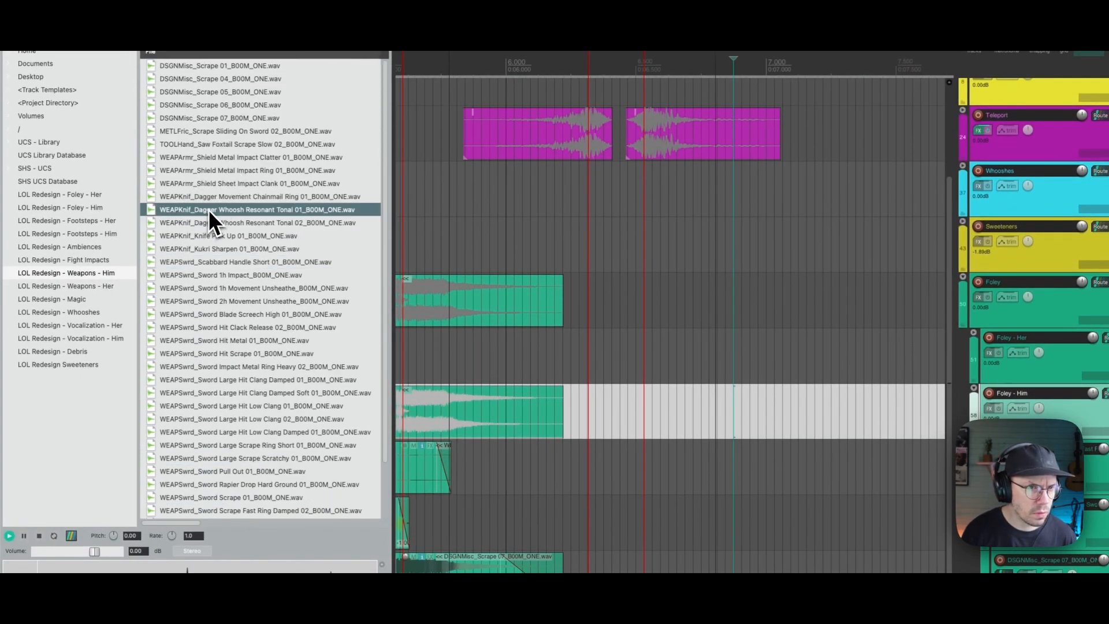
pyautogui.click(209, 185)
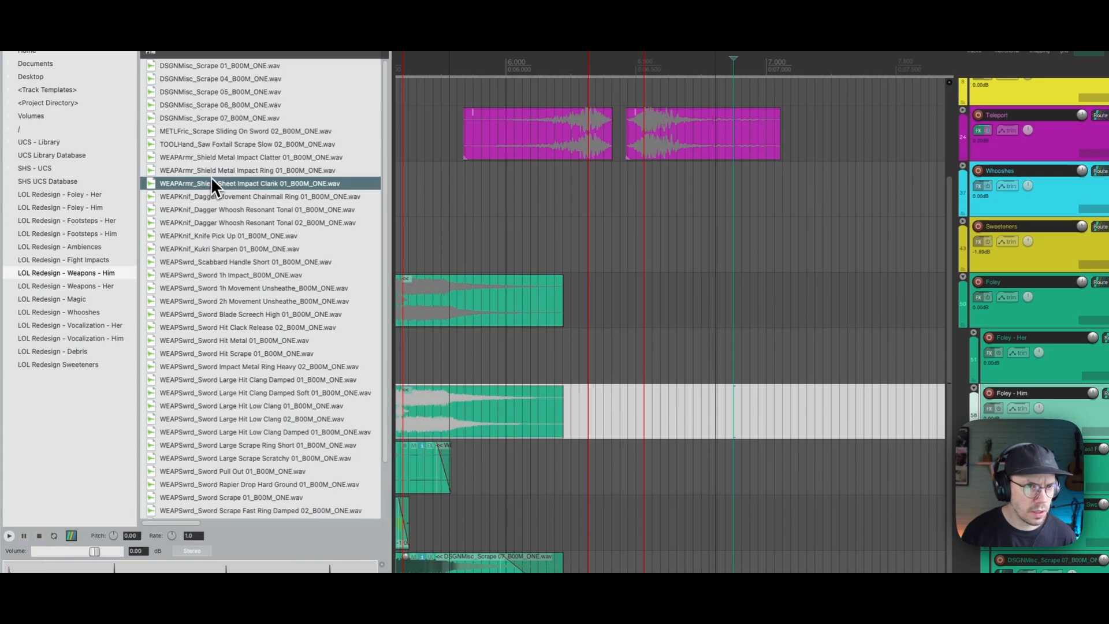
pyautogui.click(211, 172)
pyautogui.click(212, 164)
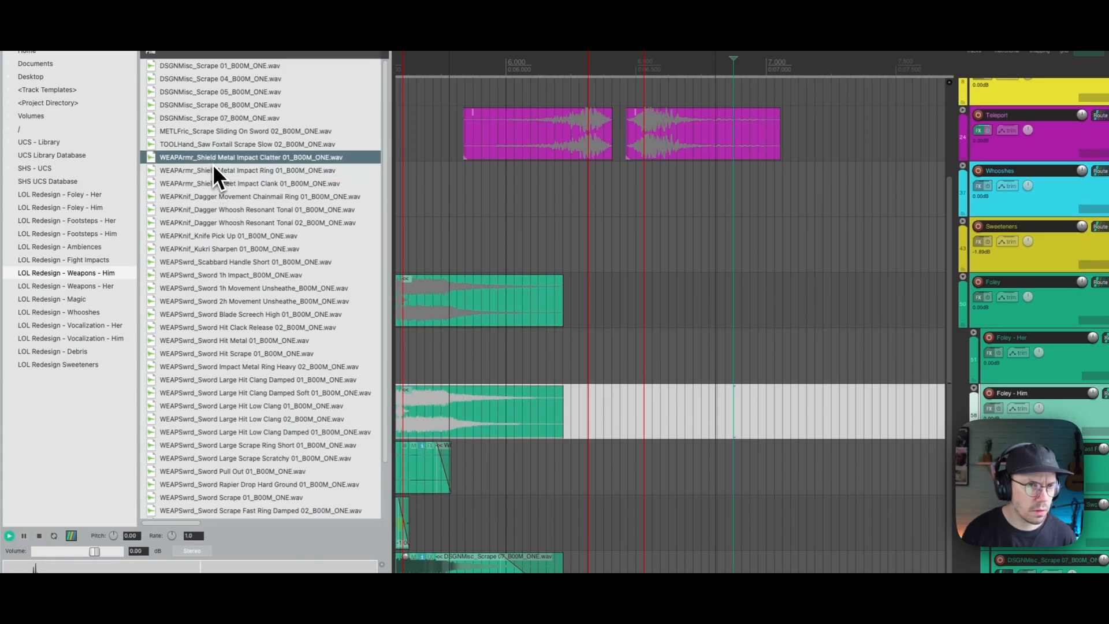
pyautogui.click(214, 171)
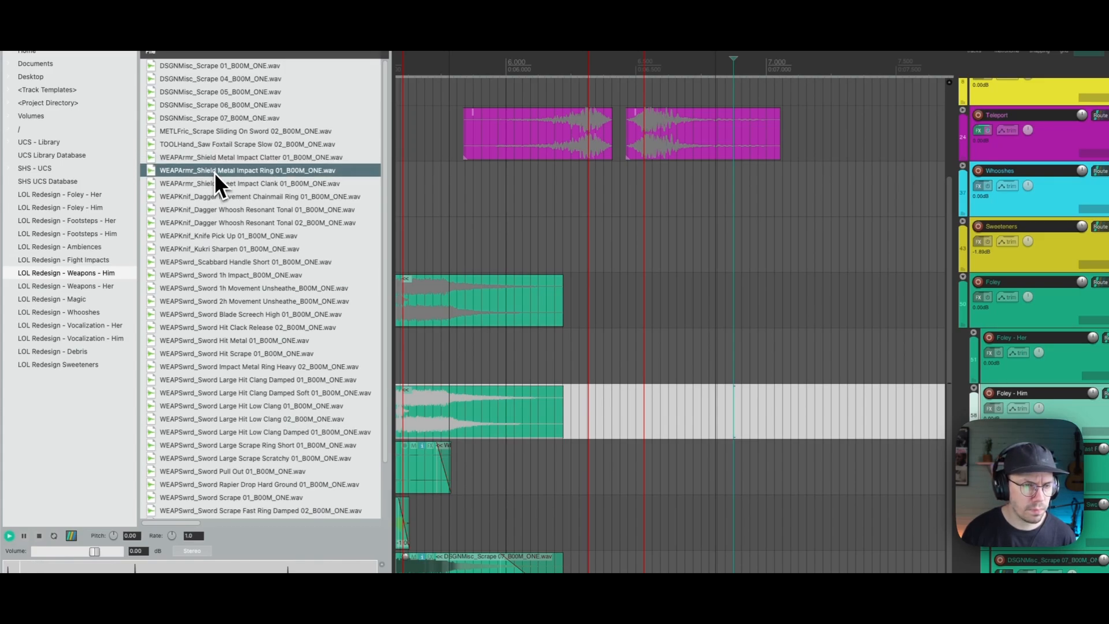
pyautogui.click(214, 184)
# Compare the scabbard handle sound with the large sword hit clang sounds for the ground hit.
pyautogui.click(218, 263)
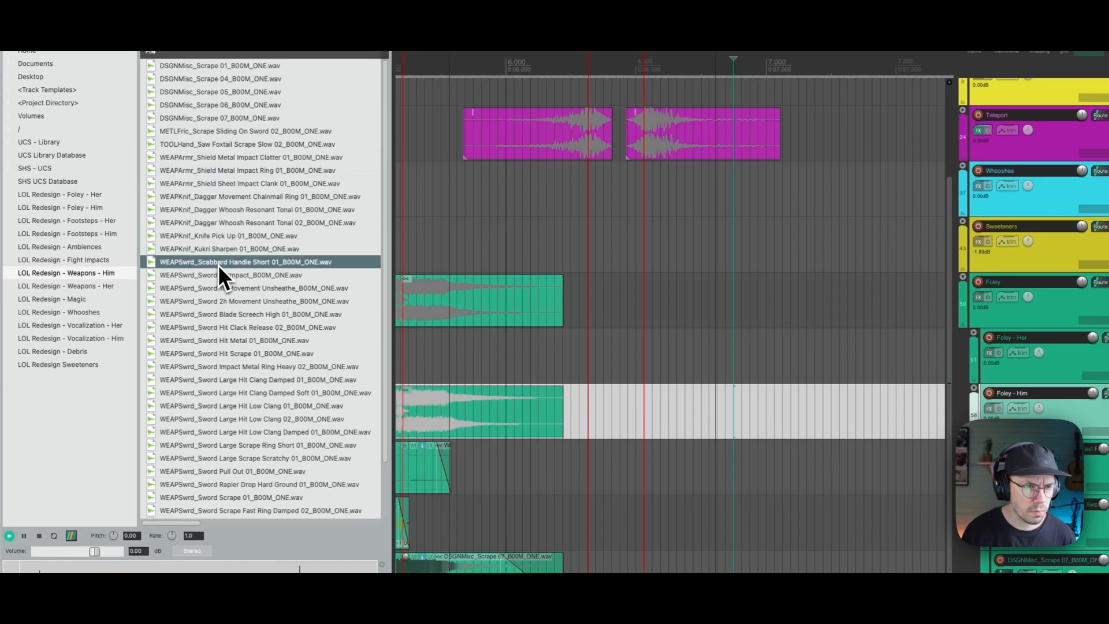
pyautogui.click(231, 380)
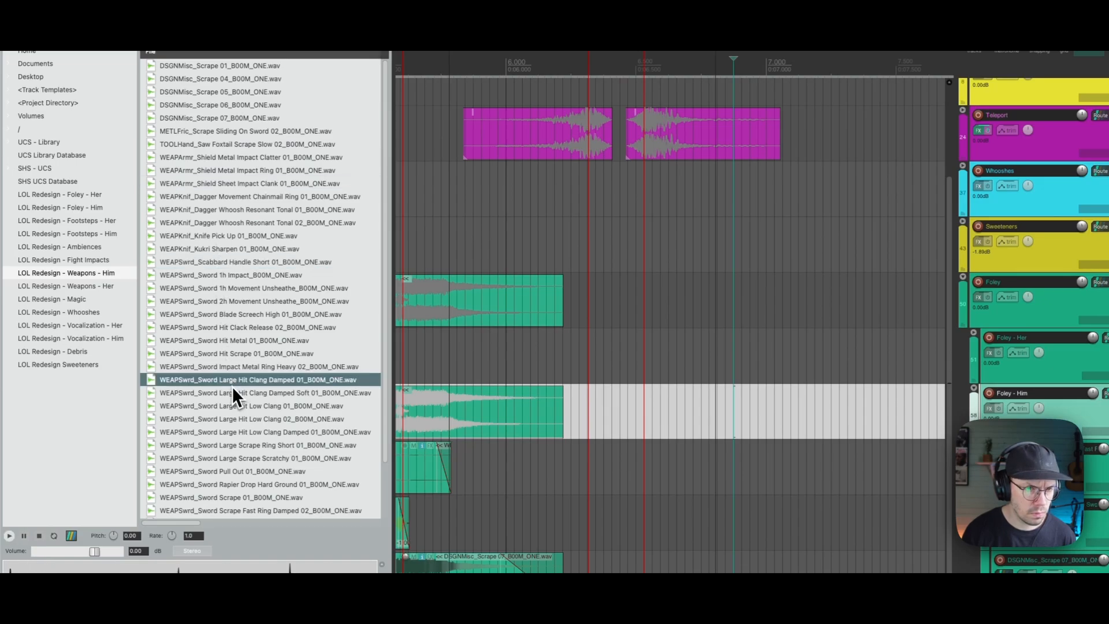
pyautogui.click(233, 392)
pyautogui.click(231, 416)
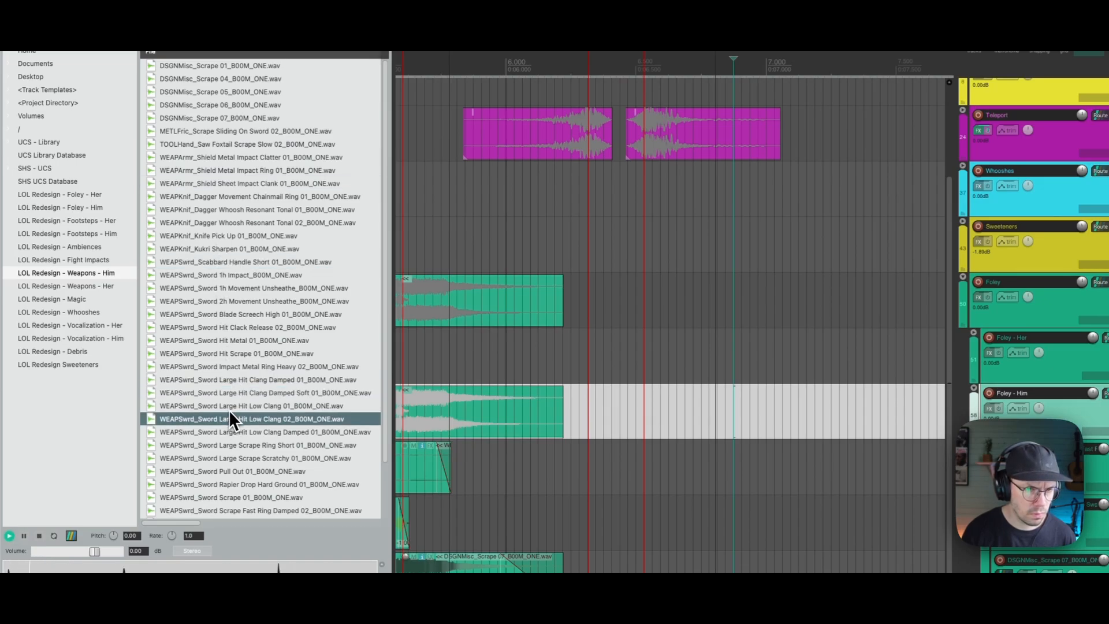
# Insert WEAPSwrd_Sword Large Hit Low Clang 01_B00M_ONE.wav near the ground hit marker on the Fast Ring scrape track and play it back.
pyautogui.click(229, 408)
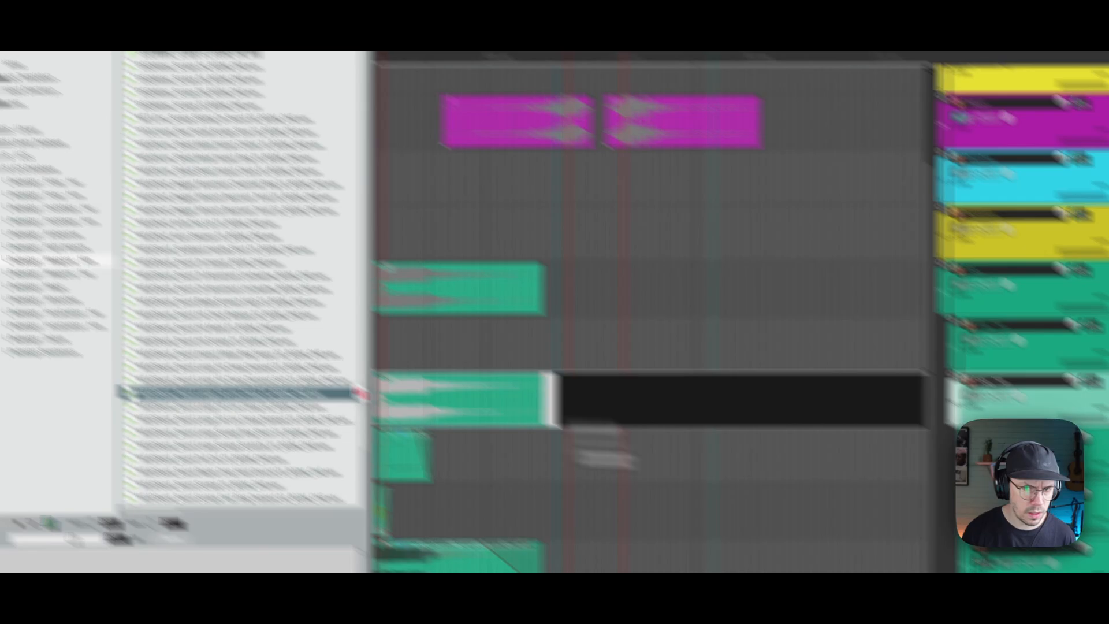
pyautogui.moveTo(361, 394); pyautogui.dragTo(488, 386)
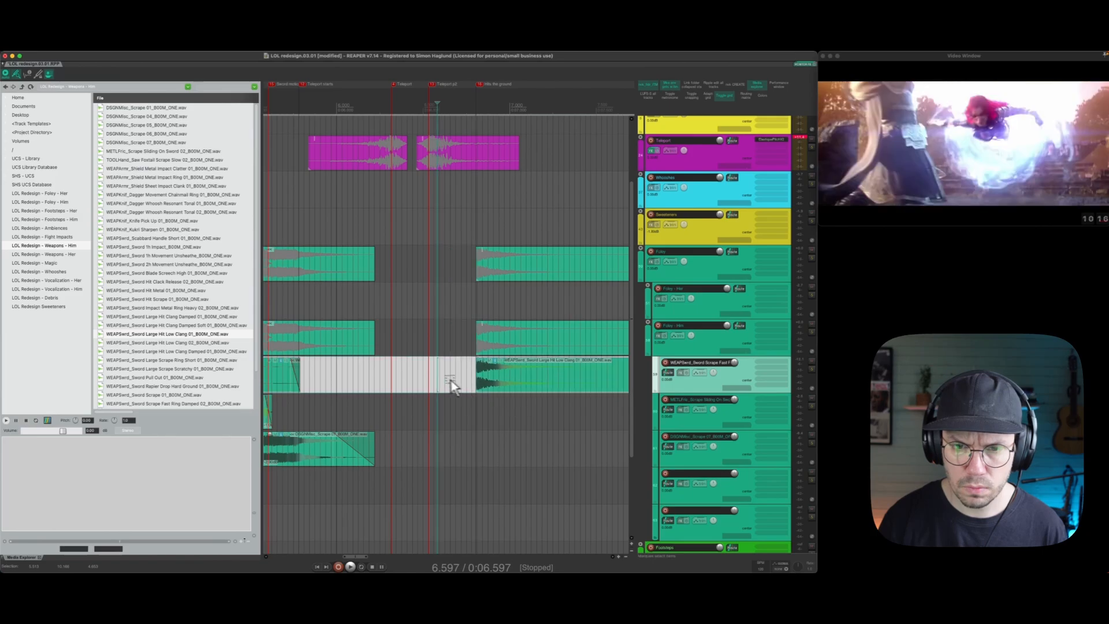
pyautogui.press('space')
pyautogui.click(402, 379)
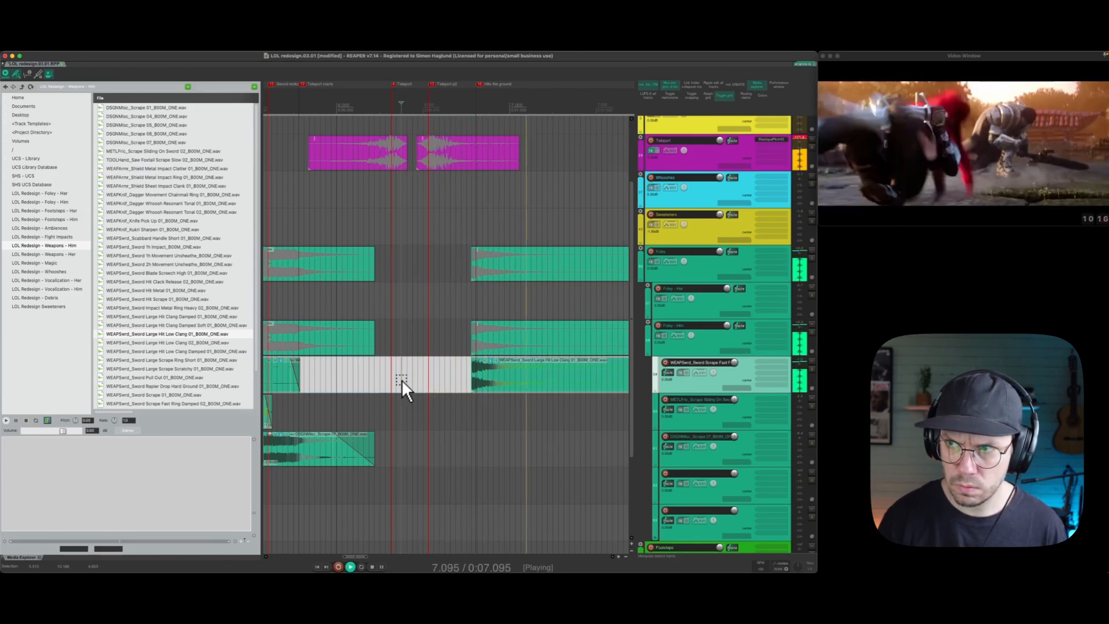
pyautogui.press('space')
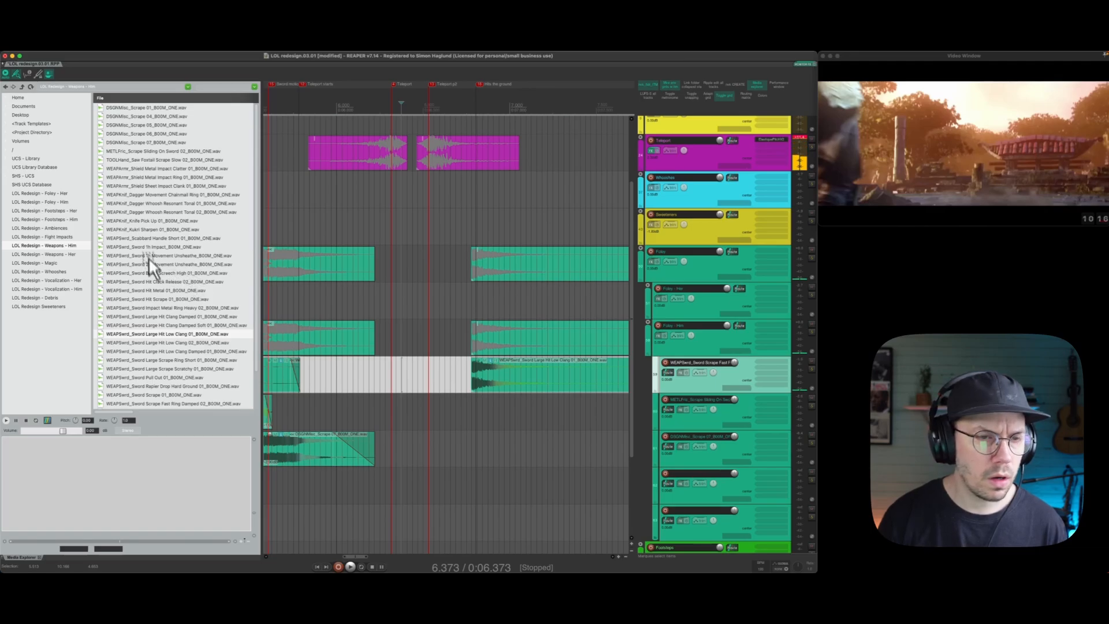
# Add a new track at the top of the Foley - Him group and move the large sword hit low clang item onto it.
pyautogui.click(697, 421)
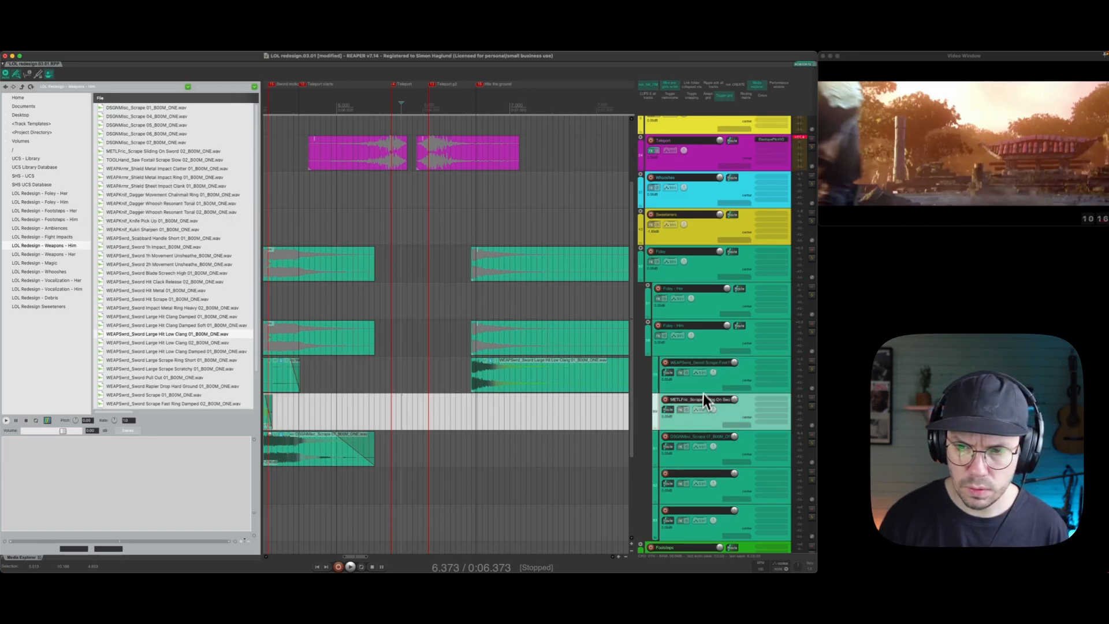
pyautogui.click(708, 380)
pyautogui.press('super+t')
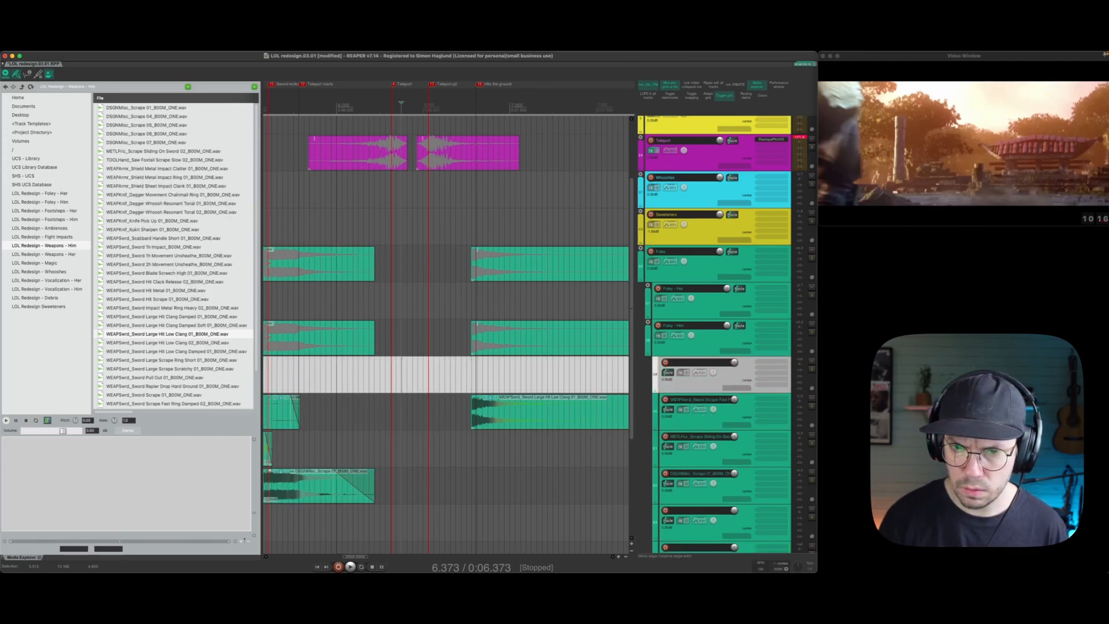
pyautogui.moveTo(473, 413); pyautogui.dragTo(514, 413)
pyautogui.press('super+z')
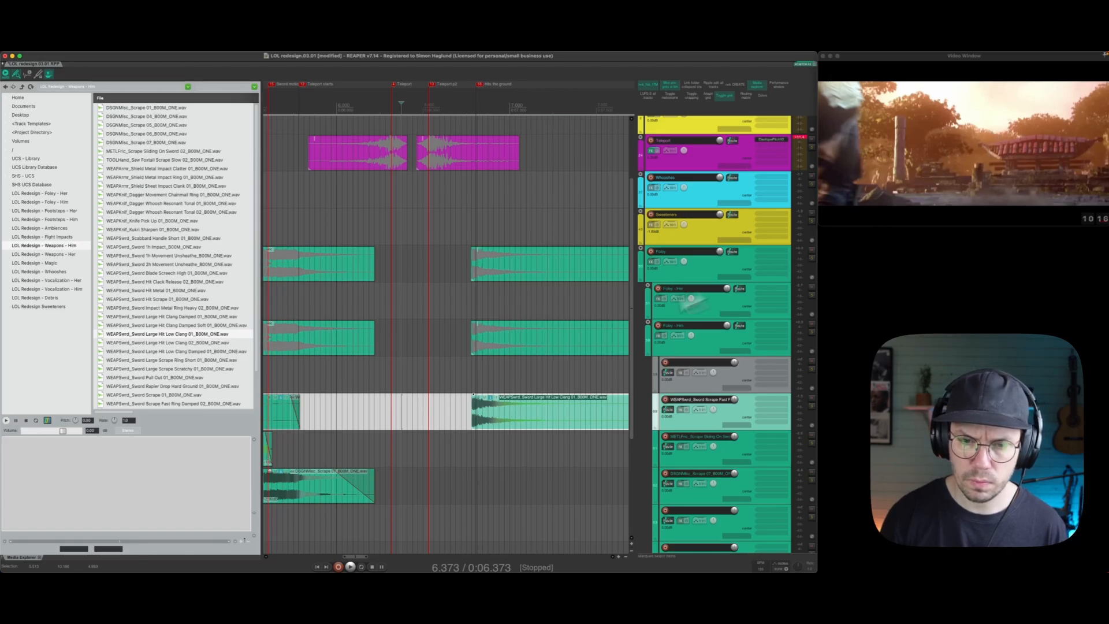
pyautogui.press('KP_8')
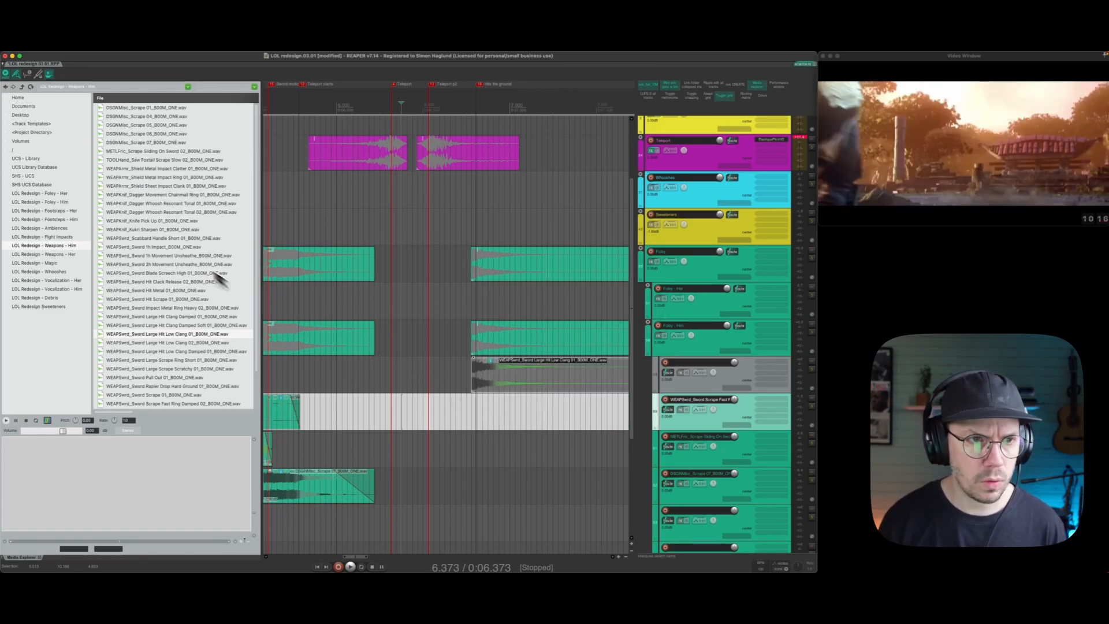
# Audition the shield metal impact clatter, metal impact ring and sheet impact clank sounds.
pyautogui.click(159, 170)
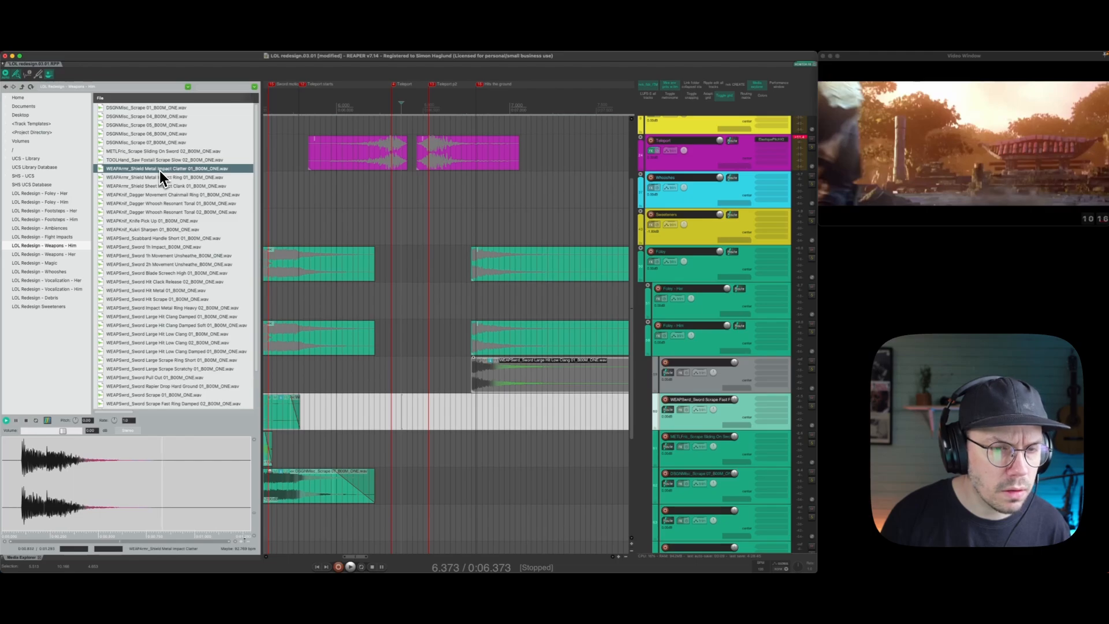
pyautogui.click(158, 177)
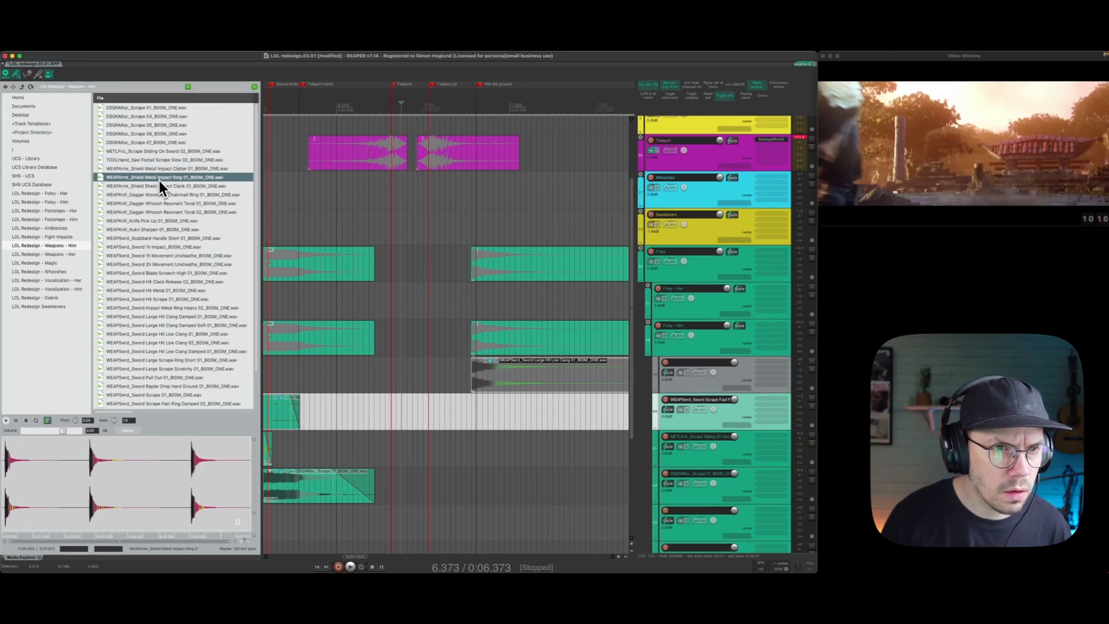
pyautogui.click(160, 187)
pyautogui.press('space')
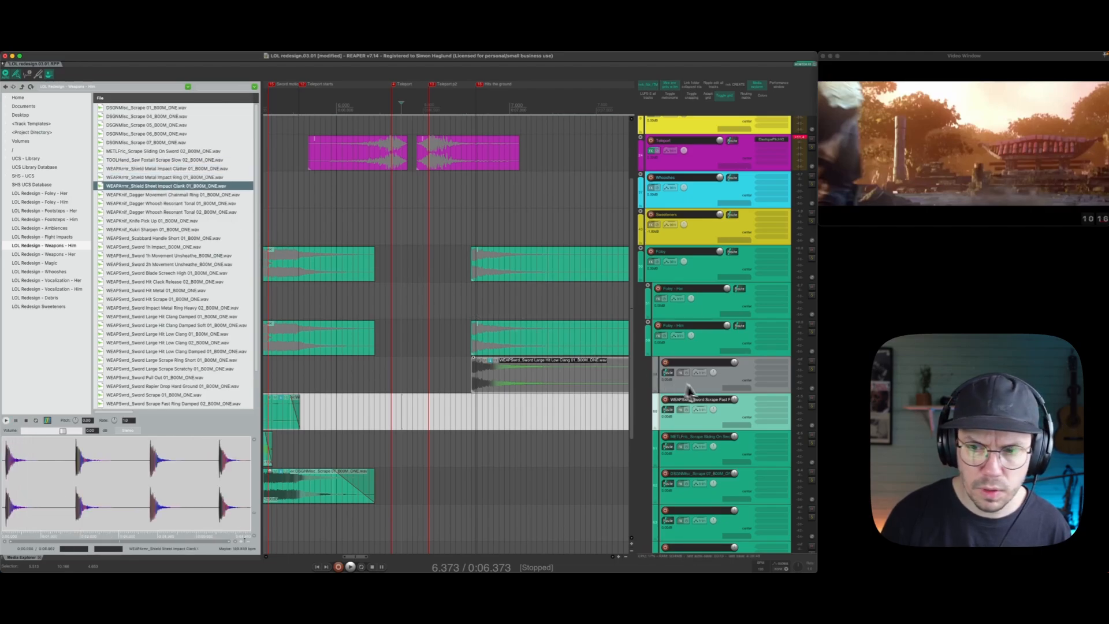
# Insert WEAPArmr_Shield Sheet Impact Clank 01_B00M_ONE.wav on another new track above the clang, aligning its hit to the ground-hit marker, and play it back.
pyautogui.click(711, 390)
pyautogui.press('super+t')
pyautogui.moveTo(168, 185); pyautogui.dragTo(483, 379)
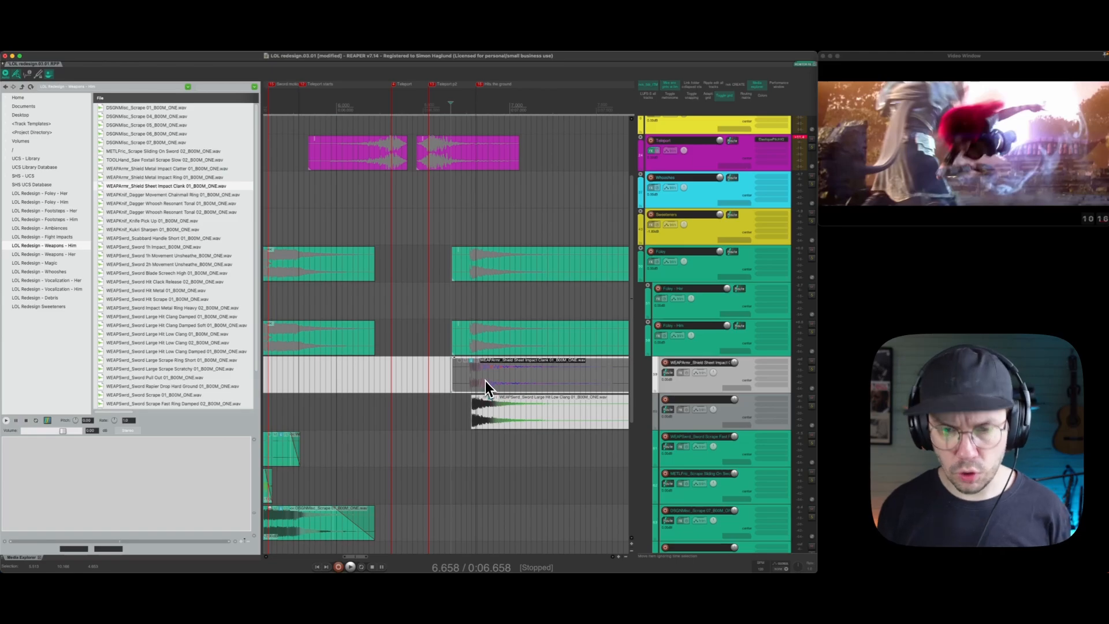
pyautogui.click(440, 342)
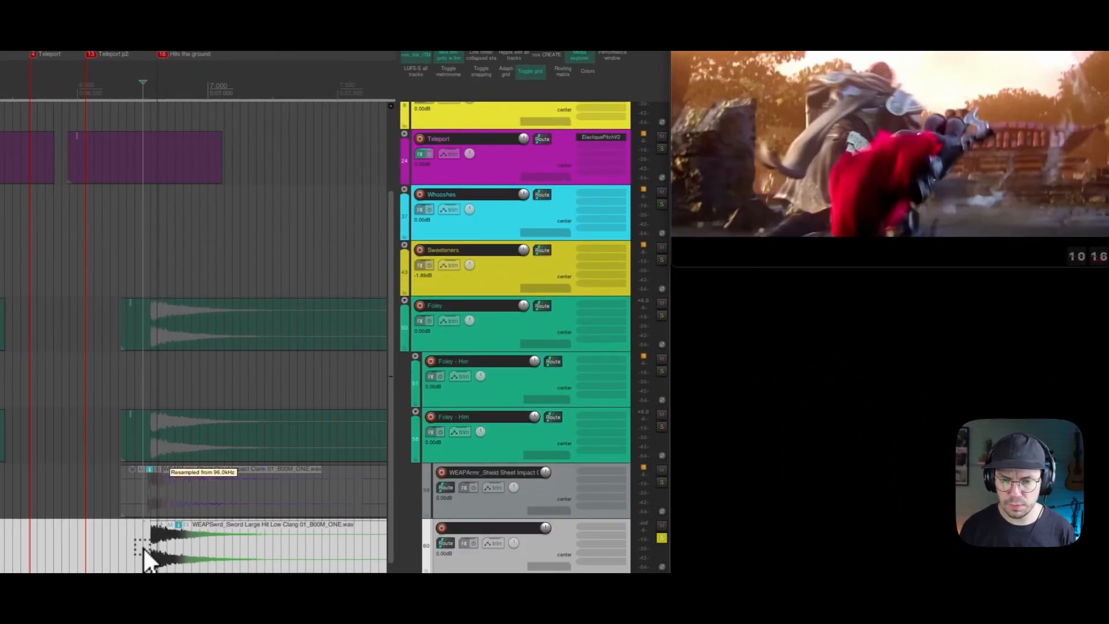
pyautogui.press('space')
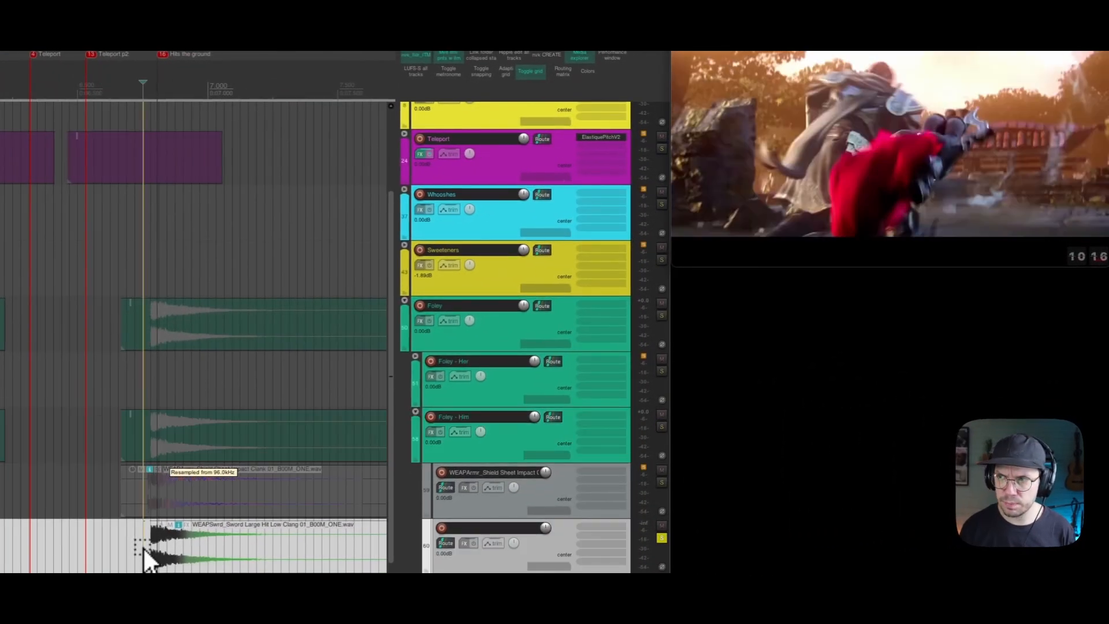
pyautogui.click(87, 443)
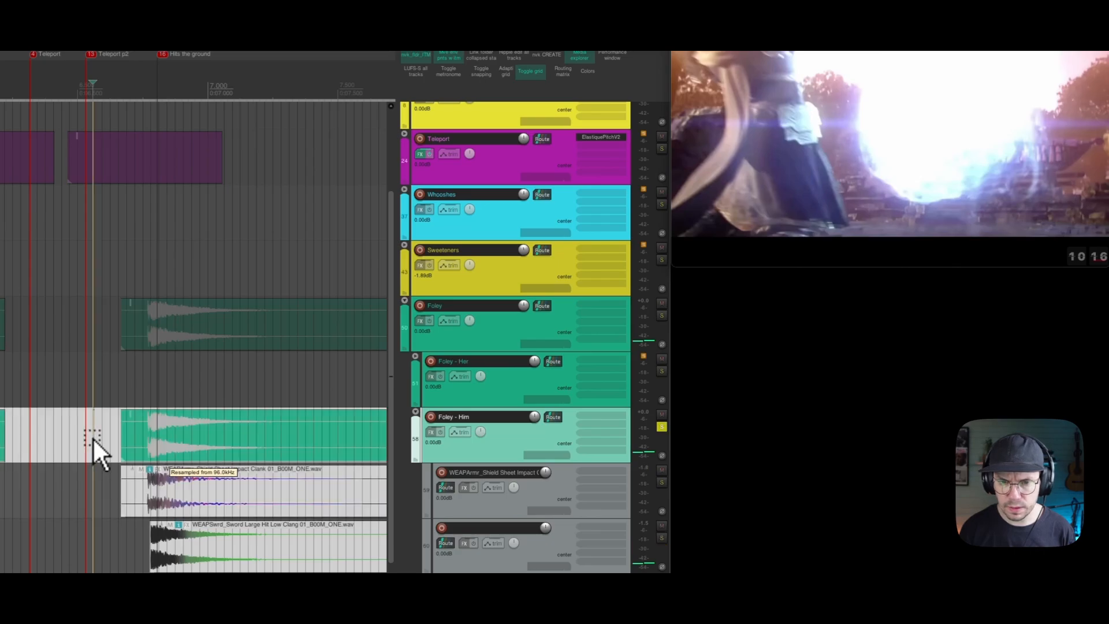
pyautogui.moveTo(155, 501); pyautogui.dragTo(158, 501)
pyautogui.click(99, 431)
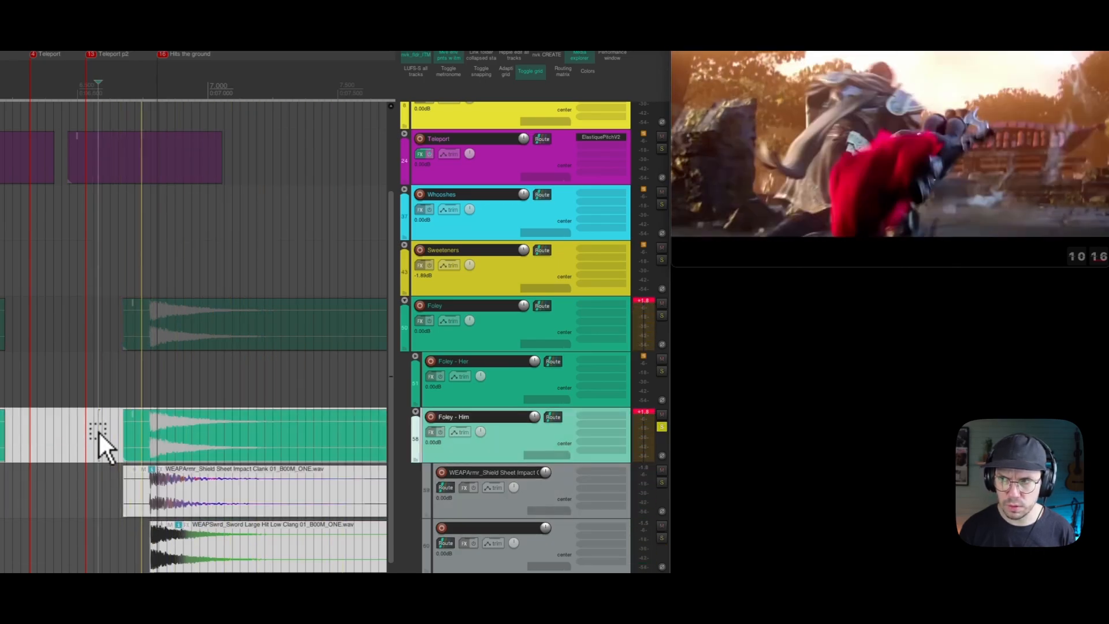
# Slow the shield clank to a 0.500 rate (-12 semitones), realign its hit with the ground-hit marker and play it back.
pyautogui.hotkey('shift', '9')
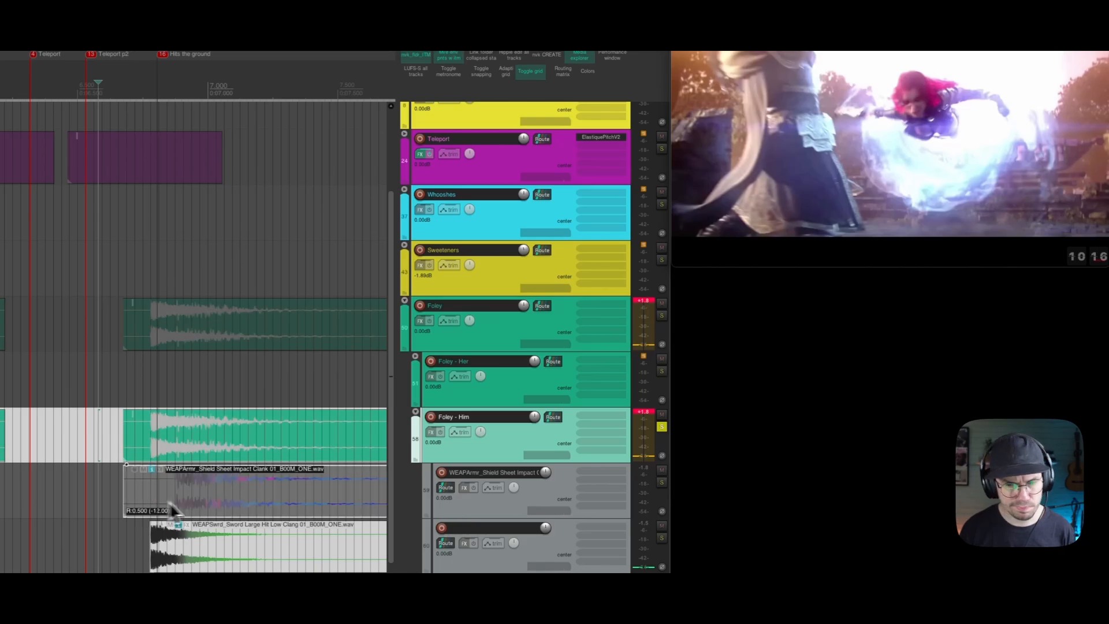
pyautogui.moveTo(209, 500); pyautogui.dragTo(187, 499)
pyautogui.click(86, 433)
pyautogui.press('space')
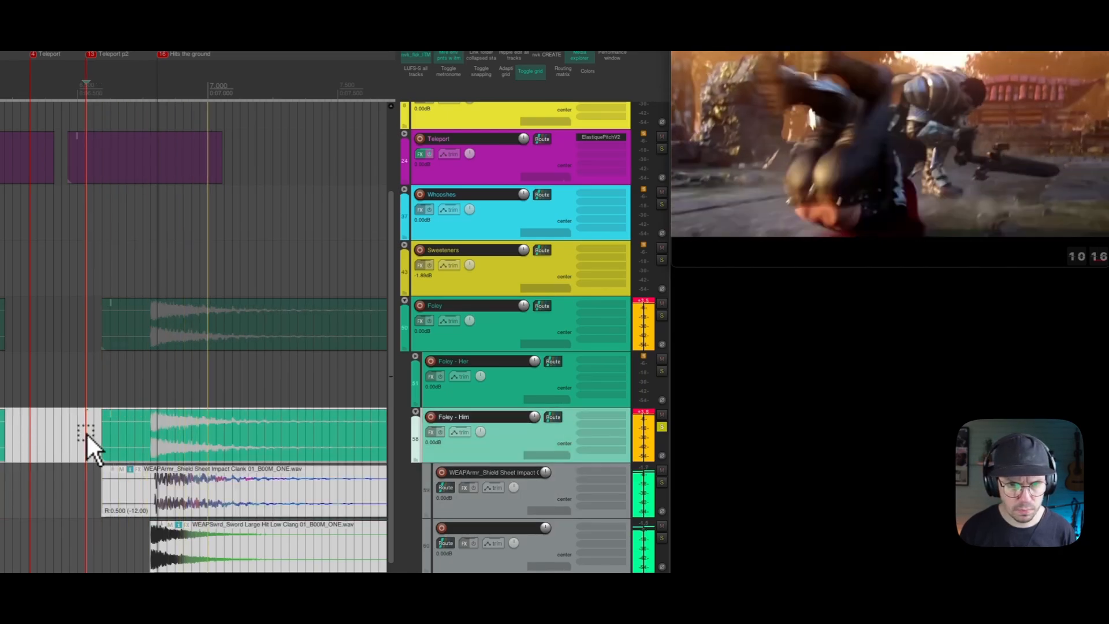
pyautogui.press('space')
# Cut out the section right after the shield clank's first hit, close the gap with the remaining tail and play it back.
pyautogui.press('s')
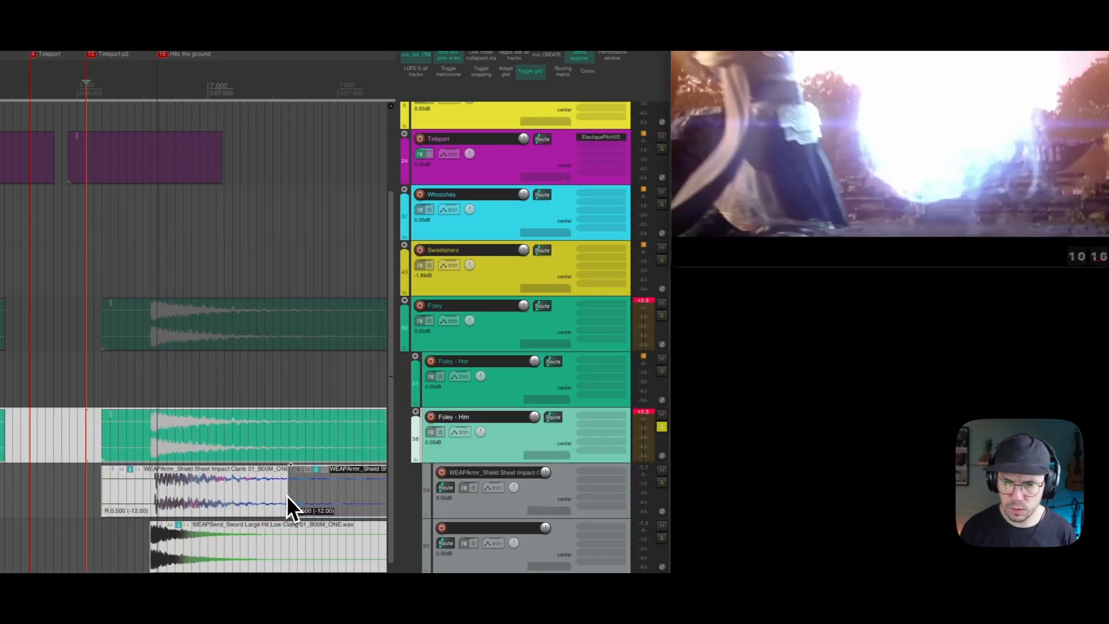
pyautogui.press('s')
pyautogui.press('Delete')
pyautogui.click(200, 488)
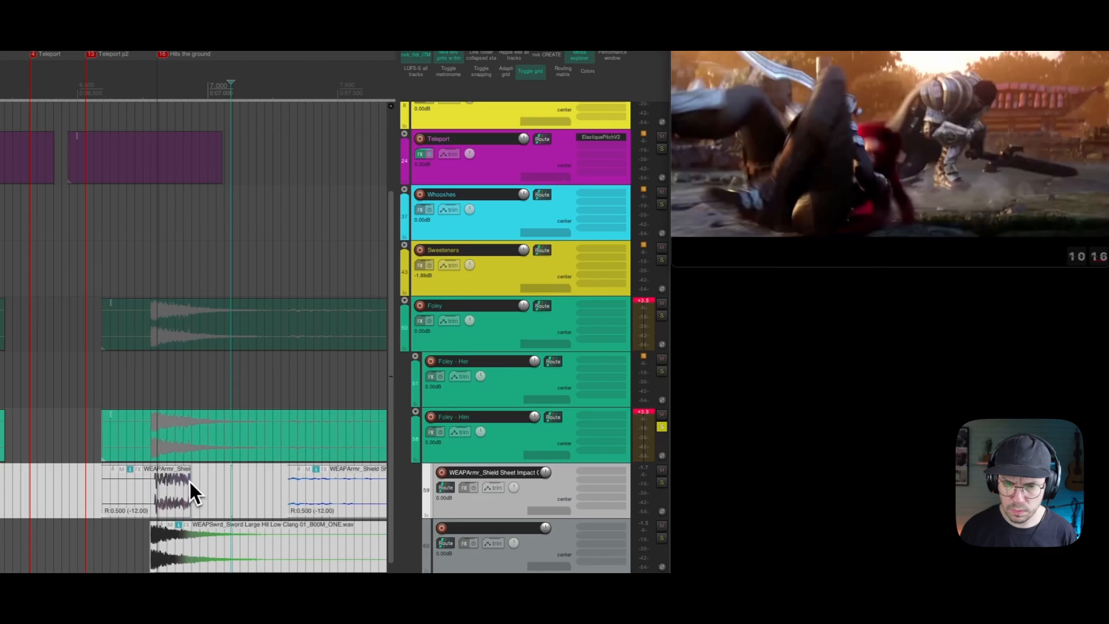
pyautogui.moveTo(287, 491); pyautogui.dragTo(221, 506)
pyautogui.click(107, 504)
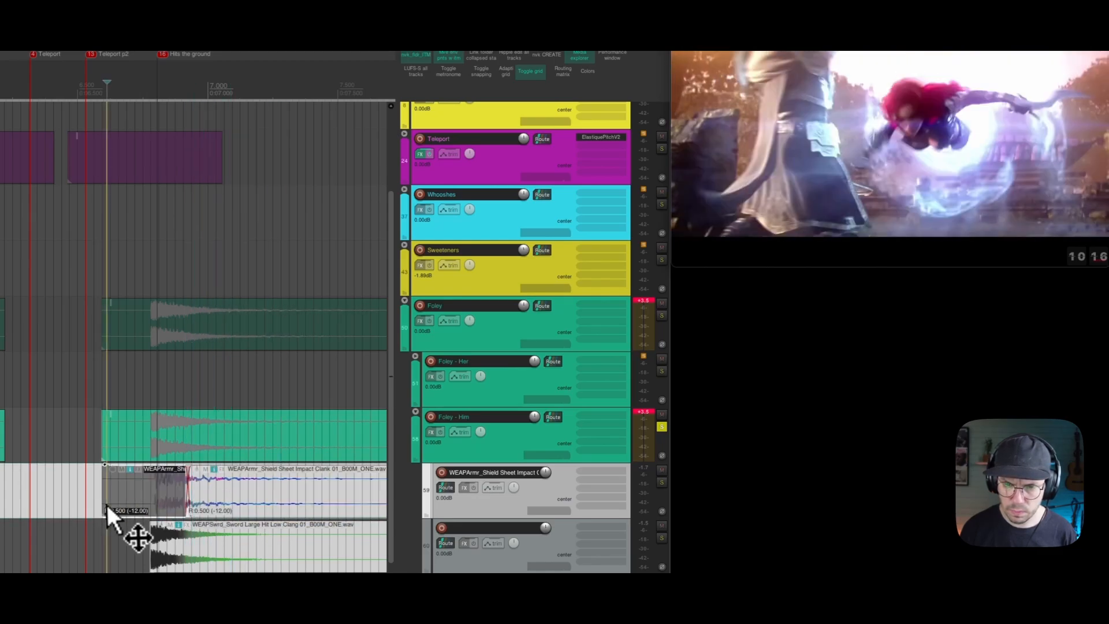
pyautogui.press('space')
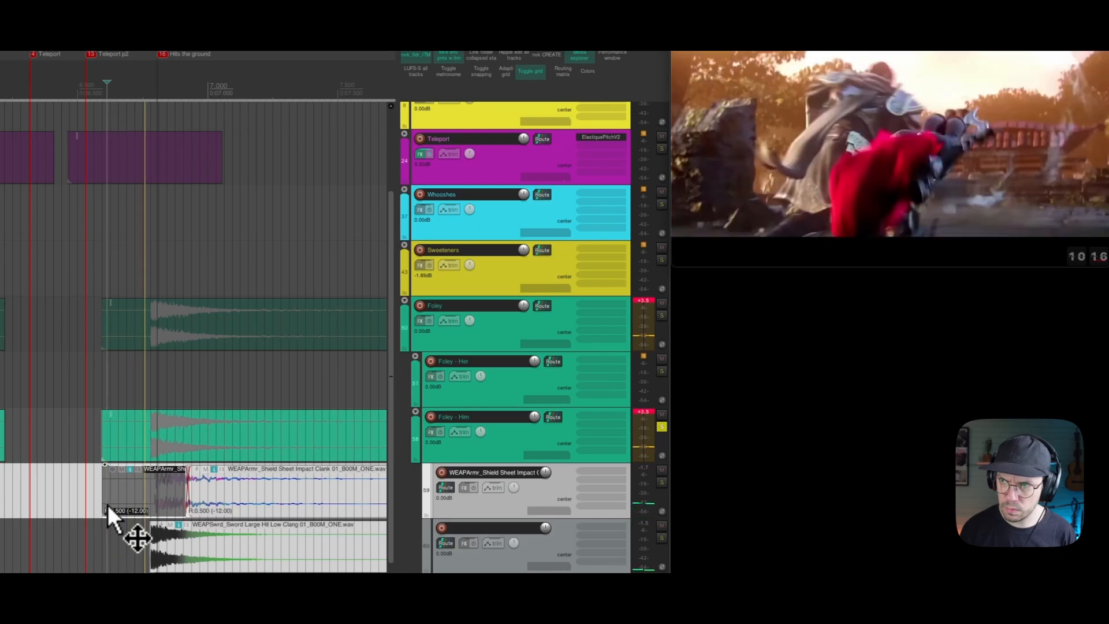
pyautogui.press('space')
# Reduce both shield clank pieces to -3.00 dB while checking the balance in playback.
pyautogui.keyDown('shift'); pyautogui.click(199, 489); pyautogui.keyUp('shift')
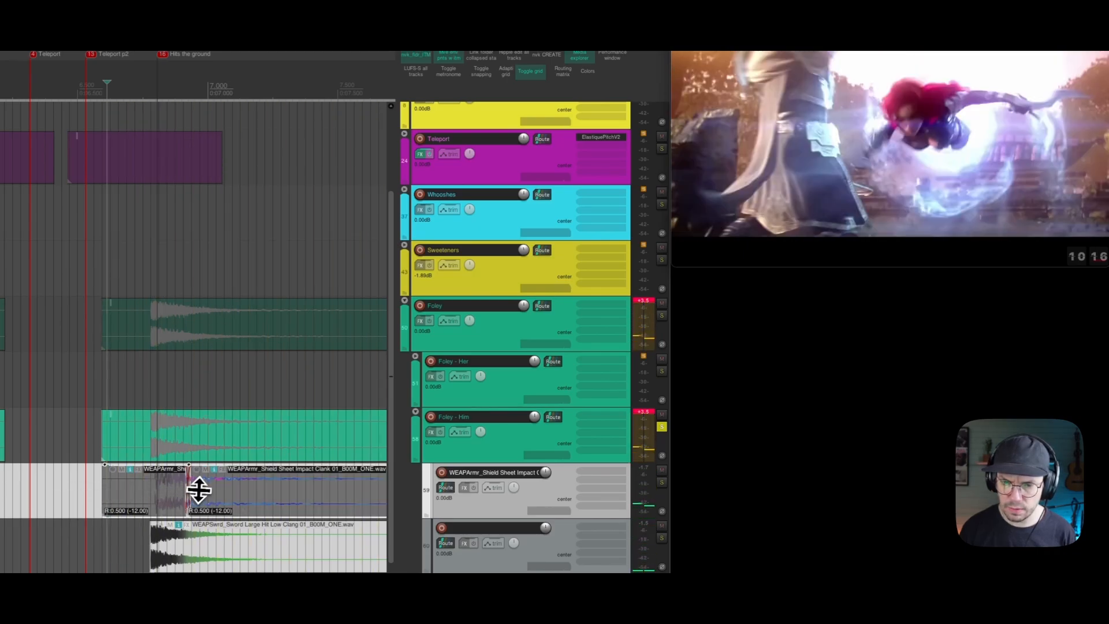
pyautogui.moveTo(199, 490); pyautogui.dragTo(208, 503)
pyautogui.click(66, 486)
pyautogui.press('space')
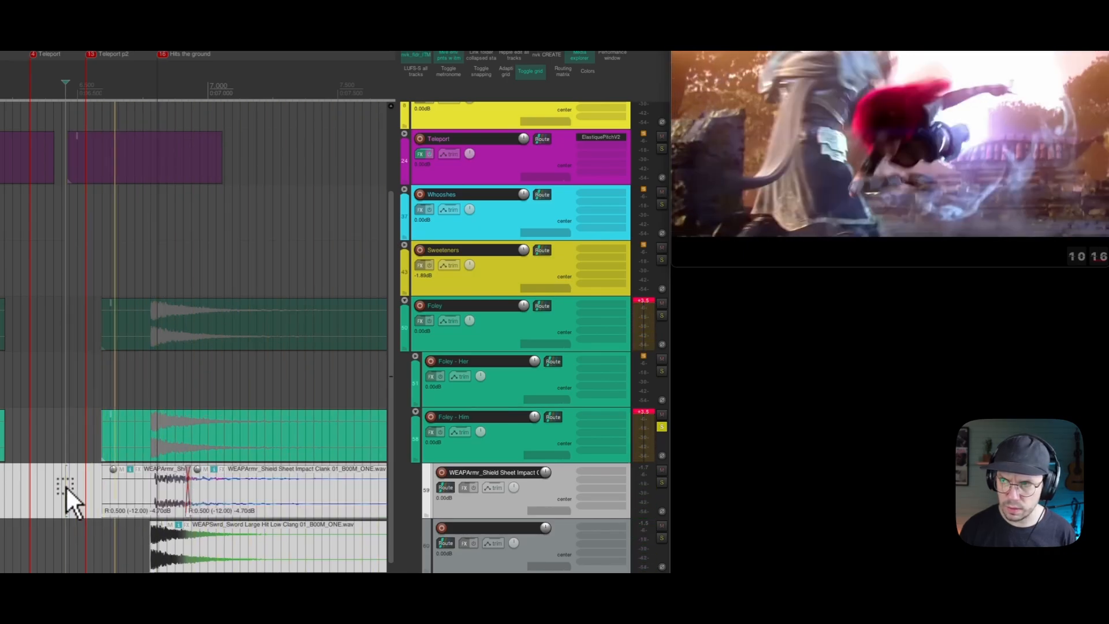
pyautogui.press('space')
pyautogui.moveTo(66, 487); pyautogui.dragTo(231, 478)
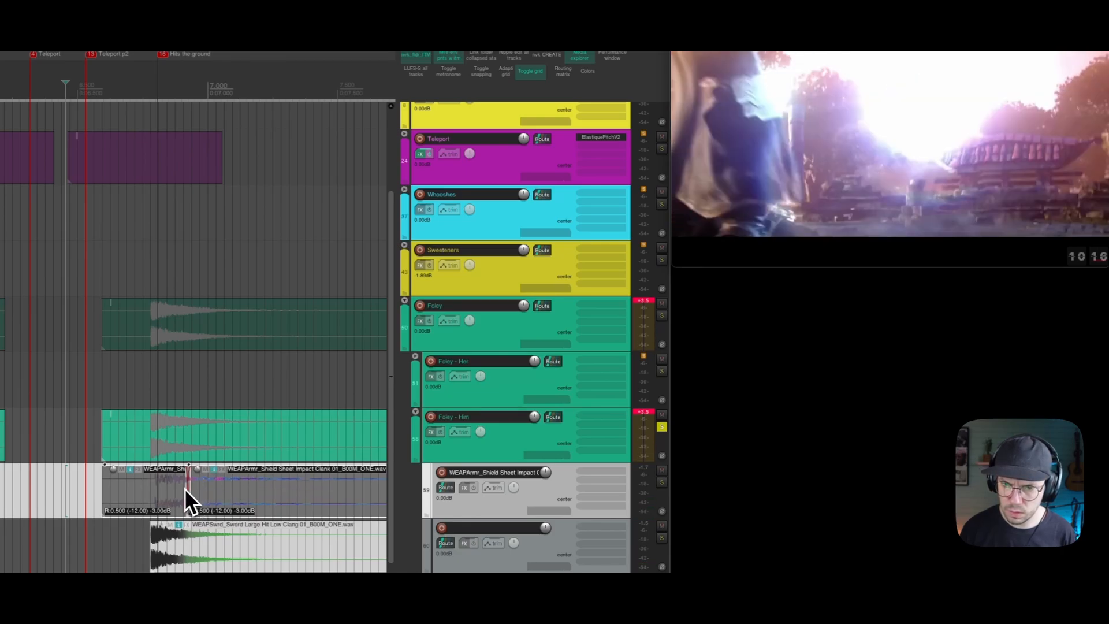
# Widen the crossfade between the two shield clank pieces, shift it slightly later and play back the transition.
pyautogui.moveTo(186, 487); pyautogui.dragTo(257, 488)
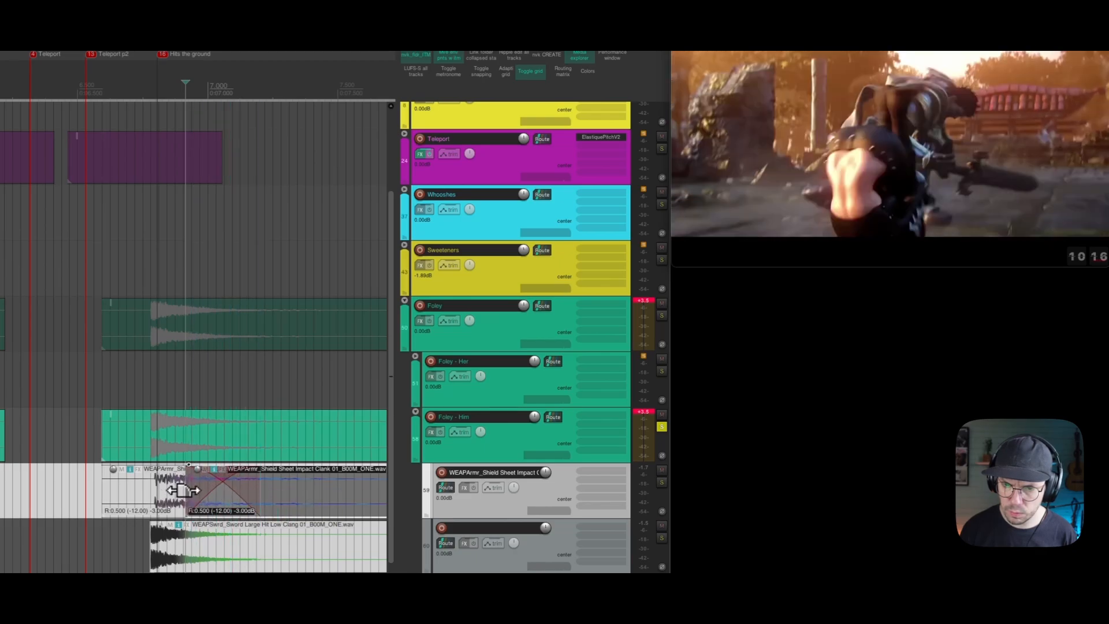
pyautogui.moveTo(184, 491); pyautogui.dragTo(201, 491)
pyautogui.click(83, 495)
pyautogui.press('space')
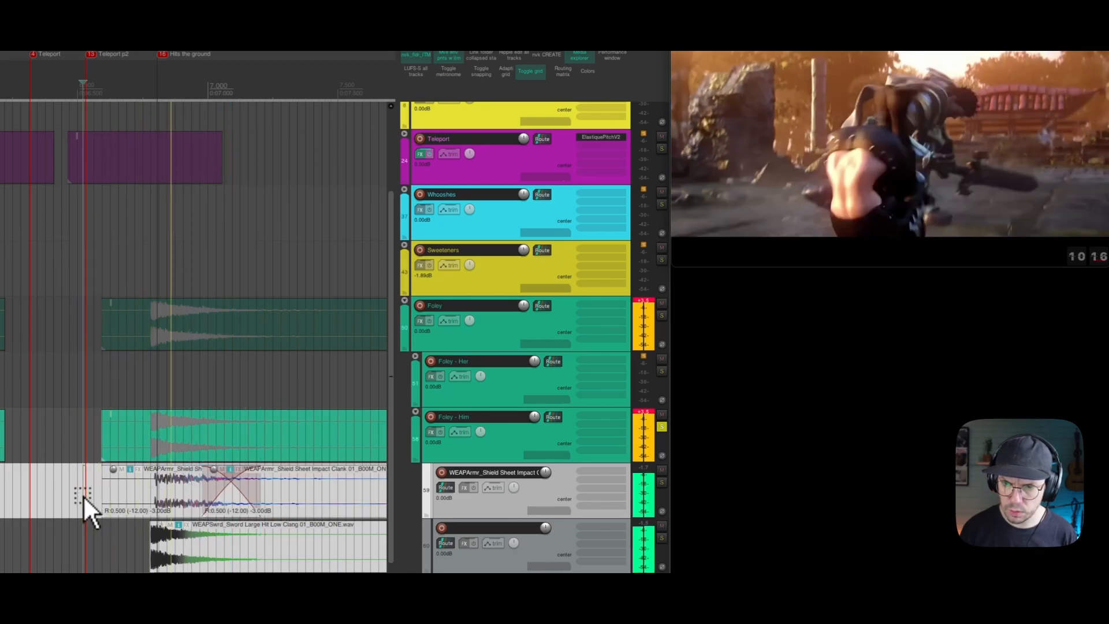
pyautogui.press('space')
pyautogui.press('space')
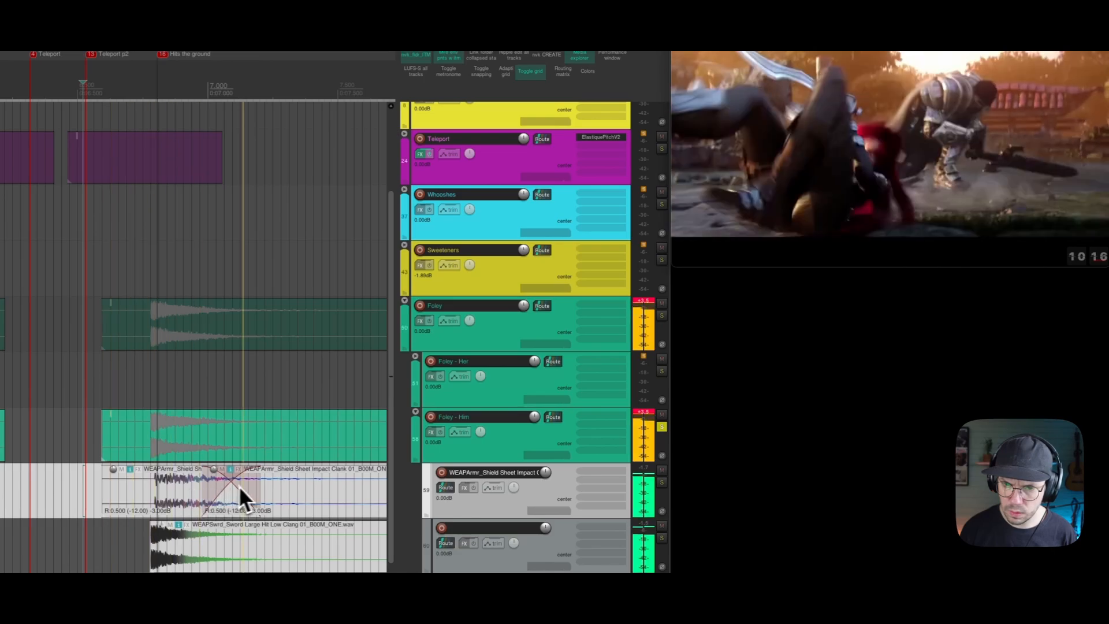
pyautogui.press('space')
# Shift the shield clank crossfade earlier, set the first piece to -5.40 dB and the tail to -7.40 dB, and play back Foley - Him.
pyautogui.moveTo(260, 487)
pyautogui.mouseDown()
pyautogui.moveTo(189, 487)
pyautogui.moveTo(256, 479)
pyautogui.moveTo(255, 488)
pyautogui.mouseUp()
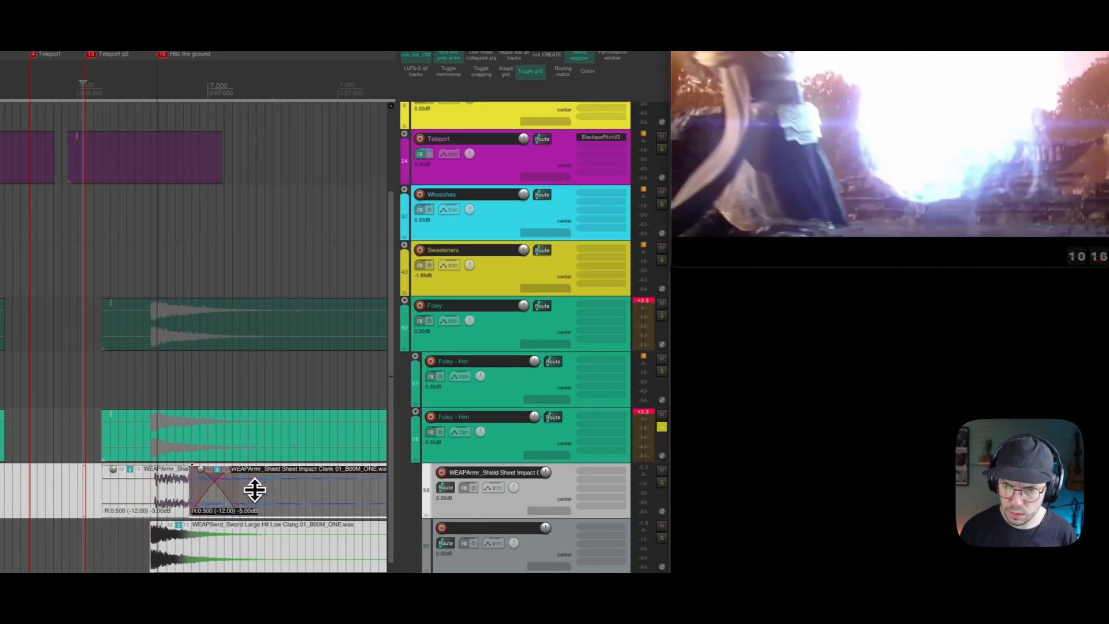
pyautogui.press('space')
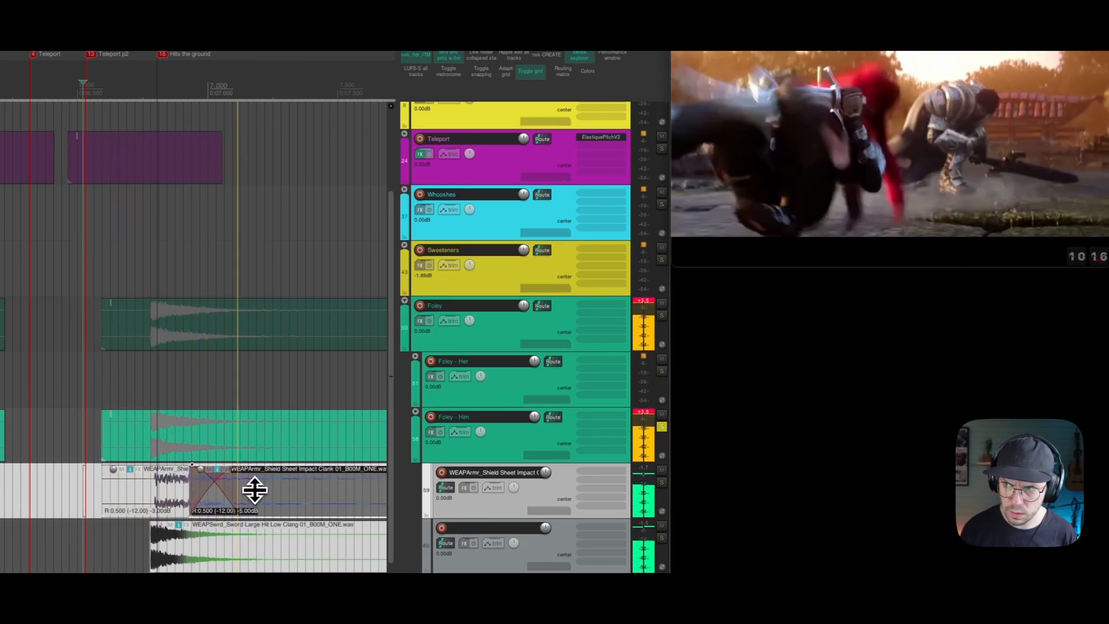
pyautogui.press('space')
pyautogui.moveTo(37, 506); pyautogui.dragTo(255, 495)
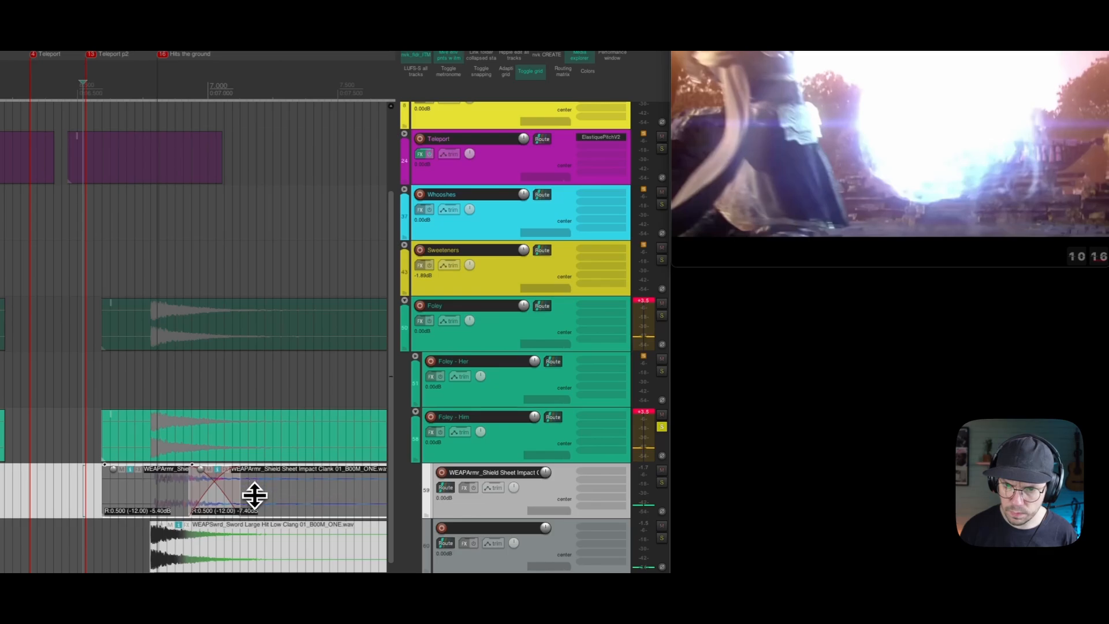
pyautogui.press('space')
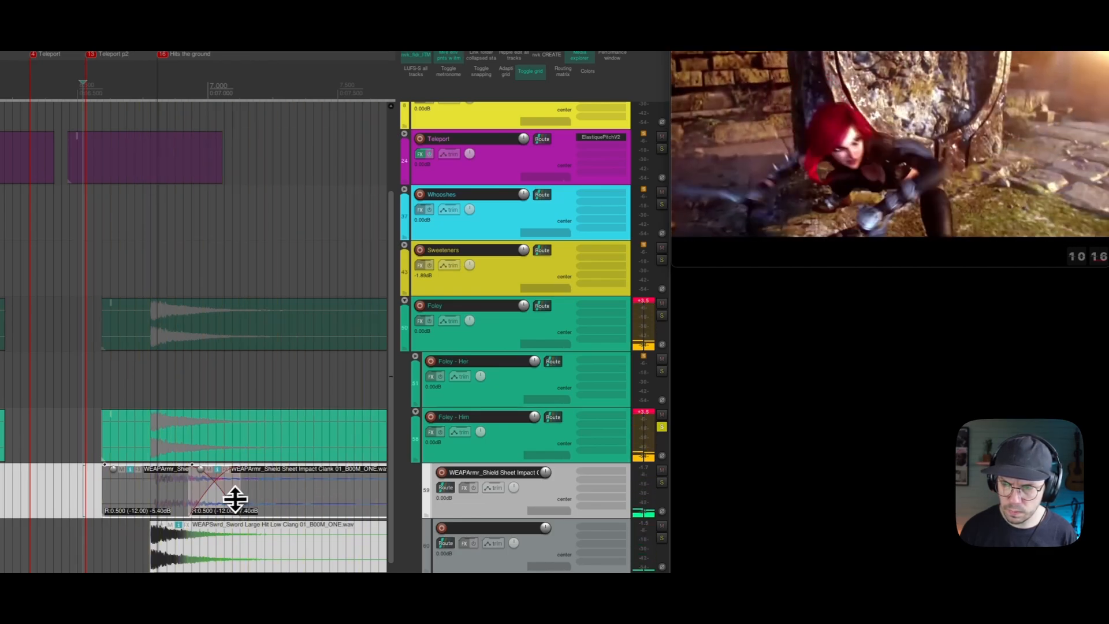
pyautogui.scroll(-5, 168, 75)
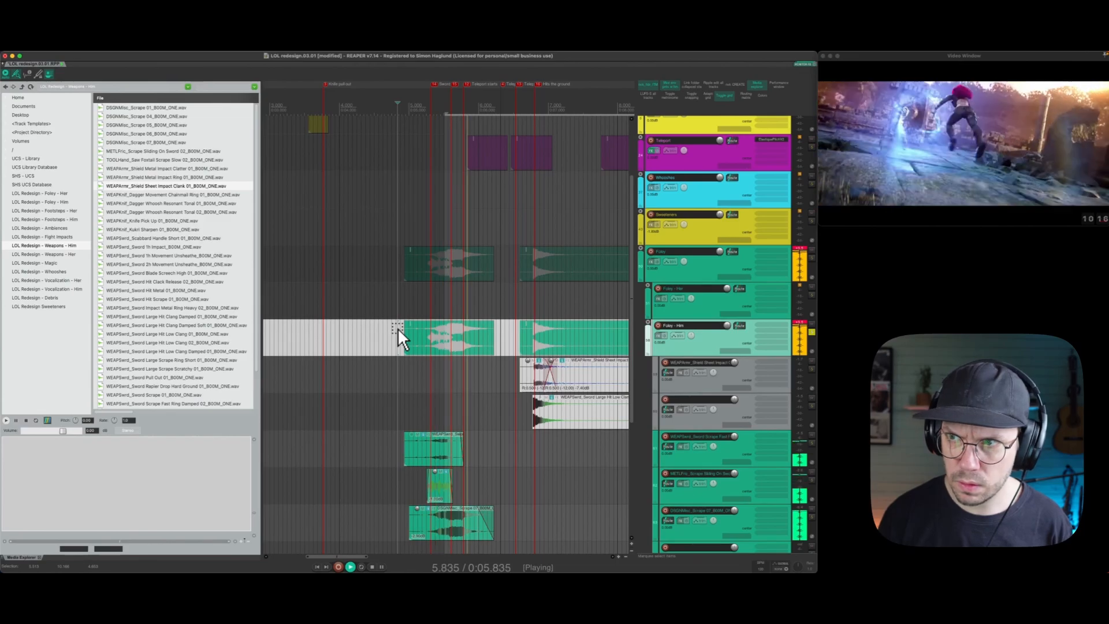
pyautogui.press('space')
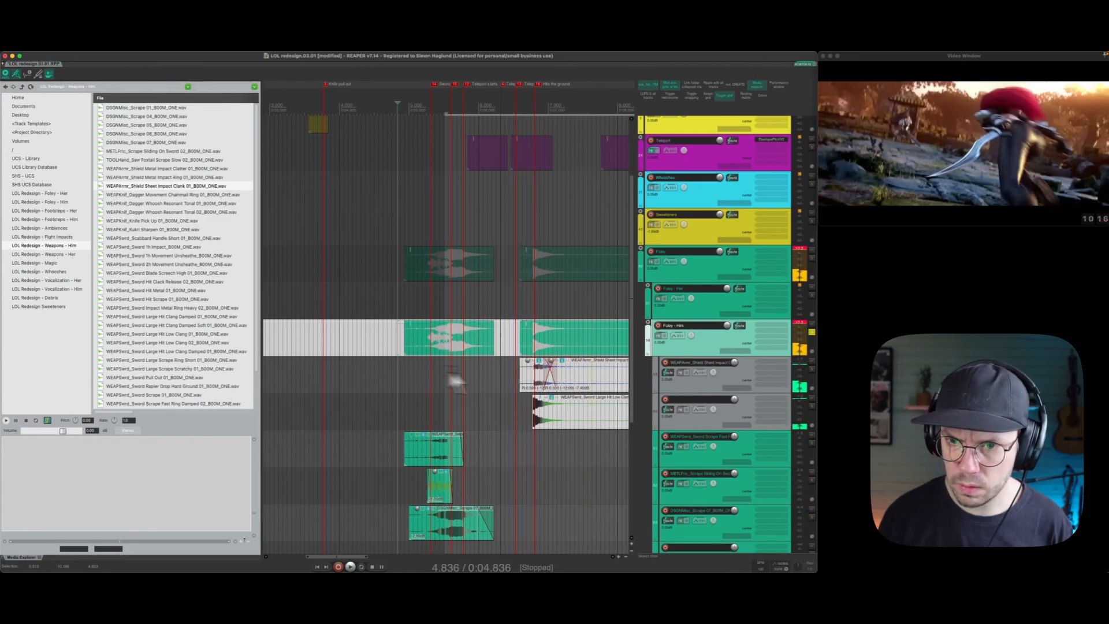
# Audition the Sonic Kick whoosh and the Metal Barrel Impact Sweetener from the LOL Redesign Sweeteners folder for the ground hit.
pyautogui.click(515, 397)
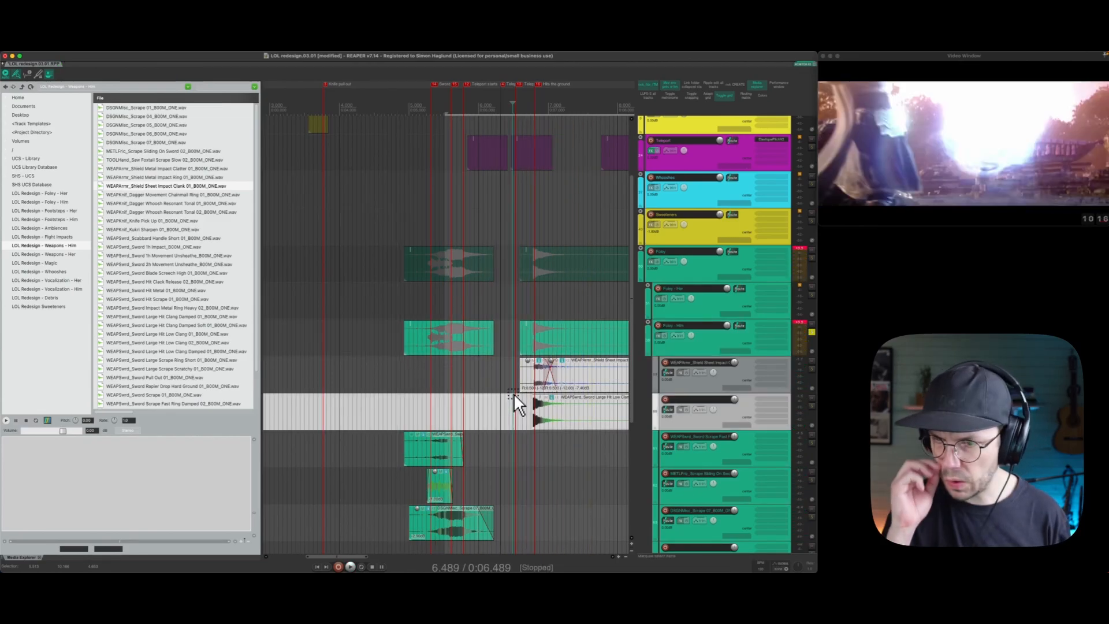
pyautogui.click(51, 307)
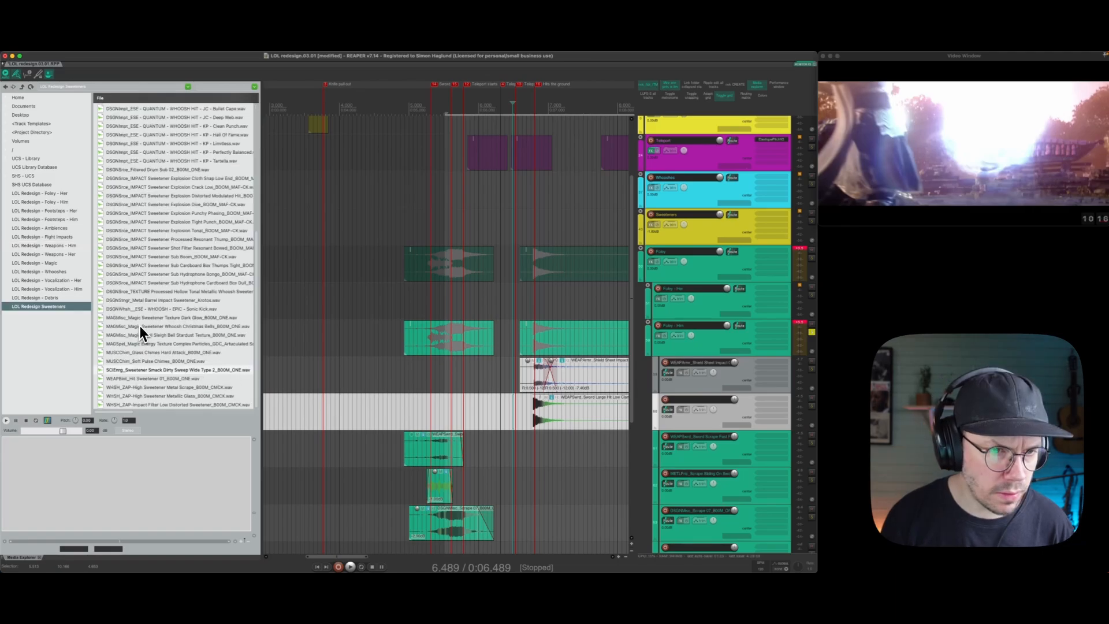
pyautogui.click(174, 309)
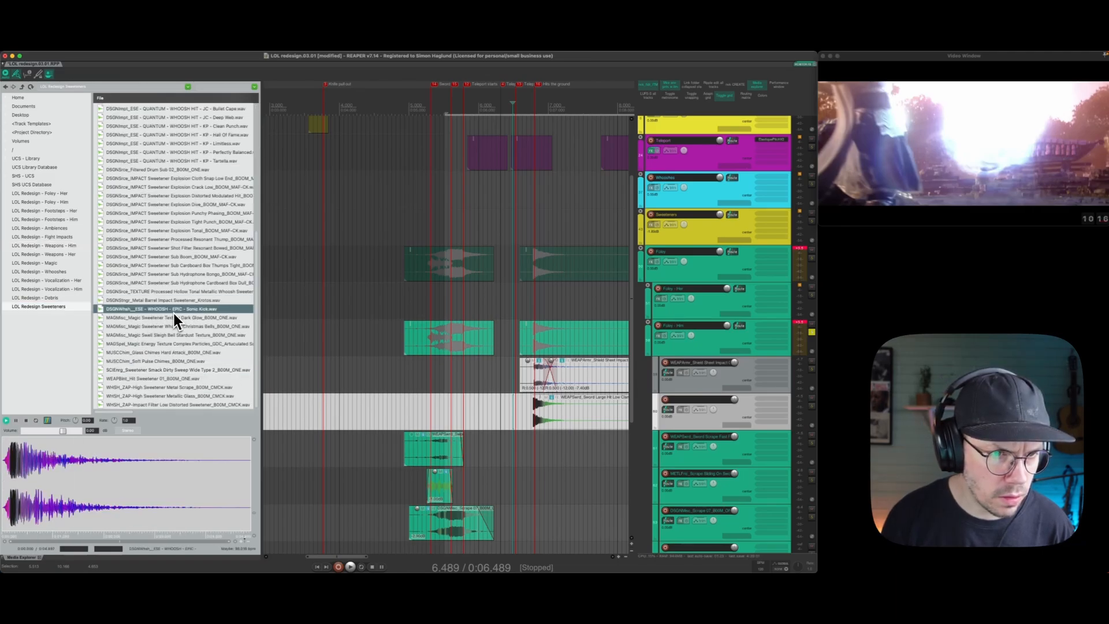
pyautogui.click(169, 302)
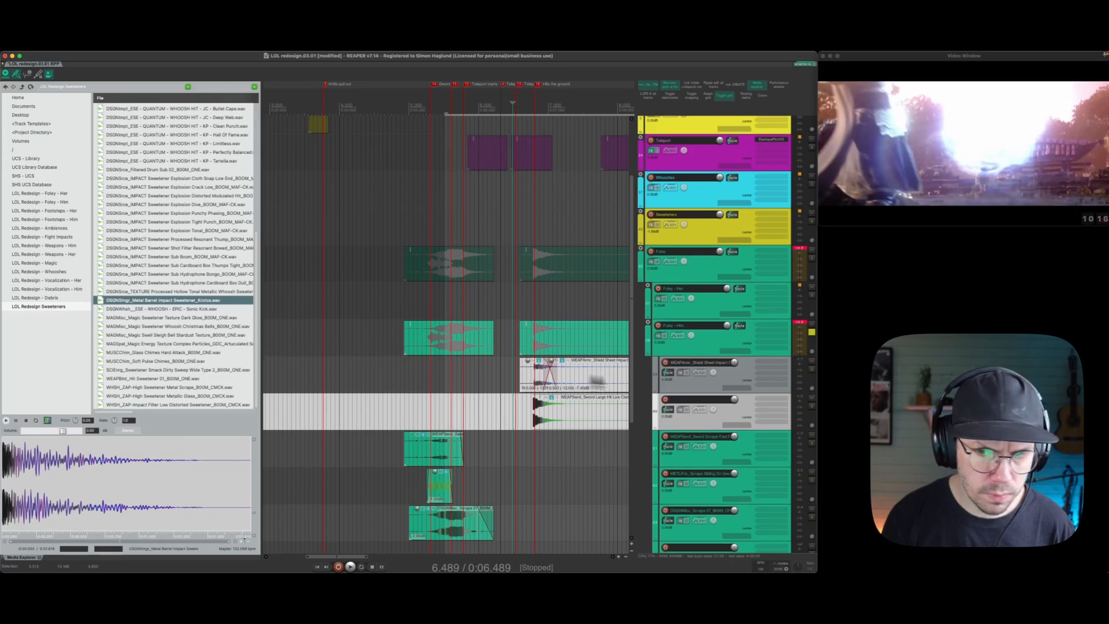
# Place the Metal Barrel Impact Sweetener on the third Sweeteners subtrack at the ground hit marker and play it back.
pyautogui.click(701, 381)
pyautogui.doubleClick(692, 238)
pyautogui.scroll(-5, 695, 297)
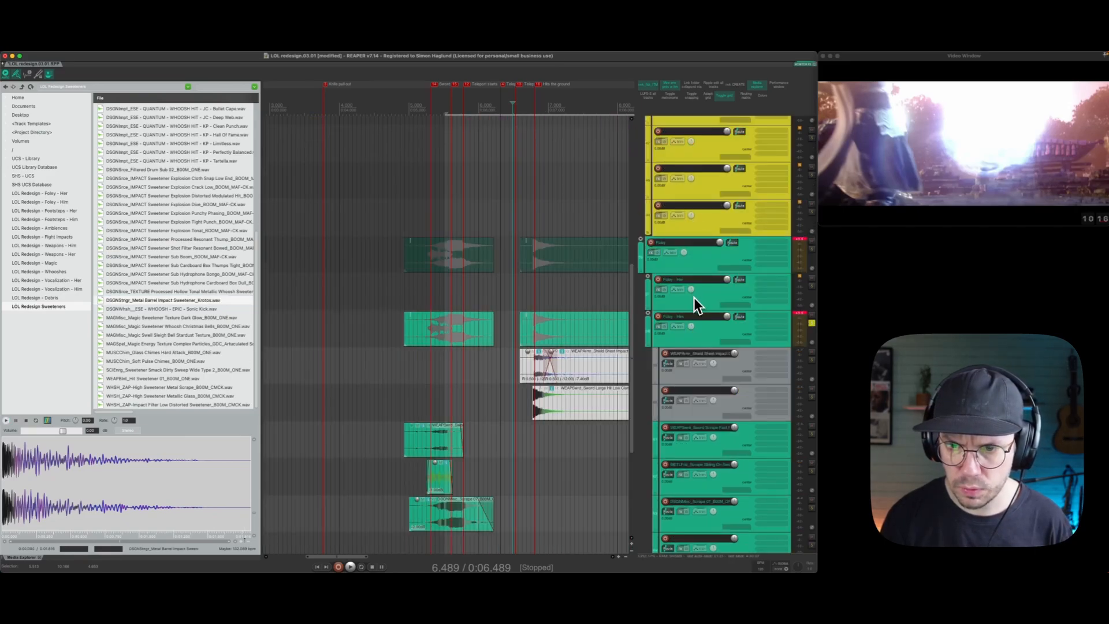
pyautogui.click(691, 229)
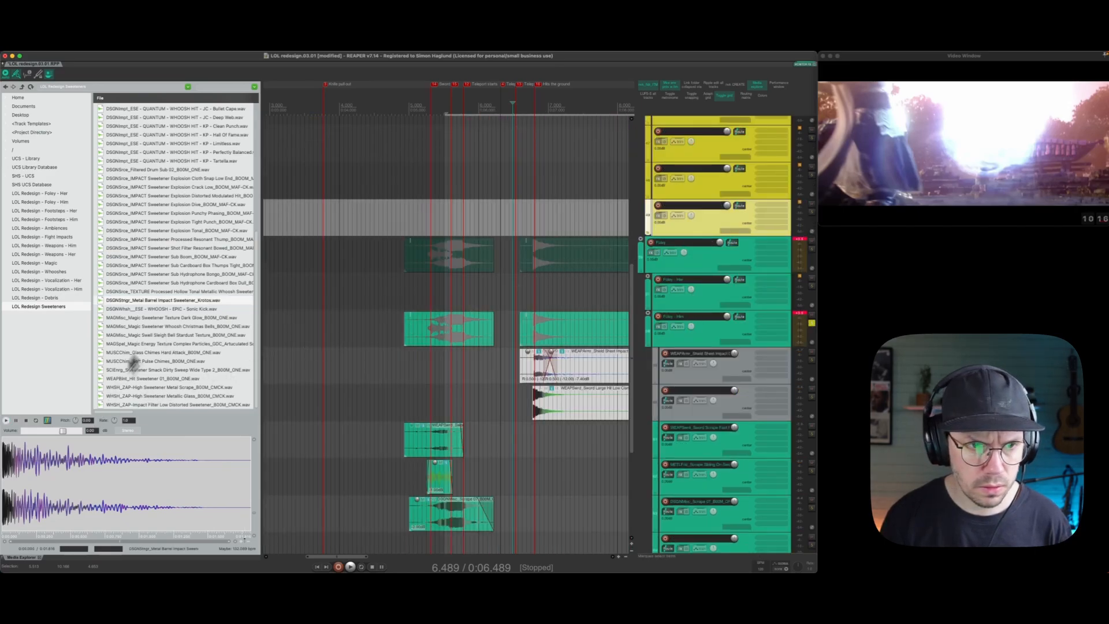
pyautogui.moveTo(174, 309); pyautogui.dragTo(526, 215)
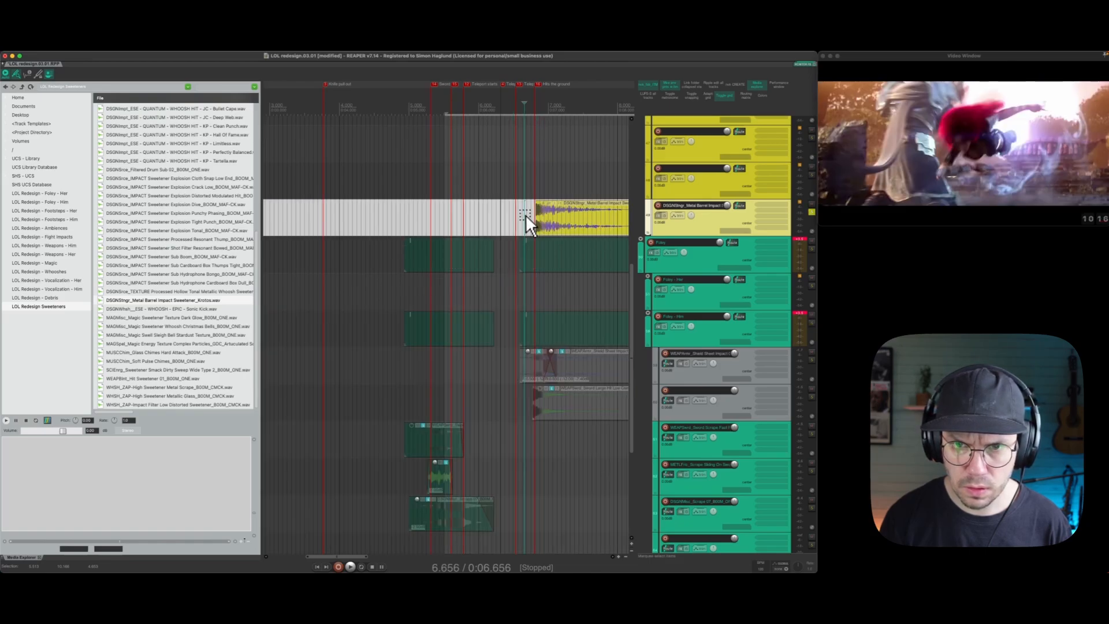
pyautogui.press('space')
pyautogui.press('space')
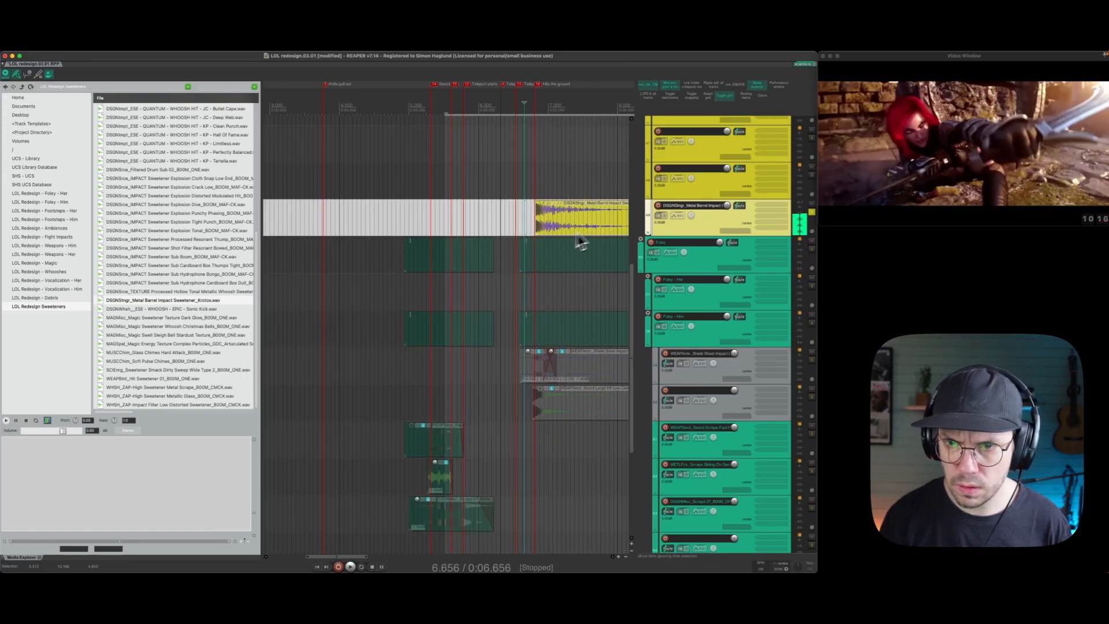
pyautogui.press('space')
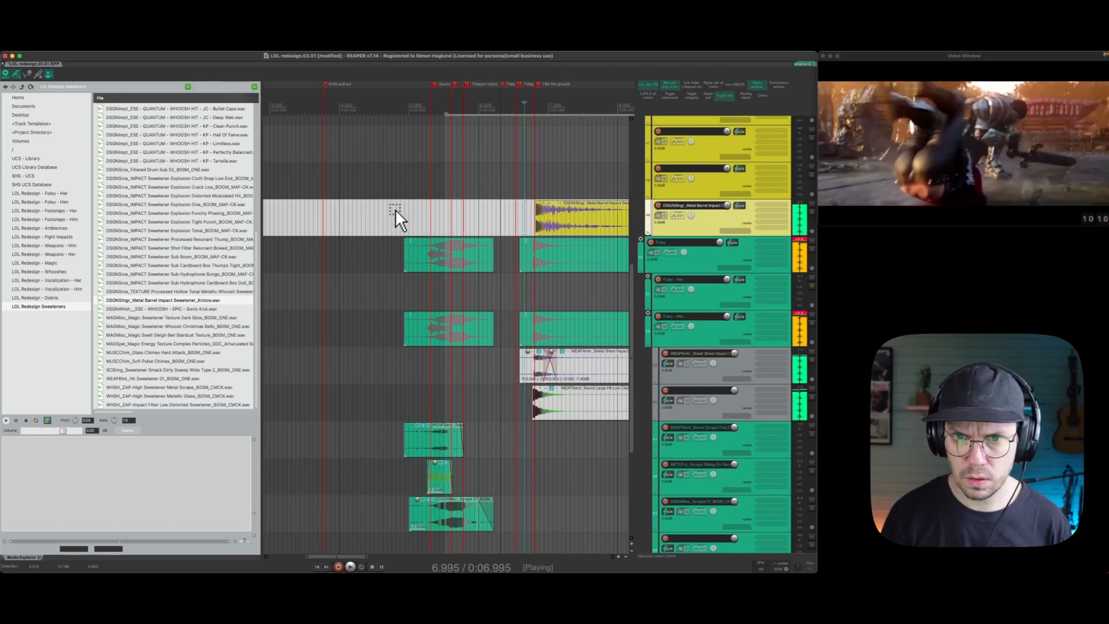
pyautogui.press('space')
# Cut the Metal Barrel Impact Sweetener to a short hit with a fade-out and play back the lead-in.
pyautogui.press('s')
pyautogui.click(580, 214)
pyautogui.moveTo(568, 203); pyautogui.dragTo(559, 204)
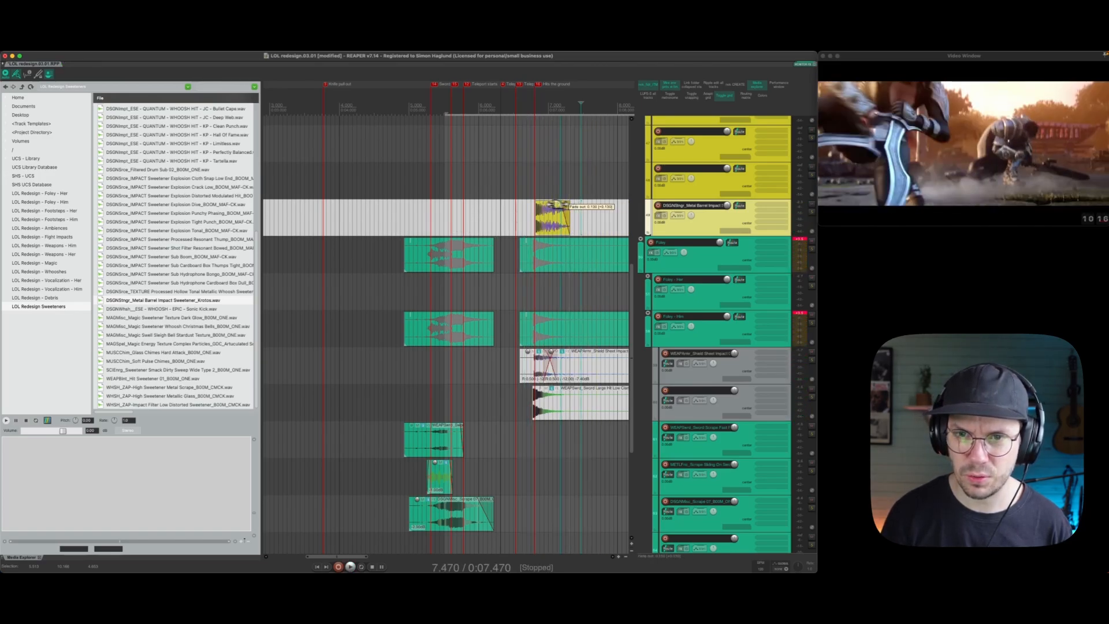
pyautogui.click(498, 207)
pyautogui.press('space')
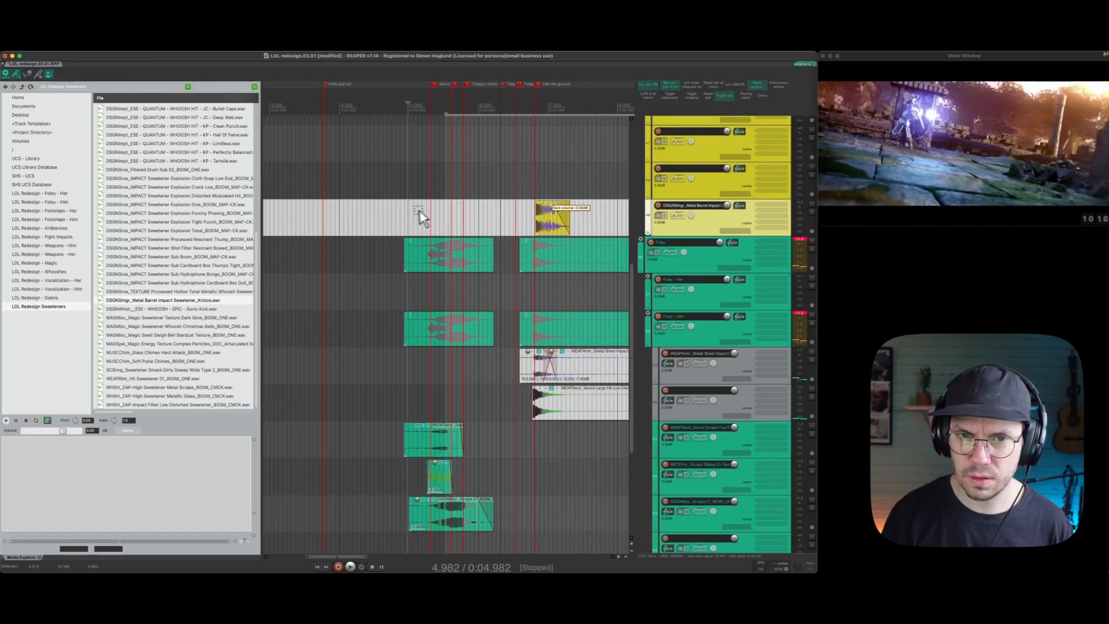
pyautogui.click(408, 210)
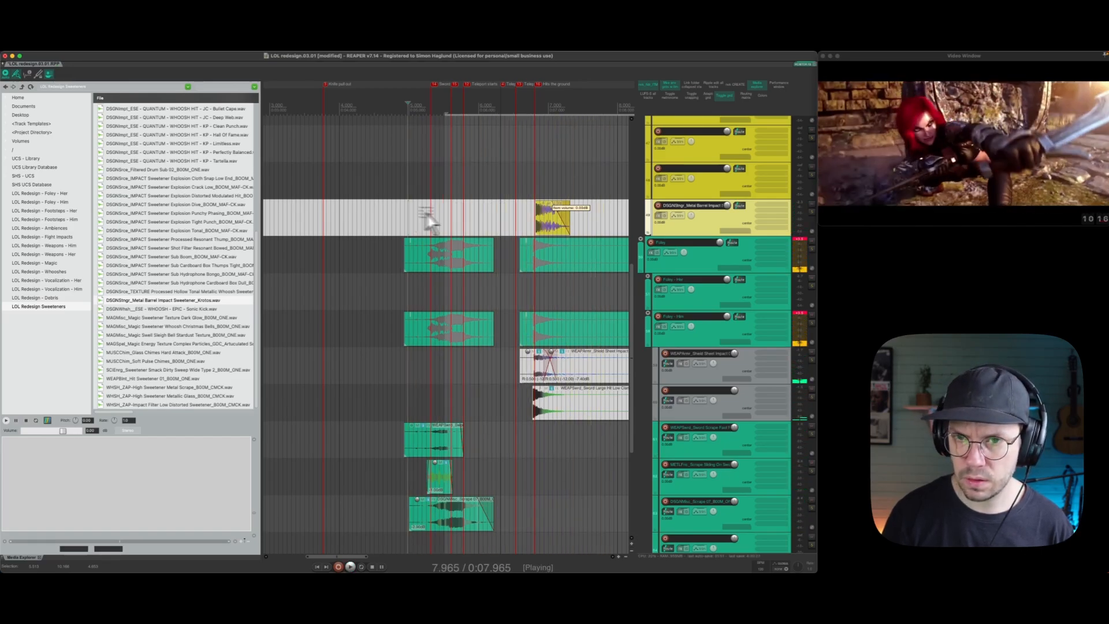
pyautogui.press('space')
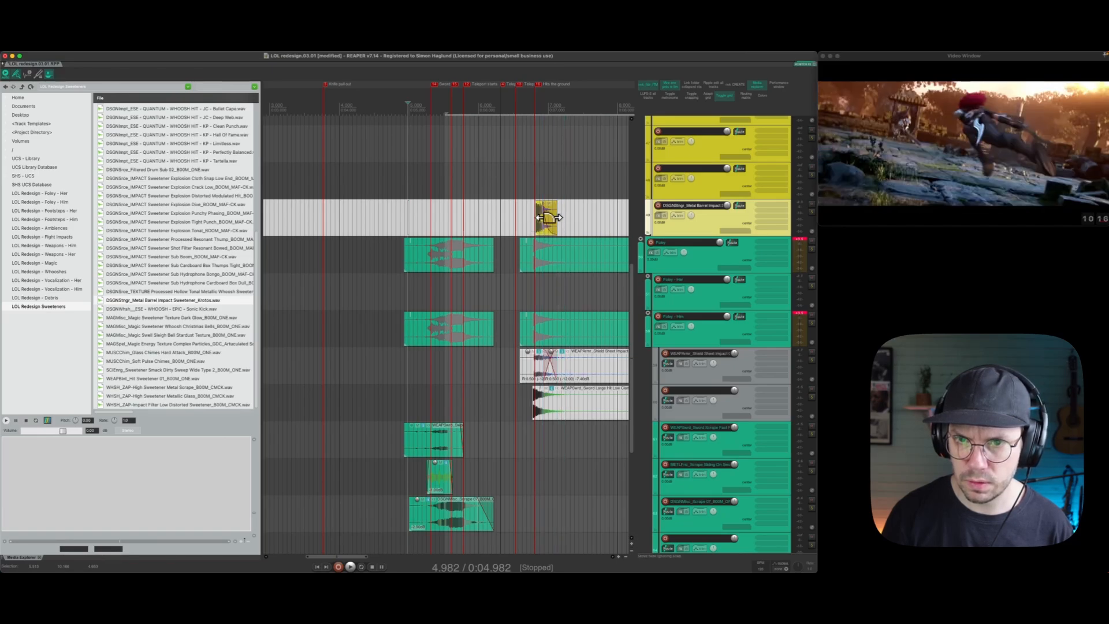
# Solo the barrel sweetener together with the shield clank and sword clang tracks and play back the ground hit.
pyautogui.click(811, 213)
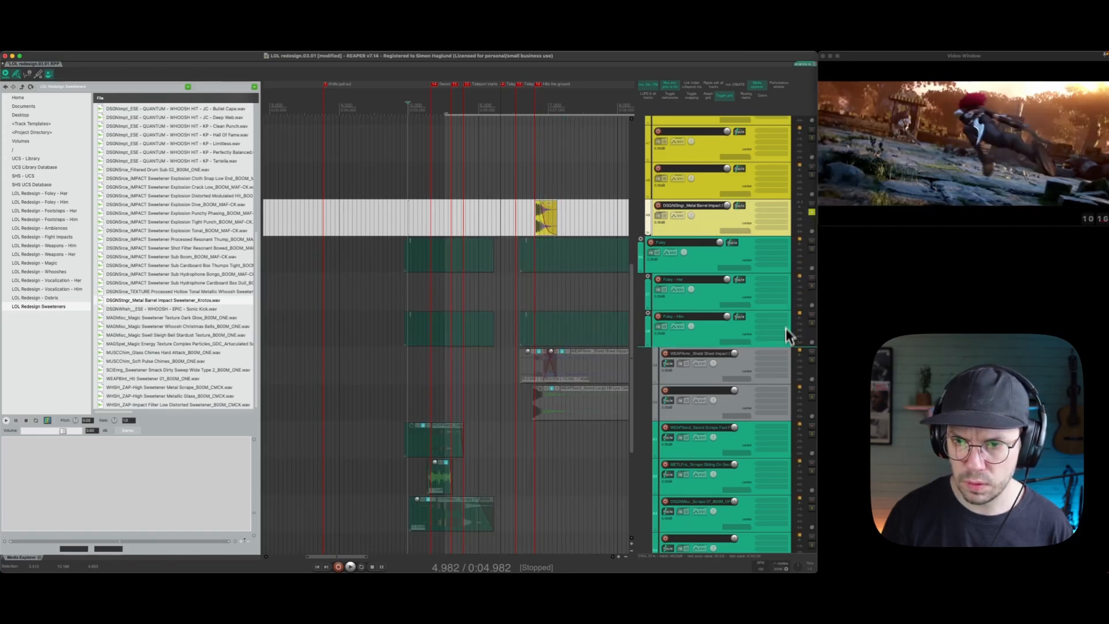
pyautogui.moveTo(812, 360); pyautogui.dragTo(813, 400)
pyautogui.click(505, 216)
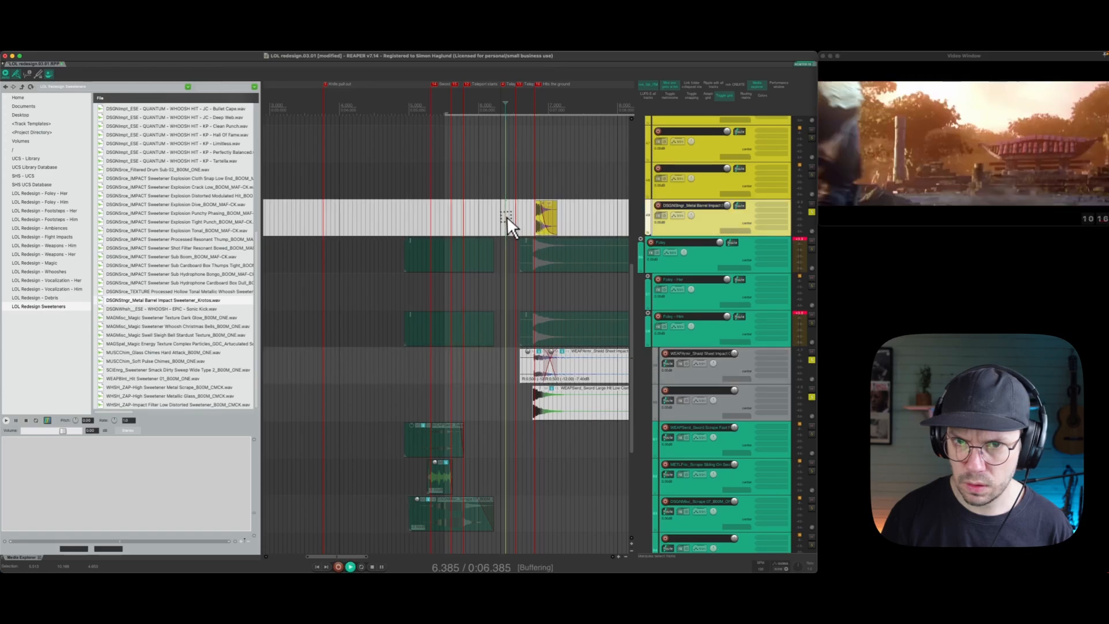
pyautogui.press('space')
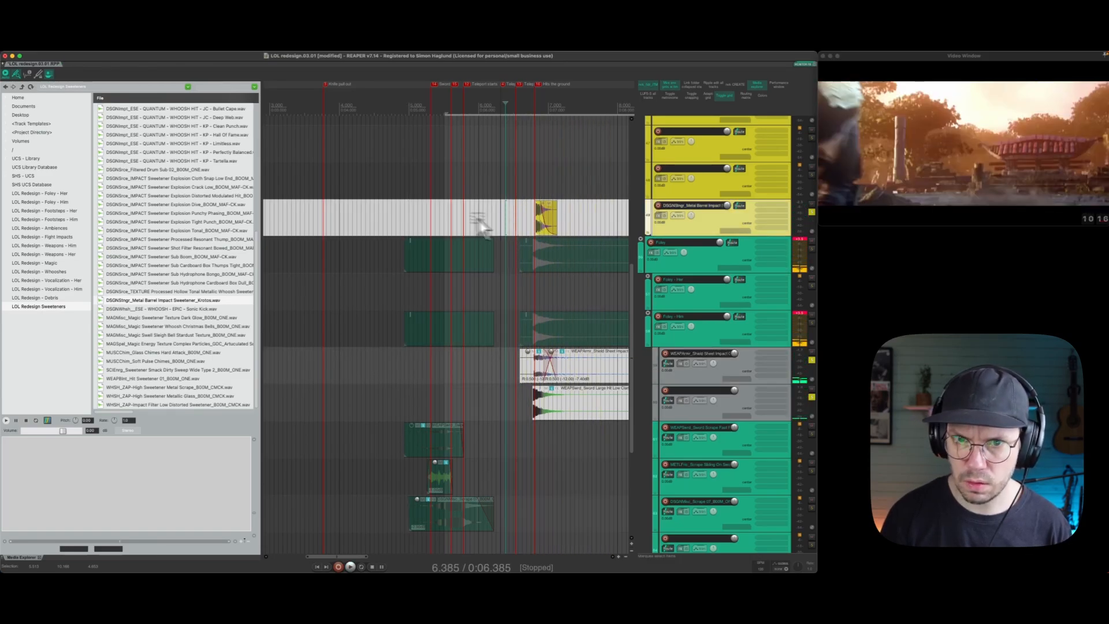
pyautogui.press('space')
# Expand the Vocalizations and Voc - Her track folders and select the empty third track under Voc - Her.
pyautogui.scroll(-3, 529, 401)
pyautogui.scroll(-2, 529, 401)
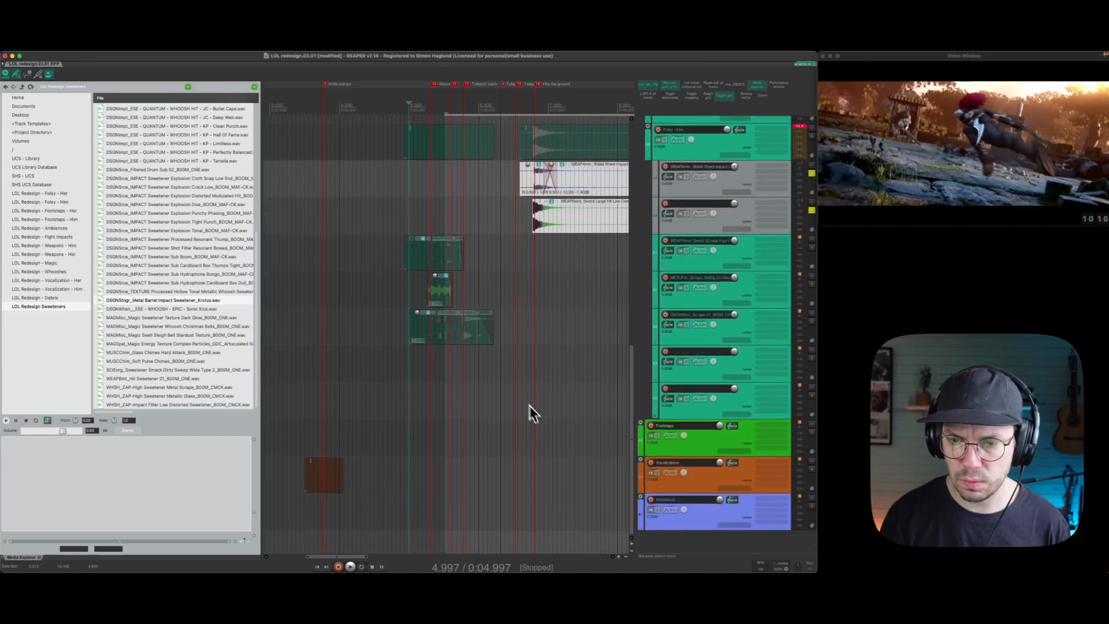
pyautogui.click(688, 487)
pyautogui.scroll(-2, 687, 482)
pyautogui.click(692, 448)
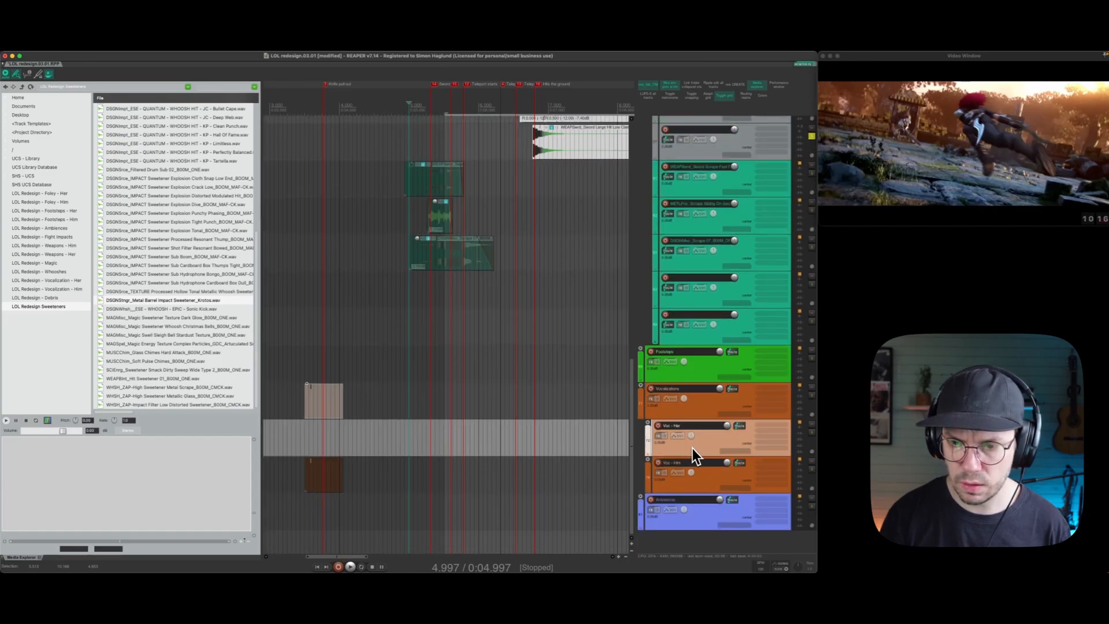
pyautogui.scroll(-2, 697, 446)
pyautogui.click(707, 435)
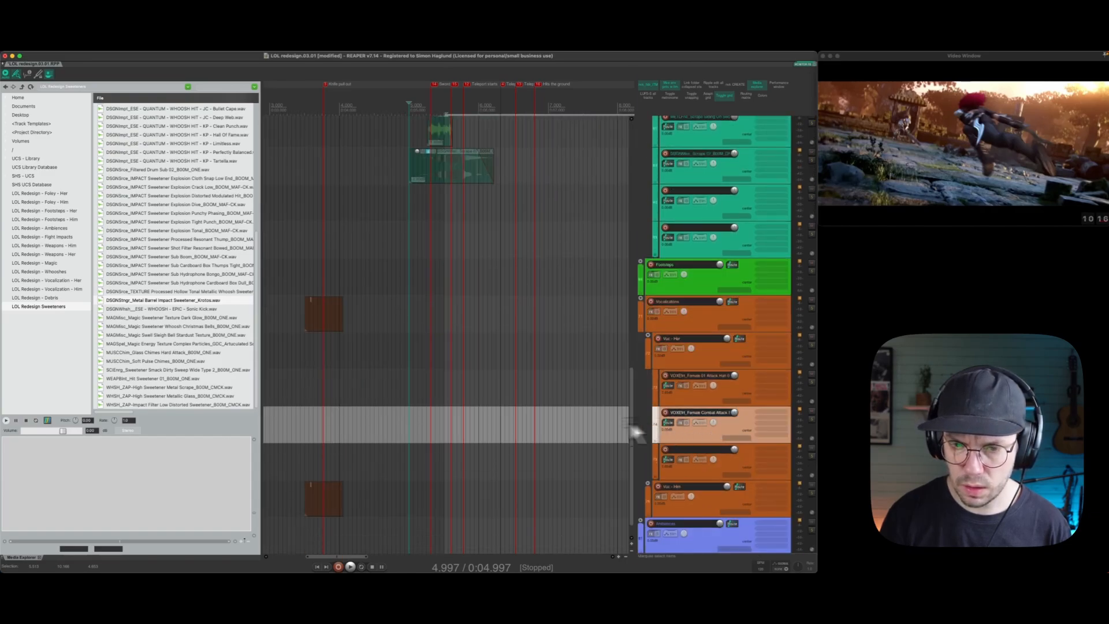
pyautogui.click(466, 415)
pyautogui.click(691, 470)
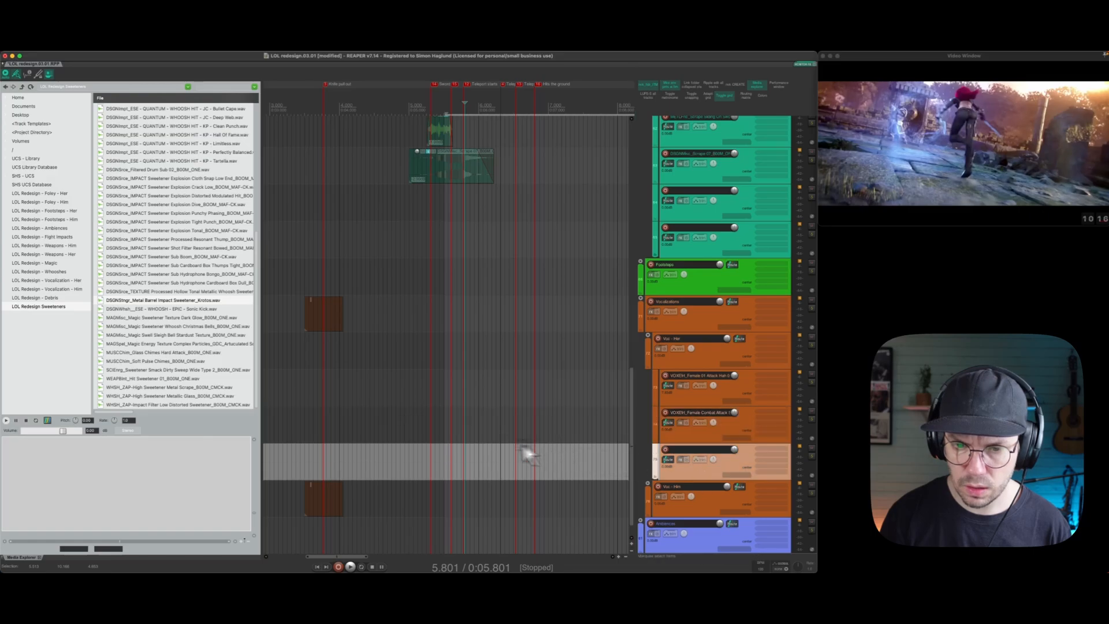
pyautogui.click(460, 453)
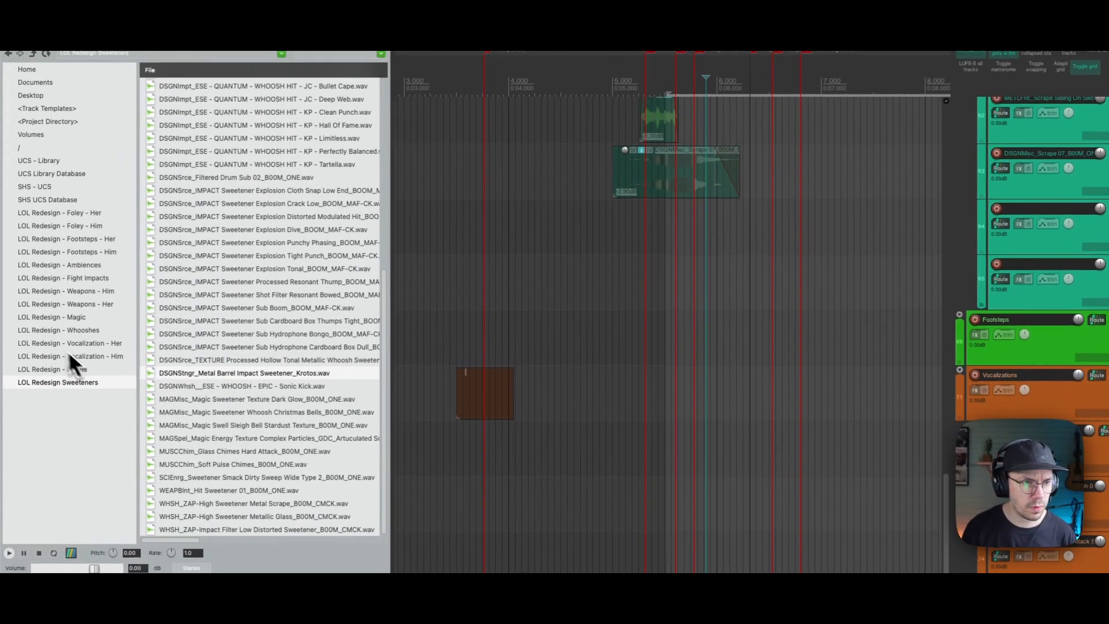
# Audition the male attack efforts and the Combat Hit Soft reaction in the LOL Redesign - Vocalization - Him folder.
pyautogui.click(68, 290)
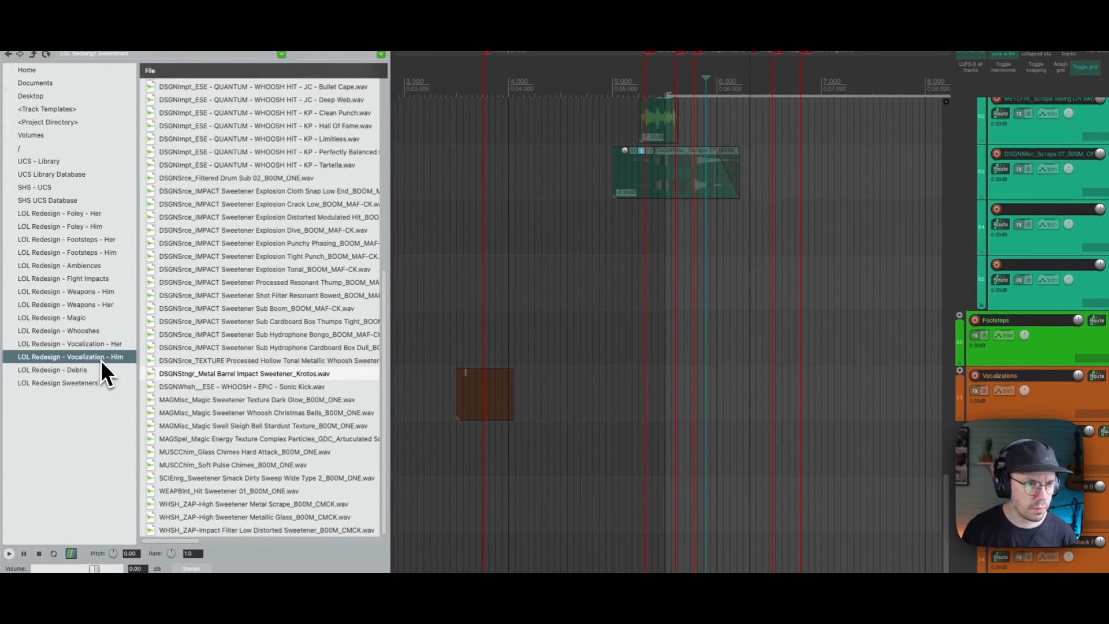
pyautogui.click(239, 150)
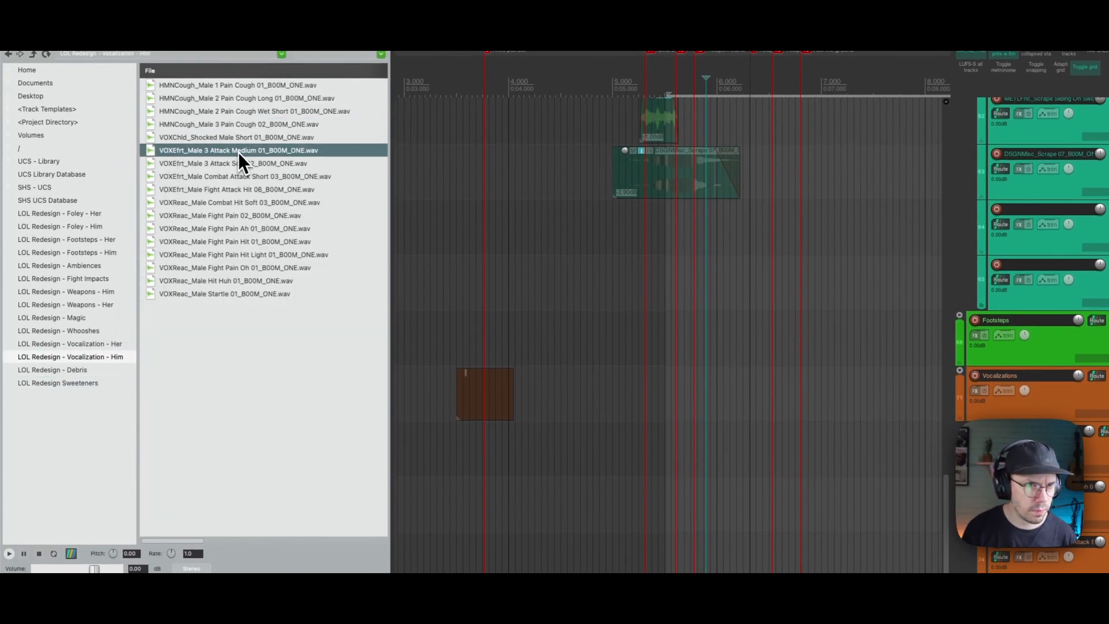
pyautogui.click(238, 161)
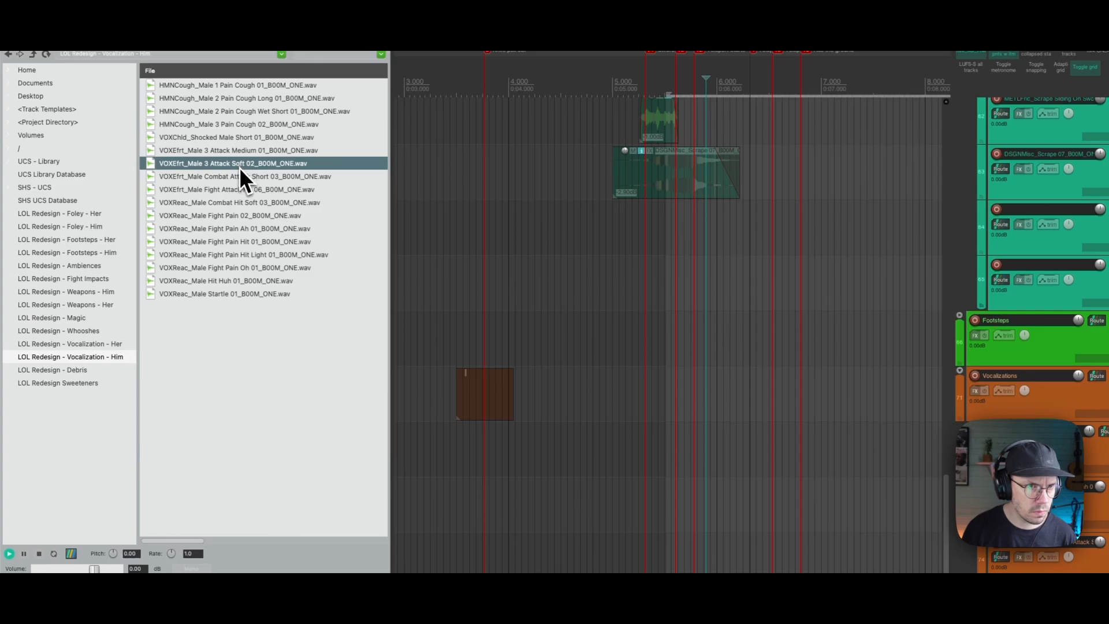
pyautogui.click(239, 176)
pyautogui.click(239, 189)
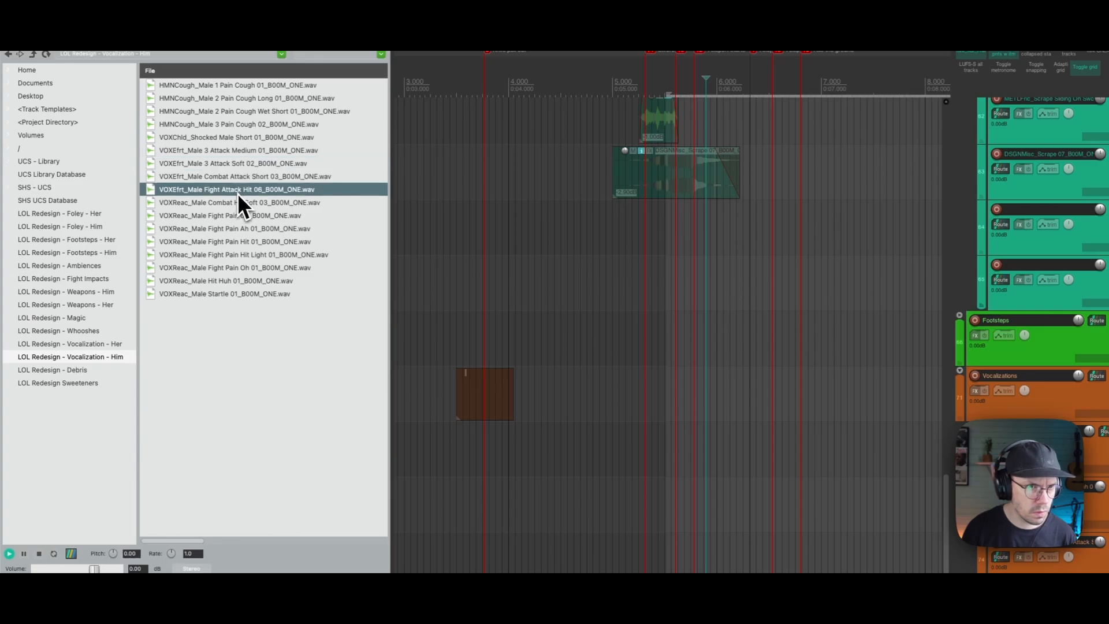
pyautogui.click(238, 203)
pyautogui.click(234, 190)
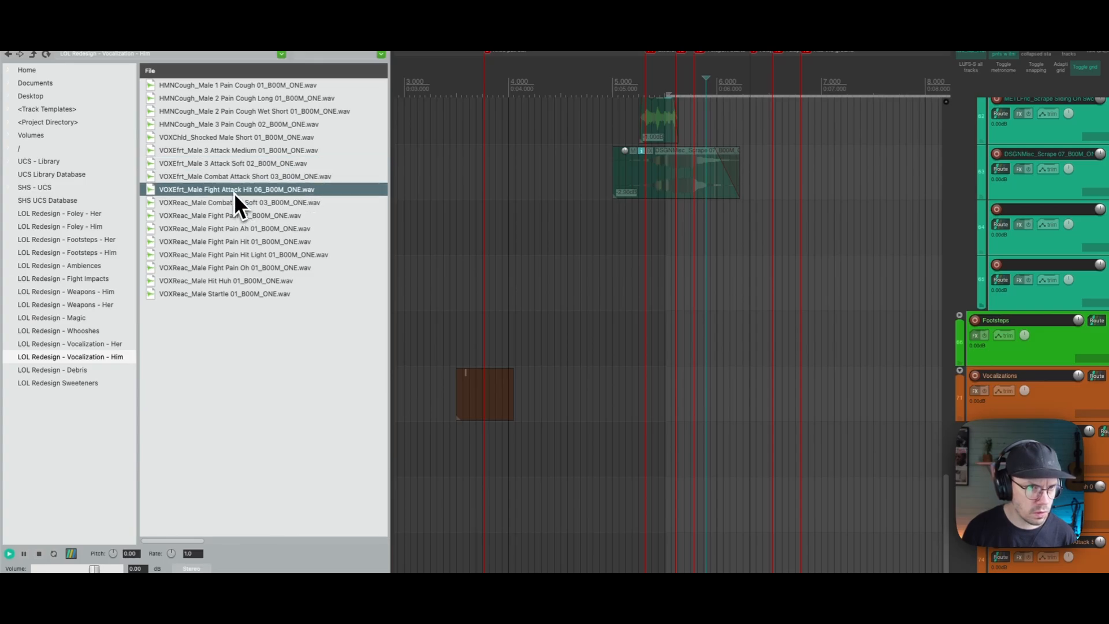
pyautogui.click(117, 509)
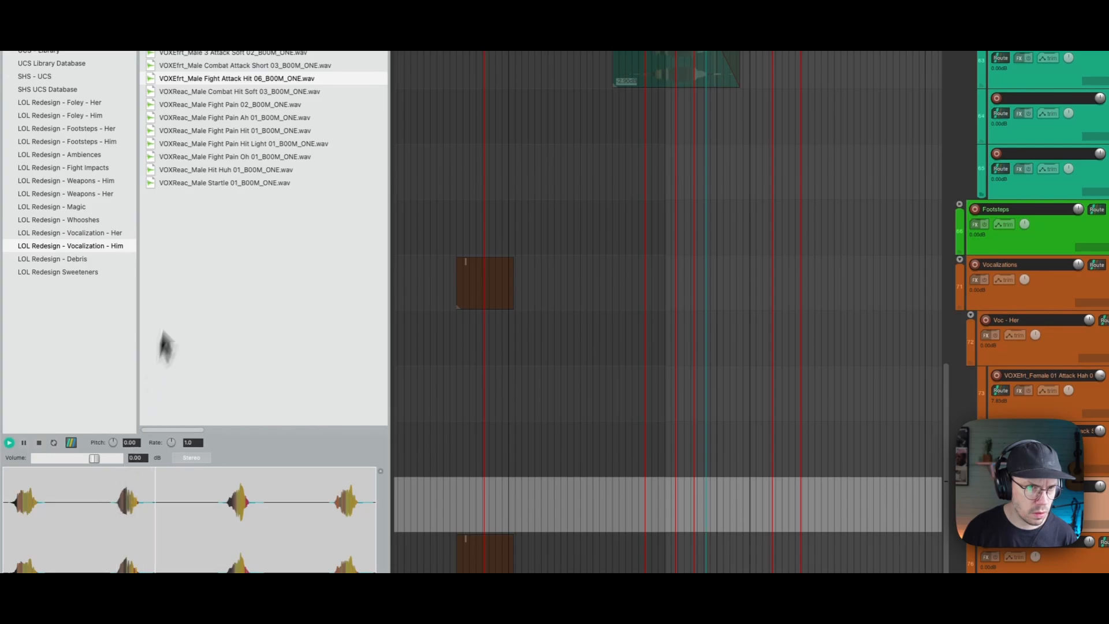
# Compare the male fight pain and Hit Huh reactions with the Attack Soft, Combat Attack Short and Fight Attack Hit efforts.
pyautogui.click(204, 105)
pyautogui.click(205, 183)
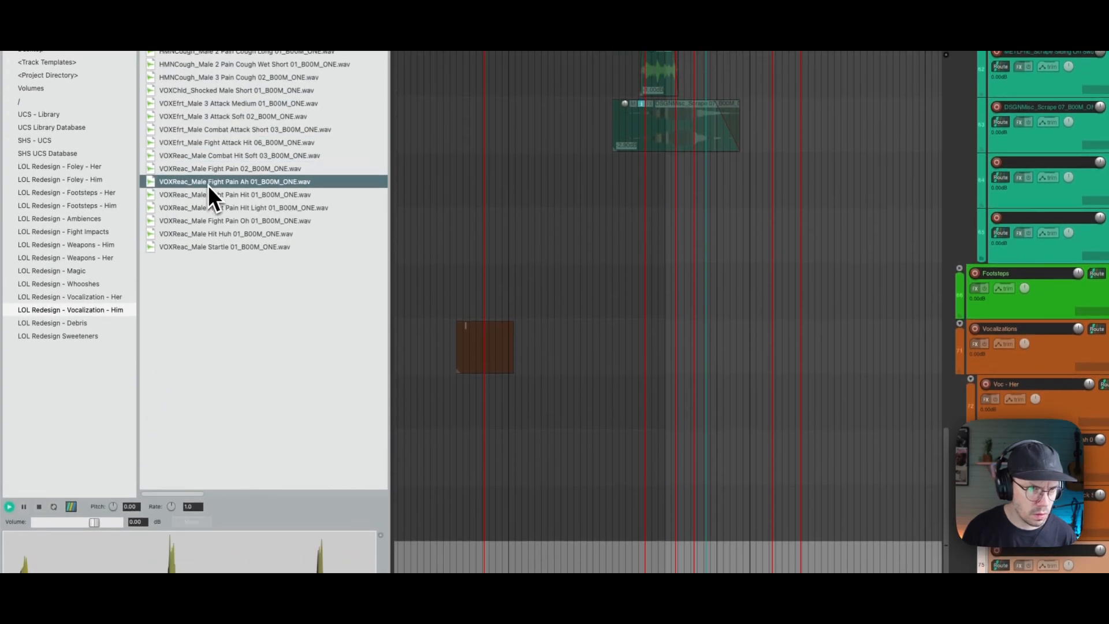
pyautogui.click(214, 234)
pyautogui.click(221, 118)
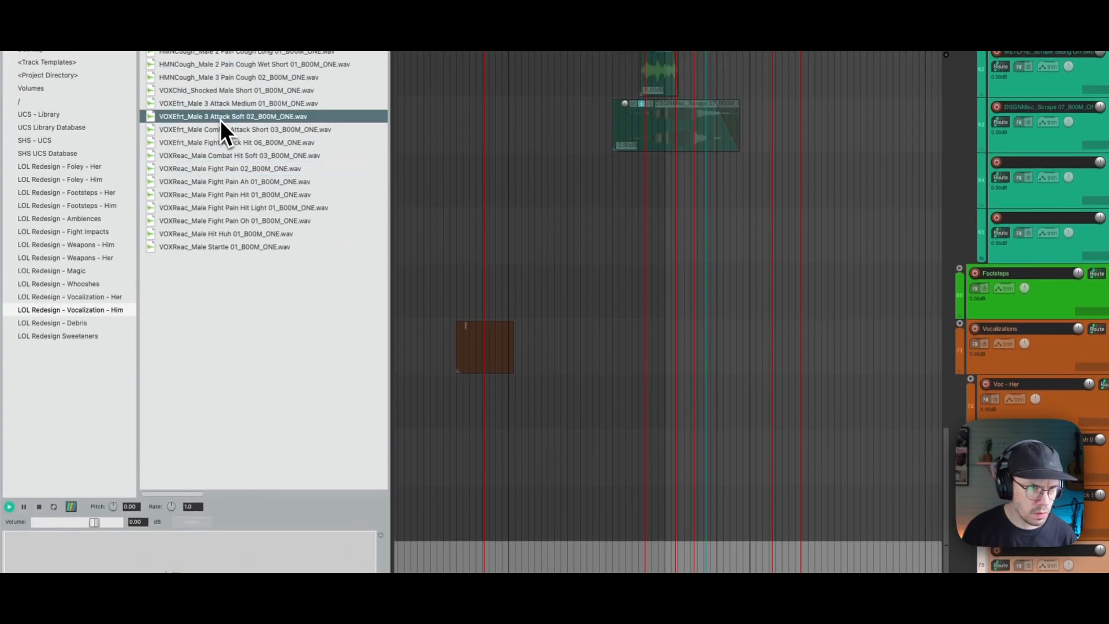
pyautogui.click(224, 129)
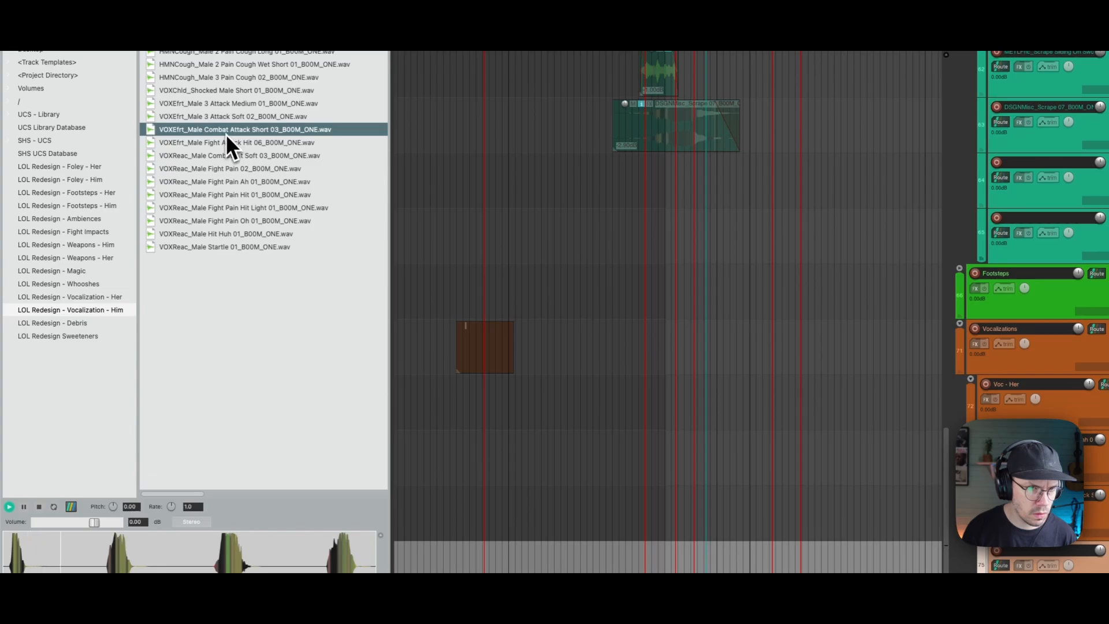
pyautogui.click(227, 144)
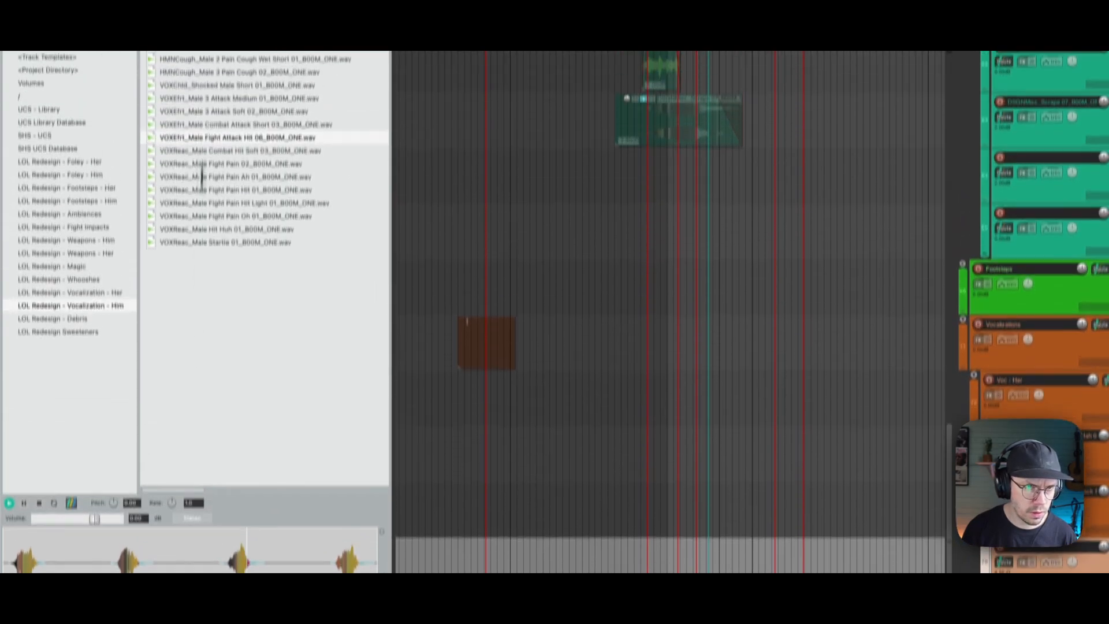
# Insert one shout from VOXEfrt_Male Fight Attack Hit 06 on the empty track under Voc - Her, near the Teleport starts marker.
pyautogui.moveTo(223, 156); pyautogui.dragTo(621, 397)
pyautogui.moveTo(485, 422); pyautogui.dragTo(542, 432)
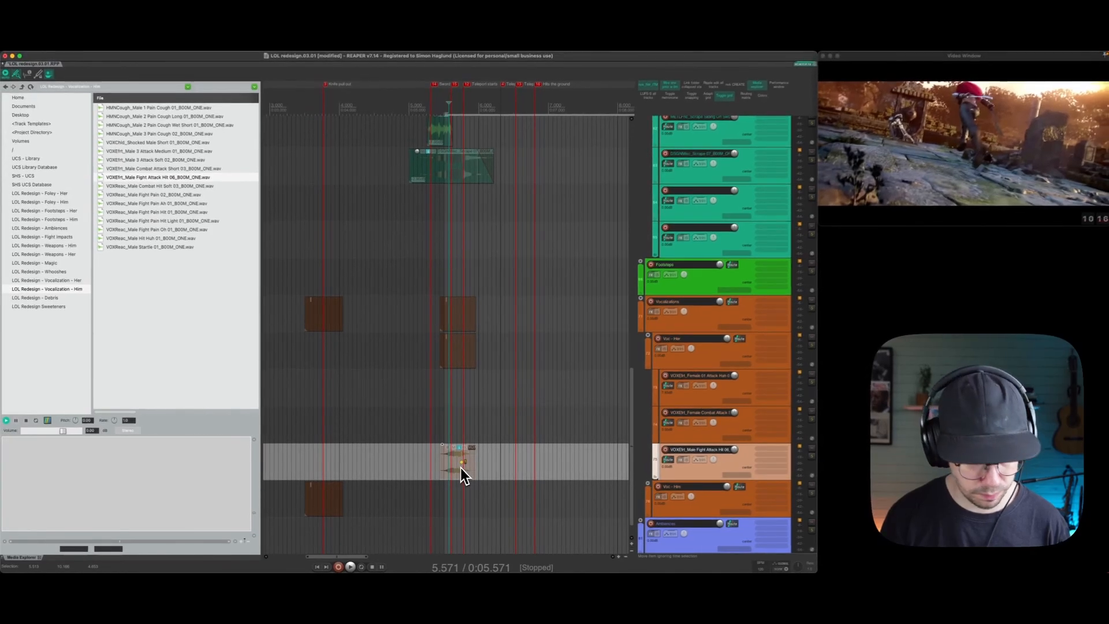
pyautogui.click(460, 469)
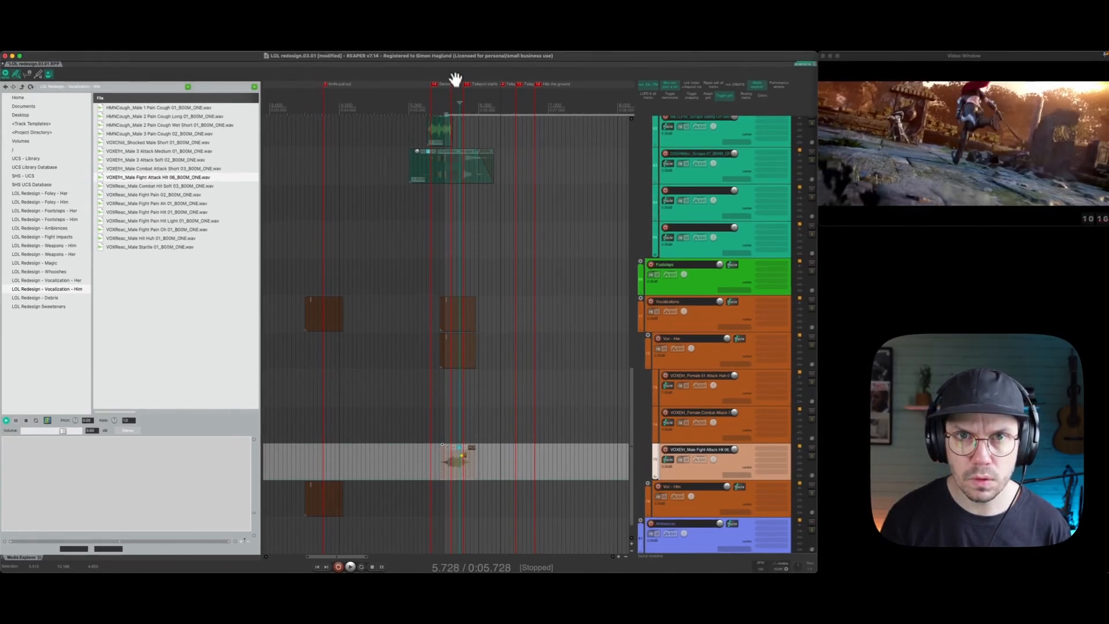
pyautogui.moveTo(455, 80); pyautogui.dragTo(463, 140)
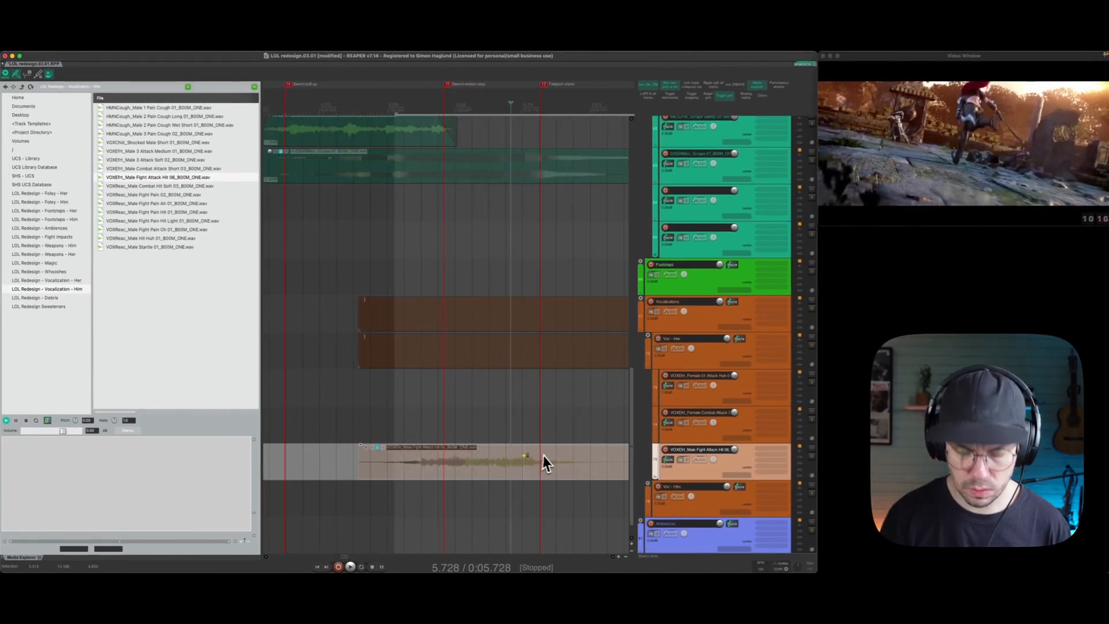
pyautogui.scroll(-1, 549, 457)
pyautogui.moveTo(436, 104); pyautogui.dragTo(354, 65)
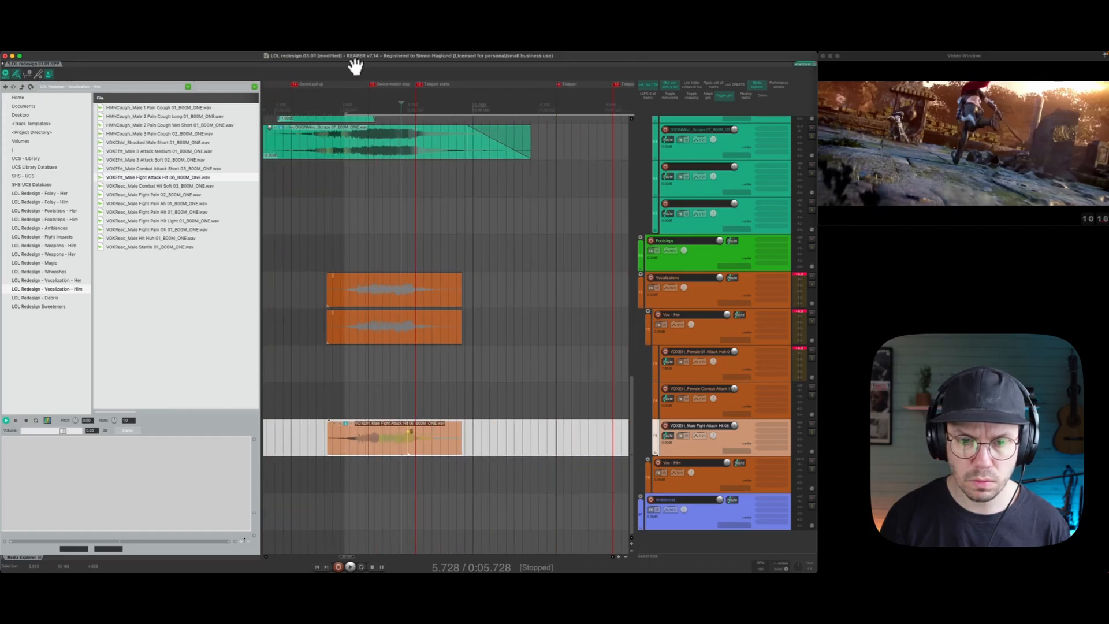
# Move the male attack shout later to just after the Teleport marker and play back the sequence.
pyautogui.moveTo(367, 452); pyautogui.dragTo(394, 446)
pyautogui.press('space')
pyautogui.press('space')
pyautogui.moveTo(362, 126); pyautogui.dragTo(456, 61)
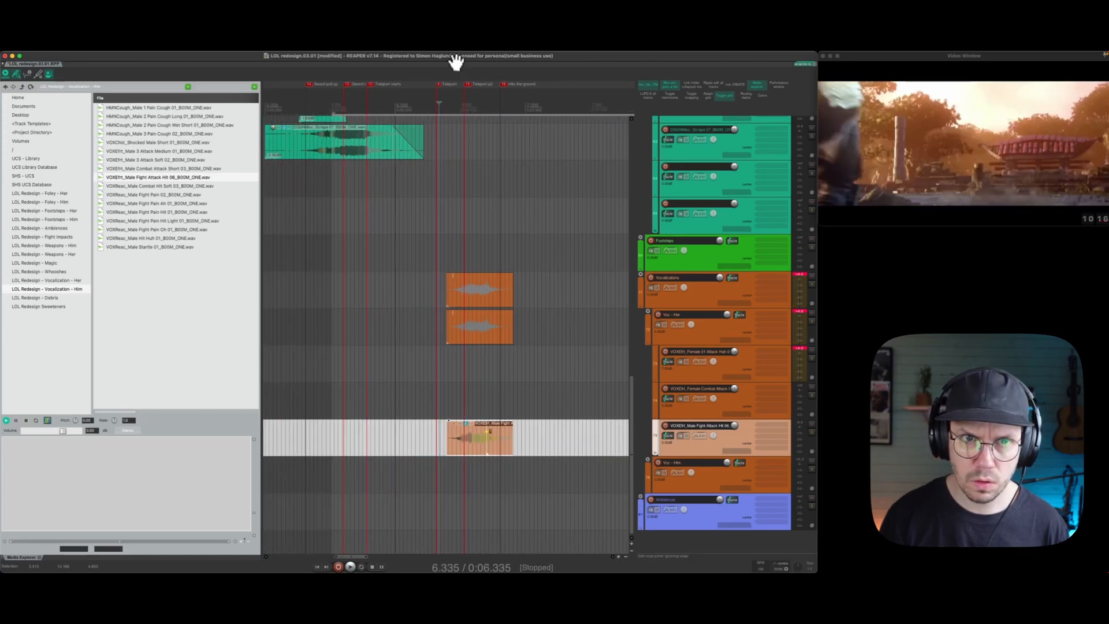
pyautogui.click(293, 206)
pyautogui.press('space')
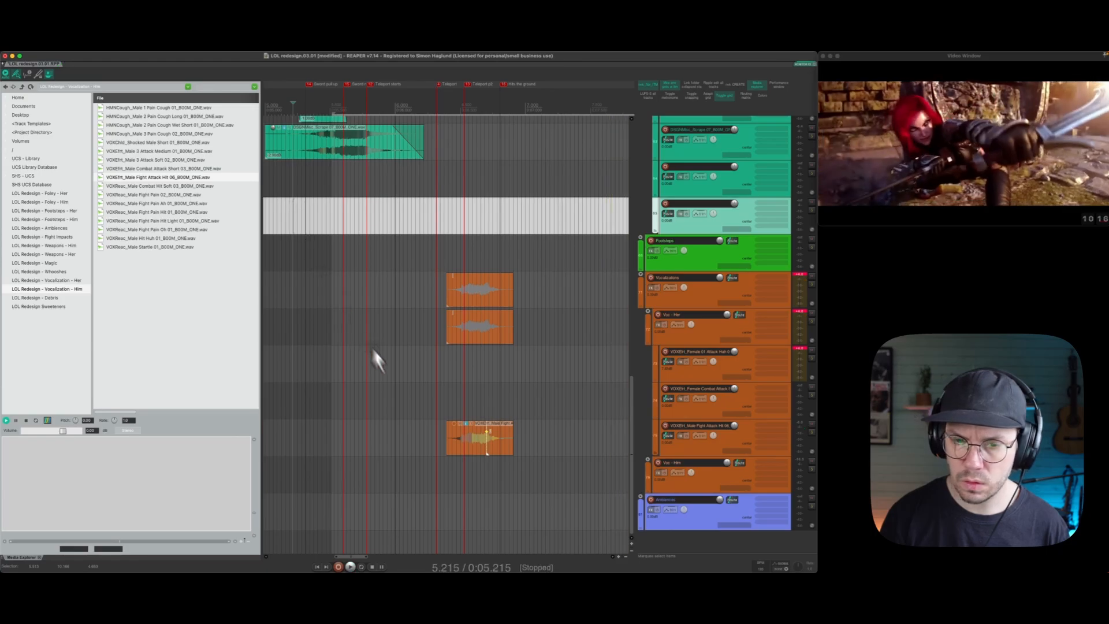
# Shift the male attack shout earlier so it spans the Teleport marker and play it back soloed.
pyautogui.moveTo(469, 445); pyautogui.dragTo(404, 442)
pyautogui.press('space')
pyautogui.press('space')
pyautogui.click(311, 428)
pyautogui.press('space')
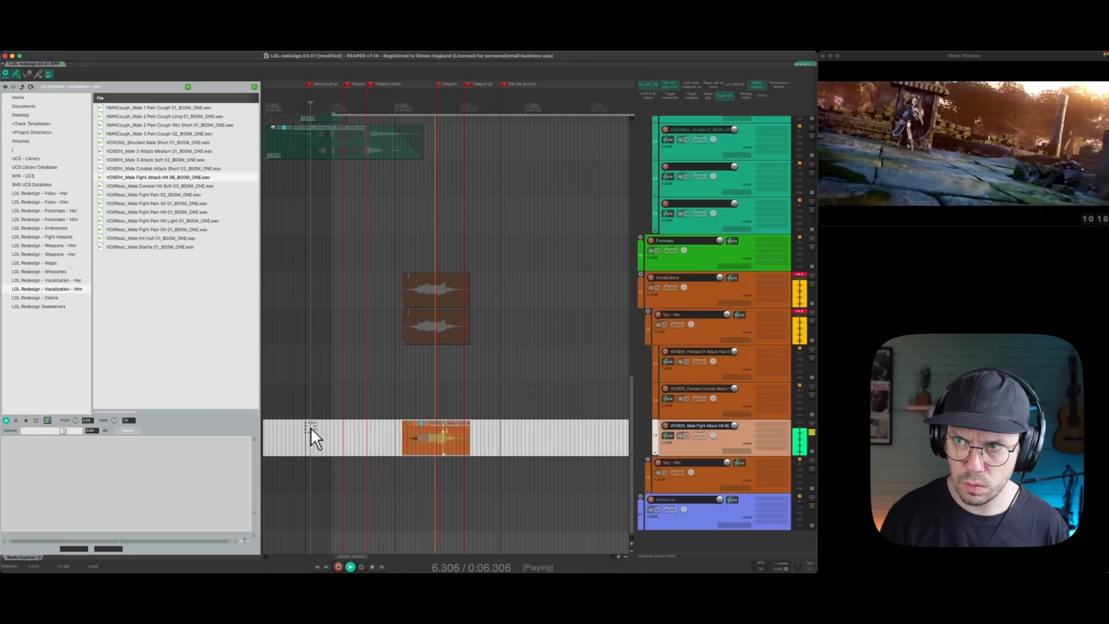
pyautogui.press('space')
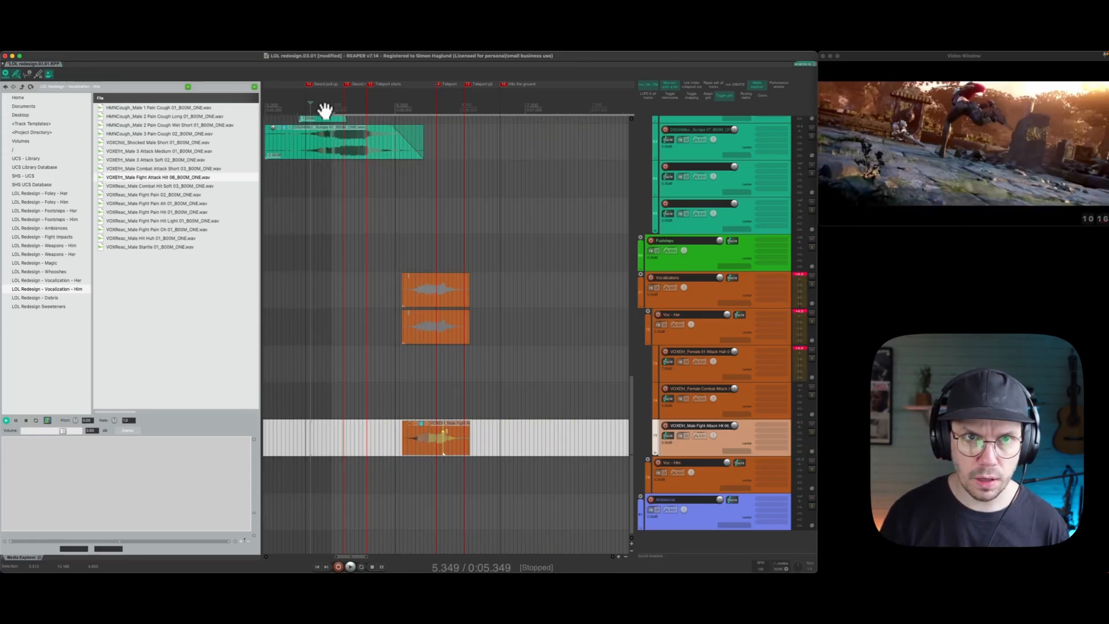
# Play back the sequence from before the teleport to check the male attack shout against the picture.
pyautogui.moveTo(322, 111); pyautogui.dragTo(375, 147)
pyautogui.click(350, 160)
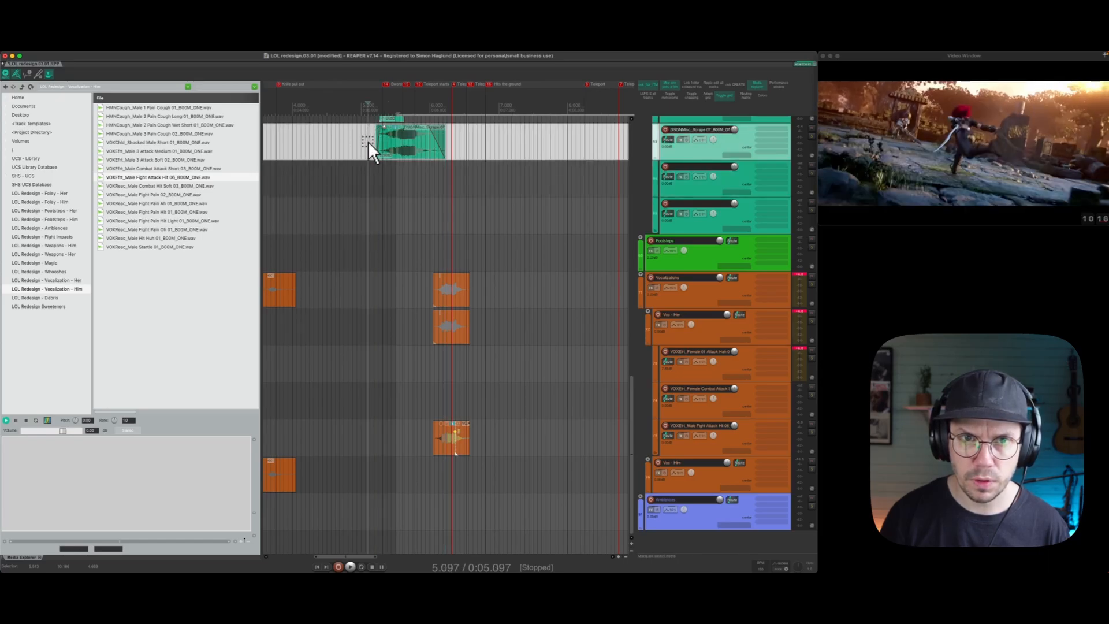
pyautogui.press('space')
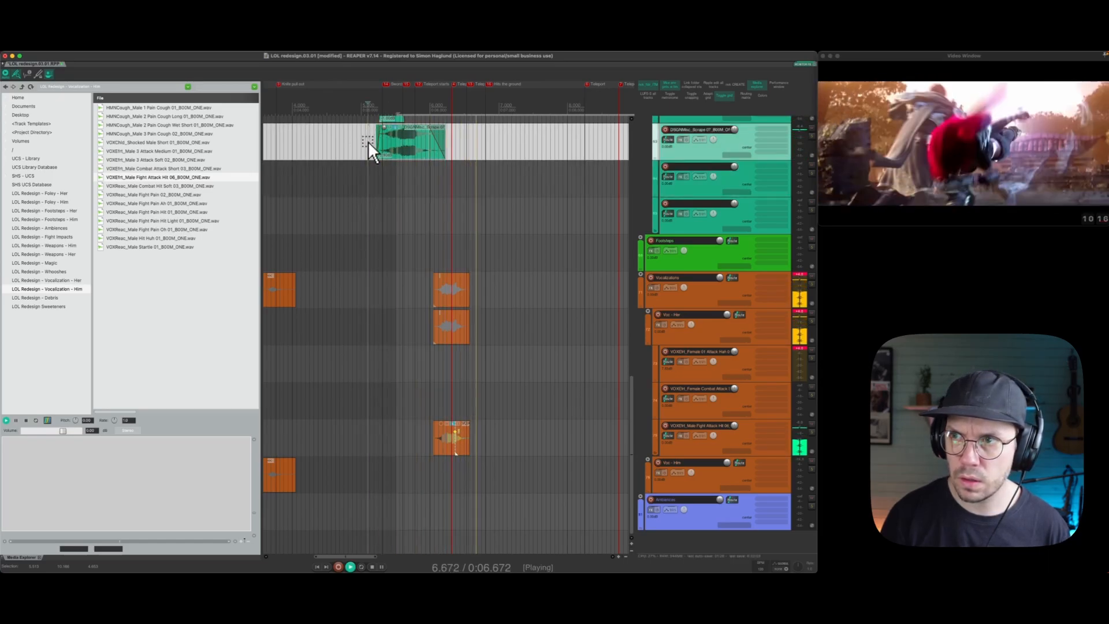
pyautogui.press('space')
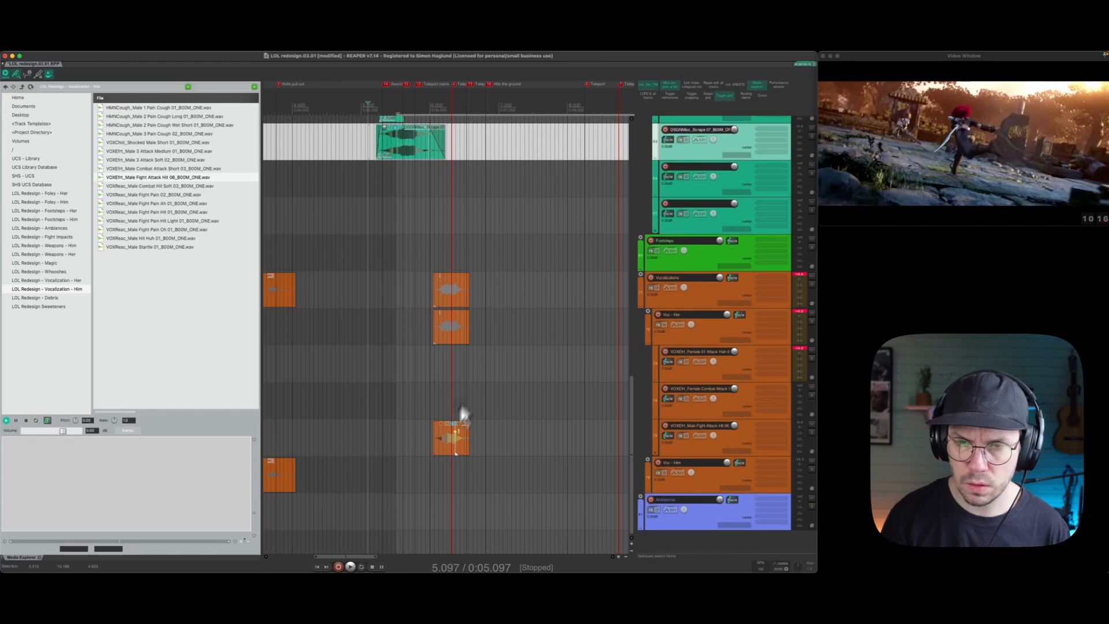
# Move the male attack shout later so it leads into and spans the Hits the ground marker, and play it back.
pyautogui.scroll(10, 498, 347)
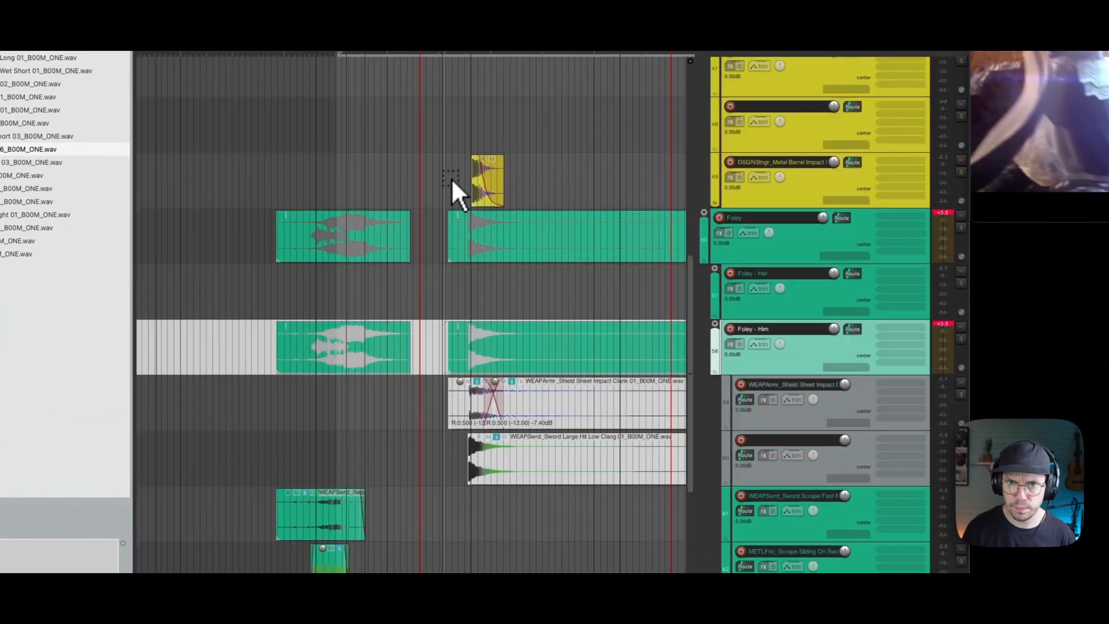
pyautogui.scroll(1, 452, 180)
pyautogui.scroll(-5, 454, 260)
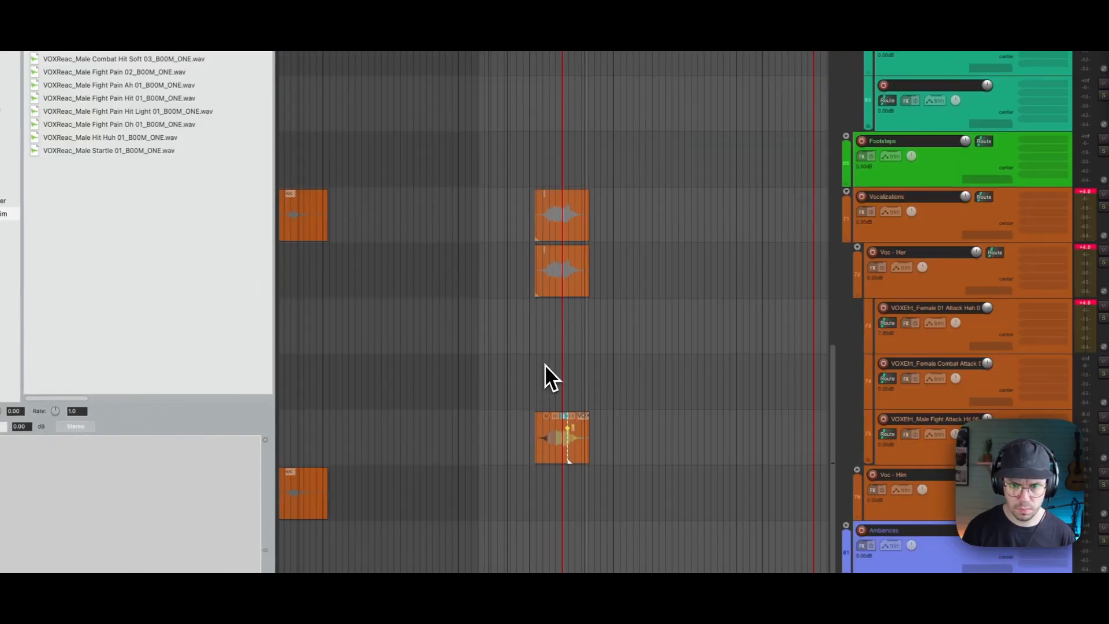
pyautogui.moveTo(552, 443); pyautogui.dragTo(595, 440)
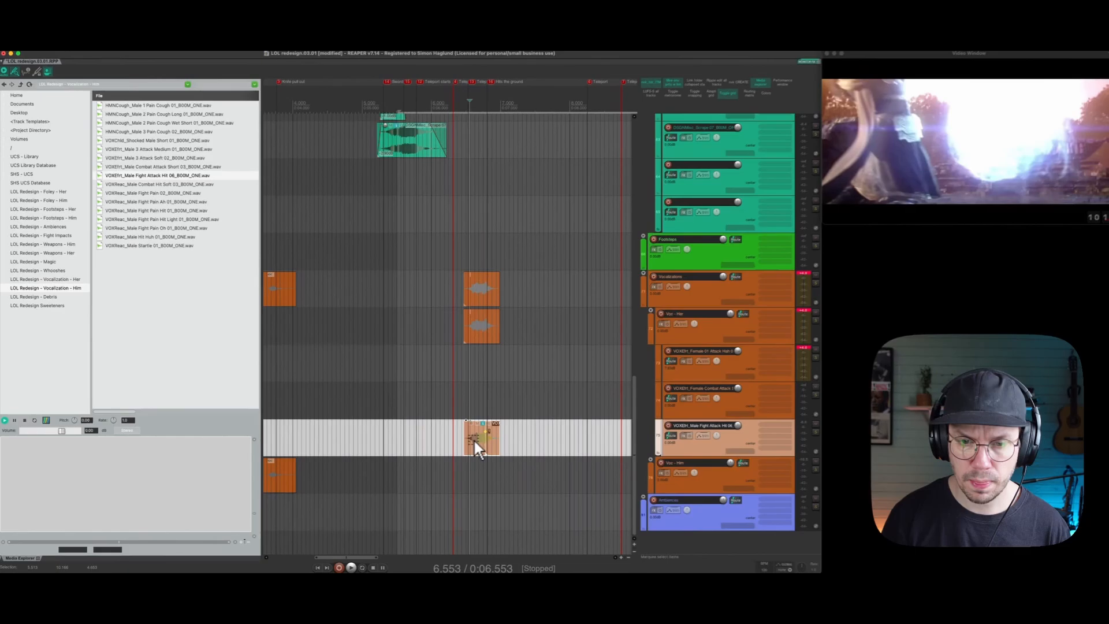
pyautogui.click(405, 434)
pyautogui.press('space')
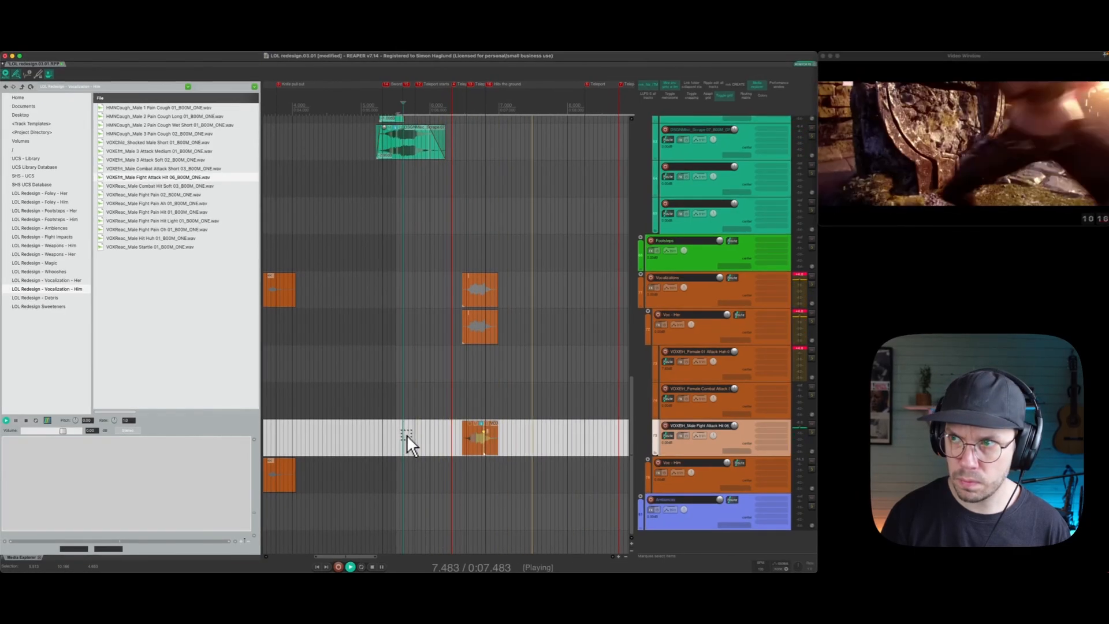
pyautogui.scroll(5, 520, 361)
pyautogui.press('space')
# Play back the teleport and ground hit, and mute the metal barrel impact sweetener at the Hits the ground marker.
pyautogui.scroll(5, 565, 335)
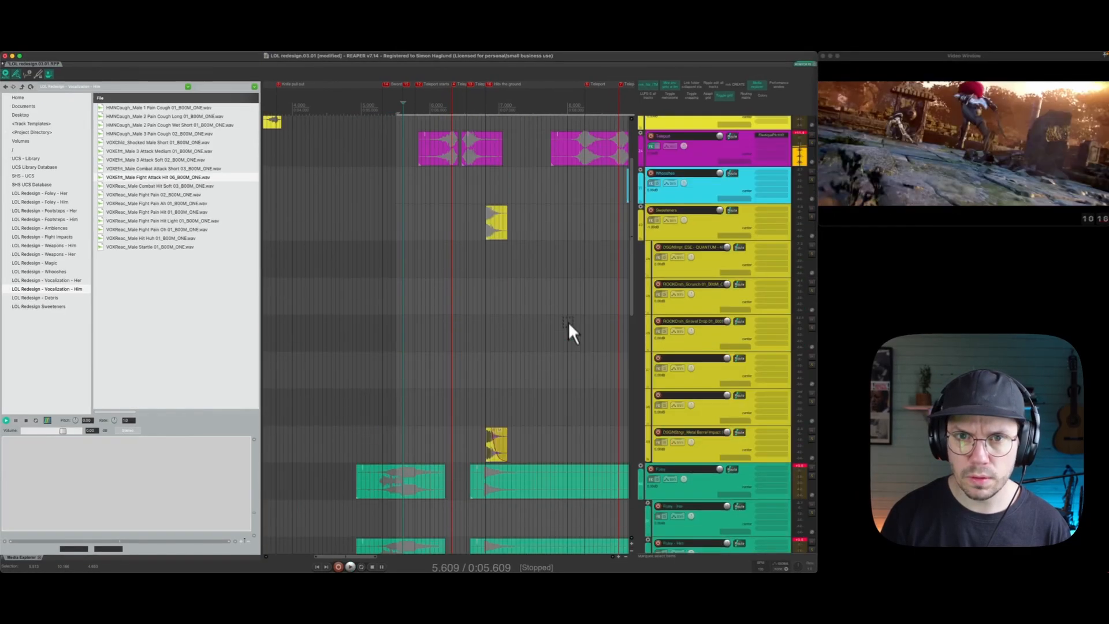
pyautogui.scroll(-2, 504, 78)
pyautogui.scroll(-2, 503, 75)
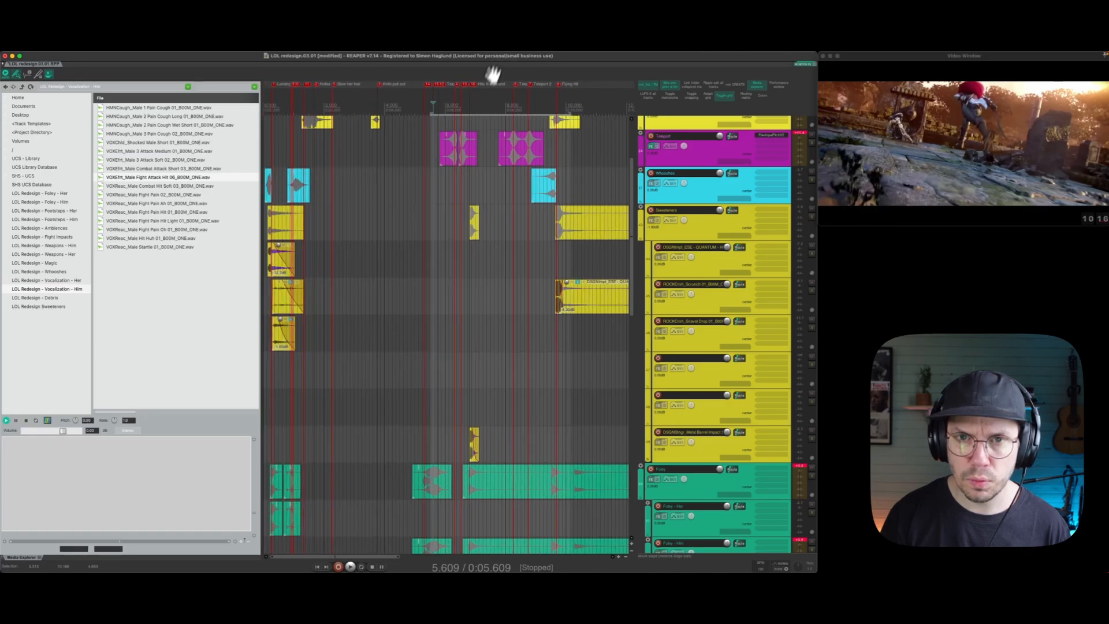
pyautogui.click(427, 151)
pyautogui.press('space')
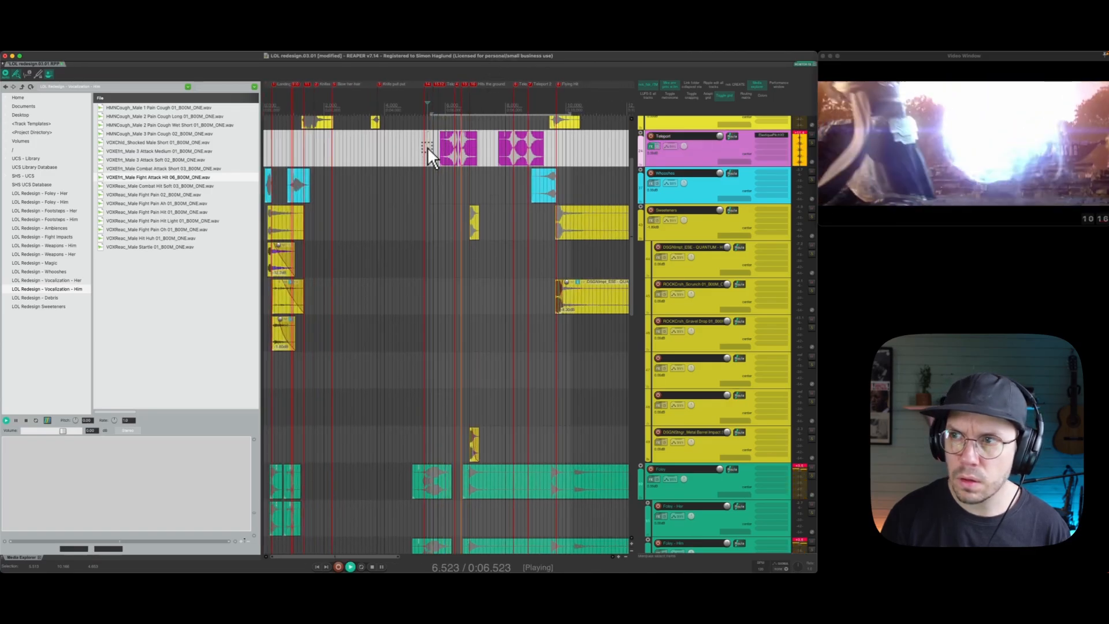
pyautogui.press('space')
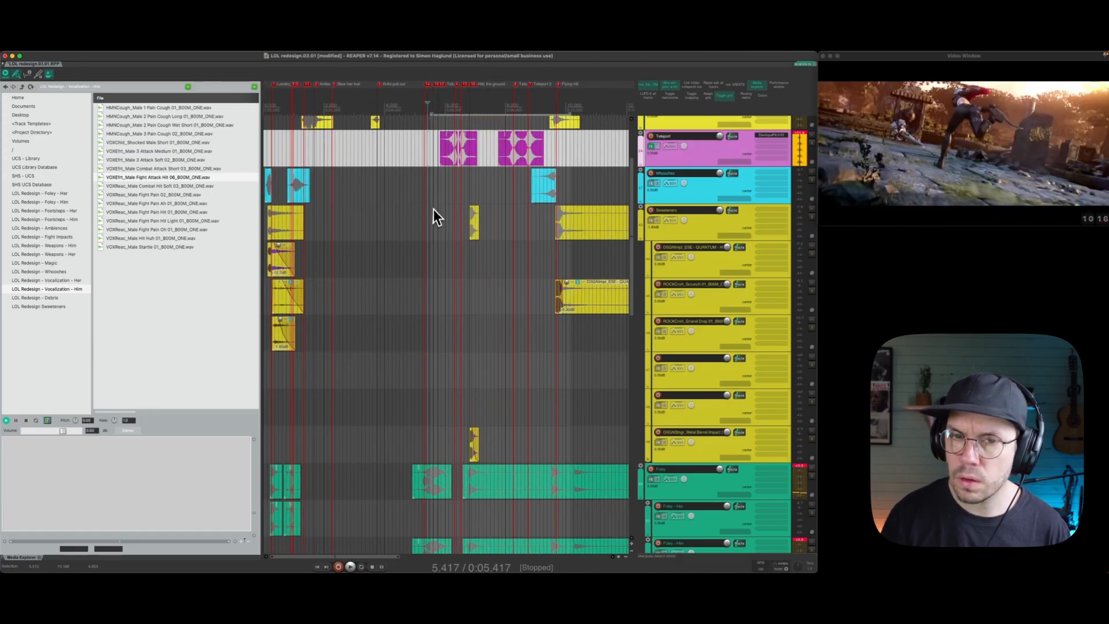
pyautogui.press('space')
pyautogui.press('m')
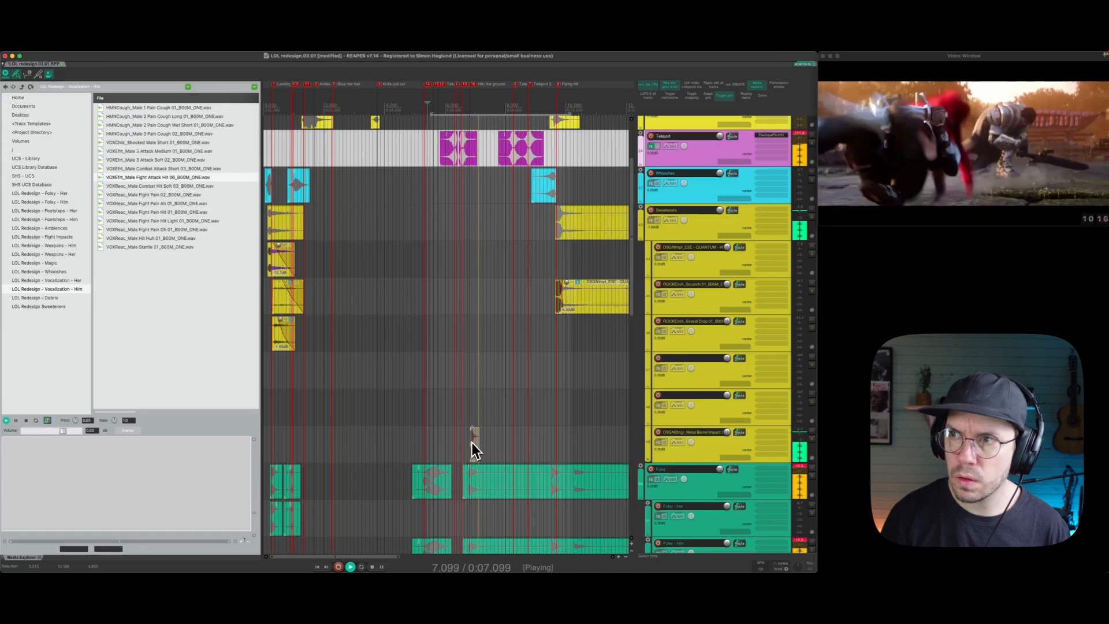
pyautogui.press('space')
# Process the male attack shout with ElastiquePitchV2, lowering its timbre to -3.50, and play it back.
pyautogui.scroll(-3, 476, 429)
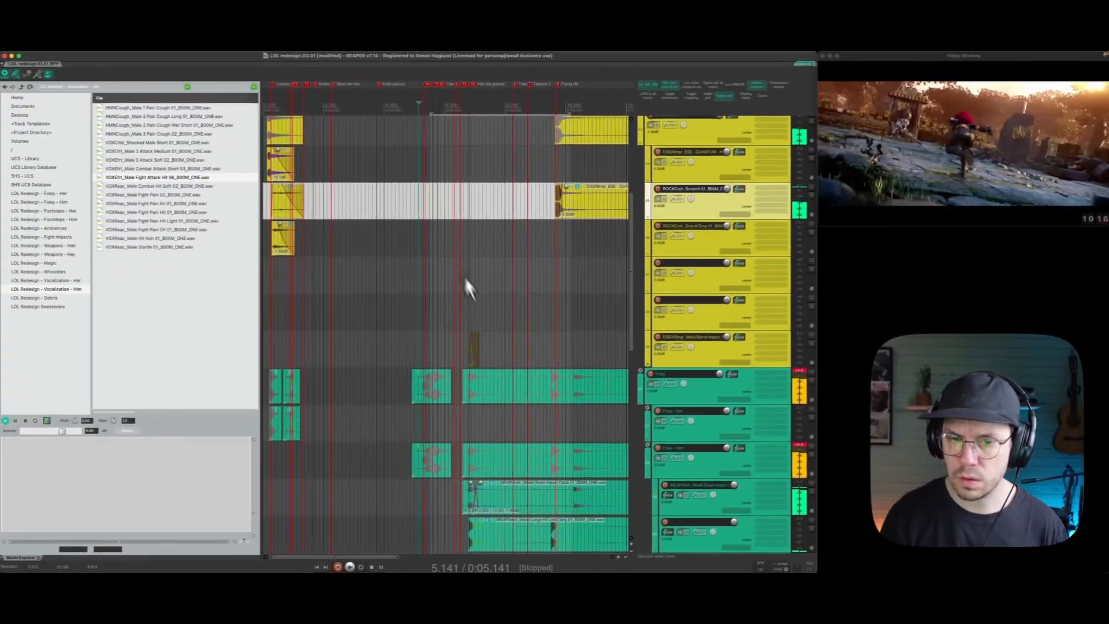
pyautogui.scroll(-10, 464, 276)
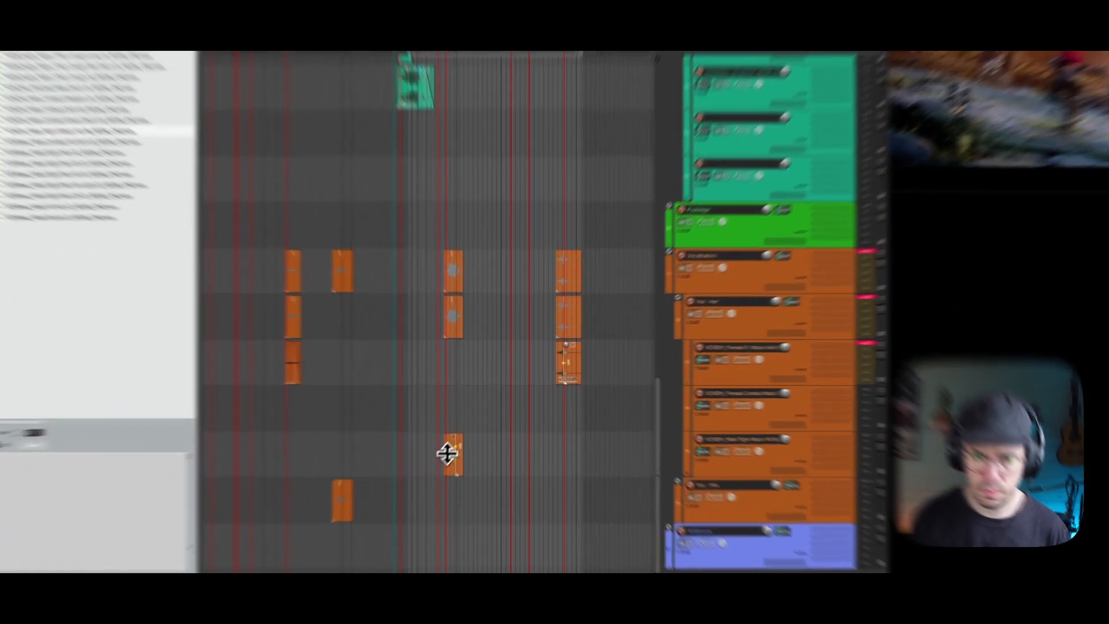
pyautogui.click(464, 440)
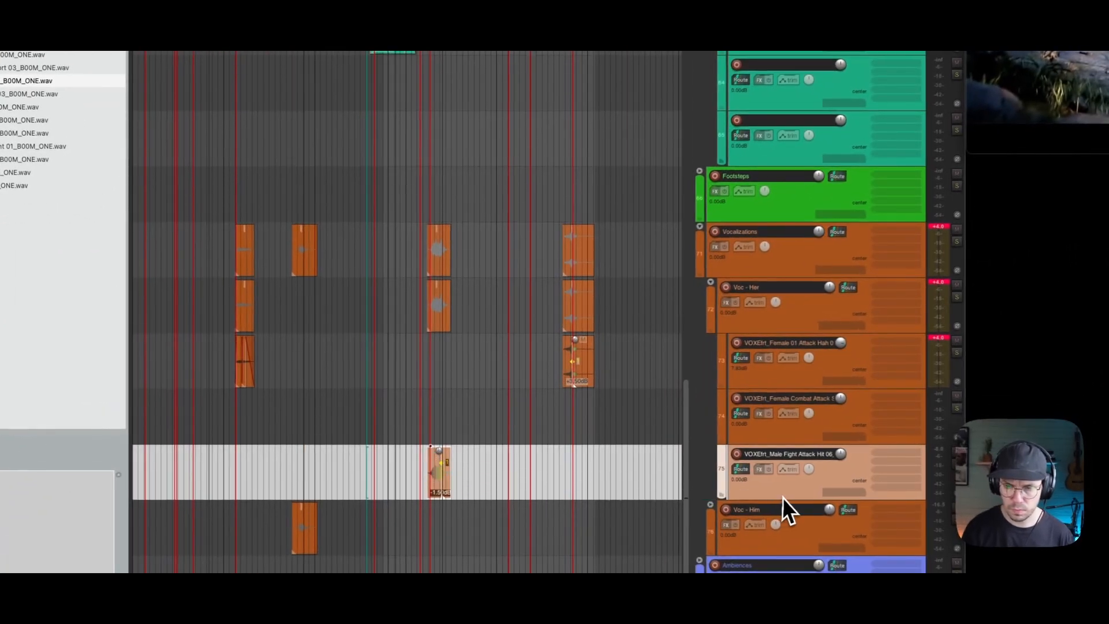
pyautogui.click(435, 483)
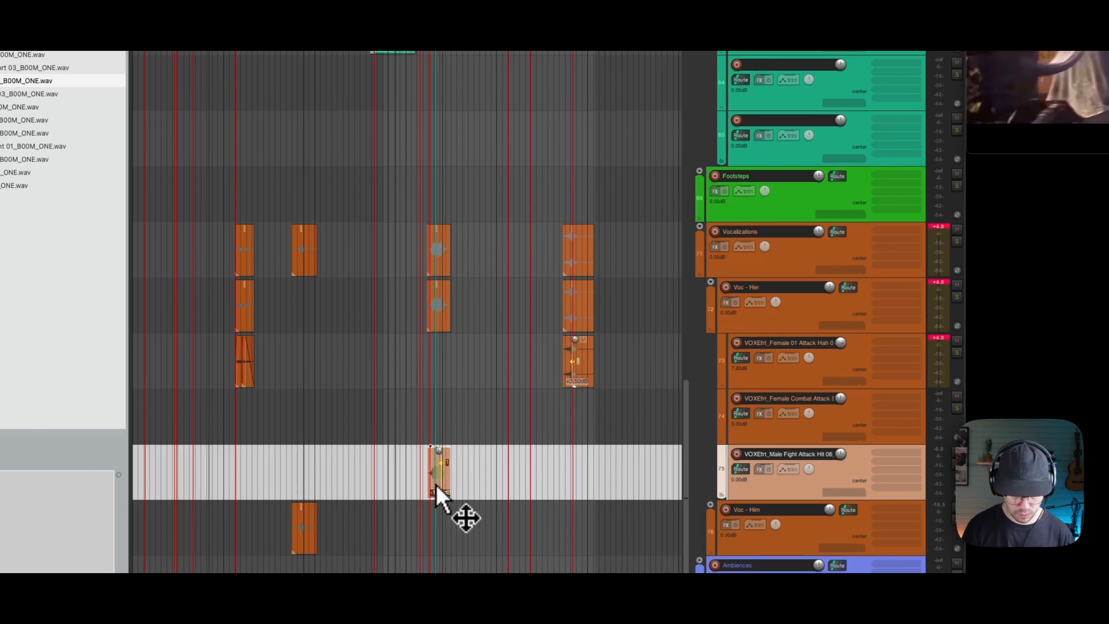
pyautogui.hotkey('shift', 'e')
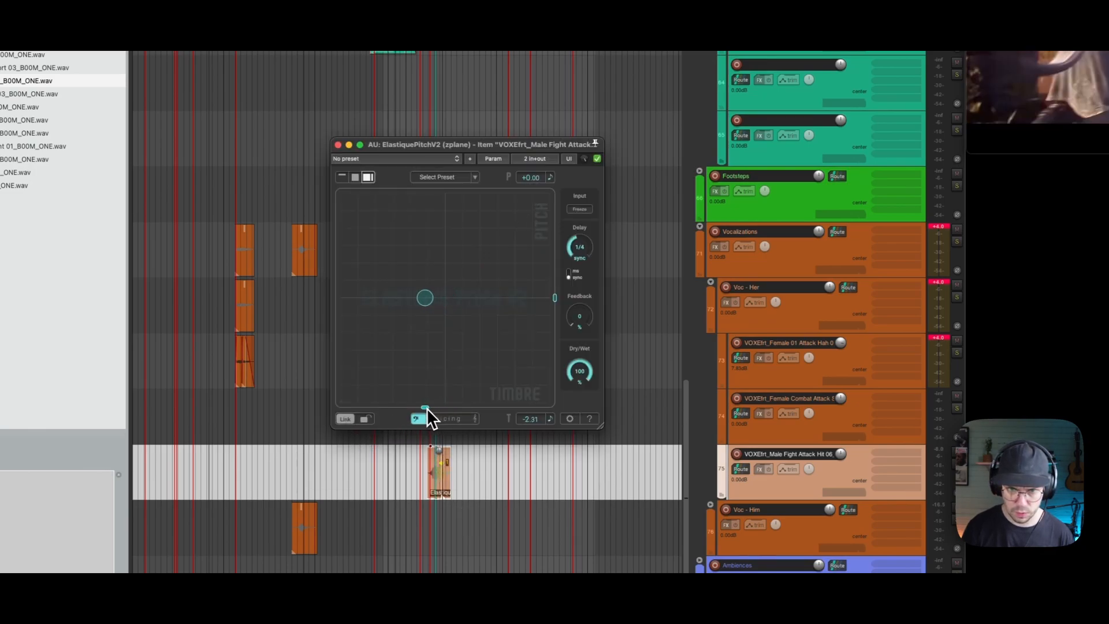
pyautogui.click(408, 462)
pyautogui.press('space')
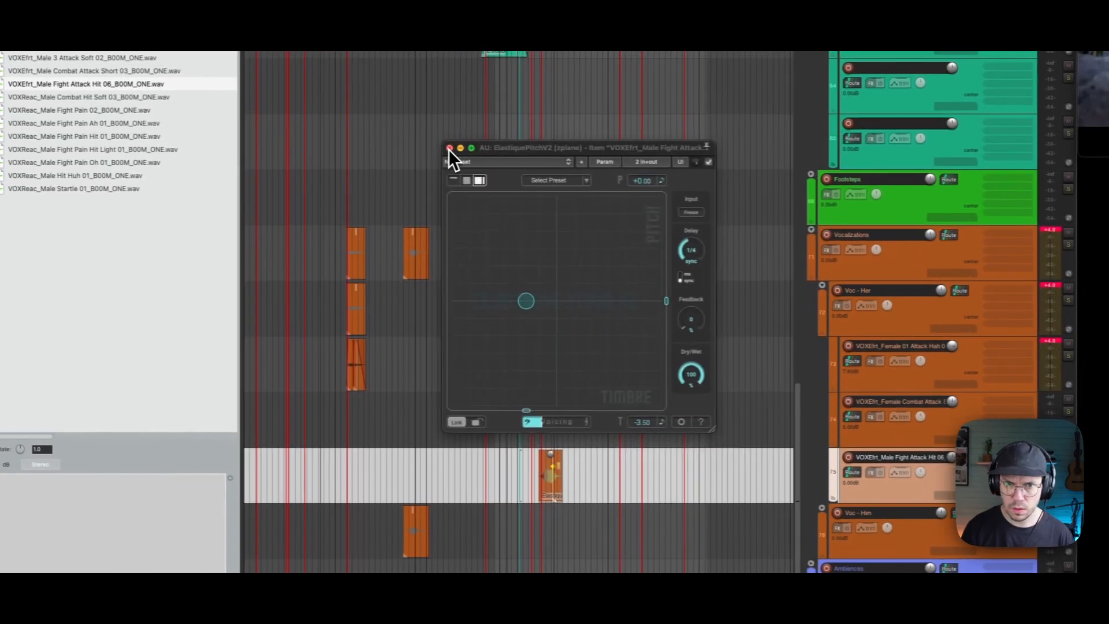
pyautogui.click(338, 145)
pyautogui.click(878, 421)
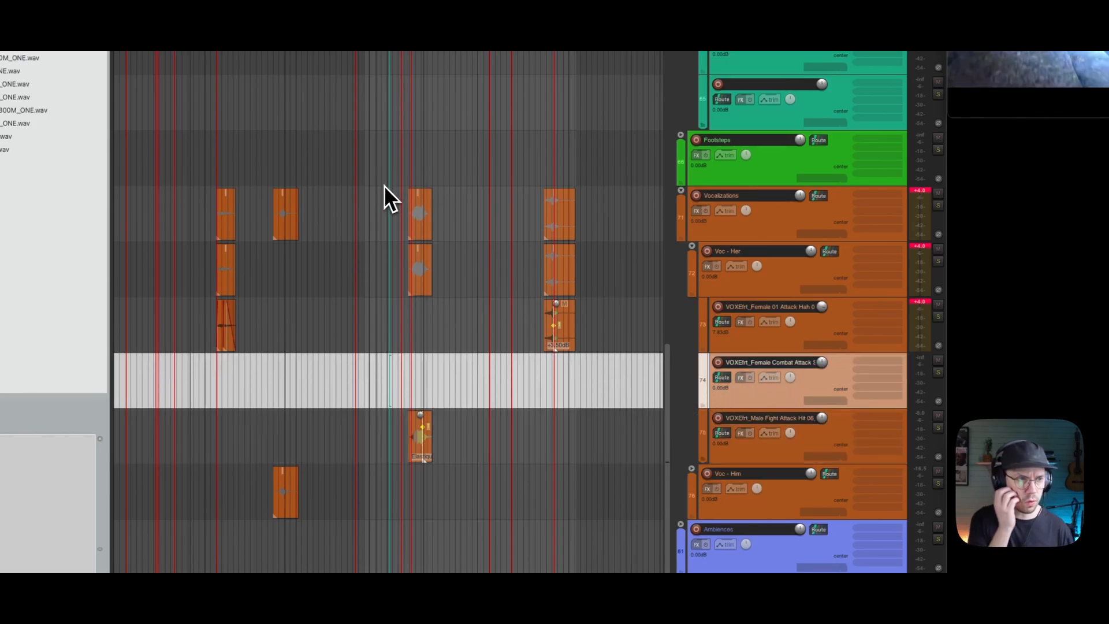
# Split off and delete the long tails of the Sword Large Hit Low Clang and Shield Sheet Impact Clank items under Foley - Him.
pyautogui.scroll(6, 442, 272)
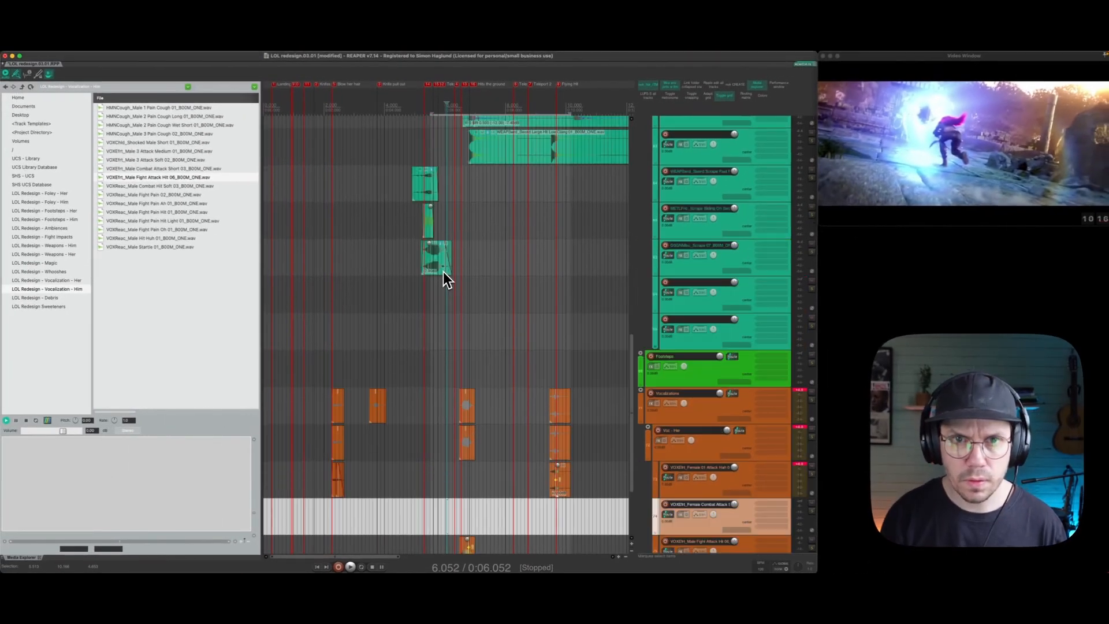
pyautogui.press('s')
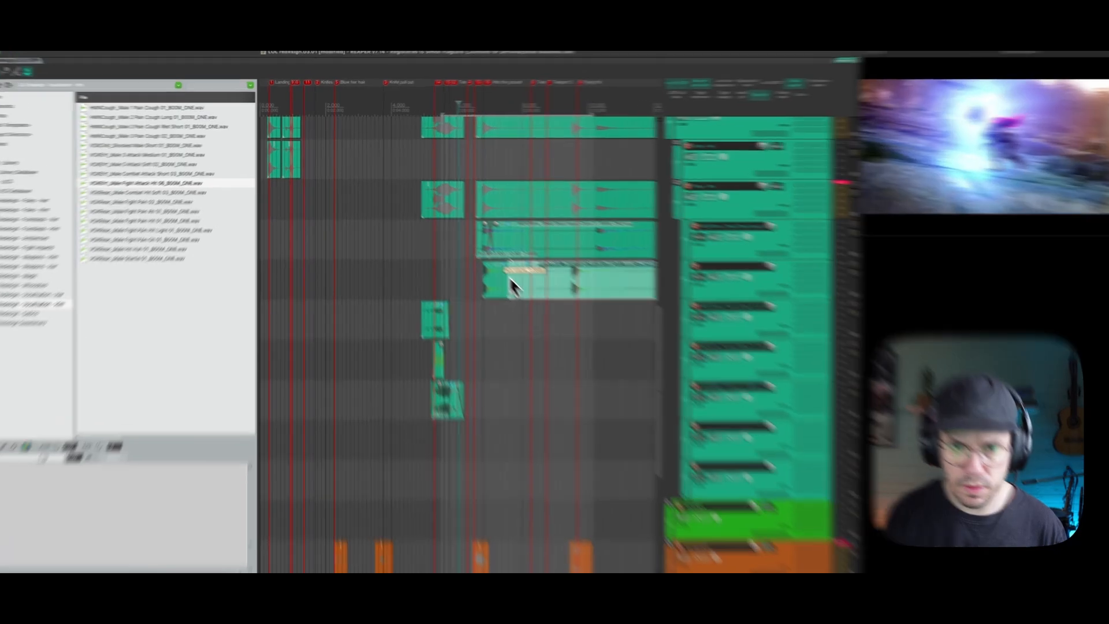
pyautogui.click(505, 267)
pyautogui.press('Delete')
pyautogui.press('s')
pyautogui.click(525, 240)
pyautogui.press('Delete')
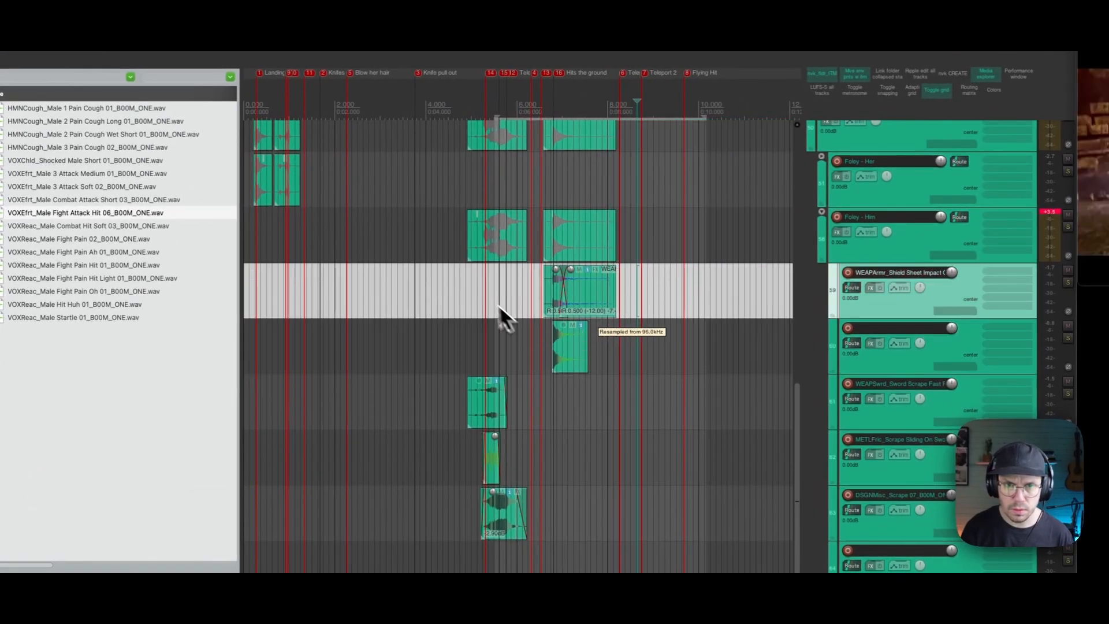
pyautogui.click(456, 255)
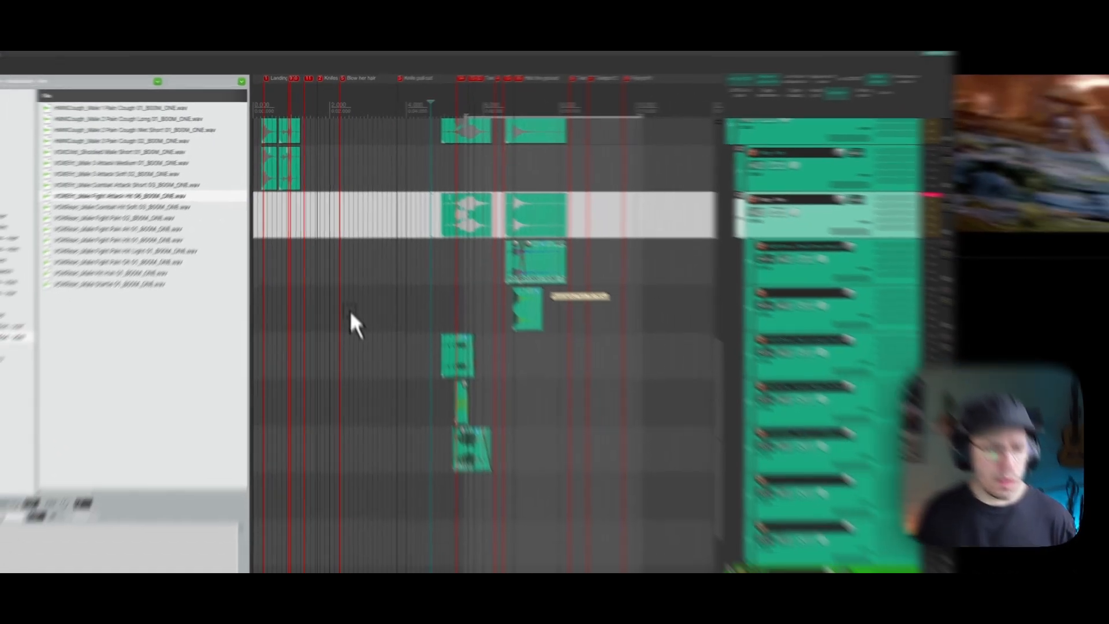
# Examine the video frames around the teleport and ground hit against the vocal effort items.
pyautogui.scroll(-6, 425, 396)
pyautogui.scroll(-2, 429, 370)
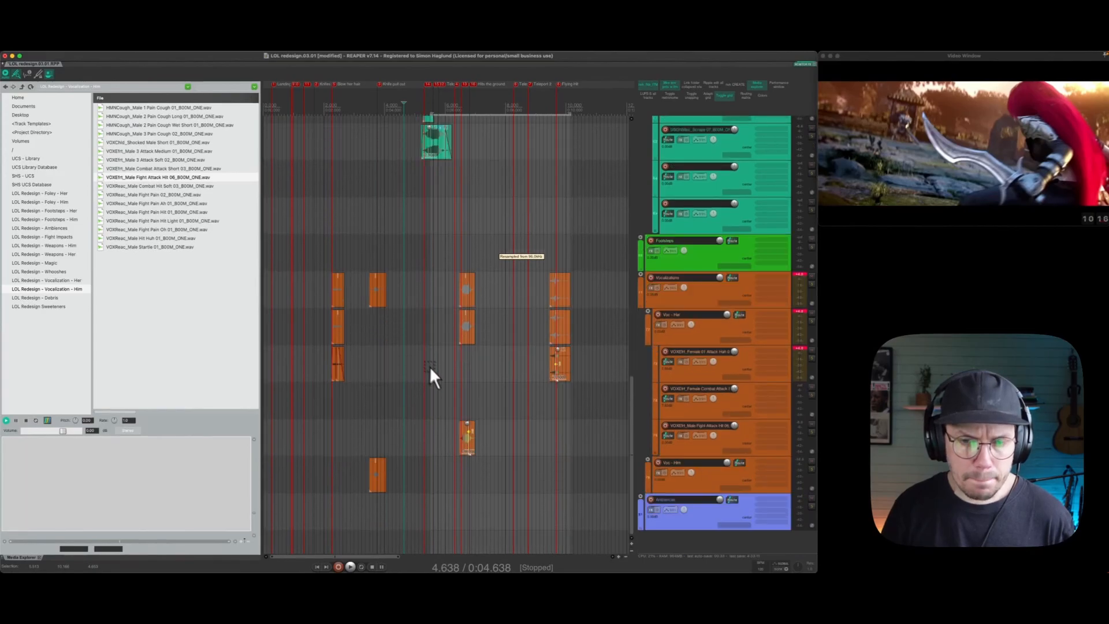
pyautogui.click(453, 414)
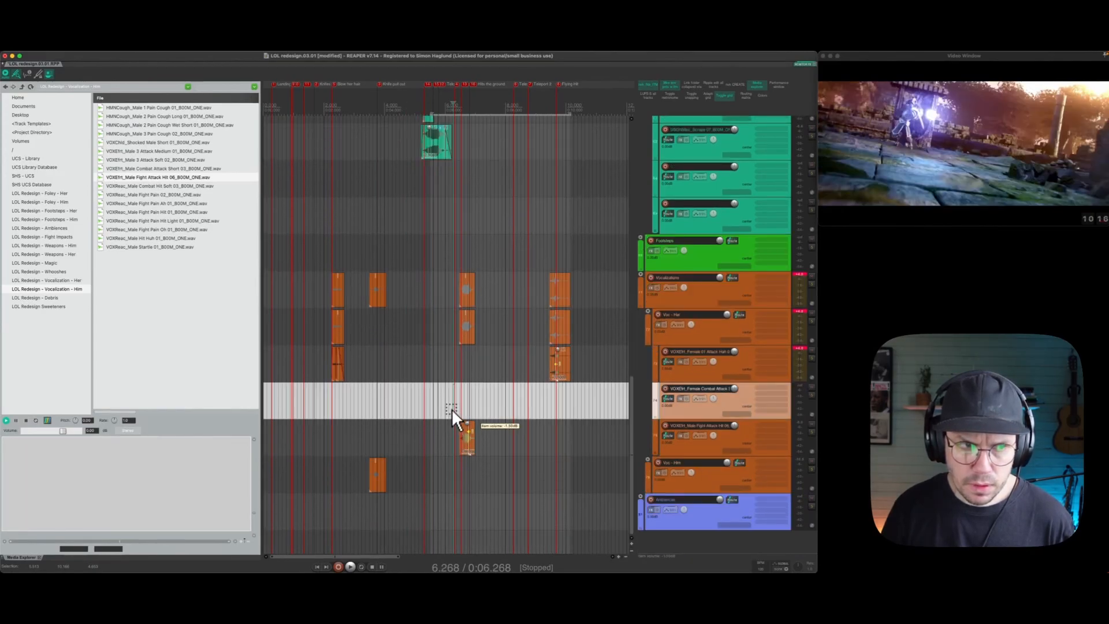
pyautogui.click(449, 401)
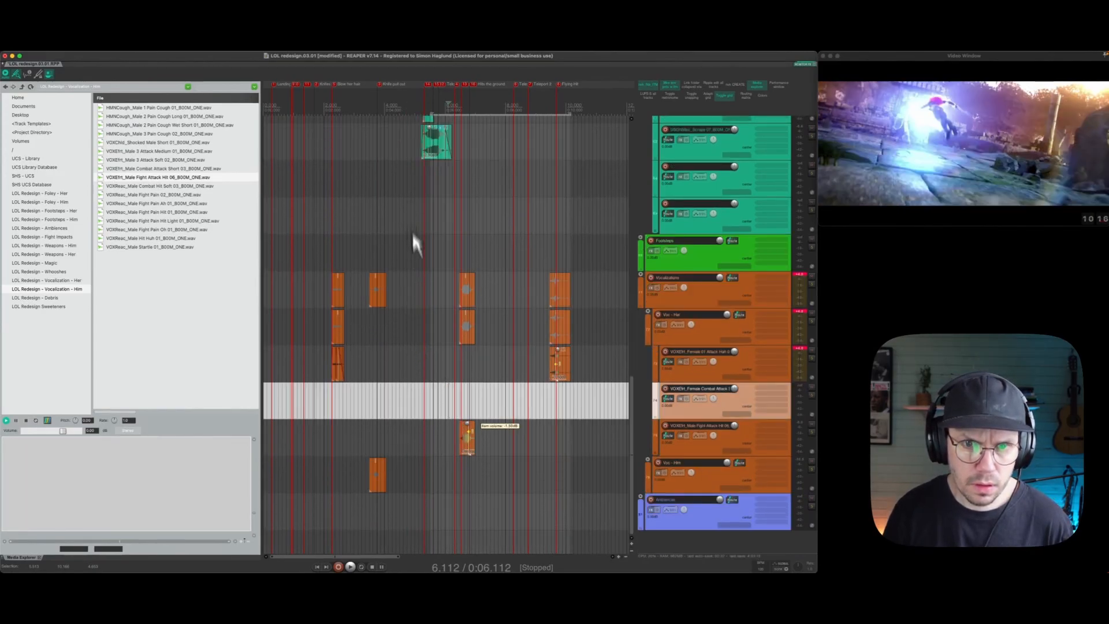
pyautogui.scroll(1, 416, 260)
pyautogui.click(470, 403)
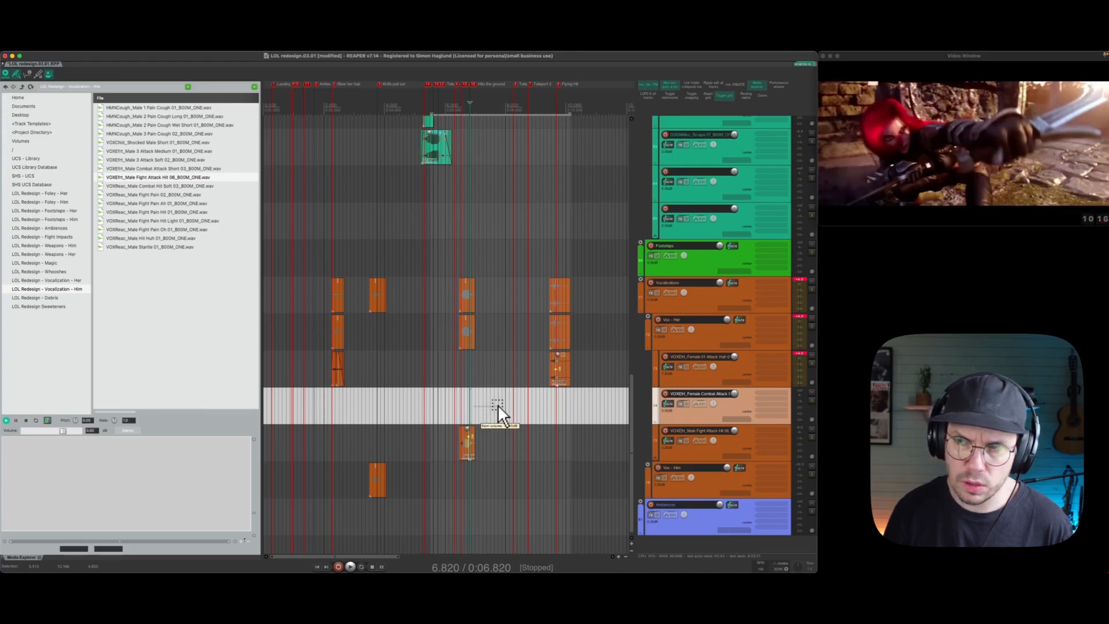
pyautogui.moveTo(498, 405); pyautogui.dragTo(556, 397)
# Trim away the long tail of the sweetener impact after the Flying Hit marker on the ROCKCrsh_Scrunch 01 track.
pyautogui.click(317, 566)
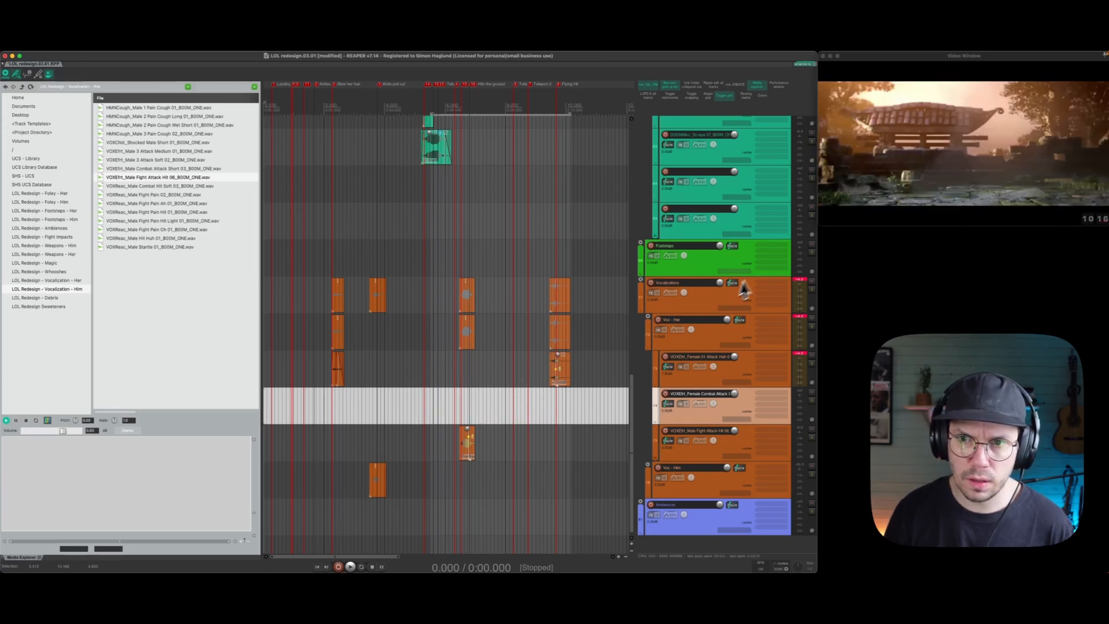
pyautogui.scroll(10, 746, 292)
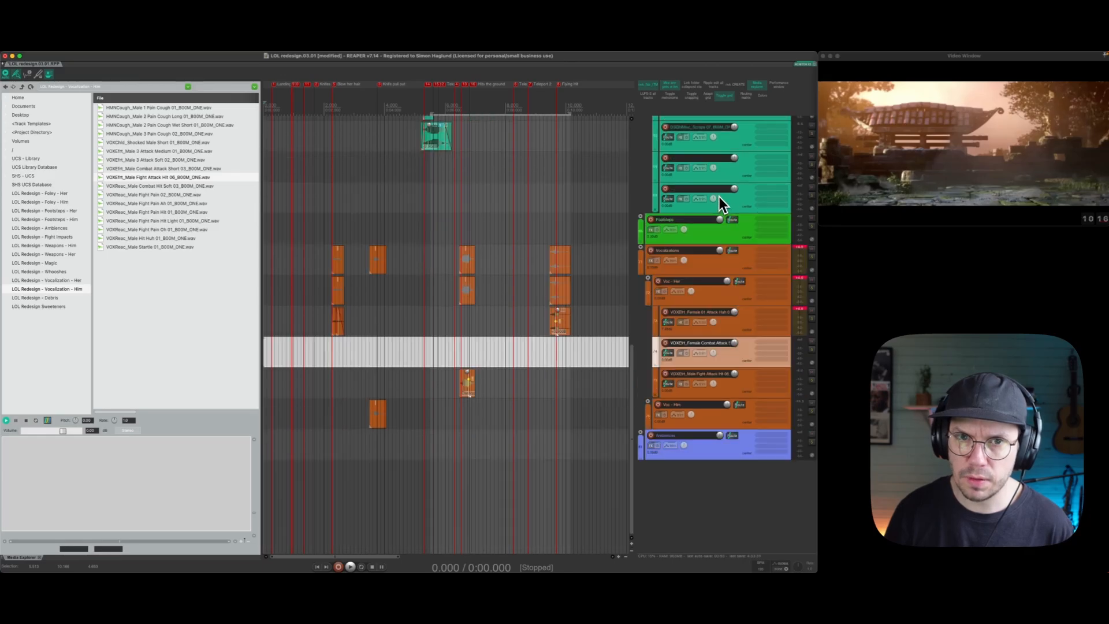
pyautogui.scroll(-5, 706, 215)
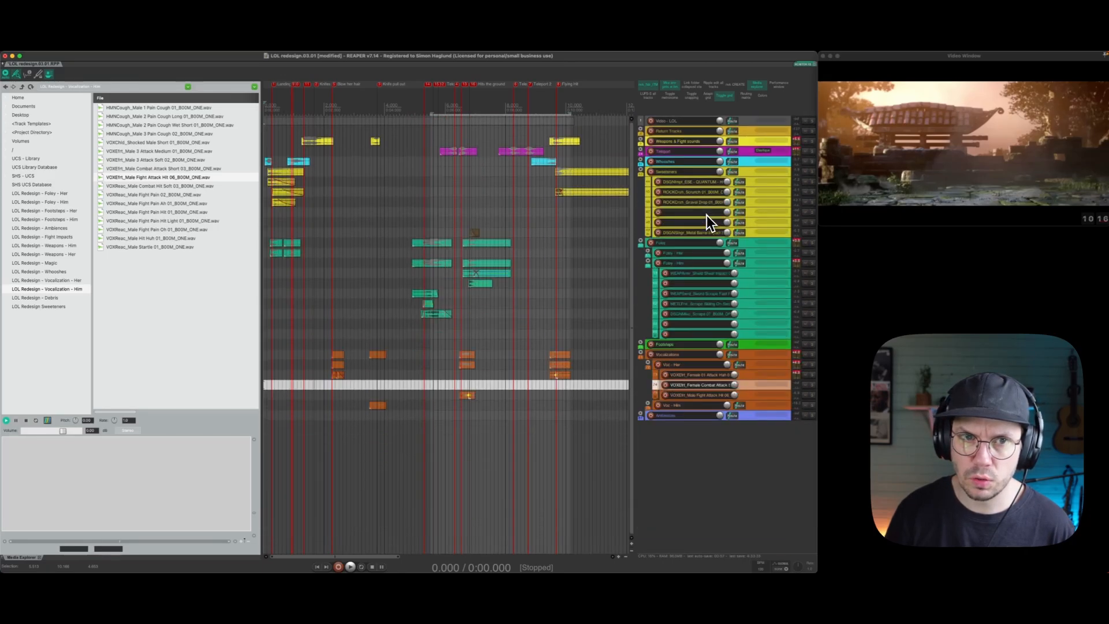
pyautogui.scroll(-2, 364, 83)
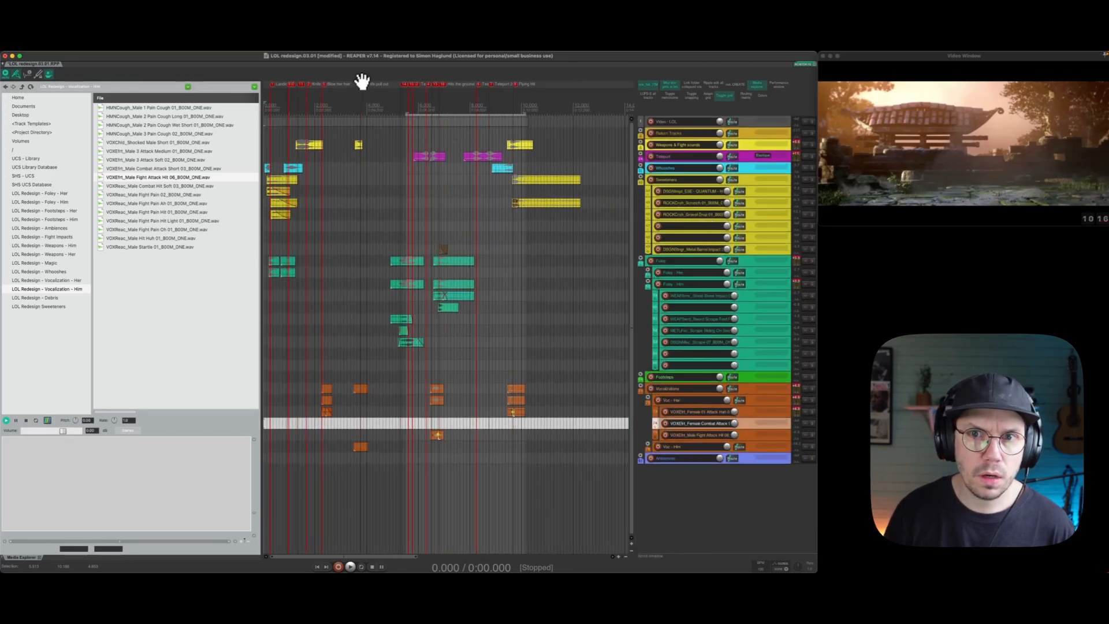
pyautogui.press('Delete')
pyautogui.click(537, 202)
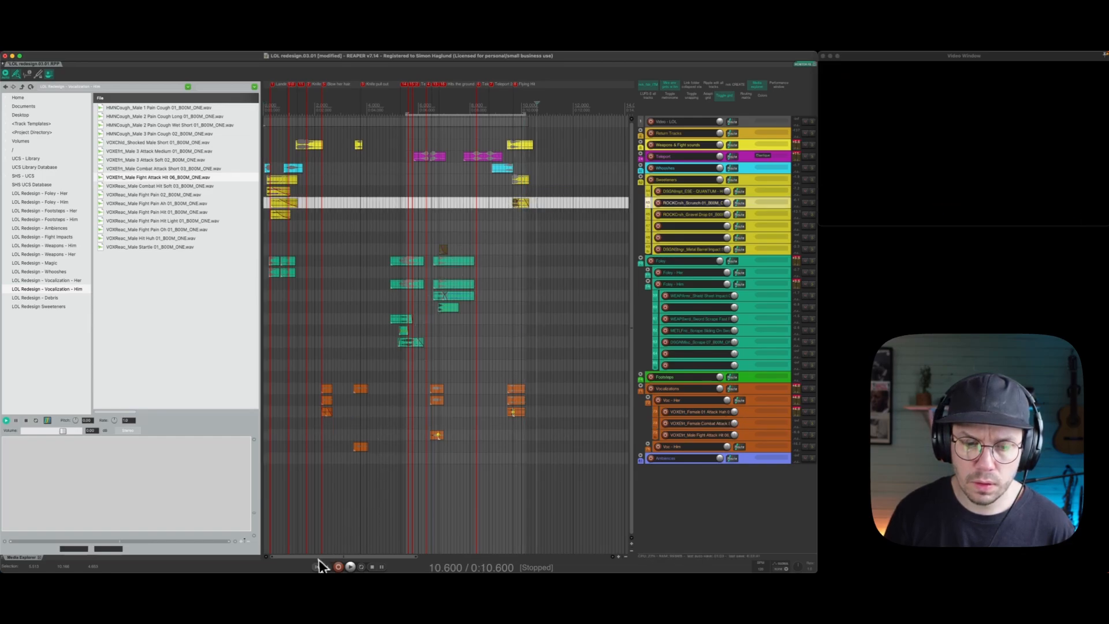
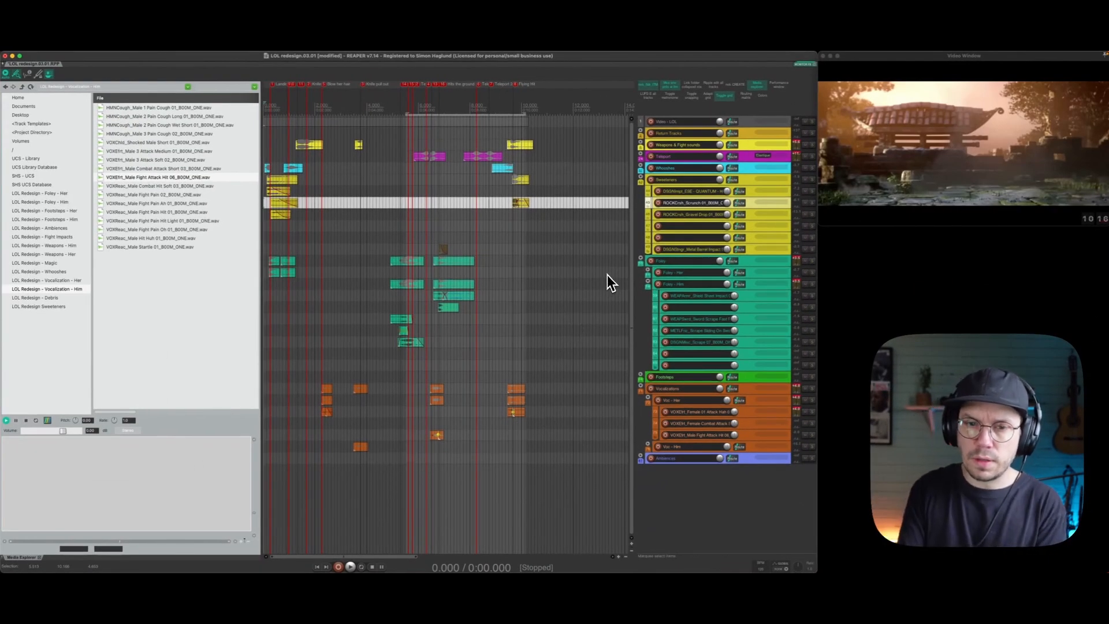
# Collapse the Foley - Him folder track and expand the Foley - Her folder track.
pyautogui.doubleClick(749, 283)
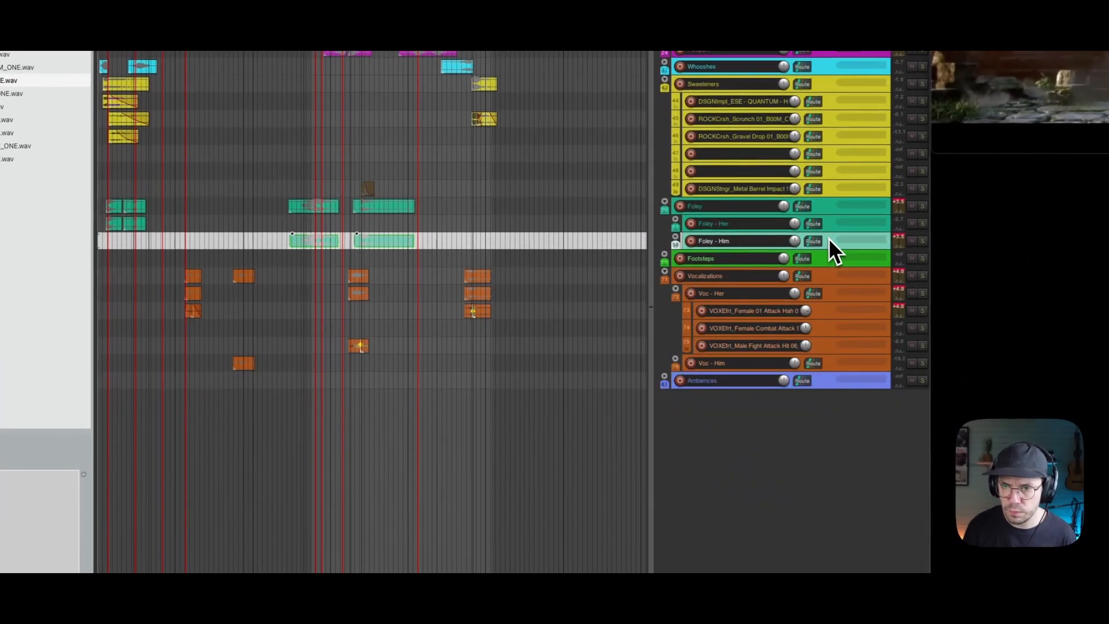
pyautogui.click(830, 224)
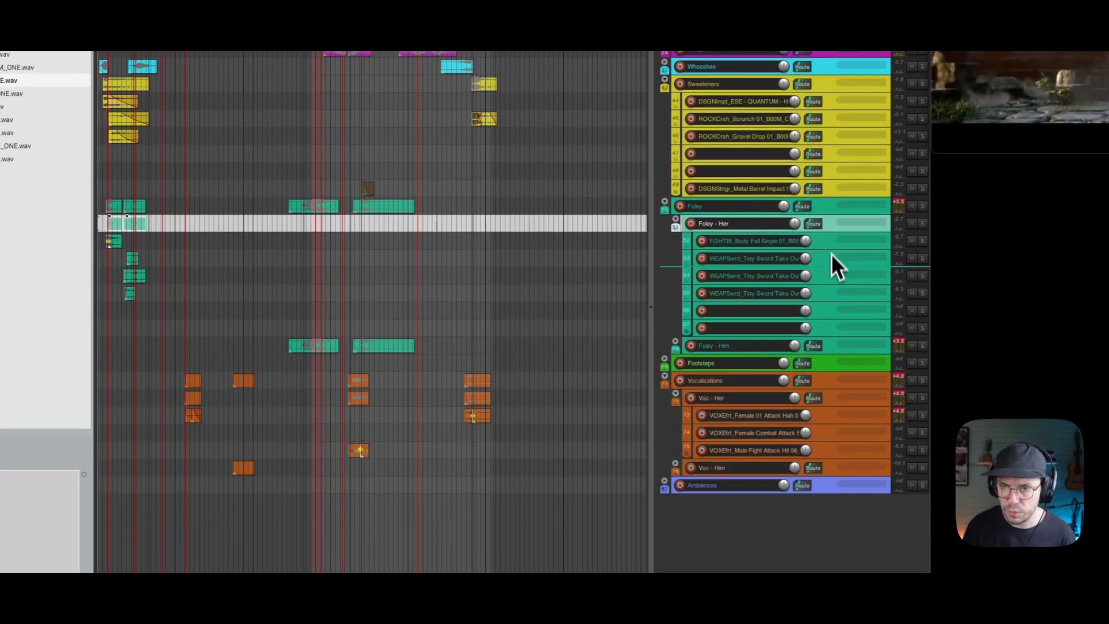
# Expand the Footsteps folder track and add three tracks below the existing one under Footsteps - Her.
pyautogui.click(830, 364)
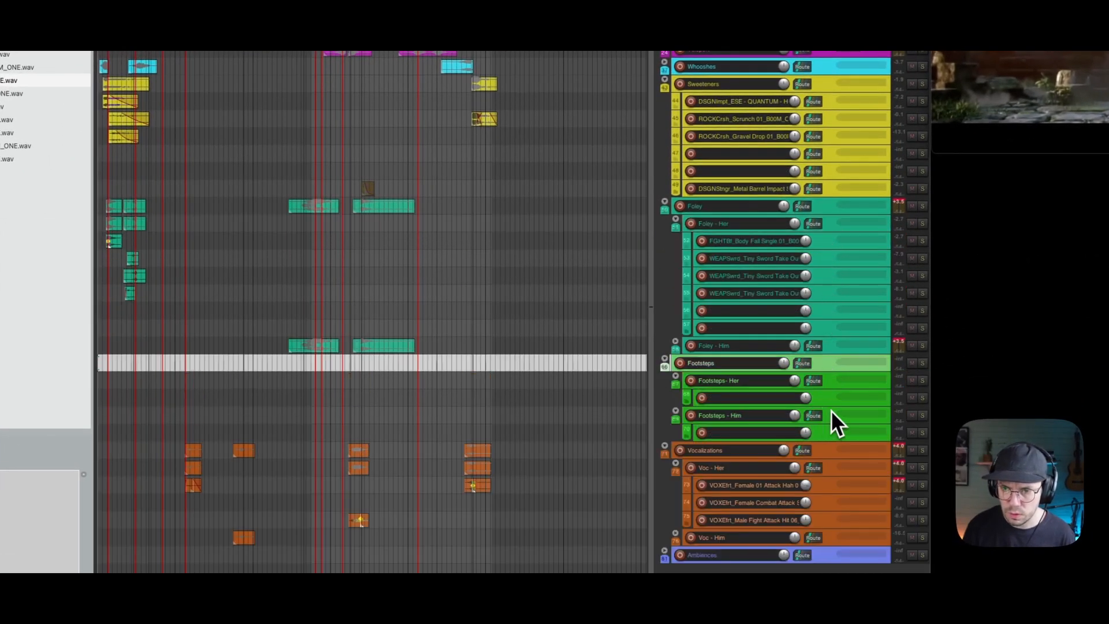
pyautogui.click(831, 401)
pyautogui.press('super+t')
pyautogui.press('super+t')
pyautogui.press('super+t')
pyautogui.click(826, 399)
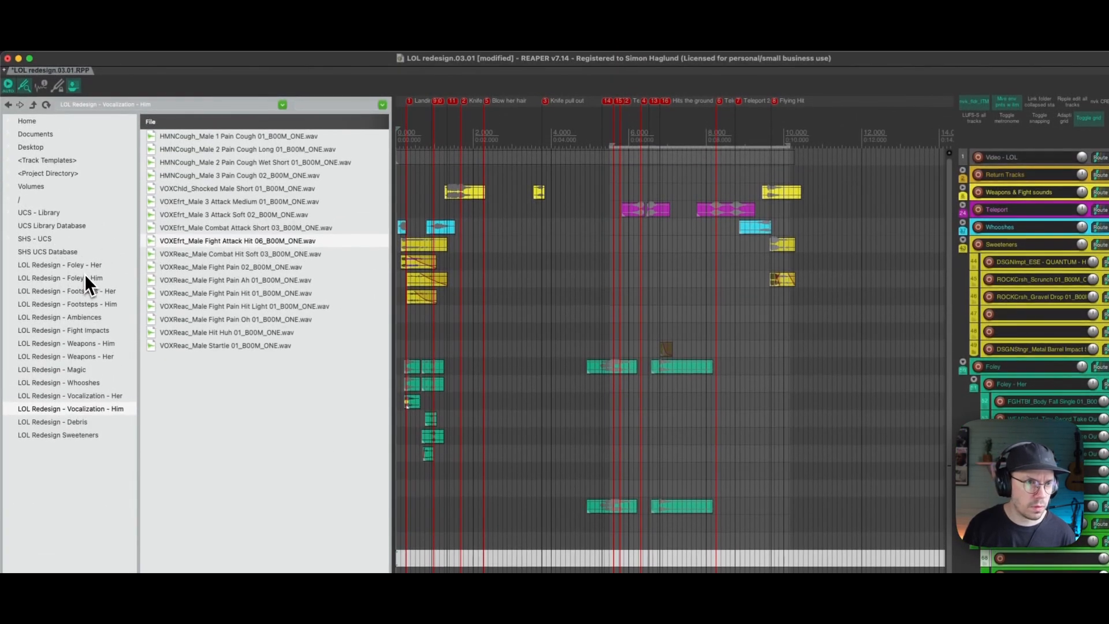
# Audition the cloth movement and body fall sounds in the LOL Redesign - Foley - Her folder.
pyautogui.click(84, 265)
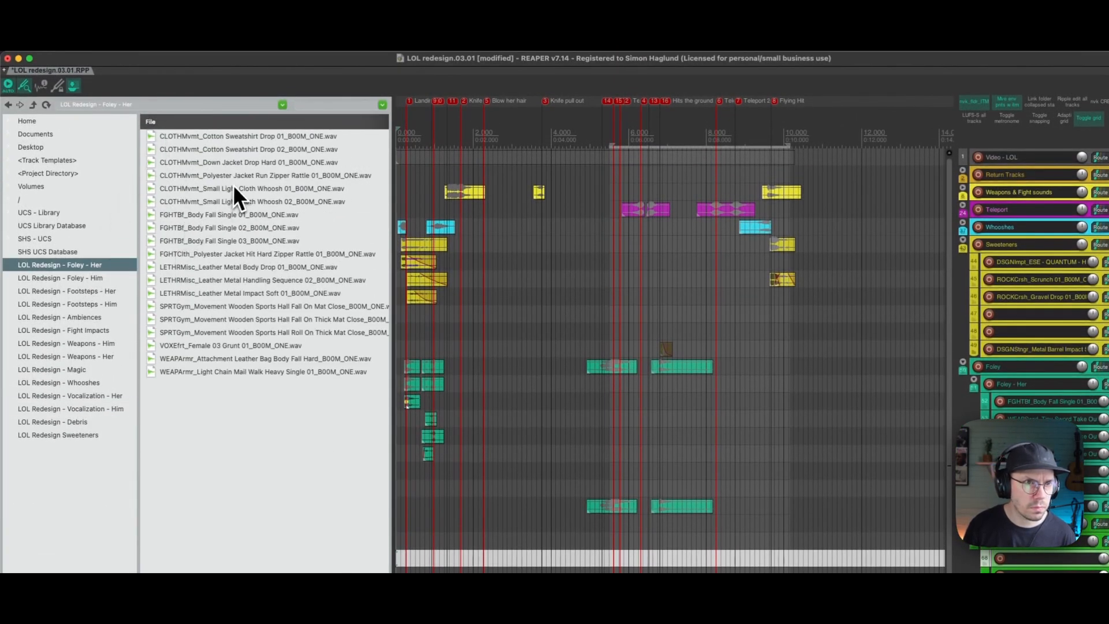
pyautogui.click(236, 165)
pyautogui.click(232, 149)
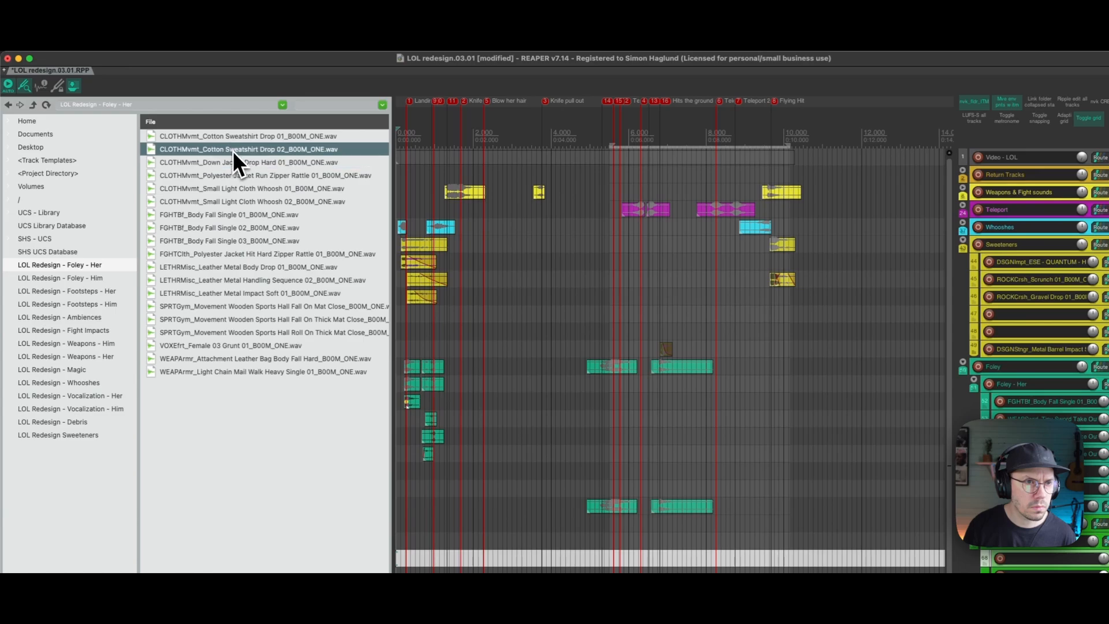
pyautogui.click(233, 138)
pyautogui.click(231, 174)
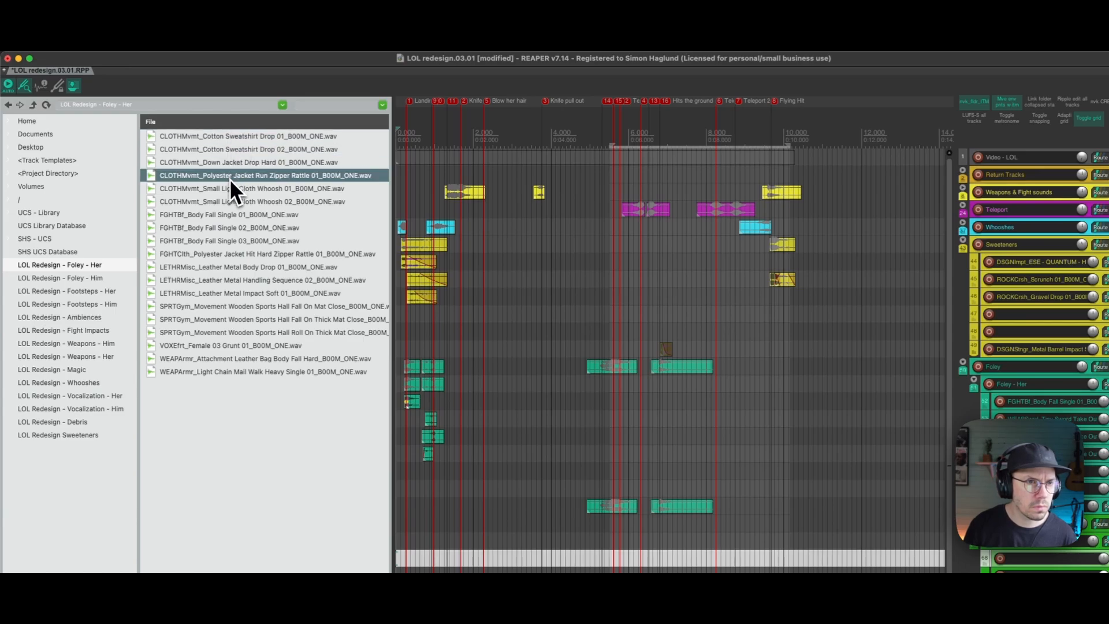
pyautogui.click(230, 187)
pyautogui.click(234, 213)
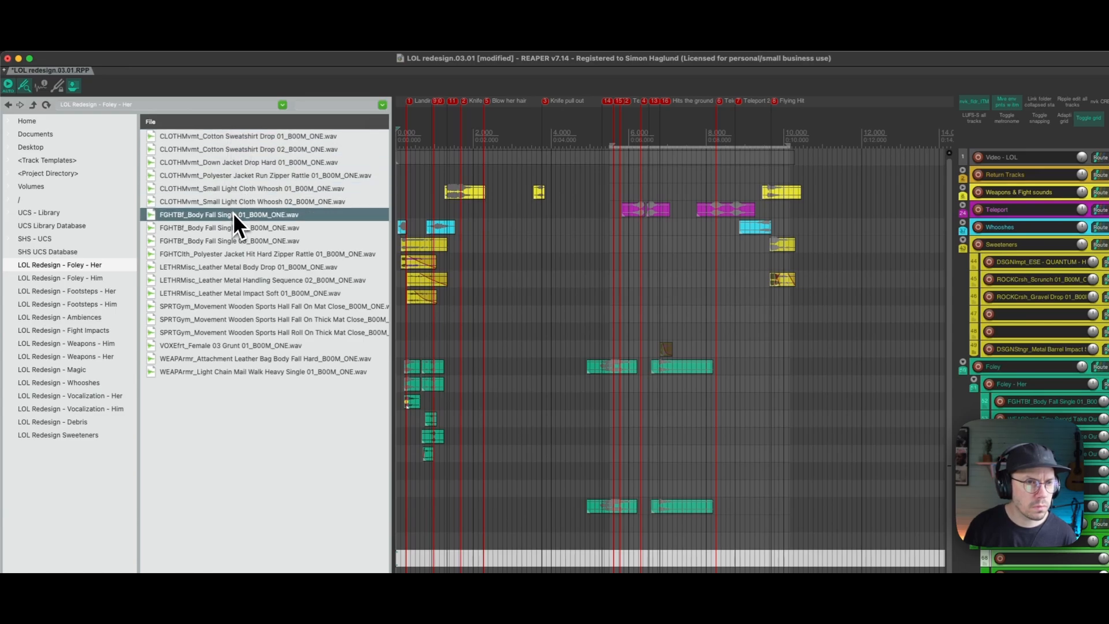
# Audition and compare the leather boot run and pivot recordings in the LOL Redesign - Footsteps - Her folder.
pyautogui.click(105, 291)
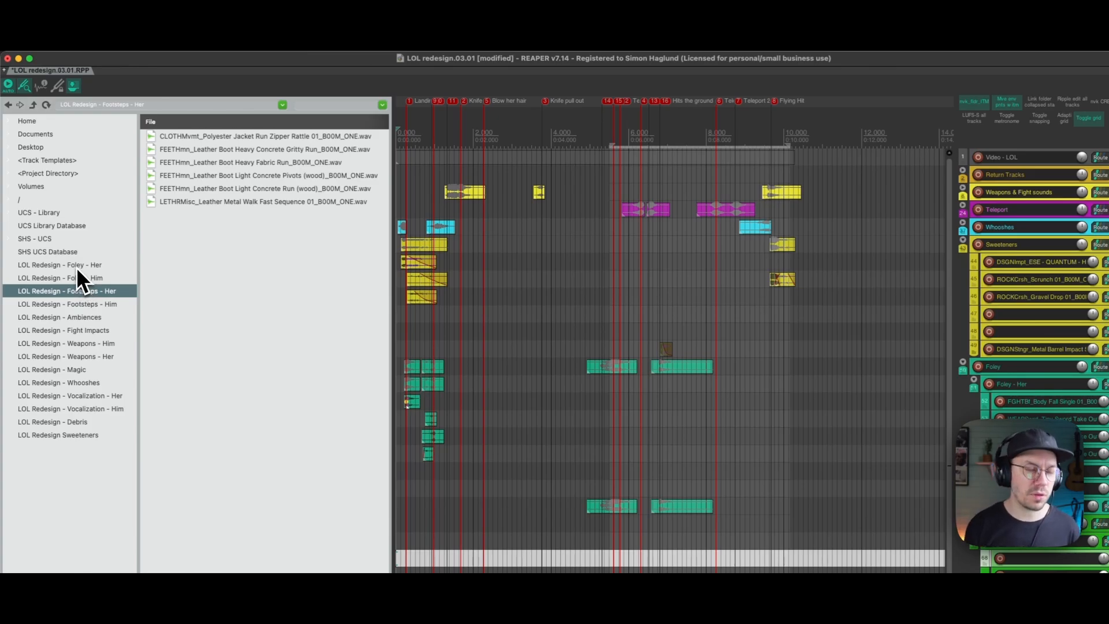
pyautogui.click(233, 137)
pyautogui.click(235, 151)
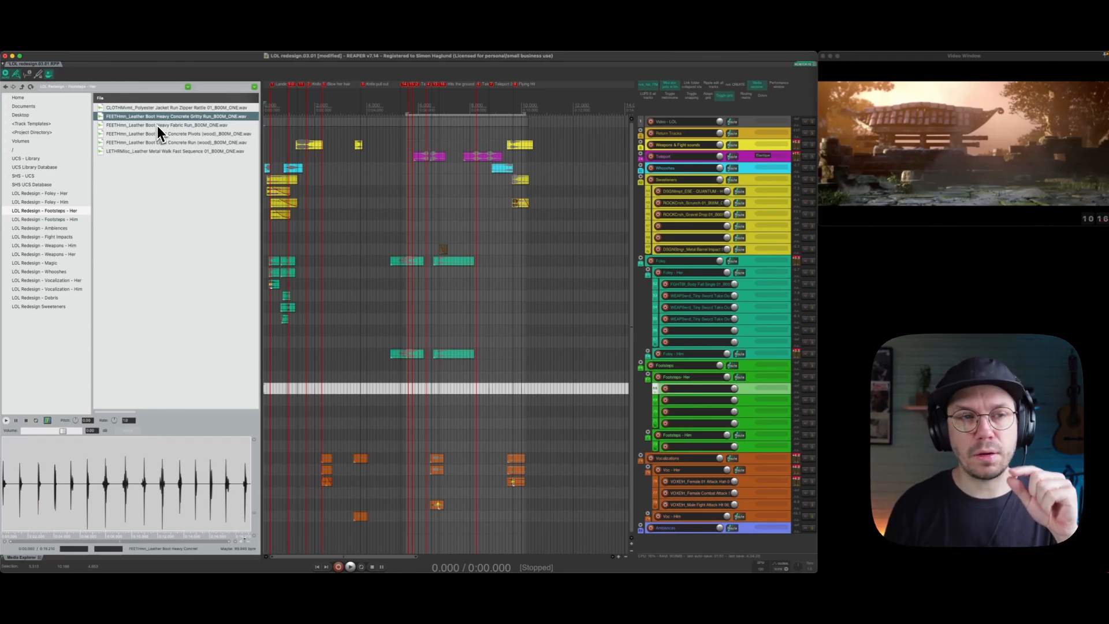
pyautogui.click(175, 125)
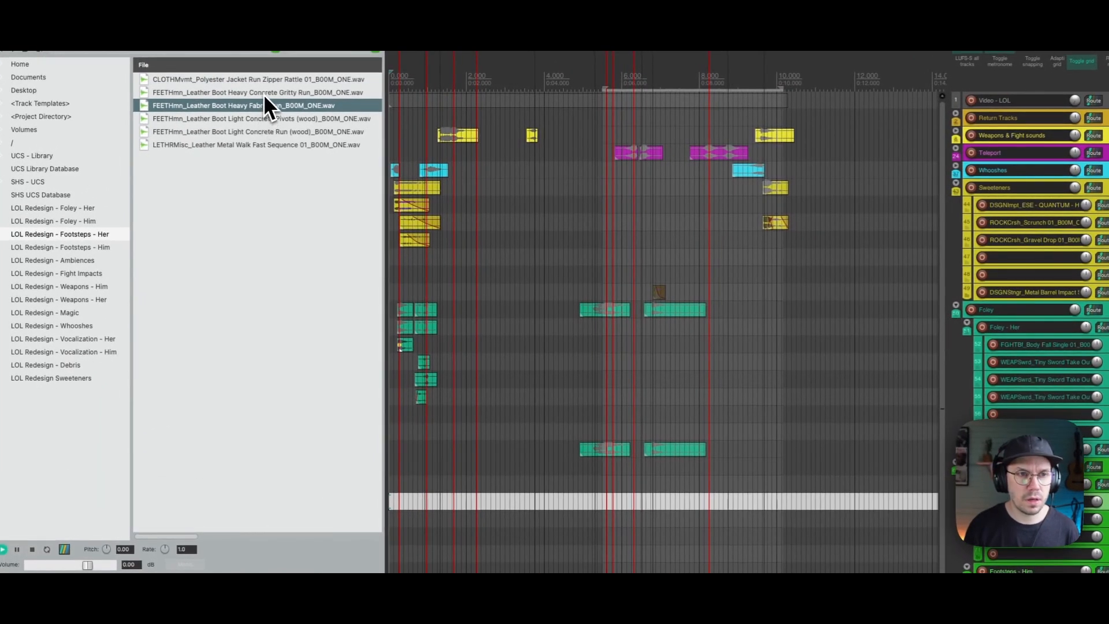
pyautogui.click(265, 120)
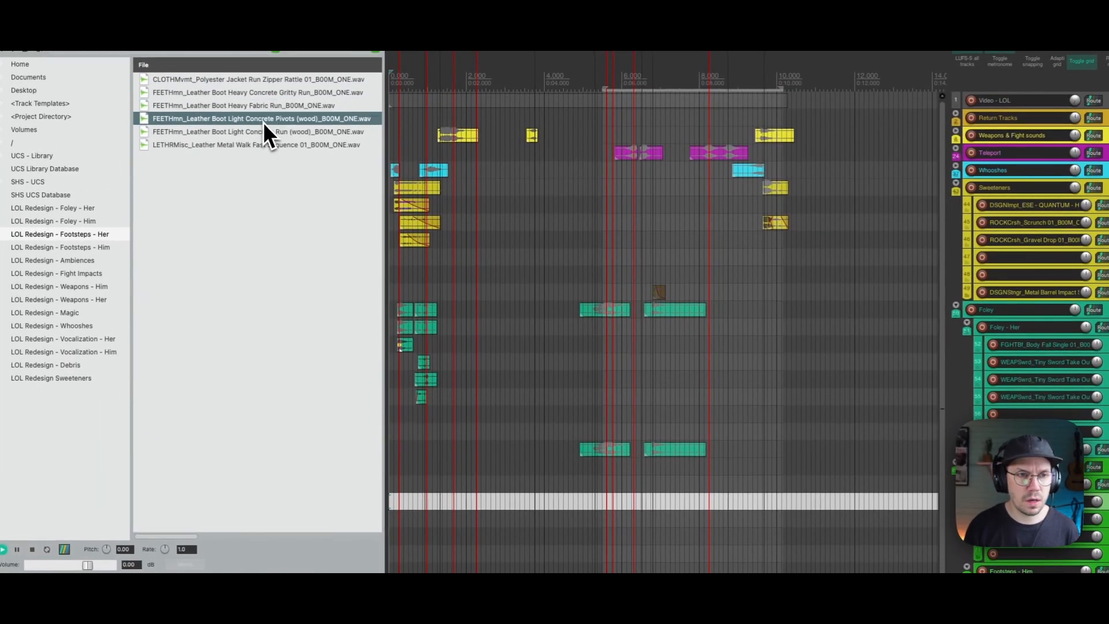
pyautogui.click(264, 129)
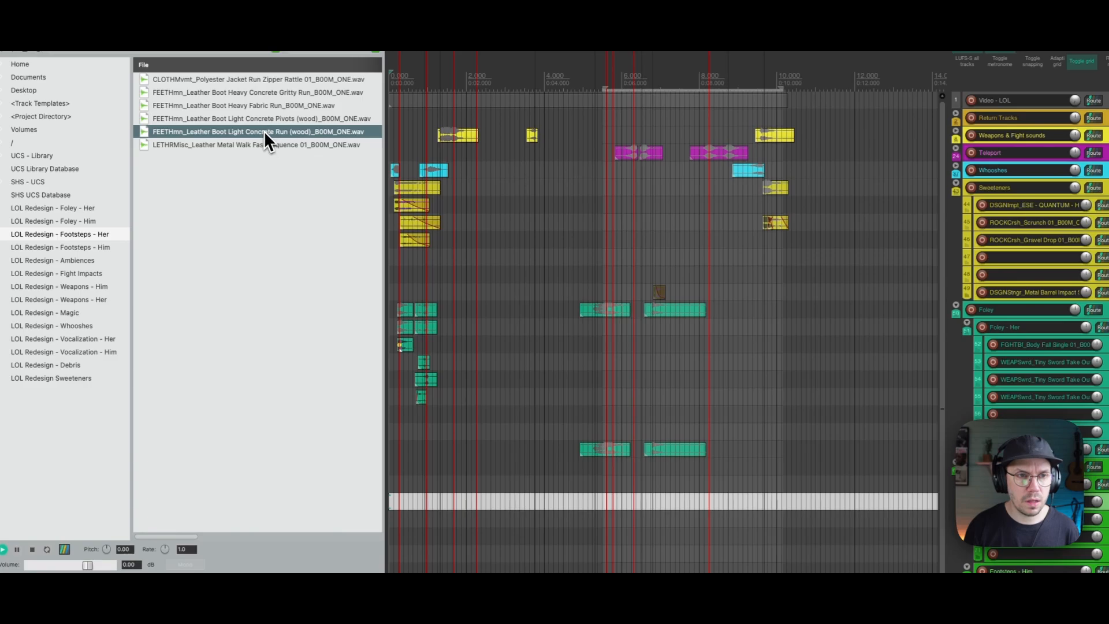
pyautogui.click(258, 104)
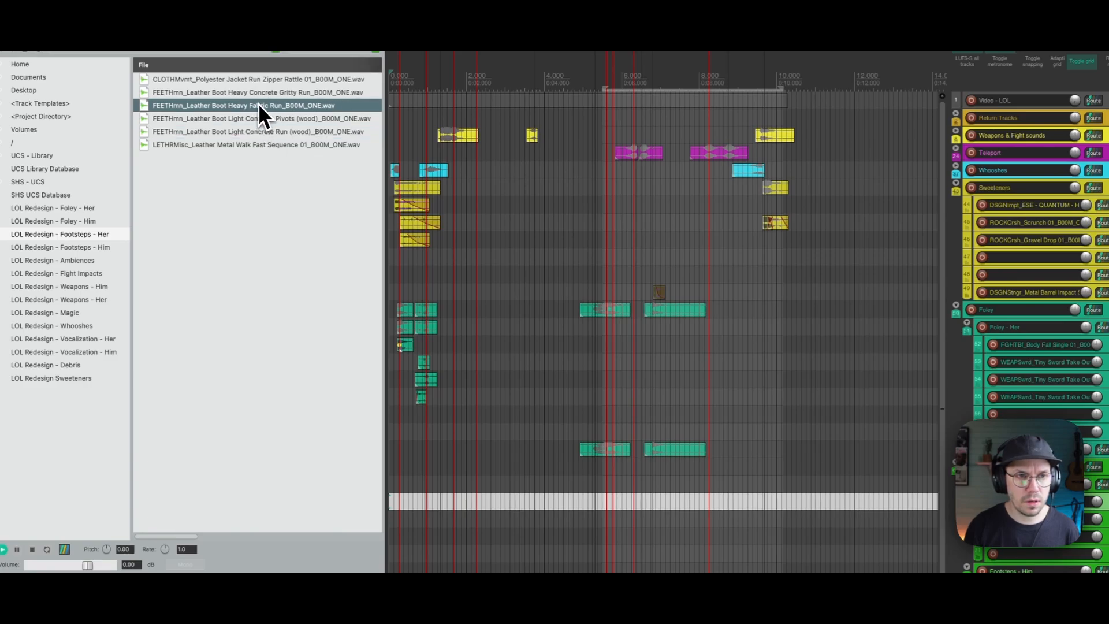
pyautogui.click(257, 94)
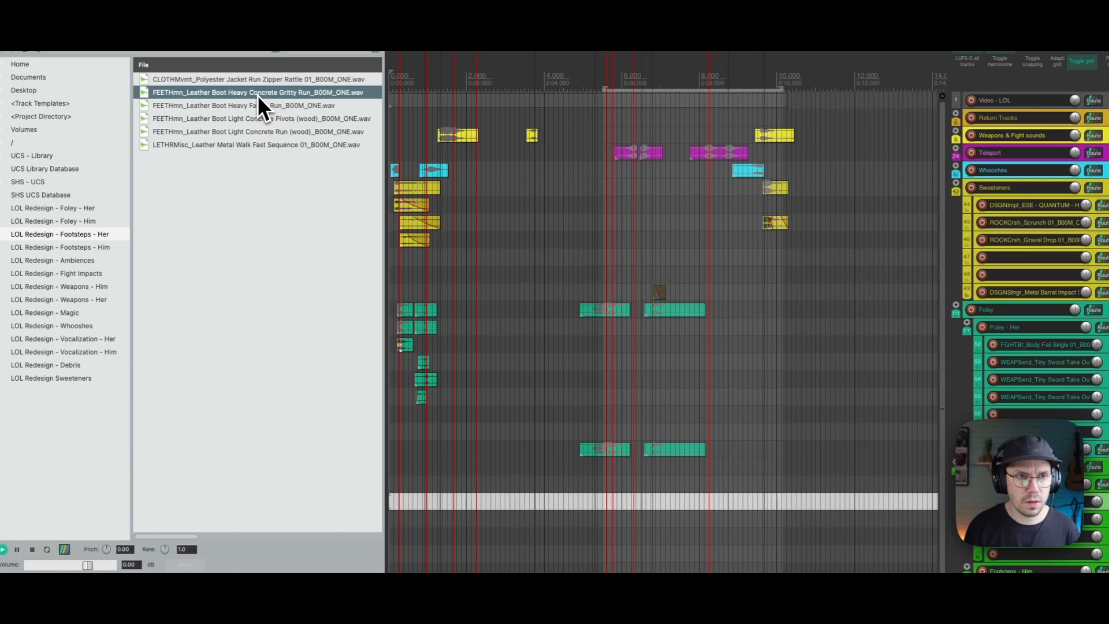
pyautogui.click(258, 105)
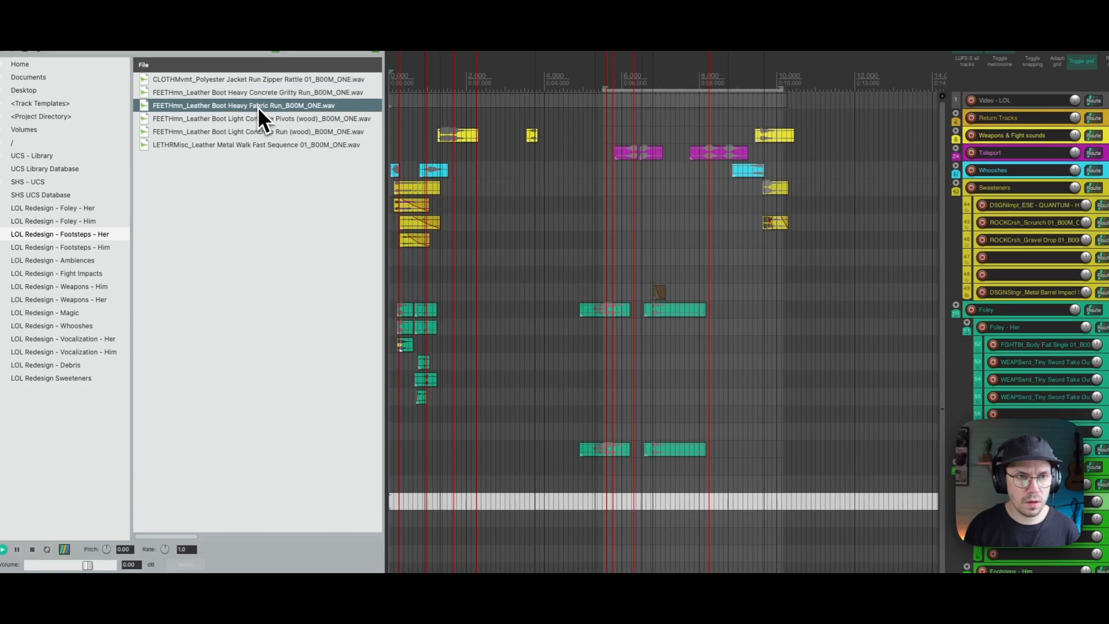
# Insert FEETHmn_Leather Boot Heavy Fabric Run on the first Footsteps - Her track, enlarge the track, and reduce the item to a short footstep slice.
pyautogui.moveTo(258, 106); pyautogui.dragTo(582, 502)
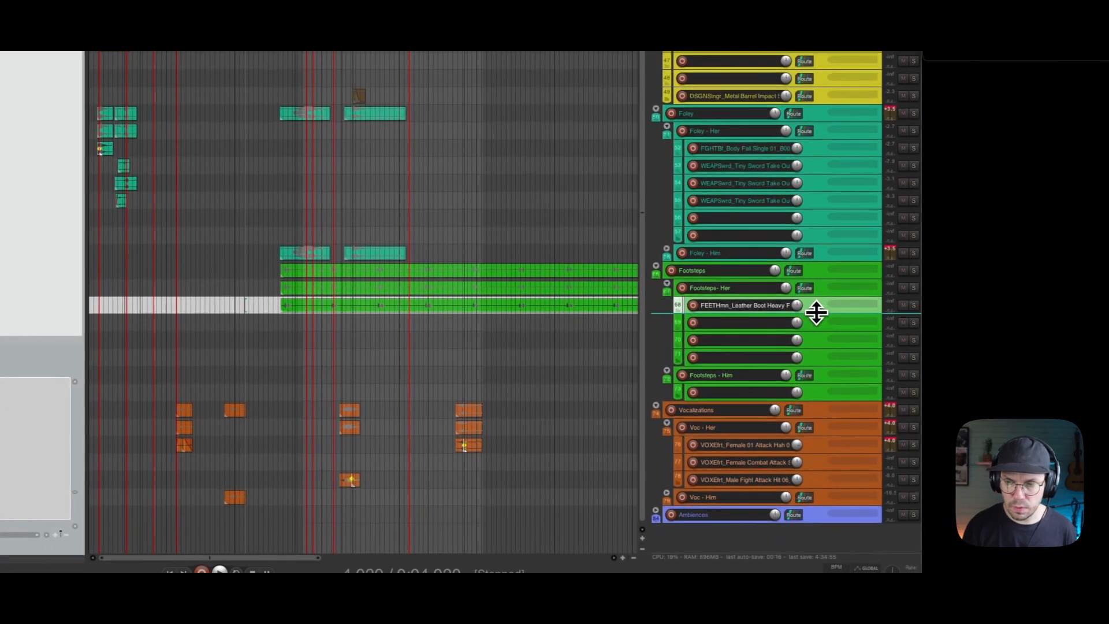
pyautogui.moveTo(816, 312); pyautogui.dragTo(816, 434)
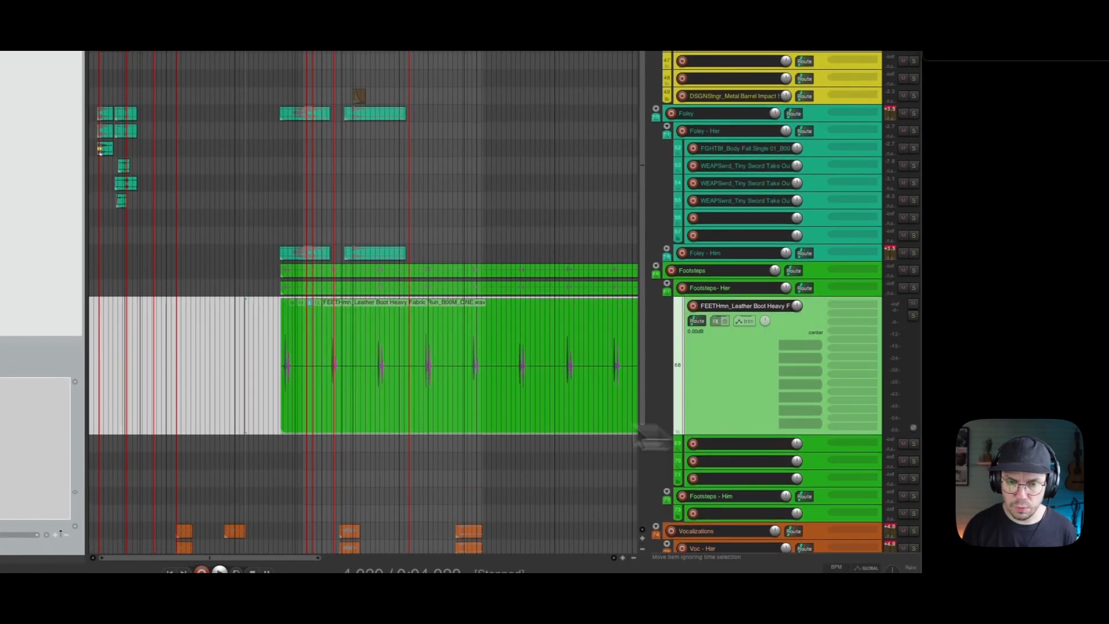
pyautogui.moveTo(456, 385); pyautogui.dragTo(294, 362)
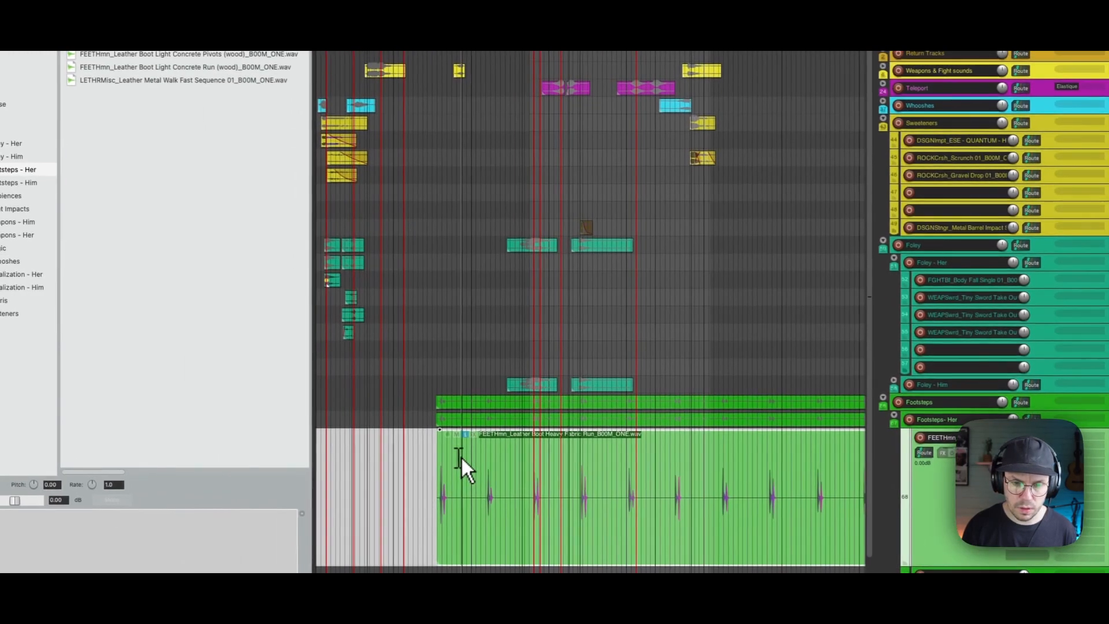
pyautogui.press('t')
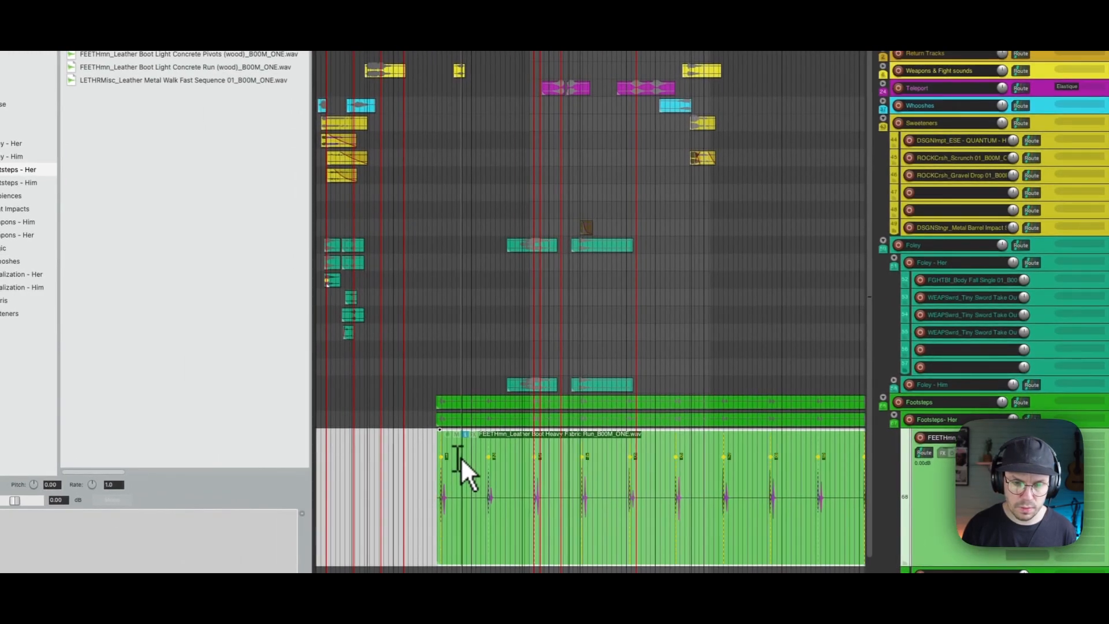
pyautogui.press('t')
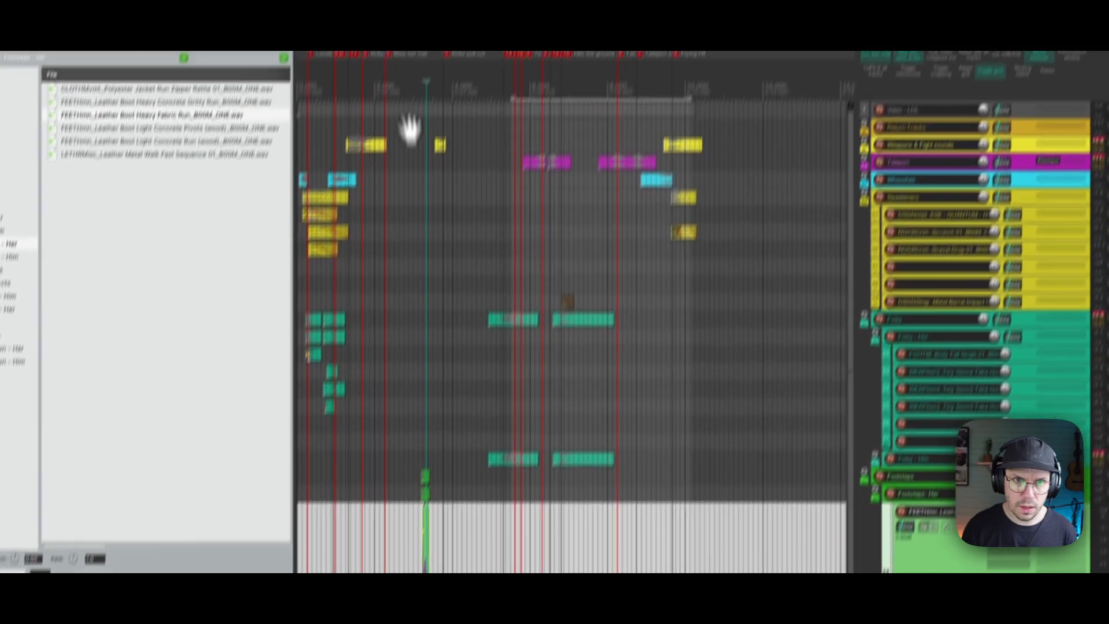
# Step through the video for her footfalls and move the footstep item past the Knife pull out marker towards 5 s.
pyautogui.moveTo(410, 123); pyautogui.dragTo(419, 154)
pyautogui.moveTo(536, 492); pyautogui.dragTo(454, 491)
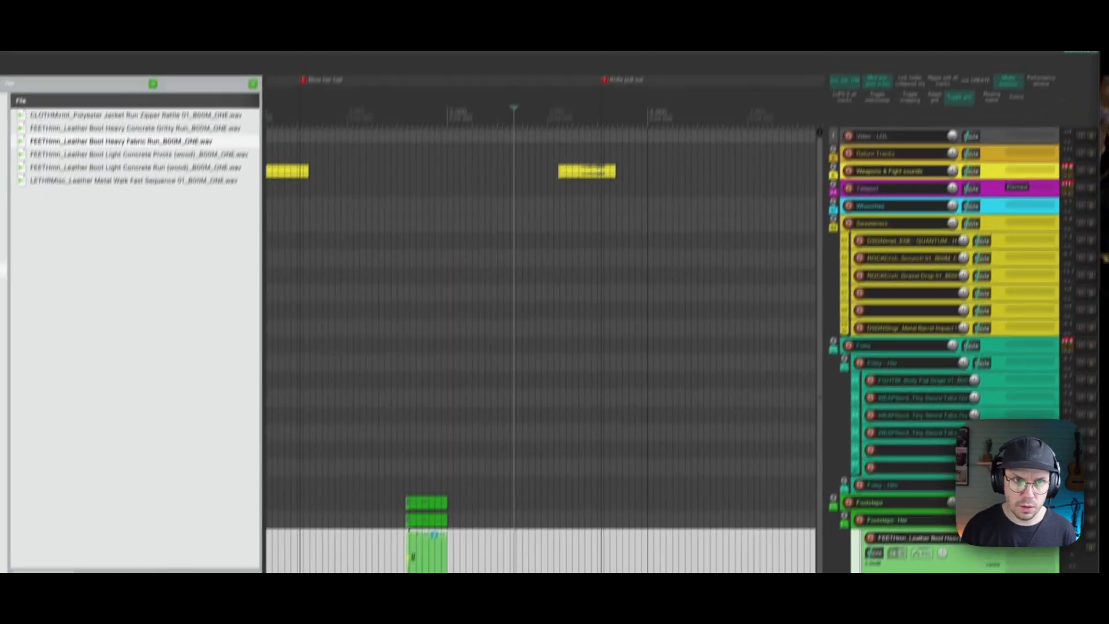
pyautogui.moveTo(368, 95); pyautogui.dragTo(599, 86)
pyautogui.moveTo(557, 501); pyautogui.dragTo(498, 462)
pyautogui.moveTo(694, 108)
pyautogui.mouseDown()
pyautogui.moveTo(669, 124)
pyautogui.moveTo(610, 127)
pyautogui.mouseUp()
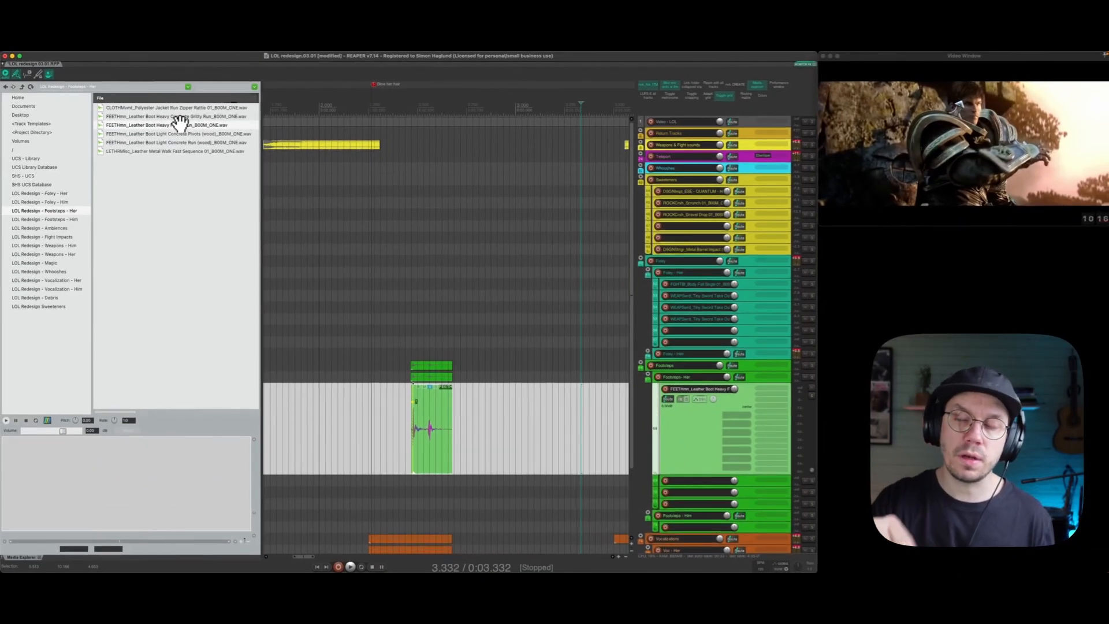
pyautogui.moveTo(421, 459); pyautogui.dragTo(555, 438)
pyautogui.hscroll(3, 508, 455)
pyautogui.hscroll(5, 515, 445)
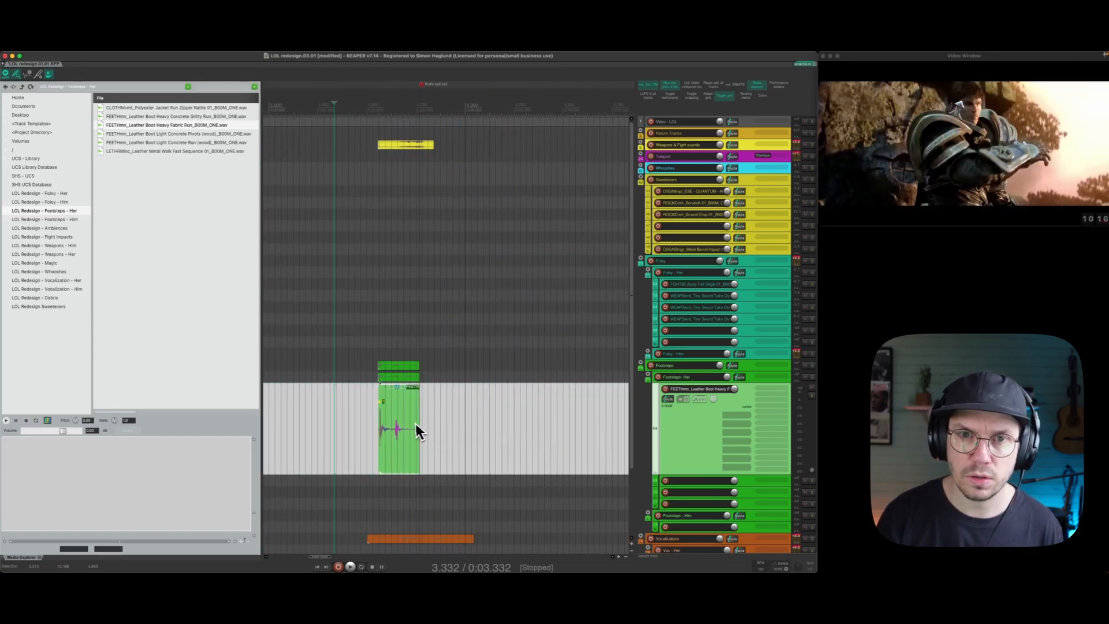
pyautogui.moveTo(403, 433); pyautogui.dragTo(583, 431)
pyautogui.hscroll(6, 538, 440)
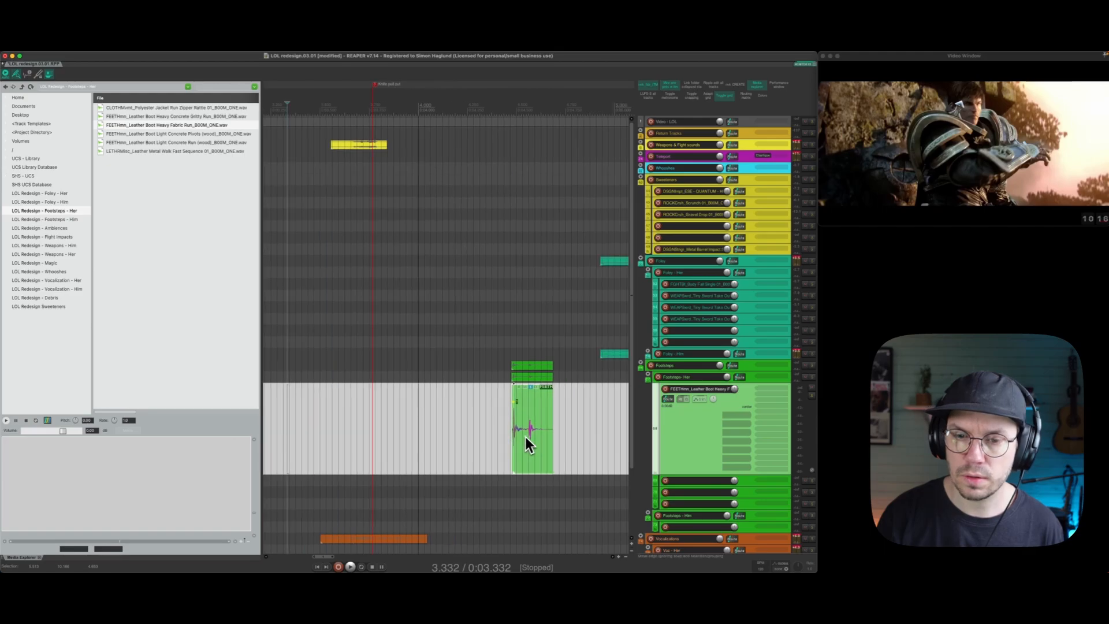
pyautogui.moveTo(398, 454); pyautogui.dragTo(493, 440)
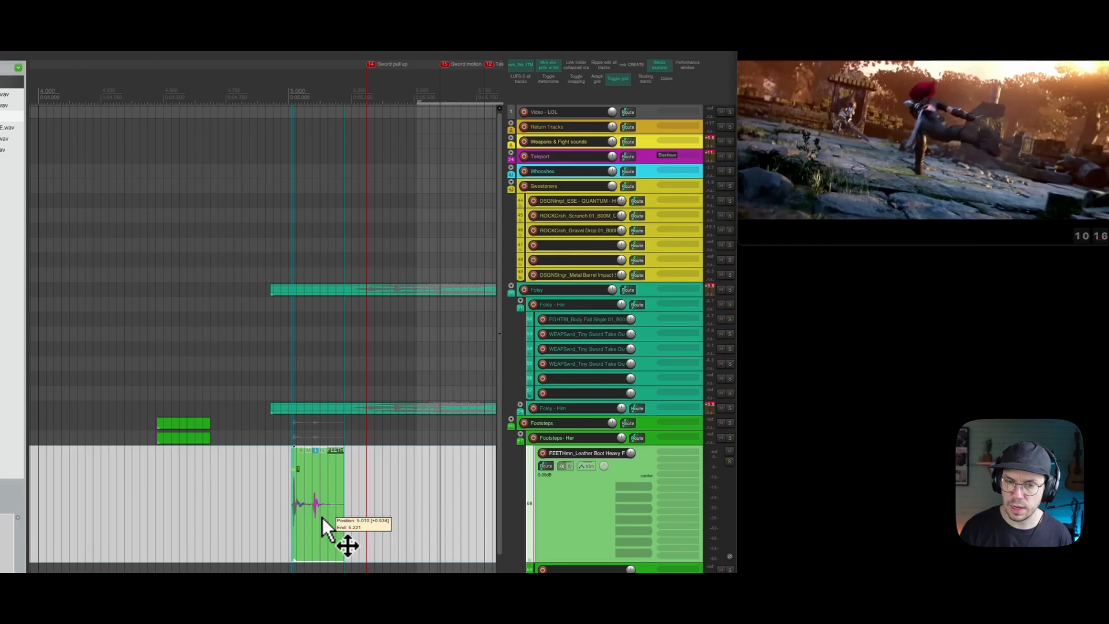
# Align the footstep item with her first step, just after 5 s and before the Sword pull up marker.
pyautogui.moveTo(322, 518); pyautogui.dragTo(270, 526)
pyautogui.scroll(4, 315, 96)
pyautogui.click(297, 529)
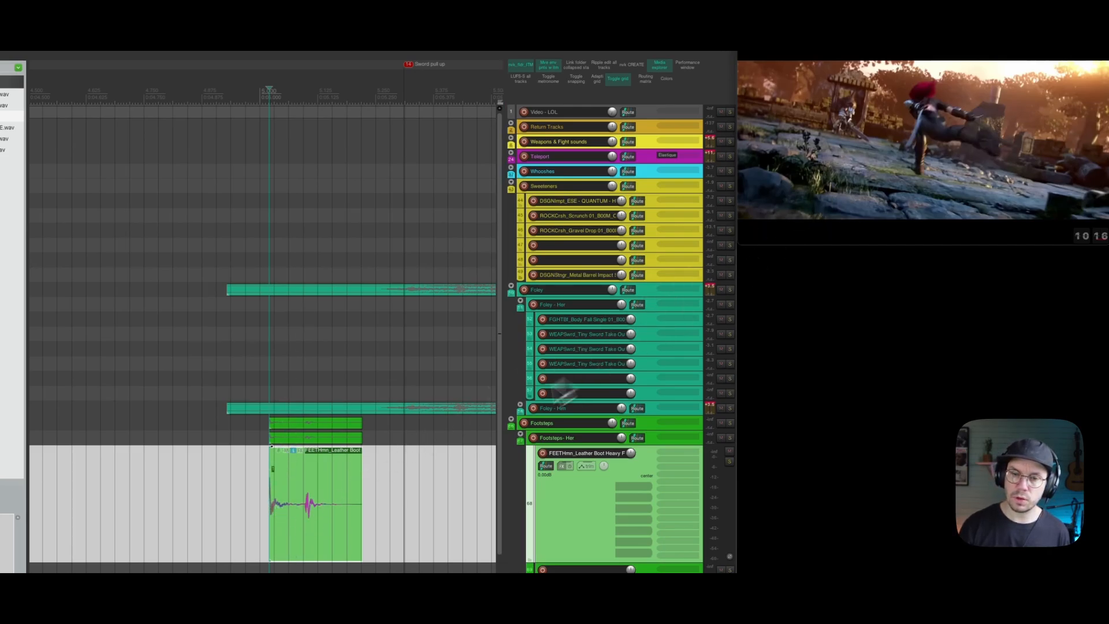
pyautogui.moveTo(314, 546); pyautogui.dragTo(332, 539)
pyautogui.scroll(3, 299, 514)
pyautogui.scroll(-4, 299, 515)
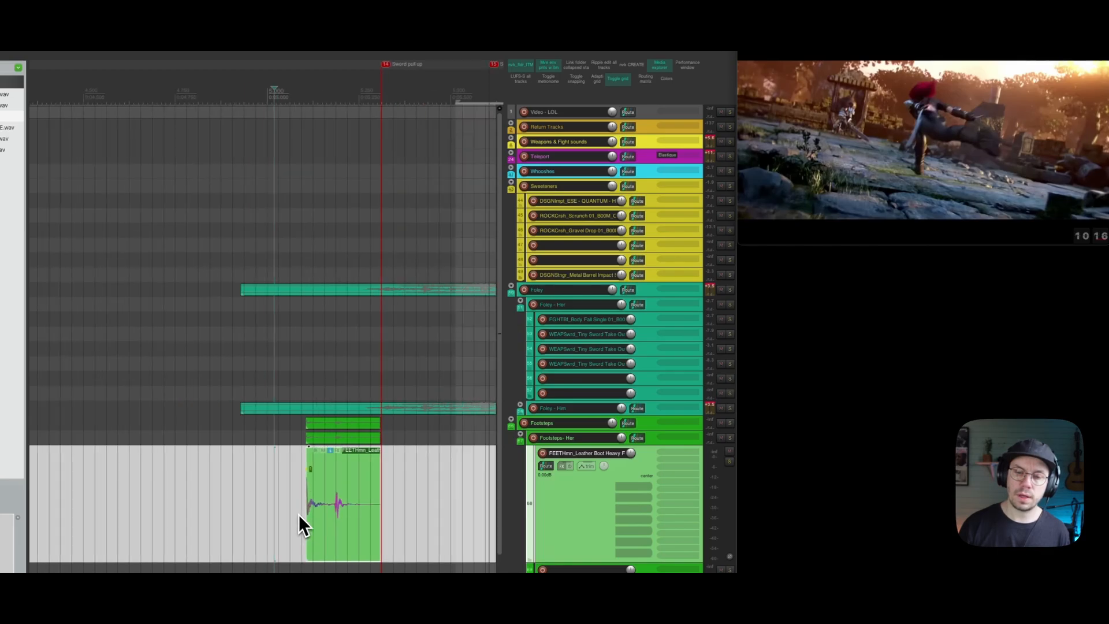
# Place copies of the footstep item on her following steps, up to the Teleport starts marker and about 6 s.
pyautogui.hscroll(4, 290, 517)
pyautogui.moveTo(181, 530); pyautogui.dragTo(293, 521)
pyautogui.moveTo(303, 523)
pyautogui.mouseDown()
pyautogui.moveTo(157, 518)
pyautogui.moveTo(295, 518)
pyautogui.mouseUp()
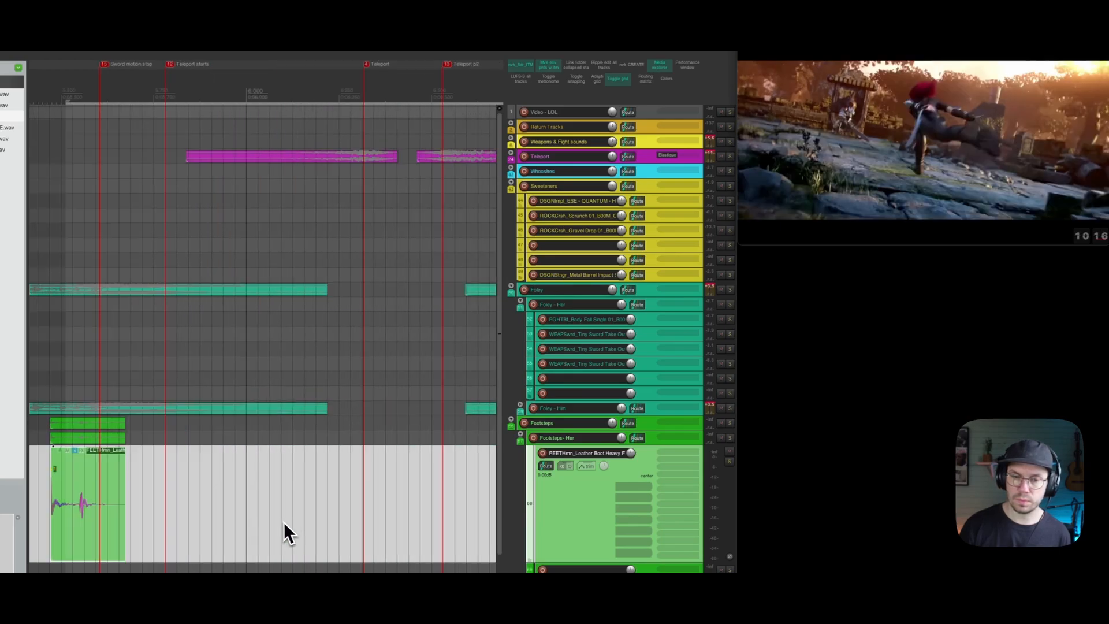
pyautogui.moveTo(111, 534); pyautogui.dragTo(377, 519)
pyautogui.press('Delete')
pyautogui.moveTo(258, 67); pyautogui.dragTo(274, 69)
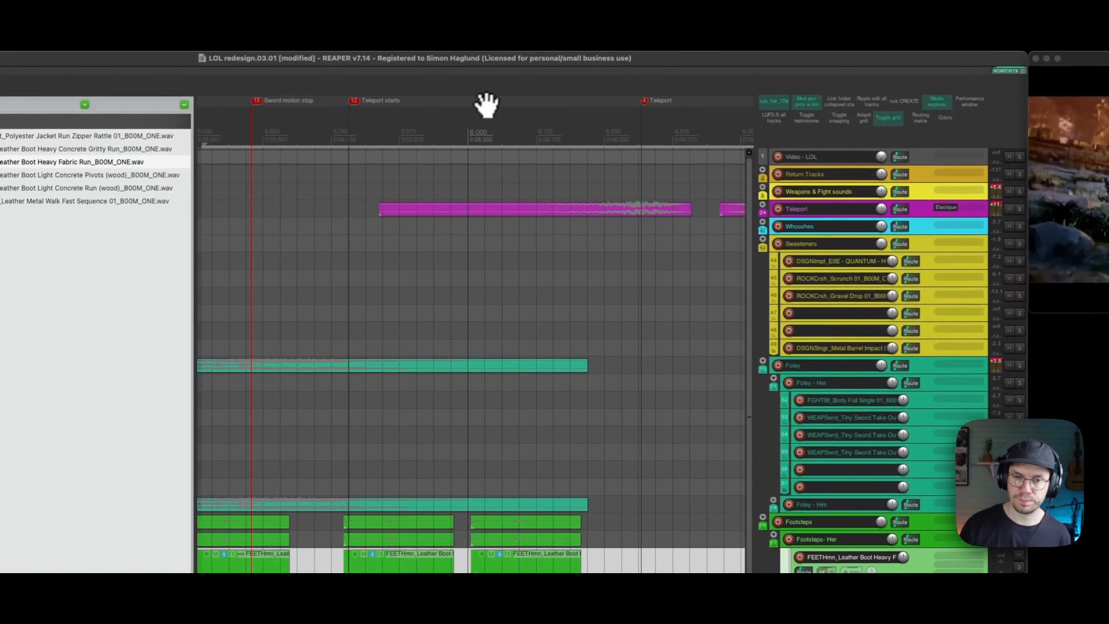
# Switch the second, third and fourth footstep items to other step variations from the boot recording.
pyautogui.moveTo(487, 105); pyautogui.dragTo(594, 71)
pyautogui.click(511, 450)
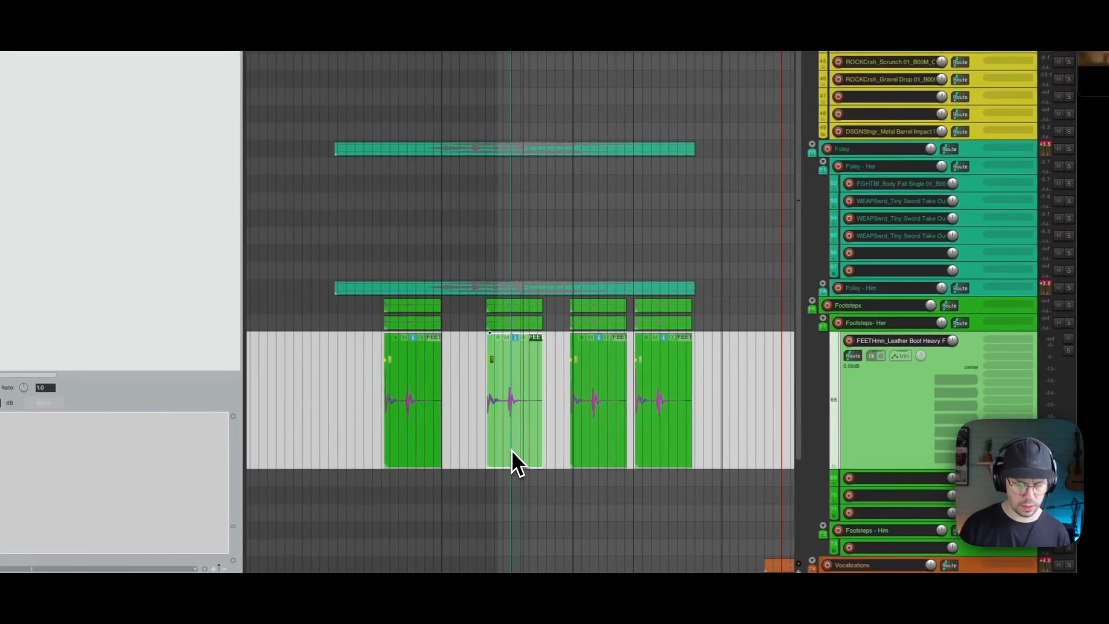
pyautogui.press('t')
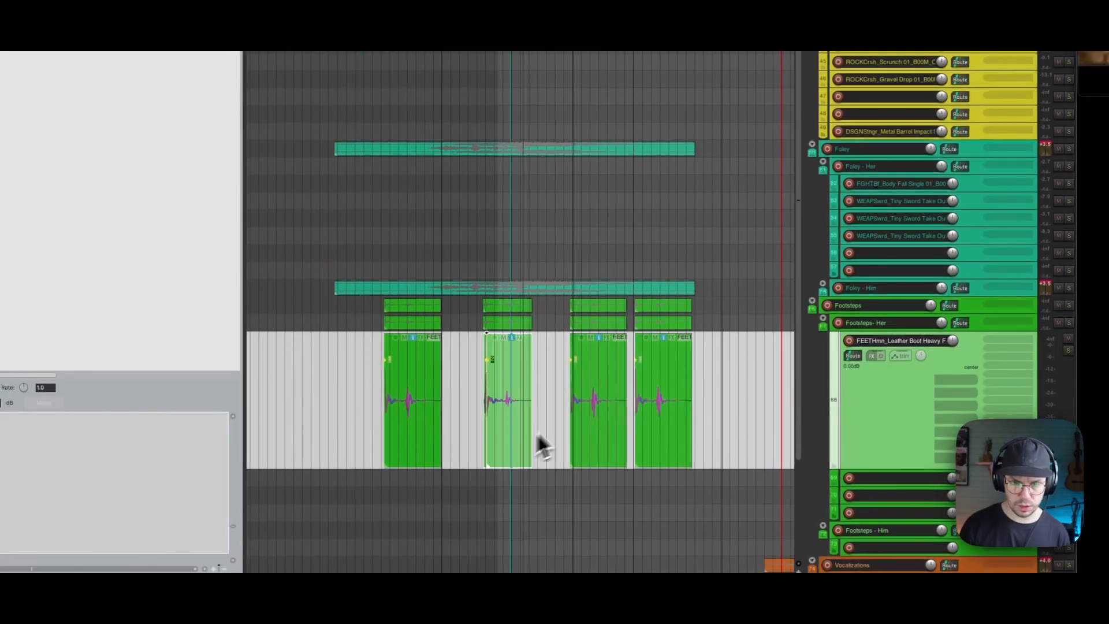
pyautogui.click(590, 417)
pyautogui.press('t')
pyautogui.press('t')
pyautogui.click(650, 426)
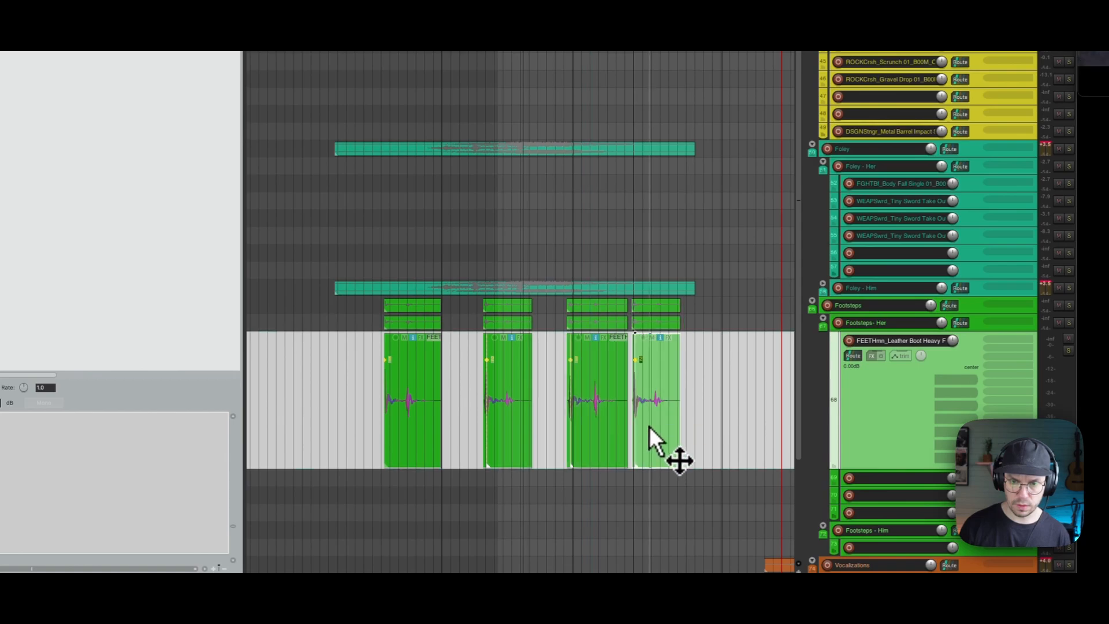
pyautogui.press('t')
pyautogui.press('t')
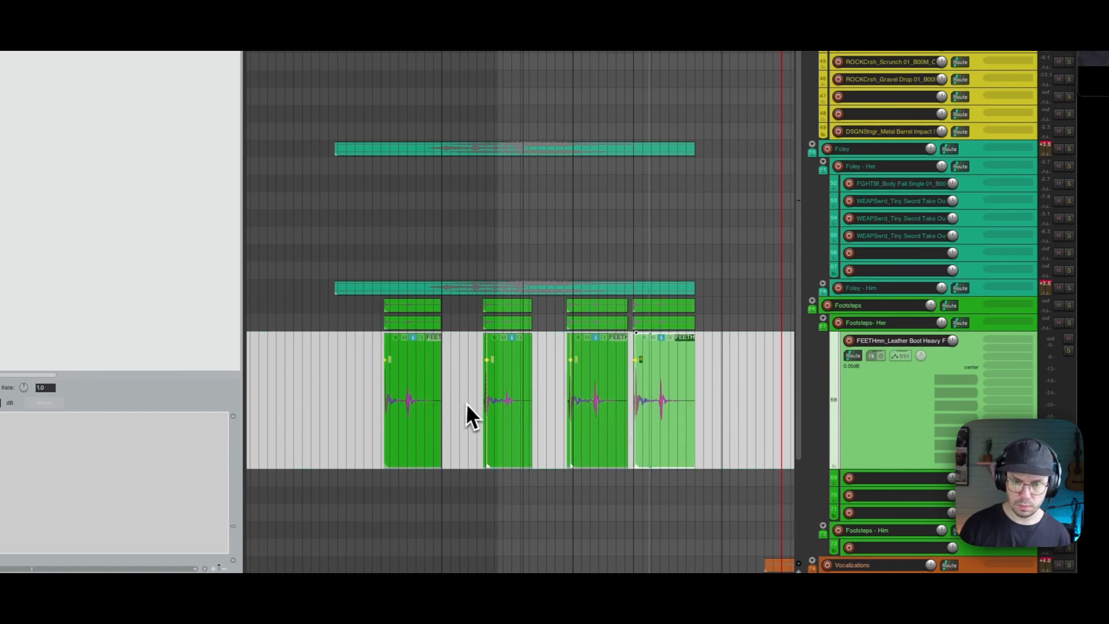
# Solo the Leather Boot Heavy Fabric Run track and play its footsteps against the video from before 5 s.
pyautogui.moveTo(332, 388); pyautogui.dragTo(557, 398)
pyautogui.keyDown('ctrl'); pyautogui.click(647, 393); pyautogui.keyUp('ctrl')
pyautogui.click(356, 391)
pyautogui.press('F6')
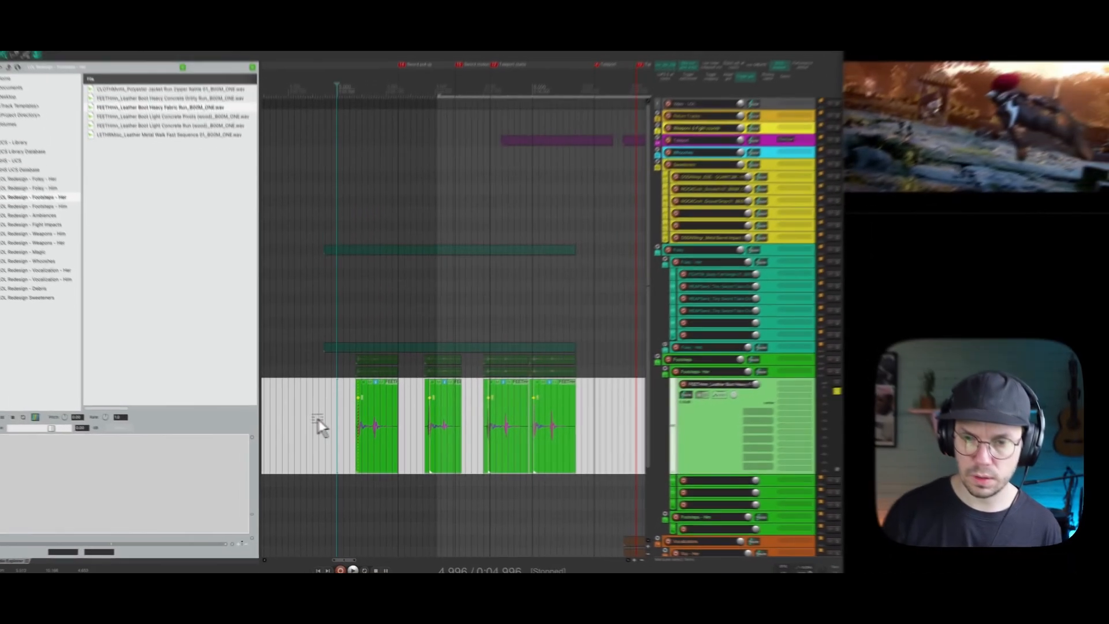
pyautogui.click(291, 386)
pyautogui.press('space')
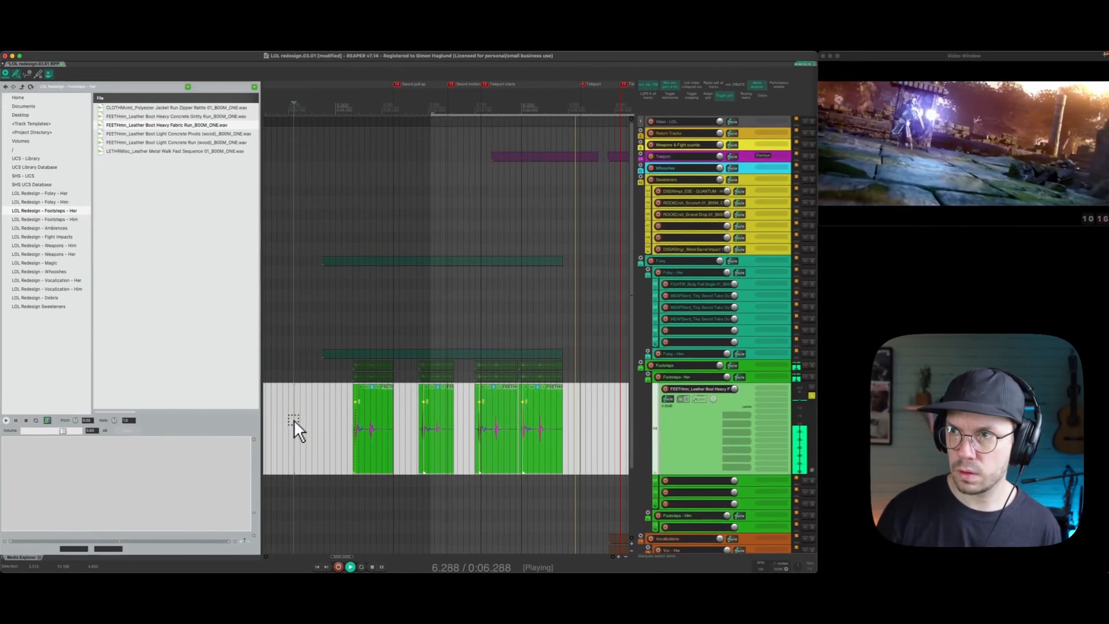
pyautogui.press('space')
pyautogui.press('space')
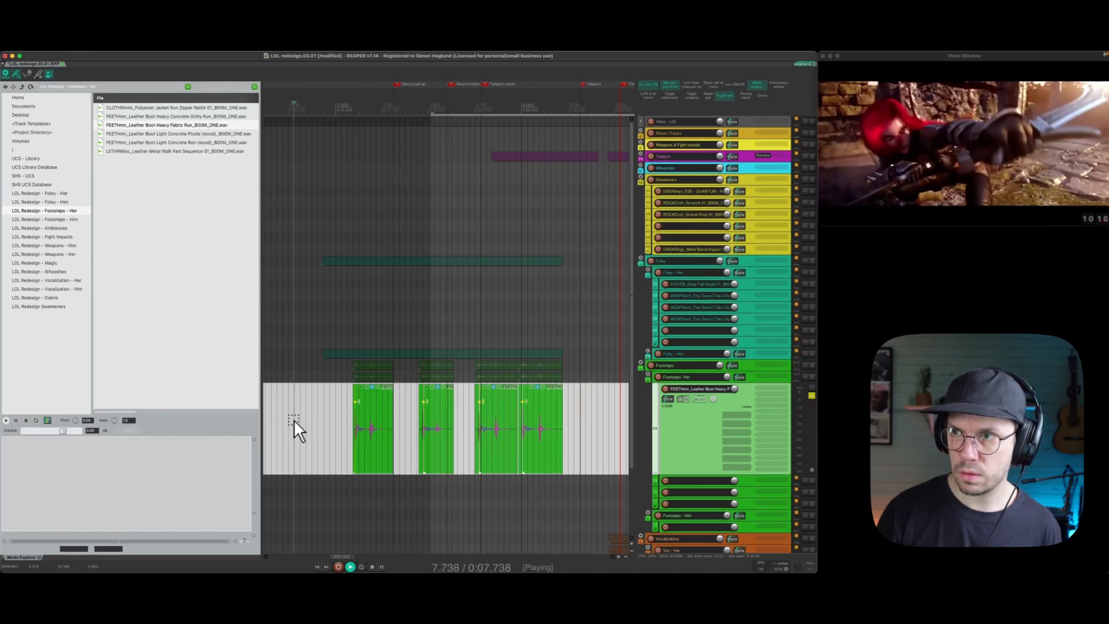
# Stop playback, solo and enlarge the Body Fall Single track in Foley - Her, and set the edit cursor around her teleport at about 6.27 s.
pyautogui.press('space')
pyautogui.moveTo(501, 104); pyautogui.dragTo(457, 74)
pyautogui.click(743, 286)
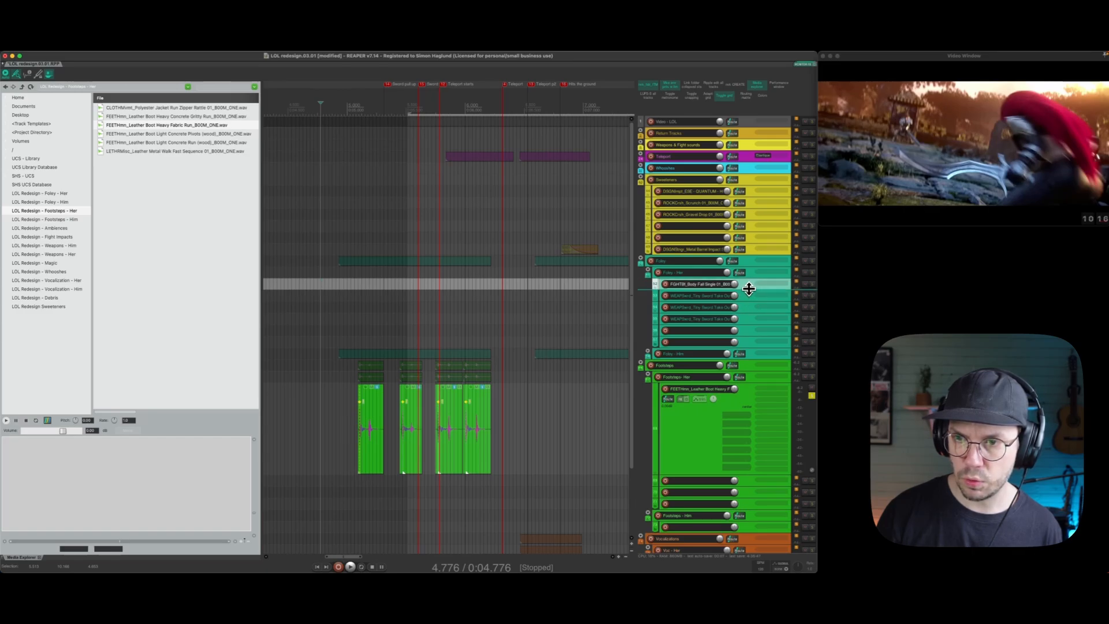
pyautogui.moveTo(750, 289); pyautogui.dragTo(748, 305)
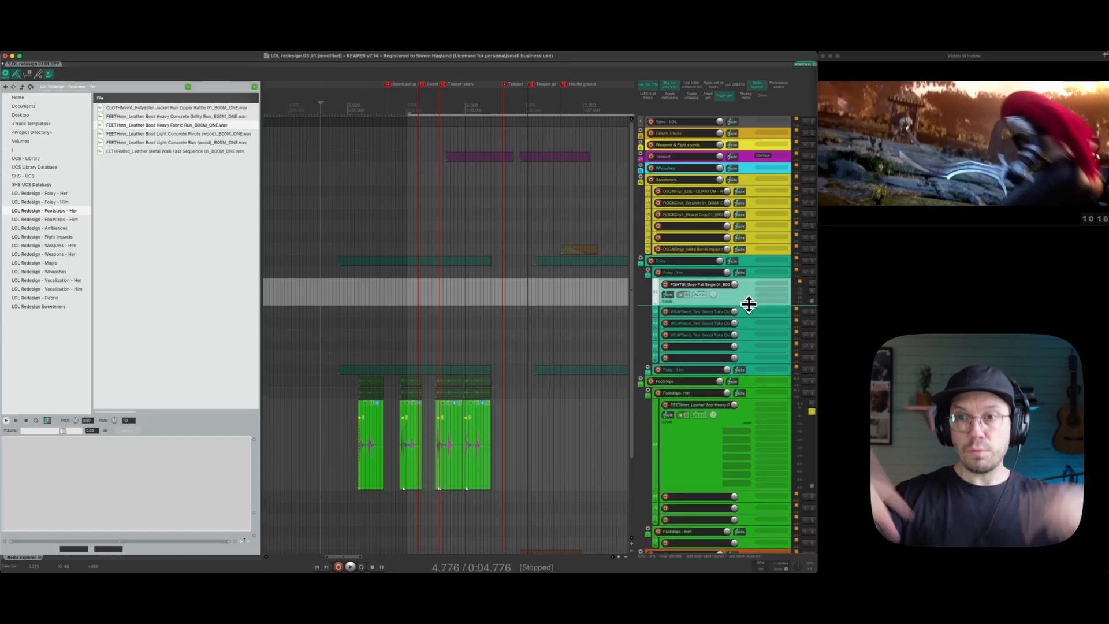
pyautogui.click(749, 299)
pyautogui.click(497, 295)
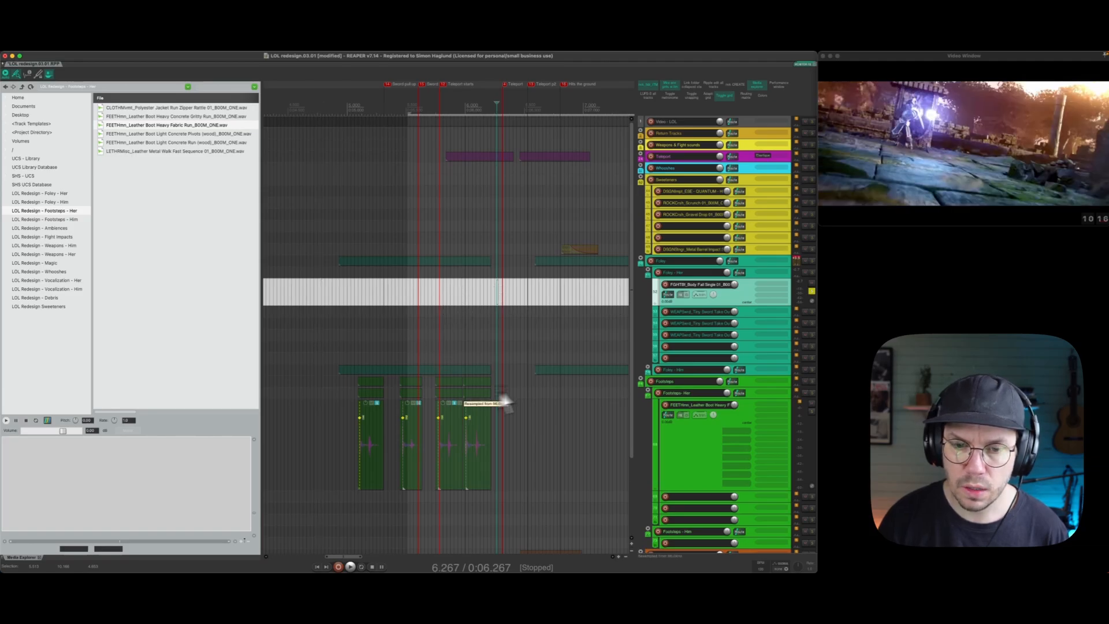
pyautogui.moveTo(584, 102)
pyautogui.mouseDown()
pyautogui.moveTo(584, 84)
pyautogui.moveTo(567, 94)
pyautogui.moveTo(597, 91)
pyautogui.mouseUp()
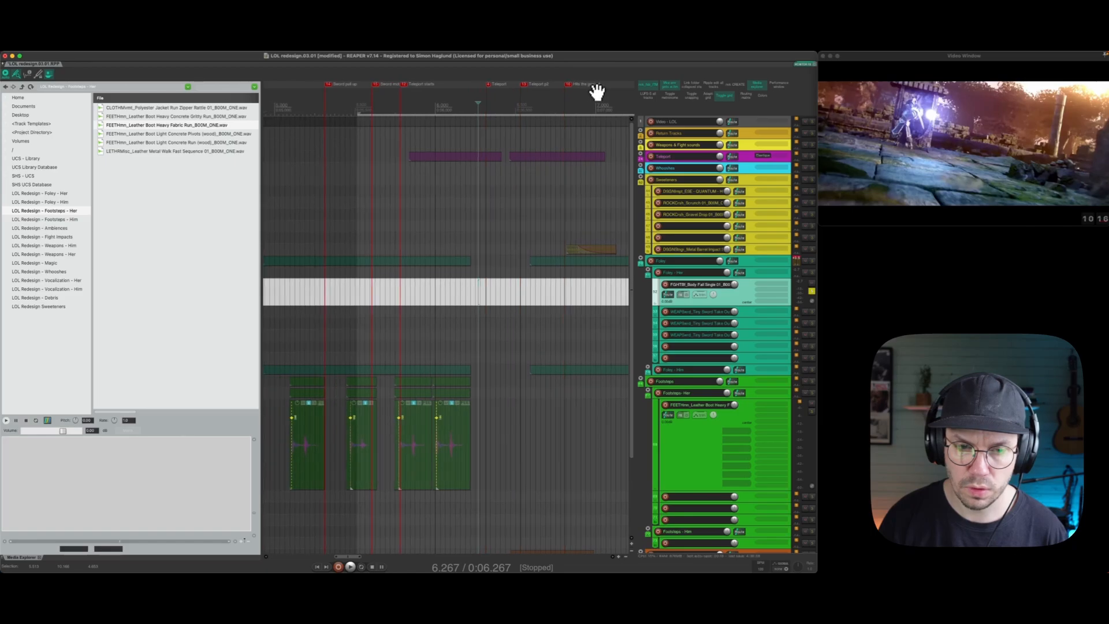
pyautogui.click(687, 456)
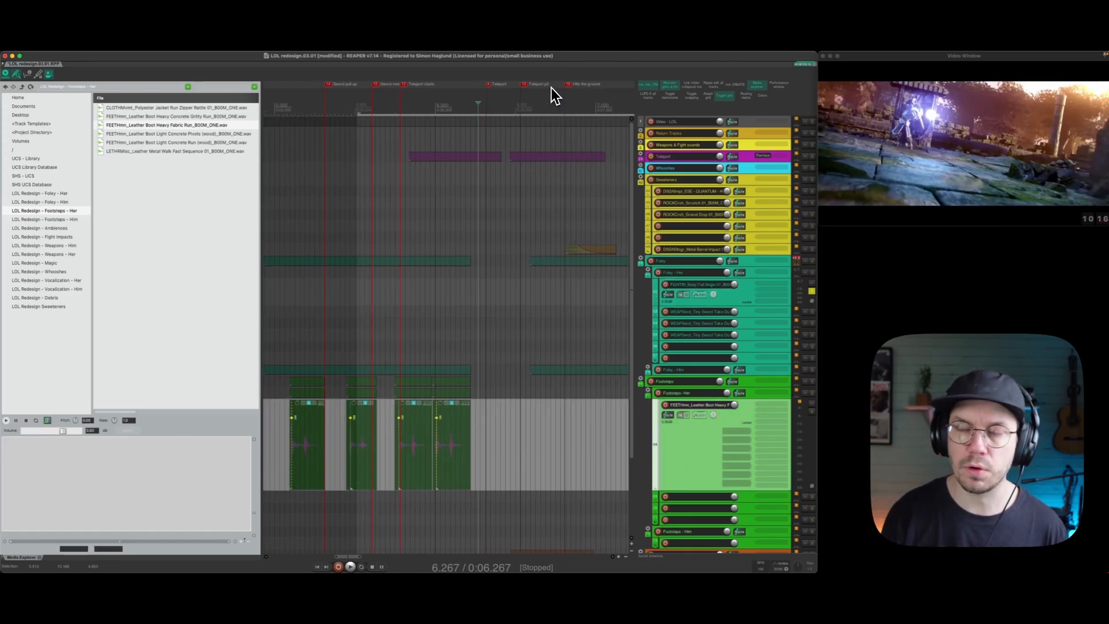
pyautogui.moveTo(737, 304); pyautogui.dragTo(737, 315)
pyautogui.click(717, 307)
# Audition the cloth, body fall, leather and sports hall movement recordings in the LOL Redesign - Foley - Her folder.
pyautogui.click(825, 311)
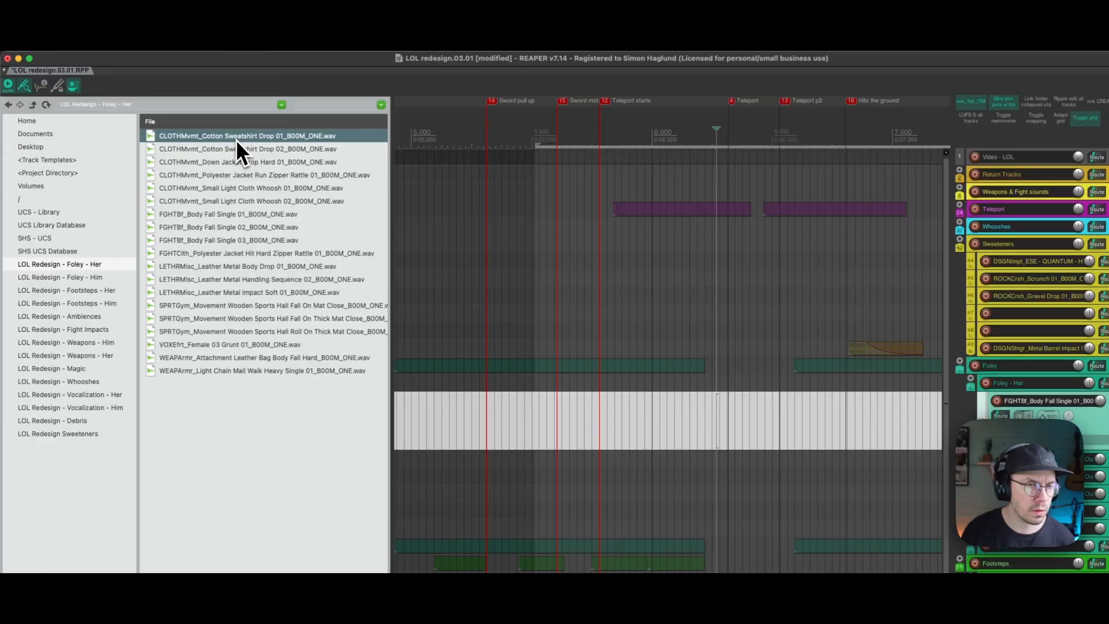
pyautogui.click(238, 149)
pyautogui.click(239, 163)
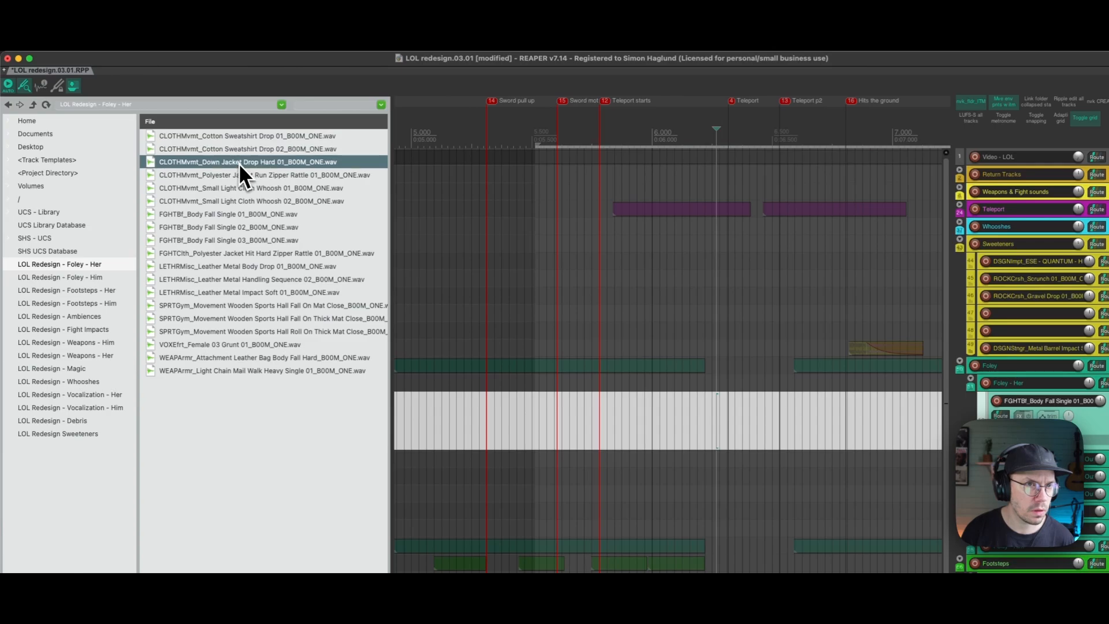
pyautogui.click(237, 215)
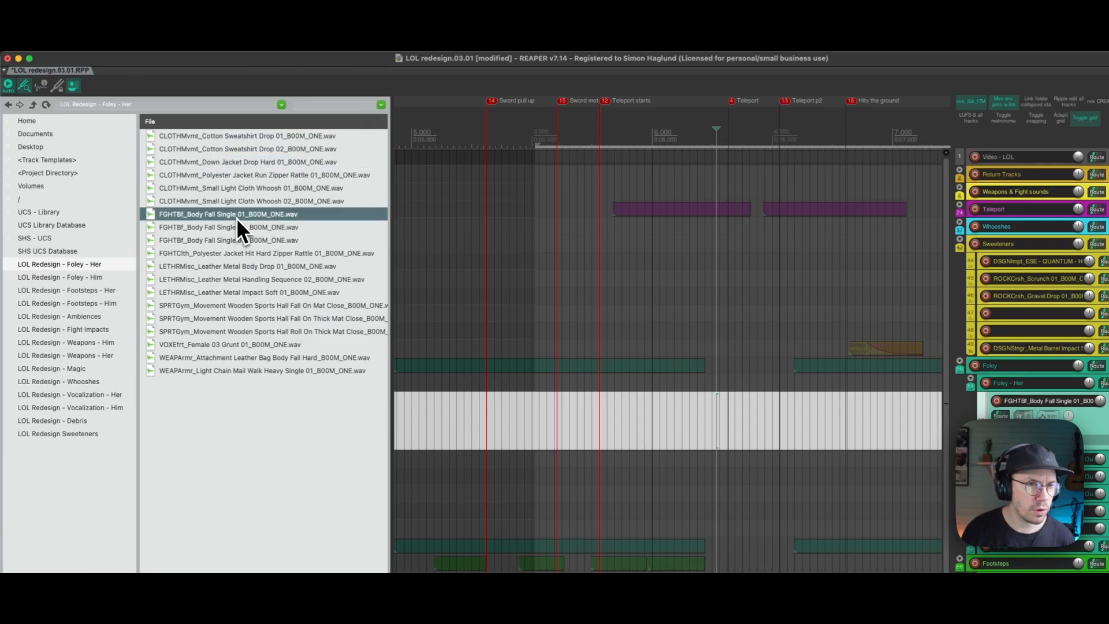
pyautogui.click(238, 227)
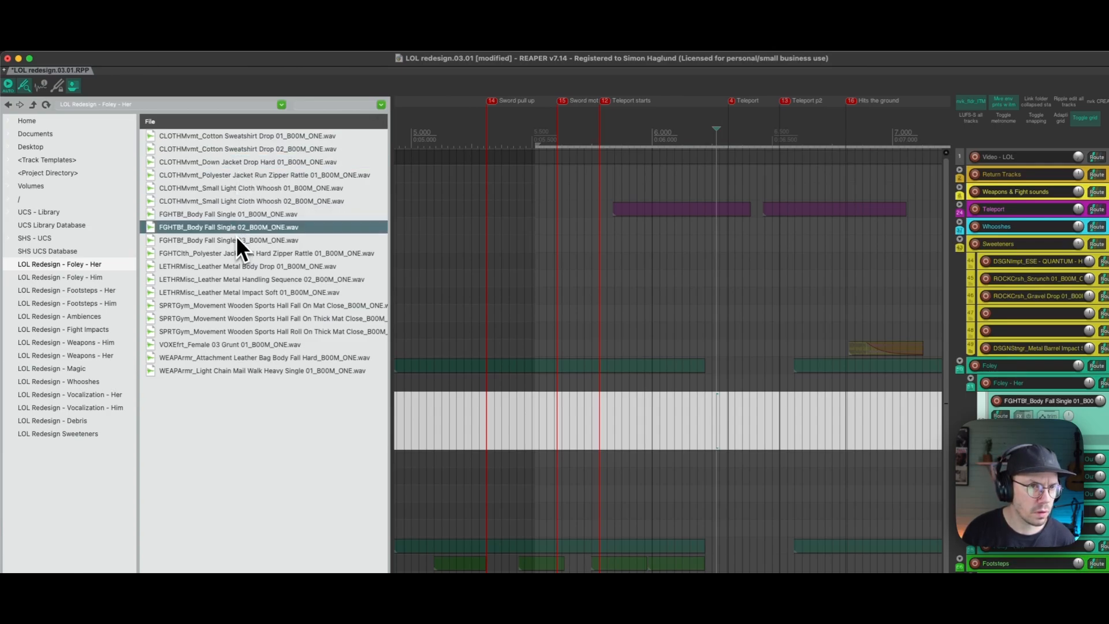
pyautogui.click(235, 239)
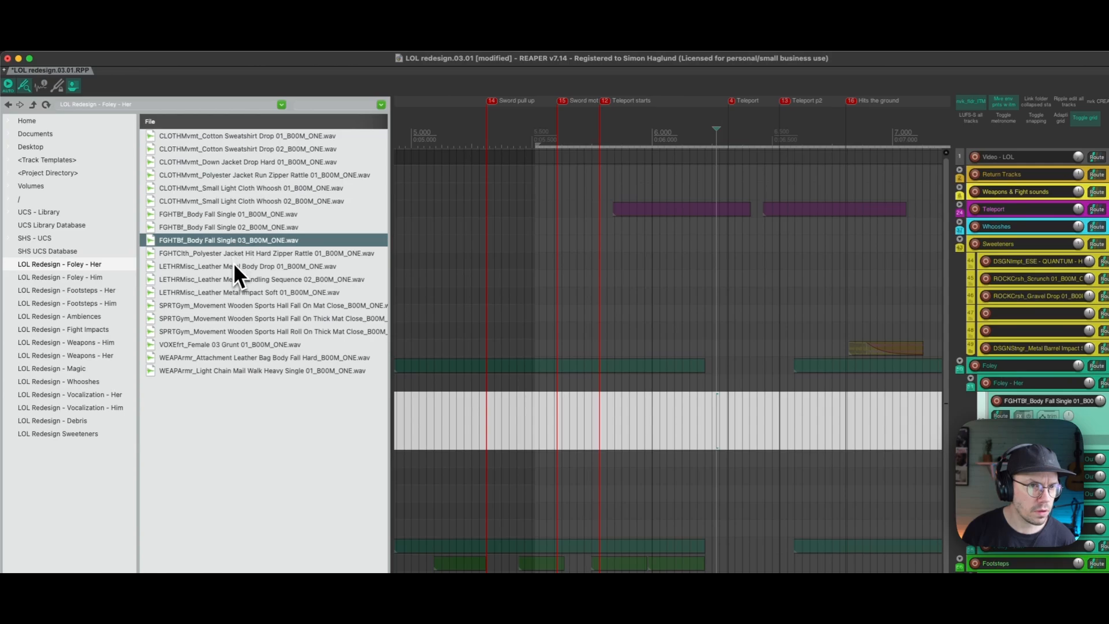
pyautogui.click(245, 254)
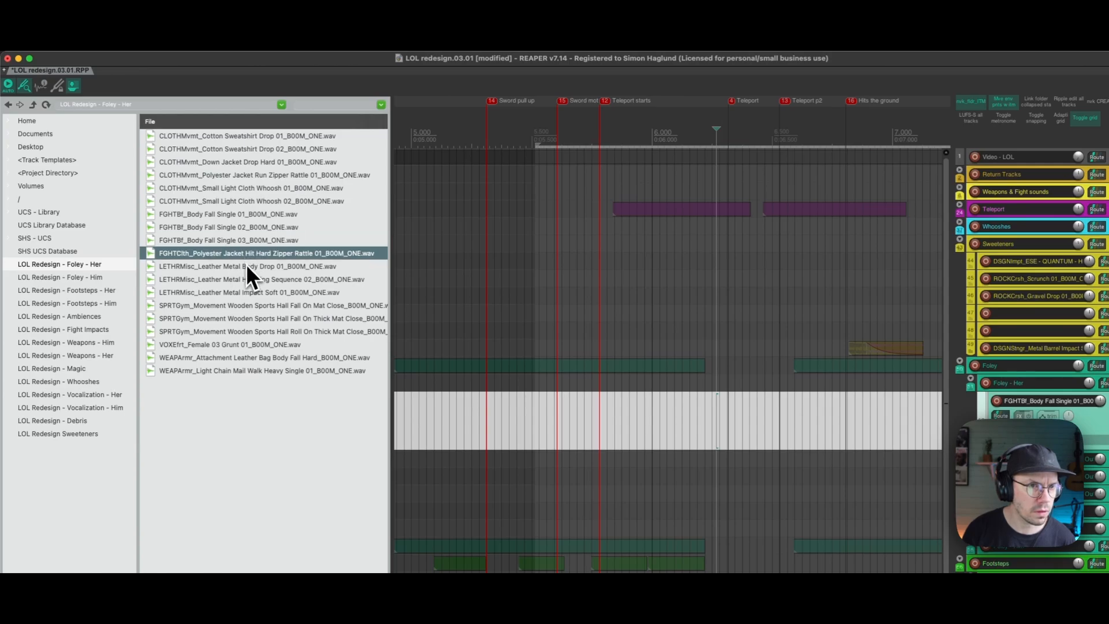
pyautogui.click(209, 266)
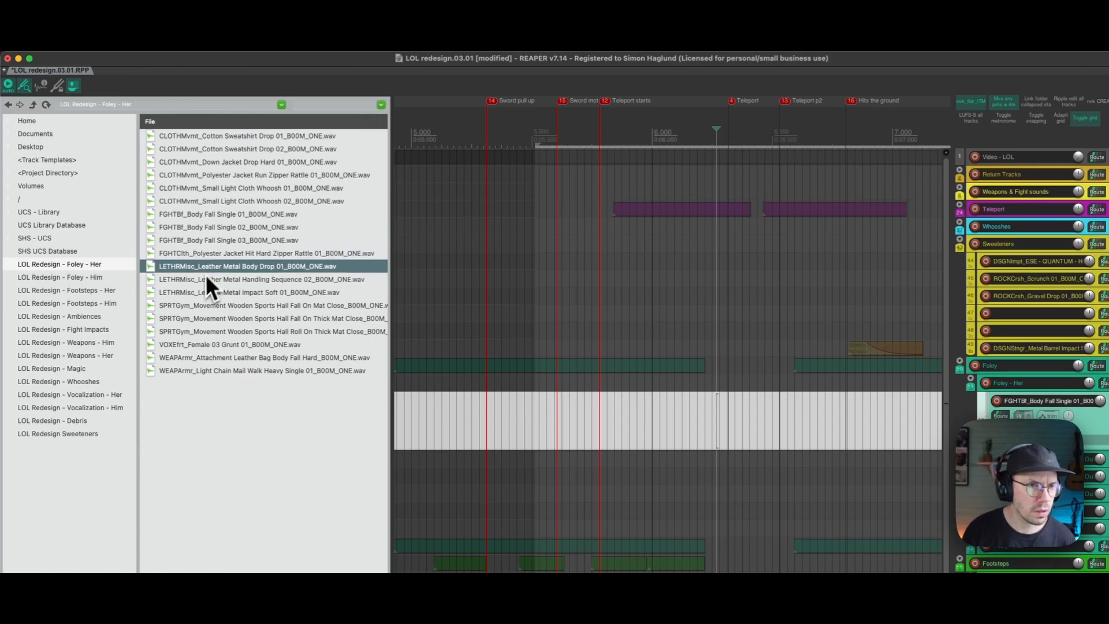
pyautogui.click(202, 306)
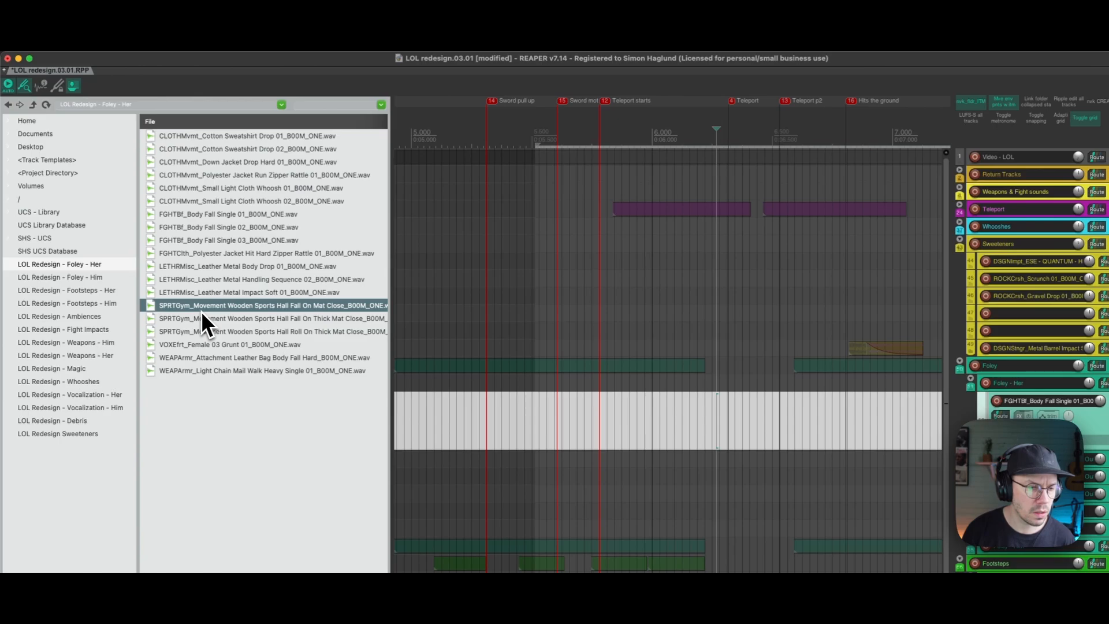
pyautogui.click(209, 317)
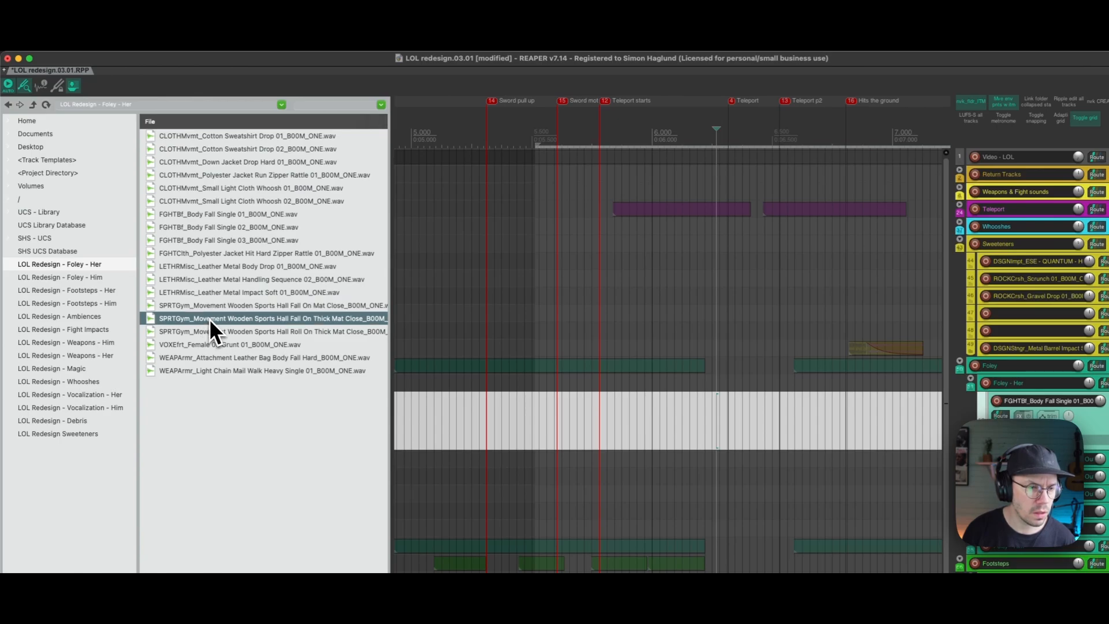
pyautogui.click(219, 335)
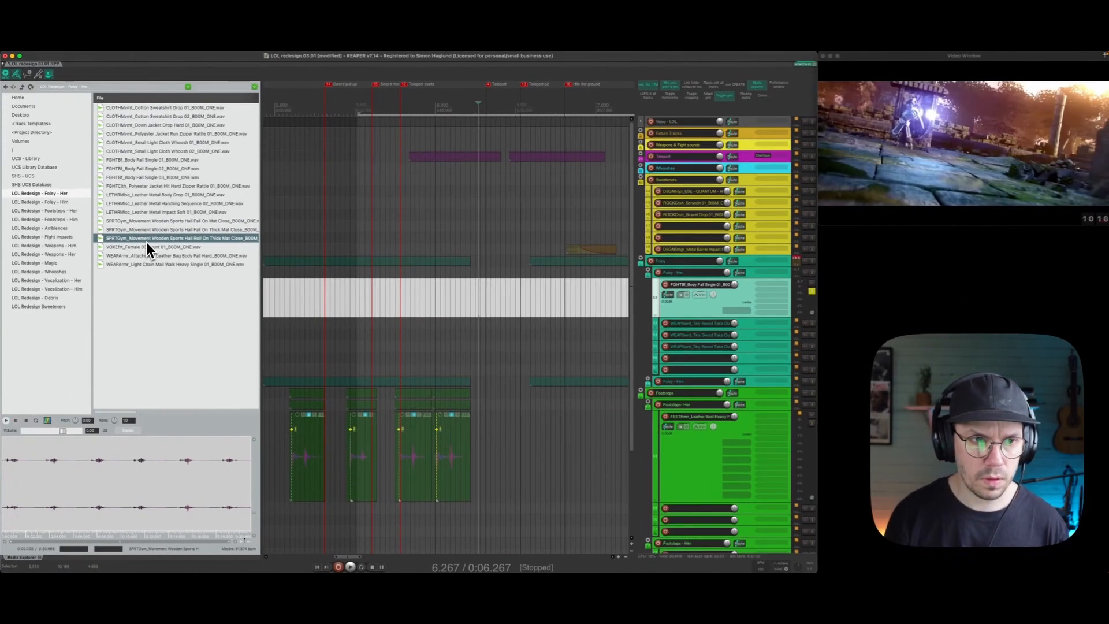
# Insert the Wooden Sports Hall Roll On Thick Mat Close recording on the Body Fall Single track at about 6.1 s and raise its volume.
pyautogui.moveTo(147, 242); pyautogui.dragTo(446, 297)
pyautogui.click(524, 293)
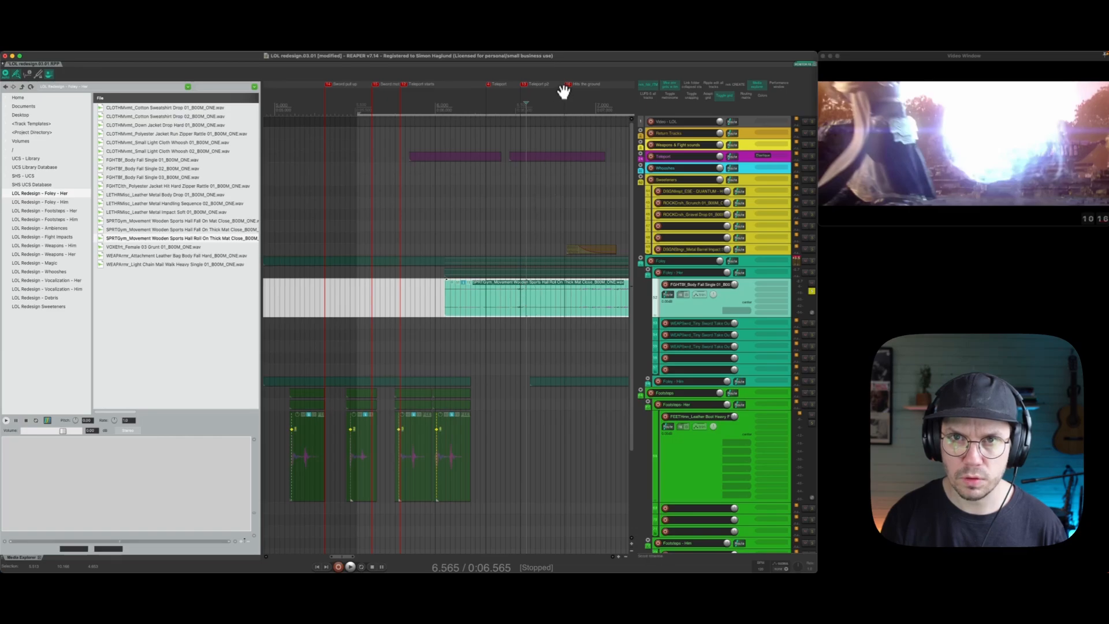
pyautogui.moveTo(563, 92); pyautogui.dragTo(451, 61)
pyautogui.moveTo(492, 290); pyautogui.dragTo(487, 221)
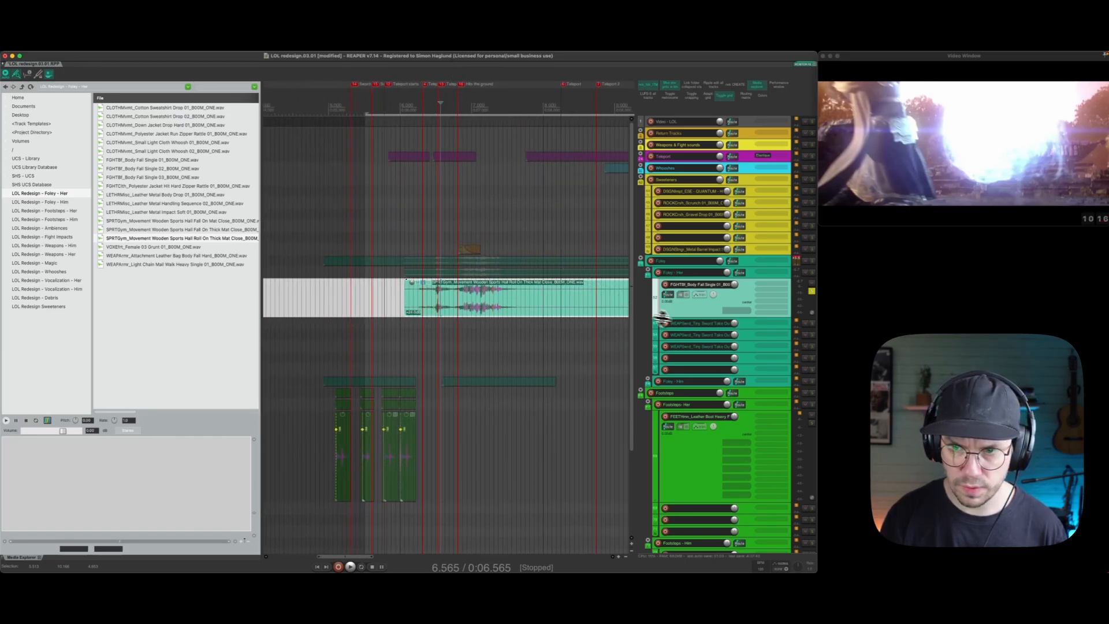
pyautogui.moveTo(692, 316); pyautogui.dragTo(686, 367)
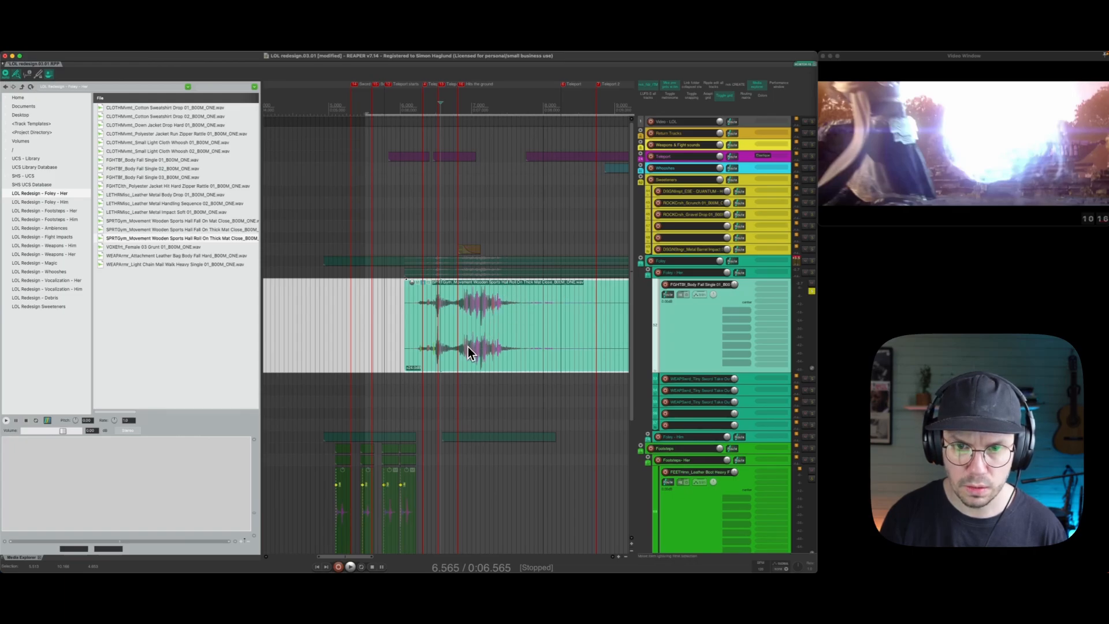
# Play the roll recording against the video and trim off everything after the roll, from about 8.2 s.
pyautogui.press('space')
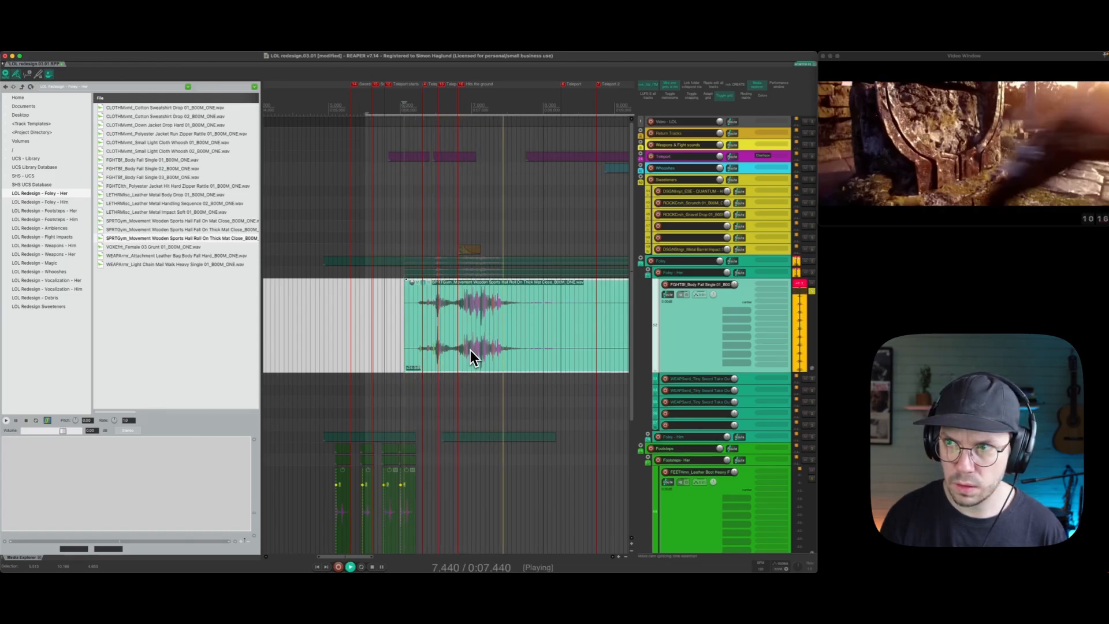
pyautogui.press('space')
pyautogui.press('s')
pyautogui.press('Delete')
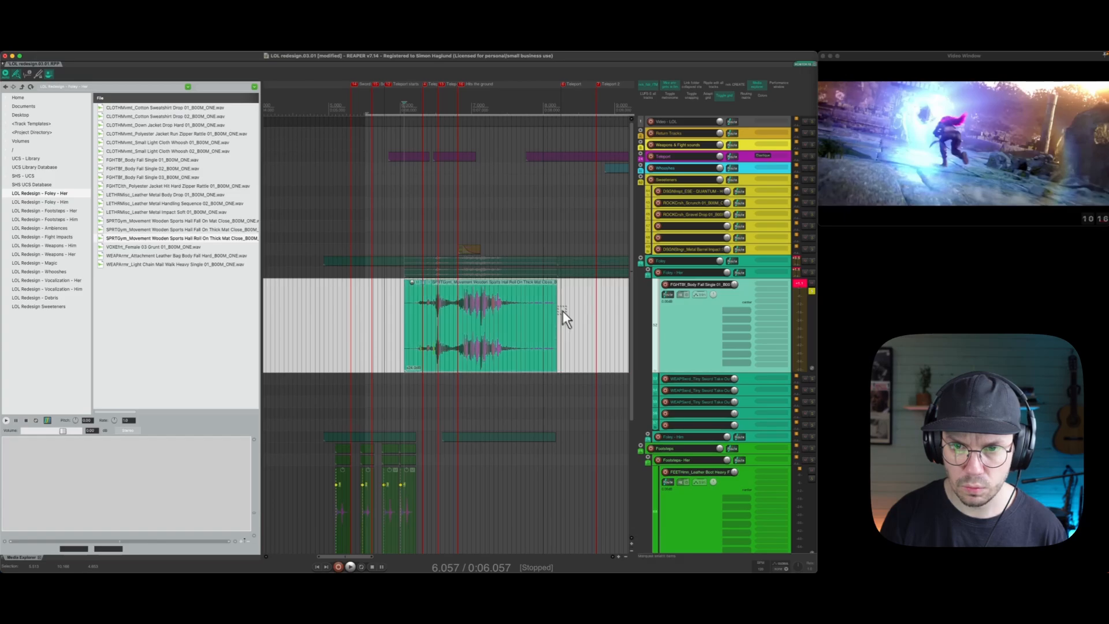
# Add a short fade-out to the end of the Wooden Sports Hall Roll On Thick Mat item.
pyautogui.click(513, 330)
pyautogui.moveTo(553, 289); pyautogui.dragTo(497, 326)
pyautogui.click(480, 328)
# Add the RX 9 De-reverb effect from the Clean Up folder to the roll item and close the effects browser.
pyautogui.moveTo(606, 159); pyautogui.dragTo(671, 152)
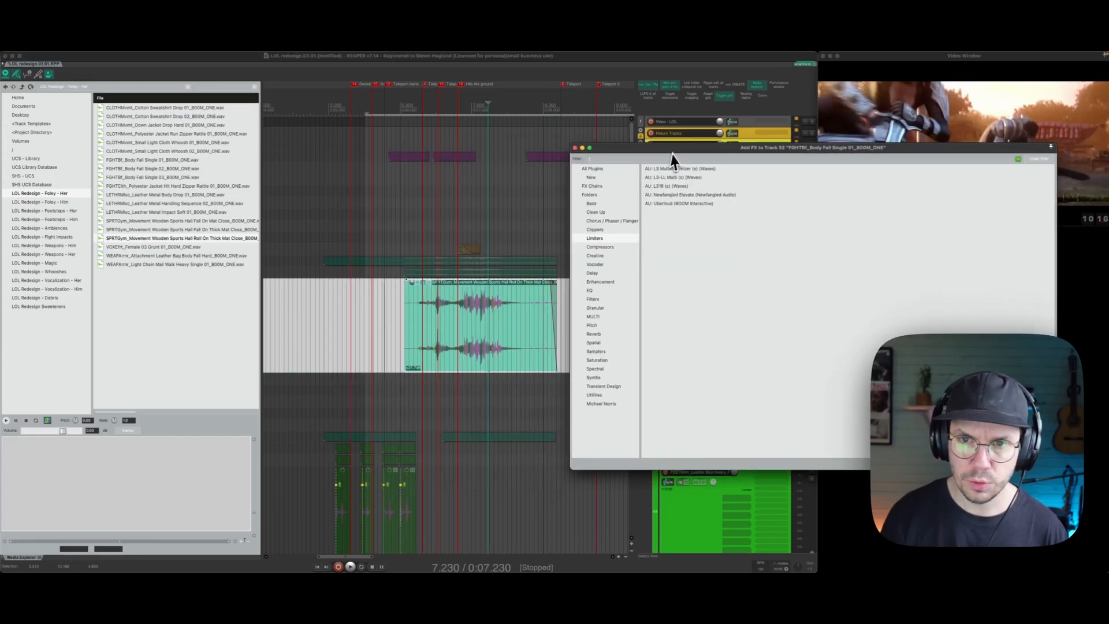
pyautogui.click(596, 211)
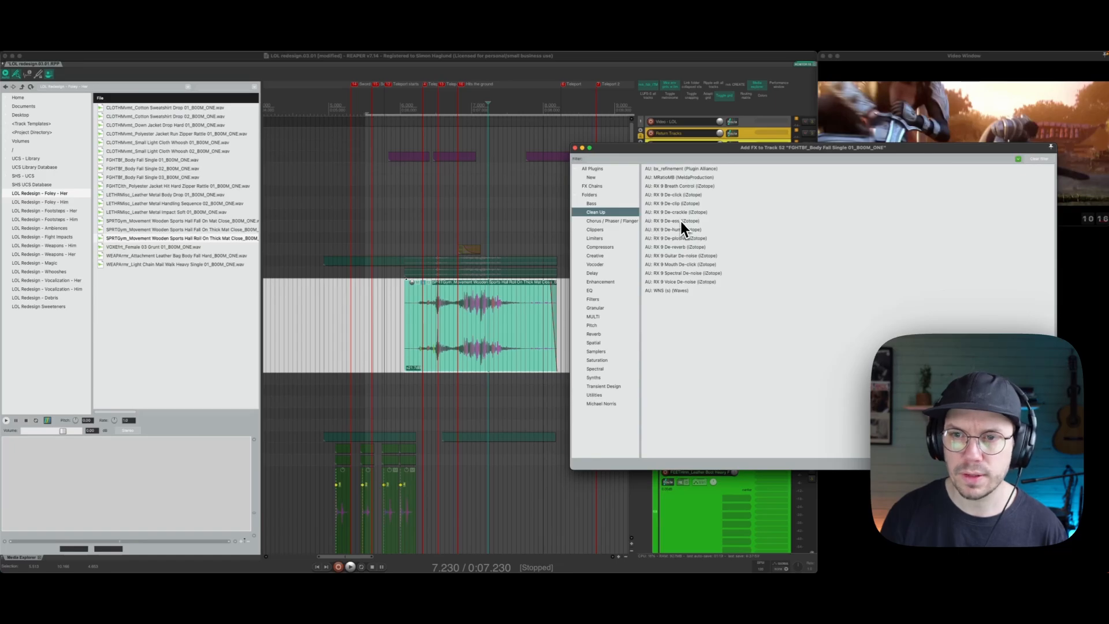
pyautogui.moveTo(679, 246); pyautogui.dragTo(521, 324)
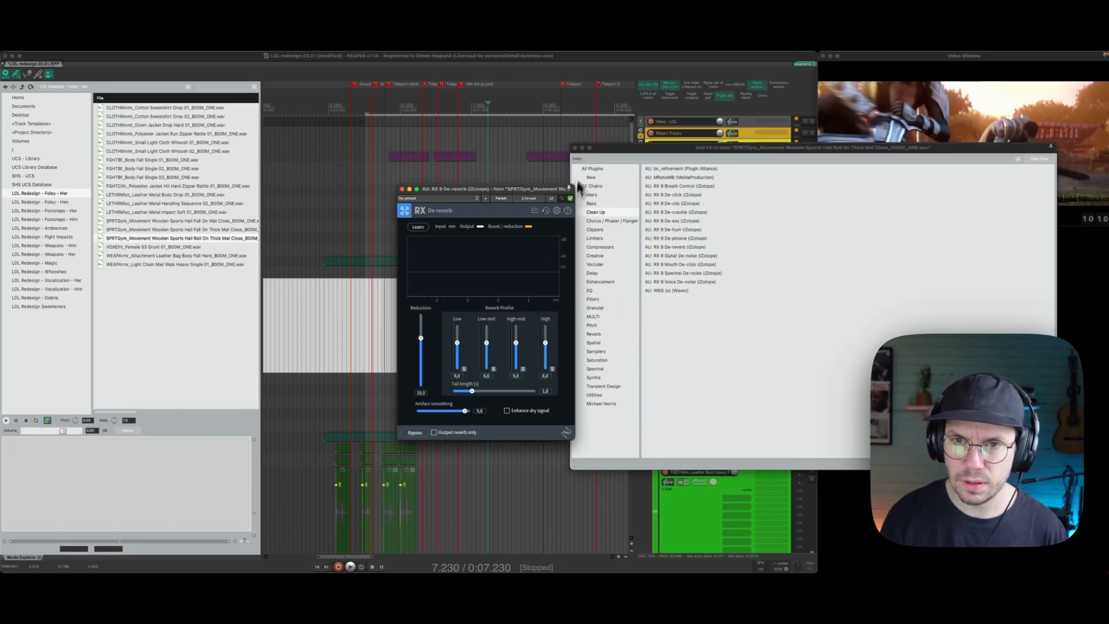
pyautogui.click(576, 149)
pyautogui.moveTo(521, 190); pyautogui.dragTo(727, 141)
# Listen to the roll item with de-reverb applied and switch the item to mono.
pyautogui.click(497, 351)
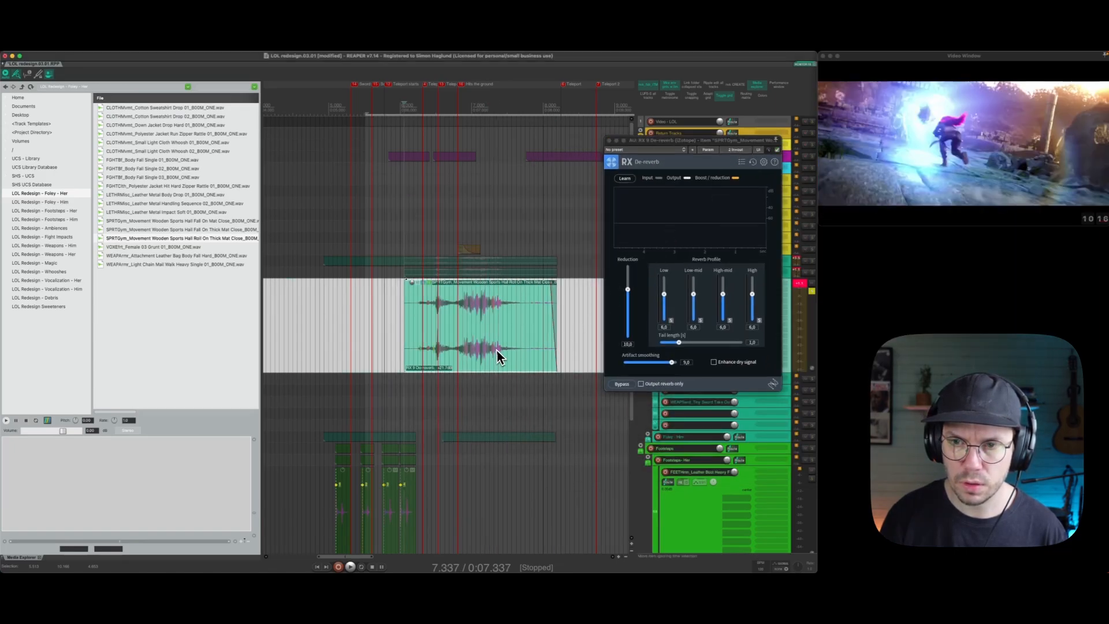
pyautogui.press('space')
pyautogui.press('space')
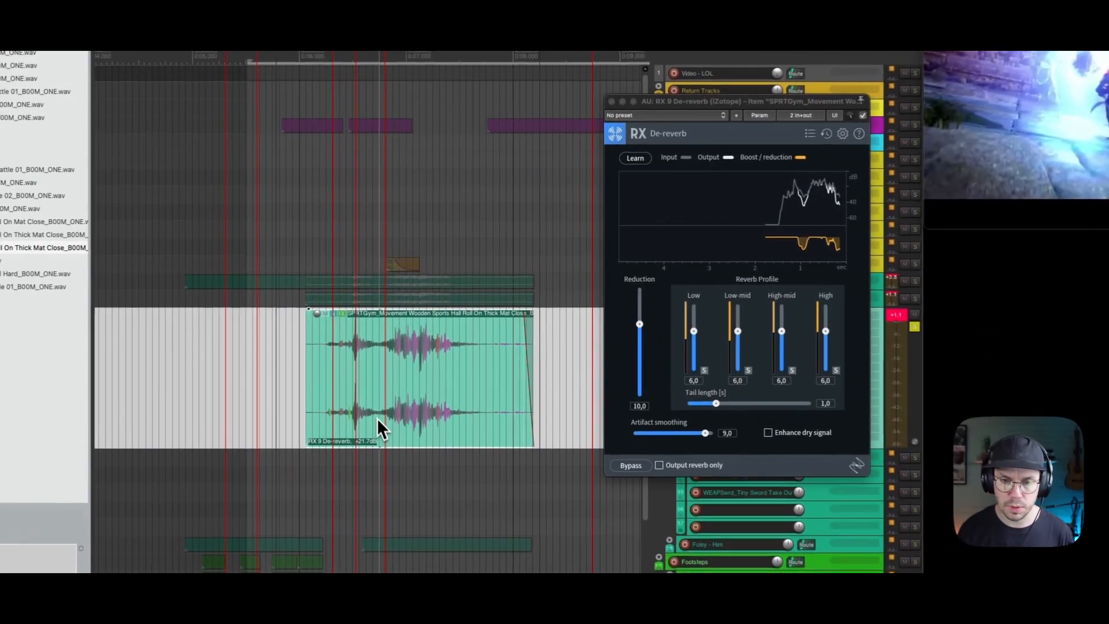
pyautogui.click(452, 357)
pyautogui.press('m')
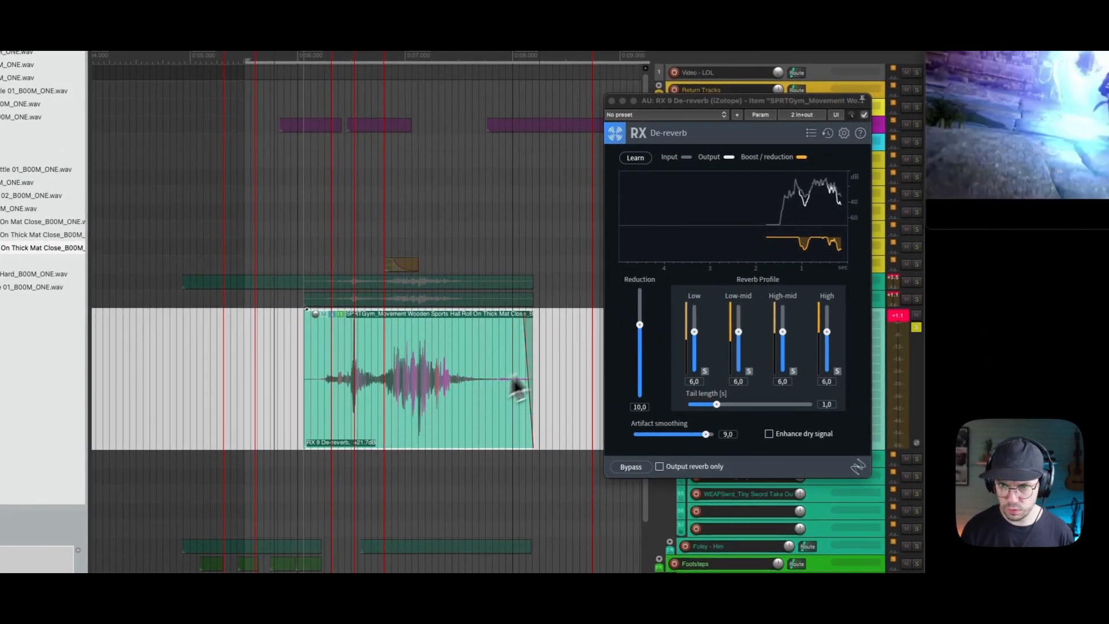
# Set the De-reverb reduction to 20.0 and enable Enhance dry signal while auditioning the roll item.
pyautogui.moveTo(639, 314); pyautogui.dragTo(644, 228)
pyautogui.click(394, 415)
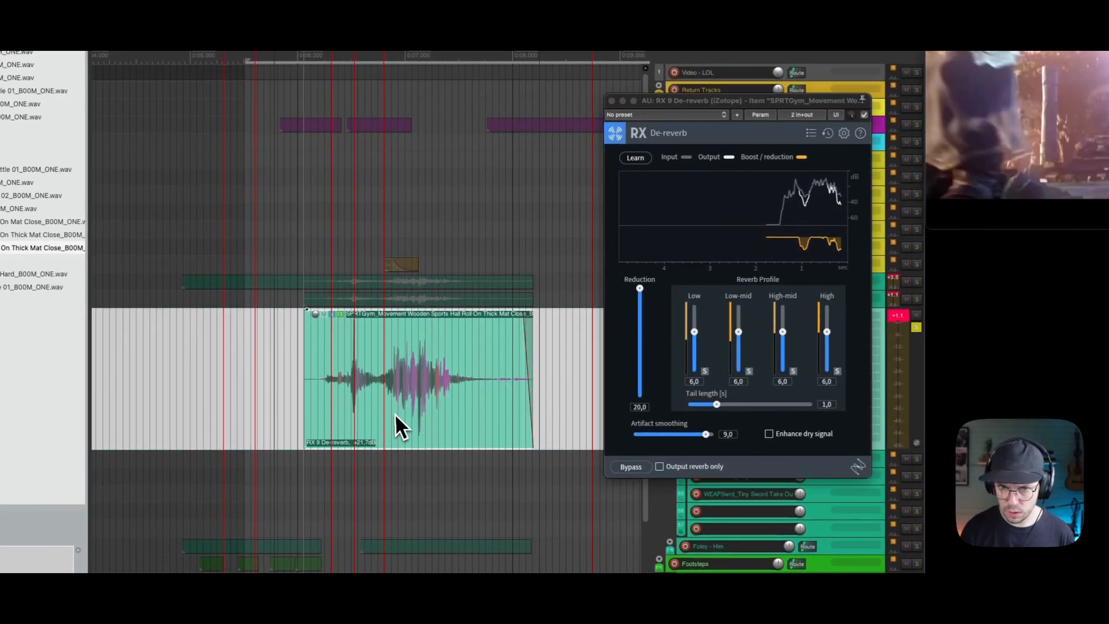
pyautogui.press('space')
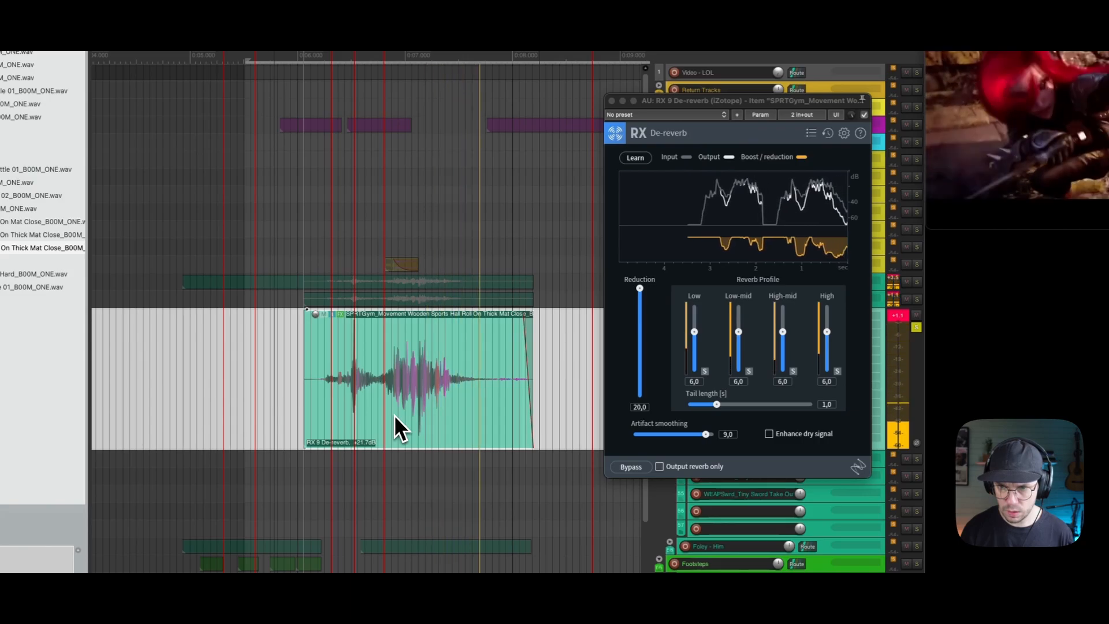
pyautogui.click(769, 434)
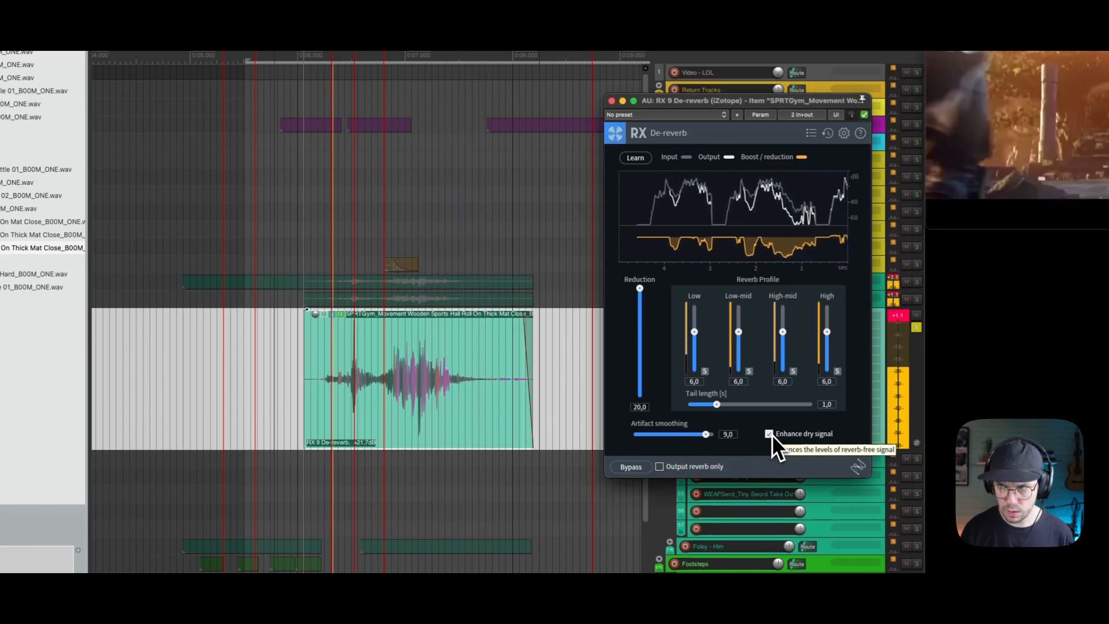
pyautogui.click(485, 408)
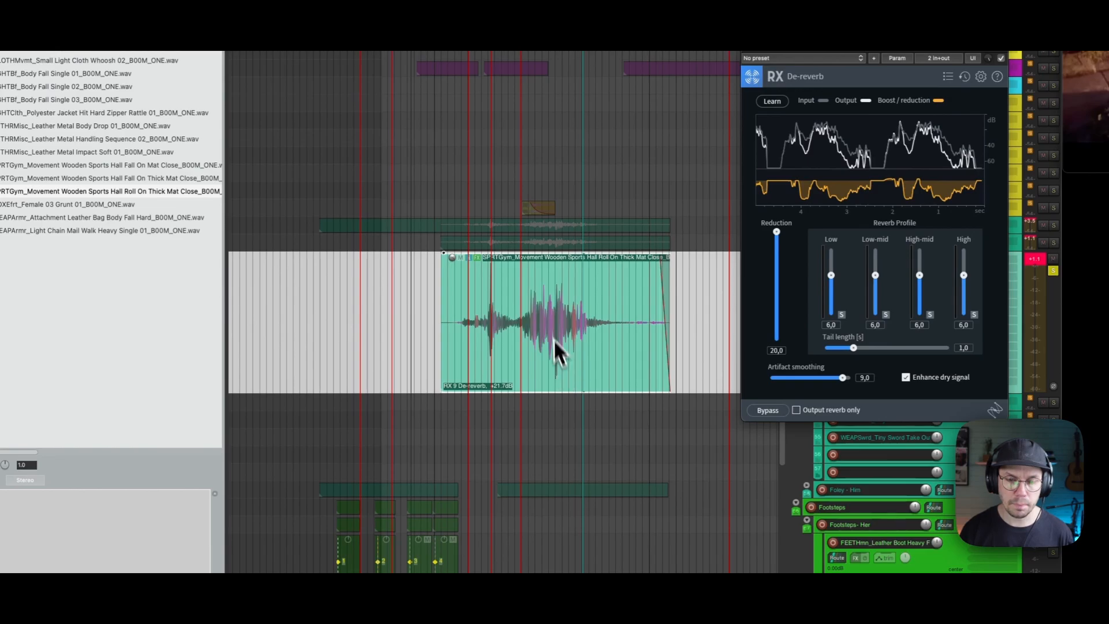
# Render the De-reverb effect into the roll item, close the plugin window, and play the rendered result.
pyautogui.press('super+shift+f')
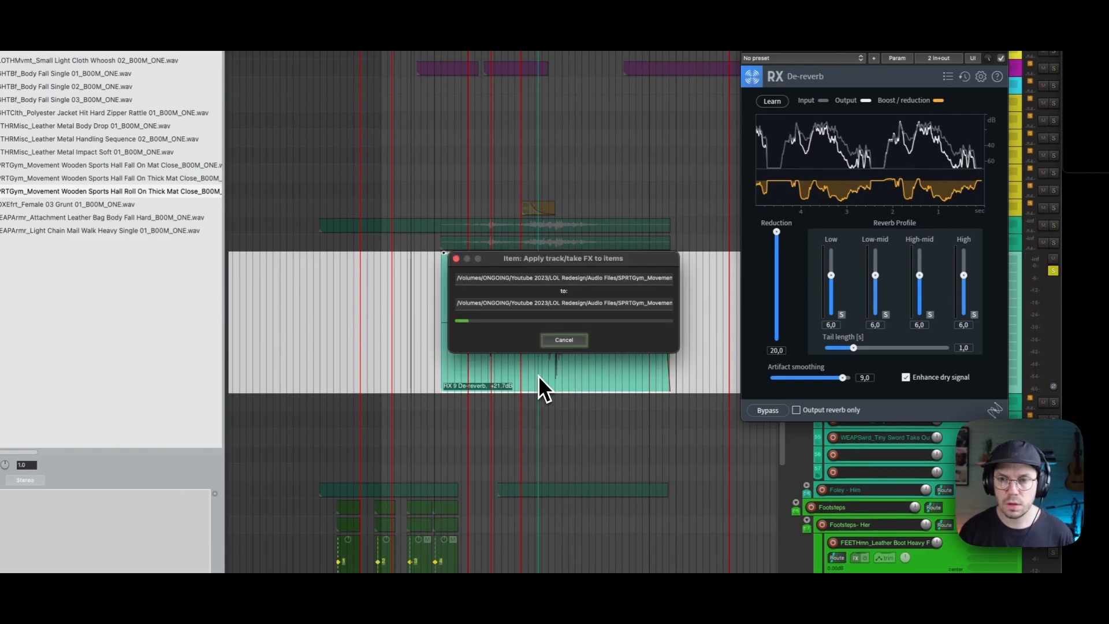
pyautogui.moveTo(535, 285); pyautogui.dragTo(492, 317)
pyautogui.doubleClick(453, 259)
pyautogui.click(482, 315)
pyautogui.click(416, 326)
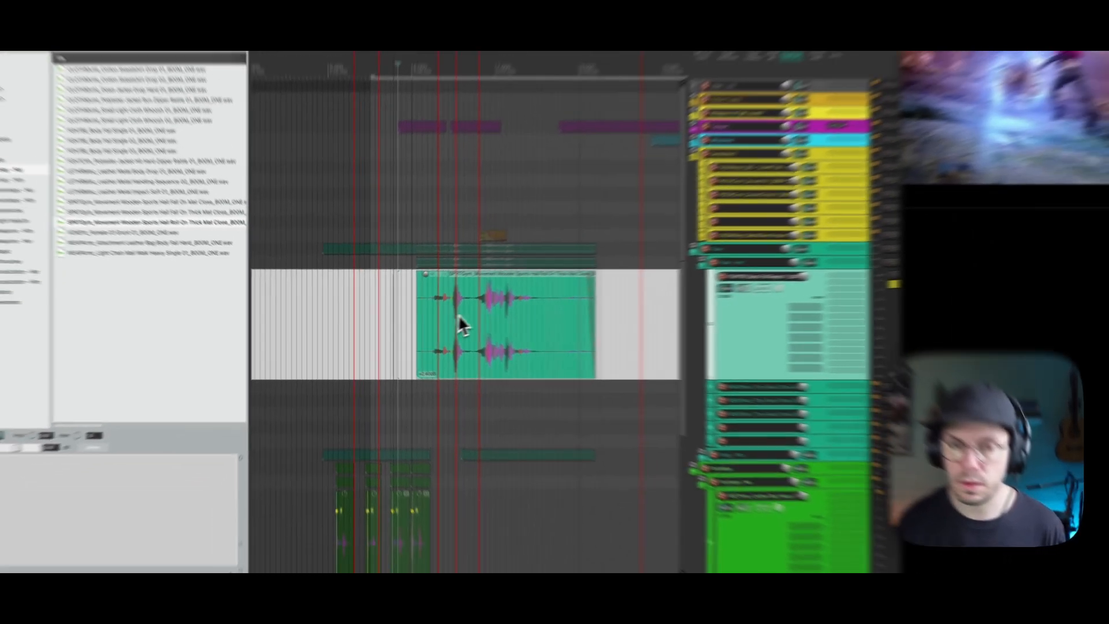
pyautogui.press('space')
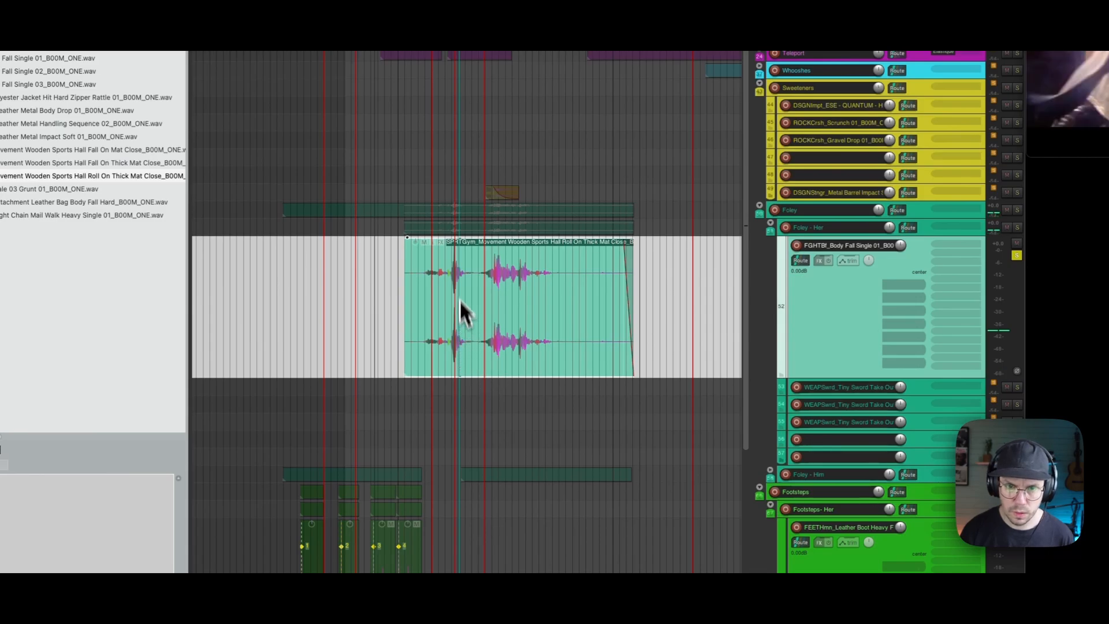
# Move the rendered roll item earlier and trim its start to just before the second burst of sound.
pyautogui.moveTo(407, 333); pyautogui.dragTo(375, 335)
pyautogui.moveTo(457, 329); pyautogui.dragTo(454, 329)
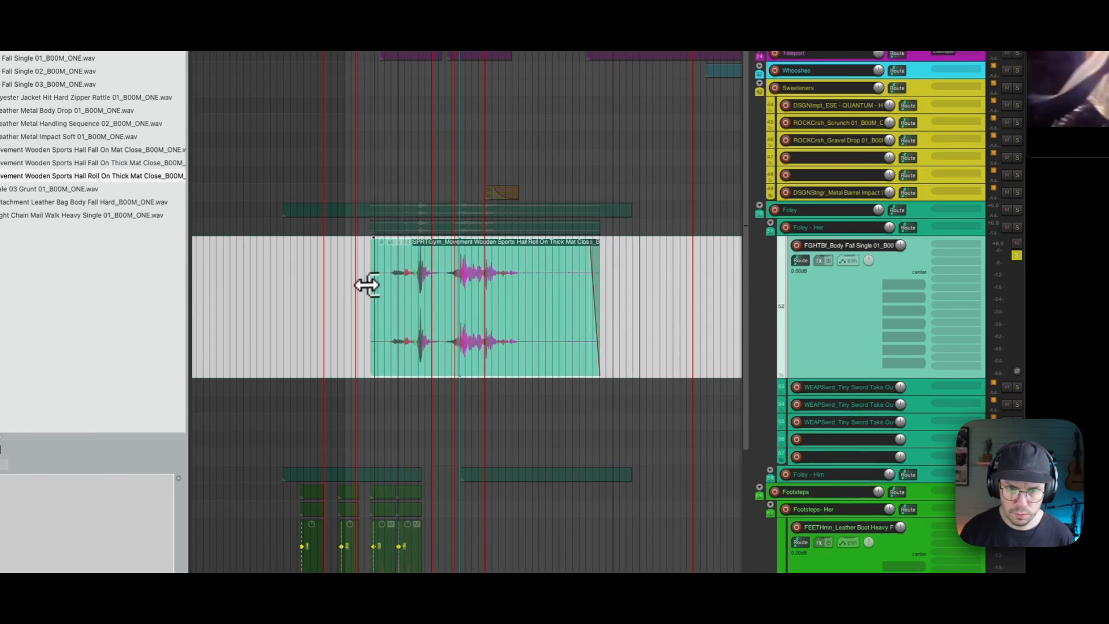
pyautogui.moveTo(367, 284); pyautogui.dragTo(444, 282)
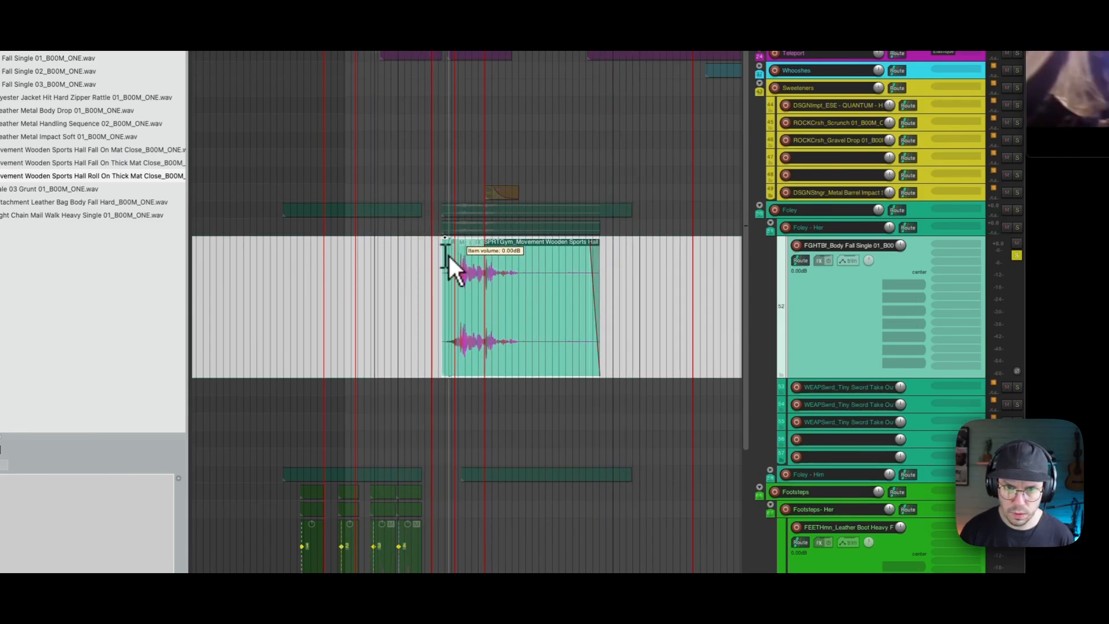
pyautogui.click(448, 256)
# Try lining up the trimmed item's peak with the Teleport and Teleport p2 markers, checking the timing in playback.
pyautogui.moveTo(511, 359); pyautogui.dragTo(501, 355)
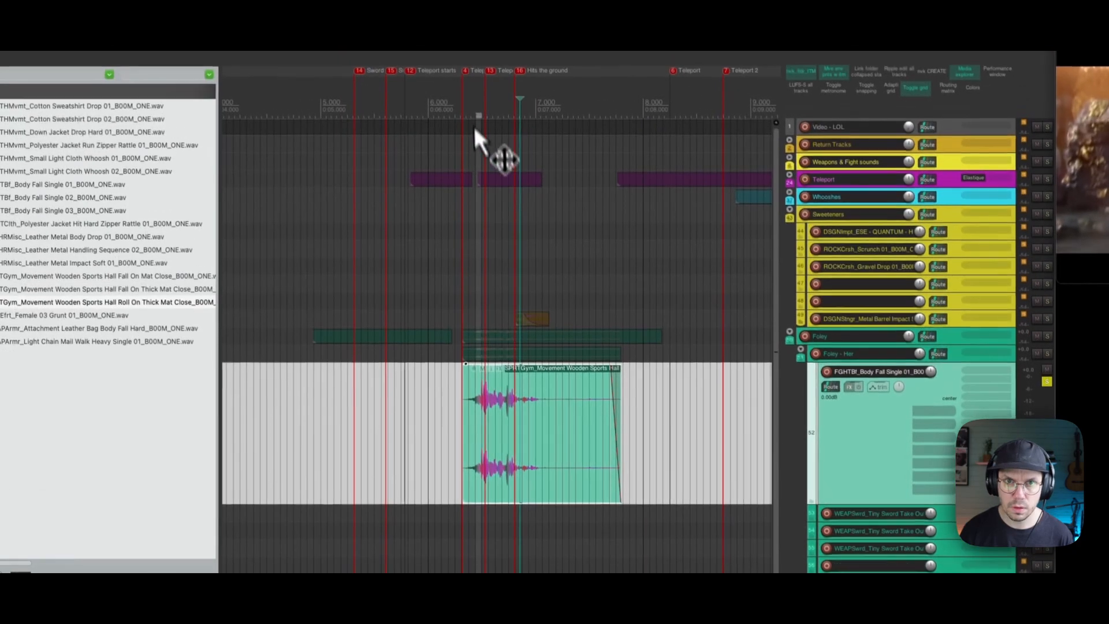
pyautogui.moveTo(450, 99); pyautogui.dragTo(456, 110)
pyautogui.moveTo(556, 474)
pyautogui.mouseDown()
pyautogui.moveTo(522, 475)
pyautogui.moveTo(498, 449)
pyautogui.moveTo(513, 452)
pyautogui.mouseUp()
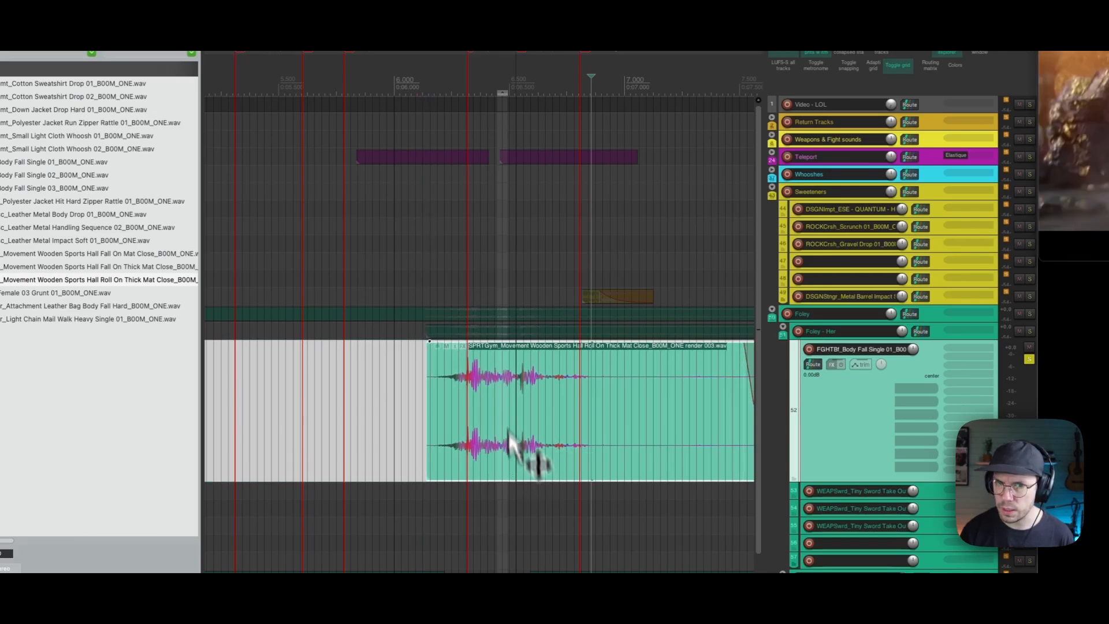
pyautogui.moveTo(510, 85); pyautogui.dragTo(514, 189)
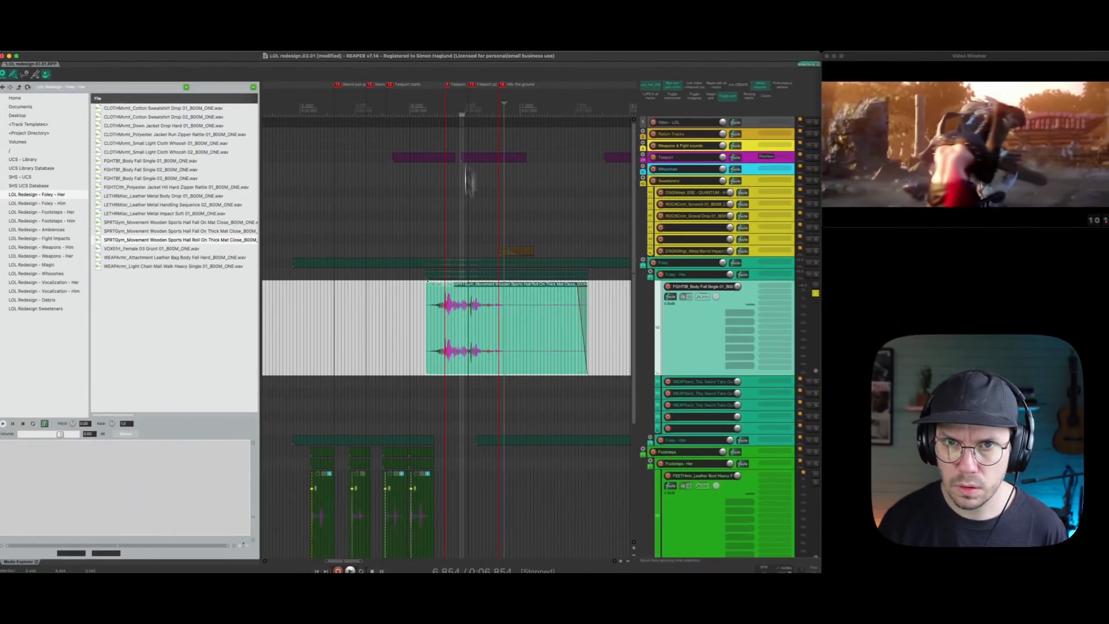
pyautogui.click(468, 353)
pyautogui.press('space')
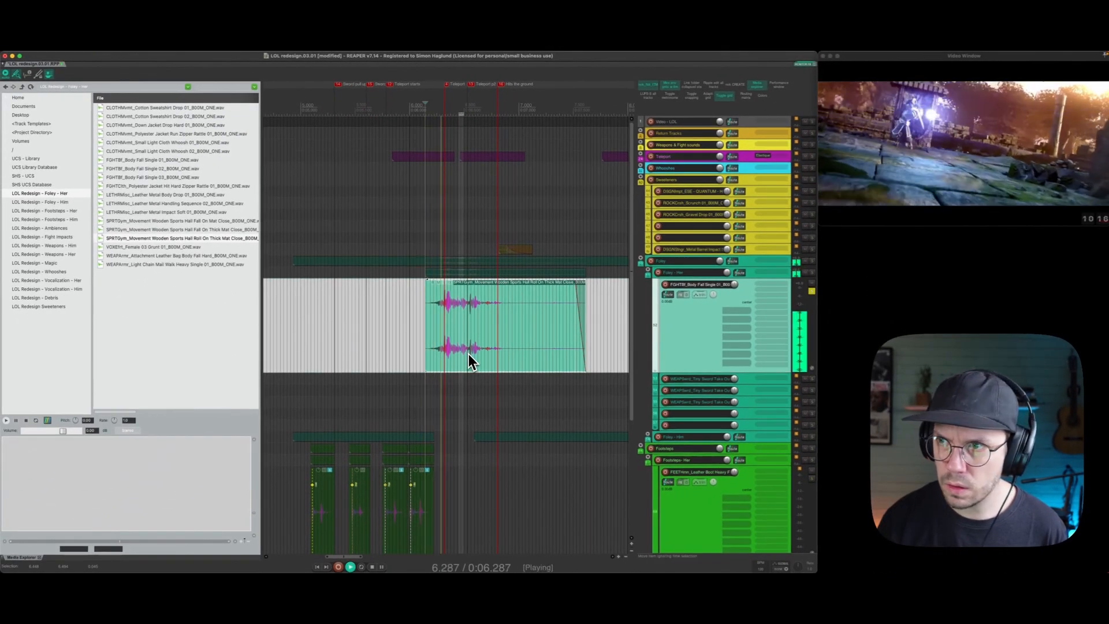
pyautogui.moveTo(469, 355); pyautogui.dragTo(495, 352)
pyautogui.press('space')
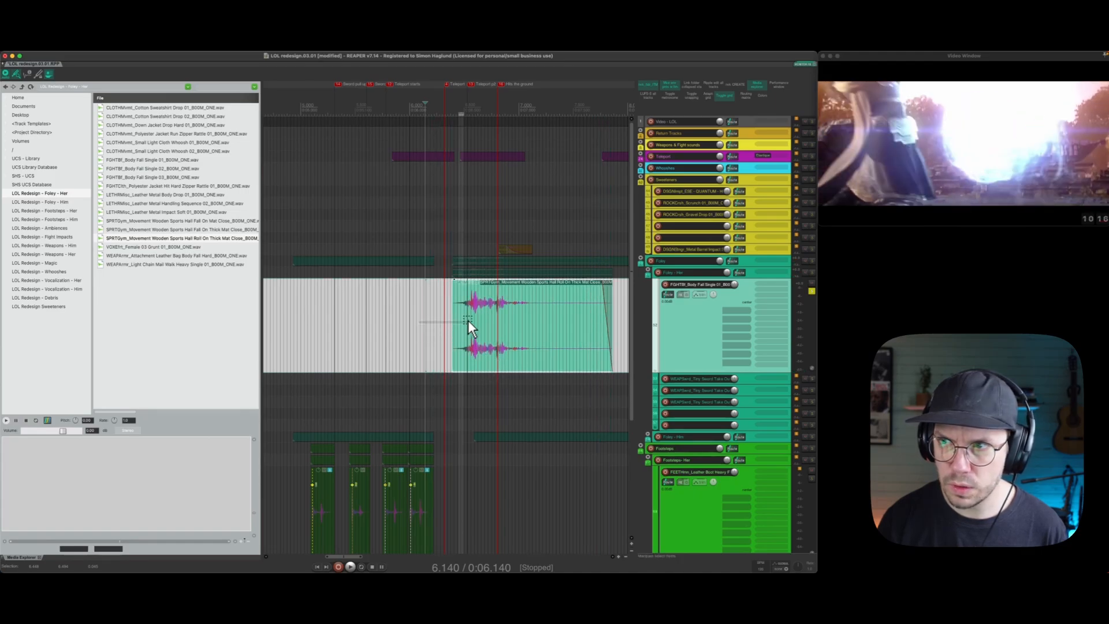
# Add a marker named Landing at 6.858 and align the roll item's peak with it.
pyautogui.click(504, 320)
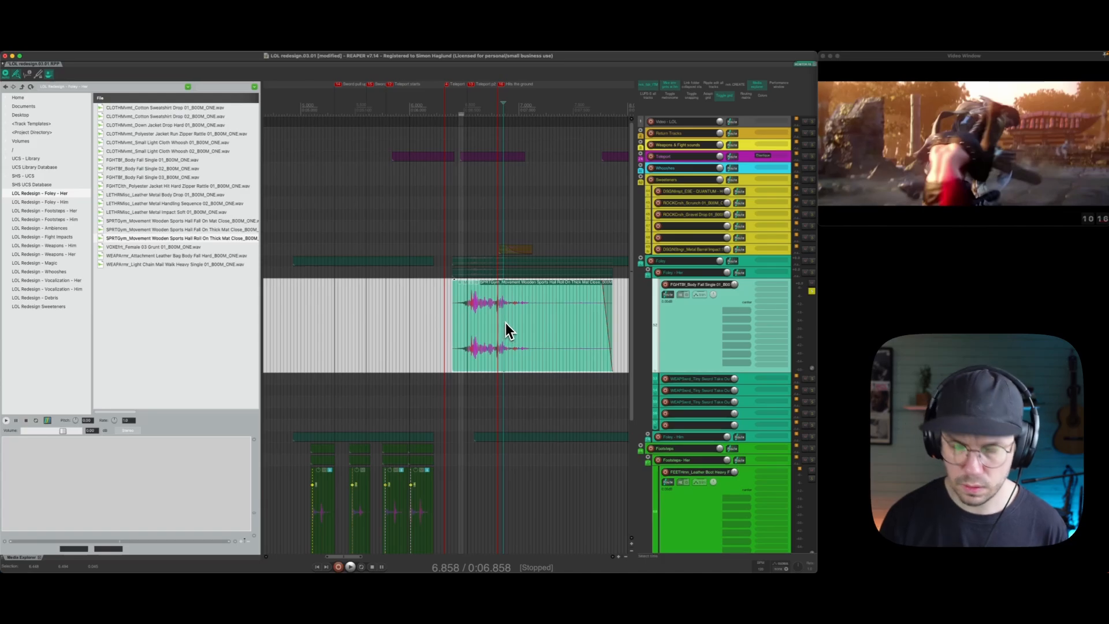
pyautogui.hotkey('shift', 'm')
pyautogui.write('Landin')
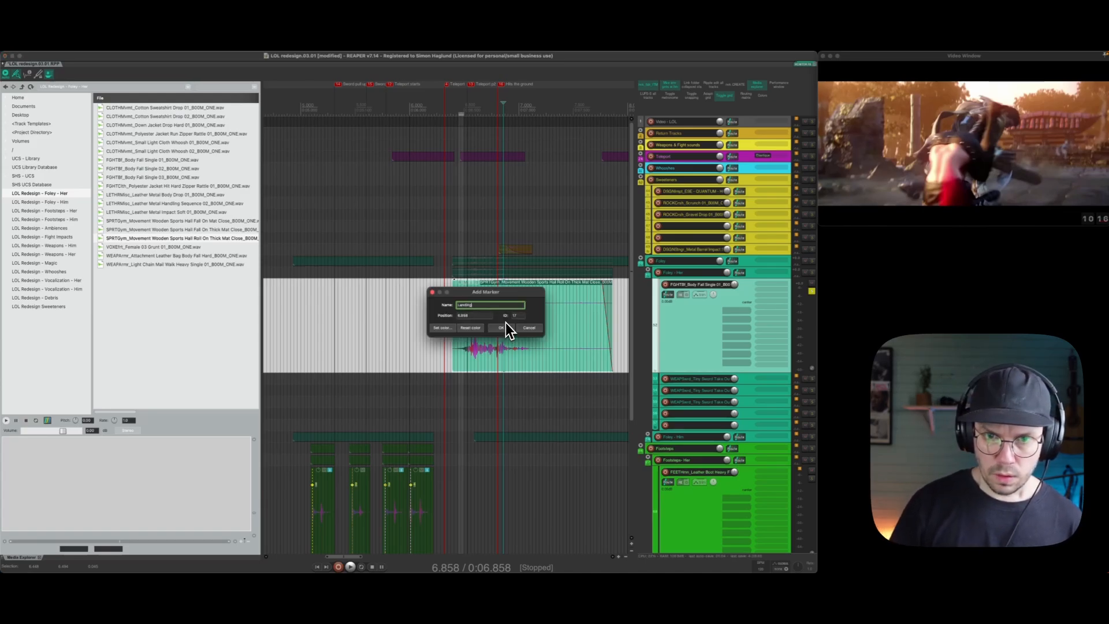
pyautogui.write('g')
pyautogui.press('Return')
pyautogui.moveTo(242, 491); pyautogui.dragTo(231, 496)
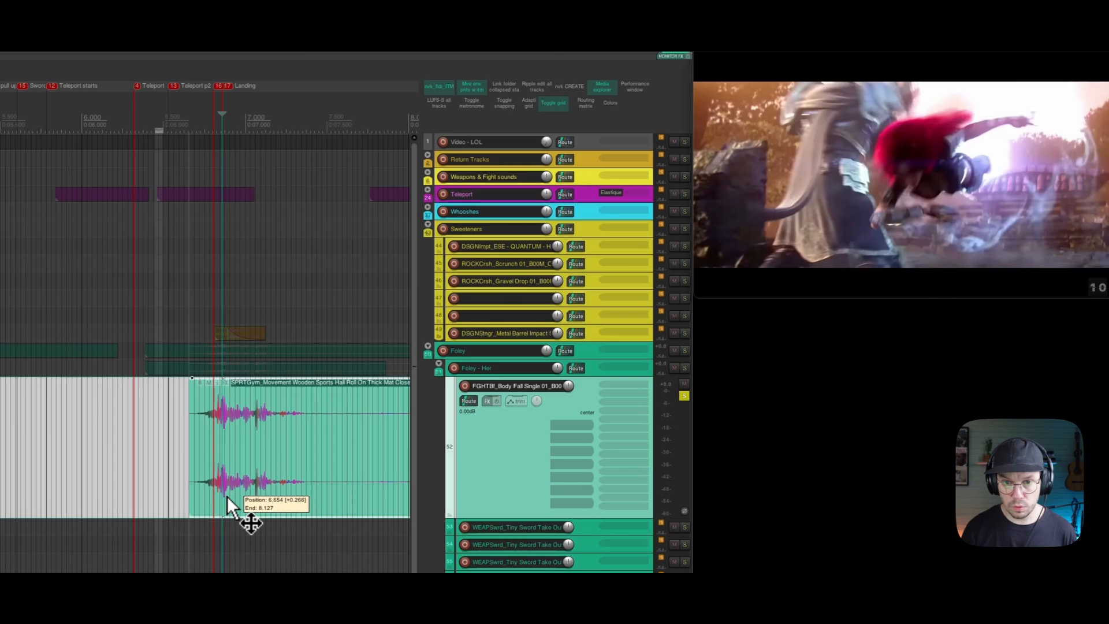
pyautogui.click(139, 497)
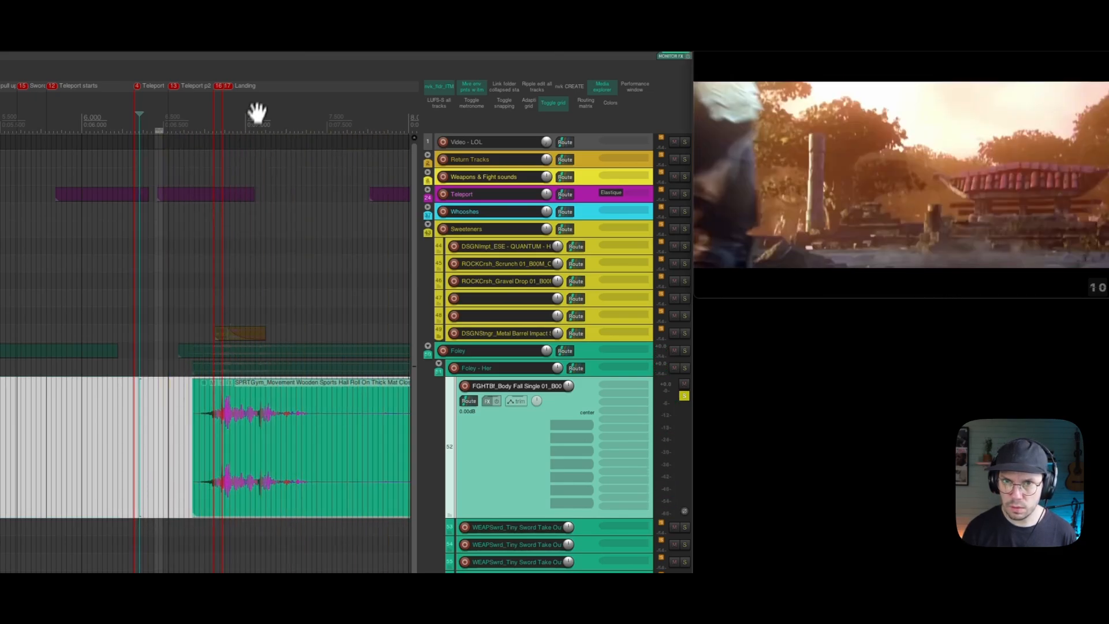
# Cut out the short section before the item's second hit and overlap the remaining pieces with a short crossfade.
pyautogui.scroll(5, 260, 240)
pyautogui.press('s')
pyautogui.press('s')
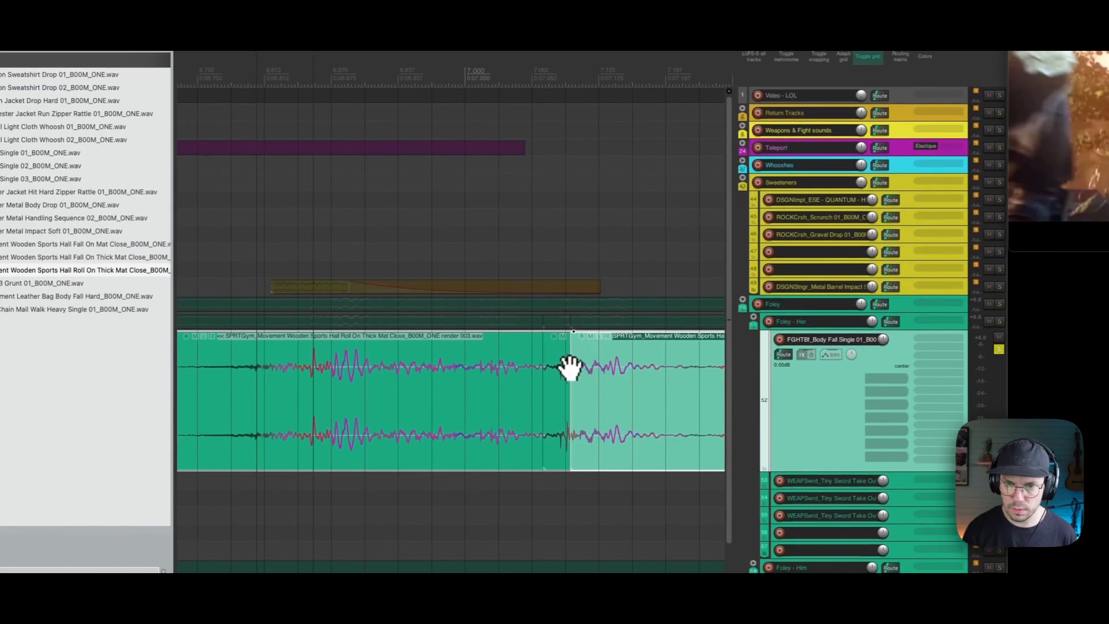
pyautogui.press('Delete')
pyautogui.click(251, 446)
pyautogui.moveTo(288, 488); pyautogui.dragTo(266, 488)
pyautogui.moveTo(580, 441); pyautogui.dragTo(557, 440)
pyautogui.click(449, 456)
pyautogui.hotkey('ctrl', 'Left')
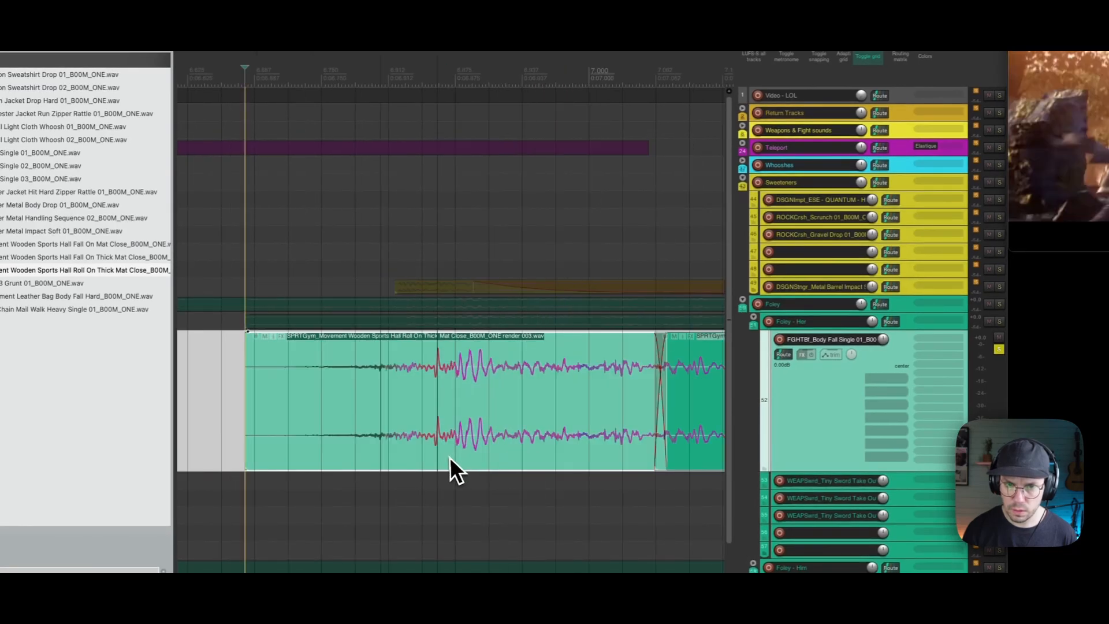
pyautogui.press('space')
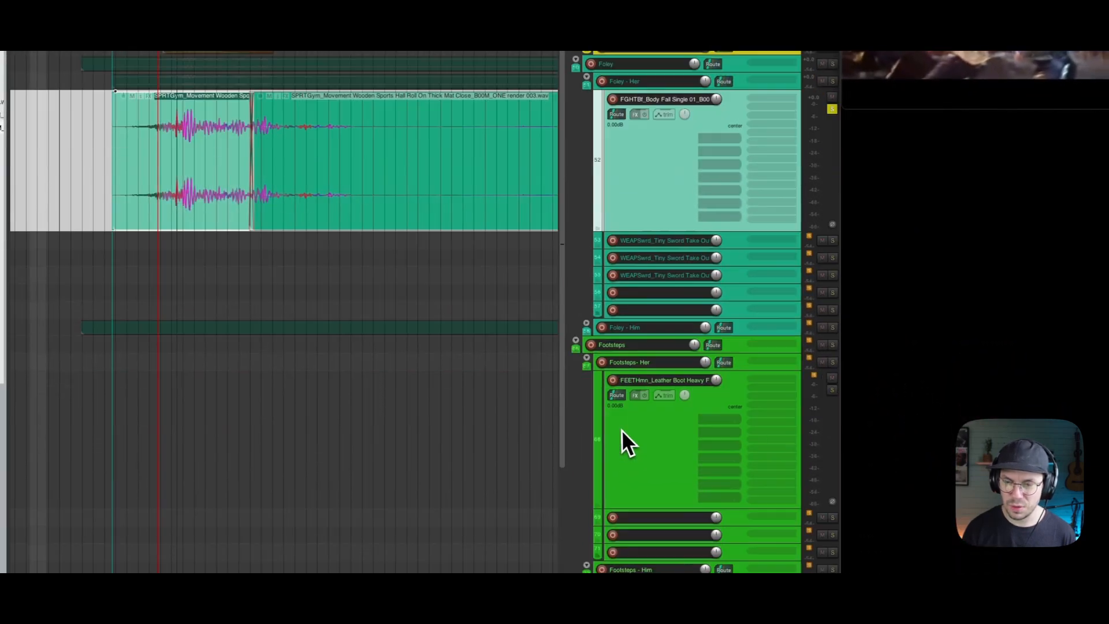
# Delete the silent tail of the second roll piece, fade out its end, and check the edit in playback.
pyautogui.click(637, 437)
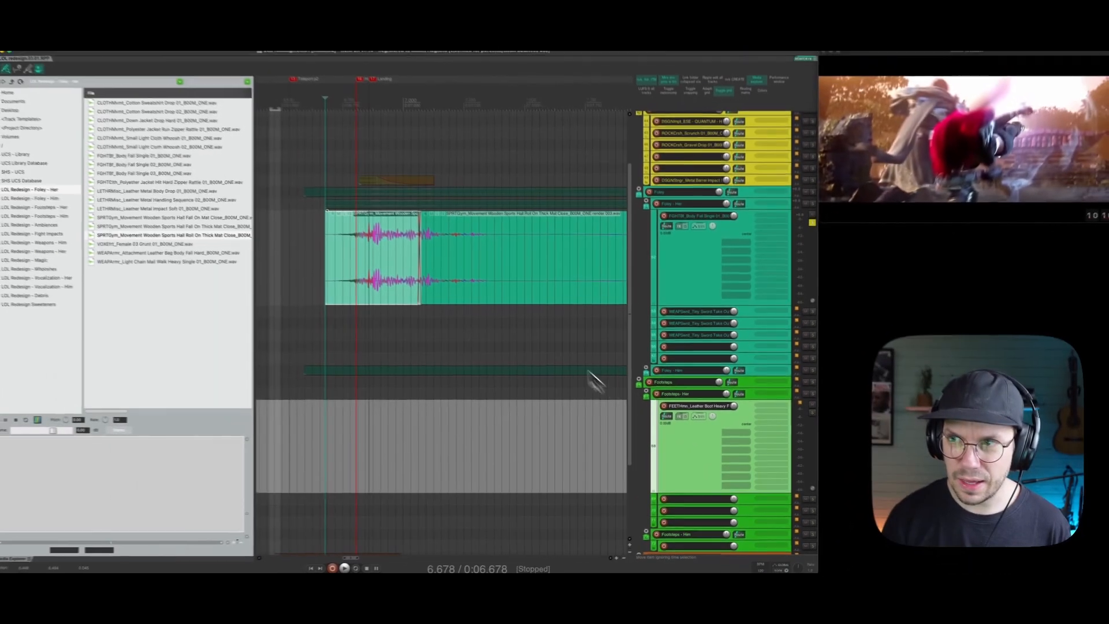
pyautogui.moveTo(487, 161); pyautogui.dragTo(454, 63)
pyautogui.press('s')
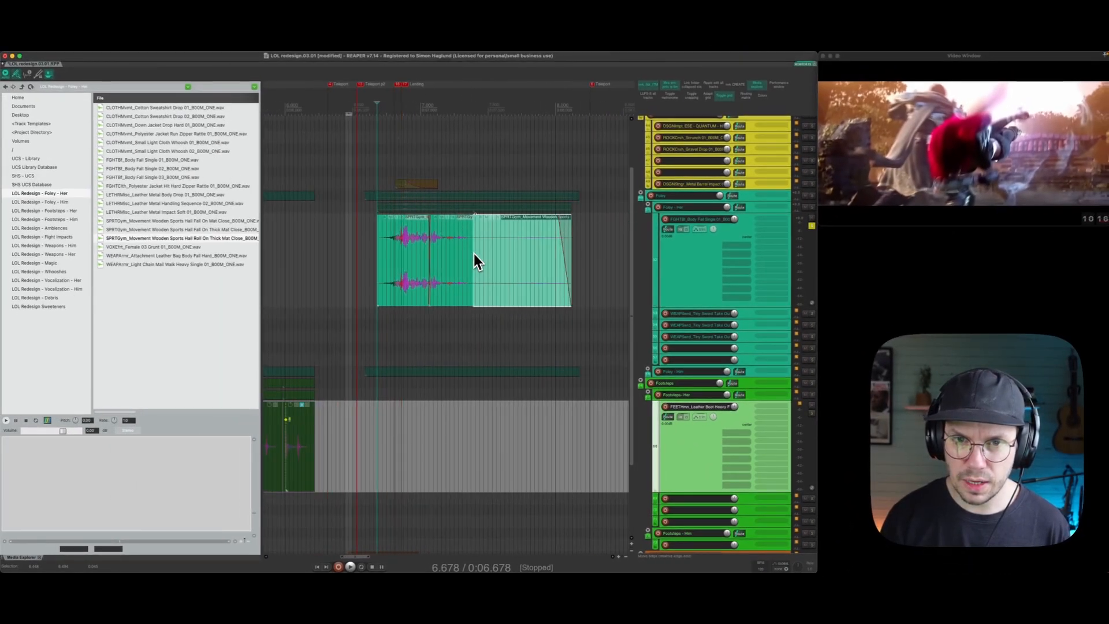
pyautogui.press('Delete')
pyautogui.moveTo(471, 219); pyautogui.dragTo(448, 218)
pyautogui.click(364, 237)
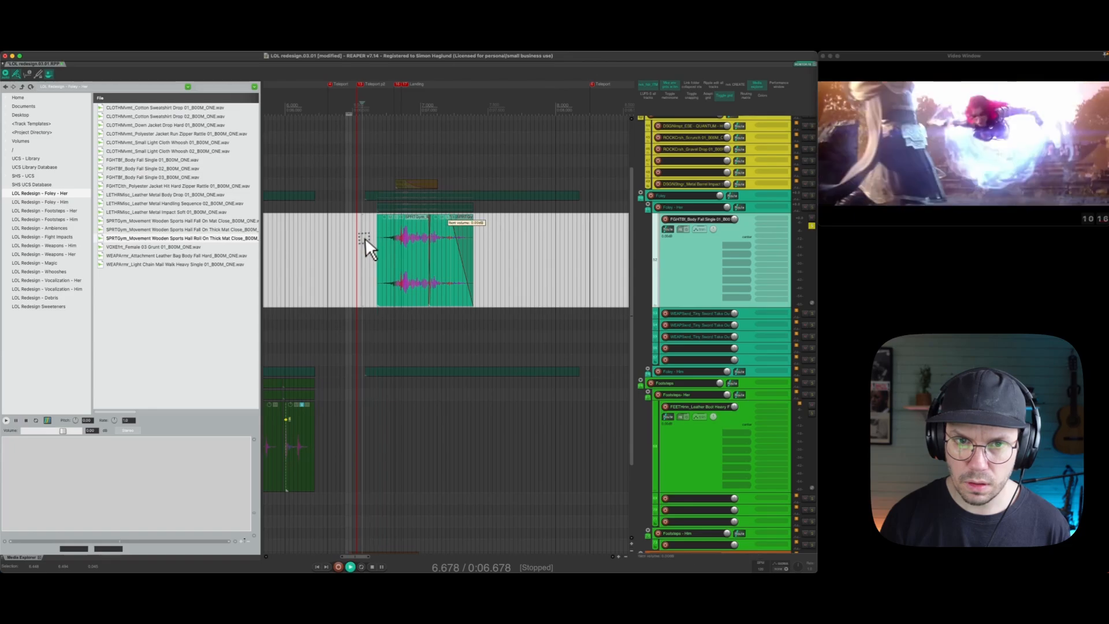
pyautogui.press('space')
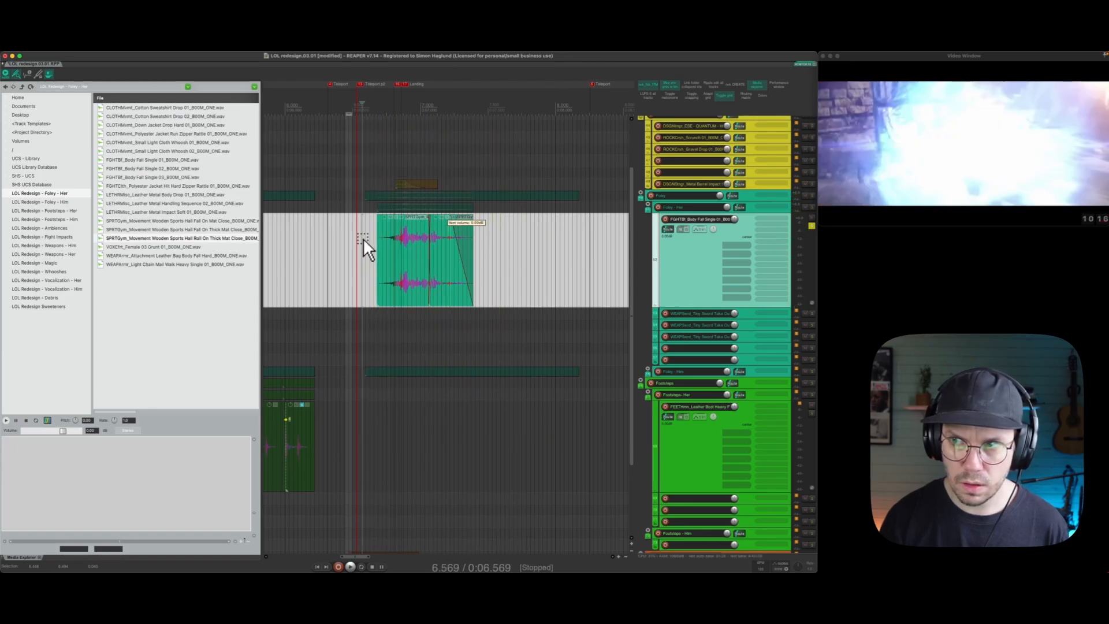
pyautogui.press('space')
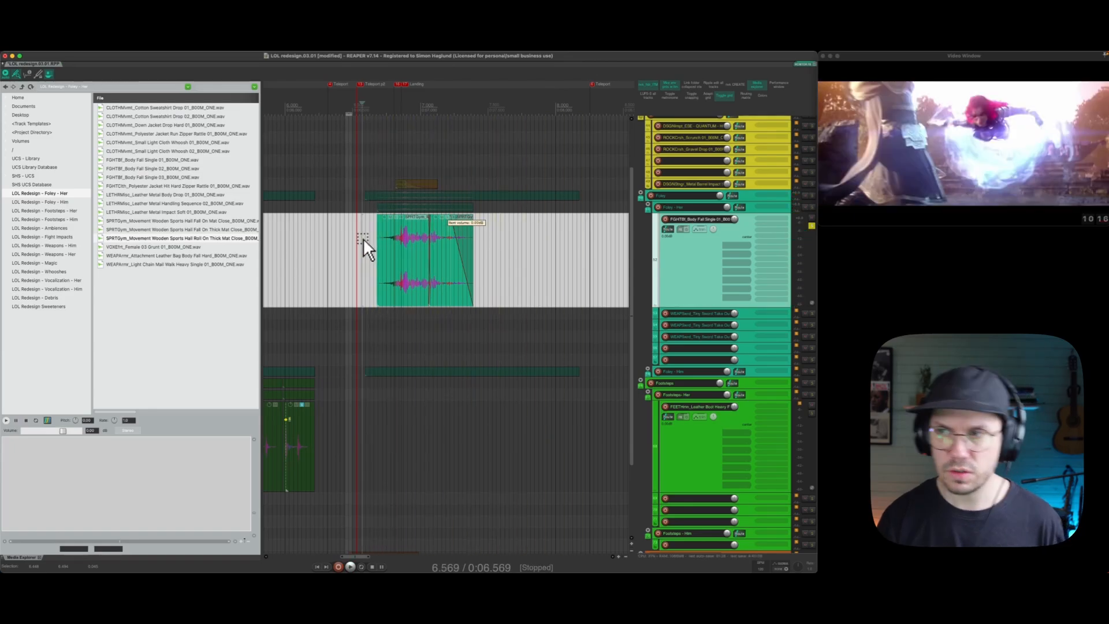
# Audition the Wooden Sports Hall Fall On Thick Mat Close and Fall On Mat Close recordings in the Foley - Her folder.
pyautogui.click(149, 231)
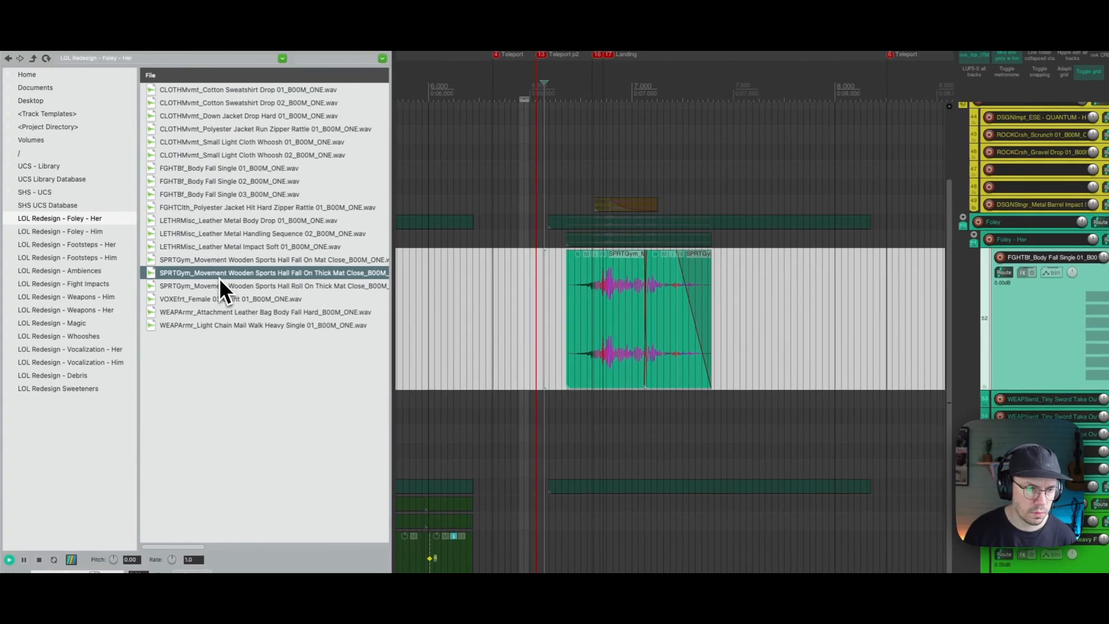
pyautogui.click(223, 261)
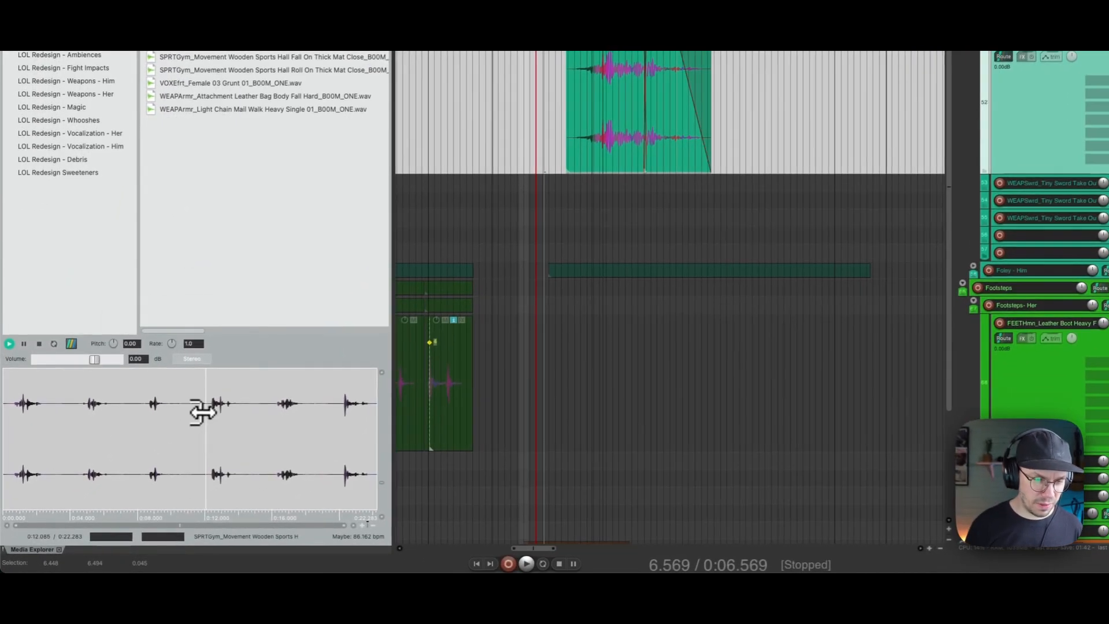
pyautogui.click(136, 463)
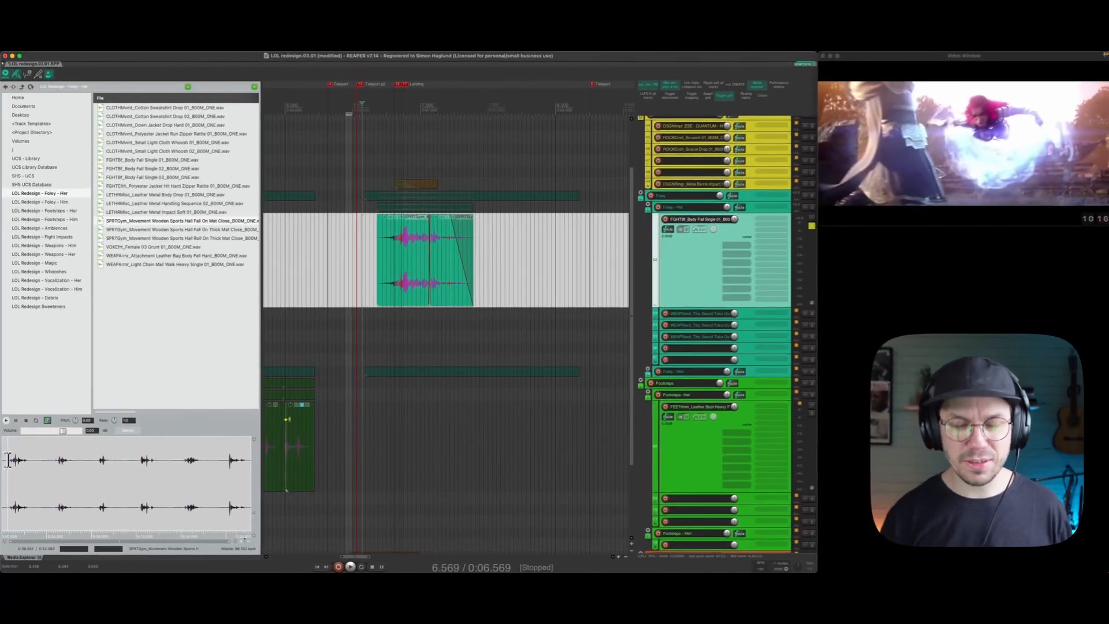
# Insert the first fall of the Wooden Sports Hall Fall On Mat Close recording on the track below the roll and cut off its start.
pyautogui.click(752, 318)
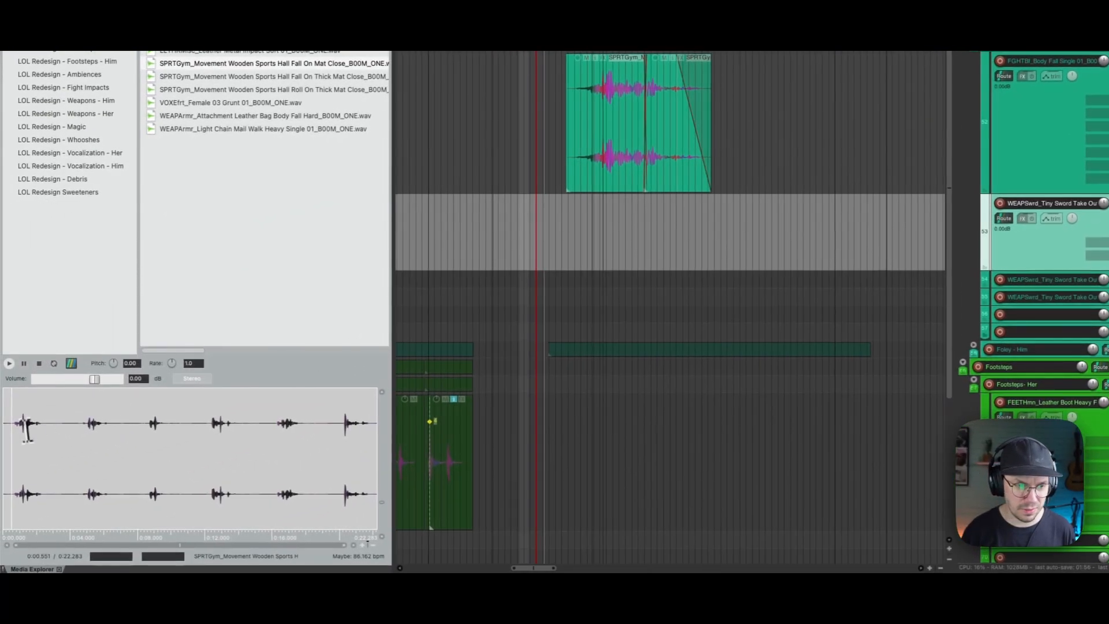
pyautogui.moveTo(70, 442); pyautogui.dragTo(587, 232)
pyautogui.moveTo(547, 437); pyautogui.dragTo(490, 439)
pyautogui.press('s')
pyautogui.click(386, 426)
pyautogui.press('Delete')
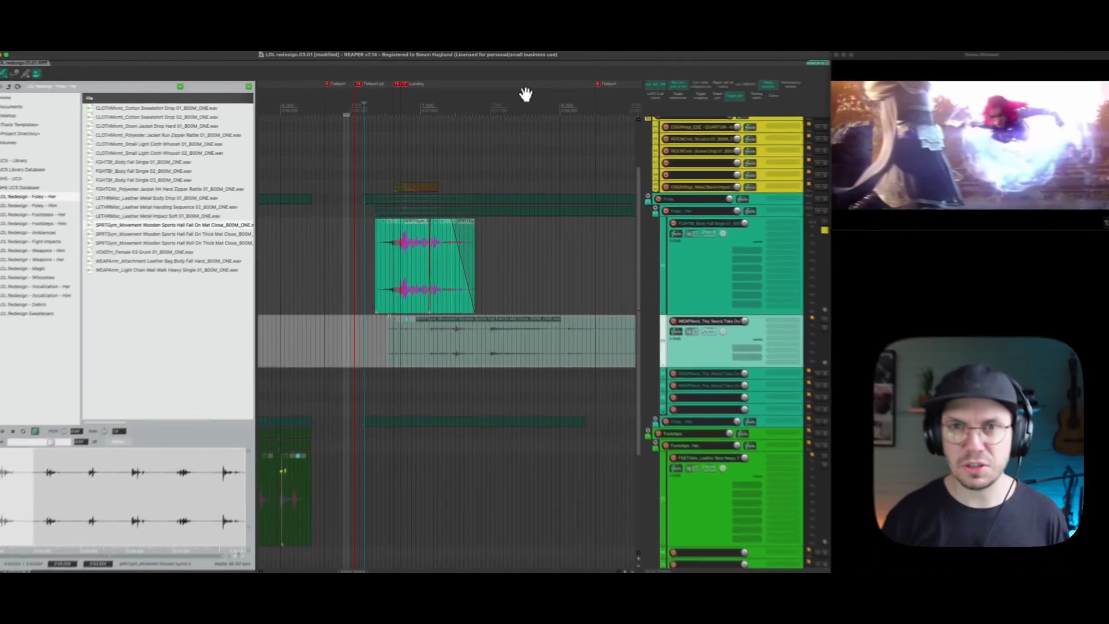
# Raise the mat fall item's volume to +13.2 dB and give it a short fade-in of about 0.015.
pyautogui.moveTo(620, 63); pyautogui.dragTo(547, 40)
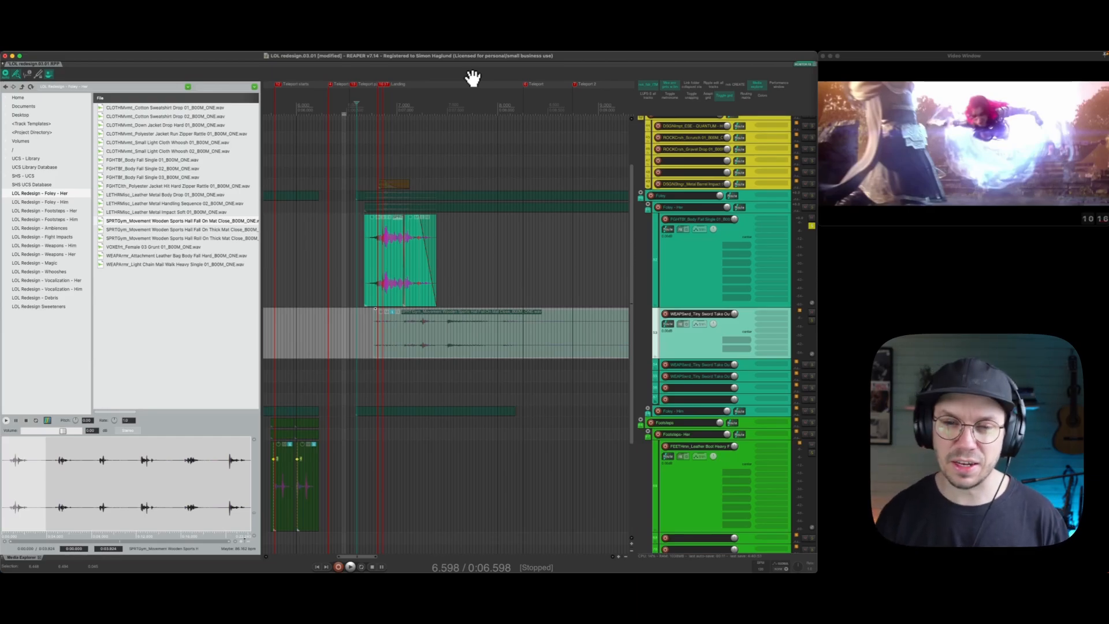
pyautogui.moveTo(469, 310)
pyautogui.mouseDown()
pyautogui.moveTo(473, 297)
pyautogui.moveTo(463, 294)
pyautogui.mouseUp()
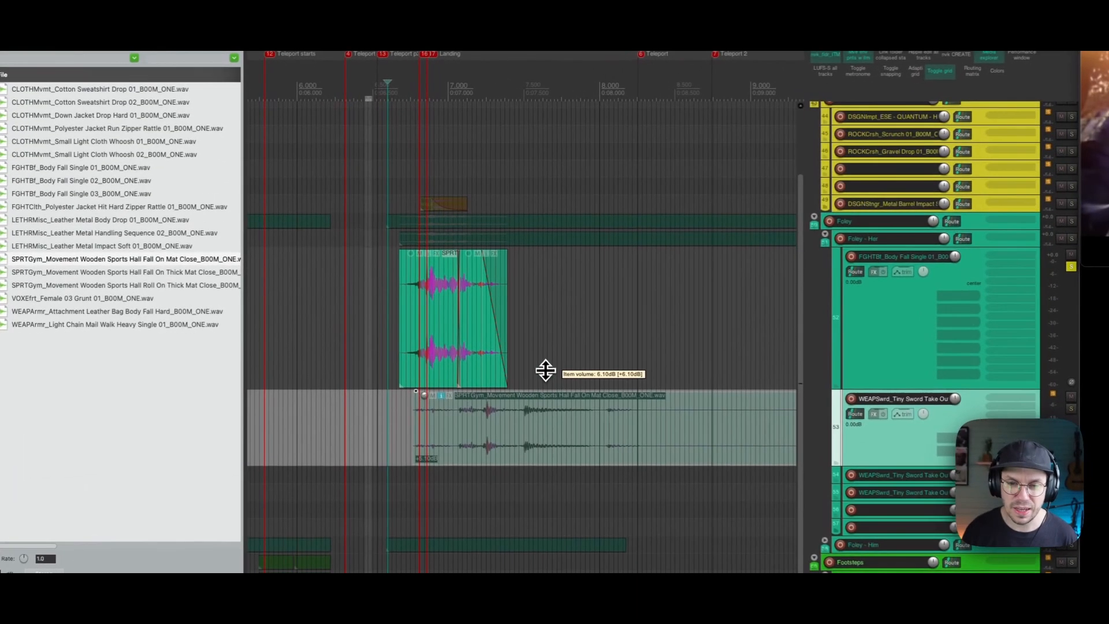
pyautogui.moveTo(546, 370); pyautogui.dragTo(542, 329)
pyautogui.click(521, 429)
pyautogui.moveTo(417, 398); pyautogui.dragTo(419, 398)
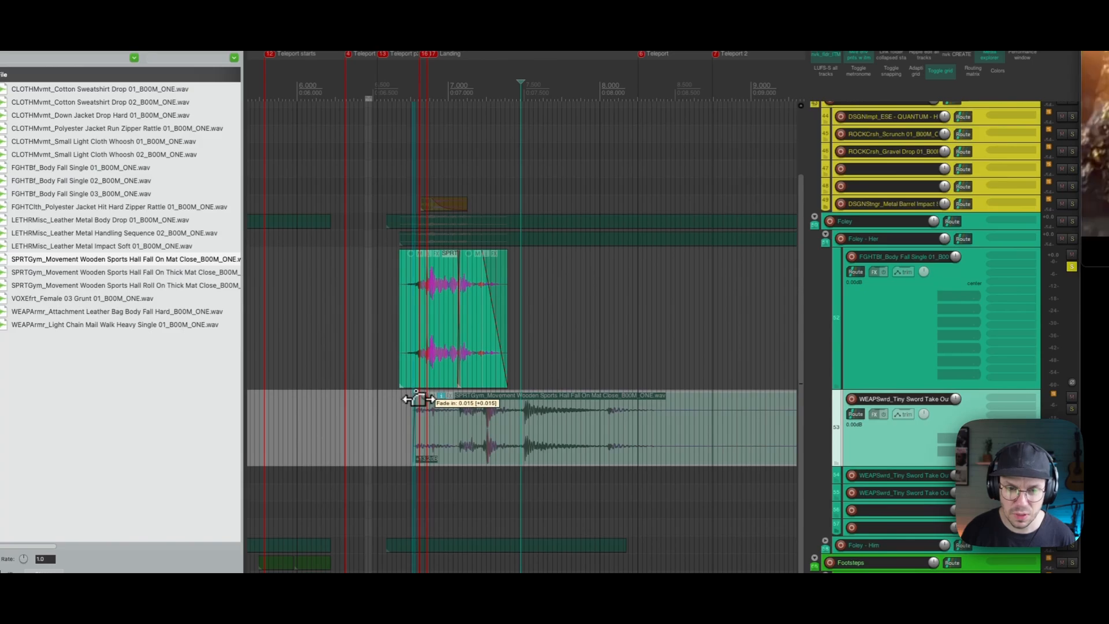
pyautogui.click(400, 417)
# Audition the mat fall on its own, trim and fade out its tail, and switch the item to mono.
pyautogui.click(525, 453)
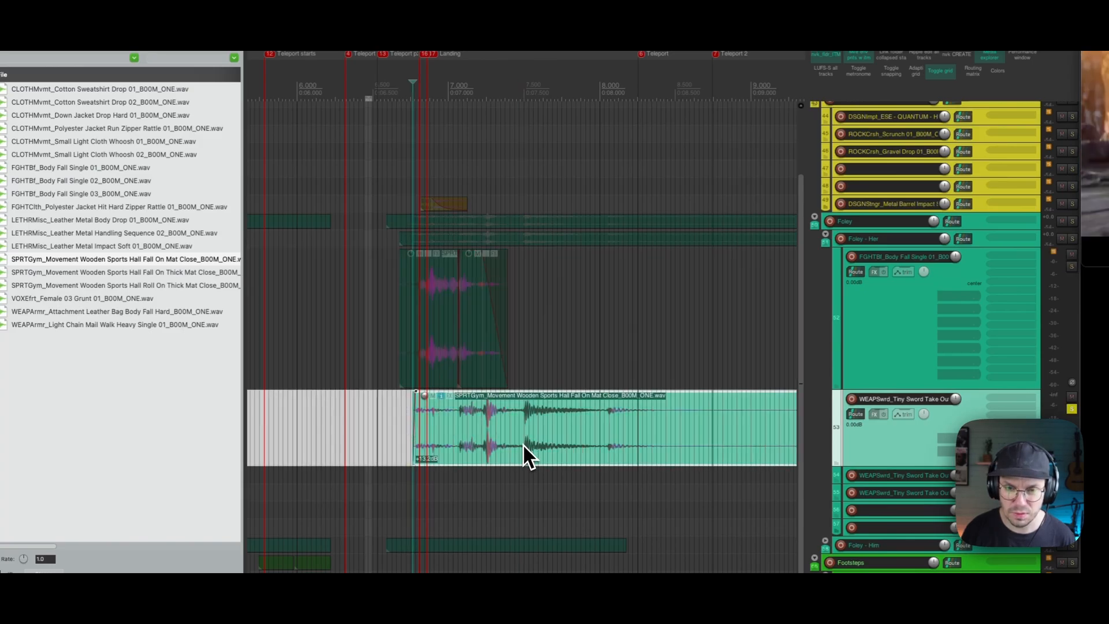
pyautogui.press('space')
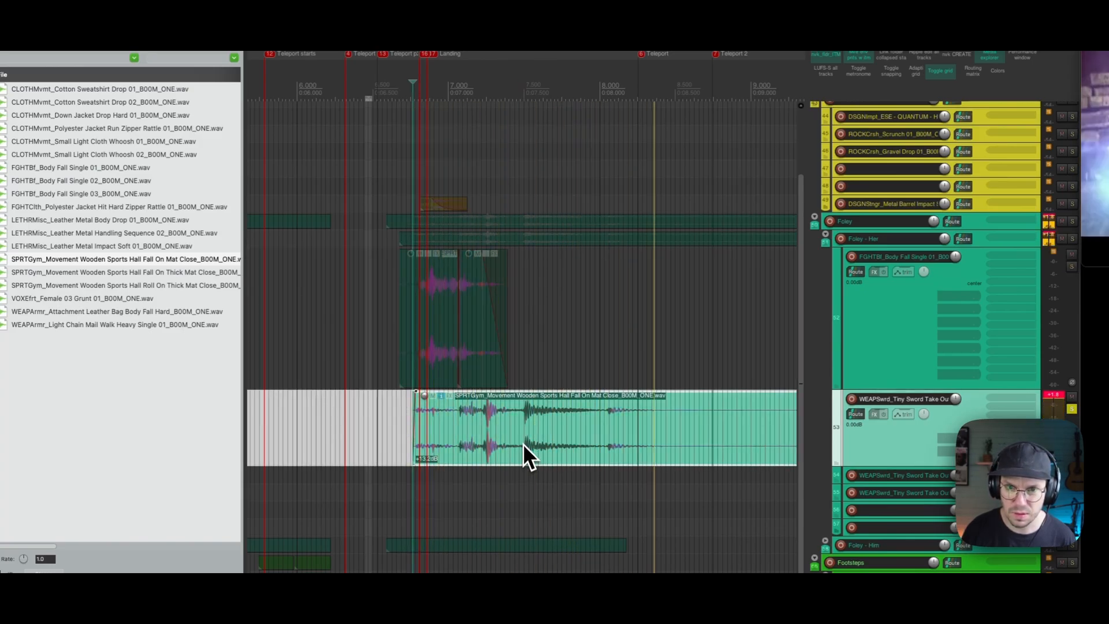
pyautogui.press('space')
pyautogui.moveTo(520, 99); pyautogui.dragTo(449, 68)
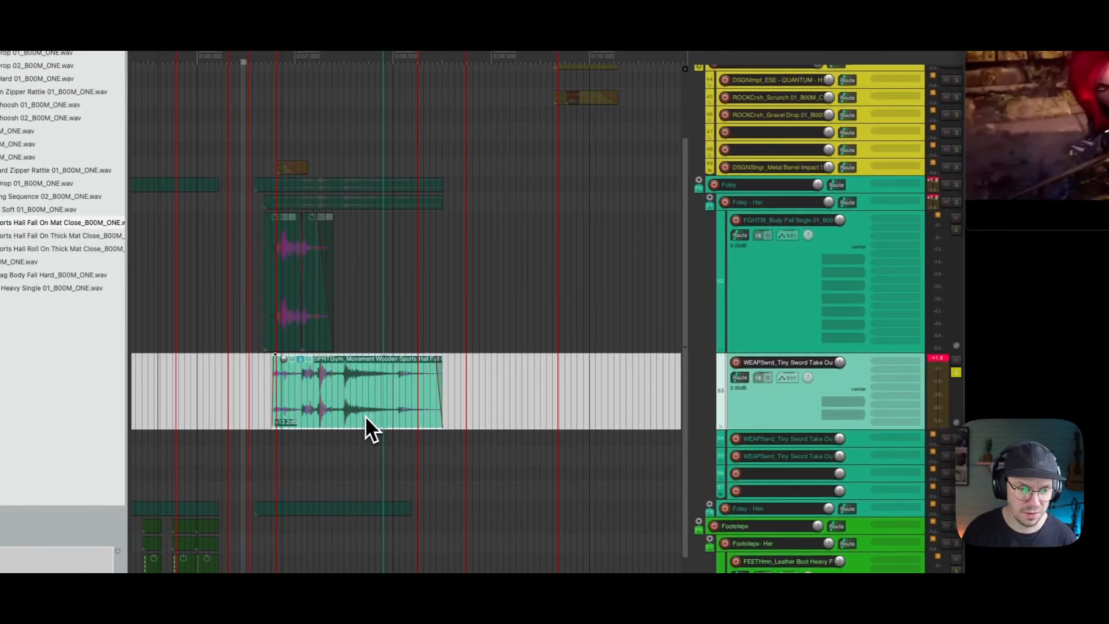
pyautogui.press('m')
pyautogui.click(348, 419)
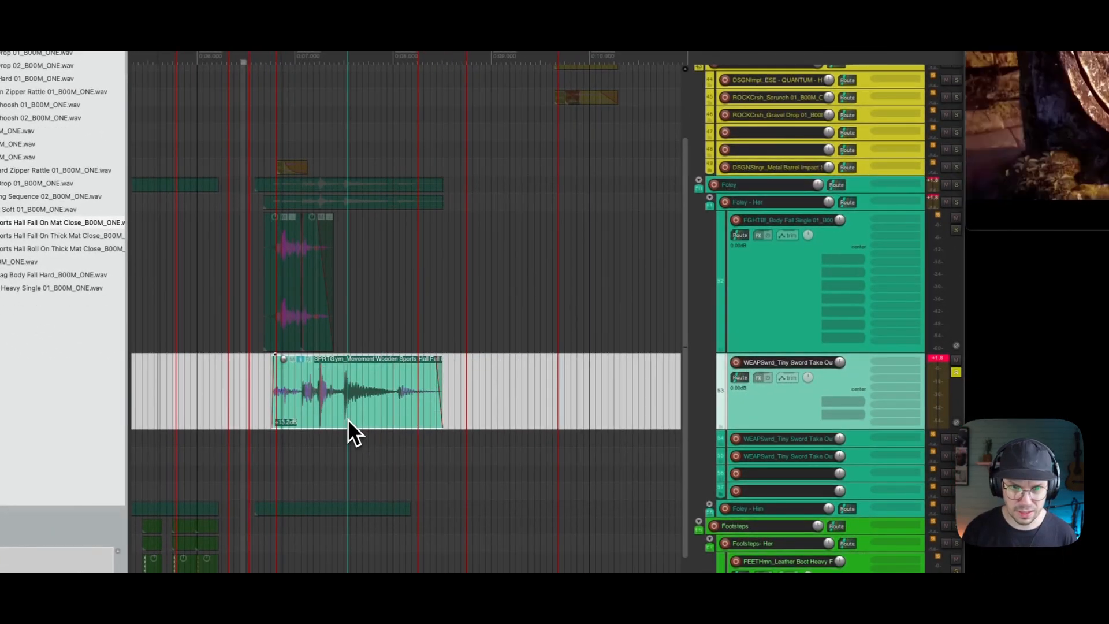
# Add RX 9 De-reverb to the mat fall item and set its Reduction to 20.0.
pyautogui.click(354, 412)
pyautogui.press('f')
pyautogui.click(632, 209)
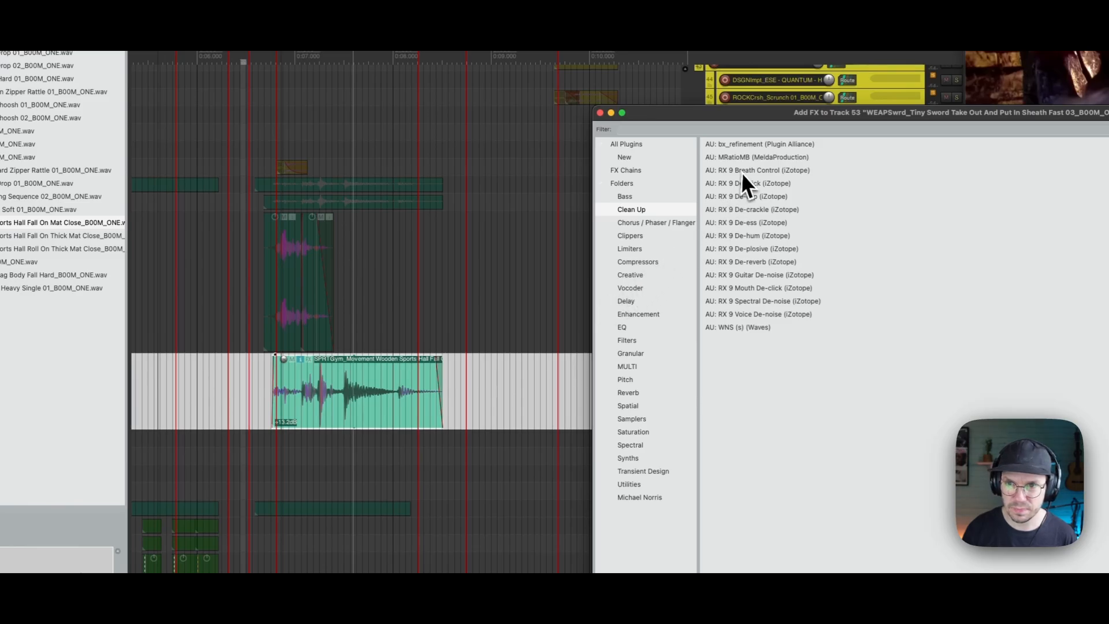
pyautogui.doubleClick(751, 262)
pyautogui.click(600, 112)
pyautogui.moveTo(486, 177); pyautogui.dragTo(638, 139)
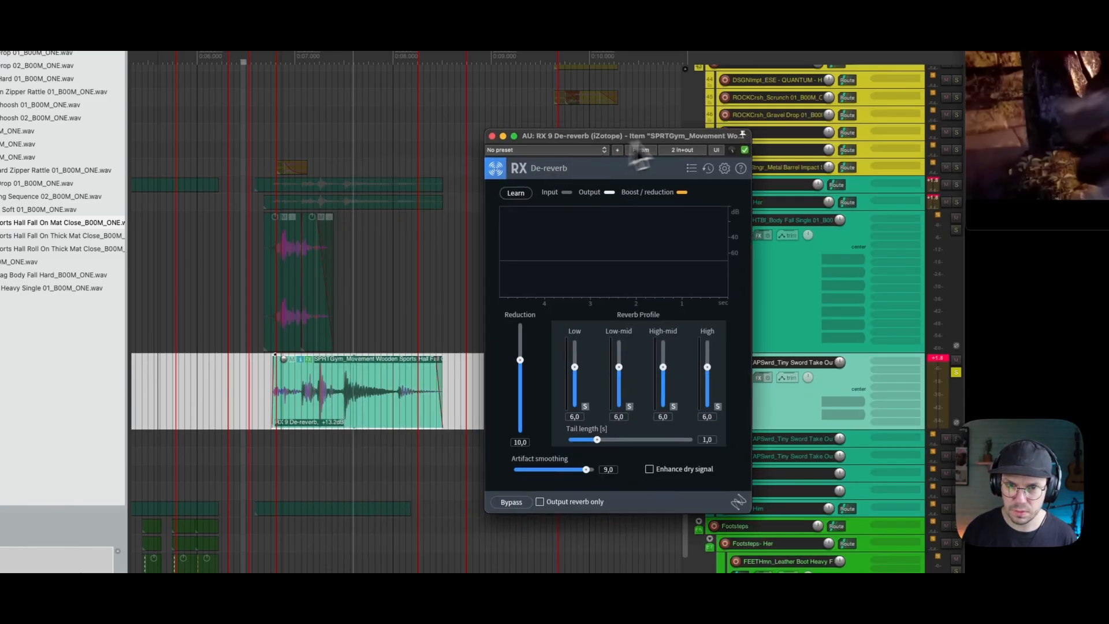
# Enable Enhance dry signal while checking the mat fall in playback, and render the de-reverb into the item.
pyautogui.click(351, 405)
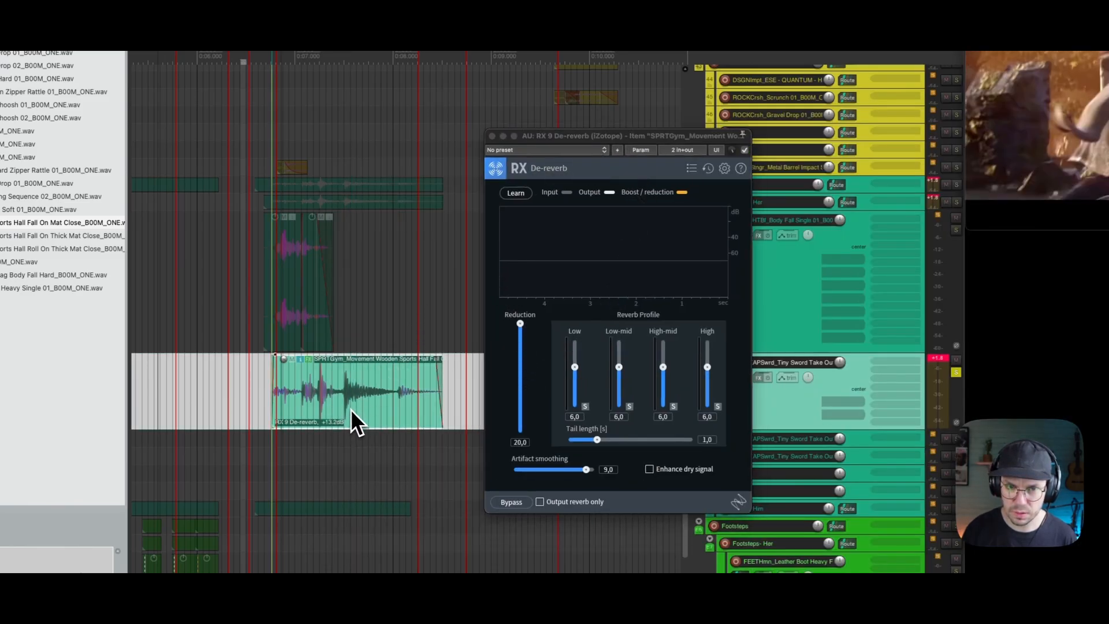
pyautogui.press('space')
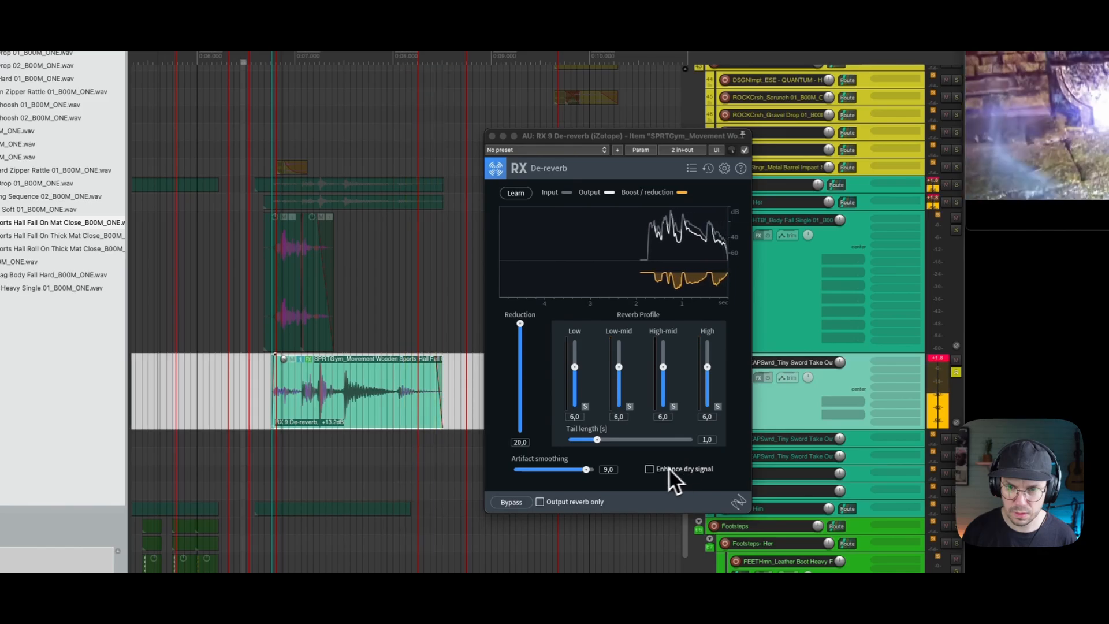
pyautogui.click(651, 469)
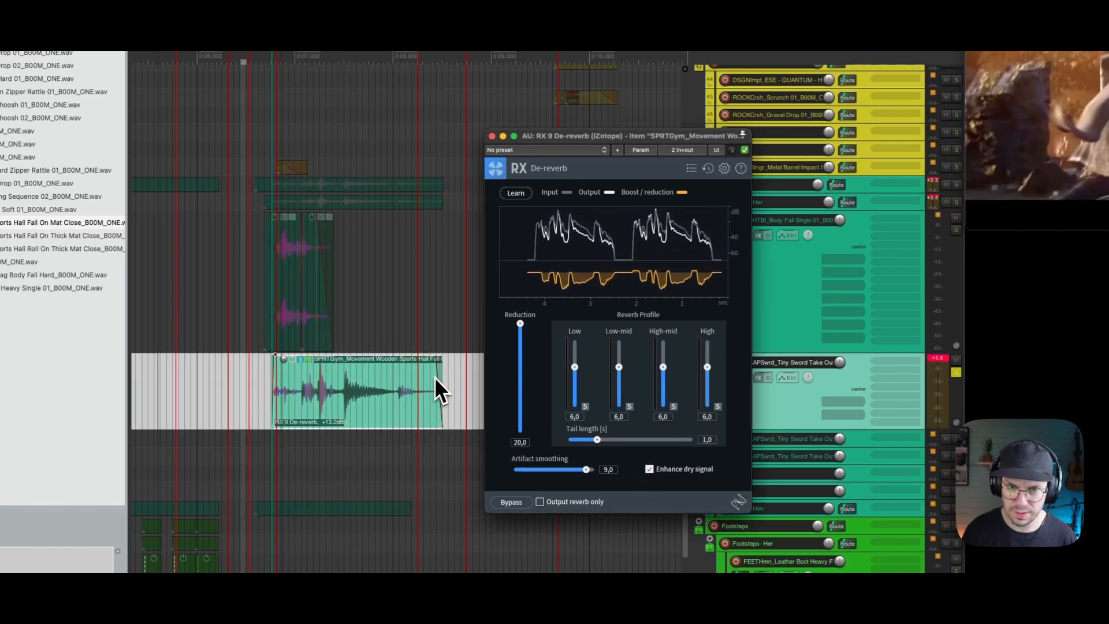
pyautogui.click(390, 386)
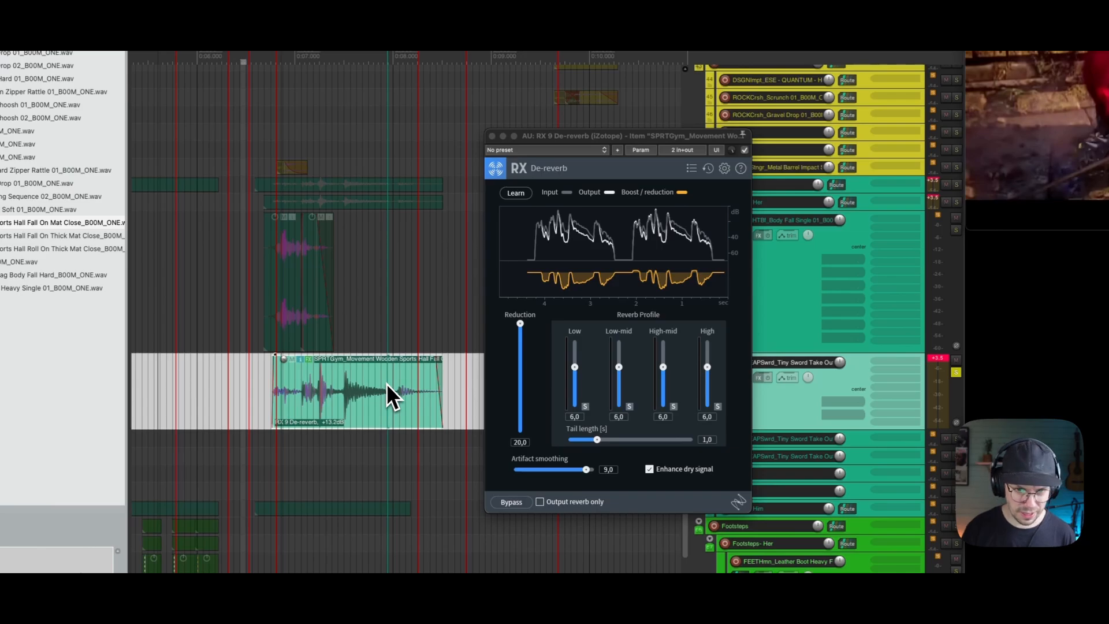
pyautogui.press('super+shift+r')
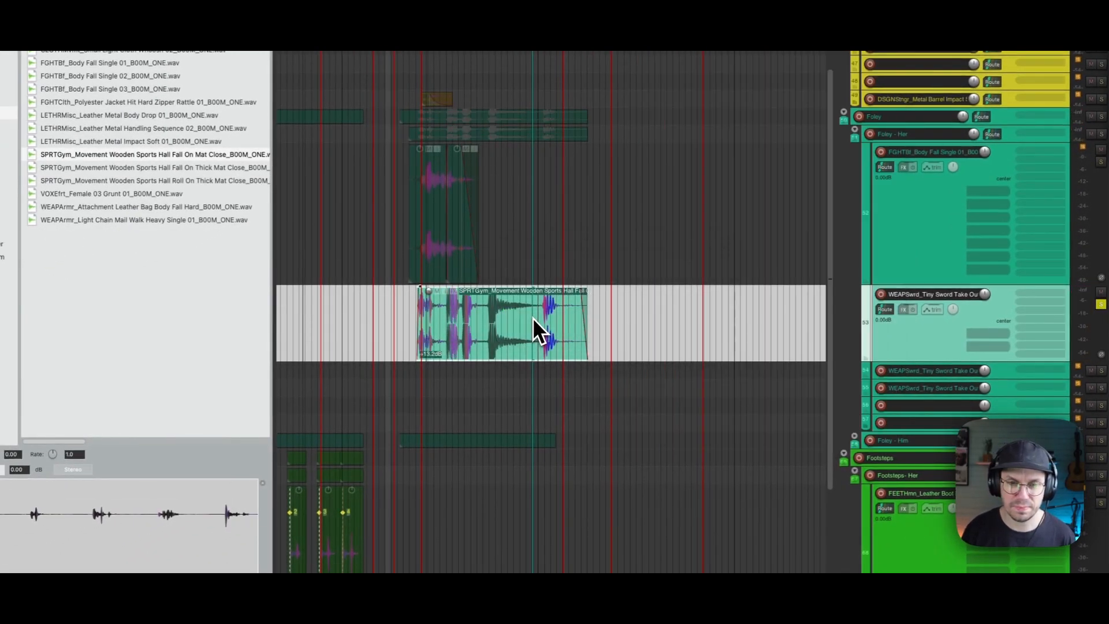
# Switch the rendered mat fall item to mono and lower its volume.
pyautogui.press('m')
pyautogui.click(417, 321)
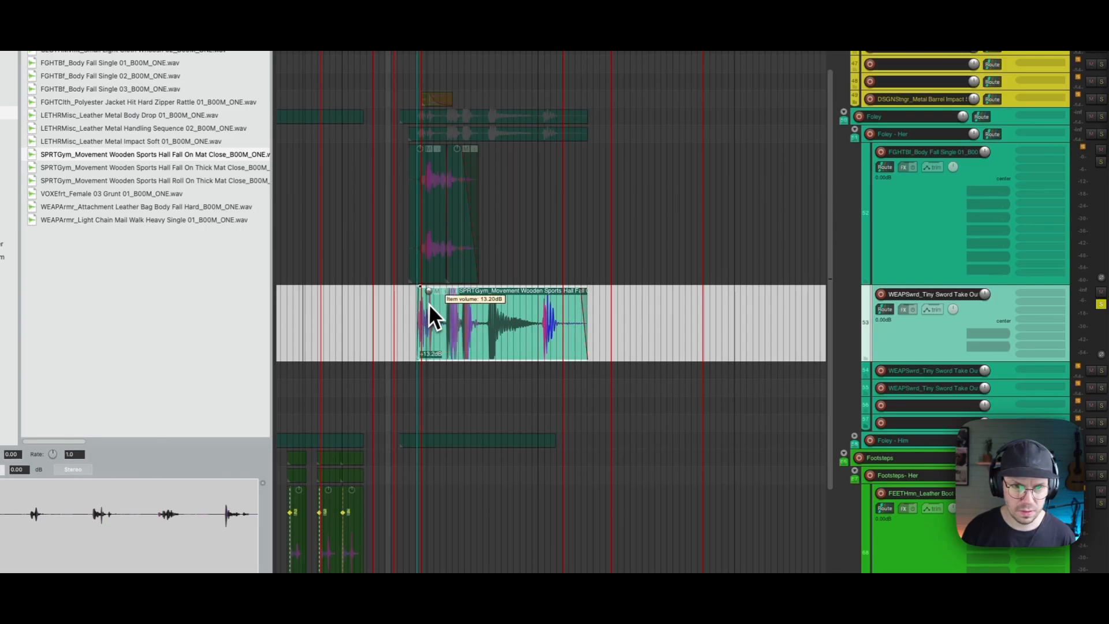
pyautogui.doubleClick(430, 295)
# Shift the mat fall item into sync with the landing, trim its start, and check it in playback.
pyautogui.moveTo(431, 300); pyautogui.dragTo(486, 349)
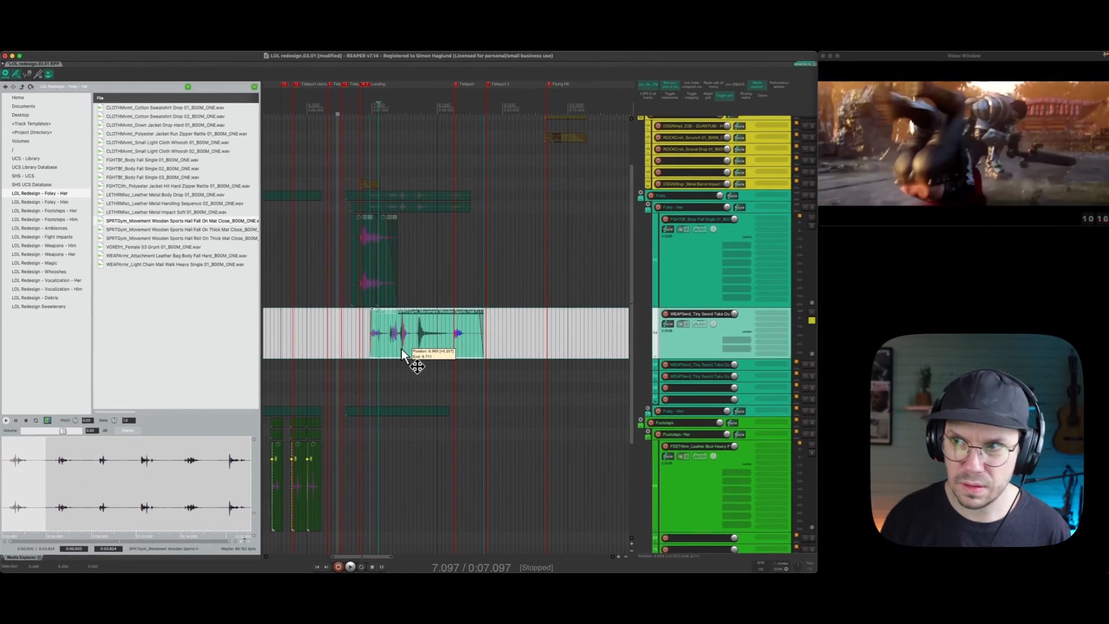
pyautogui.moveTo(404, 349); pyautogui.dragTo(372, 330)
pyautogui.press('a')
pyautogui.click(419, 336)
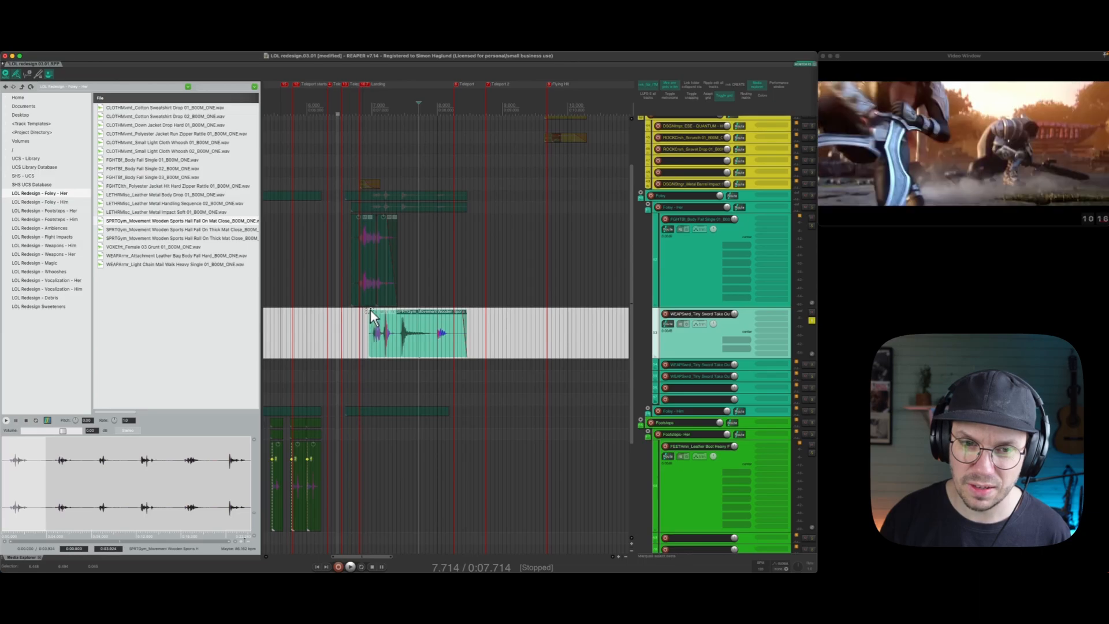
pyautogui.click(351, 318)
pyautogui.press('space')
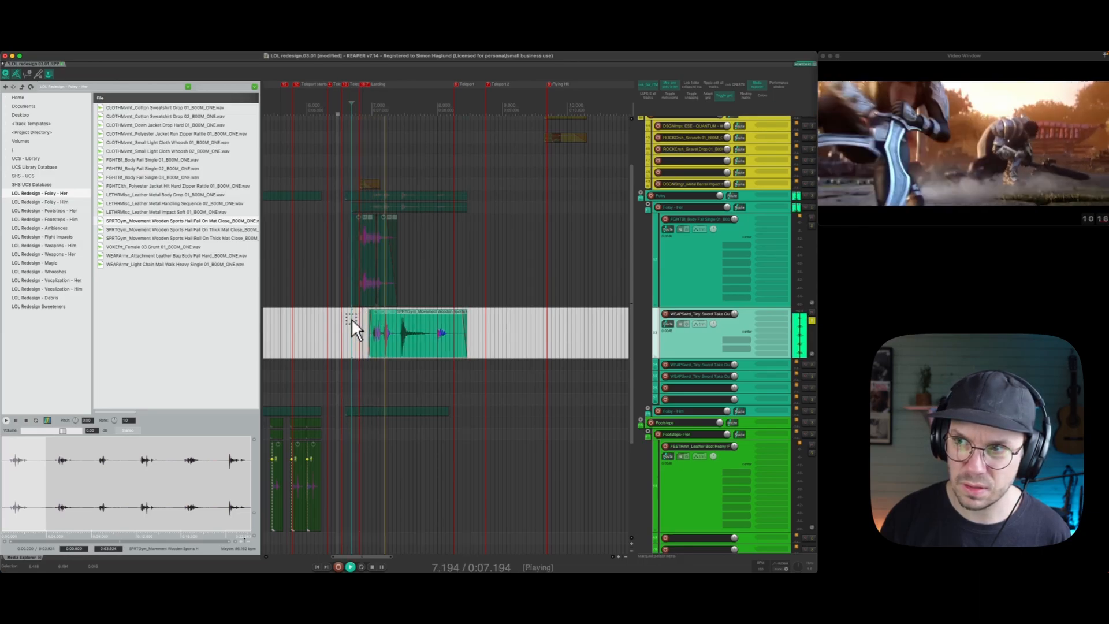
pyautogui.press('space')
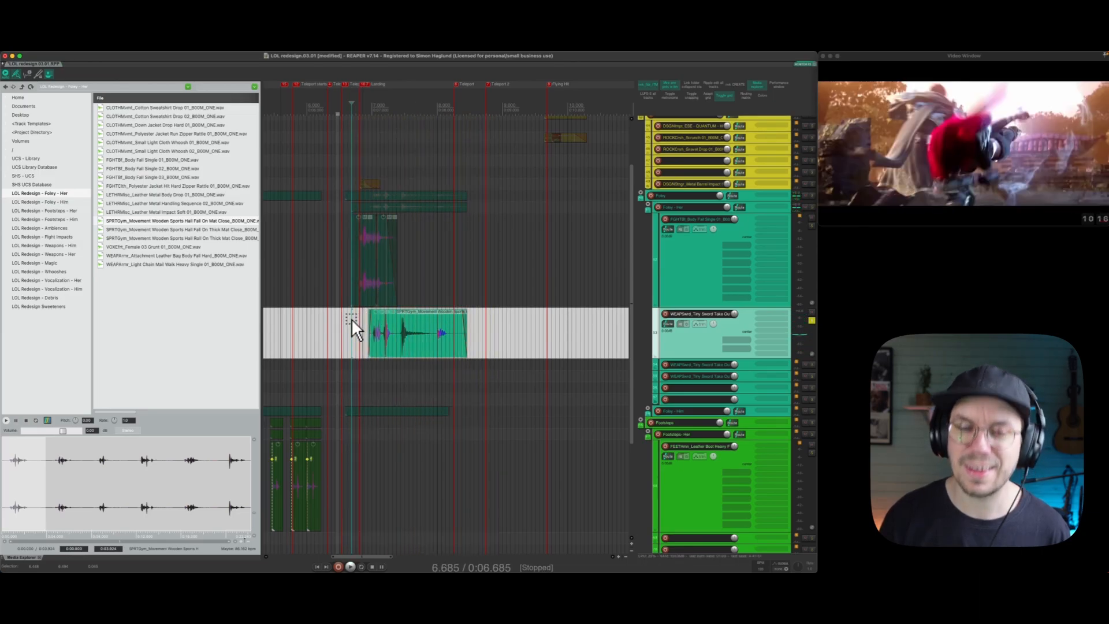
# Solo the roll track along with the mat fall track and play both from 6.557.
pyautogui.click(344, 245)
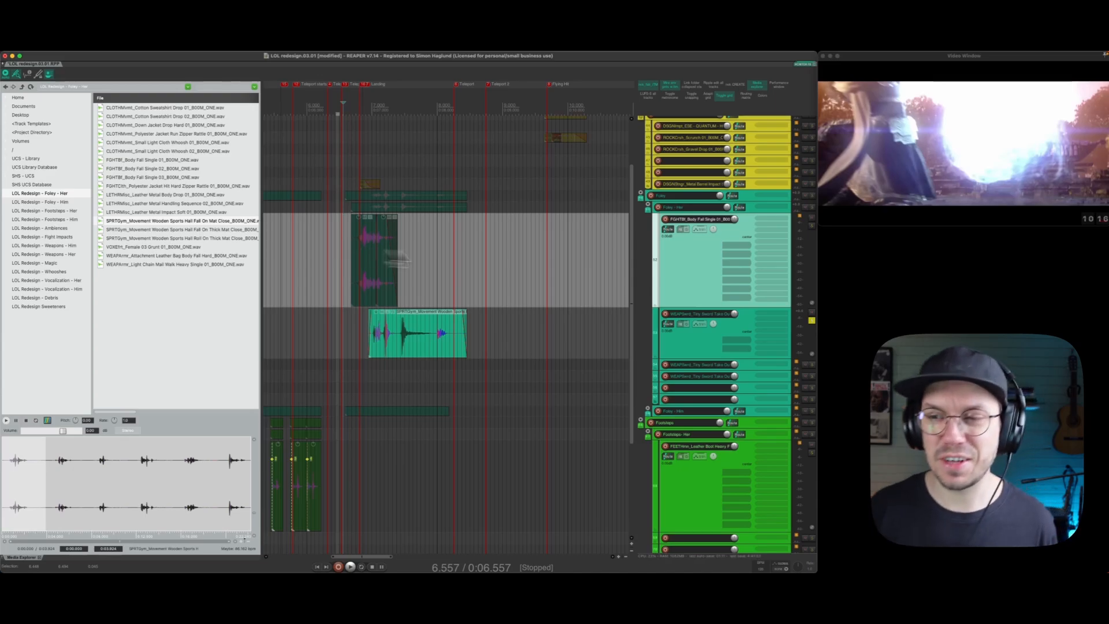
pyautogui.click(812, 226)
pyautogui.press('space')
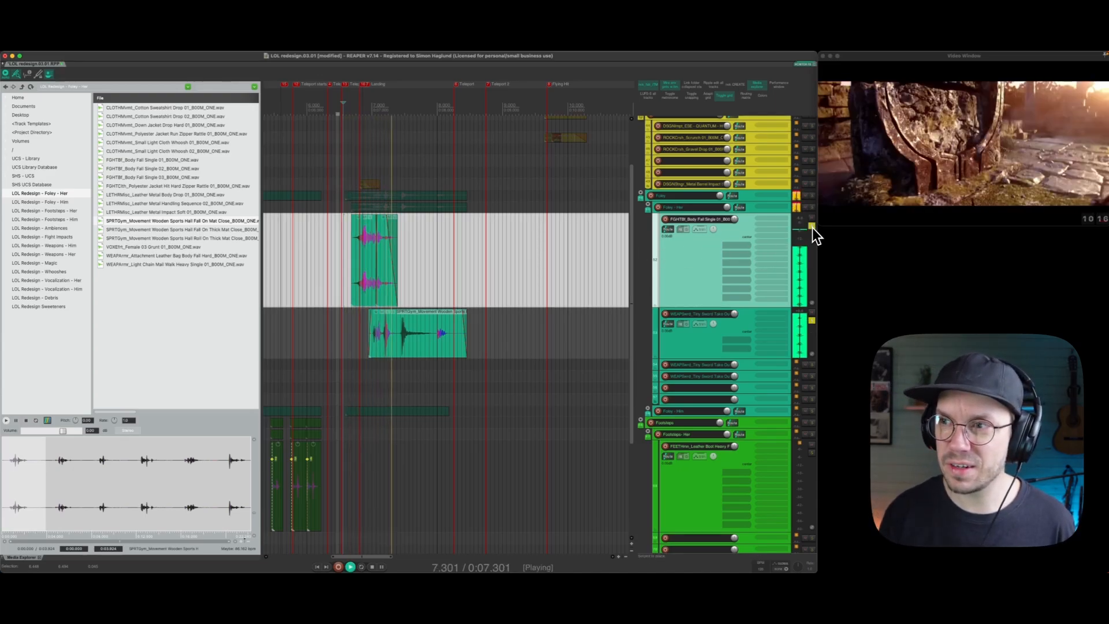
pyautogui.press('space')
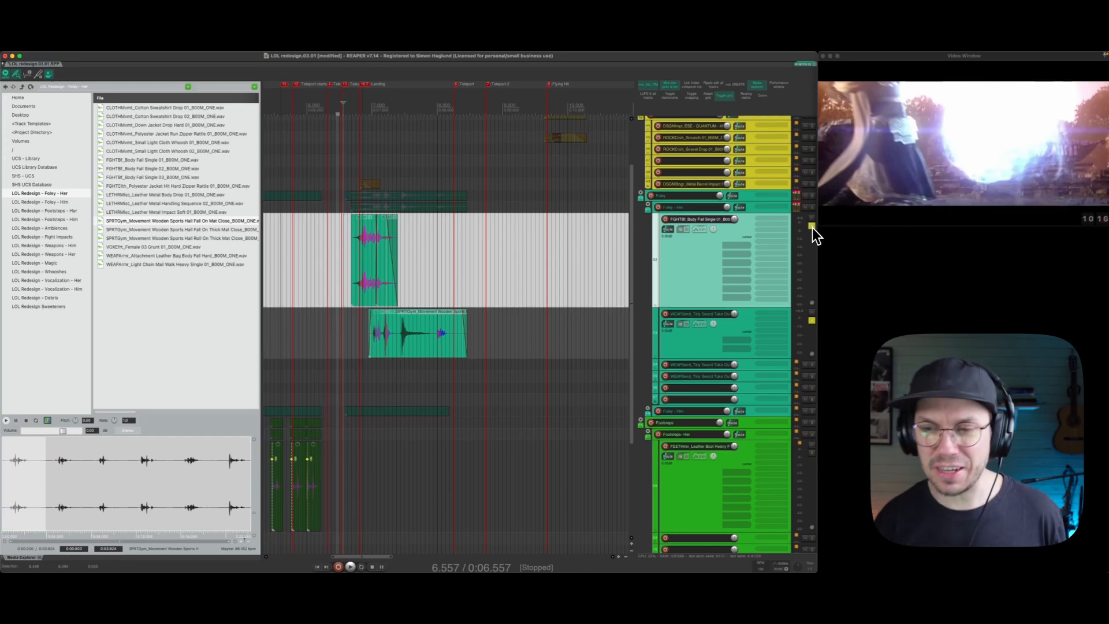
# Minimize the track heights, select the Foley - Her track, and check the landing foley against the video.
pyautogui.press('`')
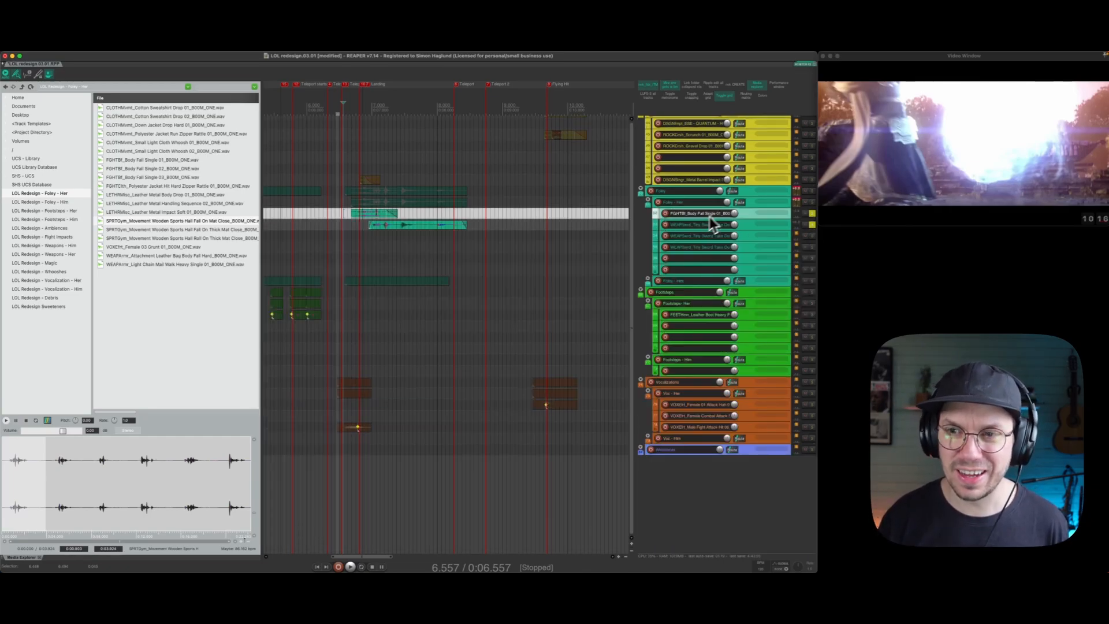
pyautogui.click(749, 203)
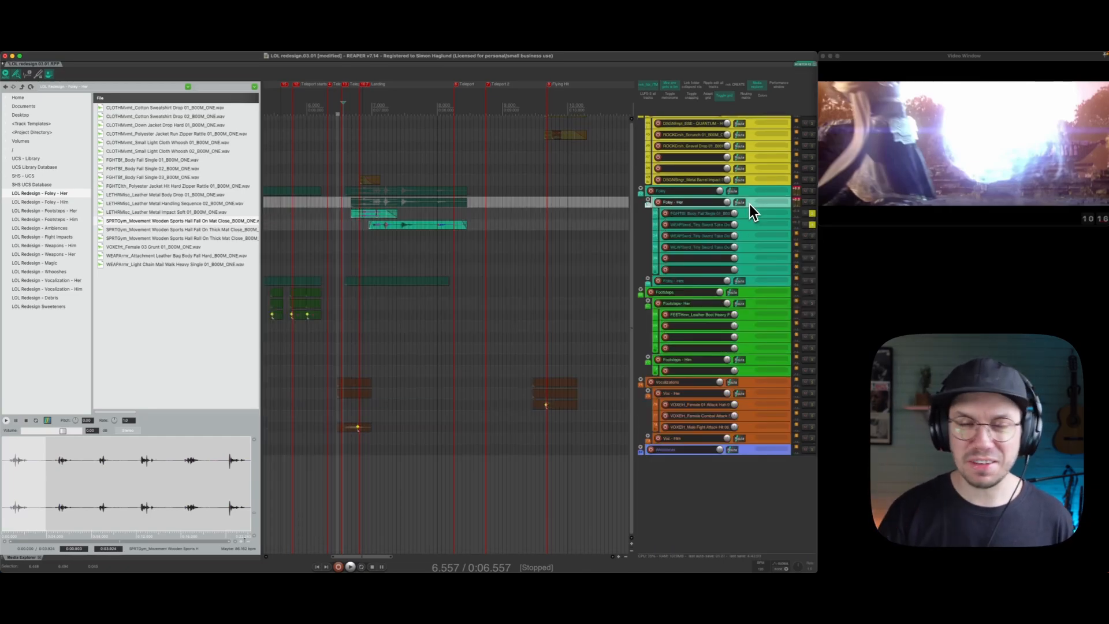
pyautogui.press('space')
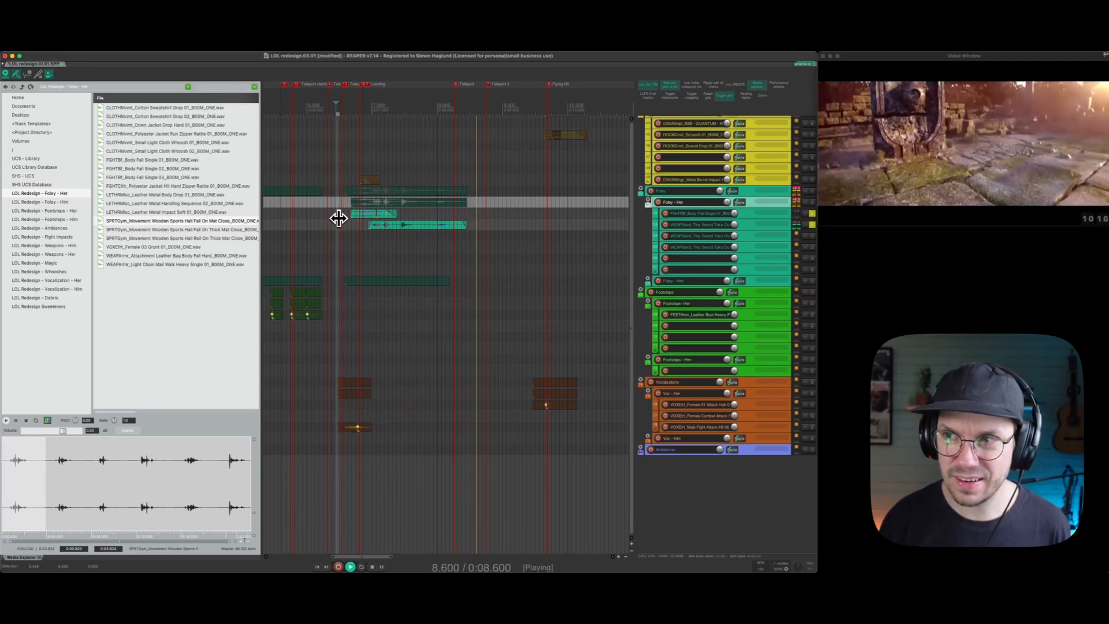
pyautogui.press('space')
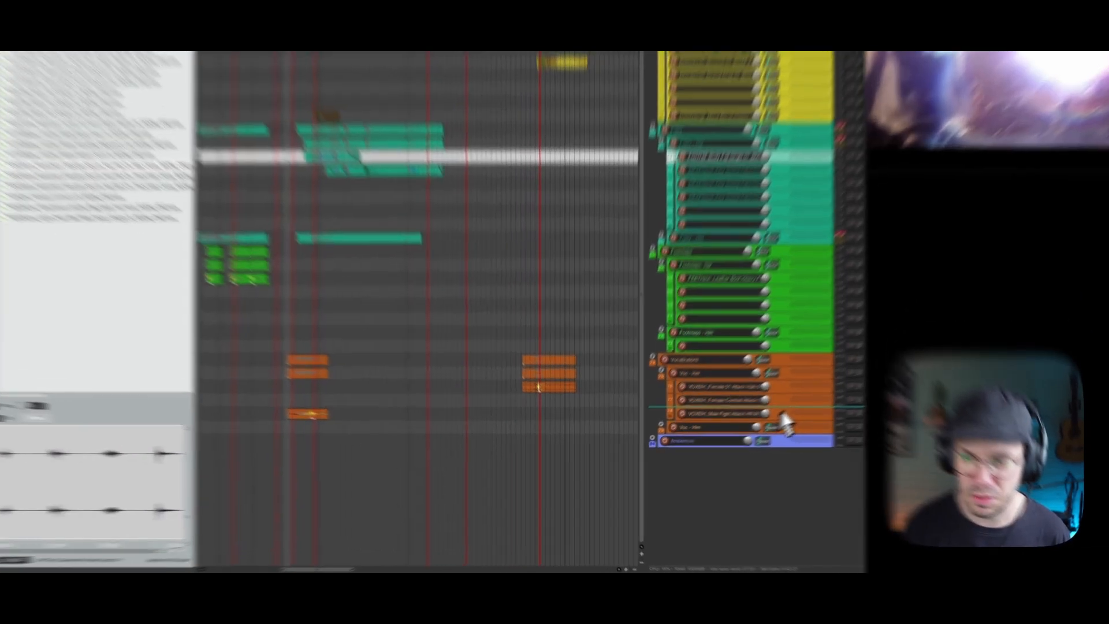
# Select the second female vocal track and audition attack and snarl recordings in the Vocalization - Her folder.
pyautogui.click(748, 416)
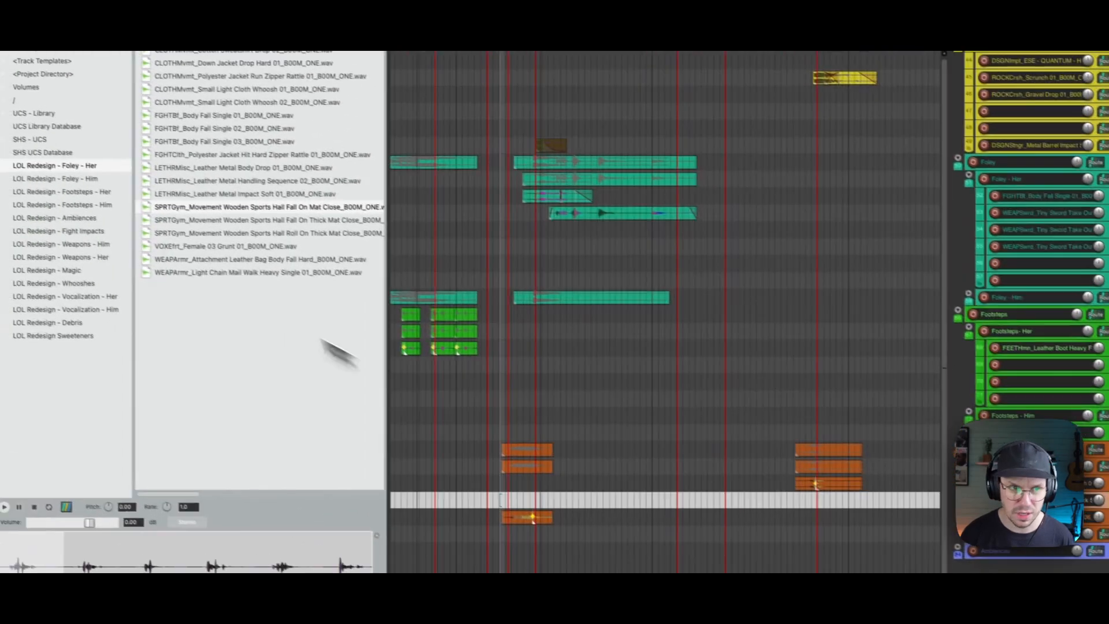
pyautogui.click(88, 310)
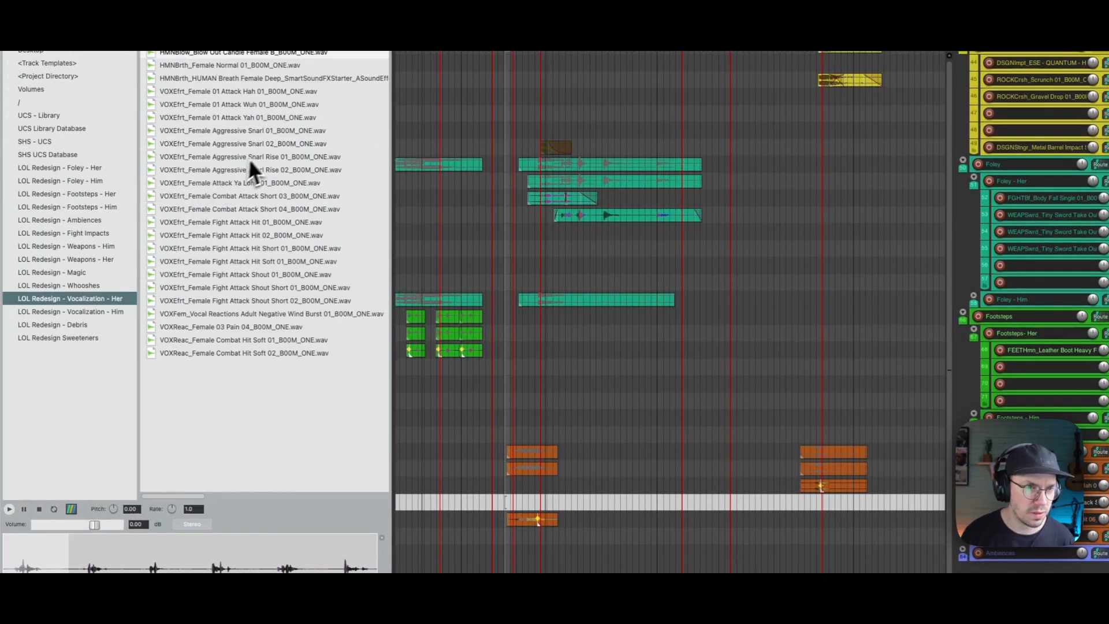
pyautogui.click(242, 131)
pyautogui.click(237, 183)
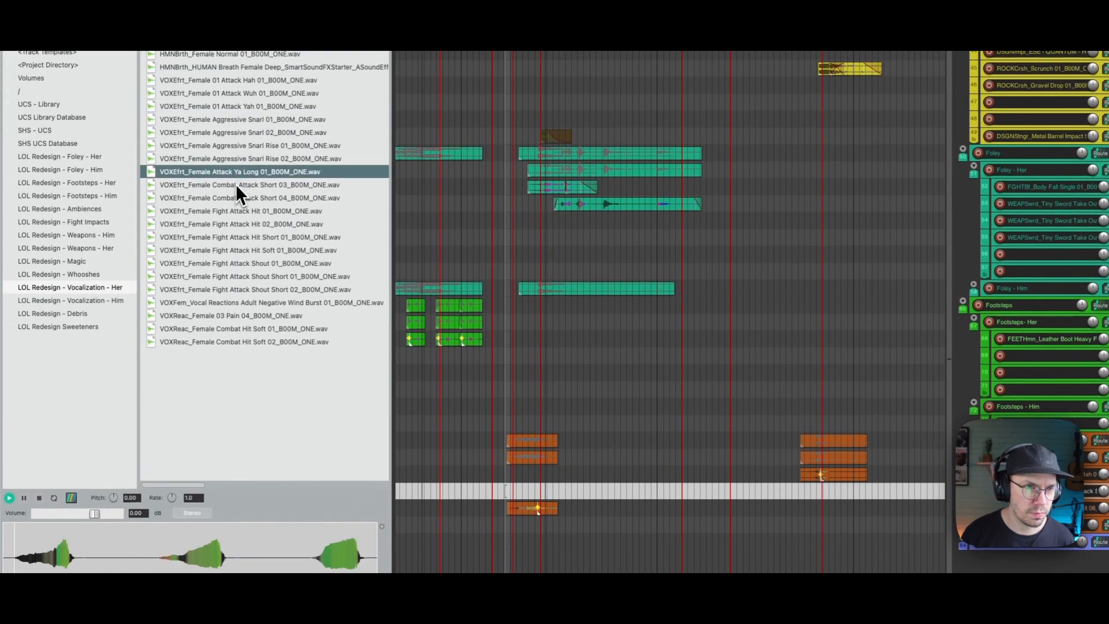
pyautogui.click(235, 185)
pyautogui.click(235, 197)
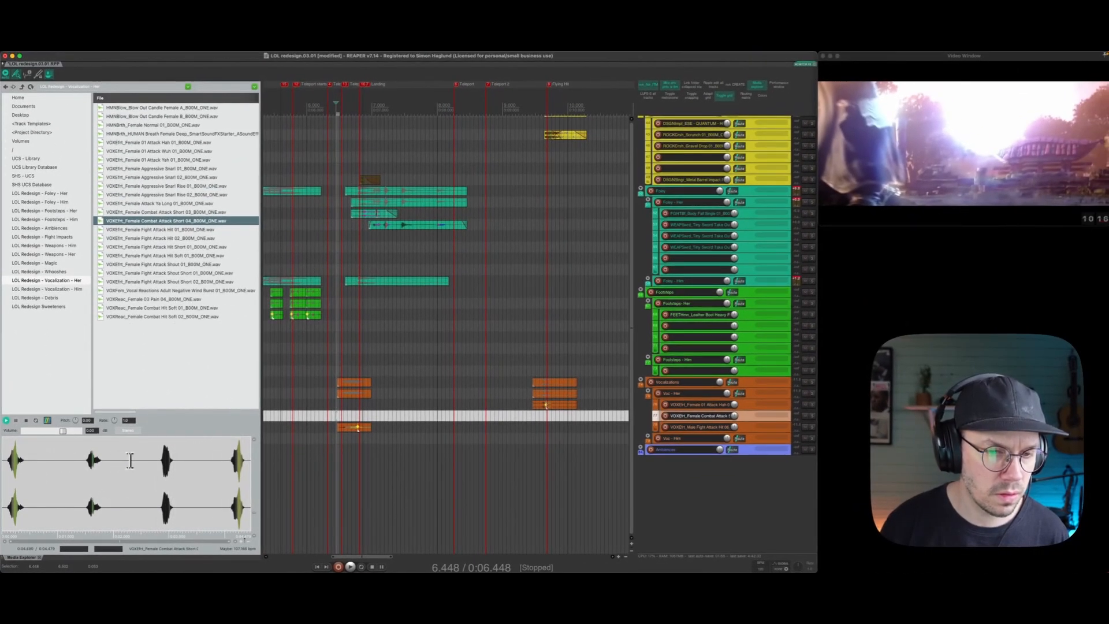
# Add the Female Combat Attack Short 04 recording to the second female vocal track, trim it to one short attack, lower its volume and play it.
pyautogui.click(6, 455)
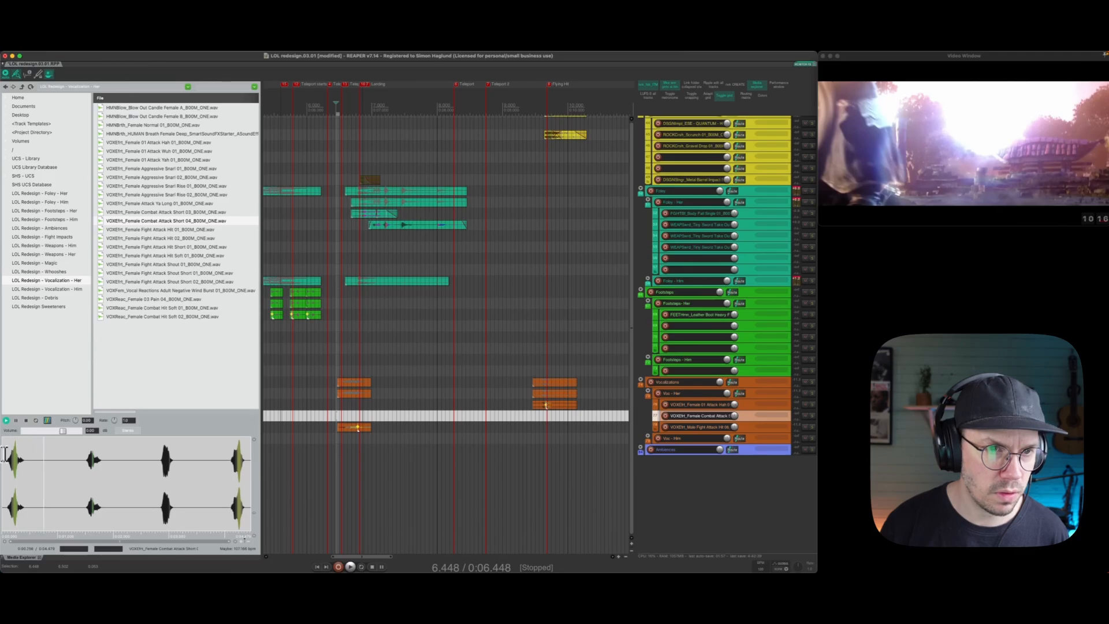
pyautogui.moveTo(4, 455); pyautogui.dragTo(412, 415)
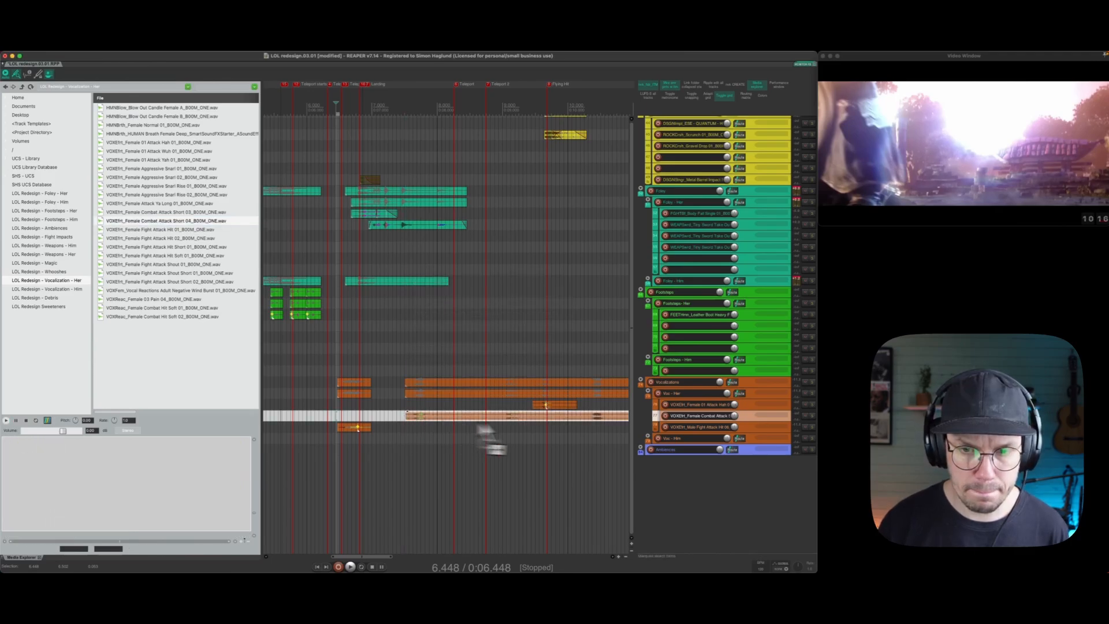
pyautogui.moveTo(440, 450)
pyautogui.mouseDown()
pyautogui.moveTo(400, 429)
pyautogui.moveTo(373, 443)
pyautogui.moveTo(426, 434)
pyautogui.mouseUp()
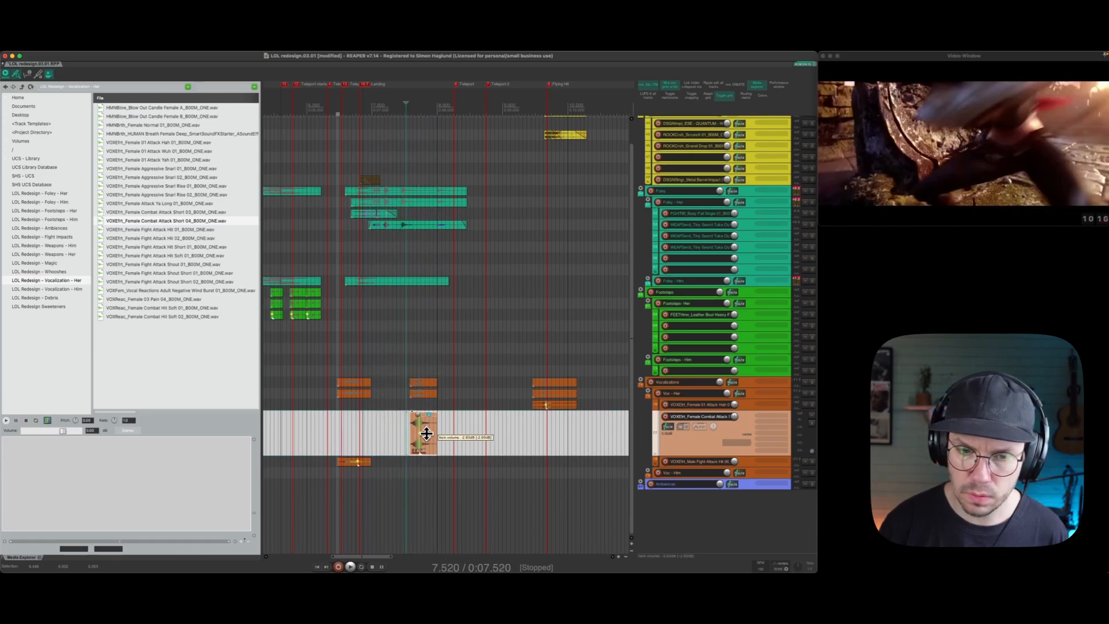
pyautogui.click(392, 435)
pyautogui.press('space')
pyautogui.press('space')
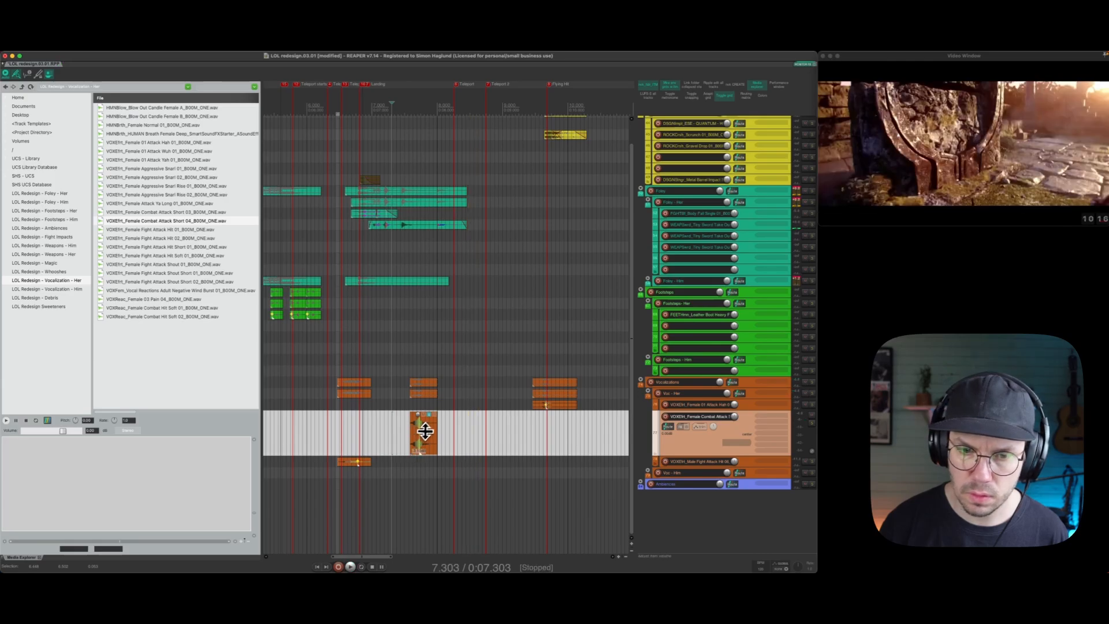
# Fine-tune the item volume of the short combat attack vocal while checking it in playback against the landing.
pyautogui.moveTo(425, 431); pyautogui.dragTo(430, 432)
pyautogui.click(352, 428)
pyautogui.press('space')
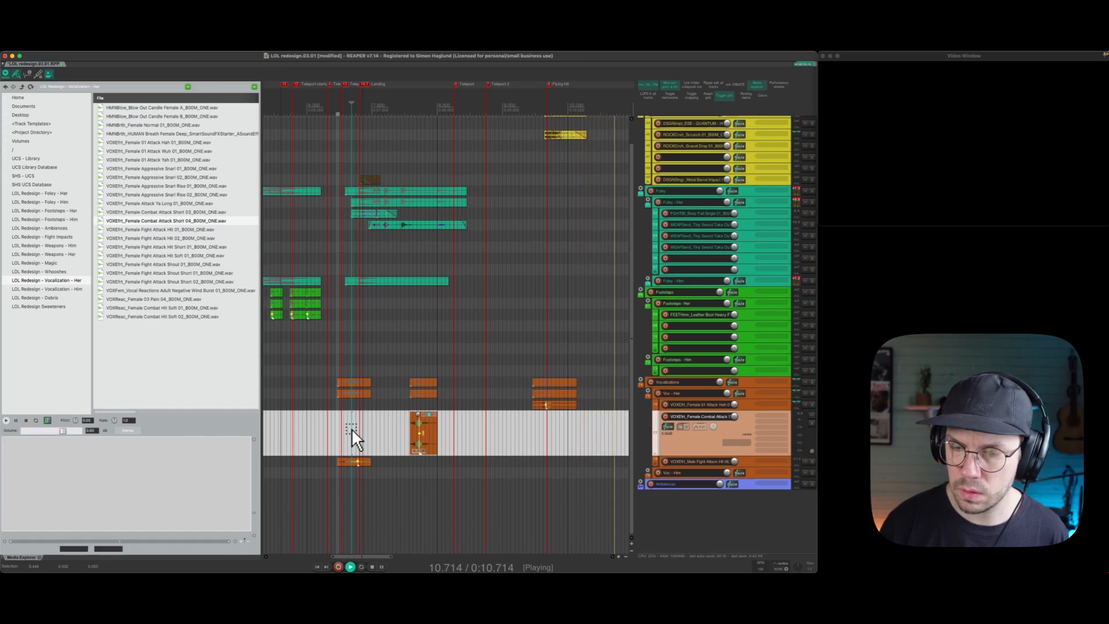
pyautogui.press('space')
pyautogui.moveTo(420, 424); pyautogui.dragTo(425, 434)
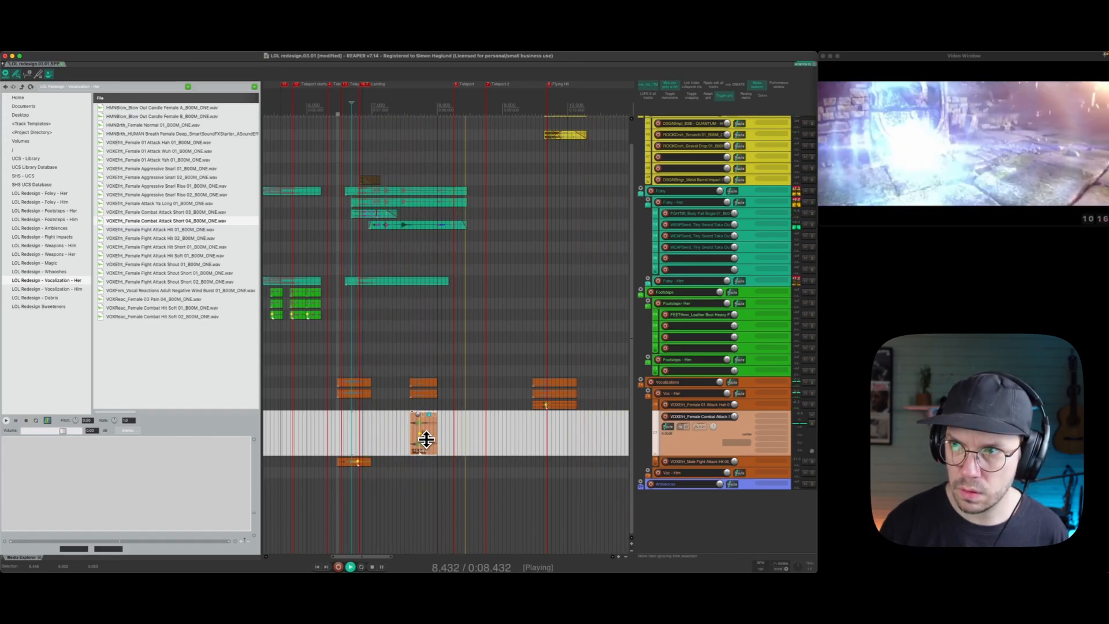
pyautogui.press('space')
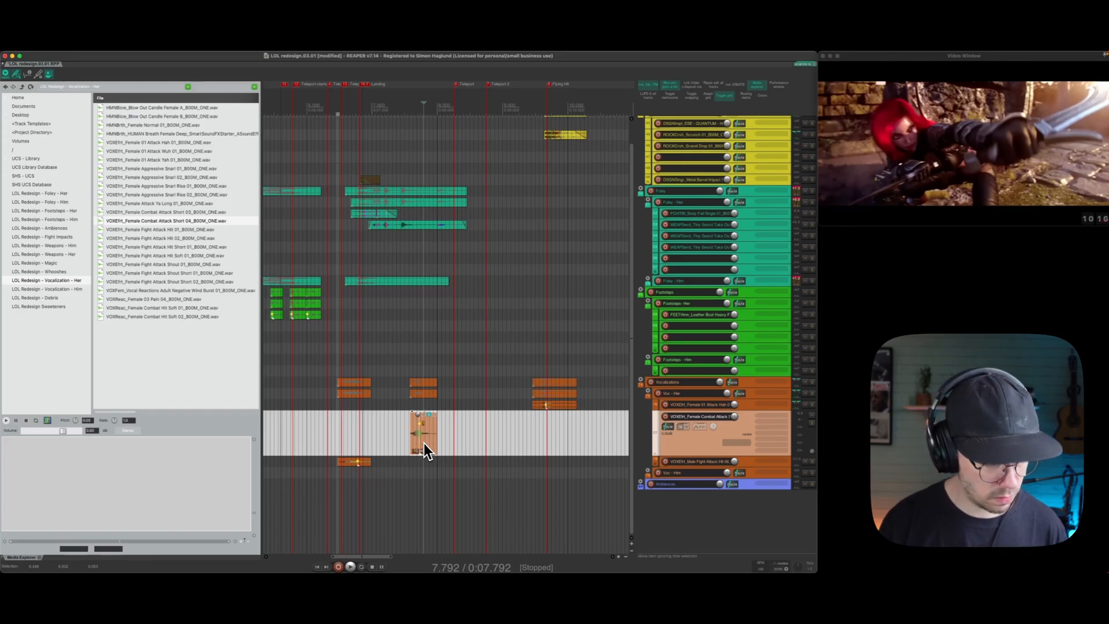
# Play the scene from just before the landing and slightly lower the combat attack vocal's item volume.
pyautogui.click(335, 272)
pyautogui.press('space')
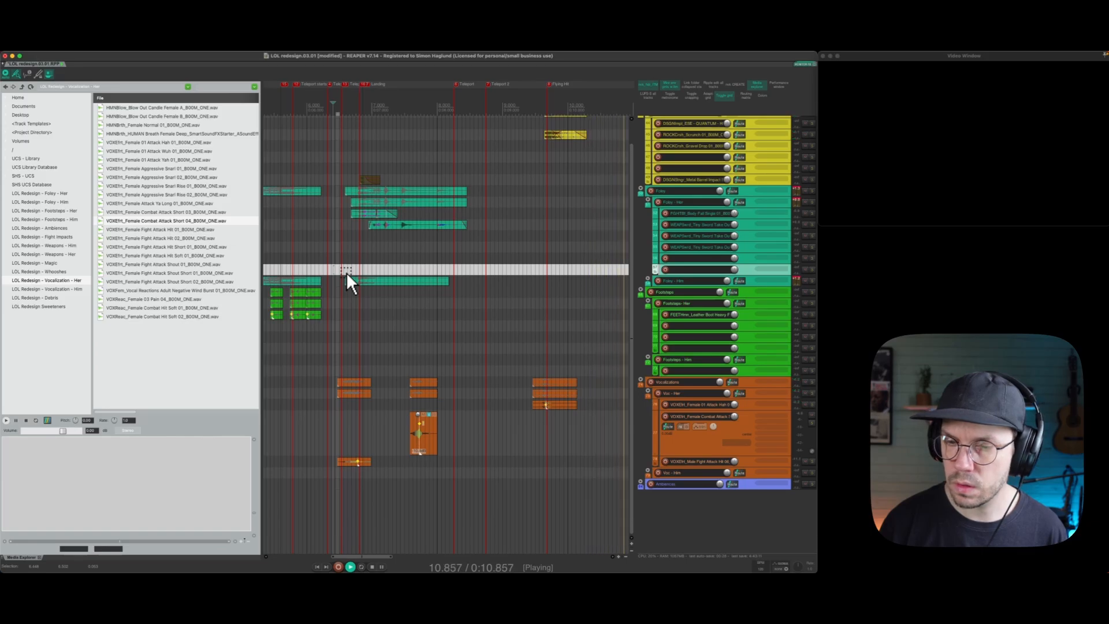
pyautogui.press('space')
pyautogui.press('space')
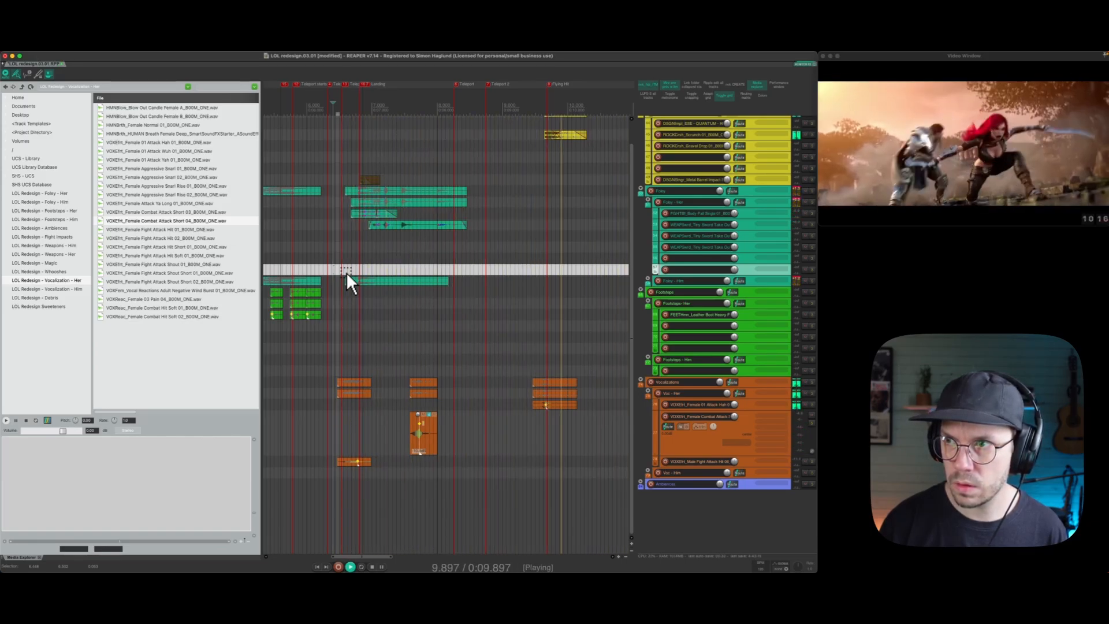
pyautogui.press('space')
pyautogui.moveTo(428, 425); pyautogui.dragTo(428, 429)
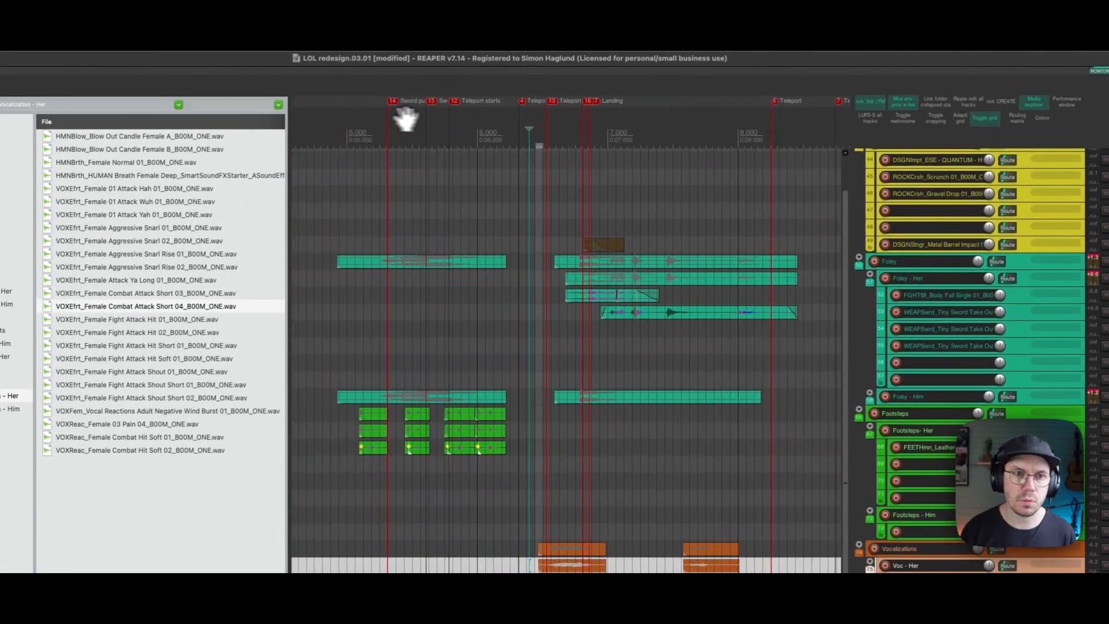
# Collapse the Foley - Her tracks and expand the Foley - Him folder to show its child tracks.
pyautogui.moveTo(406, 118); pyautogui.dragTo(651, 76)
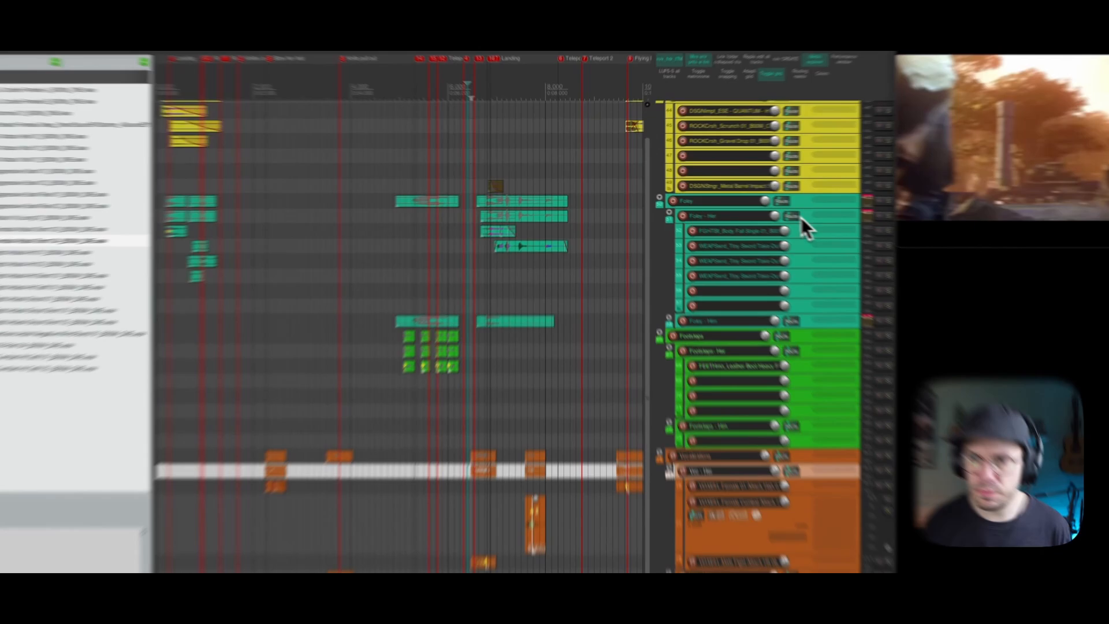
pyautogui.click(747, 193)
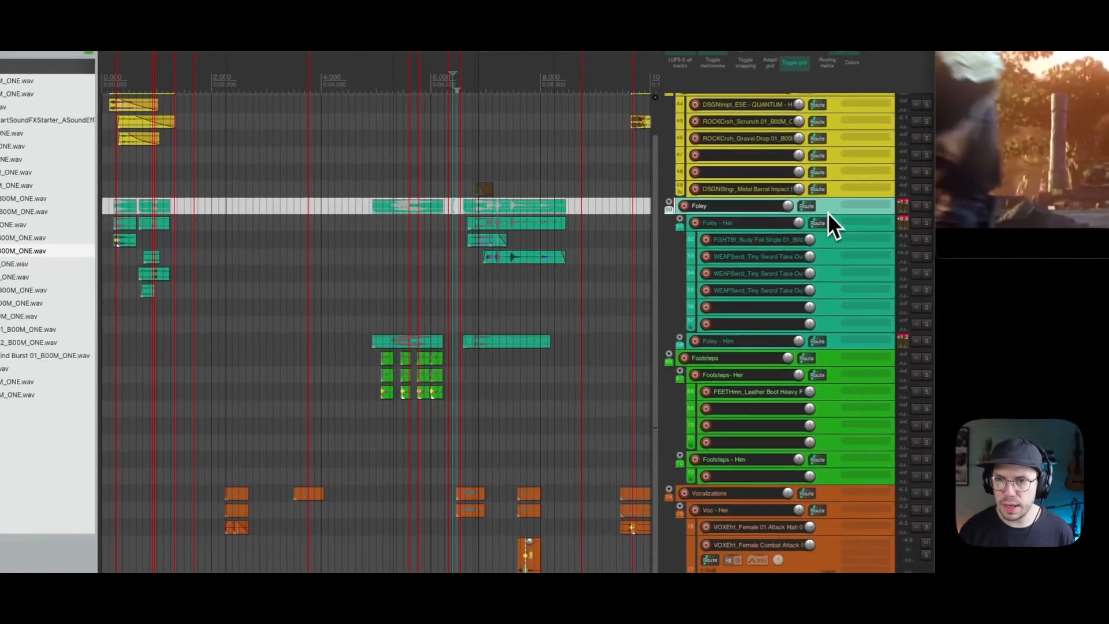
pyautogui.doubleClick(750, 204)
pyautogui.doubleClick(837, 239)
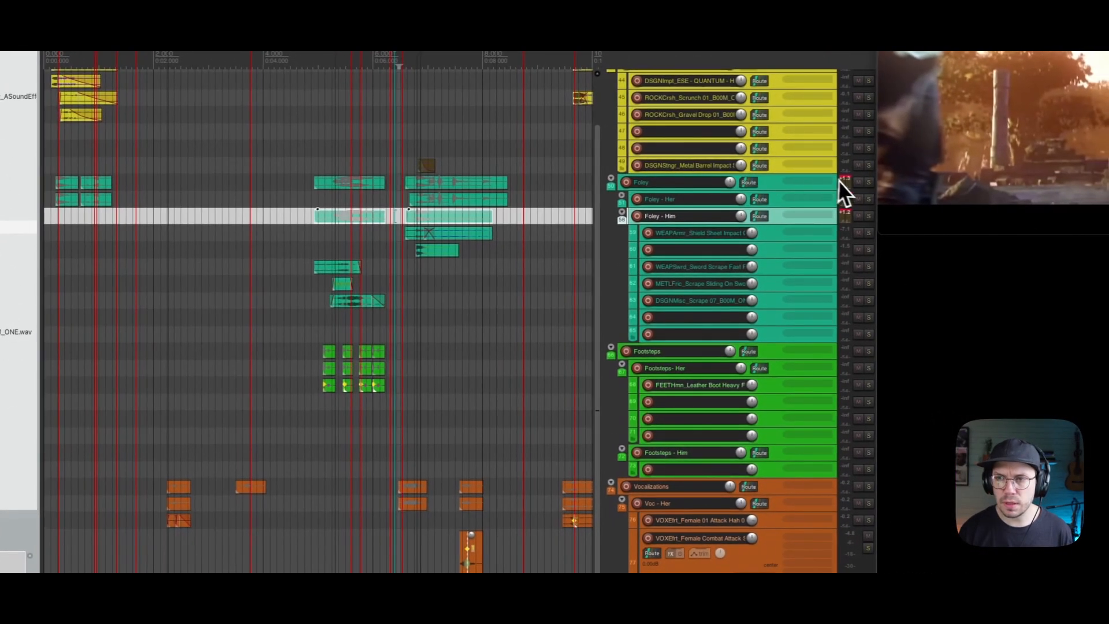
# Solo the Foley and Footsteps folders and play the whole scene from the start.
pyautogui.click(927, 206)
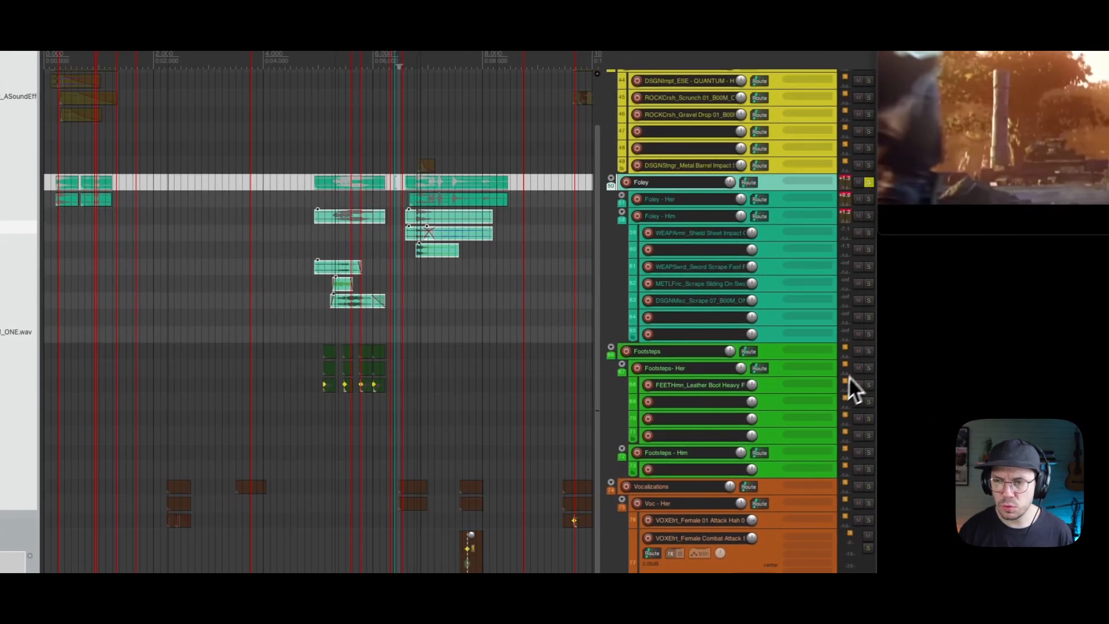
pyautogui.click(869, 352)
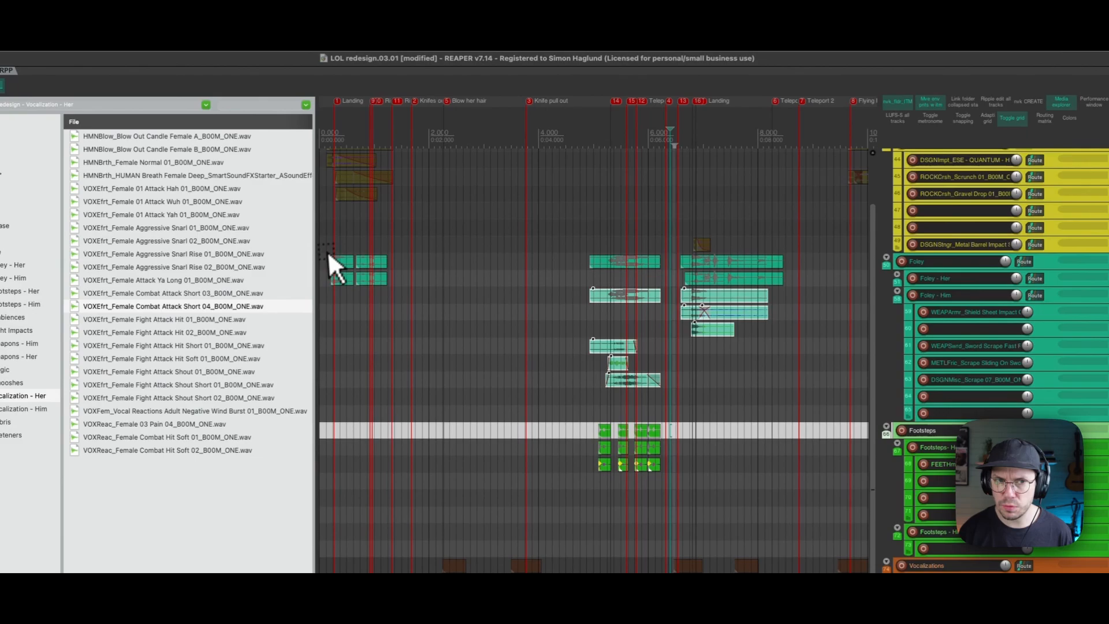
pyautogui.click(47, 176)
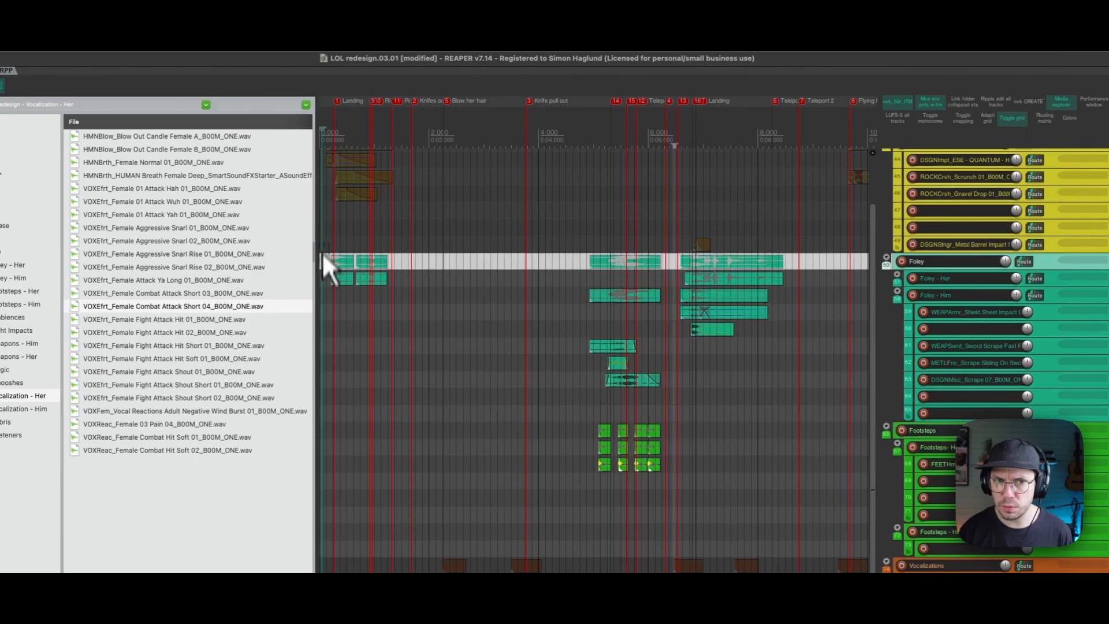
pyautogui.moveTo(319, 107); pyautogui.dragTo(326, 93)
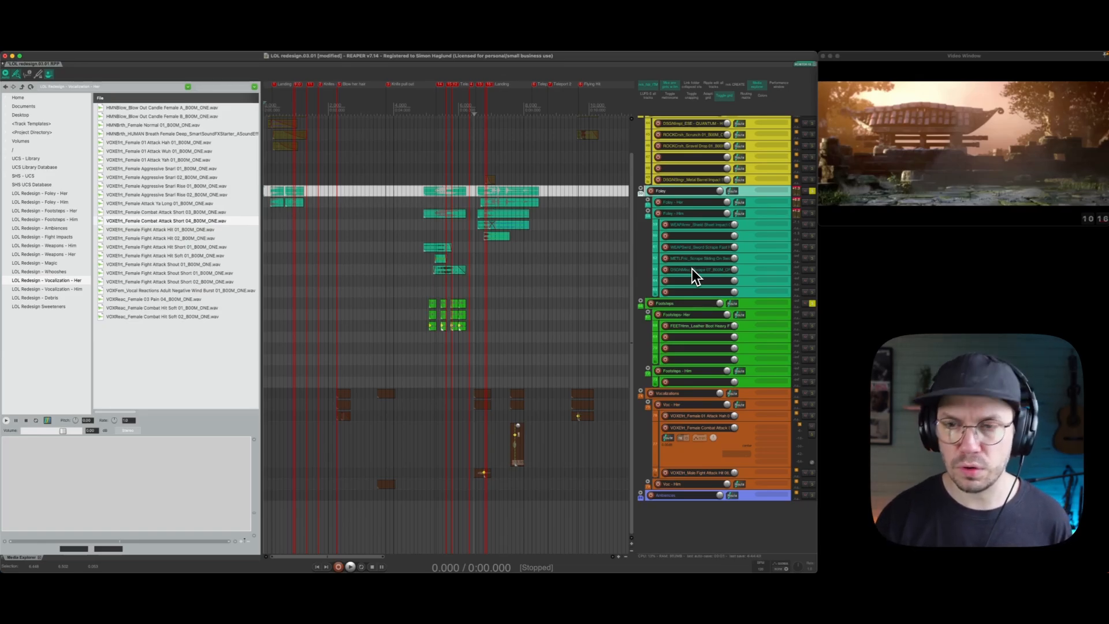
pyautogui.press('space')
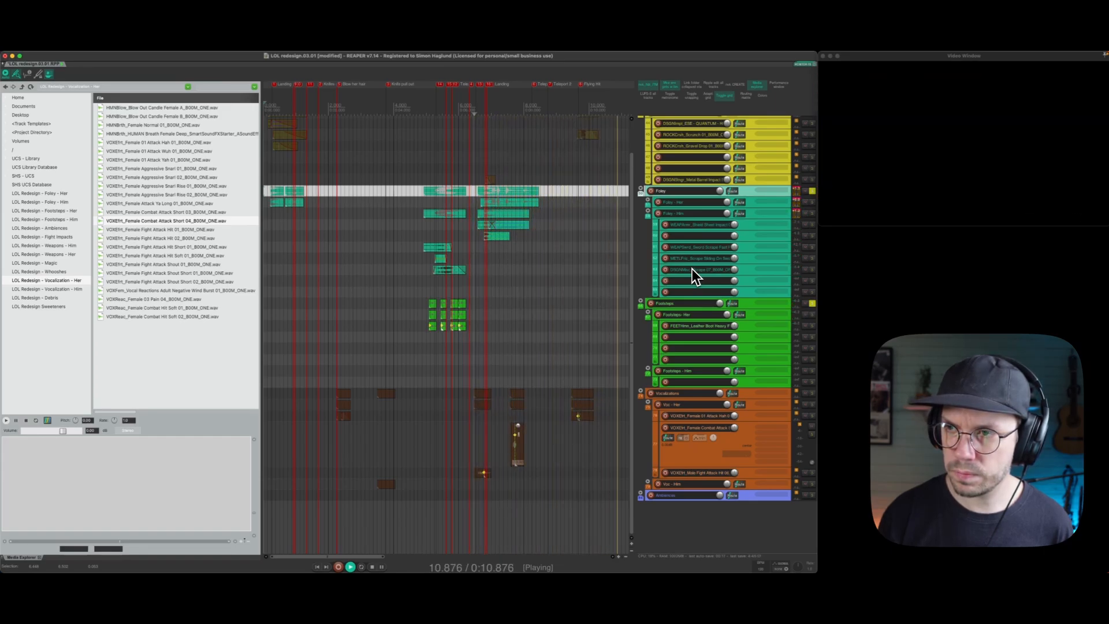
pyautogui.press('space')
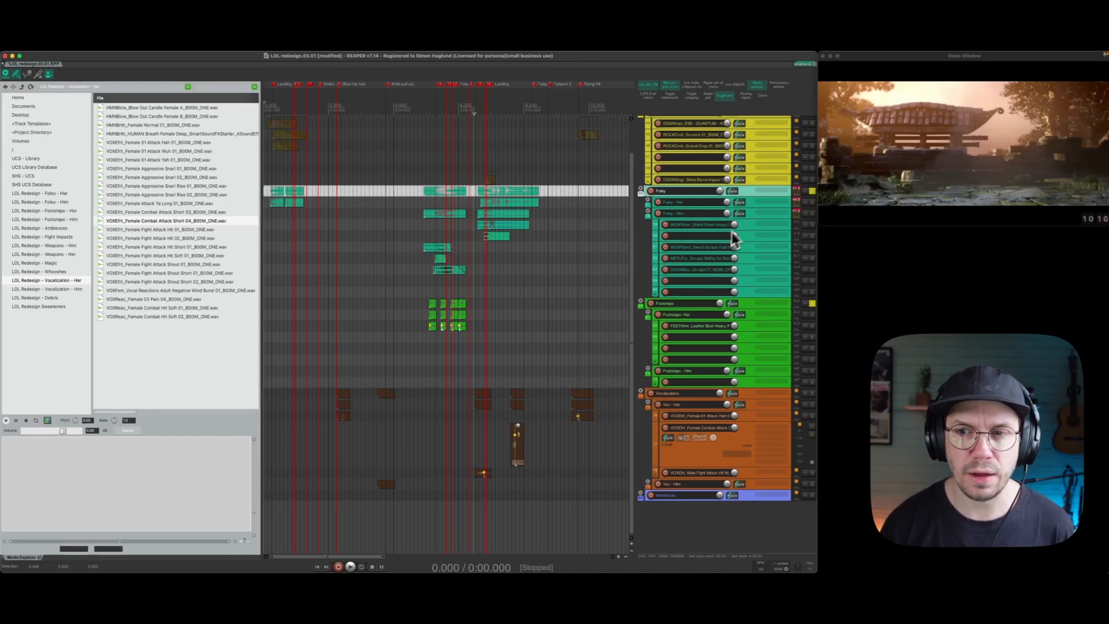
# Add three new tracks after the last track in the Foley - Him folder.
pyautogui.click(750, 293)
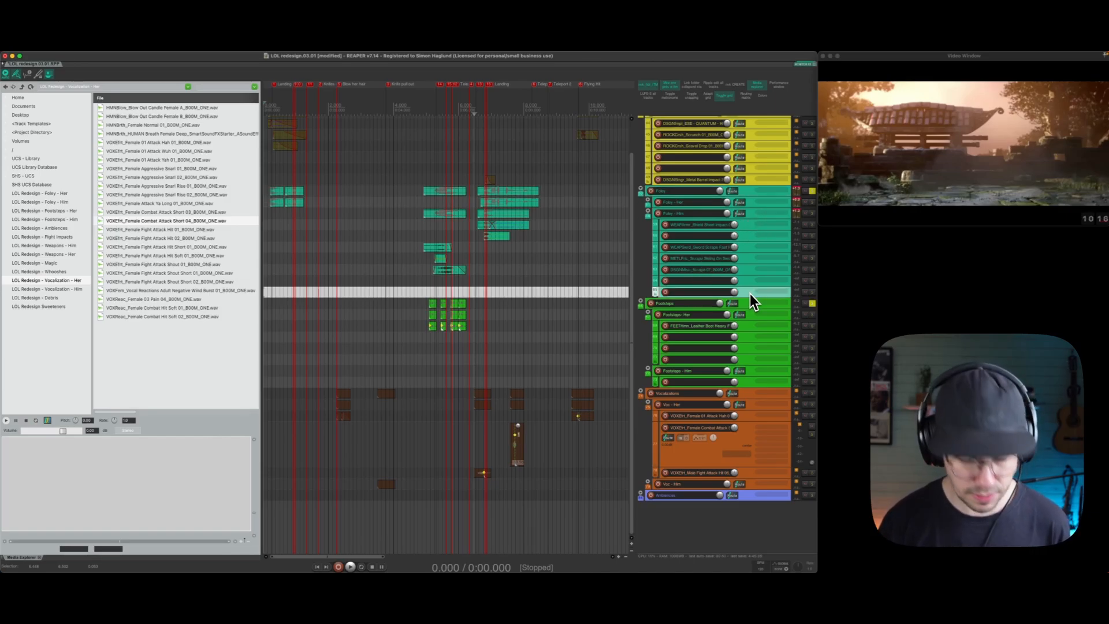
pyautogui.press('super+t')
pyautogui.press('super+t')
pyautogui.press('super+t')
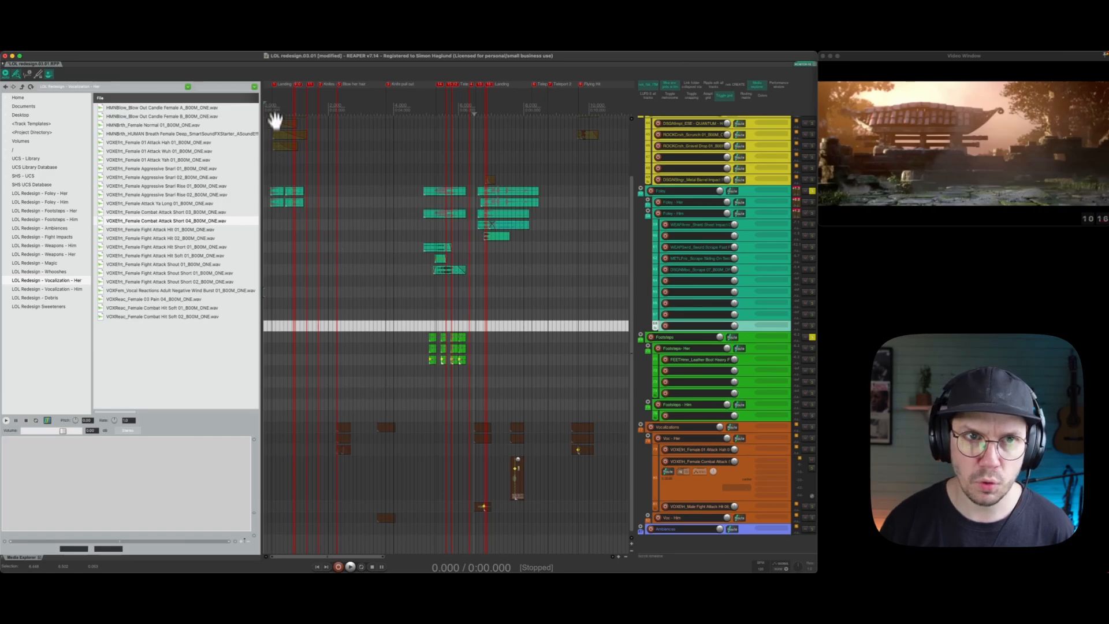
# Select the second-to-last Foley - Him track, set the edit cursor to 3.510 ahead of the Knife pull out marker, and enlarge the track heights.
pyautogui.scroll(3, 275, 119)
pyautogui.click(273, 316)
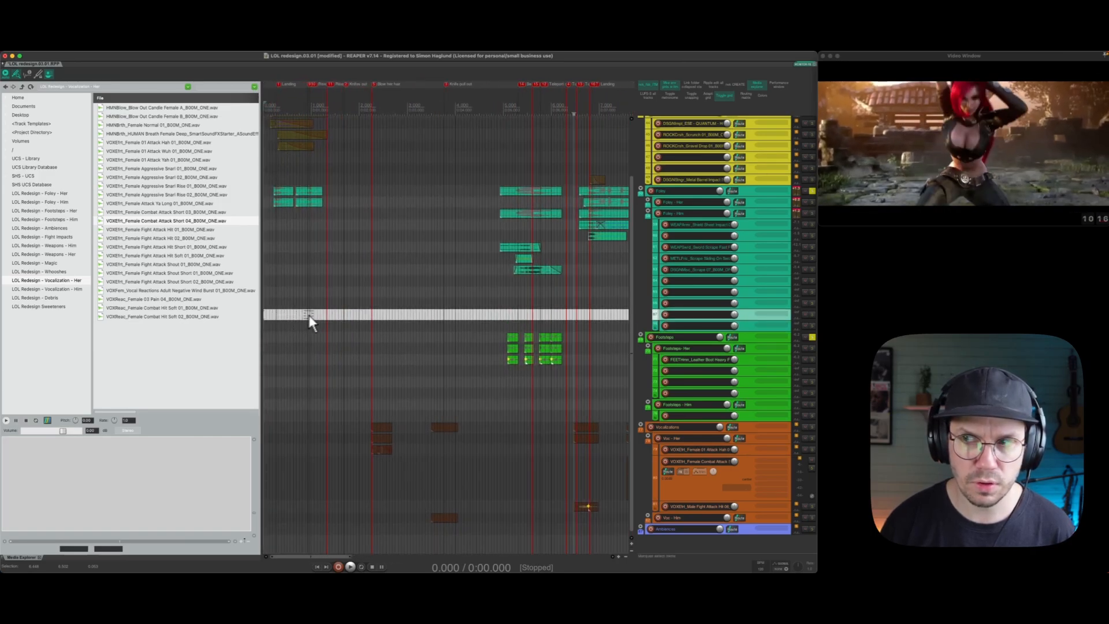
pyautogui.click(432, 313)
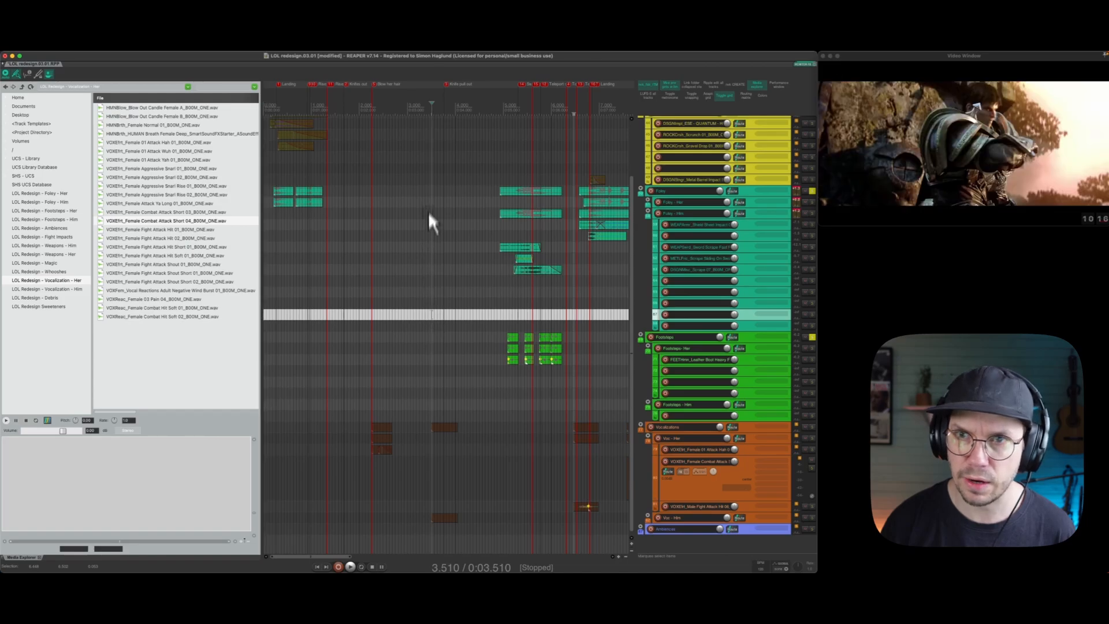
pyautogui.scroll(6, 430, 212)
pyautogui.scroll(4, 746, 318)
pyautogui.scroll(8, 746, 318)
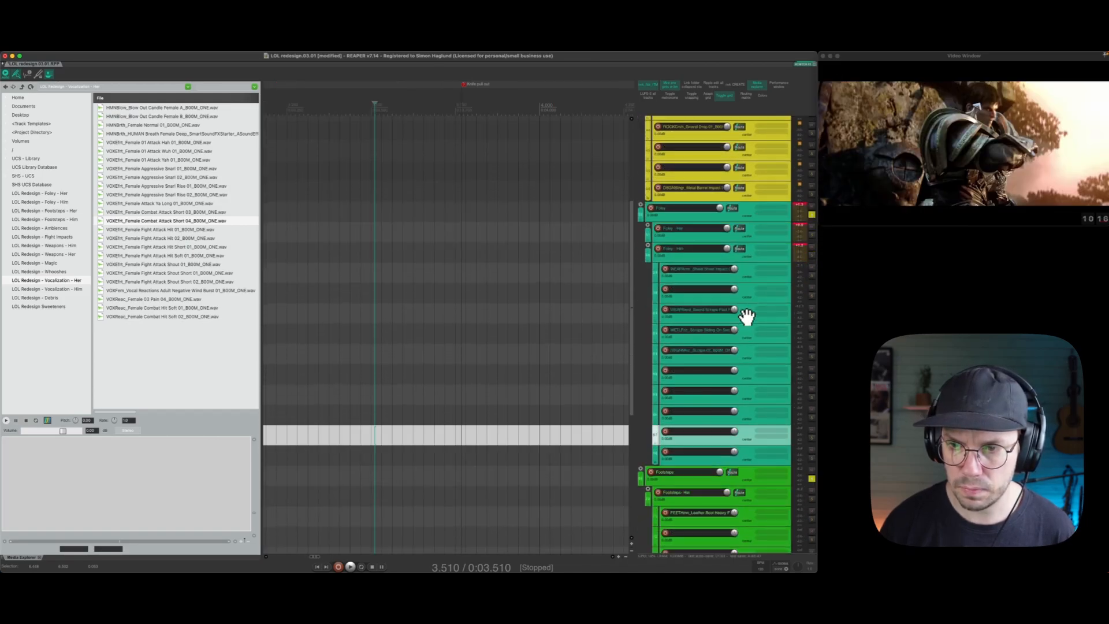
pyautogui.scroll(-10, 734, 341)
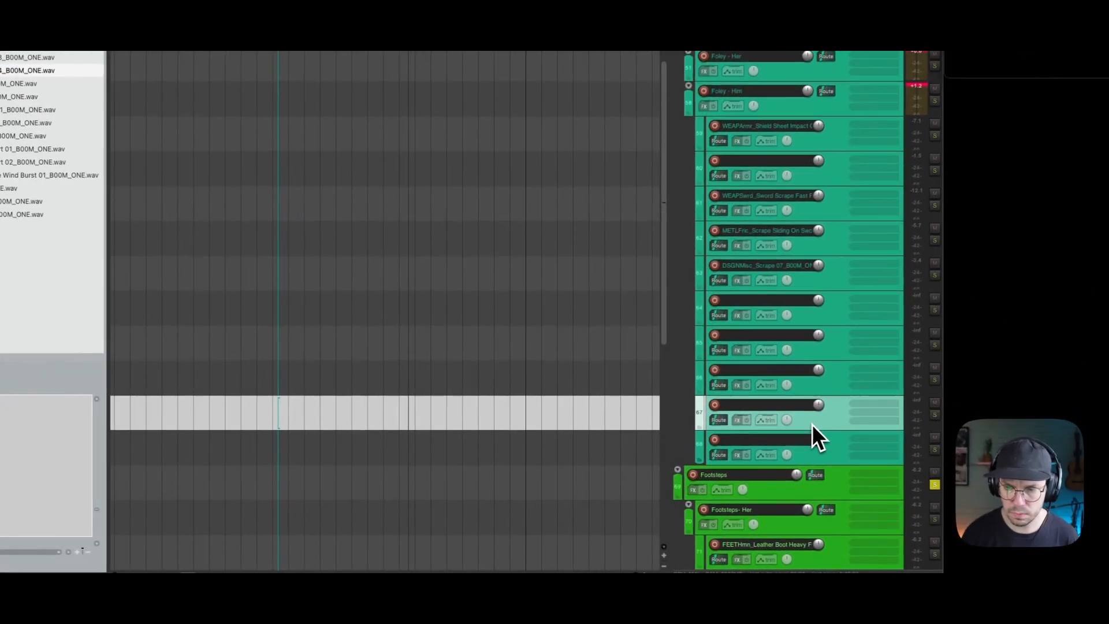
pyautogui.scroll(5, 729, 456)
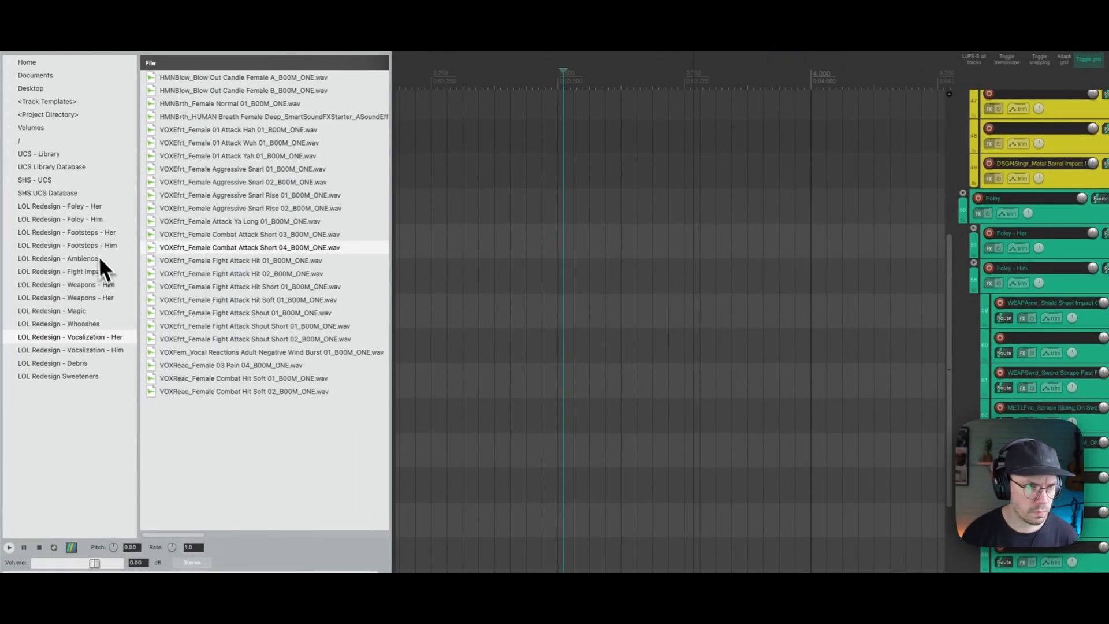
# Open the LOL Redesign - Foley - Him folder and audition the Plate Armor Movement 02 and Plate Armor Steel Movement 01 and 02 recordings.
pyautogui.click(80, 218)
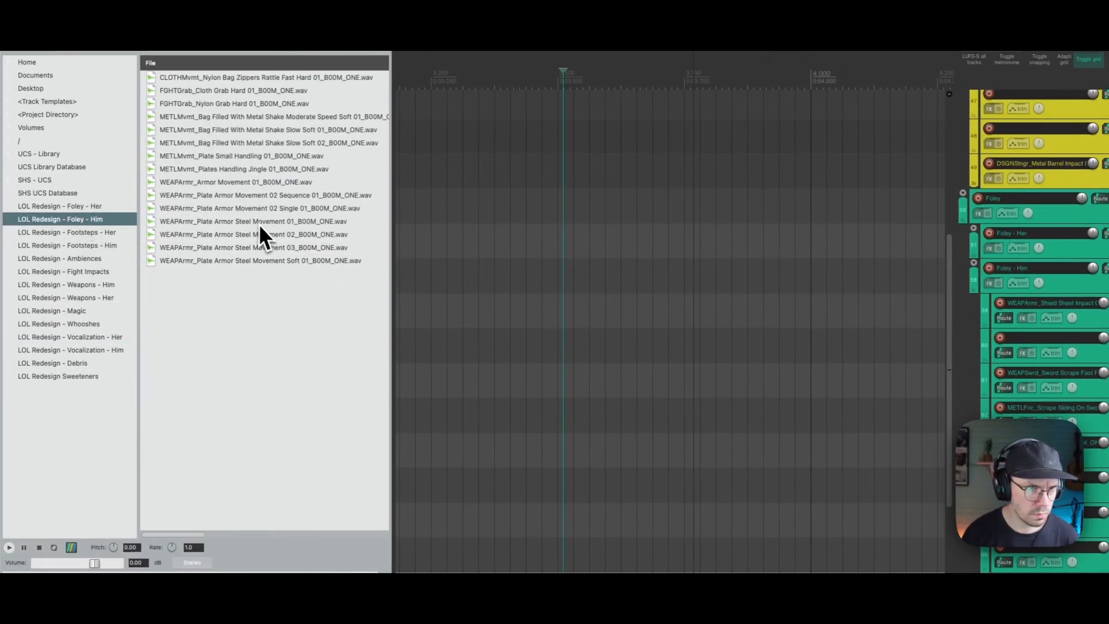
pyautogui.click(264, 196)
pyautogui.click(254, 208)
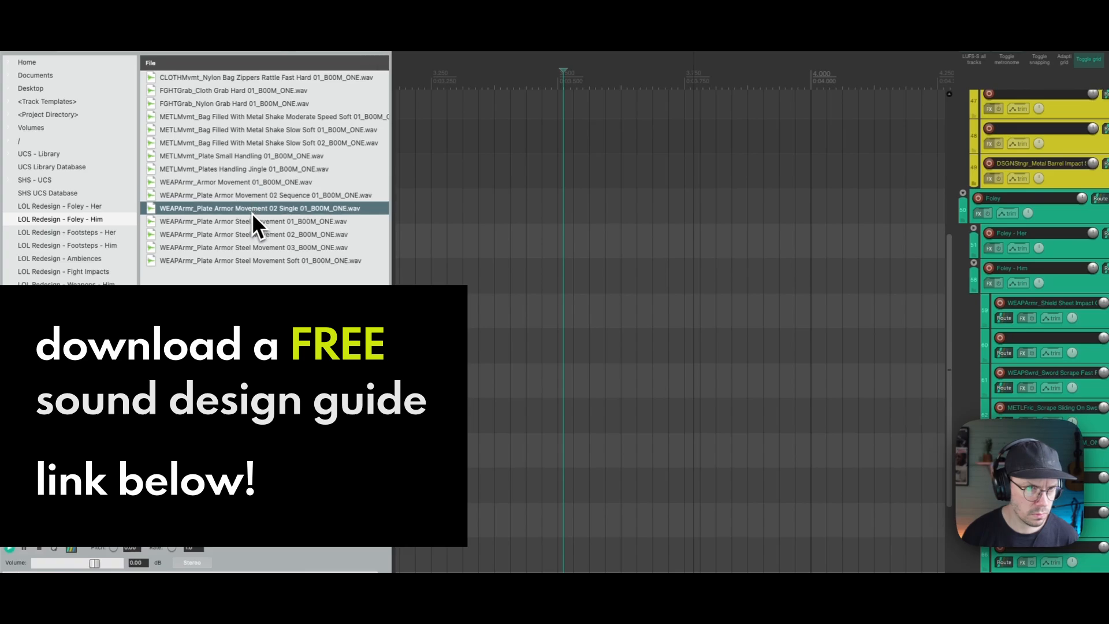
pyautogui.click(243, 220)
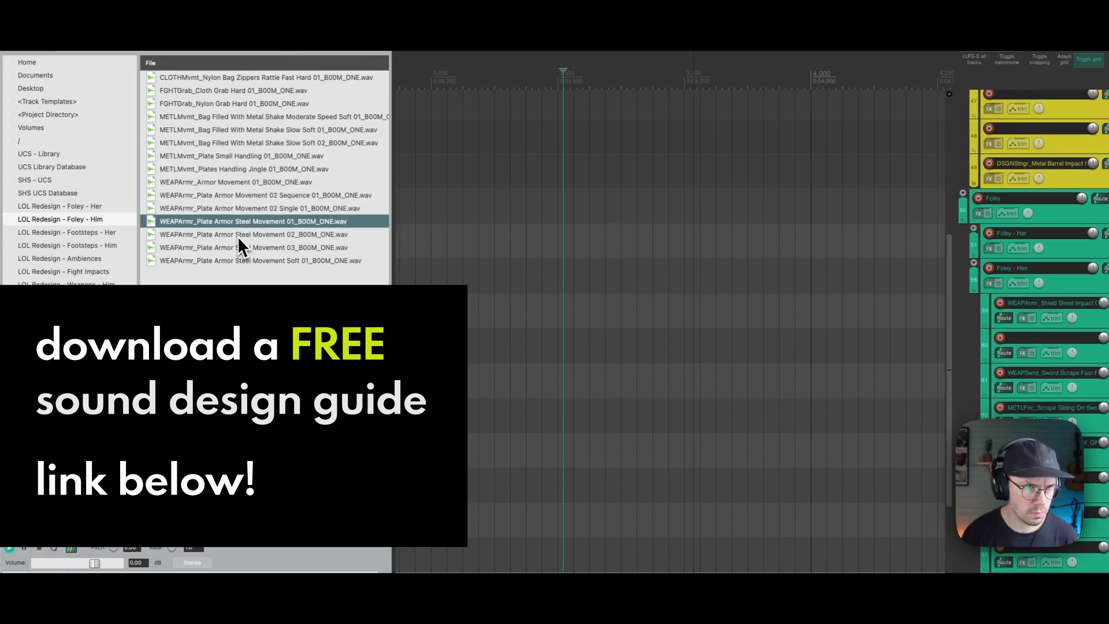
pyautogui.click(238, 236)
pyautogui.click(234, 225)
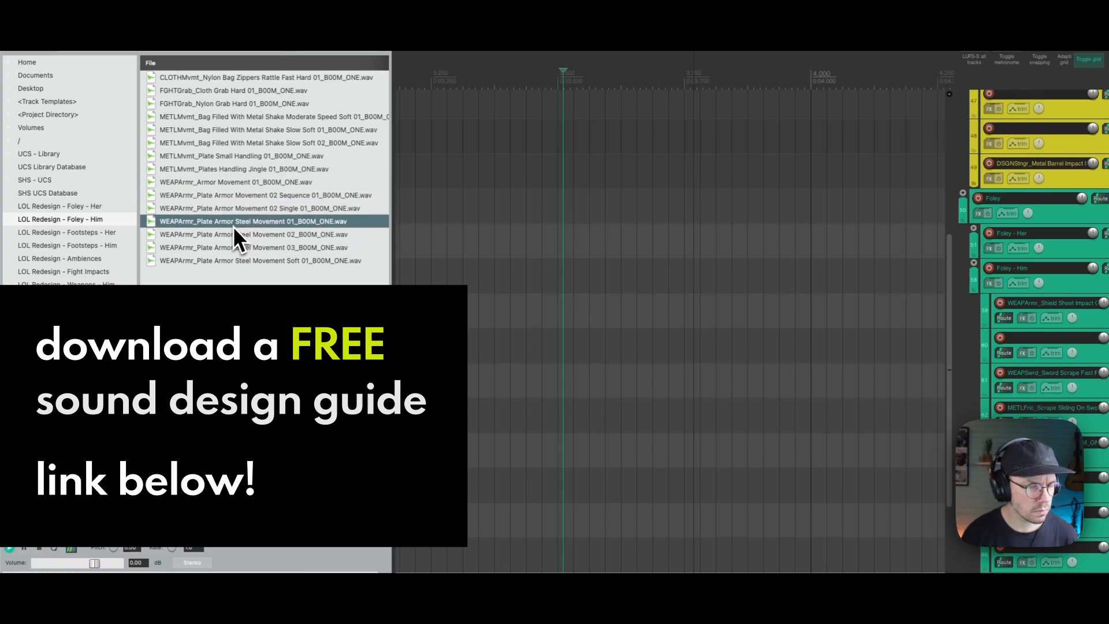
pyautogui.click(234, 236)
# Audition the nylon bag zippers rattle, cloth grab, nylon grab and metal-filled bag shake recordings in the Foley - Him folder.
pyautogui.click(199, 76)
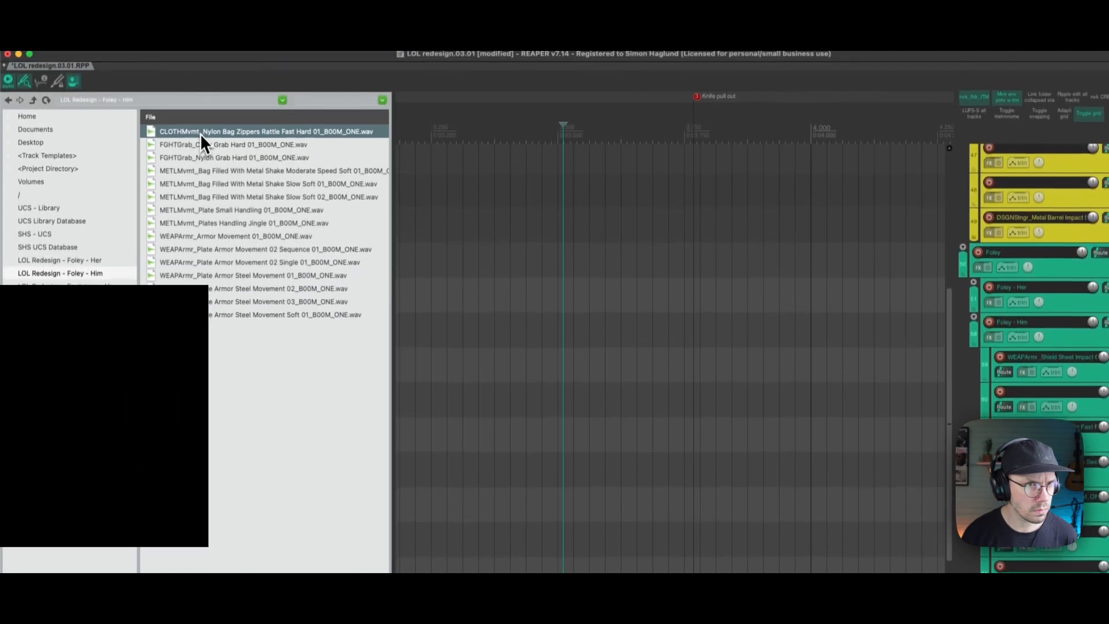
pyautogui.click(201, 150)
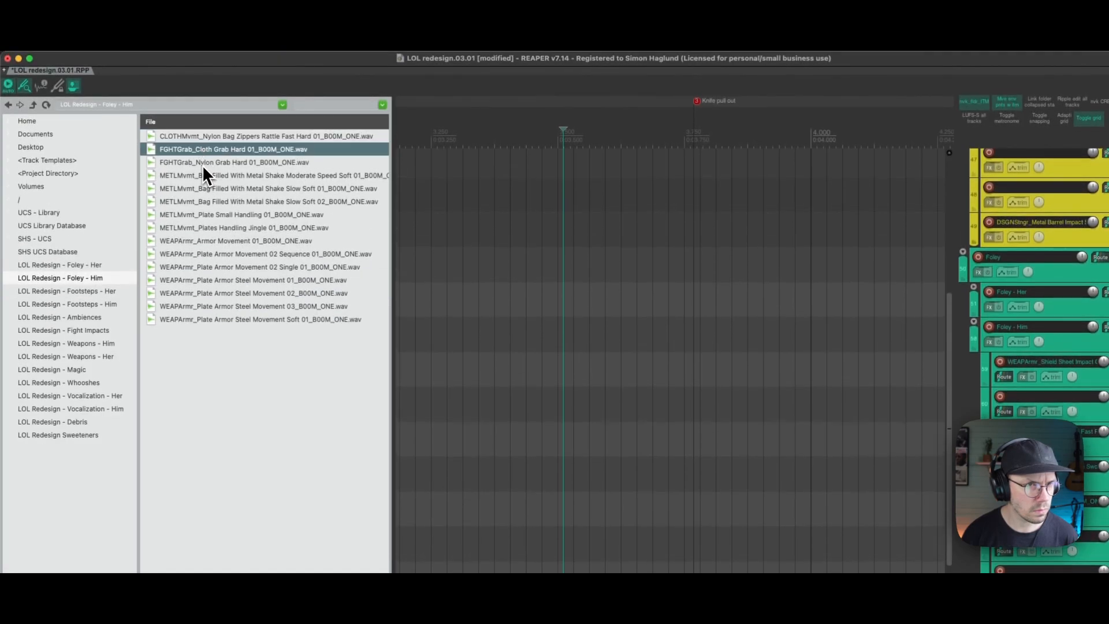
pyautogui.click(202, 163)
pyautogui.click(203, 176)
pyautogui.click(204, 189)
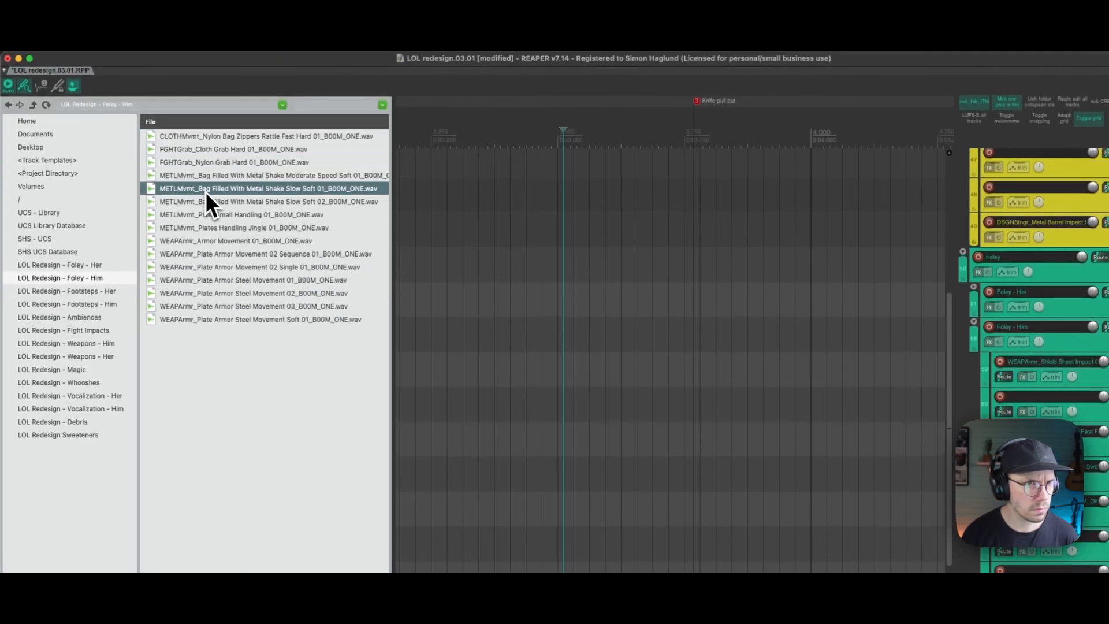
pyautogui.click(210, 200)
# Audition the metal plate handling recordings, Armor Movement 01 and Plate Armor Movement 02 Sequence 01.
pyautogui.click(213, 215)
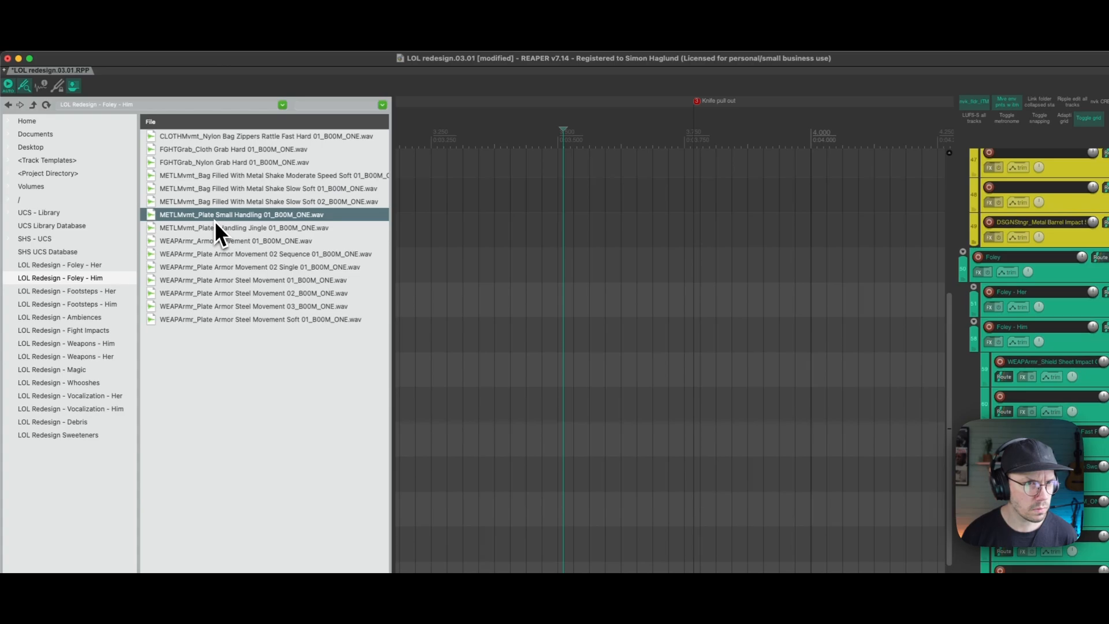
pyautogui.click(218, 229)
pyautogui.click(217, 242)
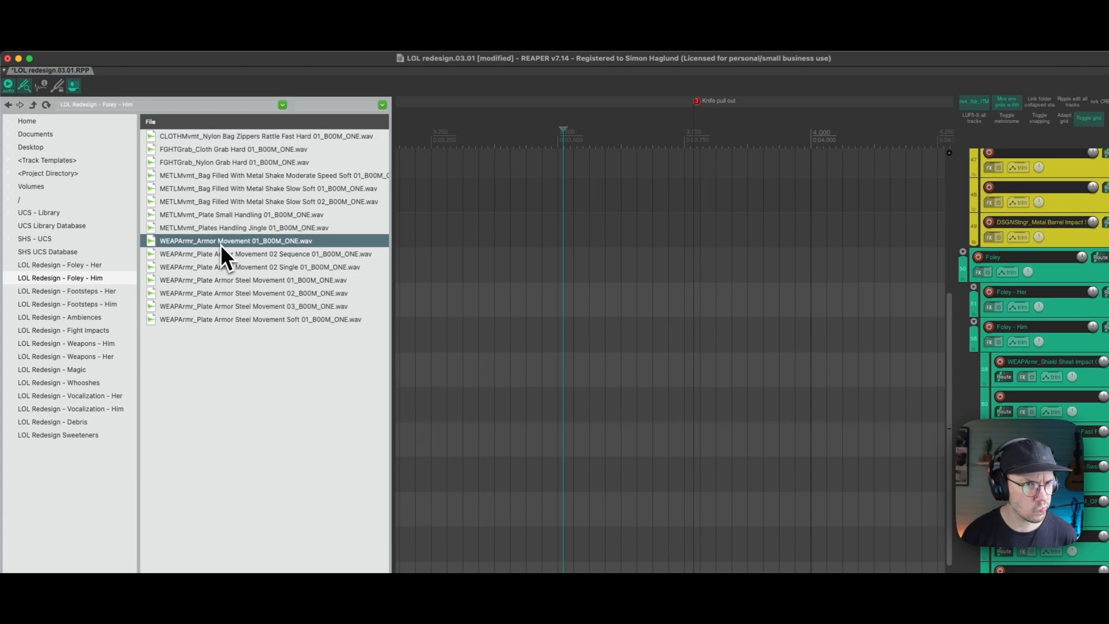
pyautogui.click(224, 254)
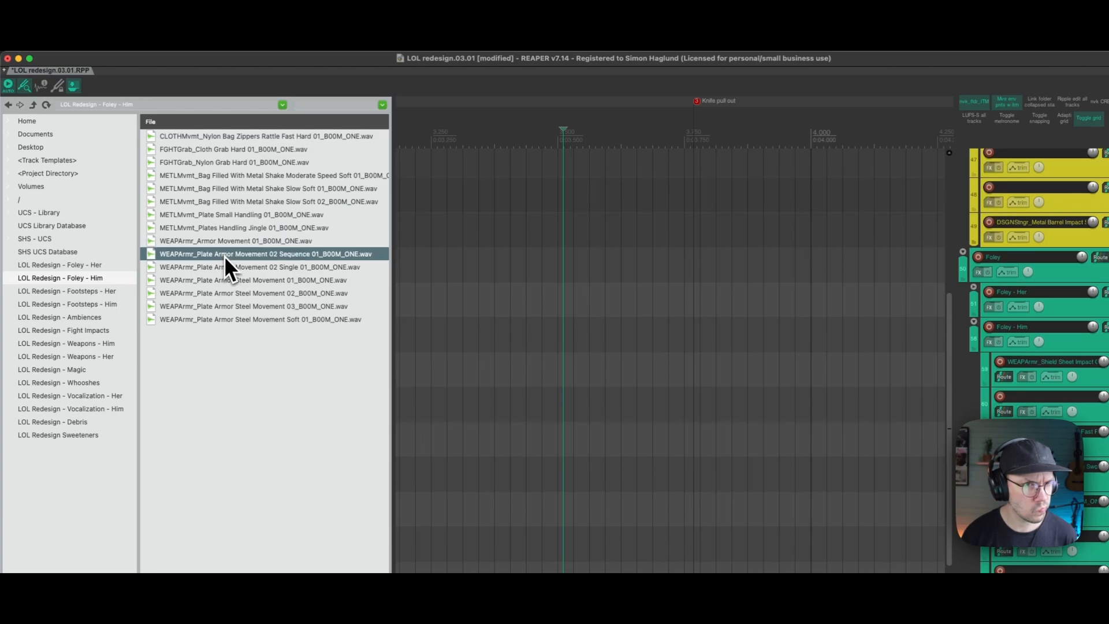
# Compare Nylon Bag Zippers Rattle Fast Hard 01 with Cloth Grab Hard 01 again and stop the preview.
pyautogui.click(230, 139)
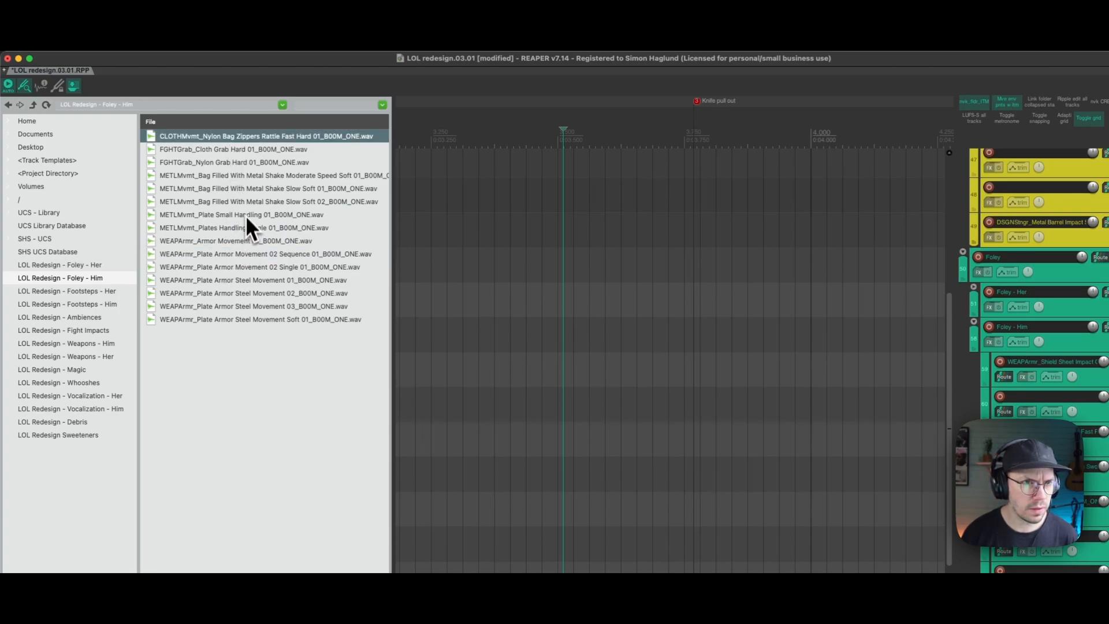
pyautogui.click(231, 149)
pyautogui.click(231, 136)
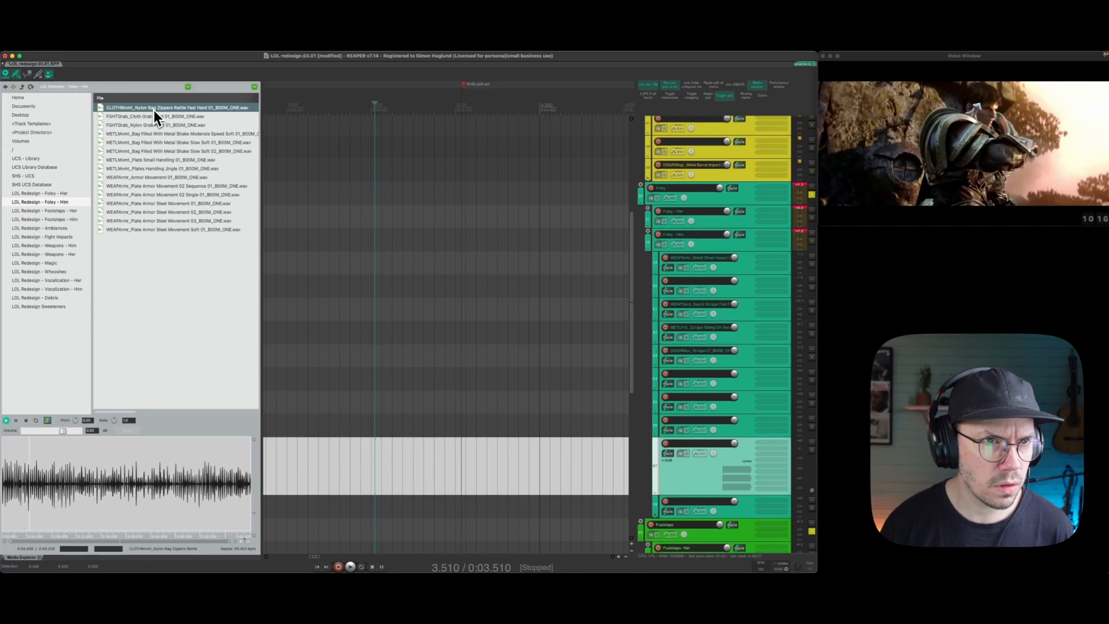
pyautogui.press('space')
# Set the edit cursor to 3.479 on the selected Foley - Him track and play the man's movement in the video.
pyautogui.click(367, 452)
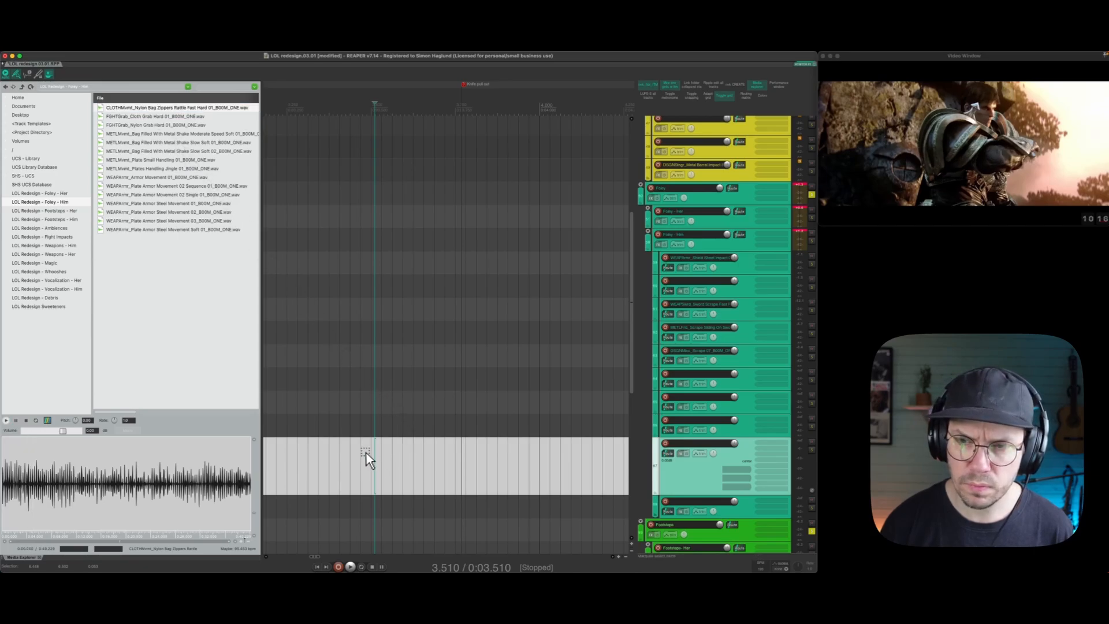
pyautogui.click(364, 453)
pyautogui.press('space')
pyautogui.press('space')
pyautogui.press('space')
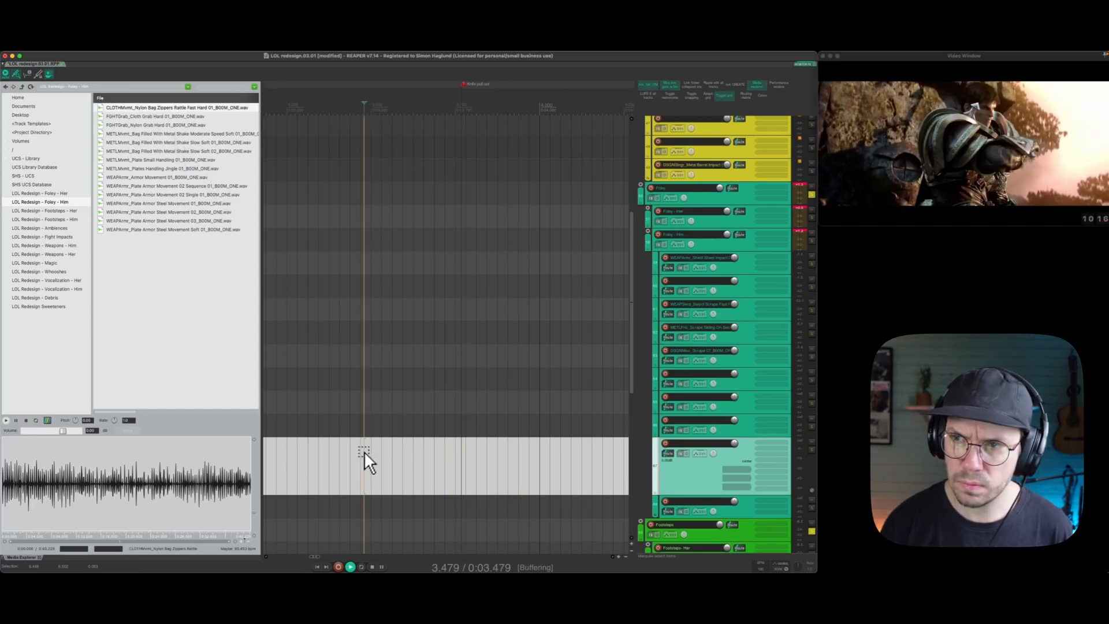
pyautogui.press('space')
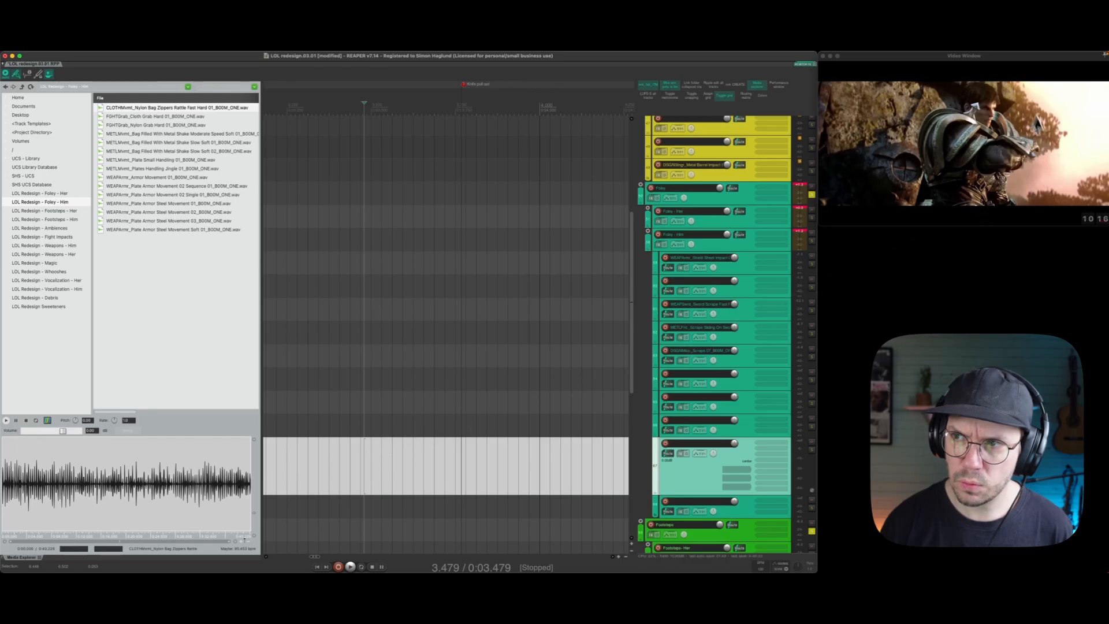
# Check the man's pose in the video around the Knife pull out marker and set the edit cursor to 3.327.
pyautogui.click(400, 457)
pyautogui.click(413, 457)
pyautogui.click(434, 458)
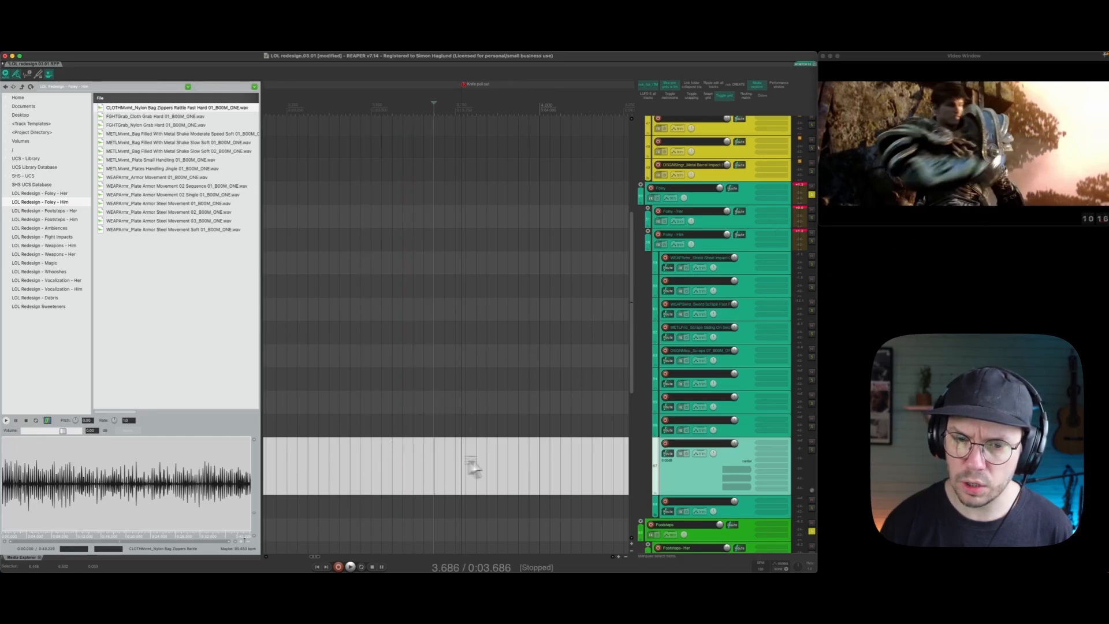
pyautogui.click(486, 459)
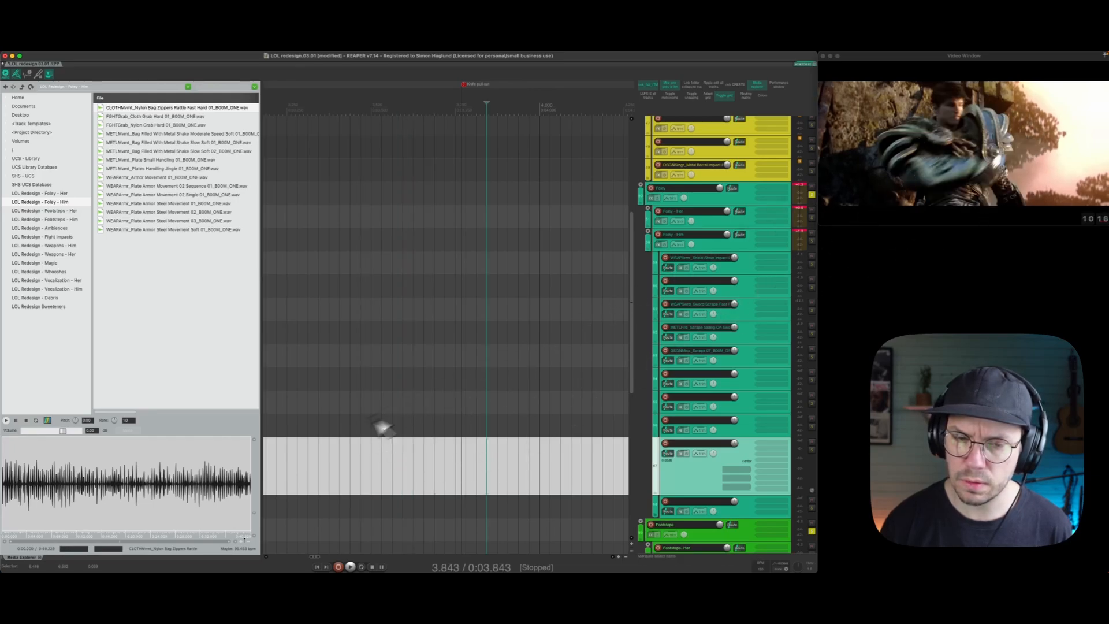
pyautogui.click(317, 451)
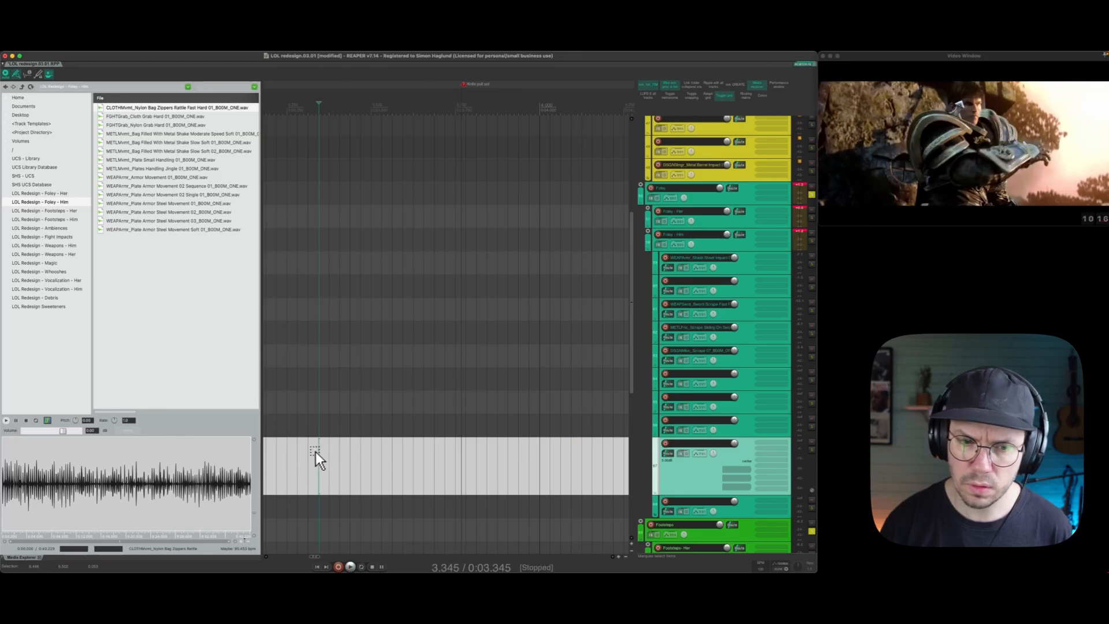
pyautogui.click(314, 451)
# Audition the plate armor recordings and place Plate Armor Steel Movement 03 on the selected Foley - Him track at about 3.3 seconds.
pyautogui.click(149, 188)
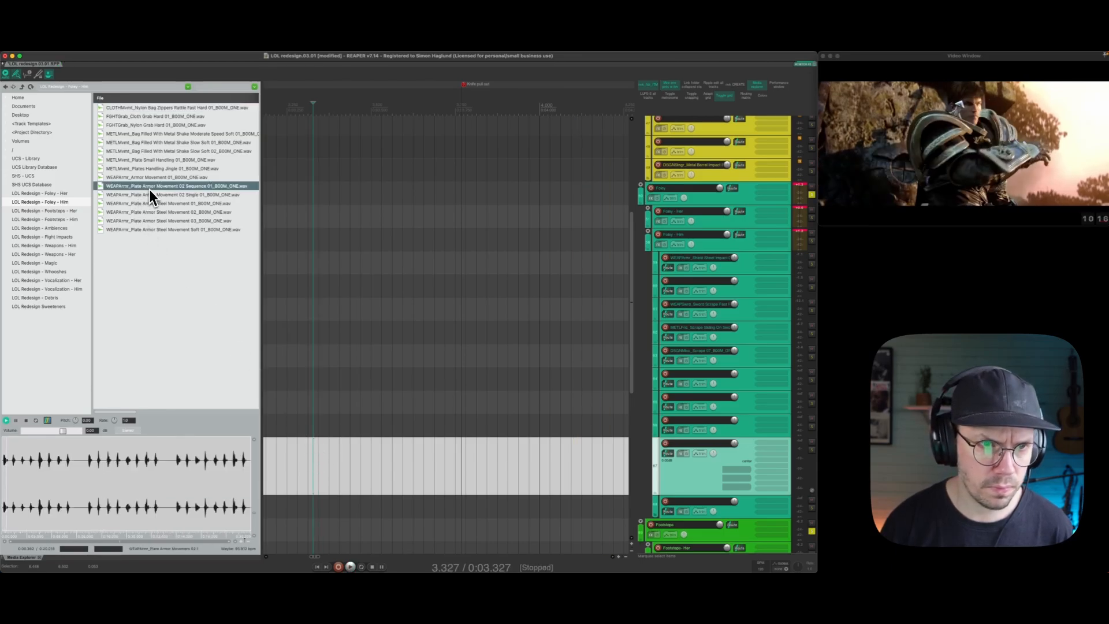
pyautogui.click(151, 196)
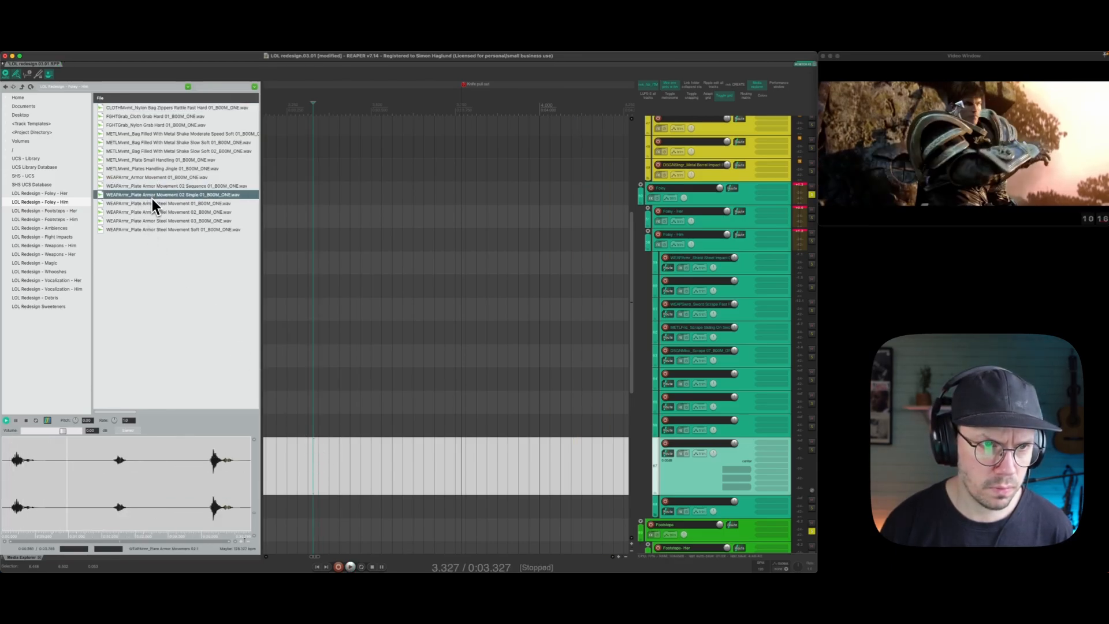
pyautogui.click(151, 203)
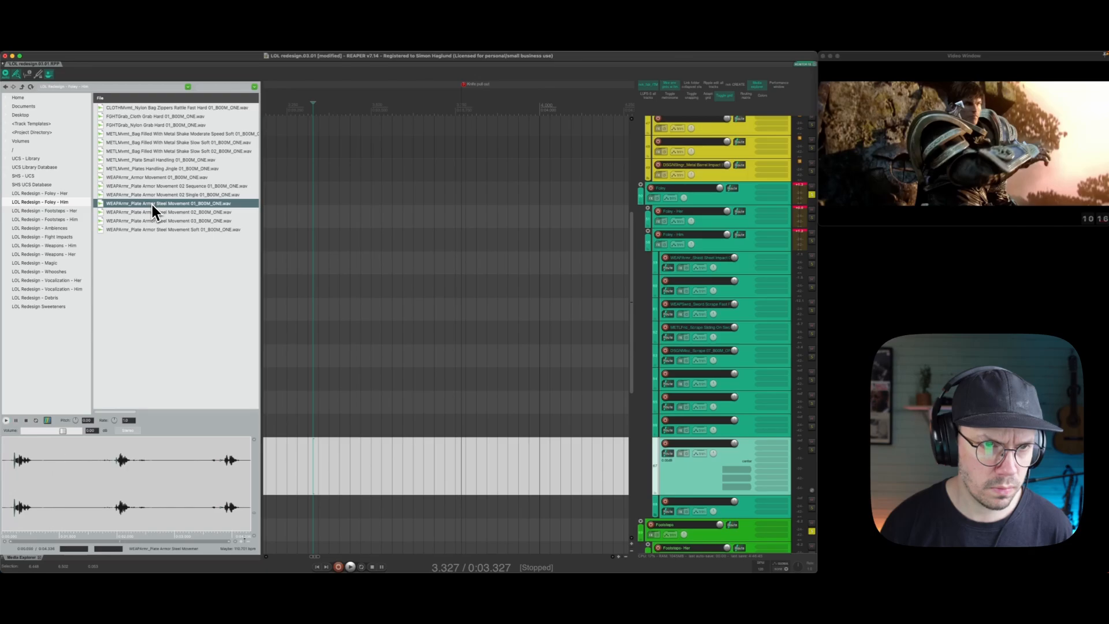
pyautogui.click(152, 211)
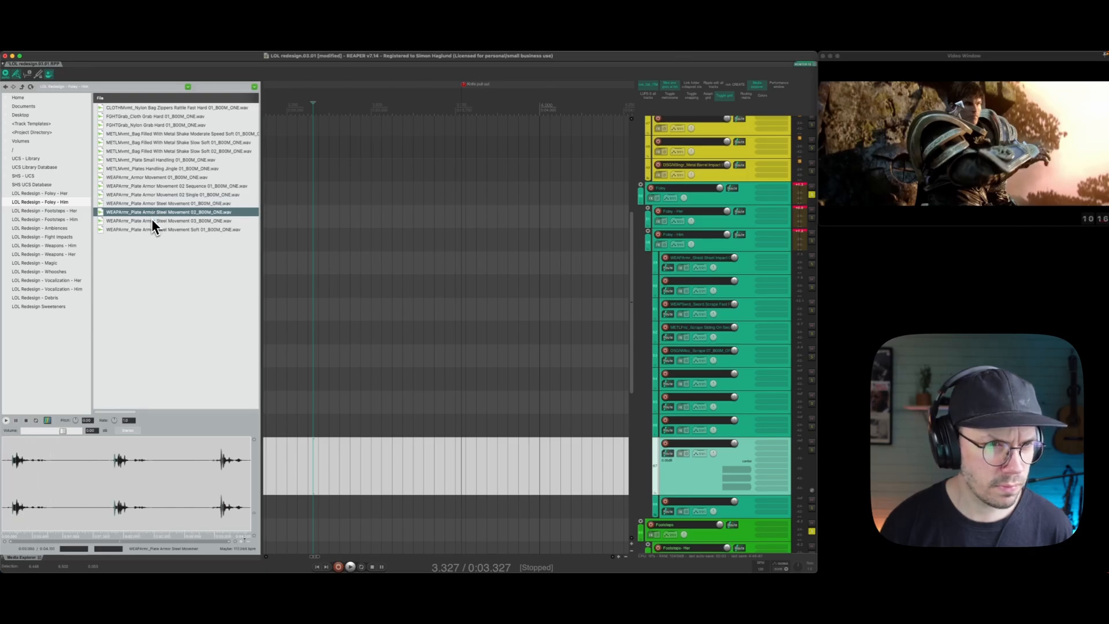
pyautogui.click(151, 220)
pyautogui.moveTo(151, 221); pyautogui.dragTo(333, 464)
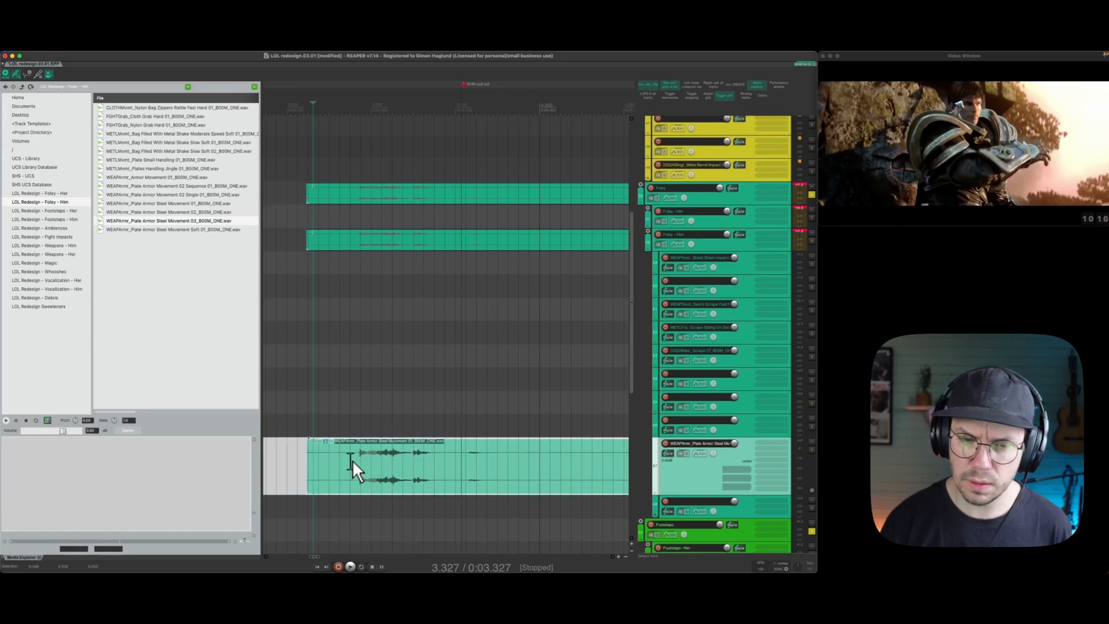
# Trim the armor item's start and end to its movement sound, fade out its end and shift it earlier.
pyautogui.press('a')
pyautogui.moveTo(423, 474)
pyautogui.mouseDown()
pyautogui.moveTo(394, 471)
pyautogui.moveTo(420, 461)
pyautogui.mouseUp()
pyautogui.press('d')
pyautogui.click(434, 461)
pyautogui.click(349, 476)
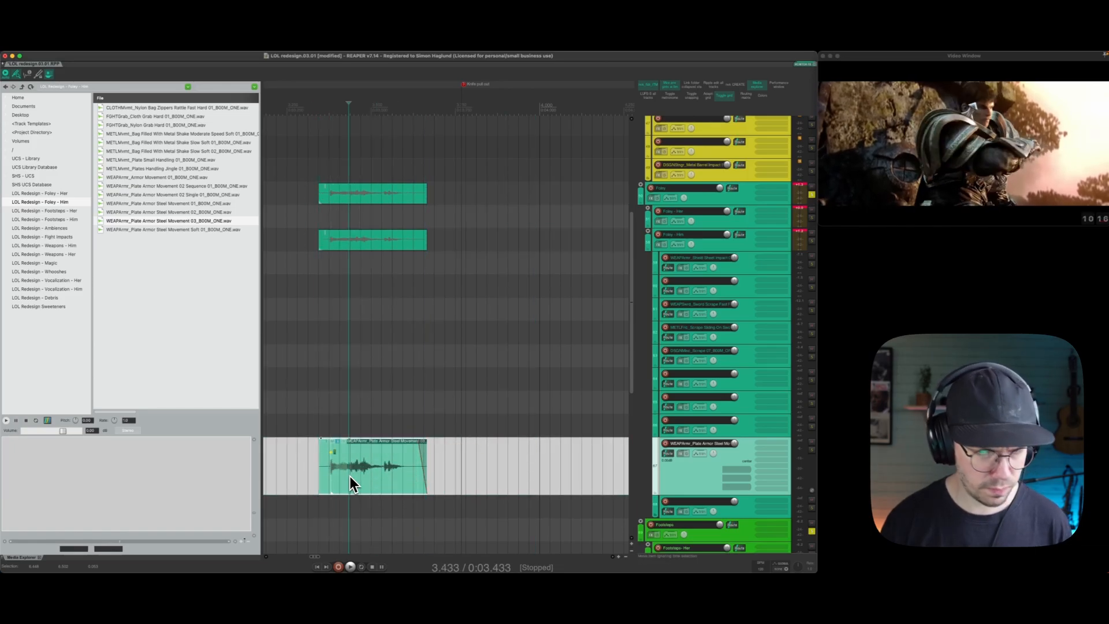
pyautogui.moveTo(349, 476); pyautogui.dragTo(310, 475)
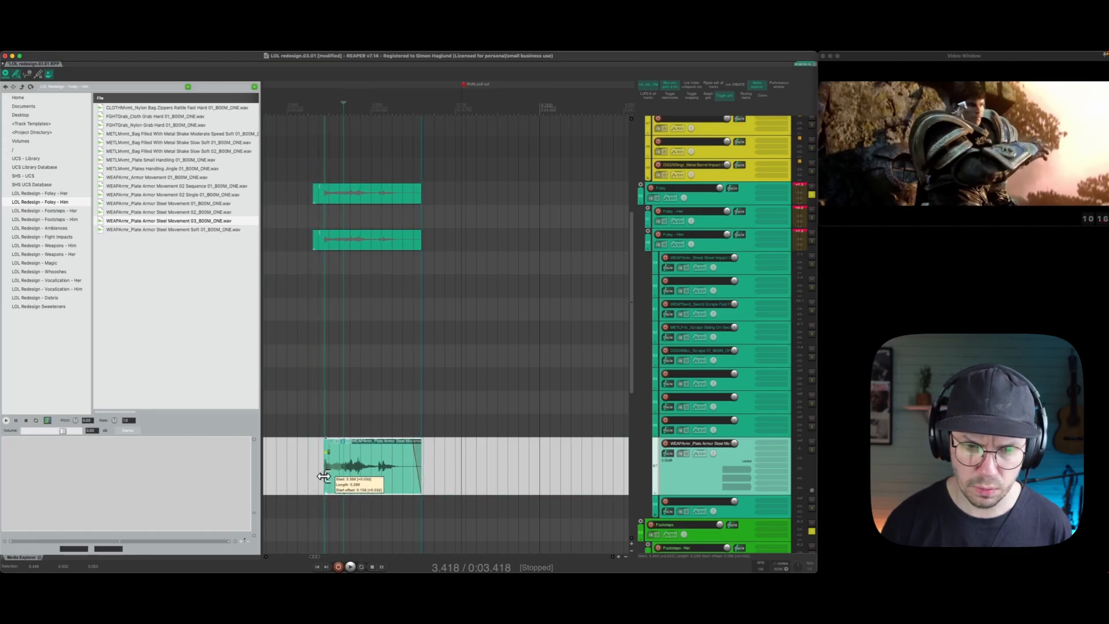
pyautogui.moveTo(324, 476)
pyautogui.mouseDown()
pyautogui.moveTo(355, 481)
pyautogui.moveTo(324, 480)
pyautogui.mouseUp()
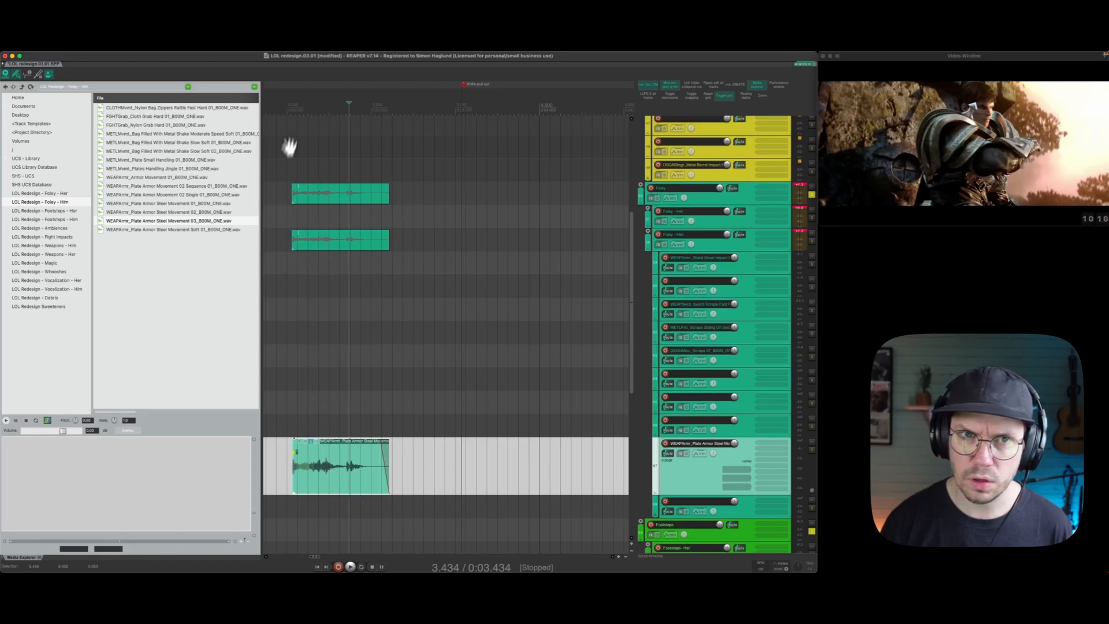
# Move the trimmed armor item later towards the man's movement and check its sync by playing from 3.063.
pyautogui.moveTo(303, 99); pyautogui.dragTo(394, 86)
pyautogui.moveTo(413, 479); pyautogui.dragTo(429, 482)
pyautogui.click(341, 454)
pyautogui.press('space')
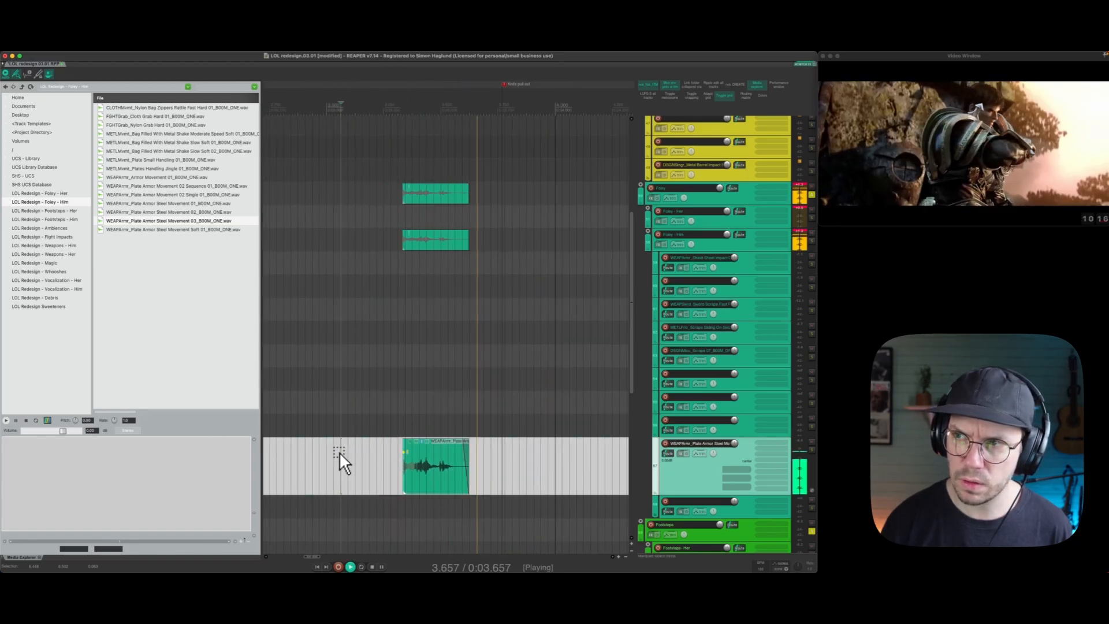
pyautogui.press('space')
pyautogui.press('space')
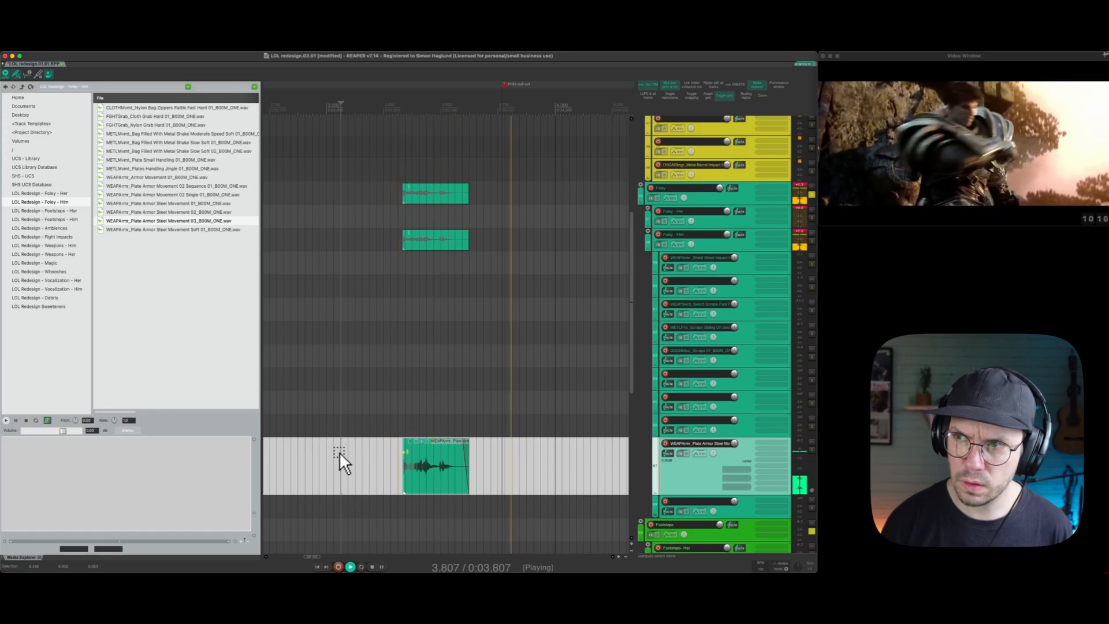
pyautogui.press('space')
# Nudge the armor item slightly later and play it against the video again.
pyautogui.moveTo(428, 488); pyautogui.dragTo(451, 481)
pyautogui.press('space')
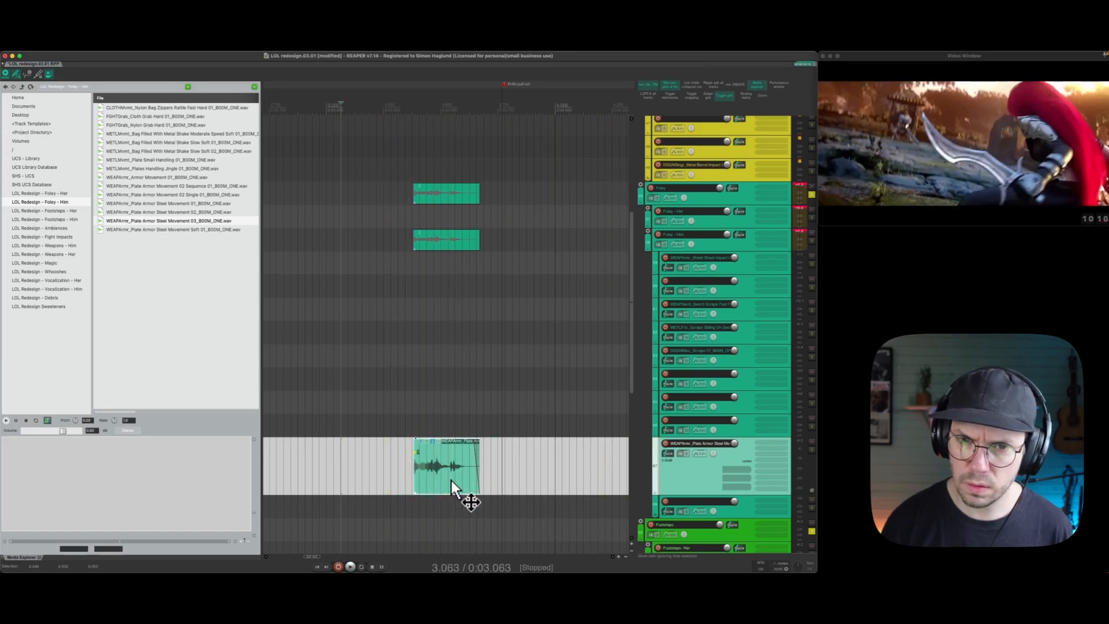
pyautogui.press('space')
pyautogui.press('space')
# Solo the Sword Scrape Fast track and play its item from 4.806.
pyautogui.press('space')
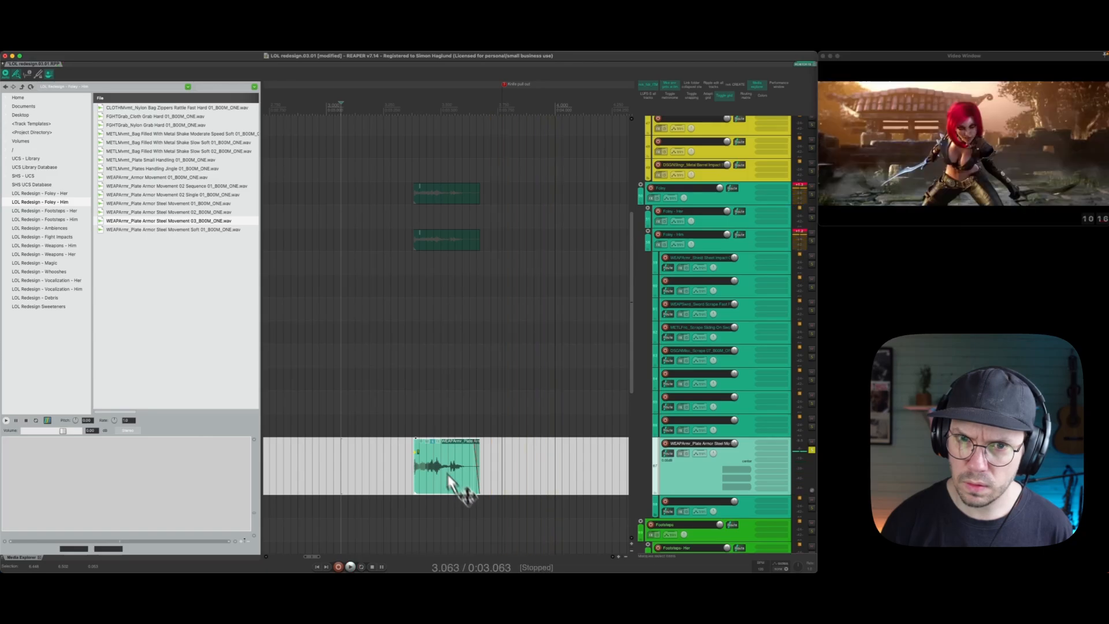
pyautogui.moveTo(436, 105); pyautogui.dragTo(428, 148)
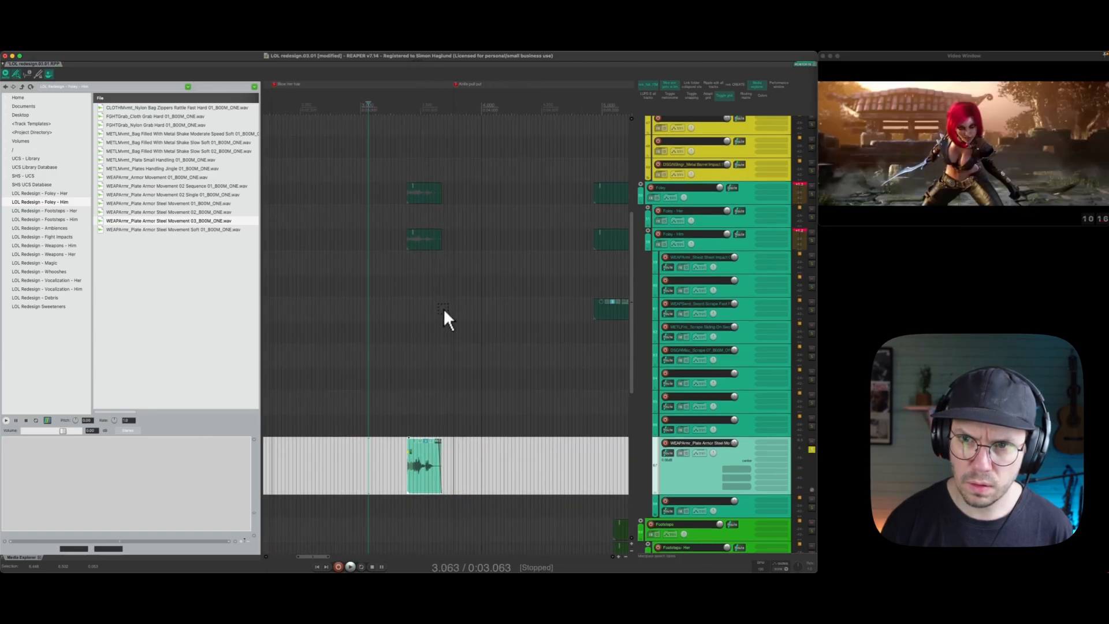
pyautogui.click(550, 323)
pyautogui.click(577, 313)
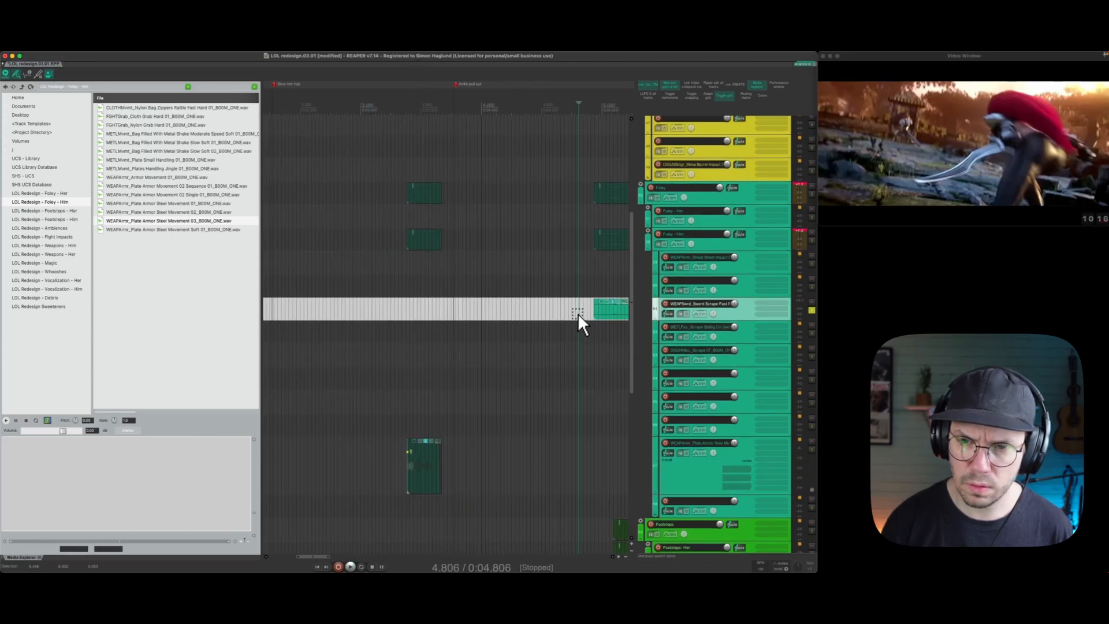
pyautogui.press('space')
# Solo the Foley folder and play the foley with the video from 2.849.
pyautogui.click(341, 192)
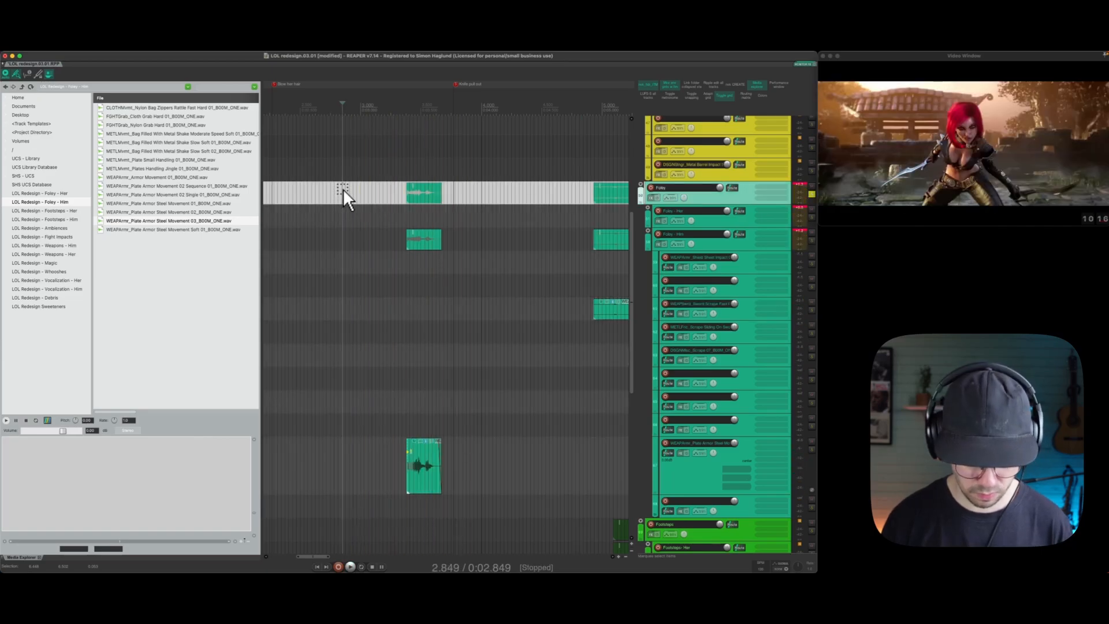
pyautogui.click(342, 188)
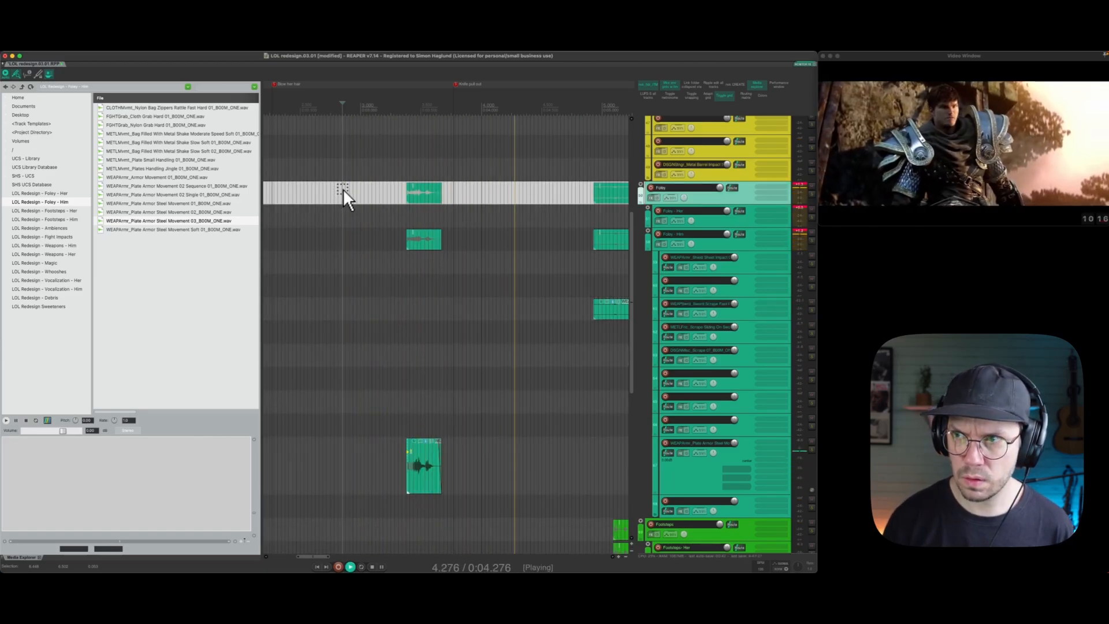
pyautogui.click(342, 188)
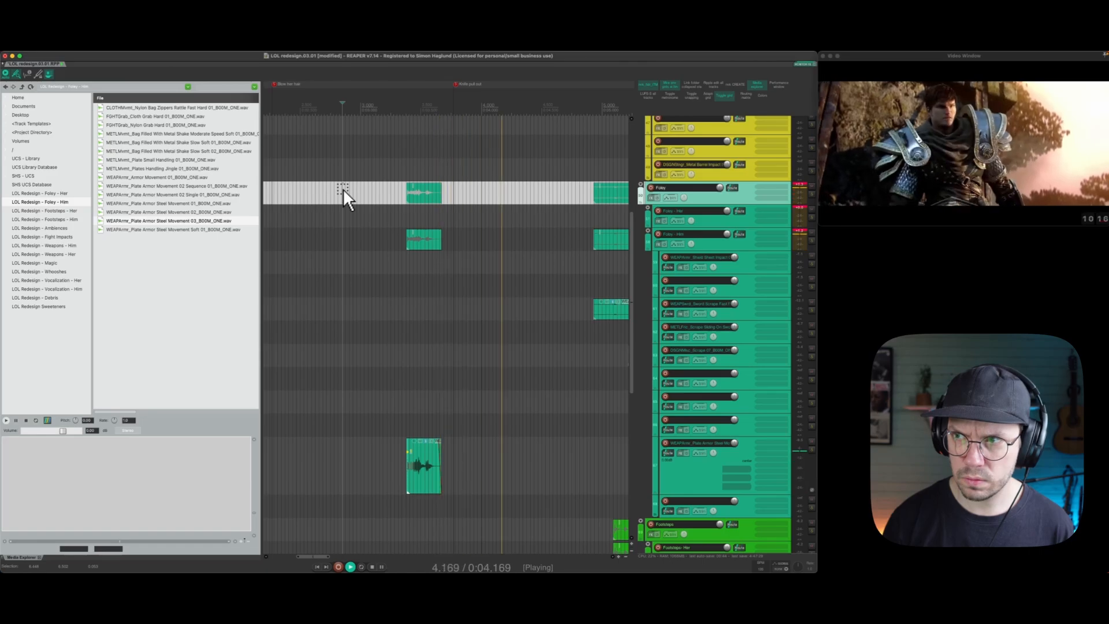
# Place Nylon Bag Zippers Rattle Fast Hard 01 in the Foley - Him folder, starting ahead of the Knife pull out marker.
pyautogui.click(418, 478)
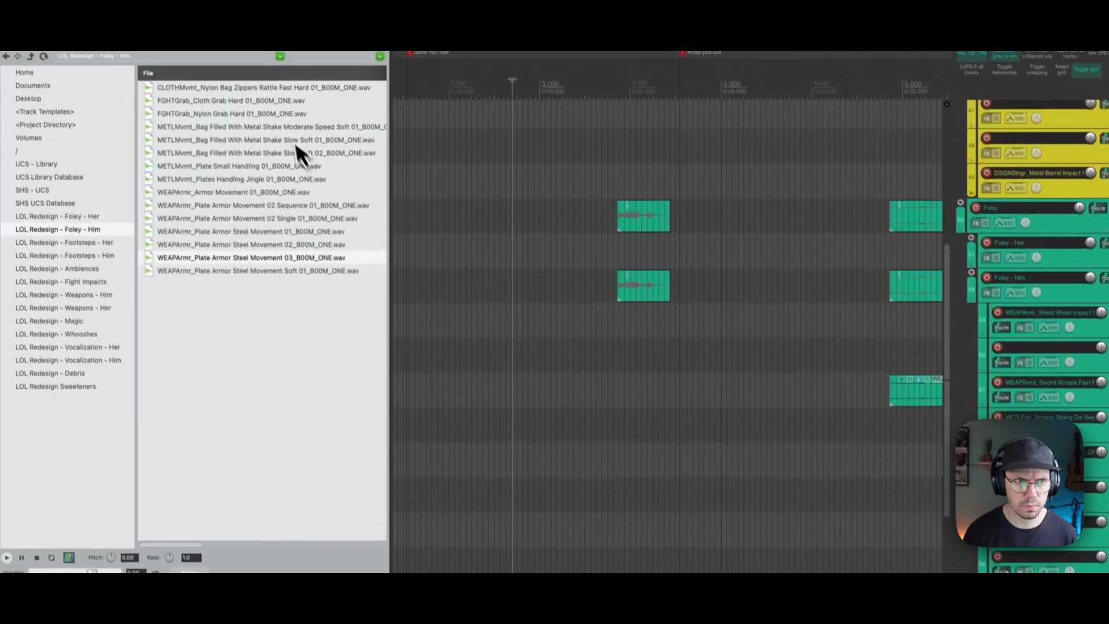
pyautogui.click(268, 94)
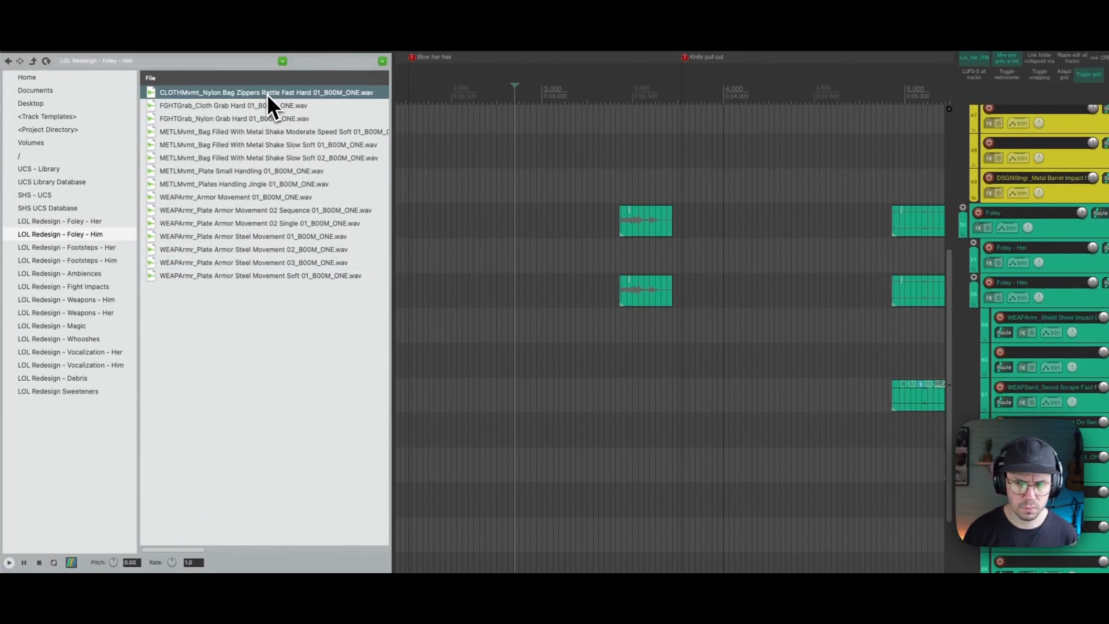
pyautogui.moveTo(267, 95); pyautogui.dragTo(575, 573)
pyautogui.scroll(-6, 453, 474)
pyautogui.moveTo(454, 473); pyautogui.dragTo(453, 471)
# Solo the Weapons & Fight sounds folder and play it from just before its item ahead of the Knife pull out marker.
pyautogui.scroll(5, 452, 473)
pyautogui.scroll(6, 453, 471)
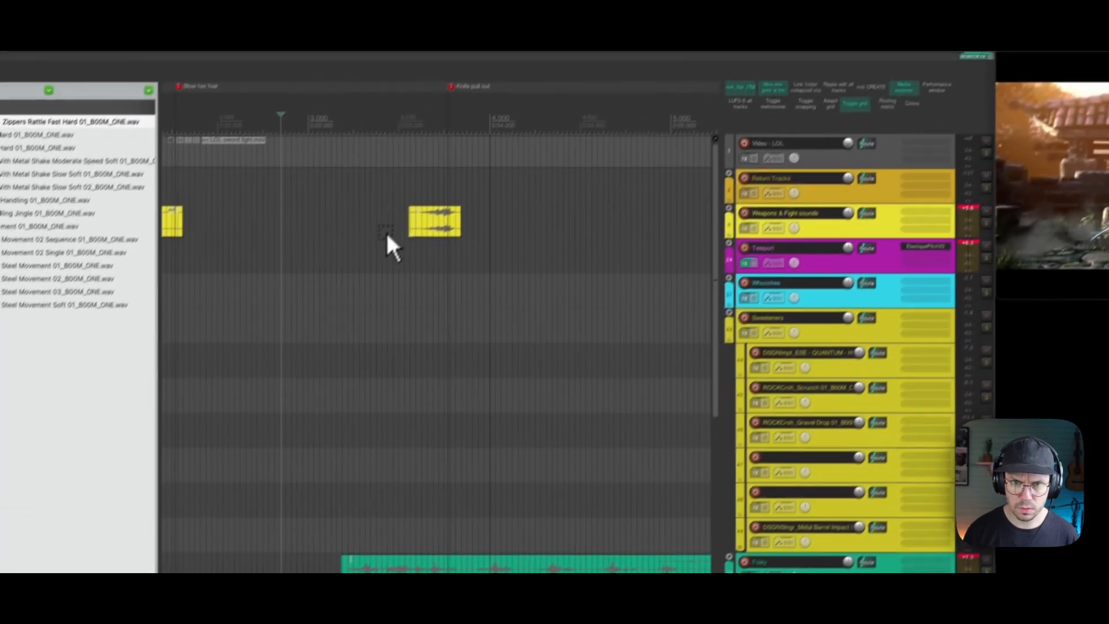
pyautogui.click(399, 225)
pyautogui.press('F6')
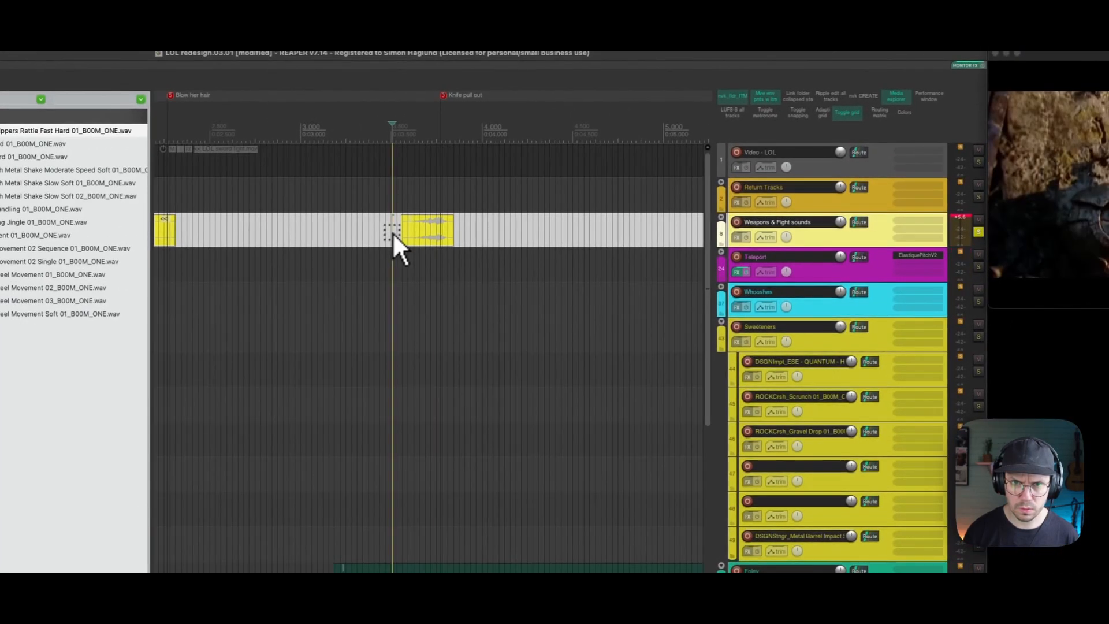
# Play the soloed Weapons & Fight sounds folder with the video from 3.505.
pyautogui.press('space')
pyautogui.press('space')
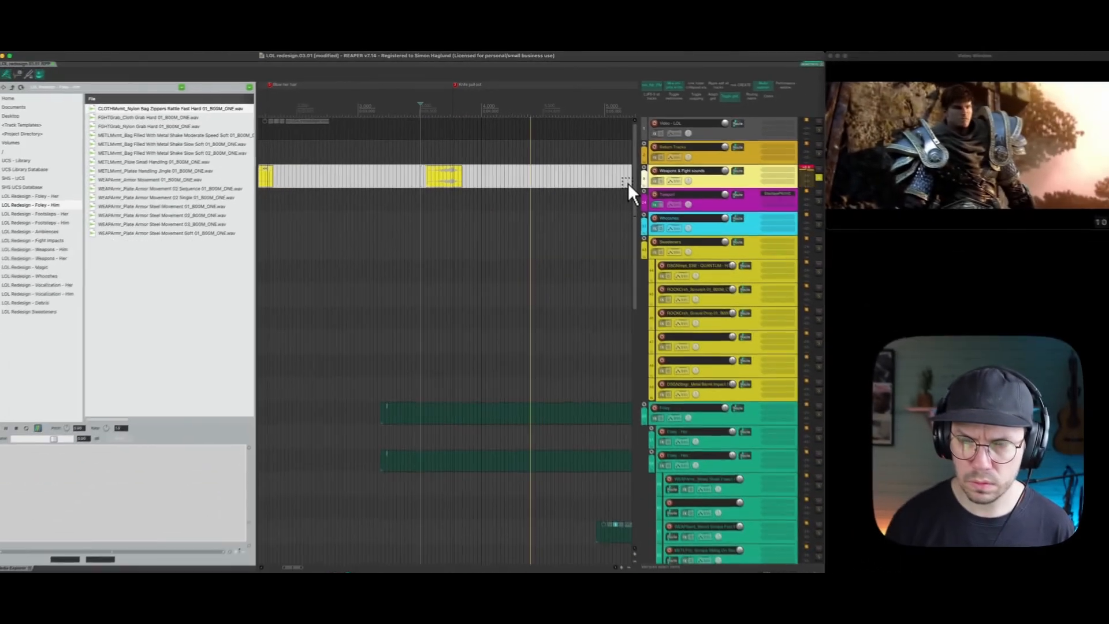
pyautogui.press('space')
pyautogui.scroll(-5, 621, 202)
pyautogui.press('space')
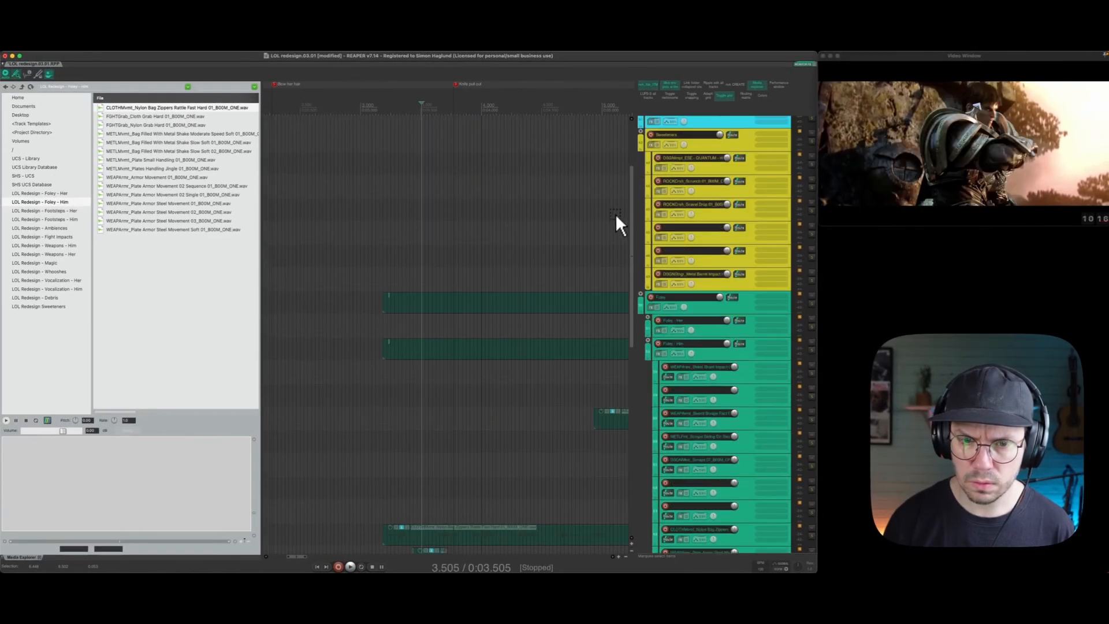
# Move the Sword Scrape 01 item from Weapons - Him down to the empty track above Nylon Bag Zippers in Foley - Him.
pyautogui.scroll(15, 676, 347)
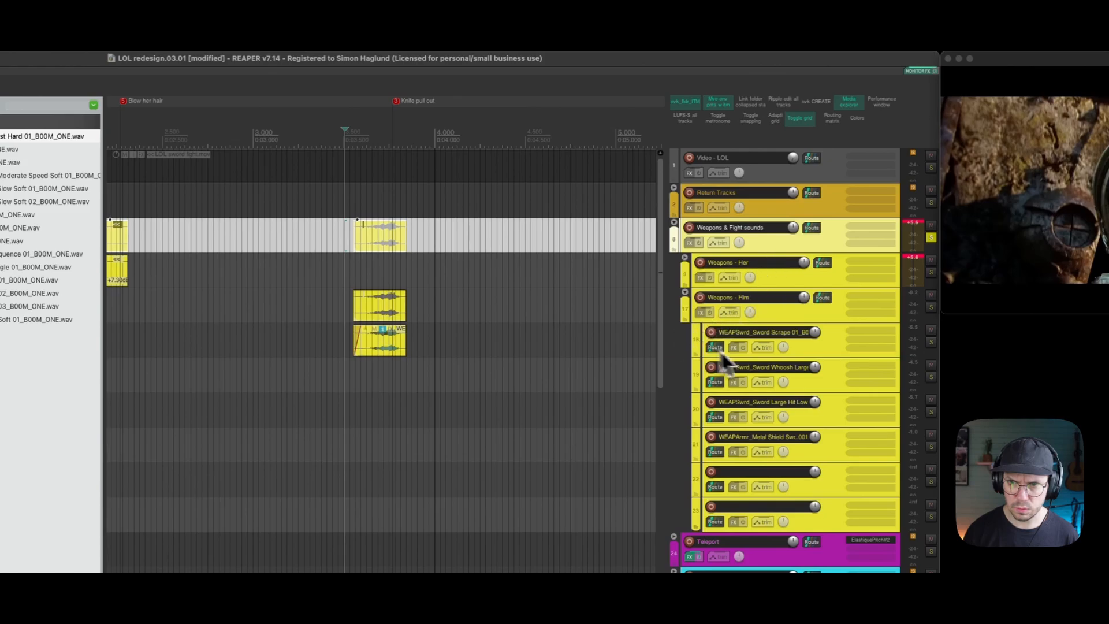
pyautogui.click(803, 344)
pyautogui.scroll(-3, 805, 347)
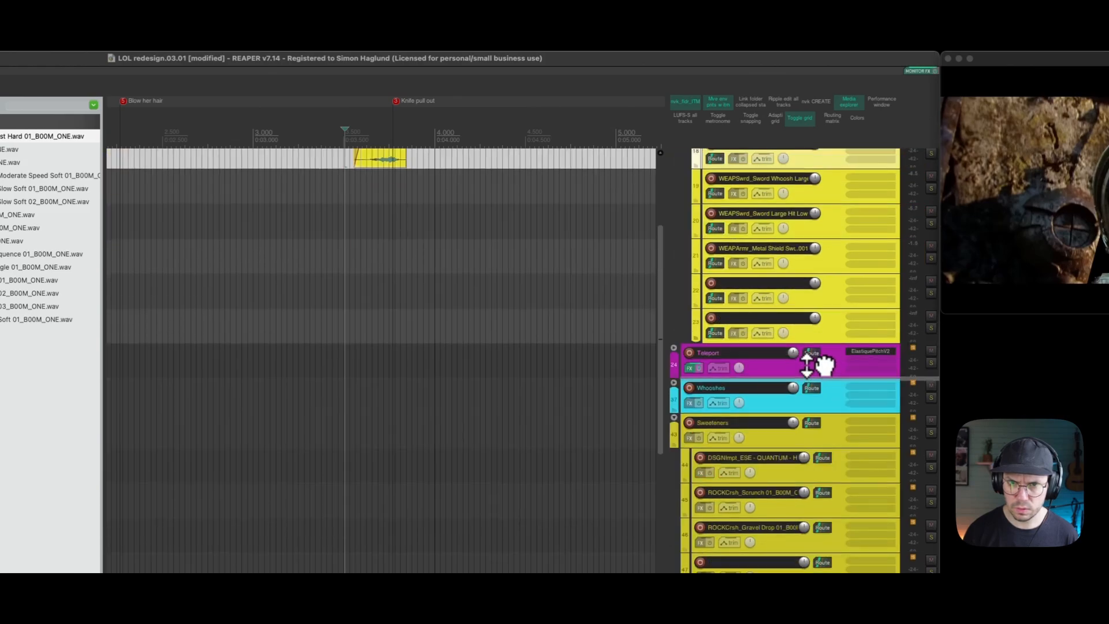
pyautogui.scroll(3, 820, 363)
pyautogui.scroll(-3, 439, 125)
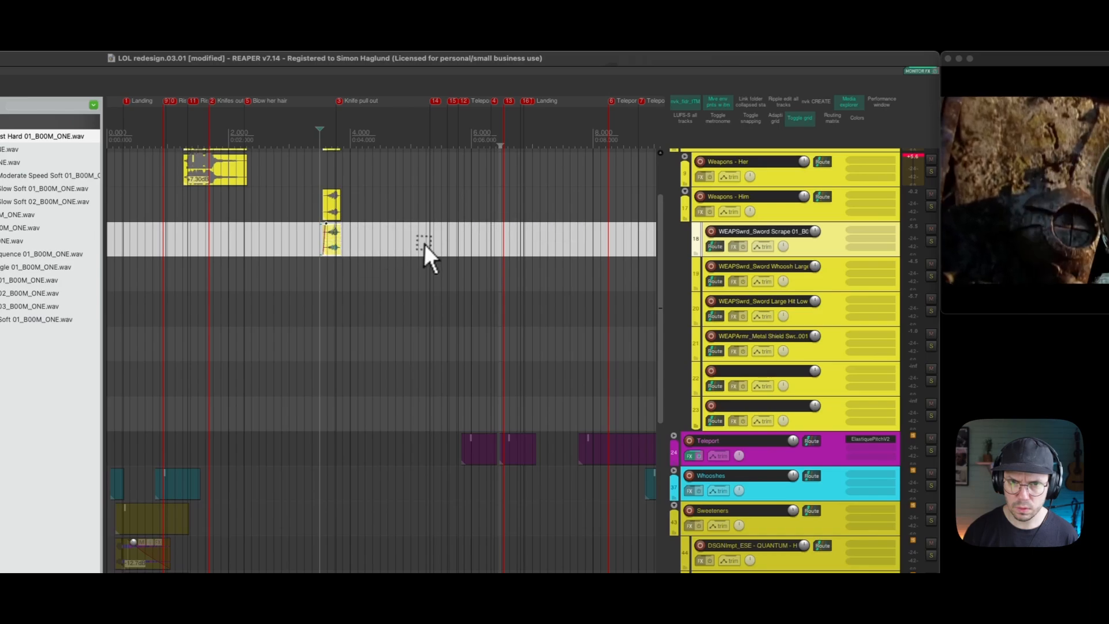
pyautogui.scroll(-10, 401, 293)
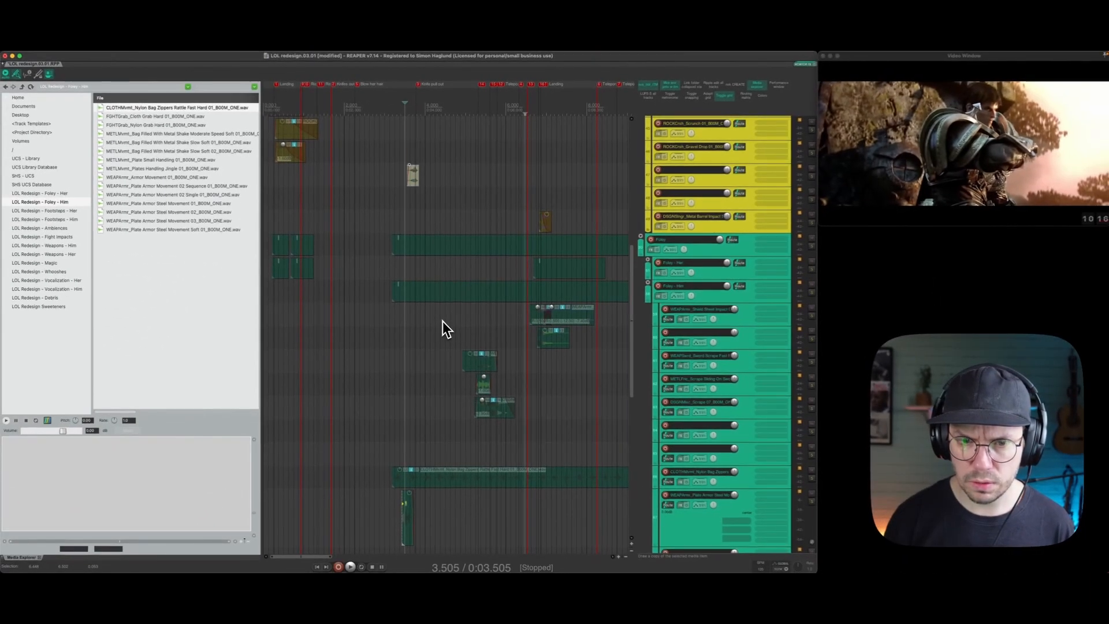
pyautogui.press('super+Down')
pyautogui.press('super+Down')
pyautogui.press('super+Down')
pyautogui.press('super+Down')
pyautogui.press('super+Down')
pyautogui.press('super+Down')
pyautogui.press('super+Down')
pyautogui.press('super+Down')
pyautogui.press('super+Down')
pyautogui.press('super+Down')
pyautogui.press('super+Down')
pyautogui.press('super+Down')
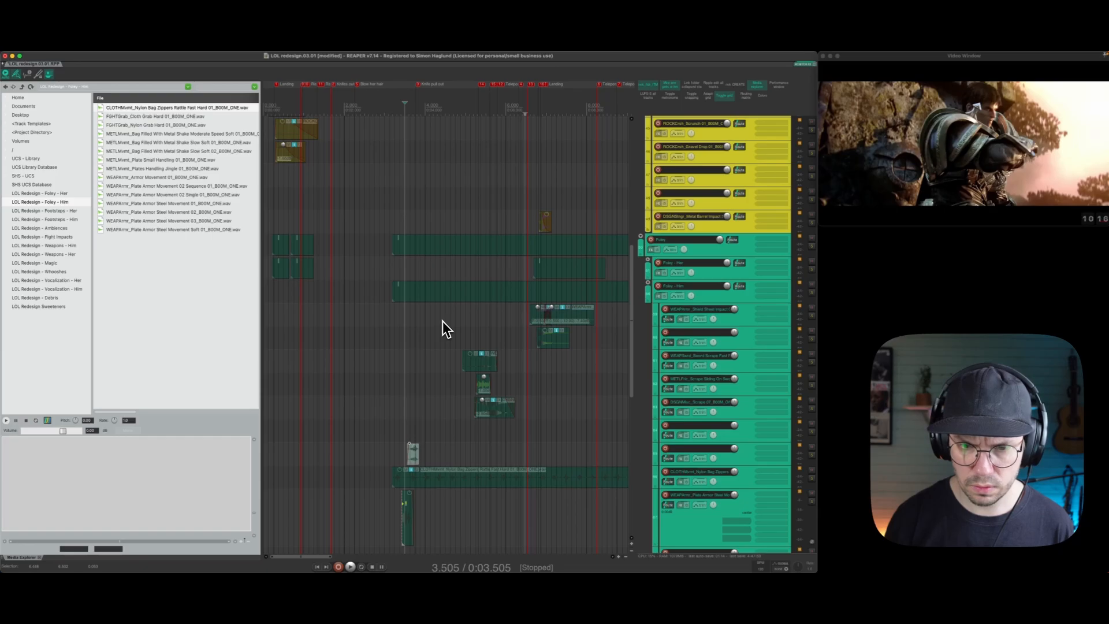
pyautogui.moveTo(409, 107); pyautogui.dragTo(410, 141)
pyautogui.scroll(-3, 424, 257)
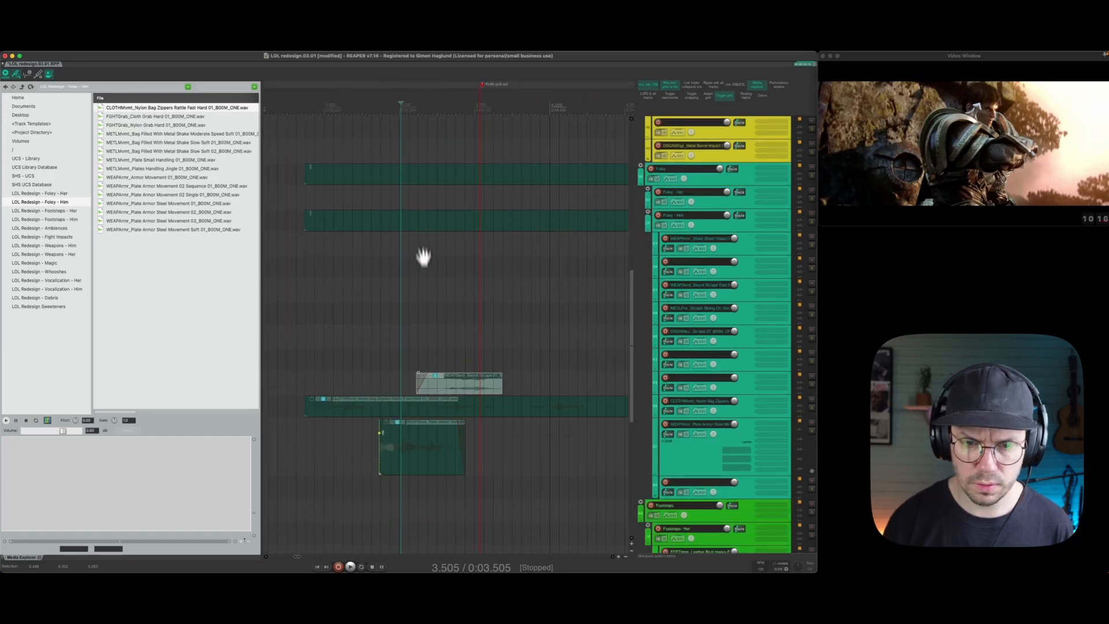
# Mute the Nylon Bag Zippers item, clear the folder solo, and play the foley with the video from 3.307.
pyautogui.click(747, 226)
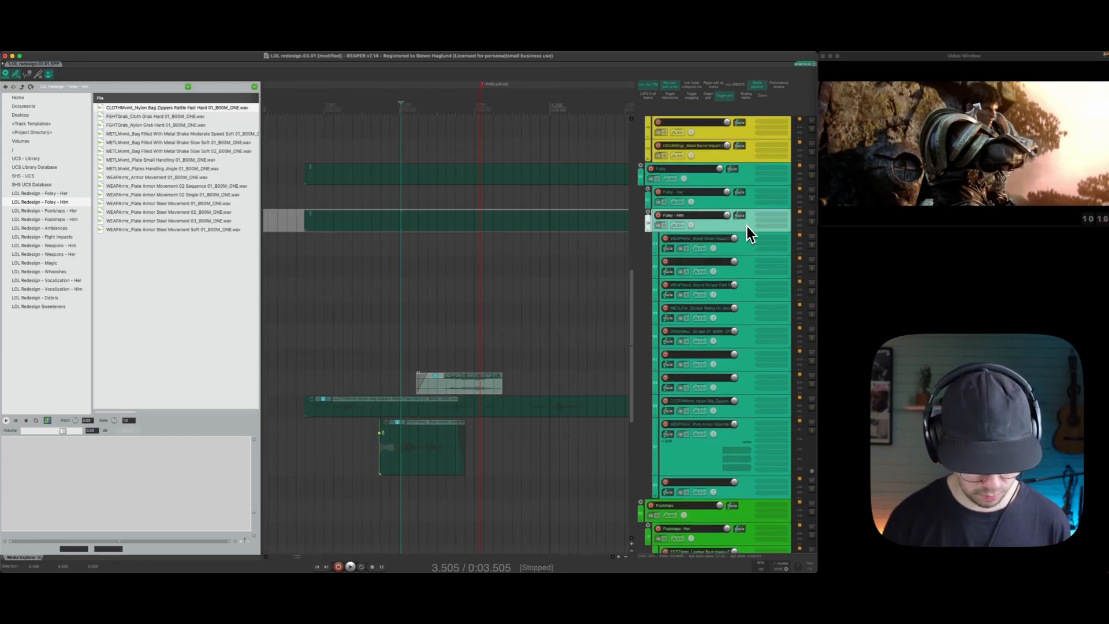
pyautogui.hotkey('shift', 'c')
pyautogui.click(363, 311)
pyautogui.click(382, 358)
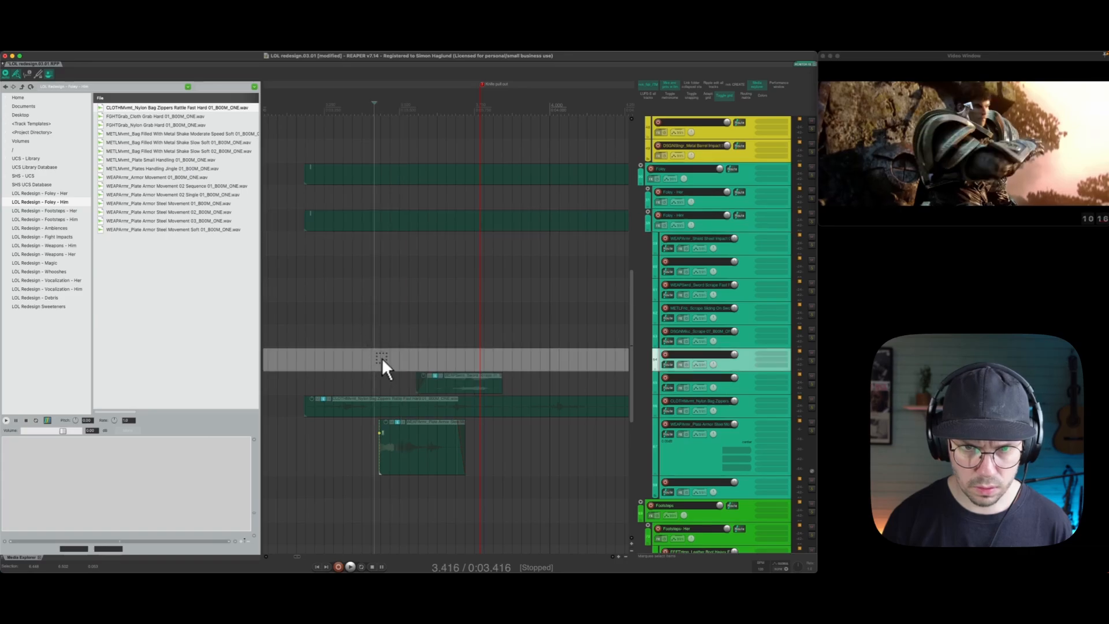
pyautogui.scroll(-1, 393, 367)
pyautogui.click(506, 426)
pyautogui.click(493, 379)
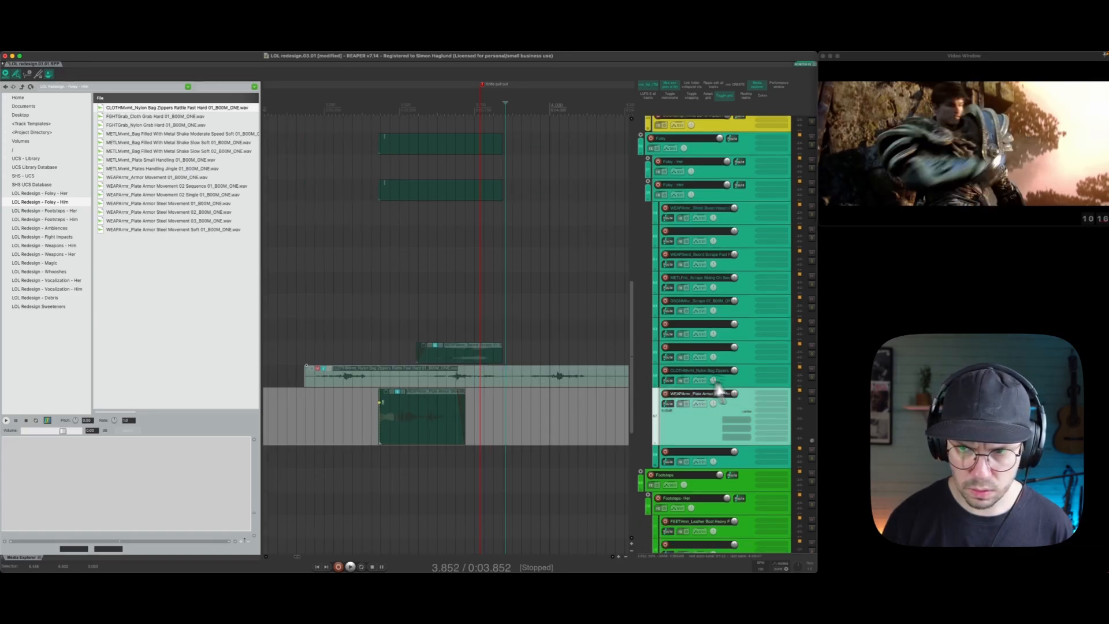
pyautogui.press('s')
pyautogui.click(336, 348)
pyautogui.press('space')
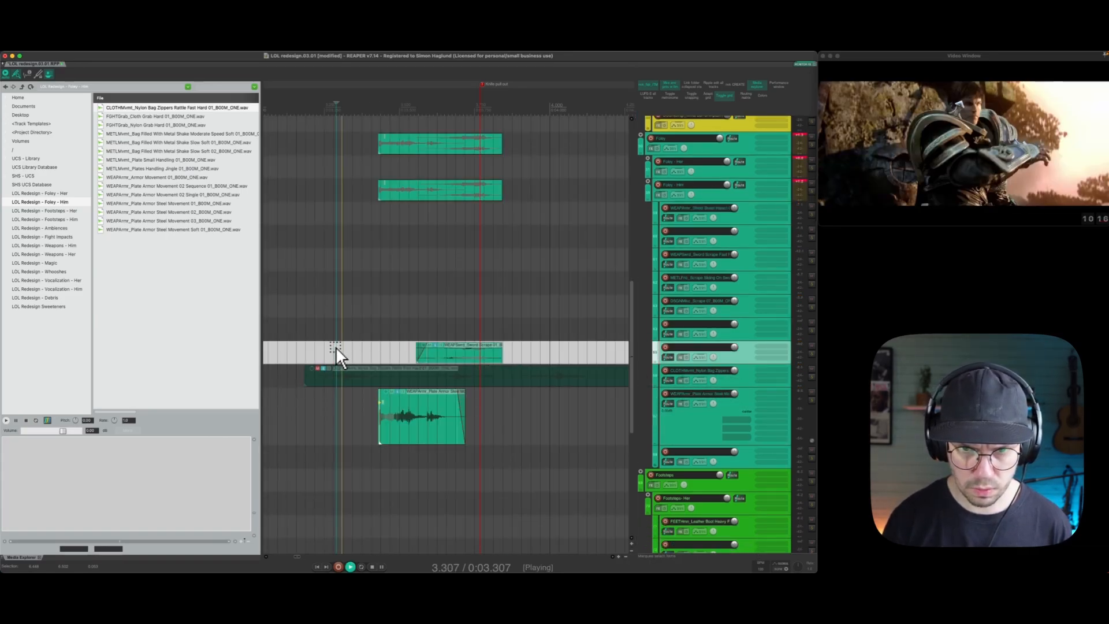
pyautogui.press('space')
# Try cutting off the second half of the Plate Armor Steel Movement item and play it from 3.264.
pyautogui.press('s')
pyautogui.click(434, 421)
pyautogui.press('Delete')
pyautogui.moveTo(424, 393); pyautogui.dragTo(421, 394)
pyautogui.click(329, 404)
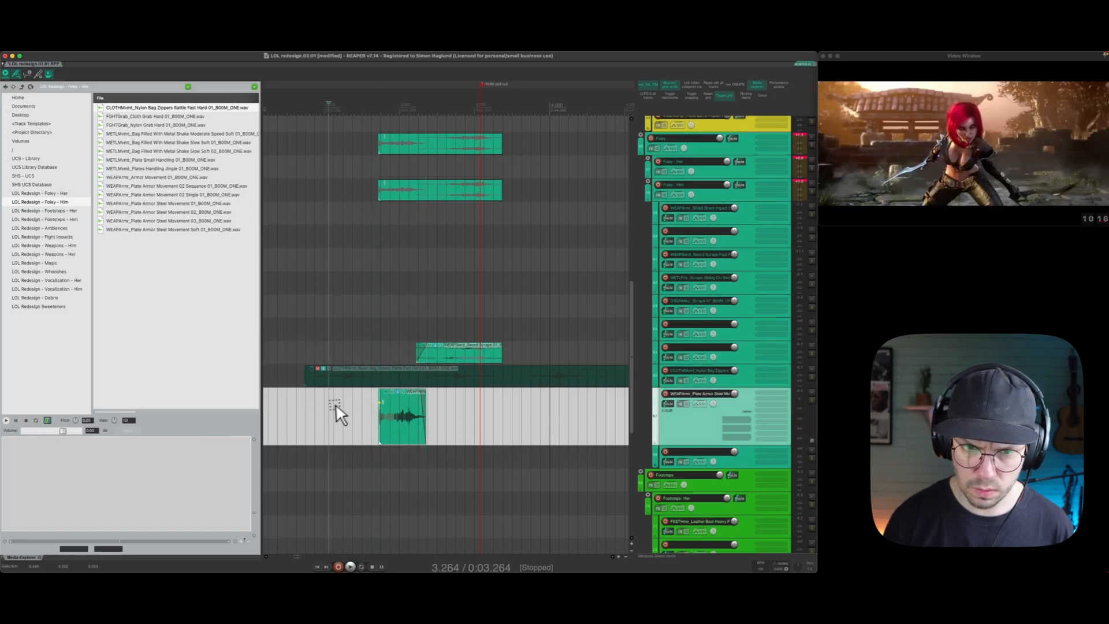
pyautogui.press('space')
pyautogui.hotkey('ctrl', 'd')
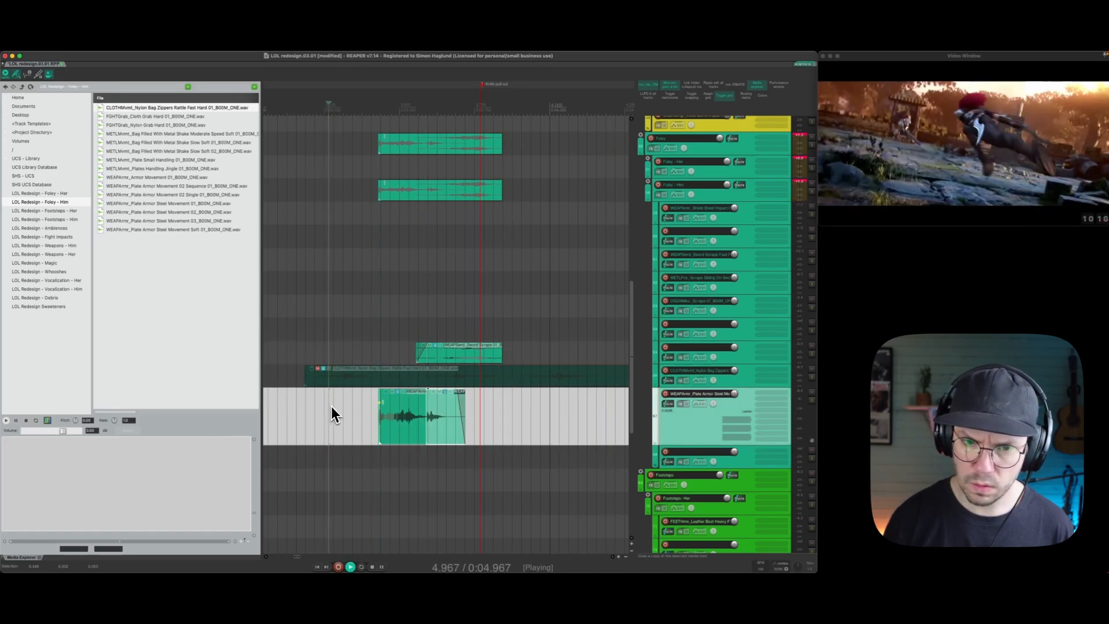
pyautogui.press('super+z')
pyautogui.press('space')
# Lower the volume of the Plate Armor Steel Movement item slightly.
pyautogui.click(435, 415)
pyautogui.moveTo(414, 401); pyautogui.dragTo(414, 408)
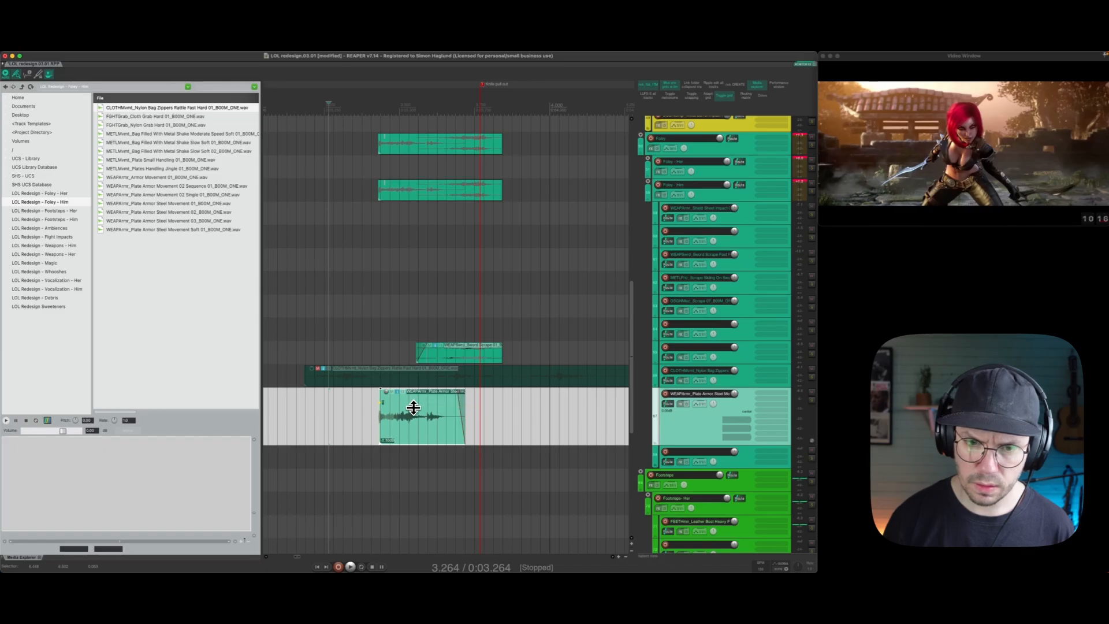
pyautogui.click(303, 416)
# Increase the height of the Nylon Bag Zippers track and unmute its item.
pyautogui.click(746, 376)
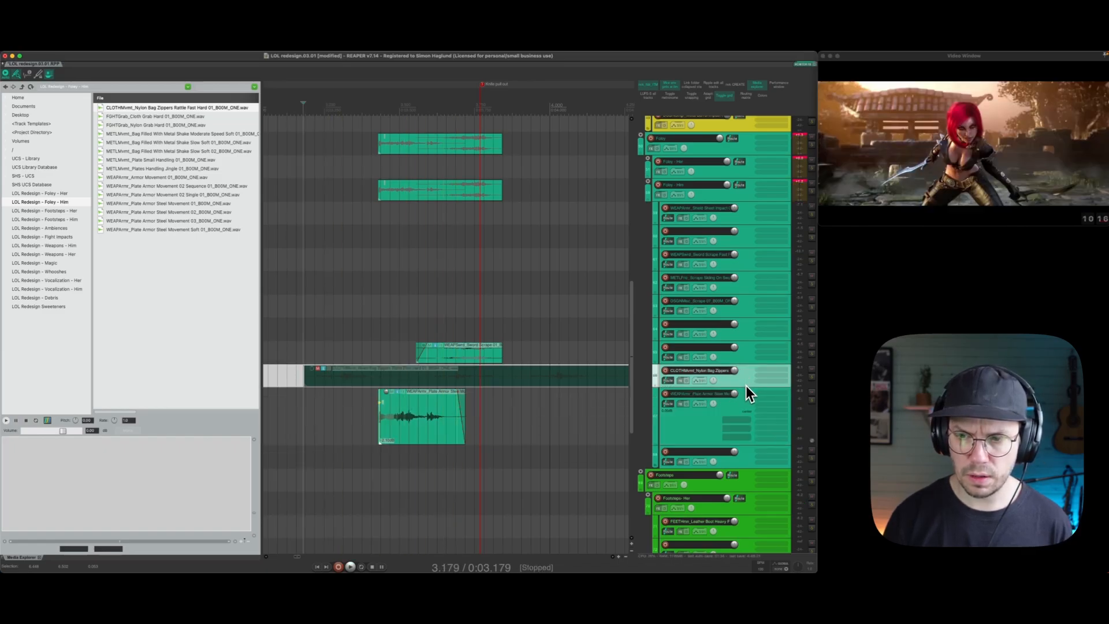
pyautogui.moveTo(746, 387); pyautogui.dragTo(746, 430)
pyautogui.click(401, 389)
pyautogui.press('m')
# Split the Nylon Bag Zippers item at 3.473, after its first rattle, and delete the remainder.
pyautogui.click(339, 398)
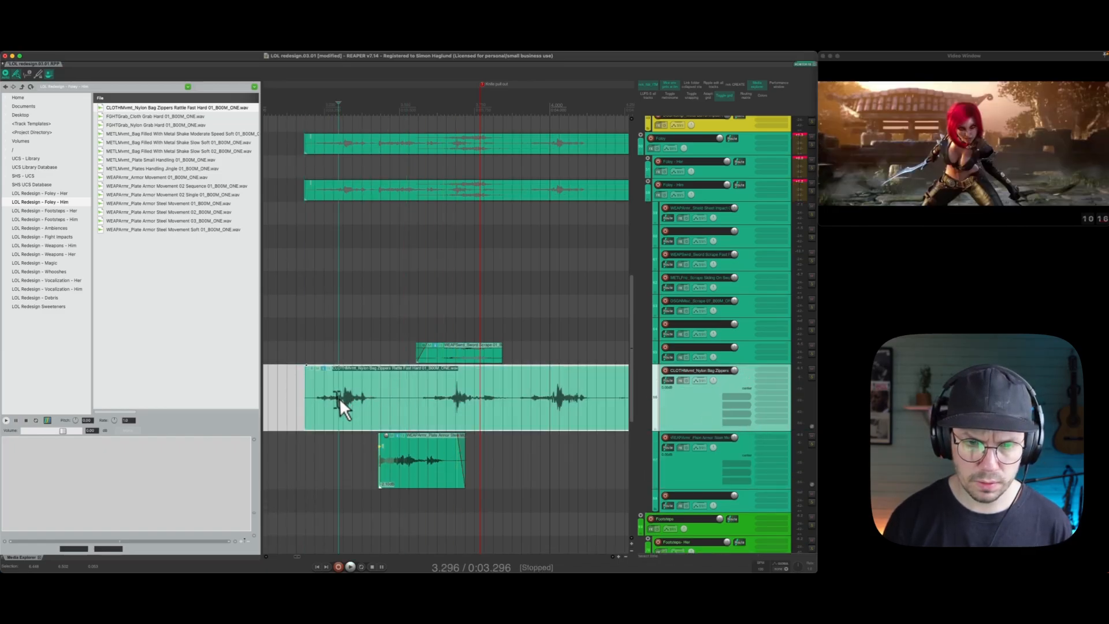
pyautogui.click(389, 394)
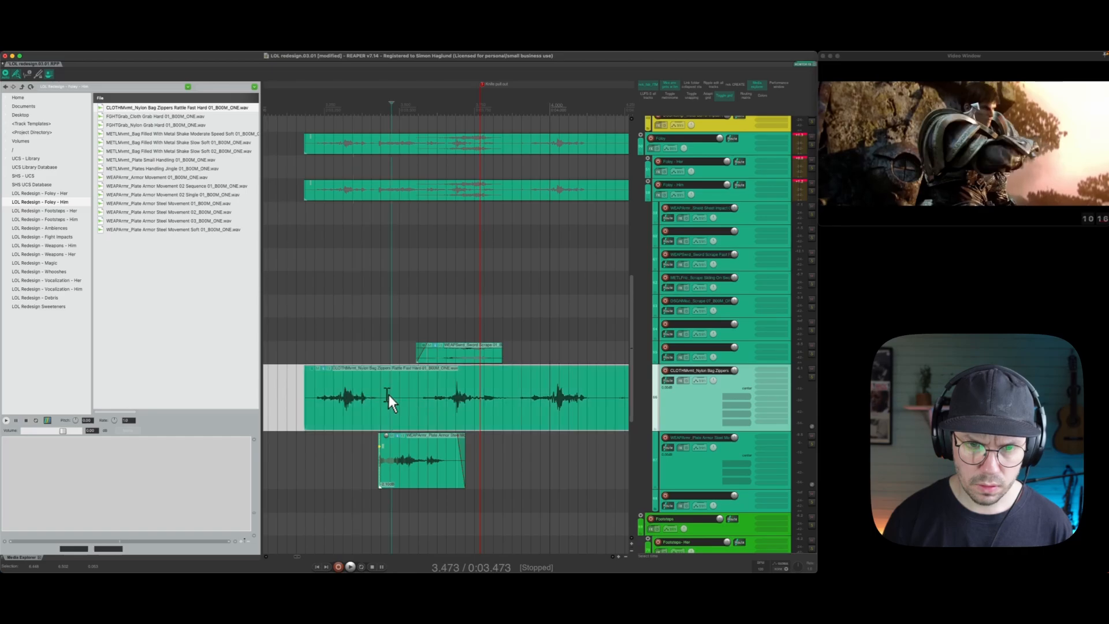
pyautogui.press('s')
pyautogui.press('Delete')
pyautogui.click(421, 401)
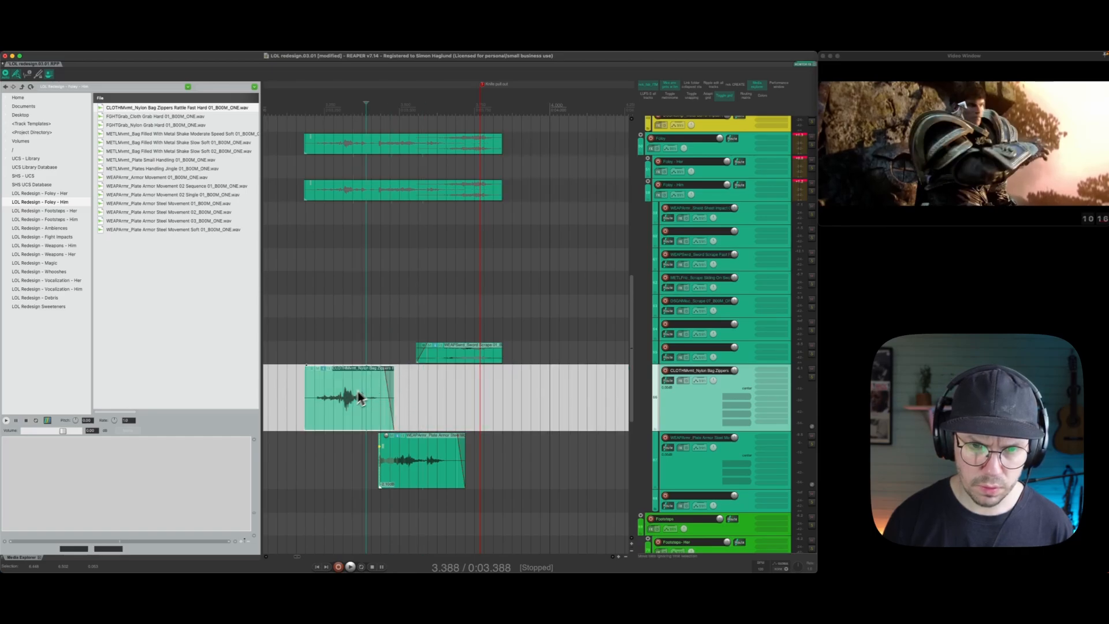
# Move the Nylon Bag Zippers item later so its peak meets the Plate Armor item's start, and raise its volume while playing.
pyautogui.moveTo(365, 404)
pyautogui.mouseDown()
pyautogui.moveTo(374, 421)
pyautogui.moveTo(380, 414)
pyautogui.mouseUp()
pyautogui.click(296, 399)
pyautogui.press('space')
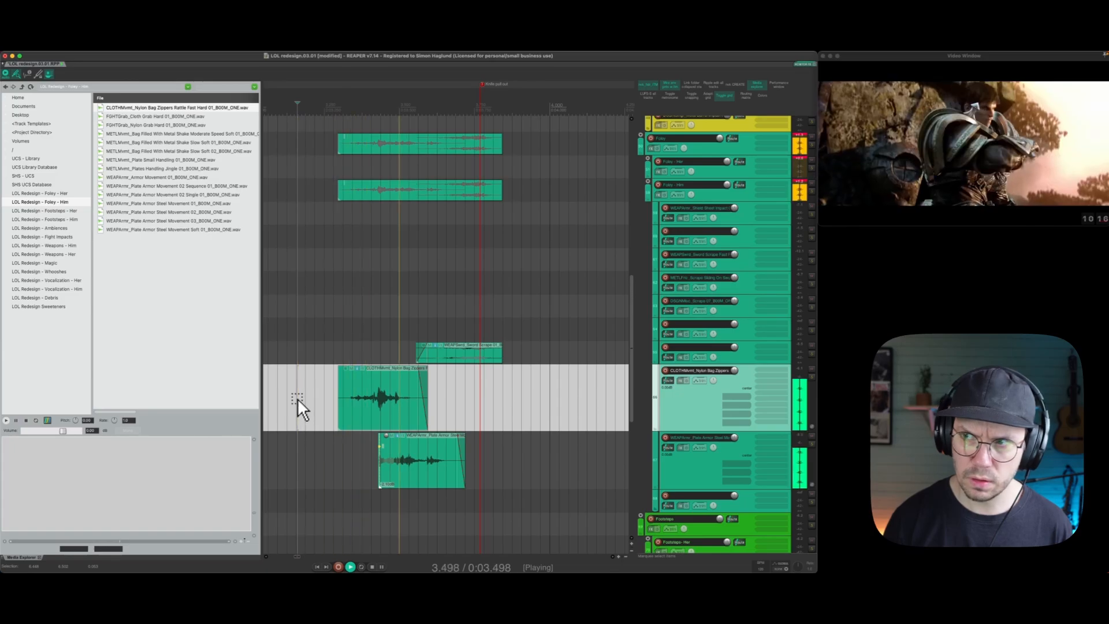
pyautogui.press('space')
pyautogui.moveTo(354, 414); pyautogui.dragTo(350, 415)
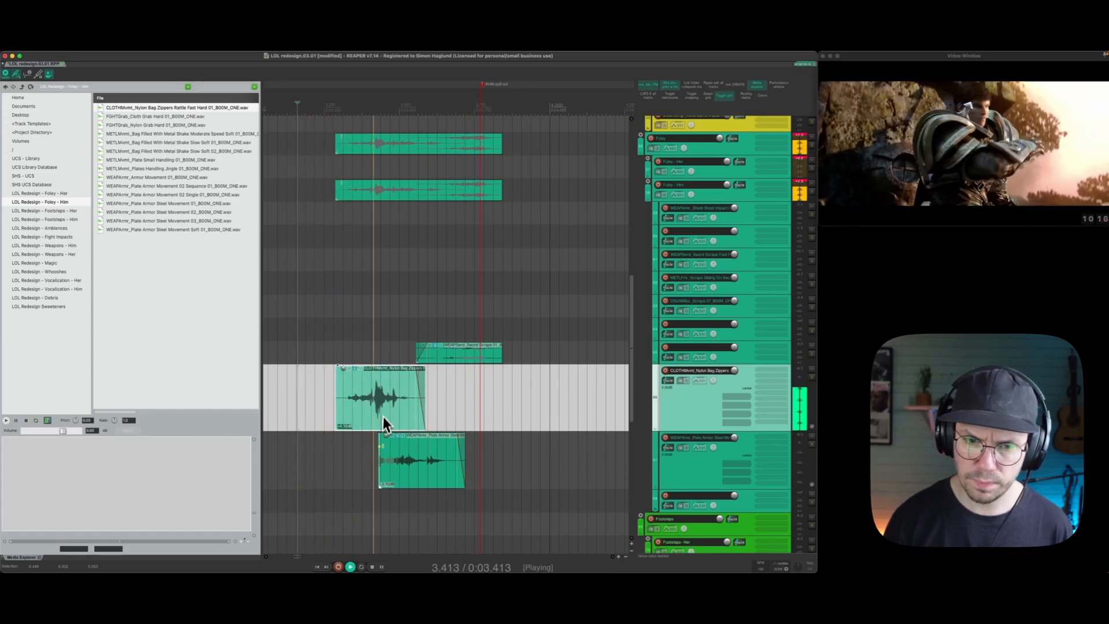
# Solo the Plate Armor track and the Nylon Bag Zippers track in turn to hear each layer alone.
pyautogui.click(354, 458)
pyautogui.press('space')
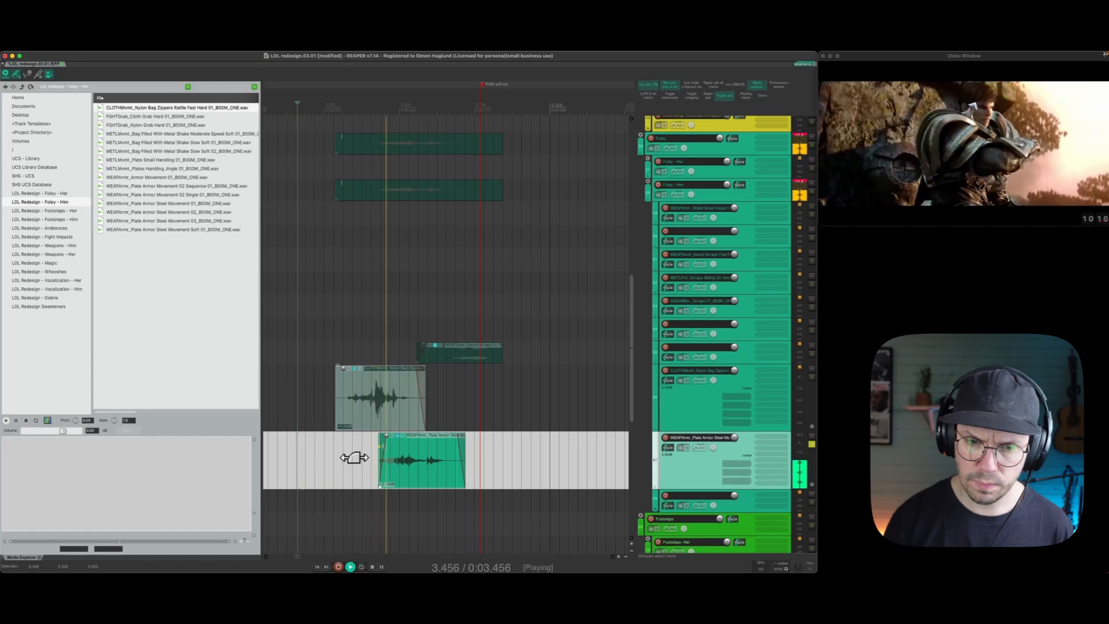
pyautogui.click(325, 404)
pyautogui.press('space')
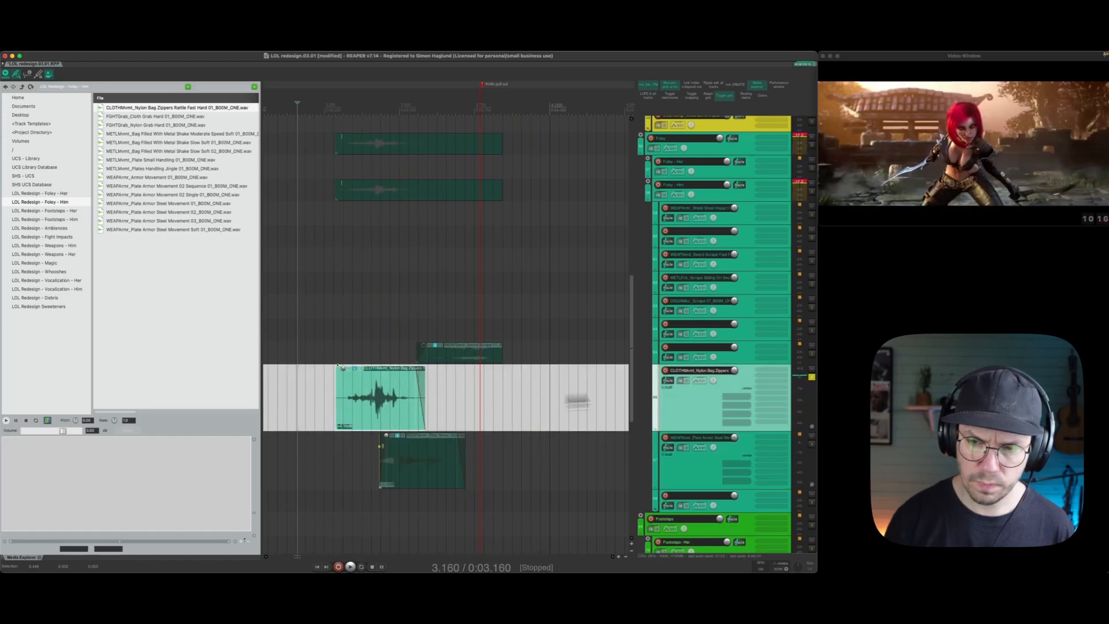
# Add FabFilter Pro-Q 3 to the Nylon Bag Zippers track with a low cut at about 427 Hz, checking it in playback.
pyautogui.press('q')
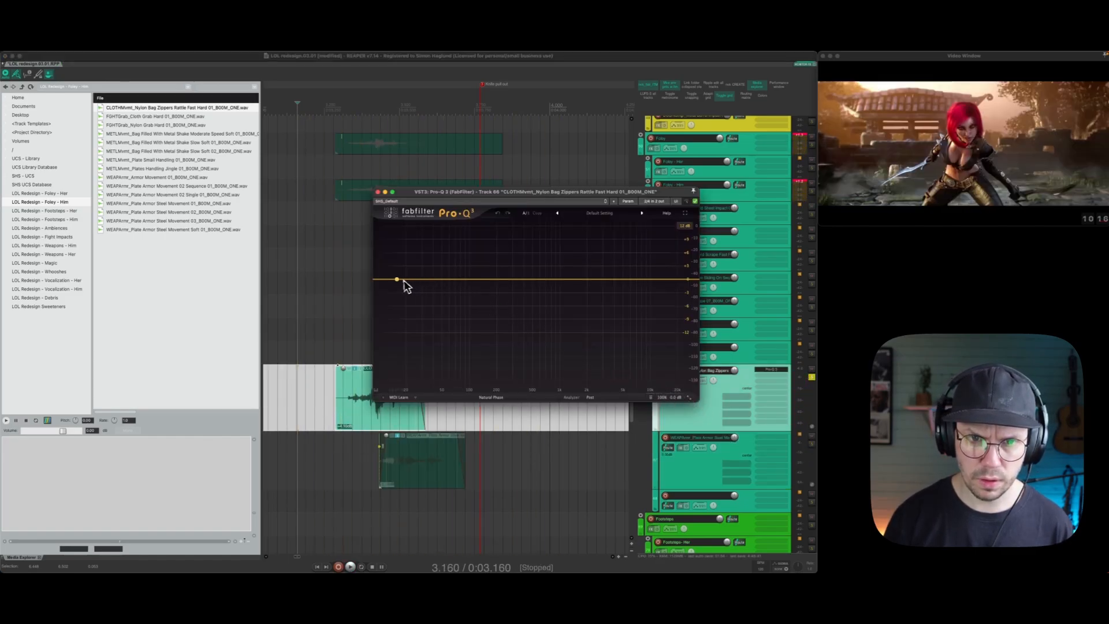
pyautogui.click(397, 281)
pyautogui.moveTo(397, 281); pyautogui.dragTo(527, 284)
pyautogui.press('space')
pyautogui.press('space')
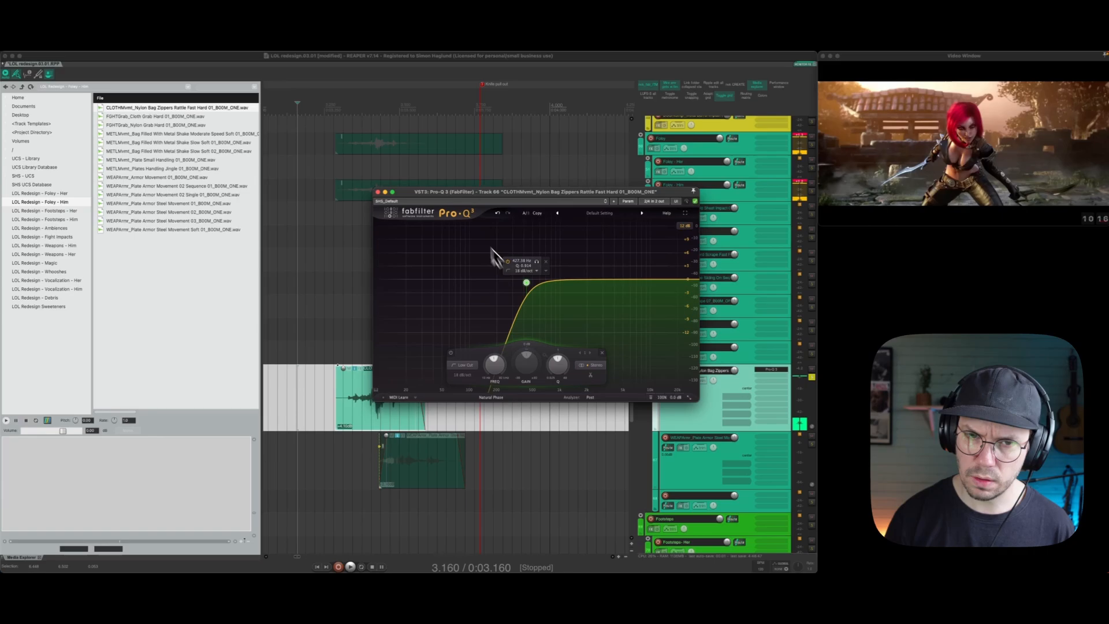
pyautogui.click(379, 192)
# Solo the Plate Armor track, extend its item's start slightly earlier, and play it from 3.290.
pyautogui.click(315, 453)
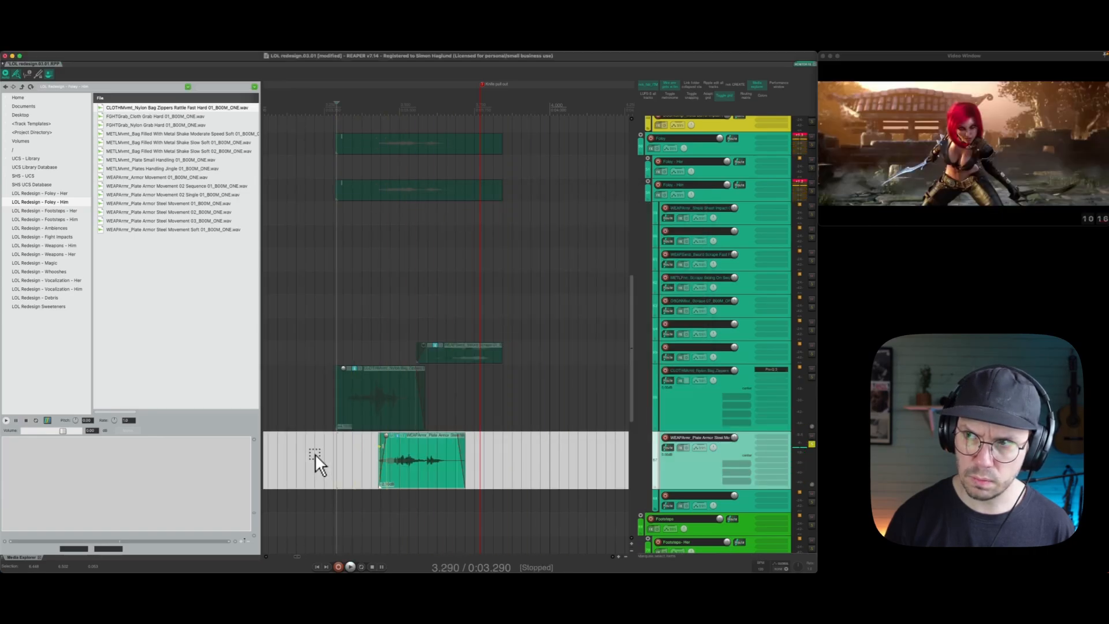
pyautogui.moveTo(376, 460); pyautogui.dragTo(364, 461)
pyautogui.press('space')
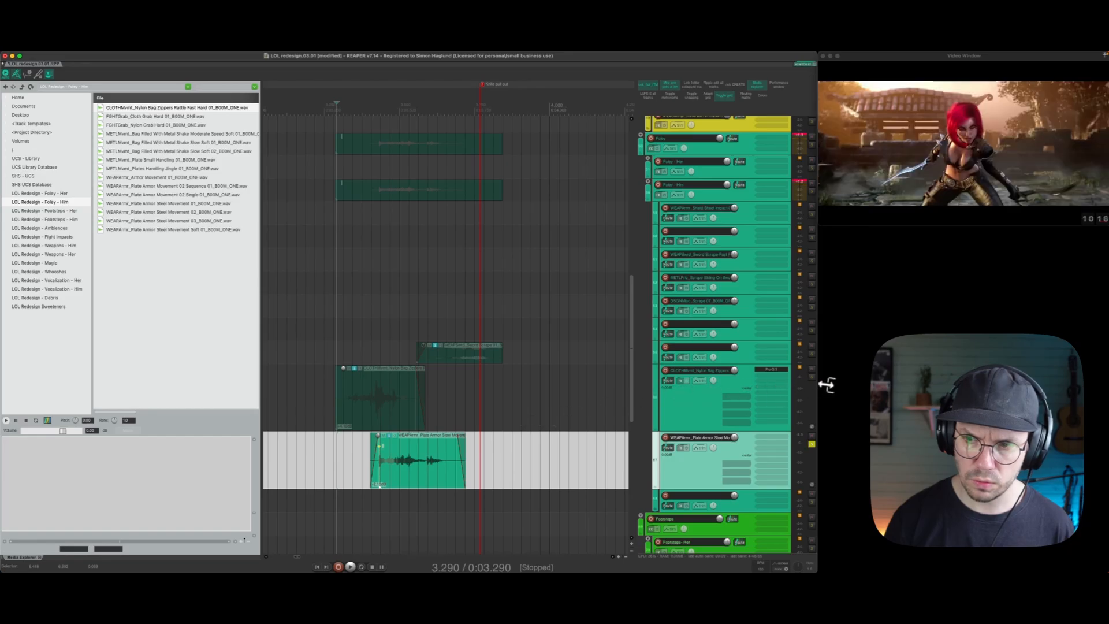
# Add the Nylon Bag Zippers and Sword Scrape tracks to the solo and play all three layers from 3.290.
pyautogui.click(814, 381)
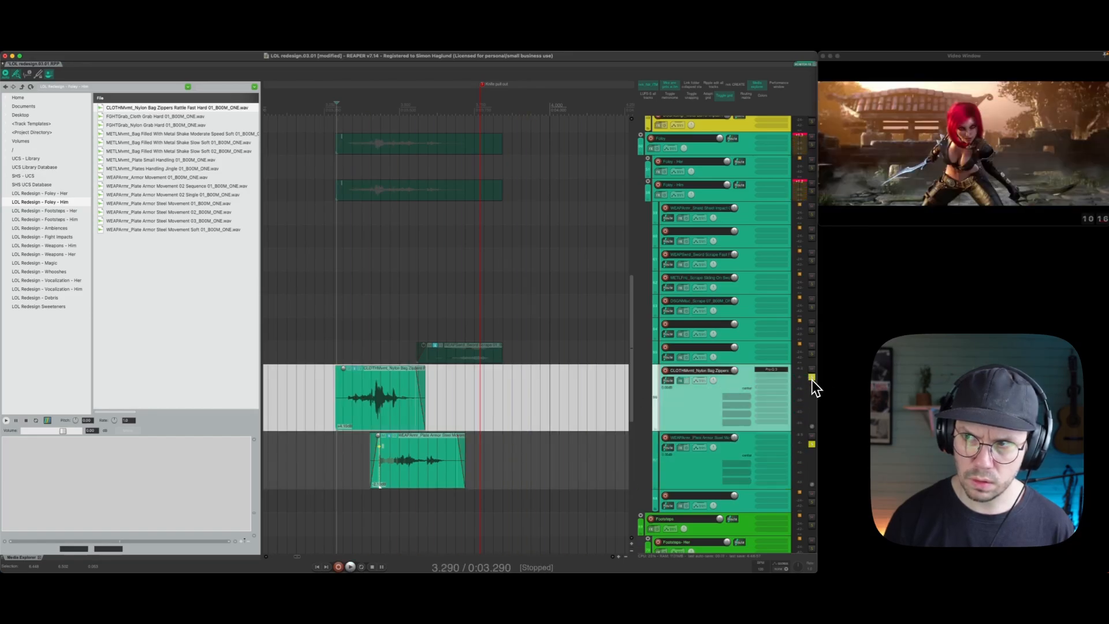
pyautogui.press('space')
pyautogui.click(812, 352)
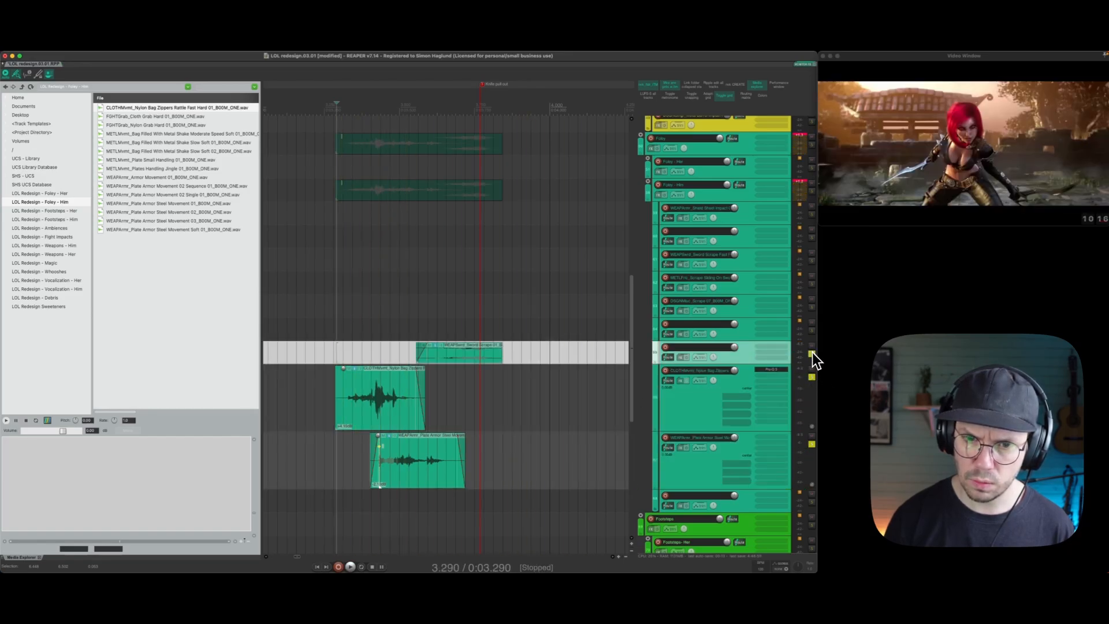
pyautogui.press('space')
pyautogui.press('space')
pyautogui.press('space')
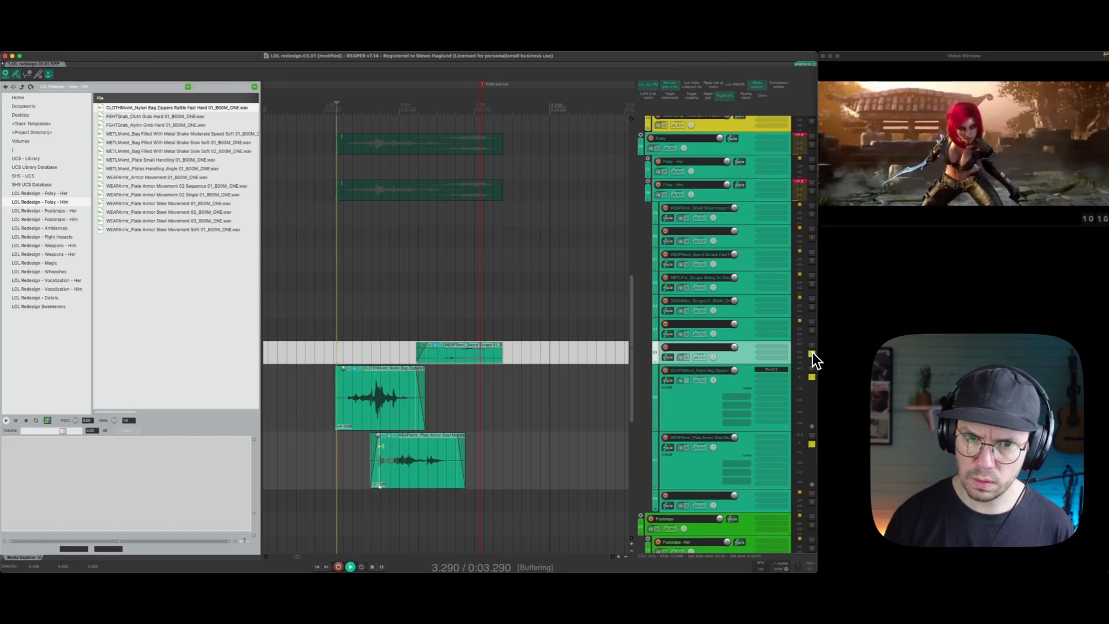
pyautogui.press('space')
# Move the Nylon Bag Zippers and Plate Armor items together later toward the Sword Scrape item and play the result.
pyautogui.moveTo(453, 446); pyautogui.dragTo(542, 470)
pyautogui.moveTo(398, 412); pyautogui.dragTo(415, 418)
pyautogui.press('space')
pyautogui.press('space')
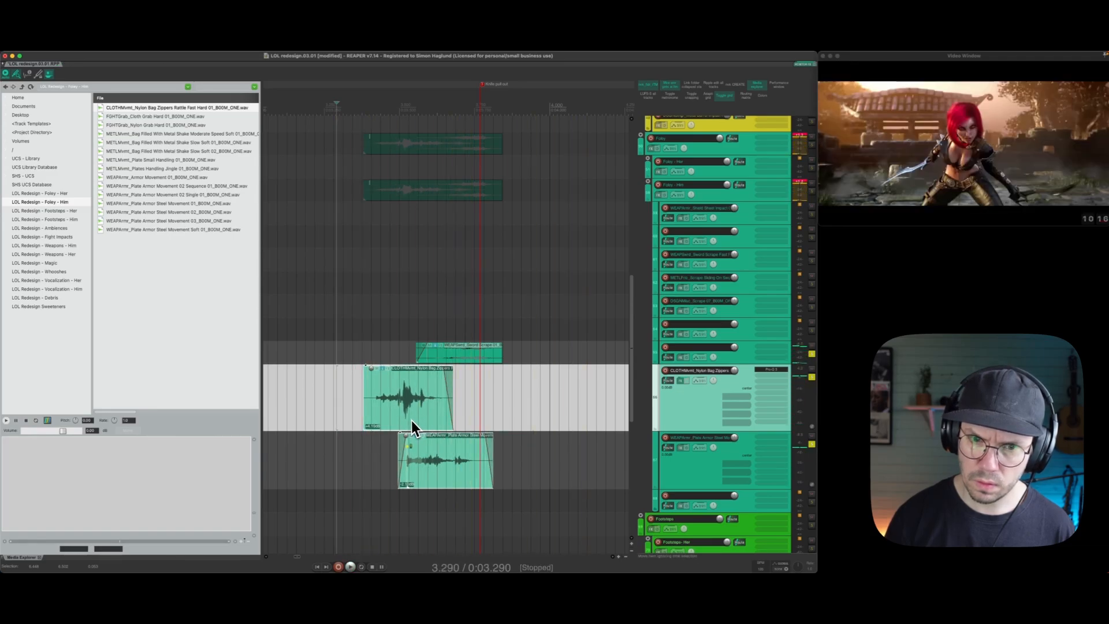
# Nudge the Nylon Bag Zippers and Plate Armor items slightly later again and play the layers from 3.288.
pyautogui.moveTo(351, 404); pyautogui.dragTo(441, 471)
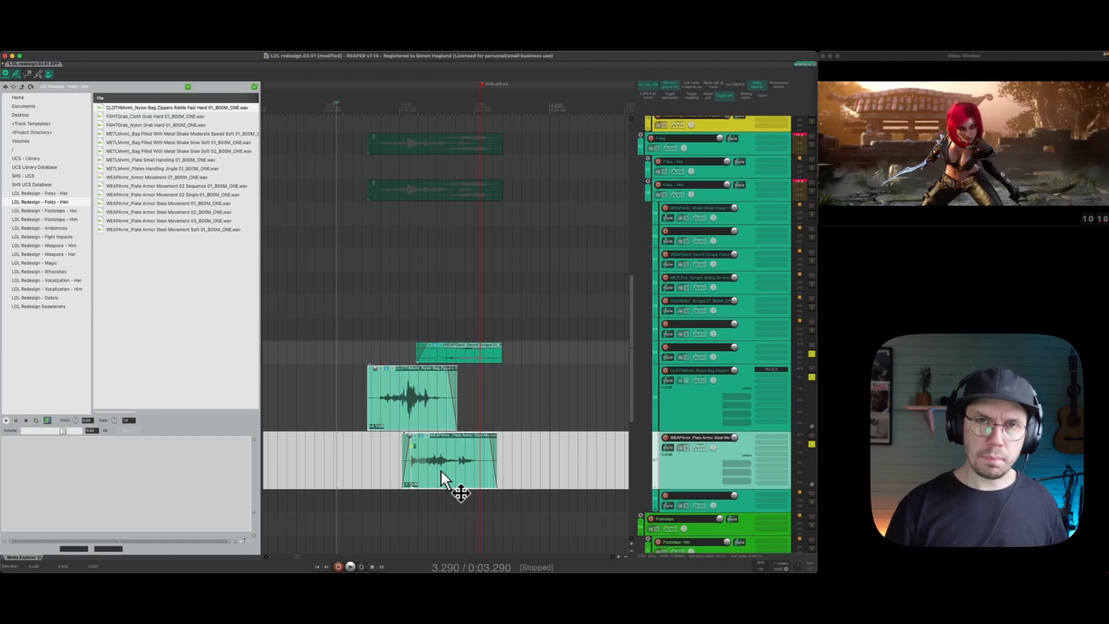
pyautogui.click(336, 411)
pyautogui.press('space')
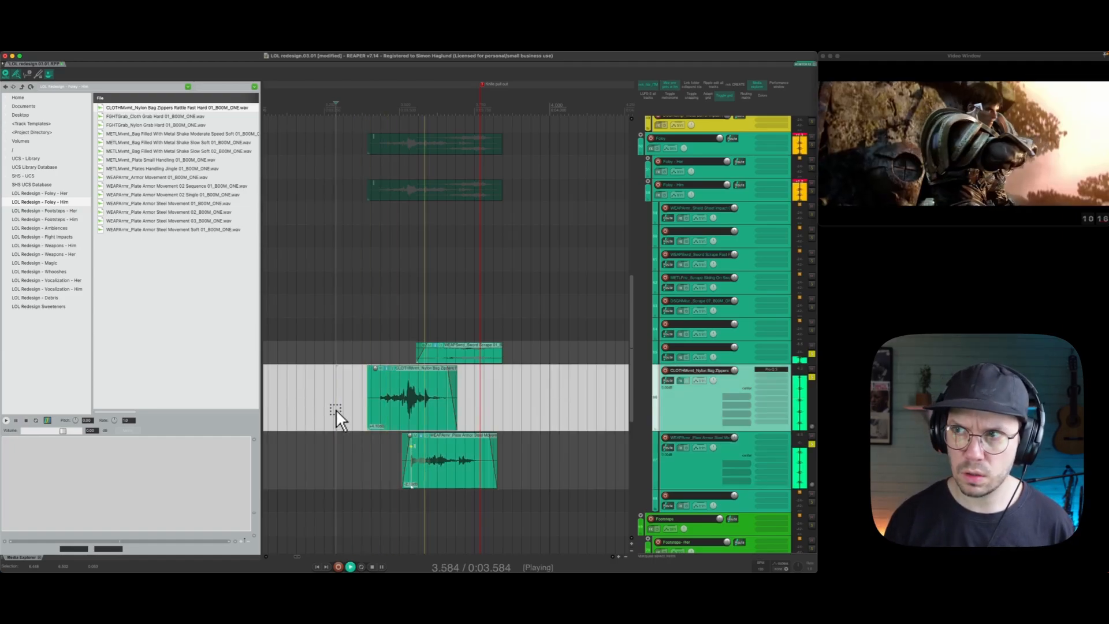
pyautogui.press('space')
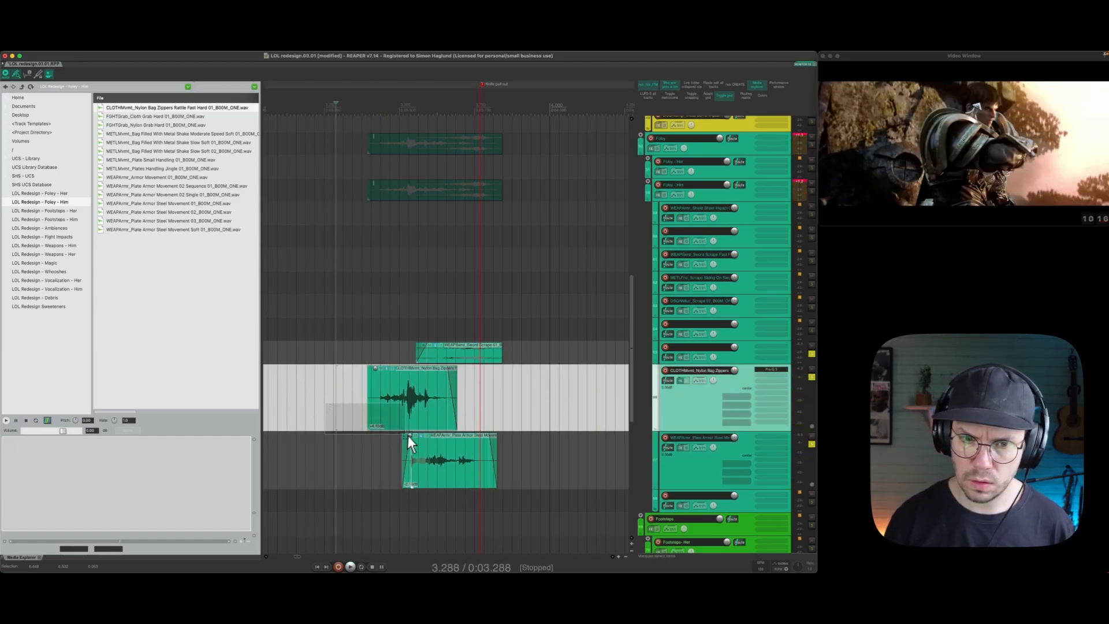
# Trim the Plate Armor item's start slightly later and play the soloed layers.
pyautogui.click(399, 459)
pyautogui.moveTo(399, 459); pyautogui.dragTo(407, 451)
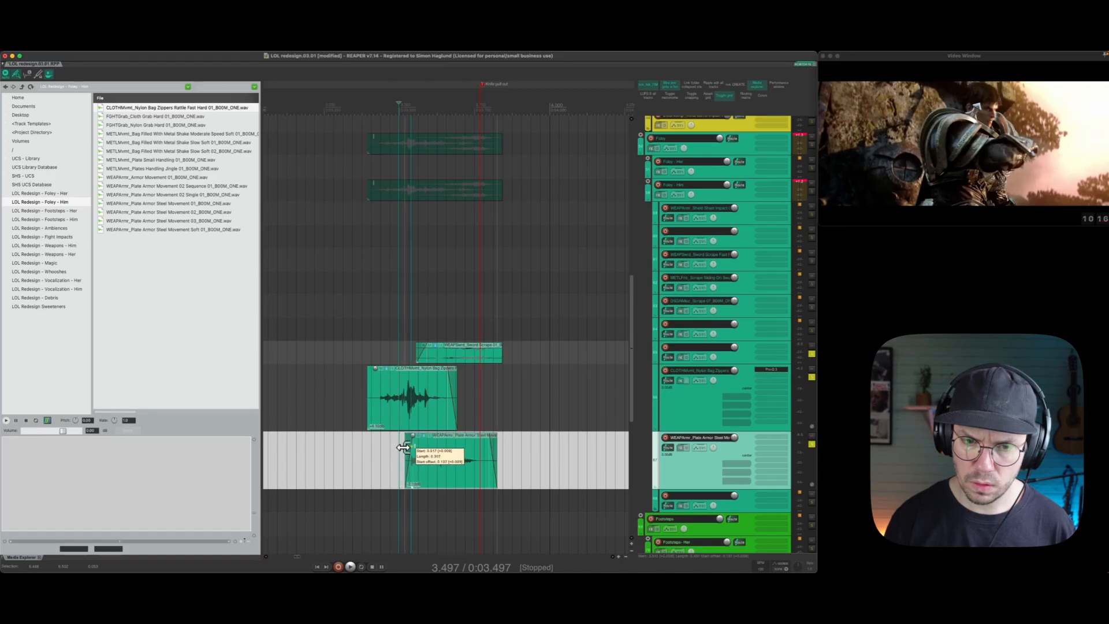
pyautogui.press('space')
pyautogui.press('space')
# Nudge the Nylon Bag Zippers and Plate Armor items together slightly later and play the layers from 3.205.
pyautogui.moveTo(311, 403); pyautogui.dragTo(443, 479)
pyautogui.click(314, 422)
pyautogui.press('space')
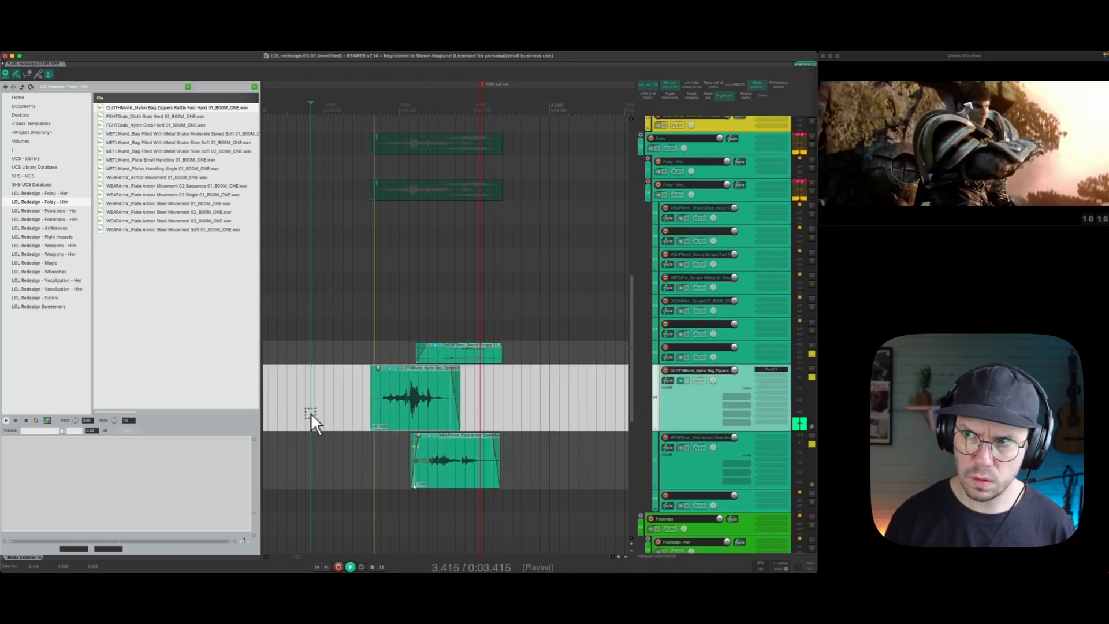
pyautogui.press('space')
pyautogui.press('space')
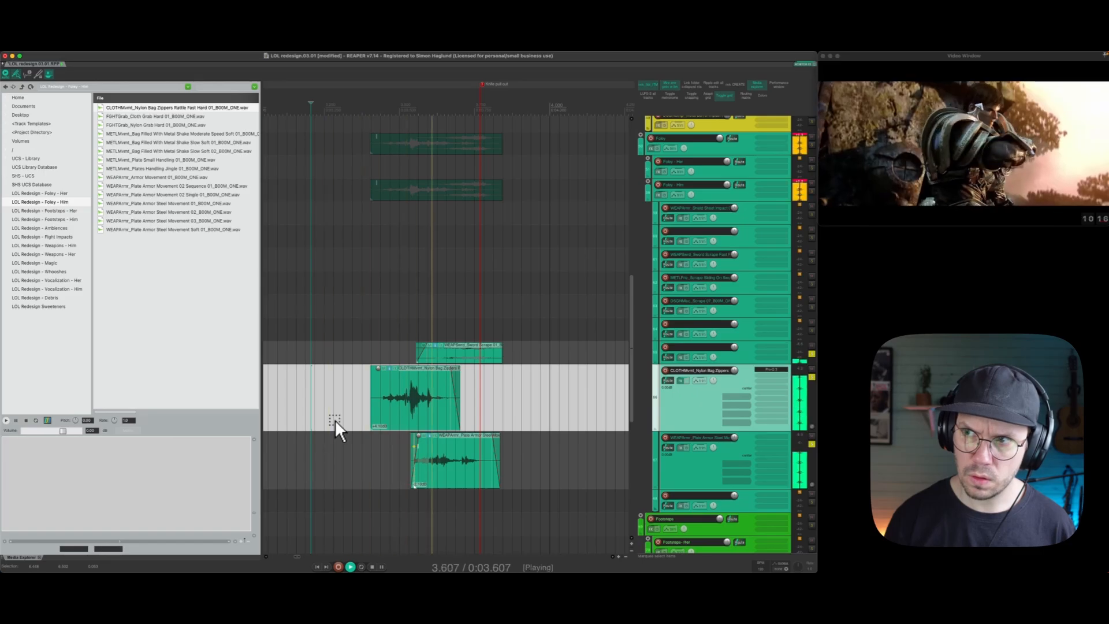
pyautogui.press('space')
pyautogui.scroll(-2, 436, 104)
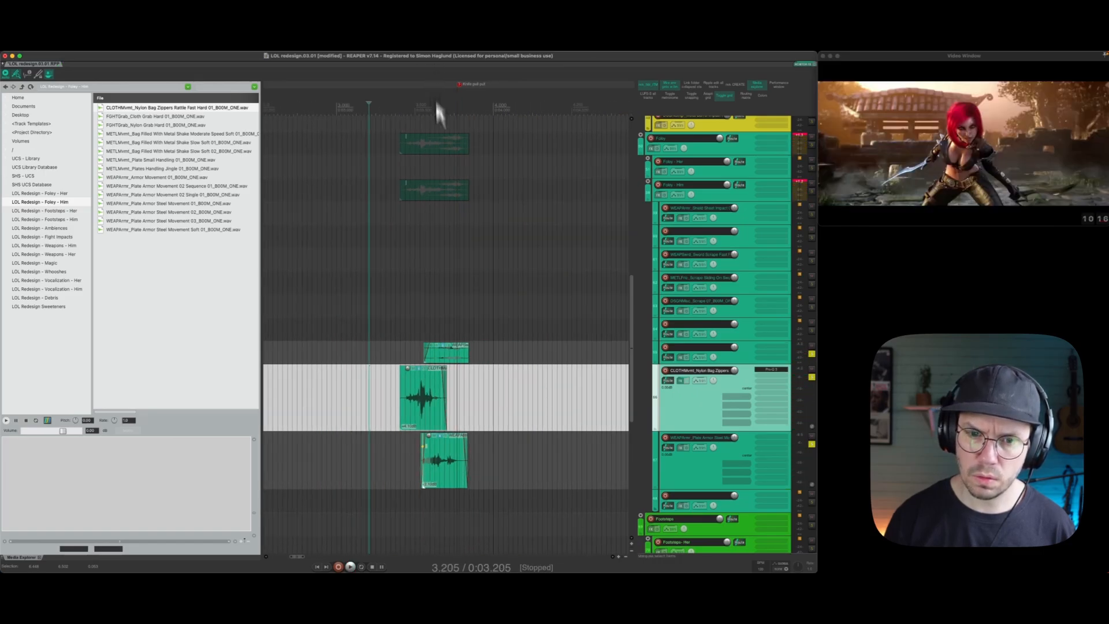
pyautogui.press('space')
pyautogui.press('space')
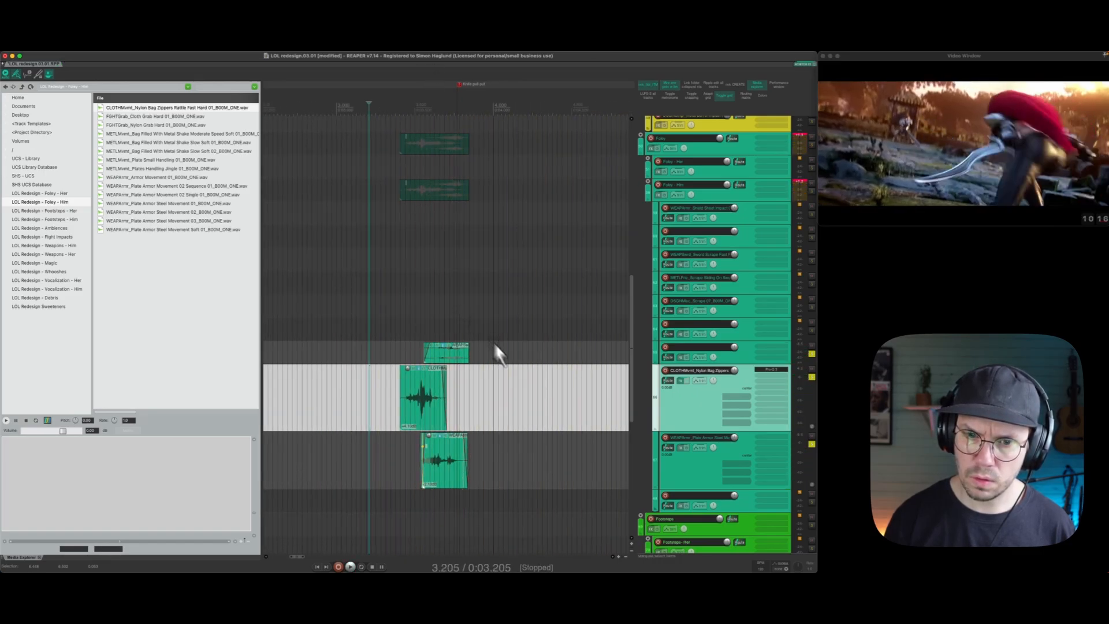
# Enlarge the empty track below Plate Armor and insert Plate Armor Steel Movement 02 on it after auditioning Movement 01.
pyautogui.click(487, 438)
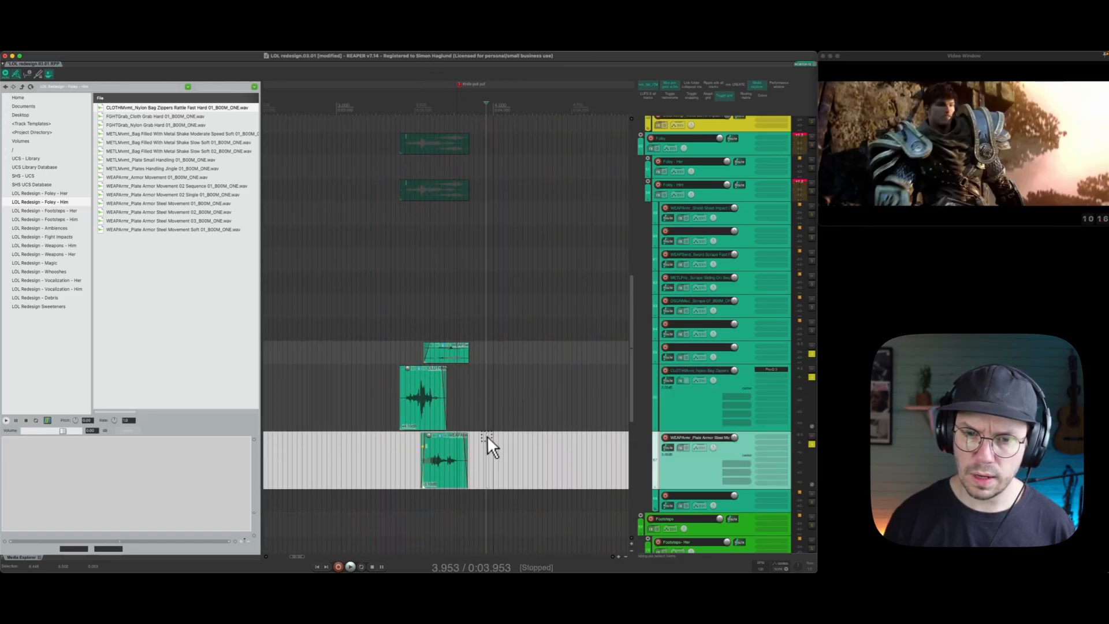
pyautogui.click(748, 508)
pyautogui.moveTo(749, 512); pyautogui.dragTo(749, 553)
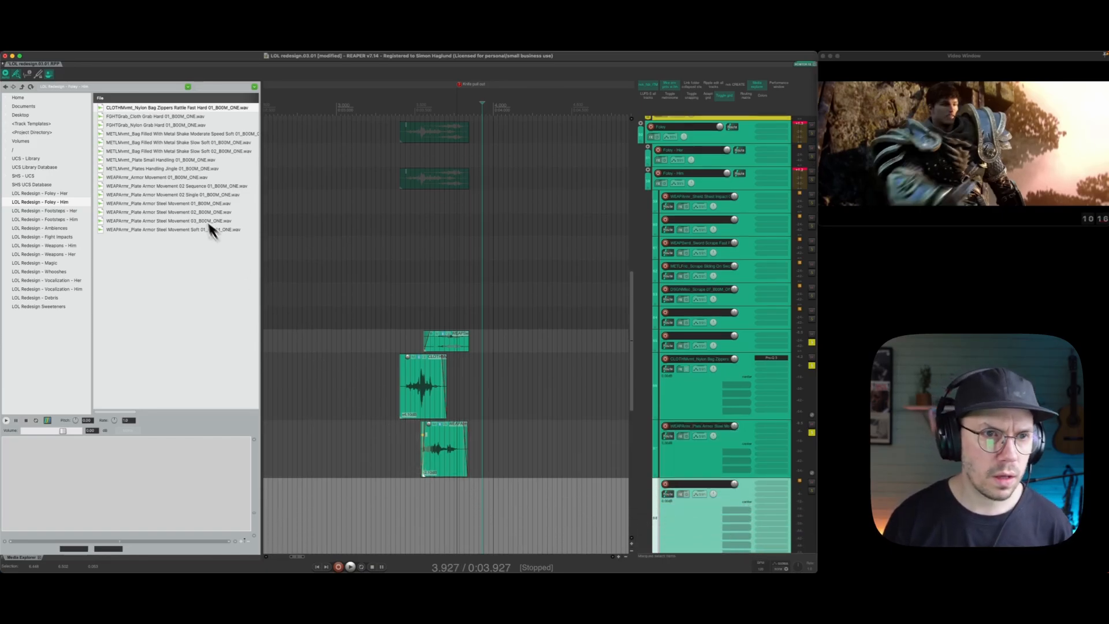
pyautogui.click(191, 202)
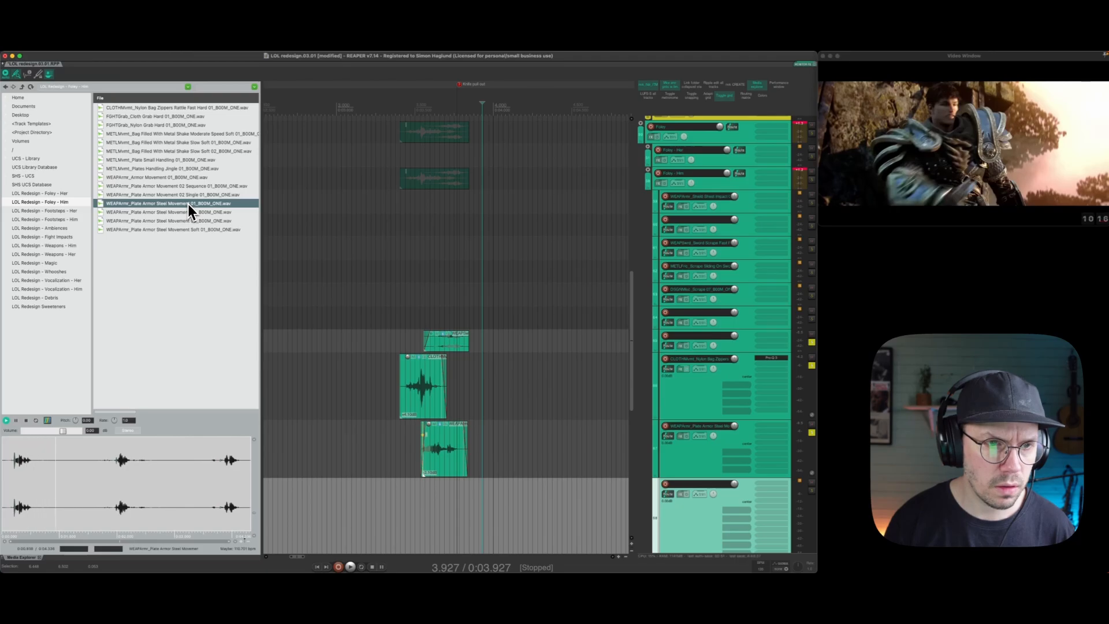
pyautogui.click(187, 213)
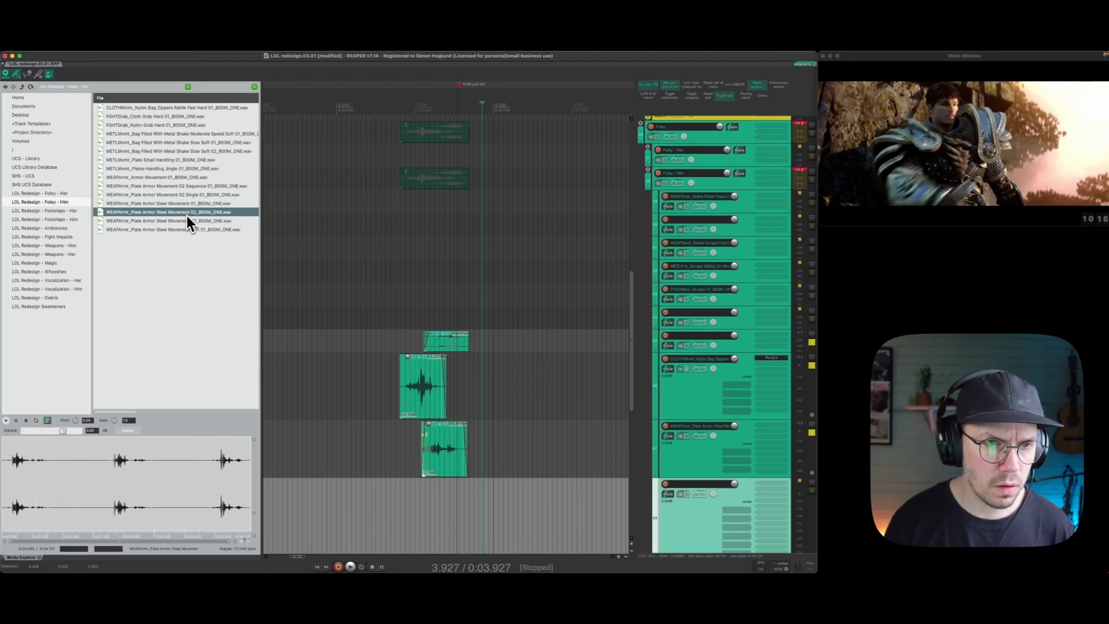
pyautogui.moveTo(186, 216); pyautogui.dragTo(399, 498)
# Move the new Steel Movement 02 item later, add its track to the solo, and play the layers from 3.195.
pyautogui.click(443, 510)
pyautogui.scroll(5, 436, 106)
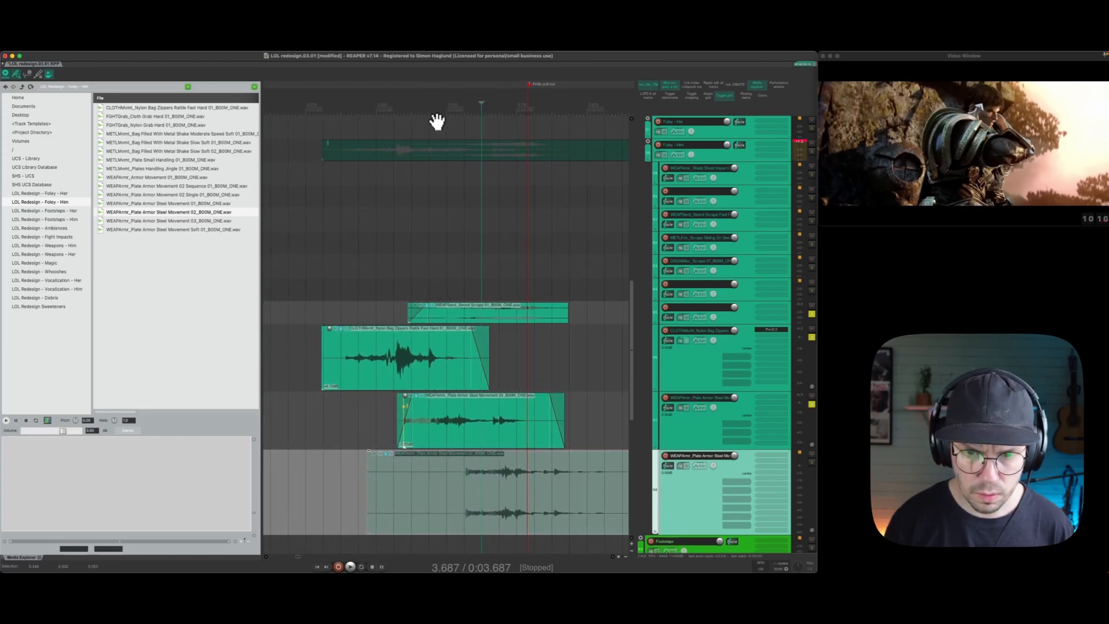
pyautogui.scroll(-5, 435, 119)
pyautogui.moveTo(381, 480); pyautogui.dragTo(433, 511)
pyautogui.click(320, 461)
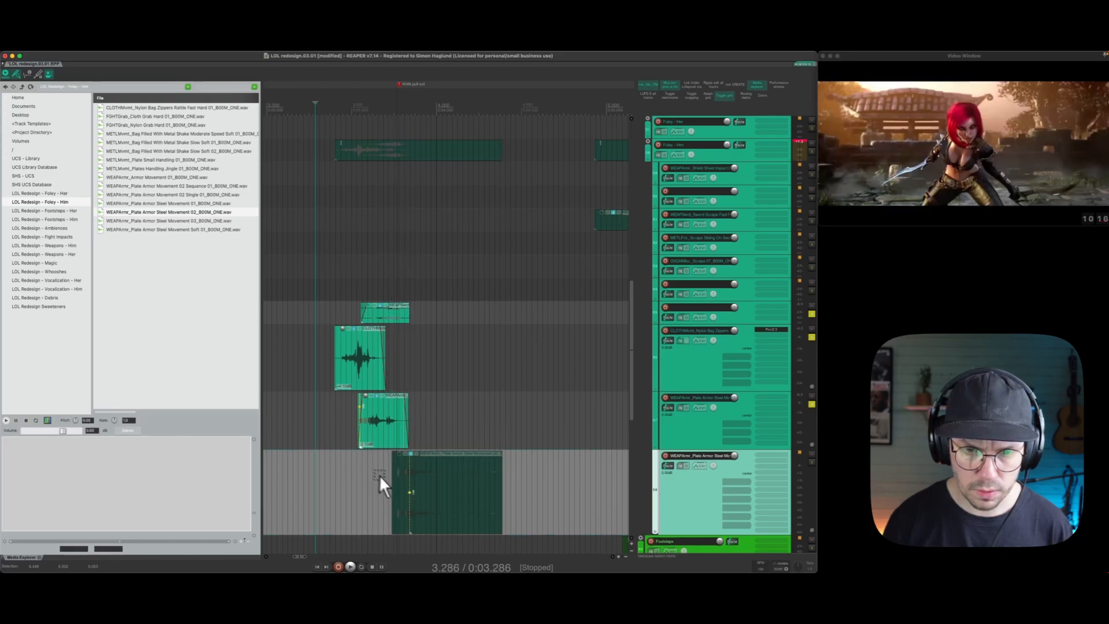
pyautogui.moveTo(379, 475); pyautogui.dragTo(386, 475)
pyautogui.click(300, 369)
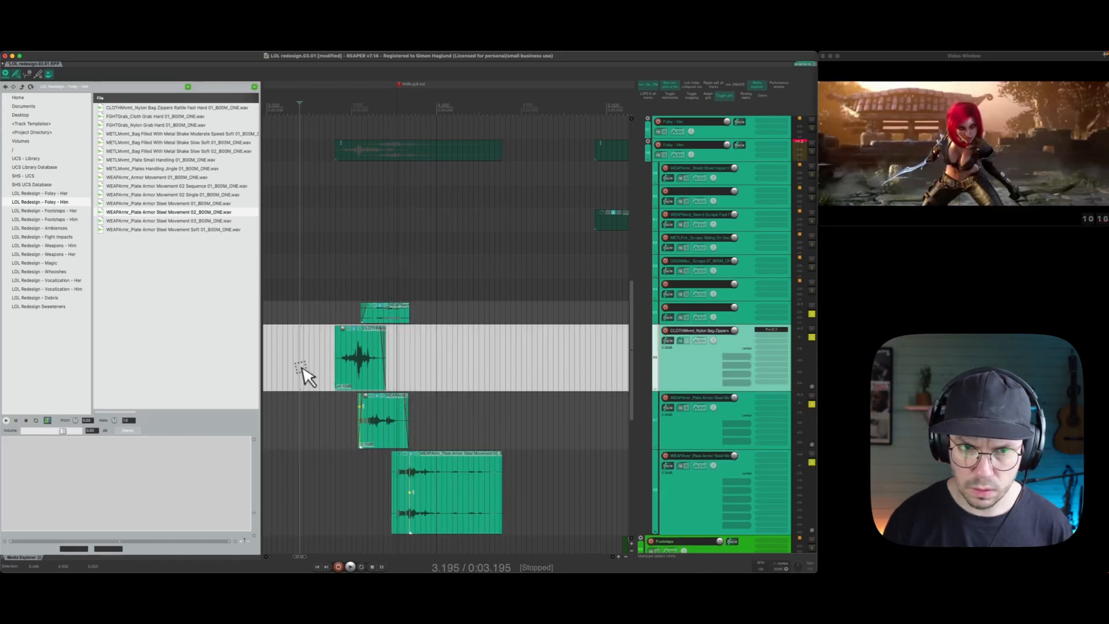
pyautogui.press('space')
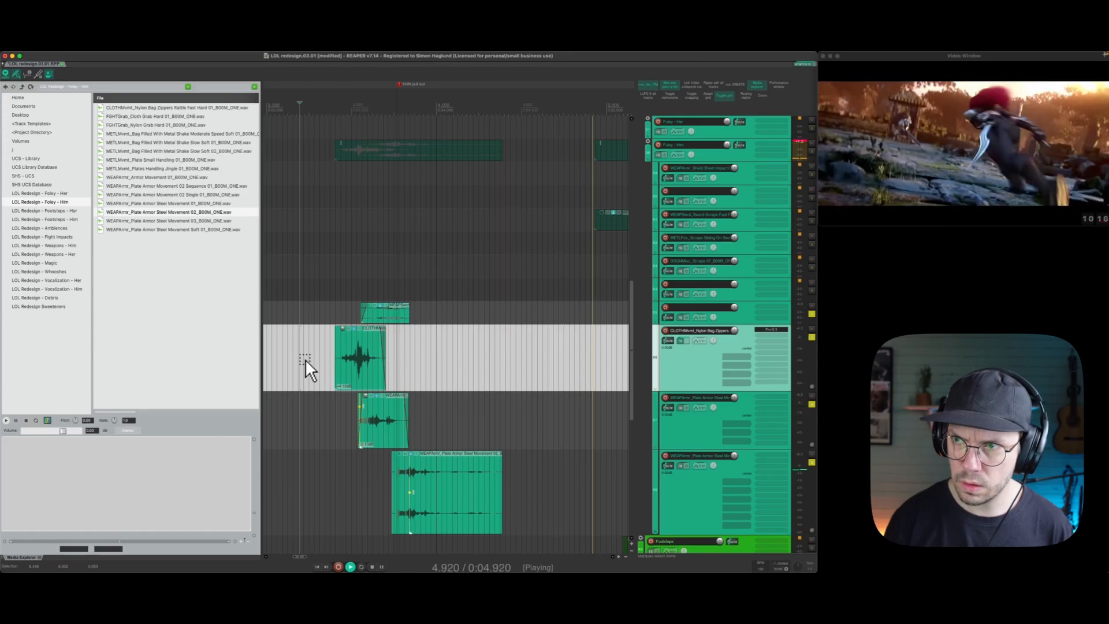
pyautogui.press('space')
# Slip the audio earlier inside the Steel Movement 02 item and split the item at about 4.000.
pyautogui.click(447, 516)
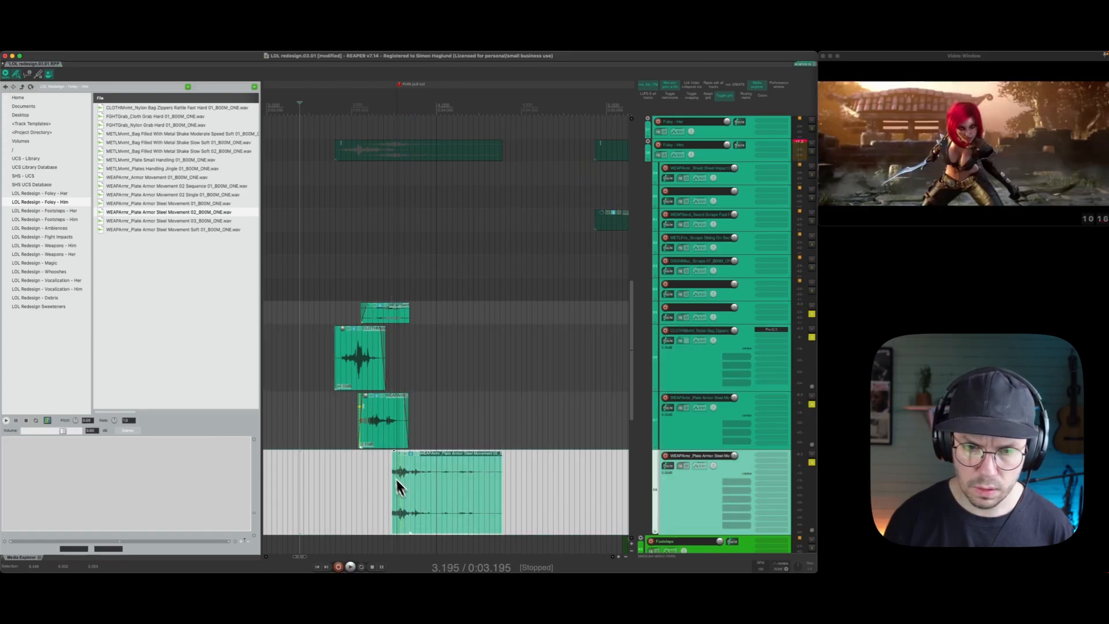
pyautogui.moveTo(395, 454); pyautogui.dragTo(393, 456)
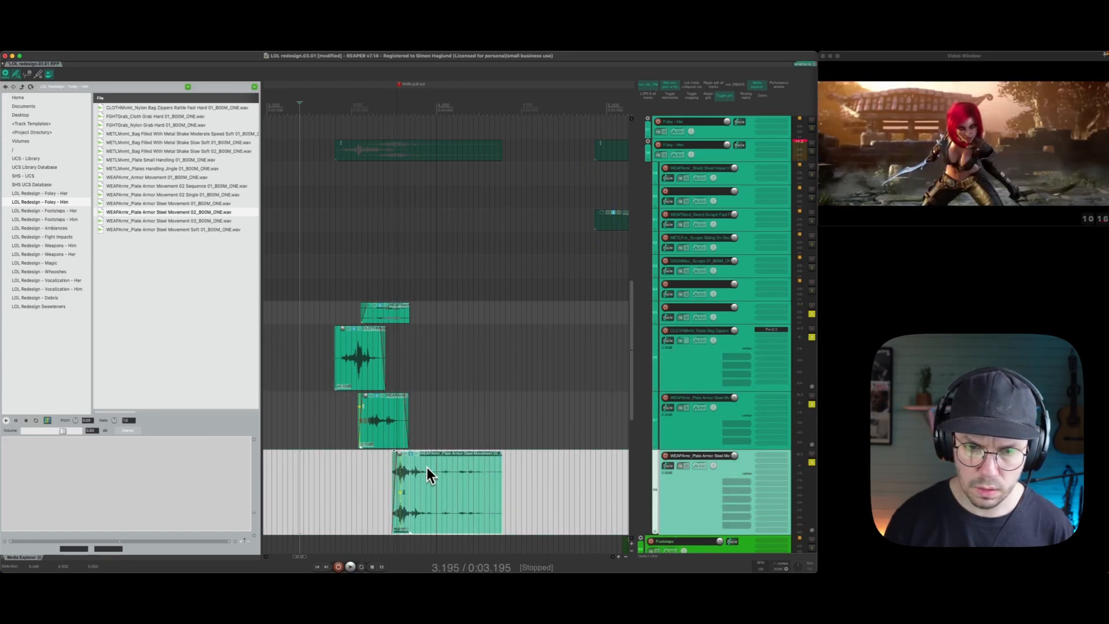
pyautogui.press('s')
# Raise the volume of the split armor item's second part by about 11.8 dB and play the layers from 3.400.
pyautogui.moveTo(441, 474); pyautogui.dragTo(407, 464)
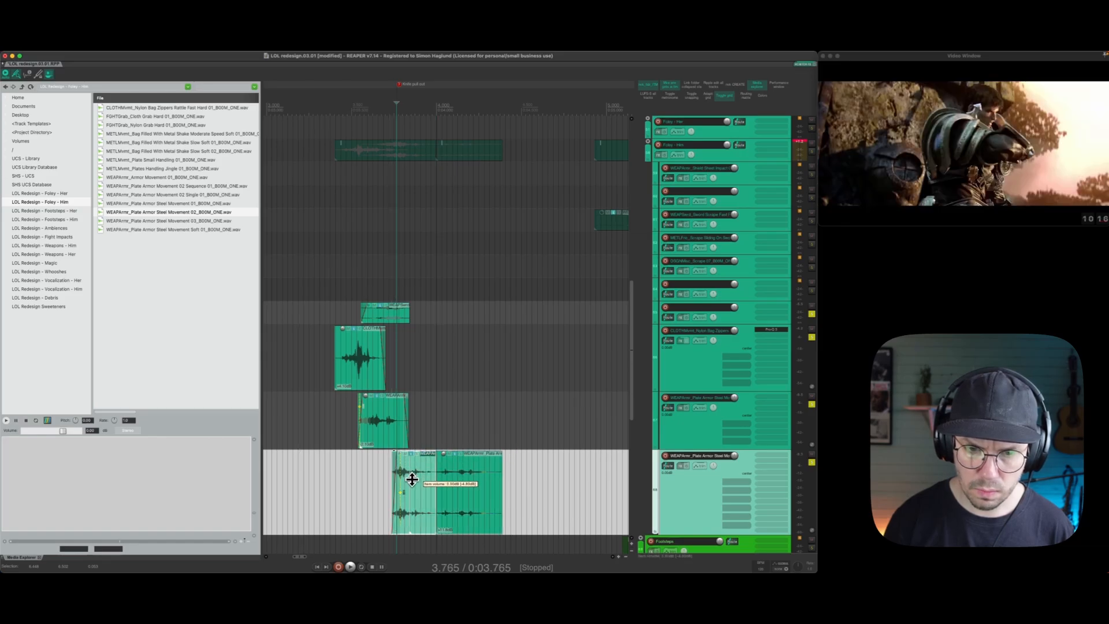
pyautogui.click(334, 477)
pyautogui.press('space')
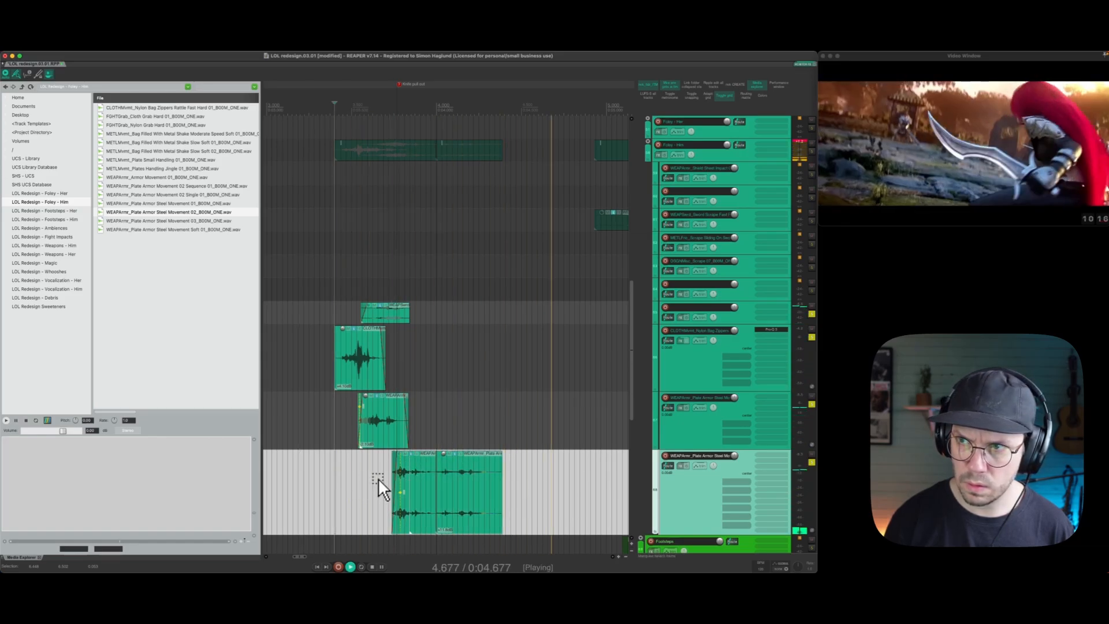
pyautogui.press('space')
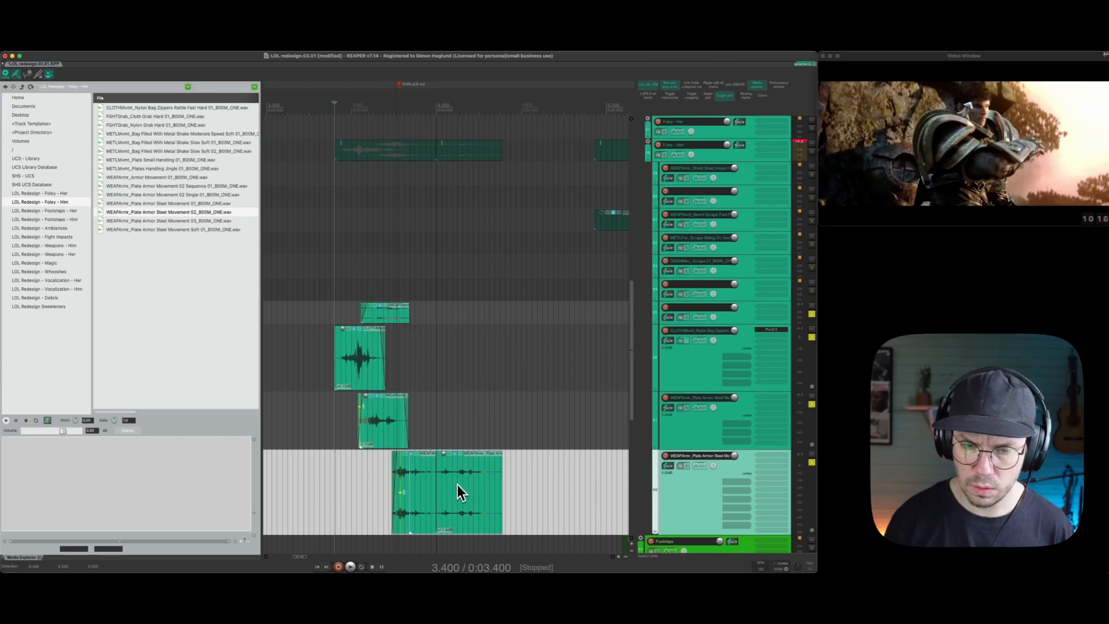
pyautogui.press('space')
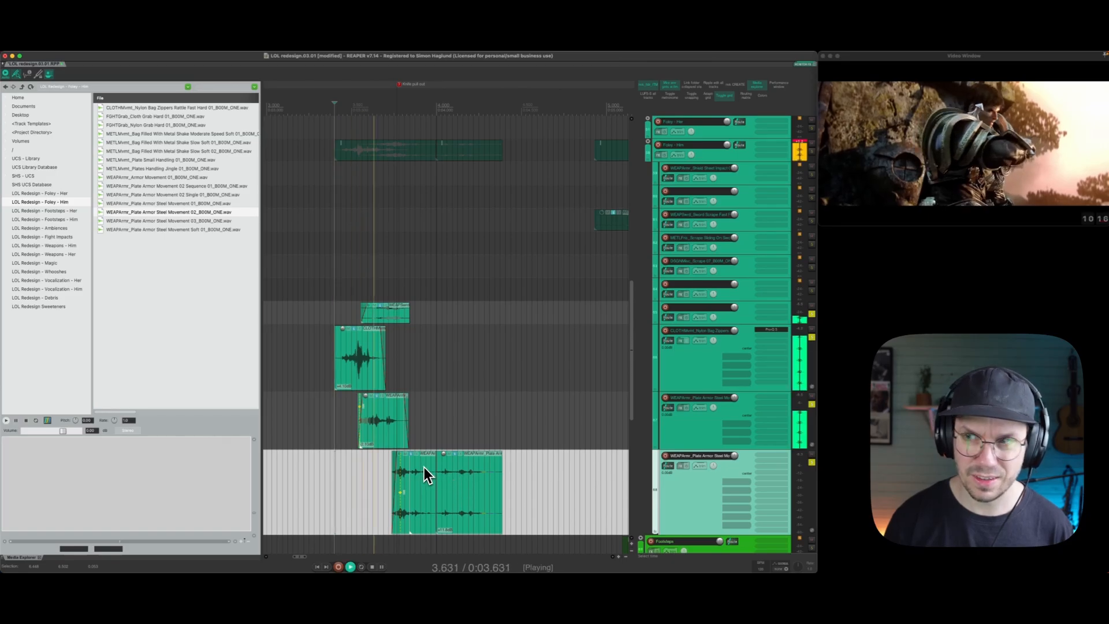
pyautogui.press('space')
# Slip the audio earlier inside the second armor part and play the layers from 3.400.
pyautogui.moveTo(466, 512); pyautogui.dragTo(451, 512)
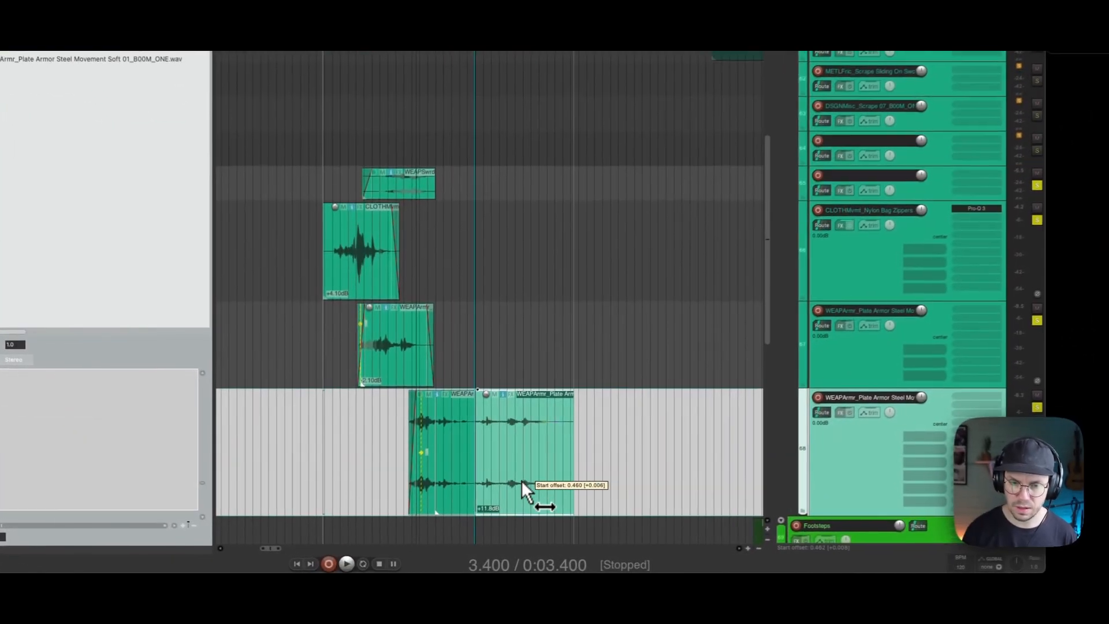
pyautogui.press('space')
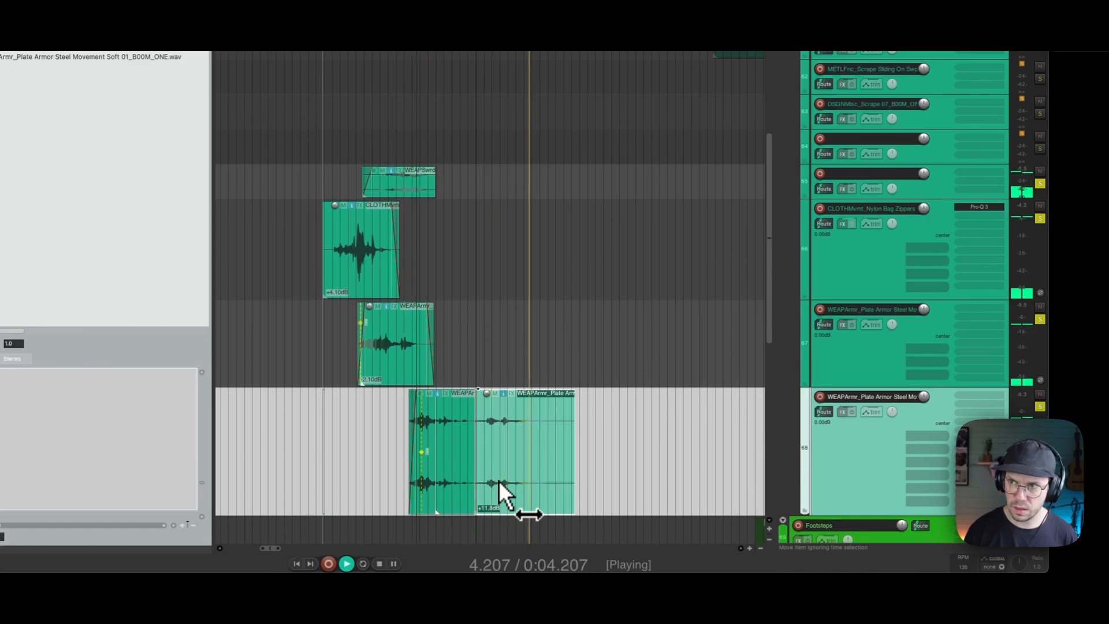
pyautogui.press('space')
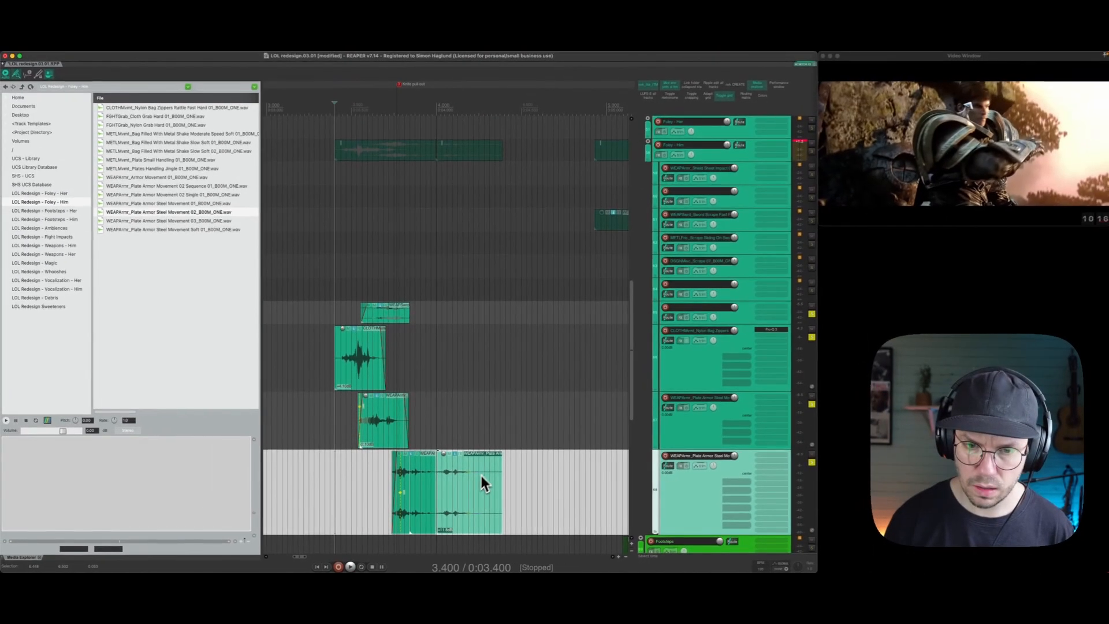
pyautogui.press('space')
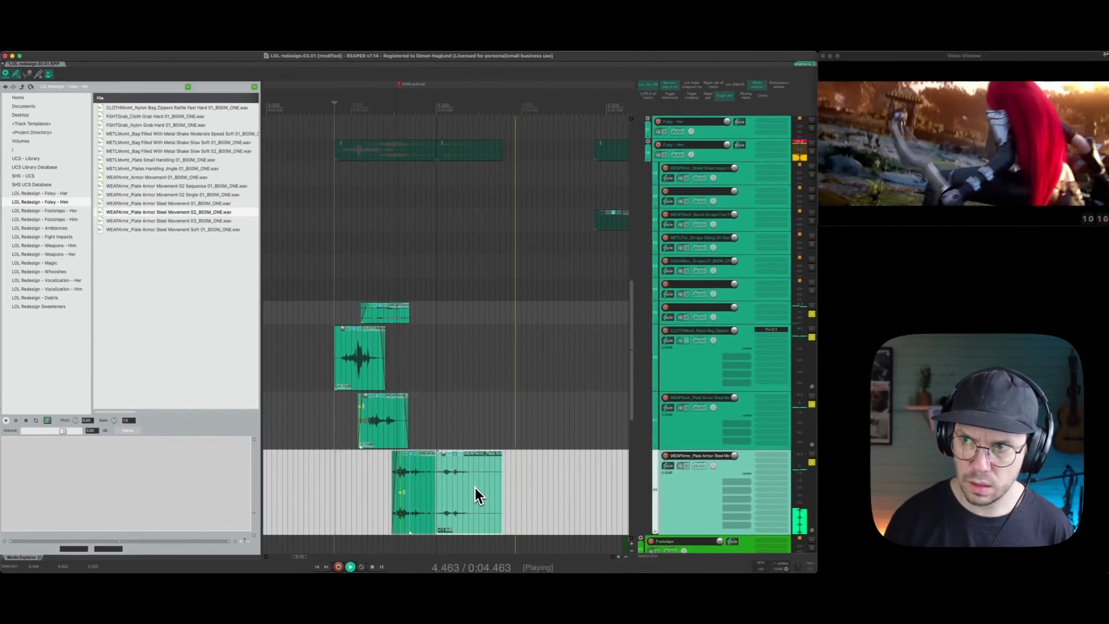
pyautogui.press('space')
# Move the second armor part slightly earlier so it crossfades with the first part, and replay from 3.400.
pyautogui.moveTo(472, 510); pyautogui.dragTo(464, 512)
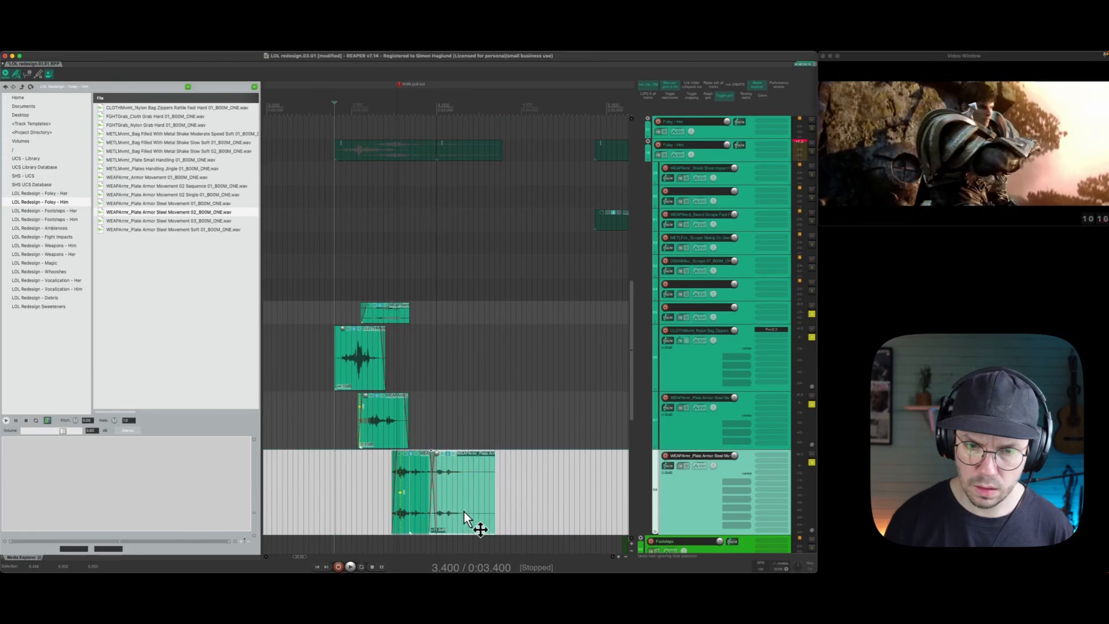
pyautogui.press('space')
pyautogui.press('space')
pyautogui.press('space')
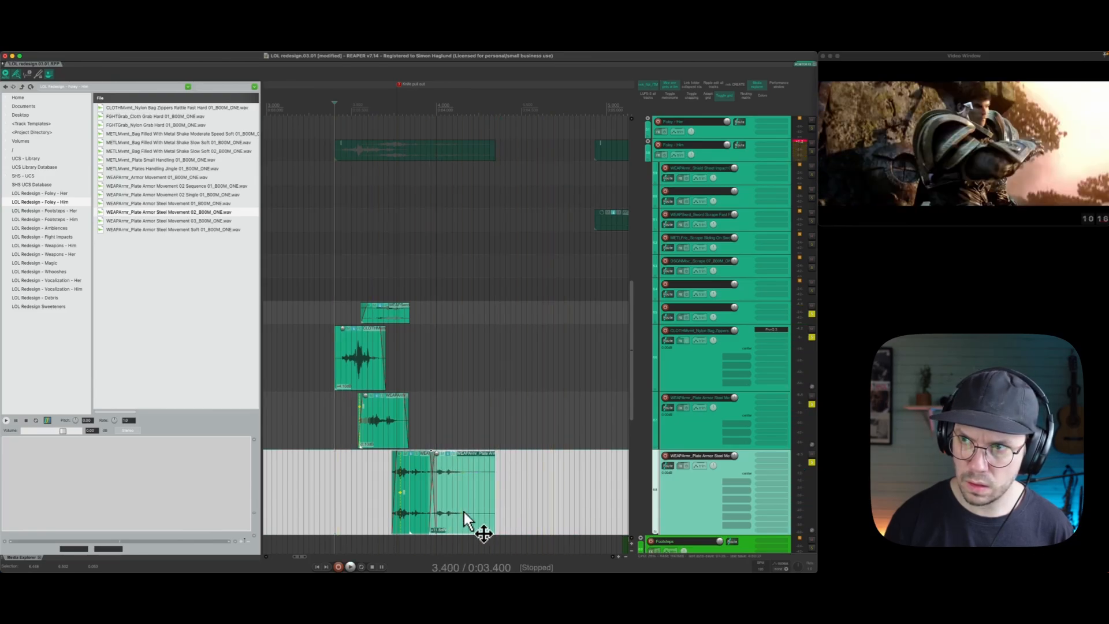
pyautogui.press('space')
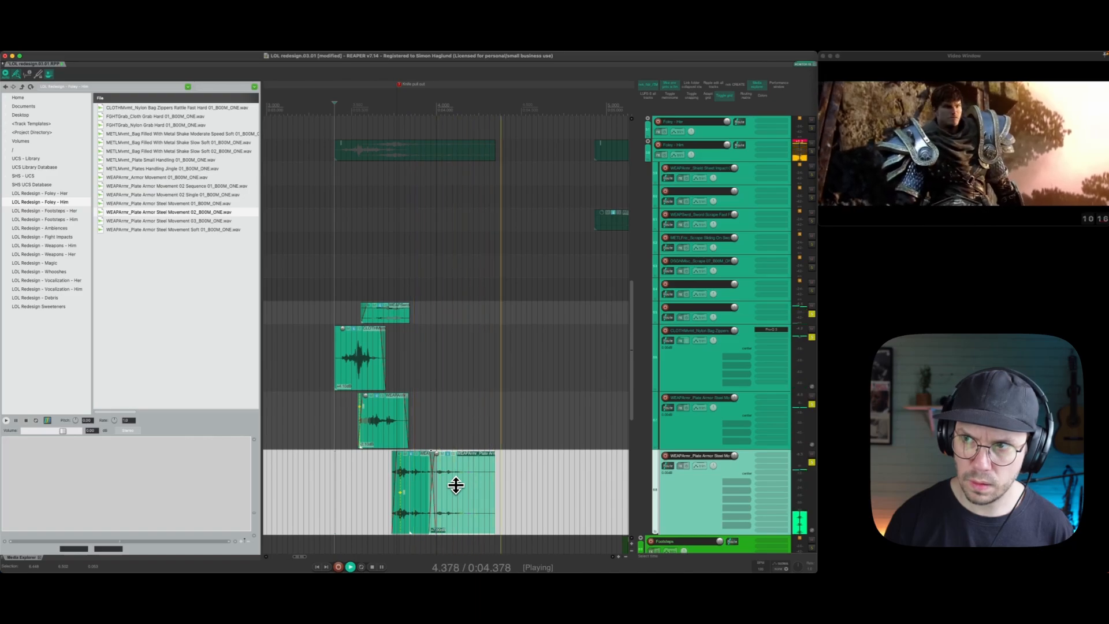
pyautogui.press('space')
pyautogui.press('space')
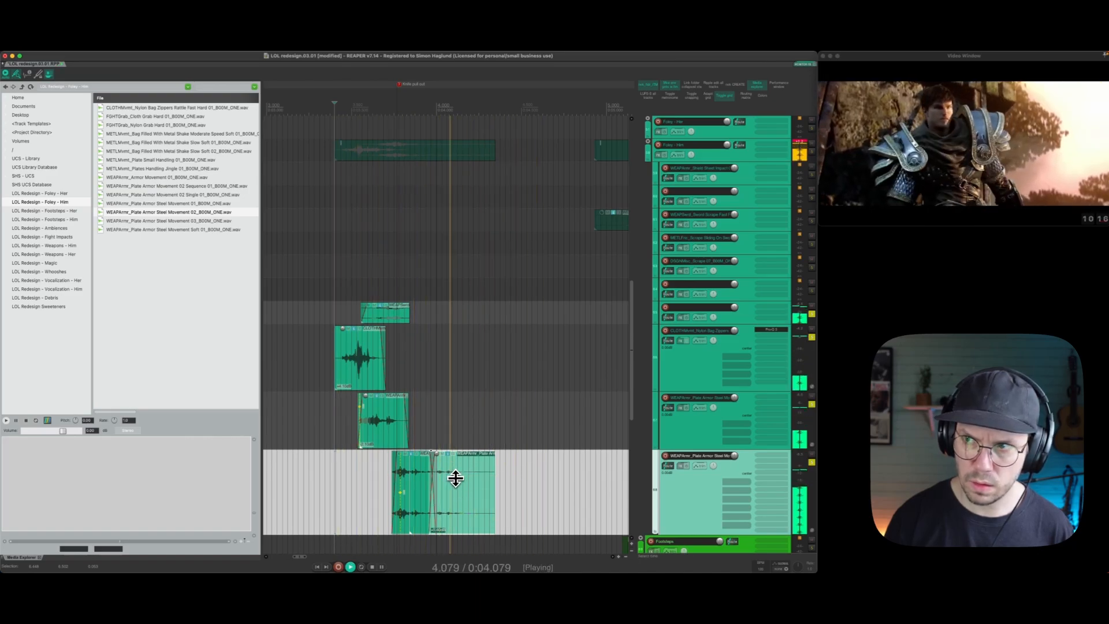
pyautogui.press('space')
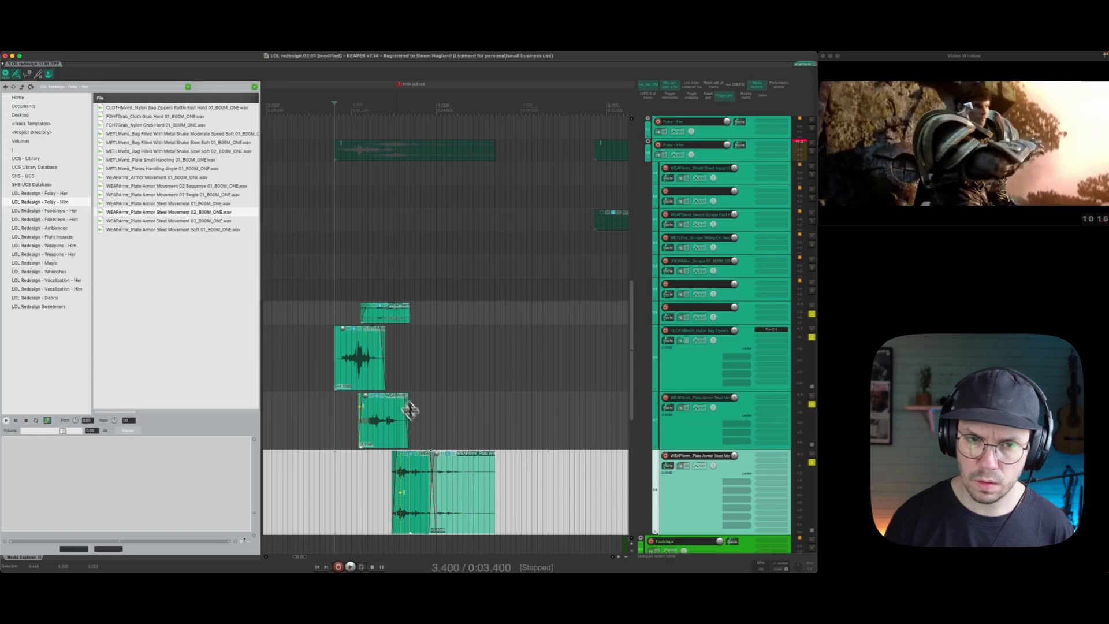
# Play the soloed foley layers from before the knife pull-out marker through the following section.
pyautogui.click(358, 378)
pyautogui.scroll(-5, 355, 143)
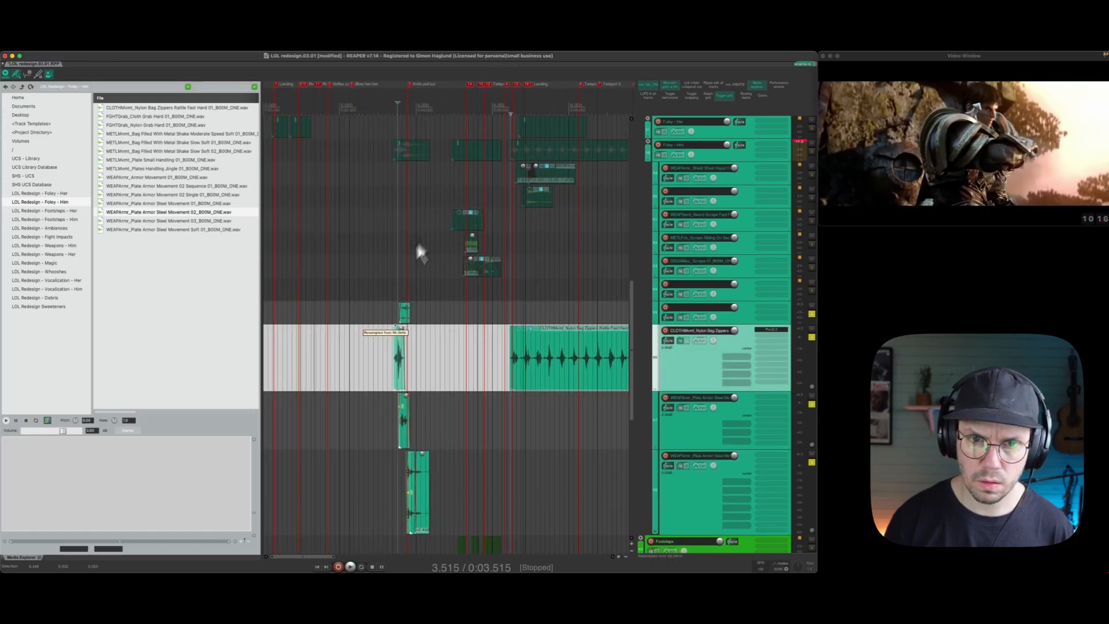
pyautogui.click(382, 306)
pyautogui.click(374, 304)
pyautogui.press('space')
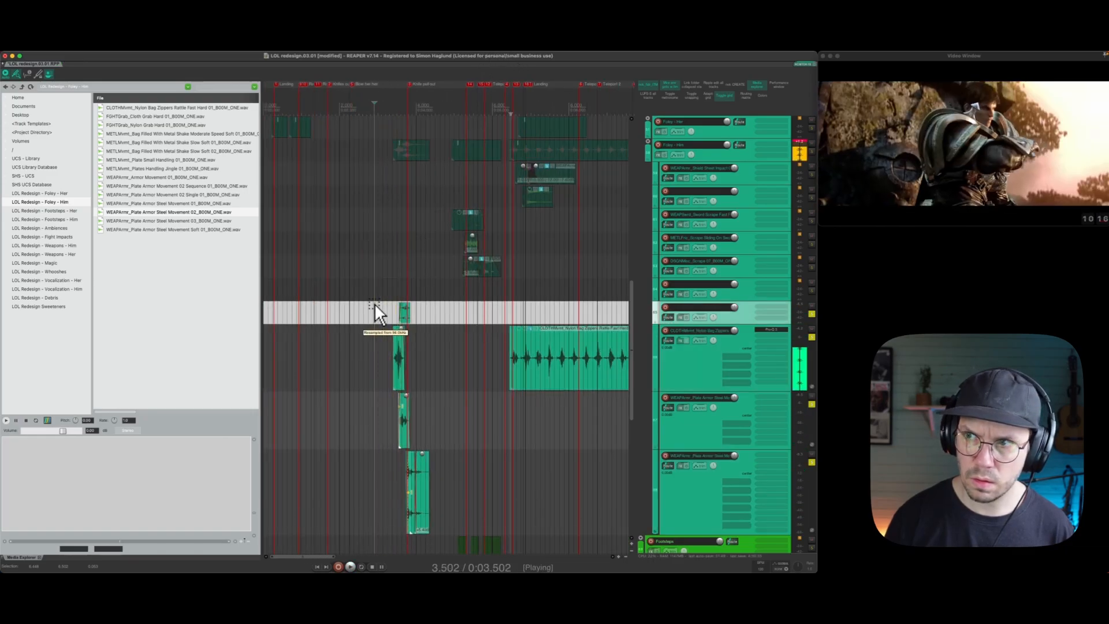
pyautogui.press('space')
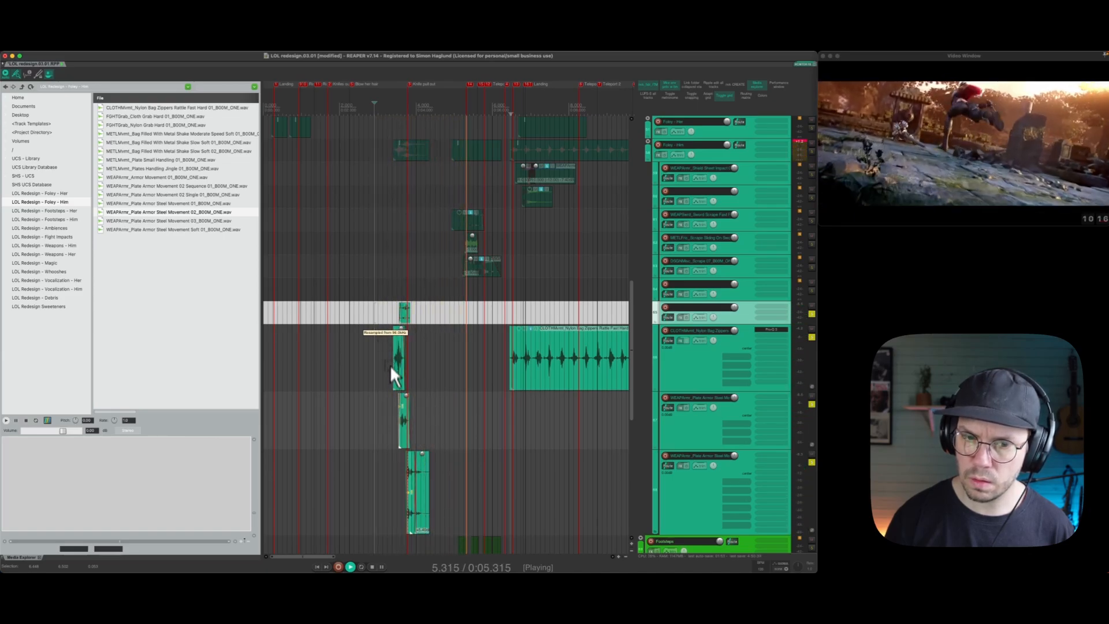
pyautogui.press('space')
# Solo only the Steel Movement 02 armor track and play it from 3.654.
pyautogui.scroll(5, 426, 125)
pyautogui.moveTo(427, 124); pyautogui.dragTo(424, 214)
pyautogui.click(304, 489)
pyautogui.press('s')
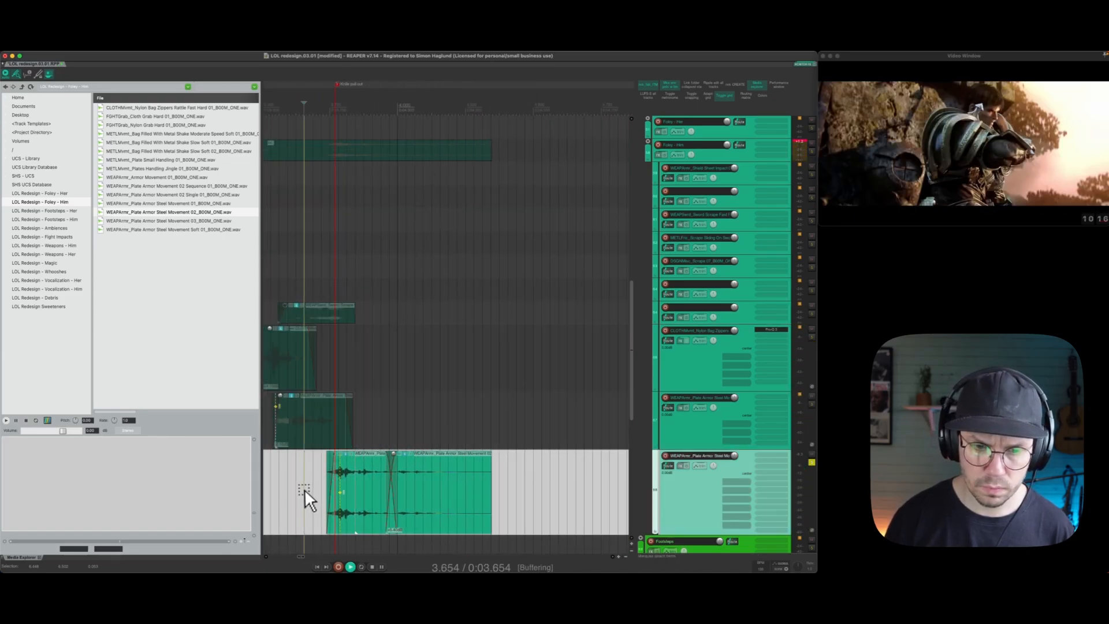
pyautogui.press('space')
# Solo only the Sword Scrape track and play it from just before its item.
pyautogui.click(272, 314)
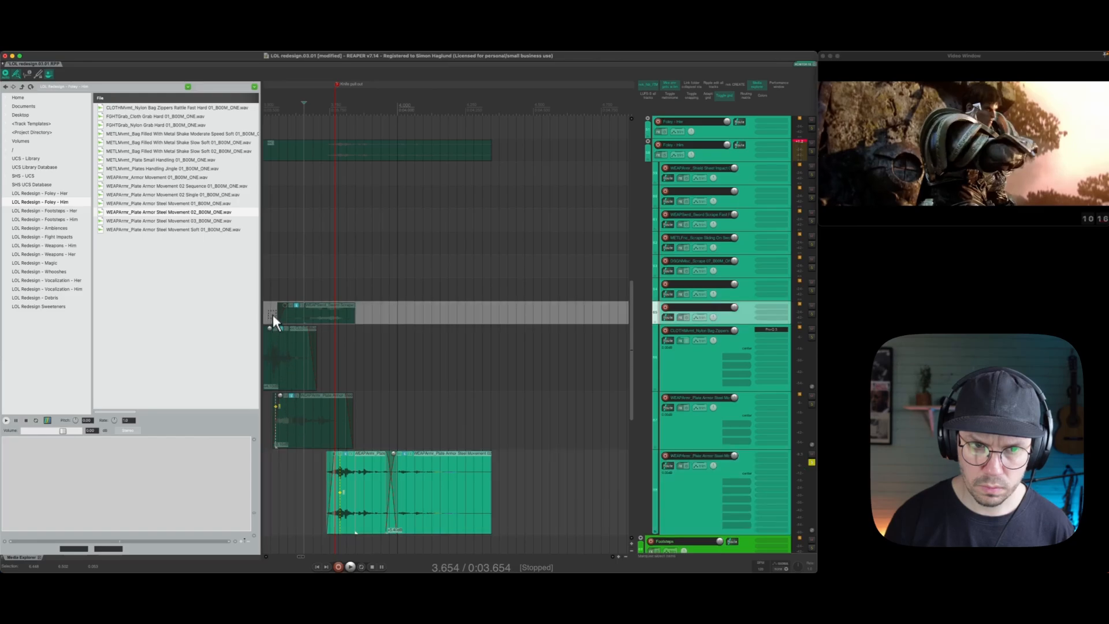
pyautogui.press('space')
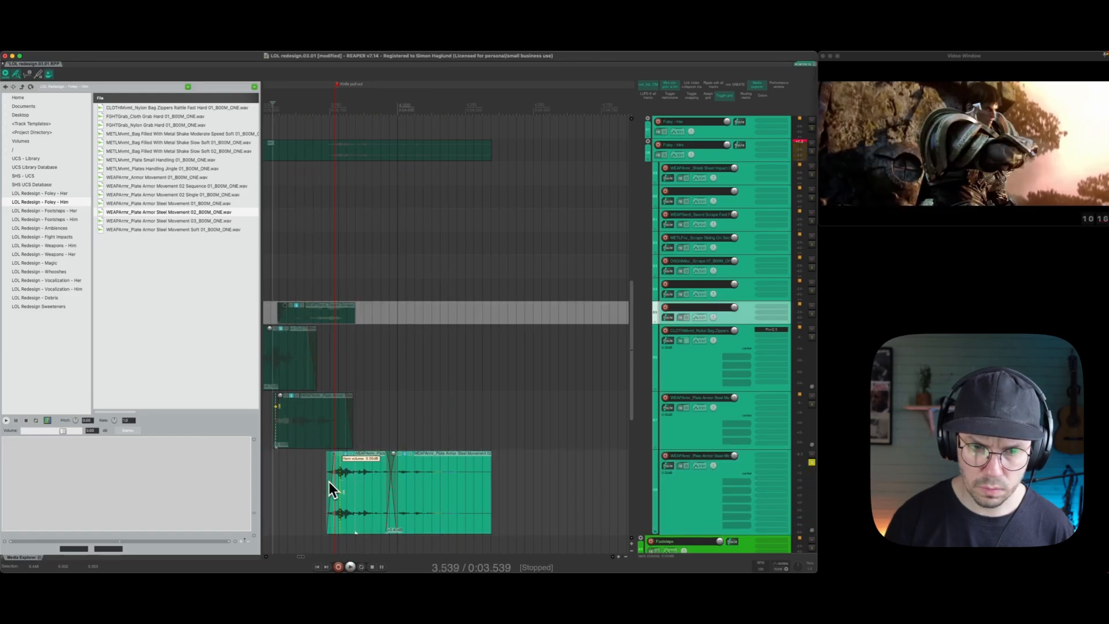
pyautogui.click(269, 313)
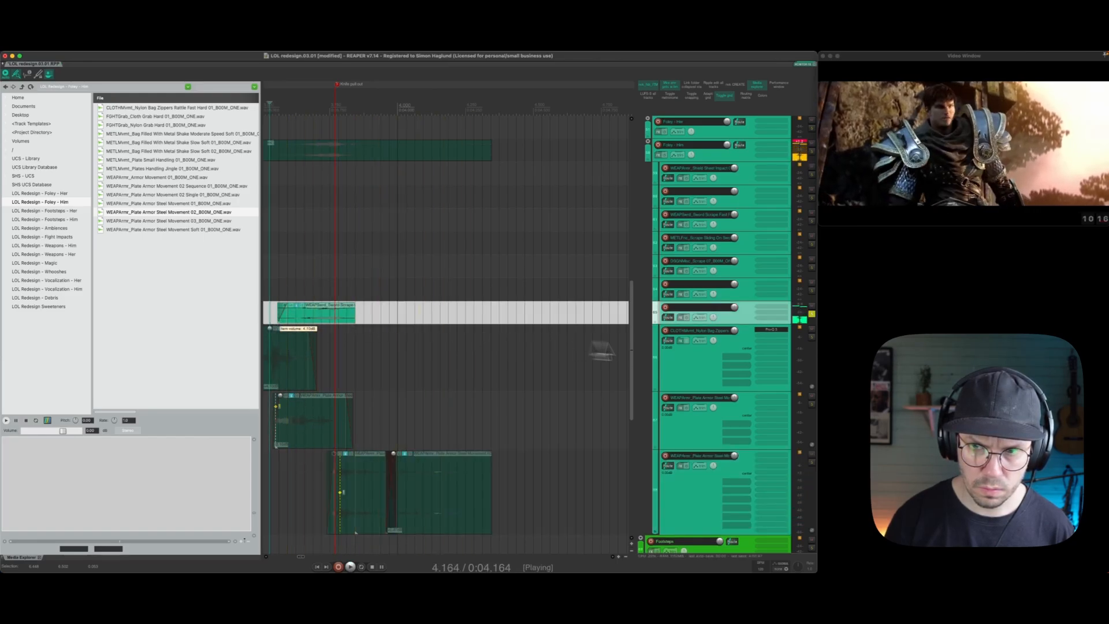
# Move the Sword Scrape track directly above the last plate armor track, solo that armor track too, and play both from 3.545.
pyautogui.moveTo(740, 455); pyautogui.dragTo(737, 455)
pyautogui.scroll(-3, 736, 456)
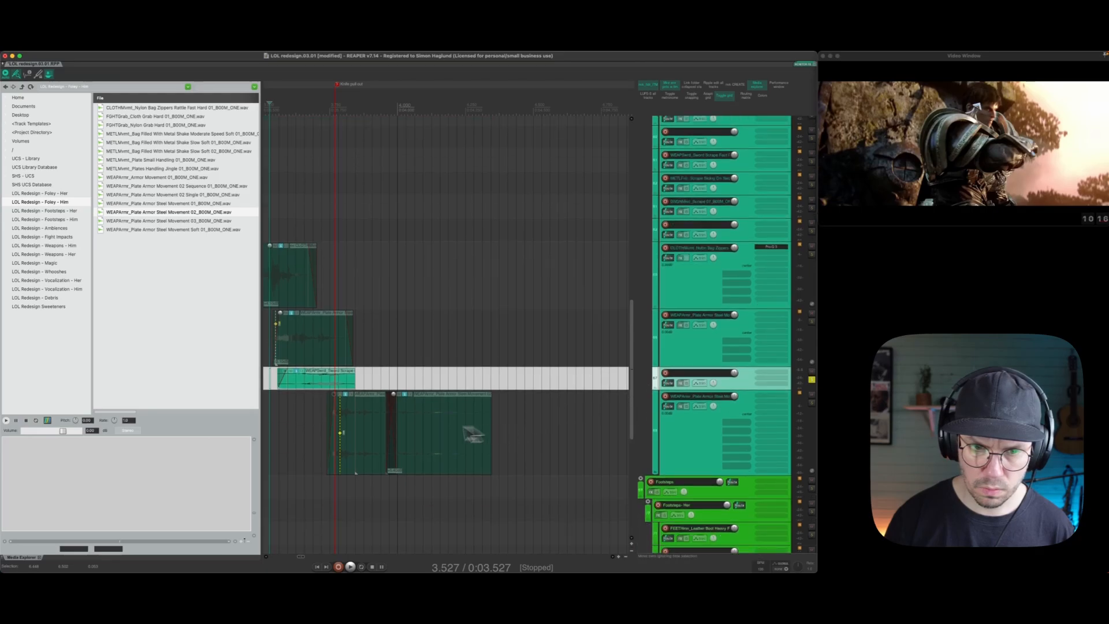
pyautogui.click(812, 406)
pyautogui.click(274, 407)
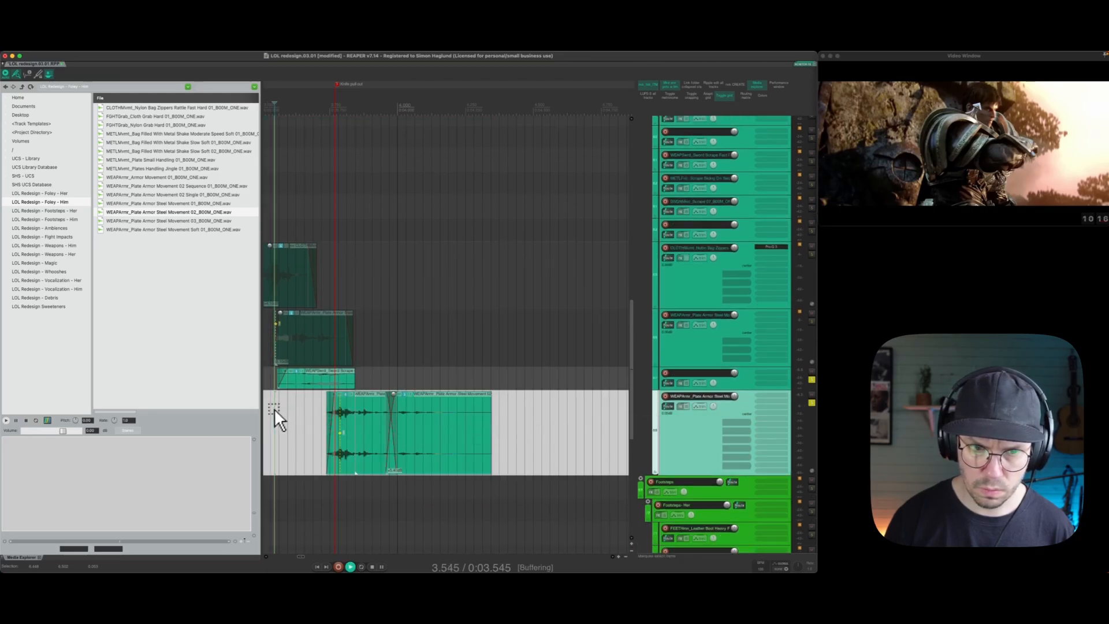
pyautogui.press('space')
pyautogui.press('space')
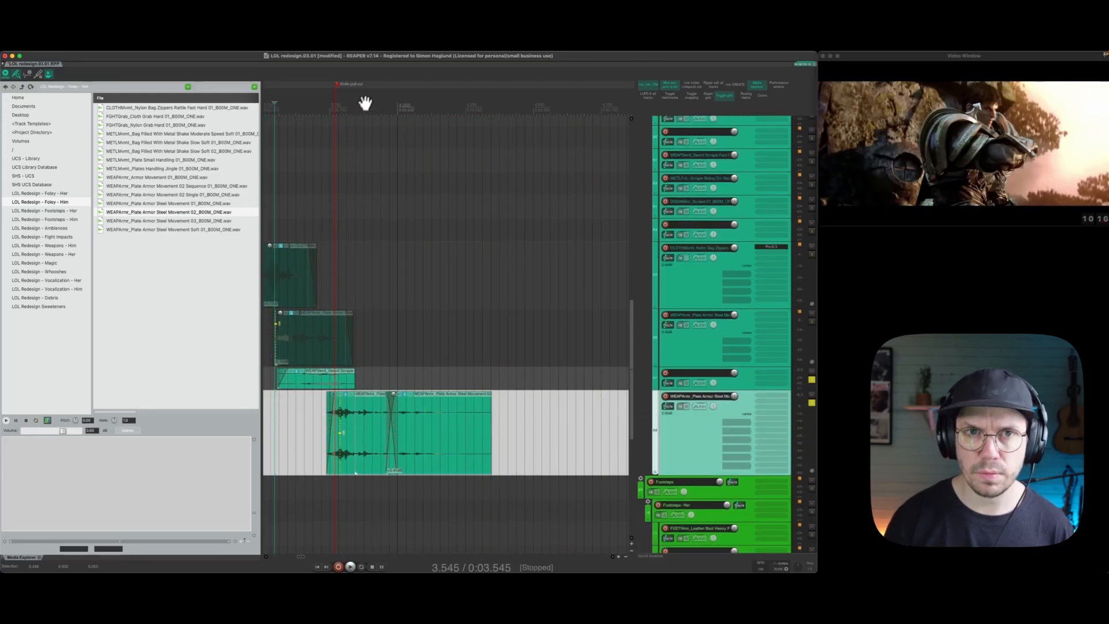
# Save the project, clear all track solos and shrink the enlarged tracks, with the edit cursor placed at 2.931.
pyautogui.scroll(-5, 364, 104)
pyautogui.hotkey('shift', 'F6')
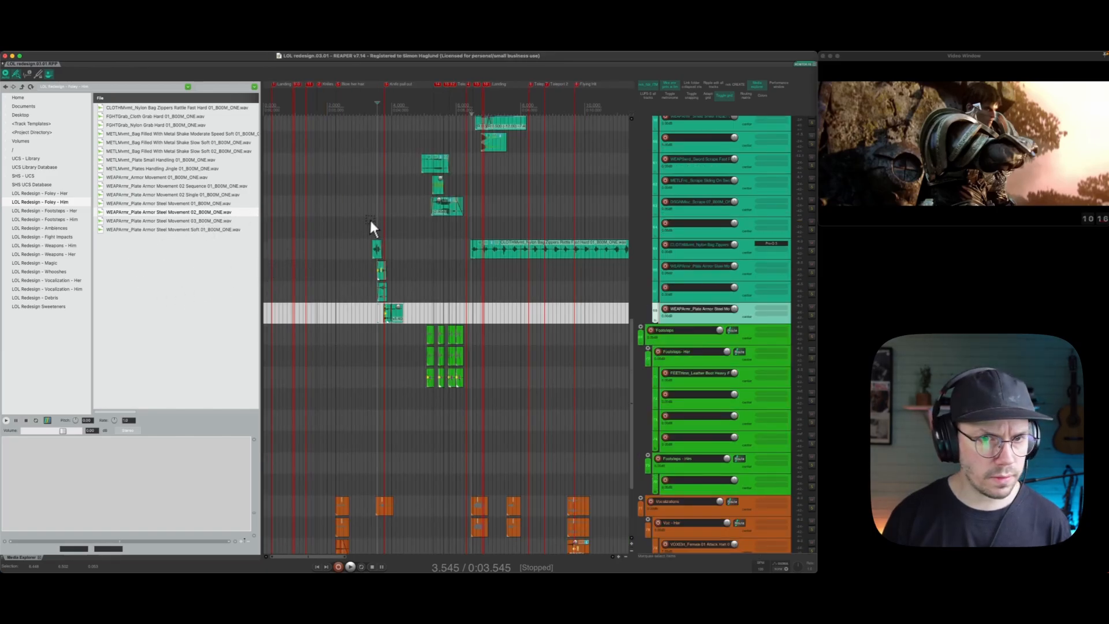
pyautogui.click(357, 233)
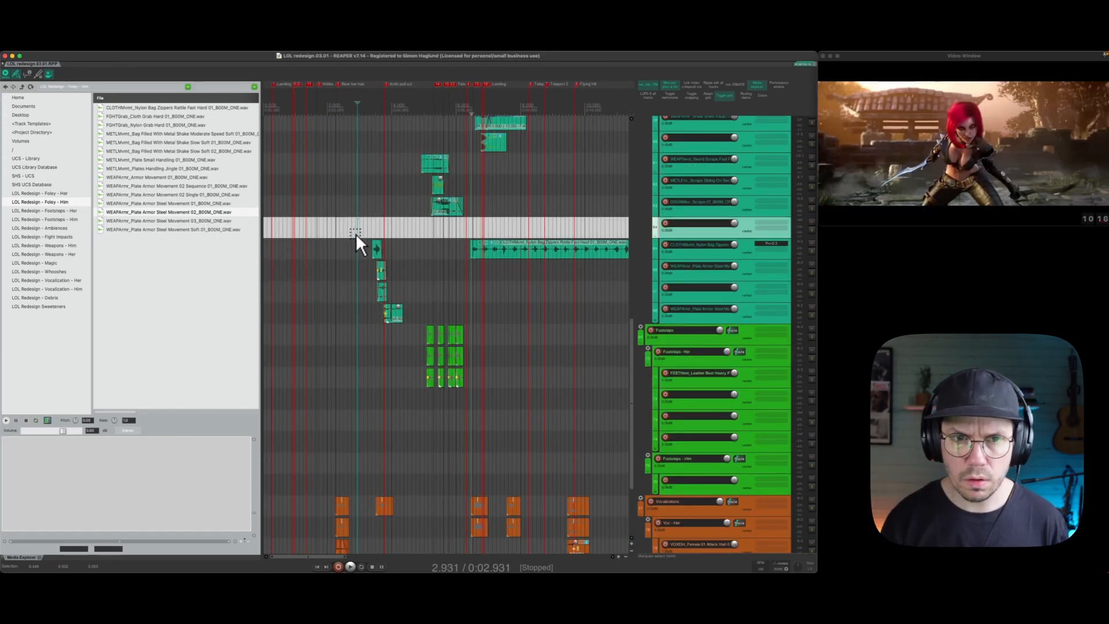
pyautogui.moveTo(266, 94); pyautogui.dragTo(327, 86)
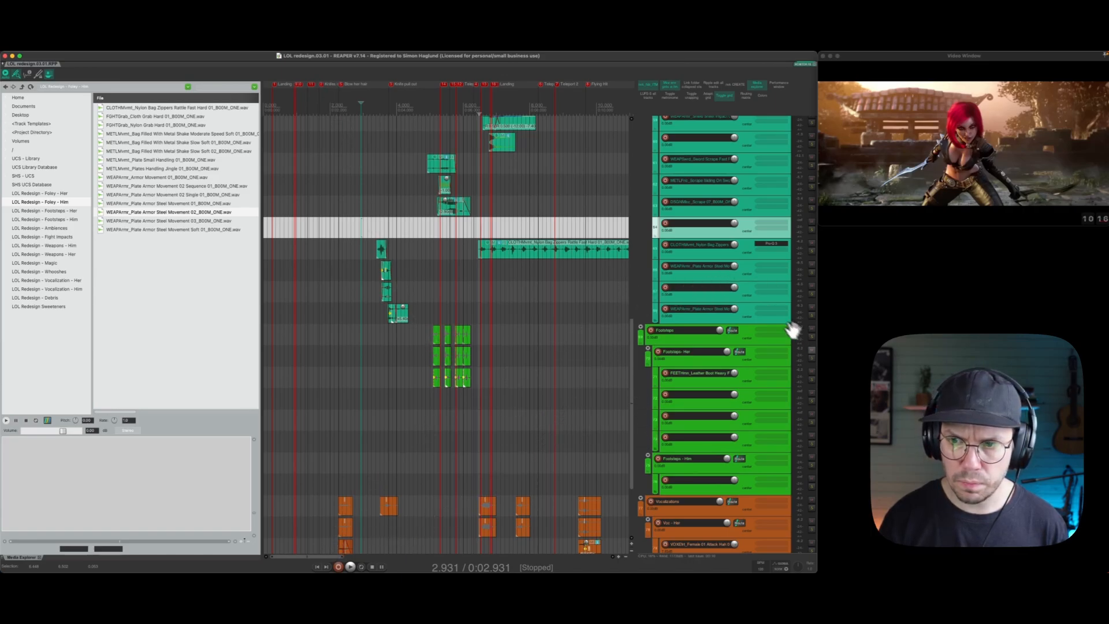
# Solo the Footsteps and Foley folder tracks together.
pyautogui.click(812, 338)
pyautogui.scroll(7, 813, 340)
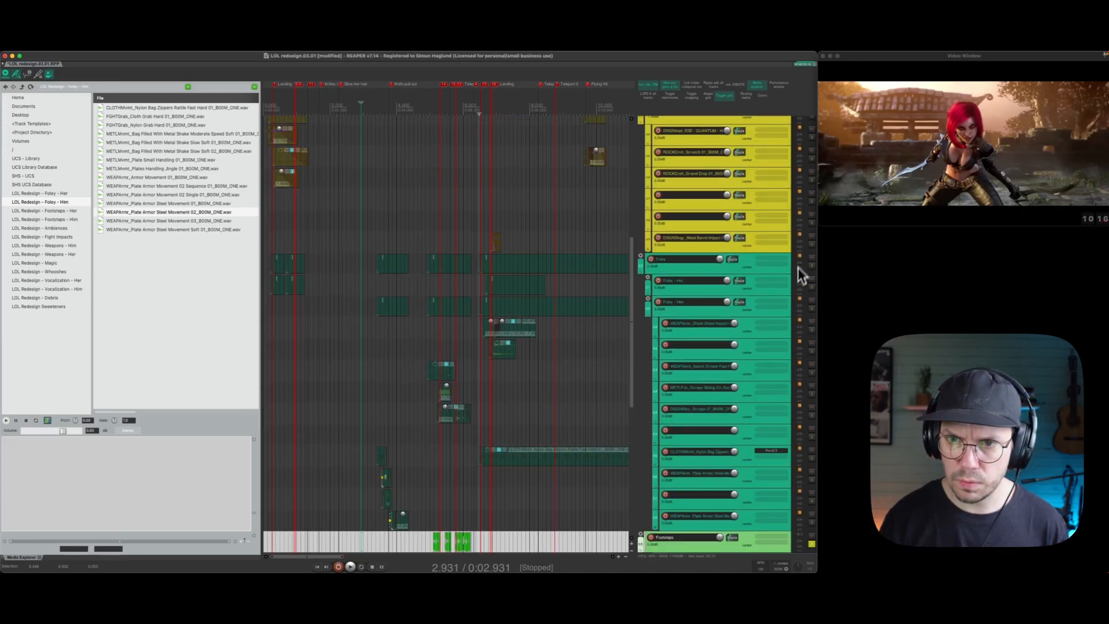
pyautogui.click(813, 267)
pyautogui.moveTo(403, 112); pyautogui.dragTo(416, 68)
pyautogui.scroll(-1, 666, 296)
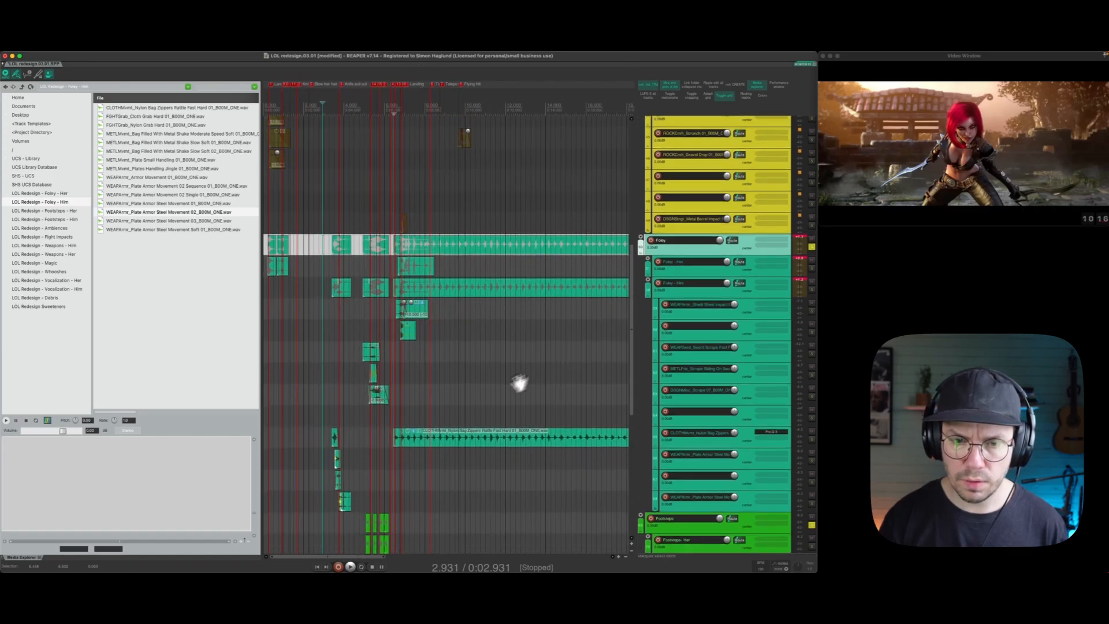
# Delete the long Nylon Bag Zippers item running past the landing and the tail piece of the shield impact item.
pyautogui.click(472, 438)
pyautogui.press('Delete')
pyautogui.scroll(-2, 445, 358)
pyautogui.click(412, 266)
pyautogui.press('Delete')
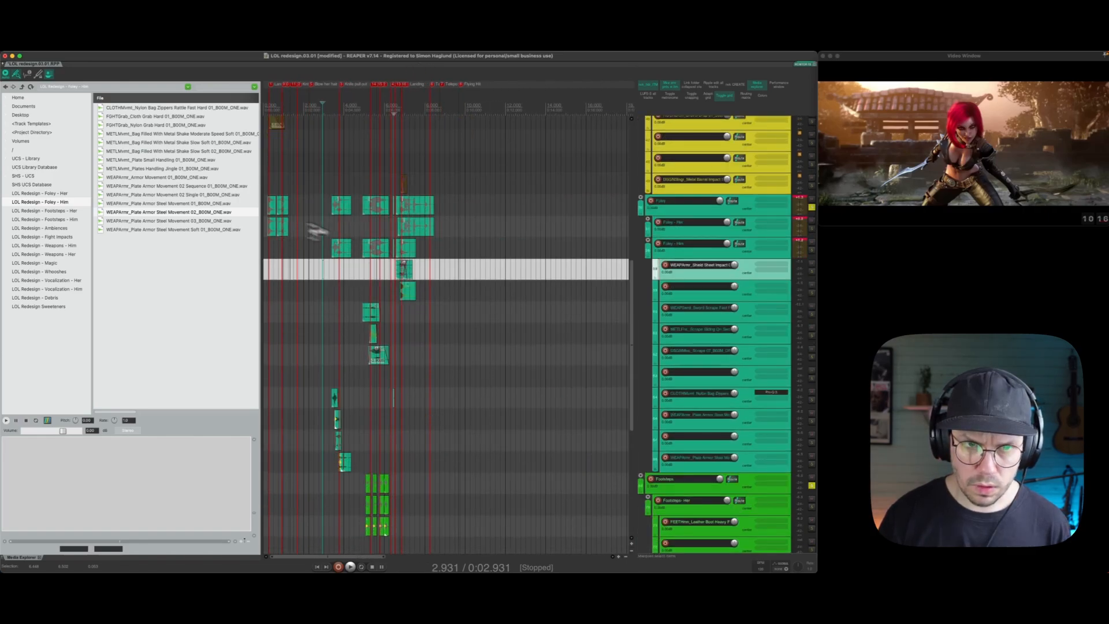
# Play the soloed foley and footsteps against the video from 0.053 through the whole fight.
pyautogui.click(275, 183)
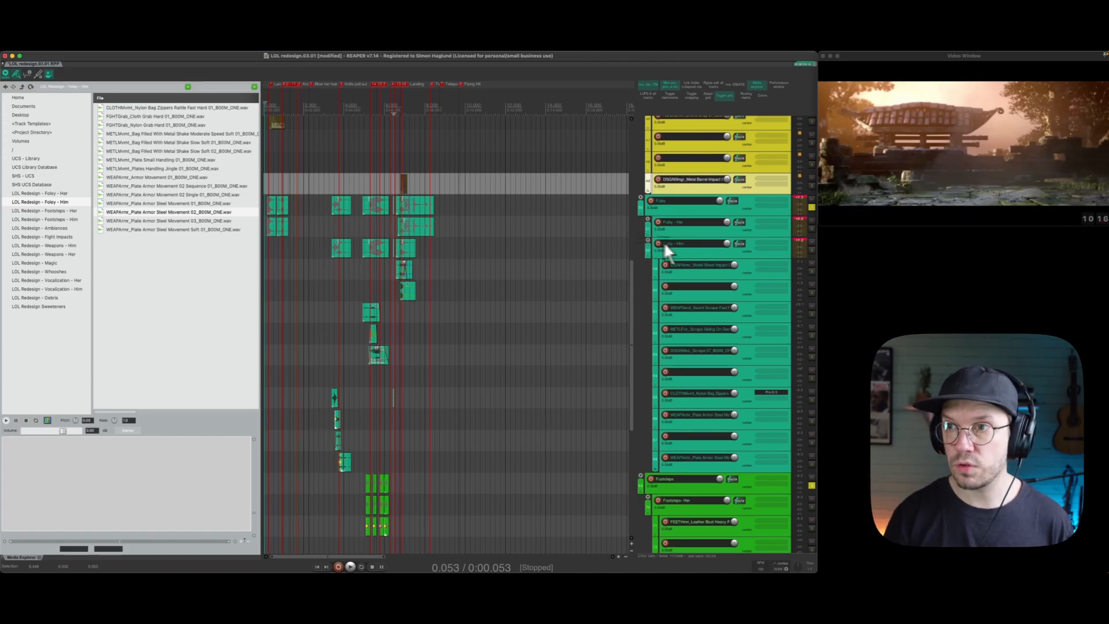
pyautogui.press('space')
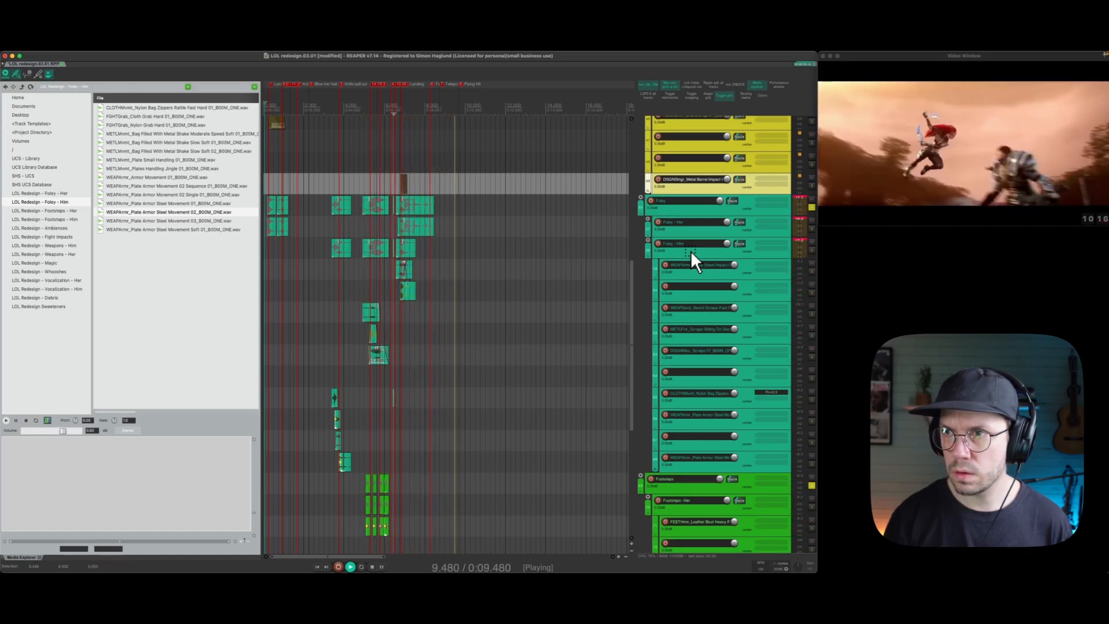
pyautogui.press('space')
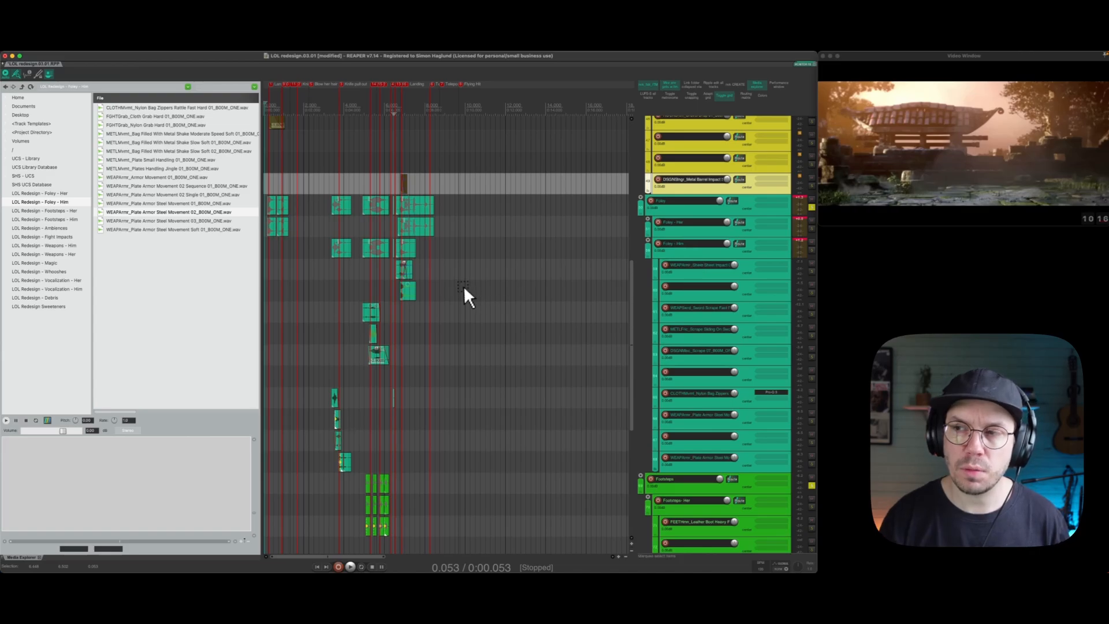
pyautogui.scroll(-8, 464, 286)
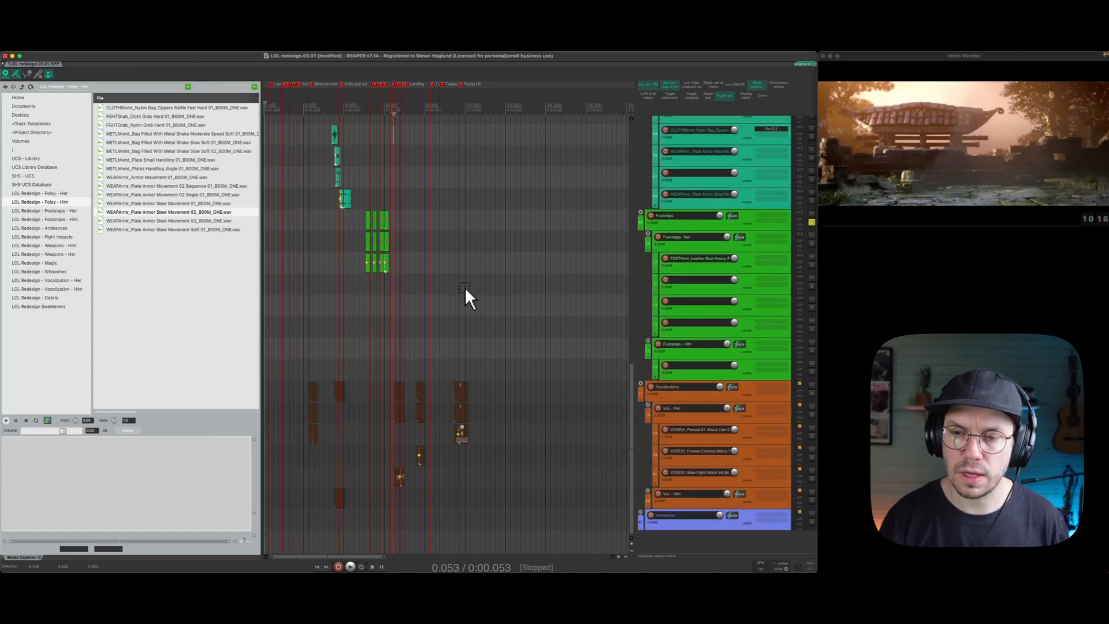
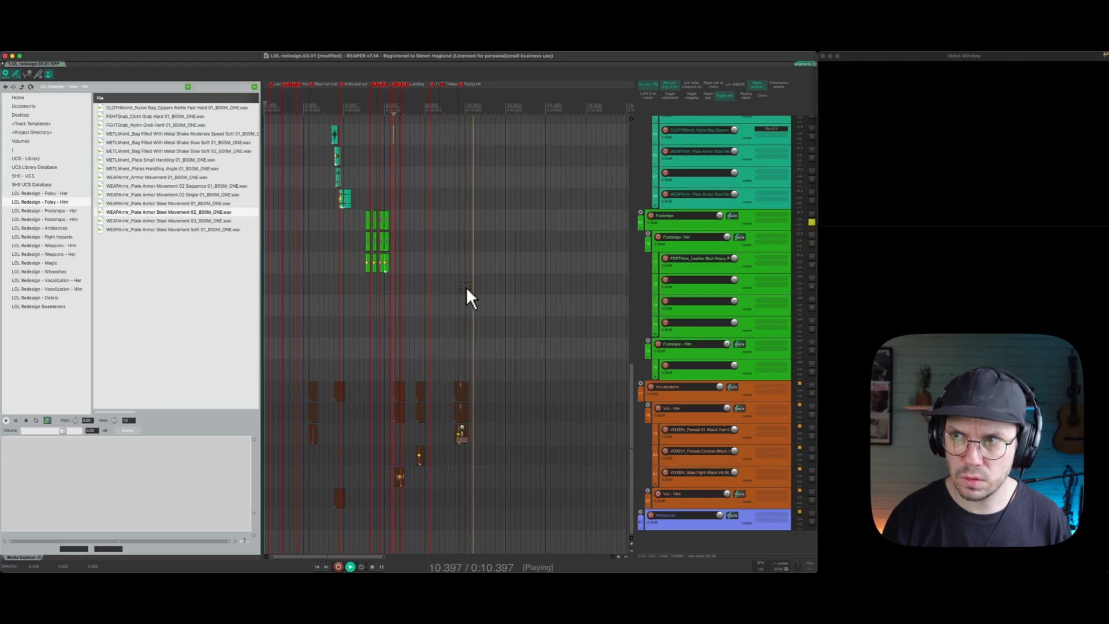
pyautogui.press('space')
# Add the Vocalizations folder to the solos and play the sequence from 0.053.
pyautogui.doubleClick(803, 396)
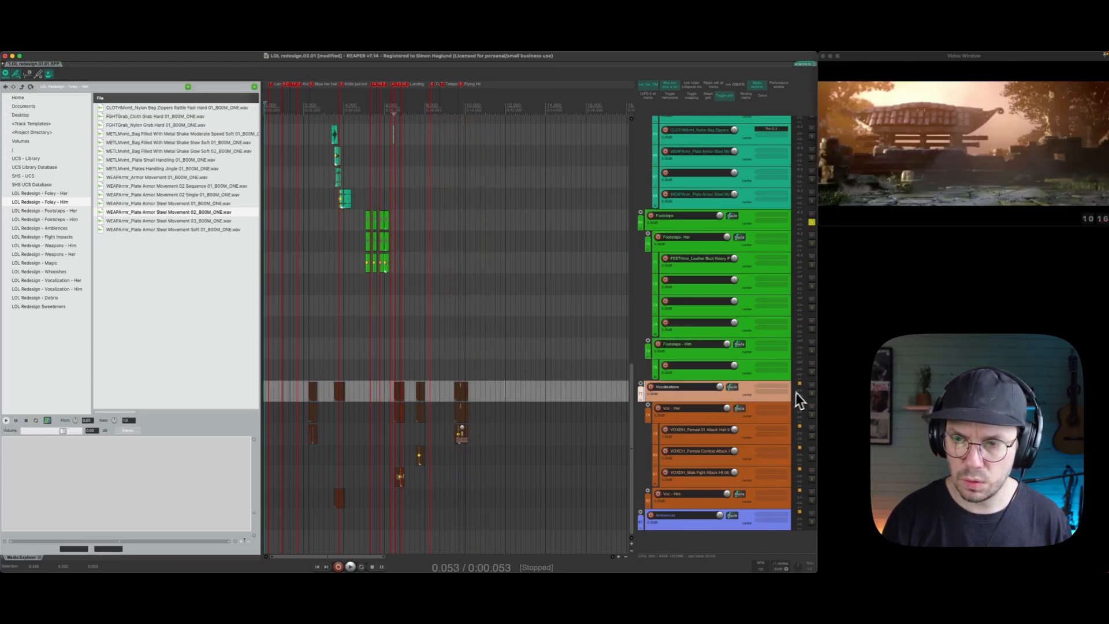
pyautogui.press('space')
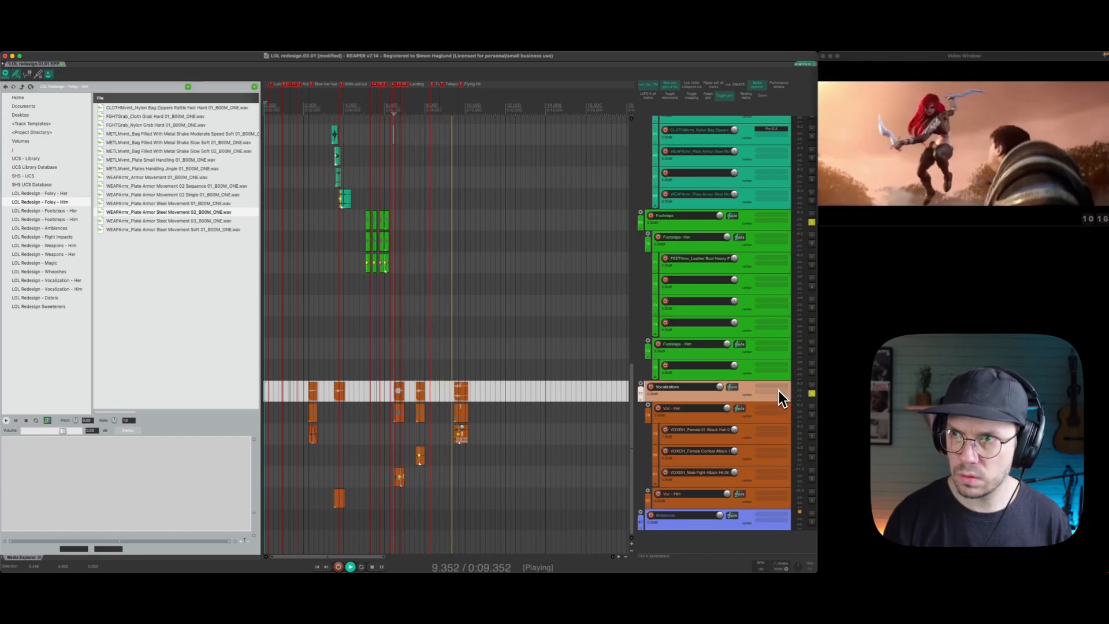
pyautogui.press('space')
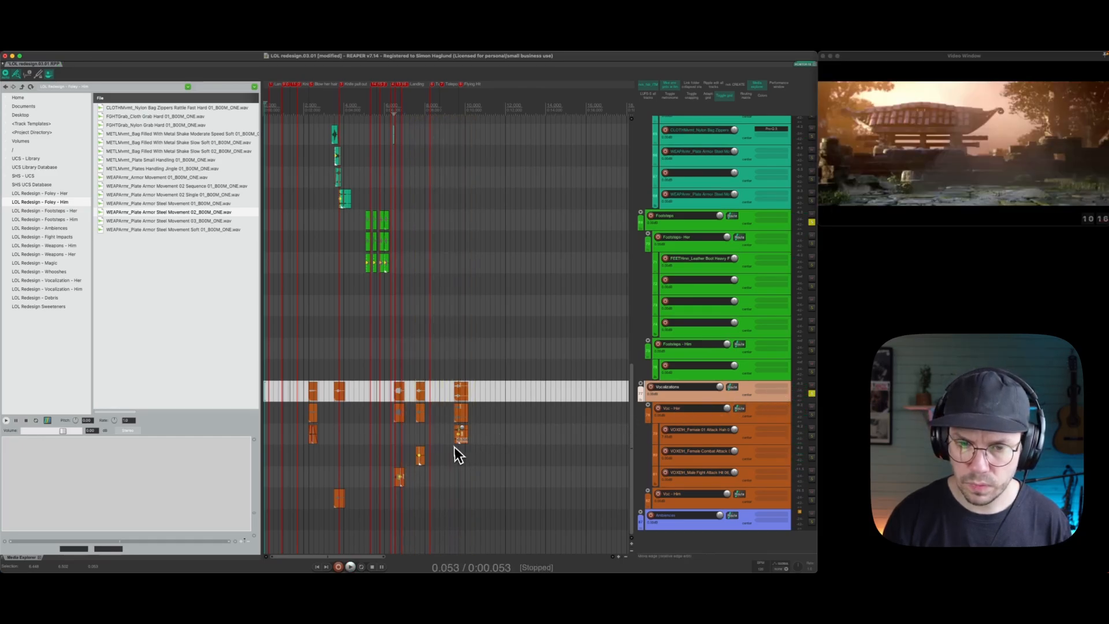
# Place the cursor at 4.460 and audition Female Aggressive Snarl 02, Snarl 01 and Snarl Rise 01 from LOL Redesign - Vocalization - Her.
pyautogui.click(462, 431)
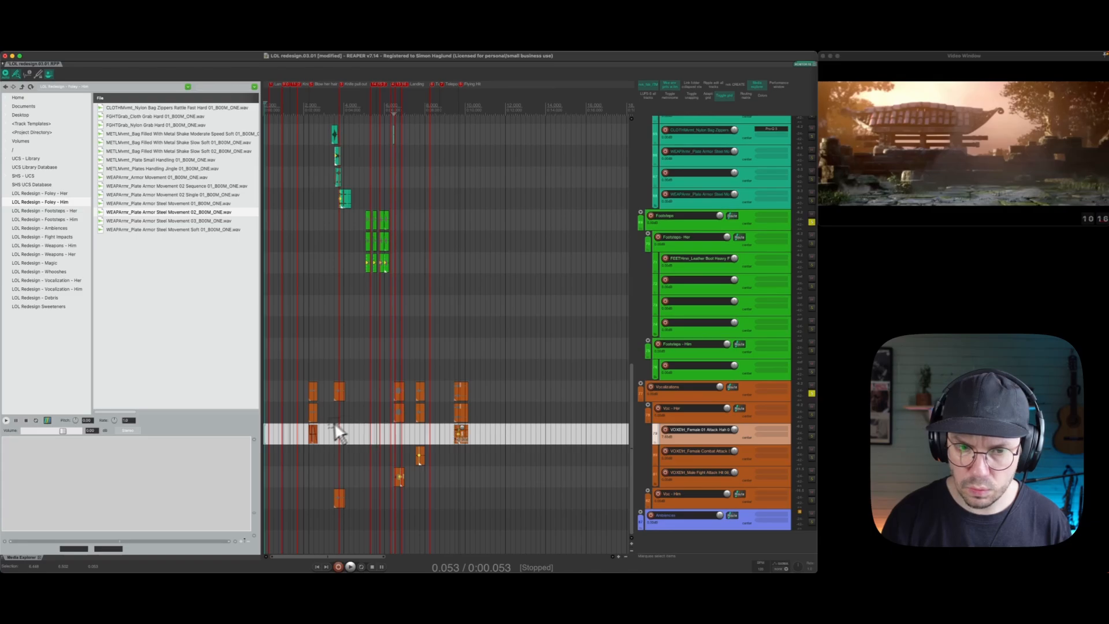
pyautogui.click(313, 449)
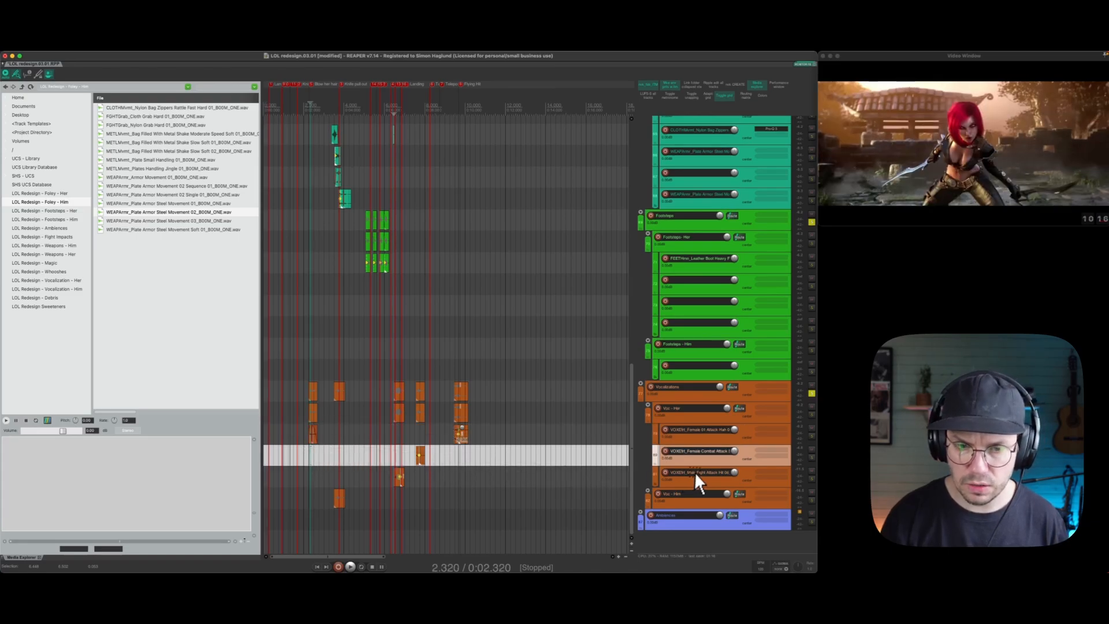
pyautogui.moveTo(341, 451); pyautogui.dragTo(345, 453)
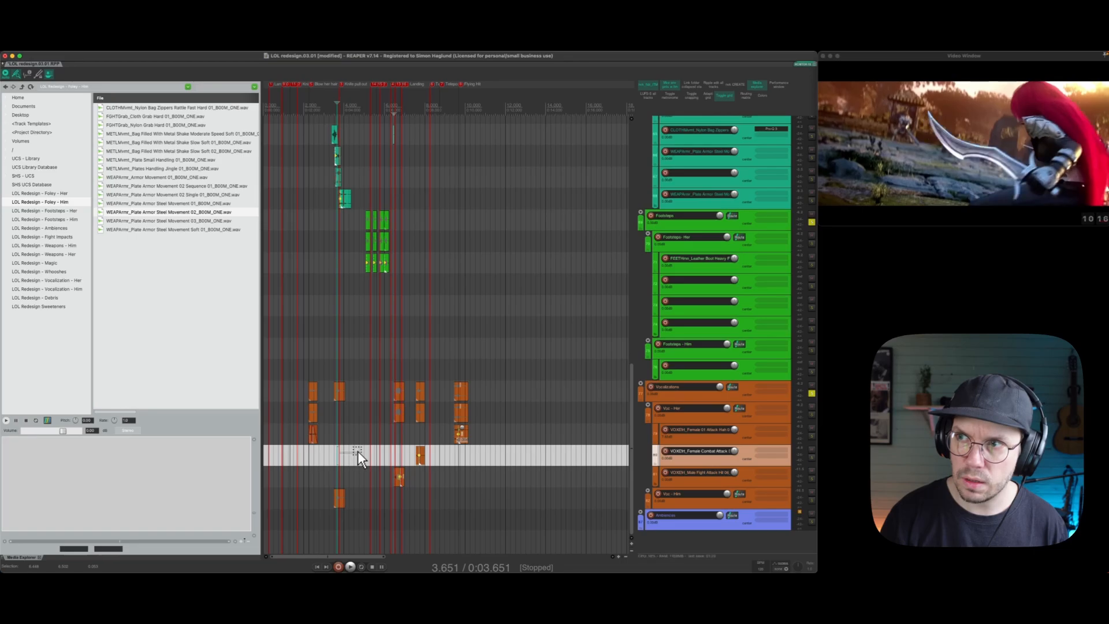
pyautogui.click(356, 452)
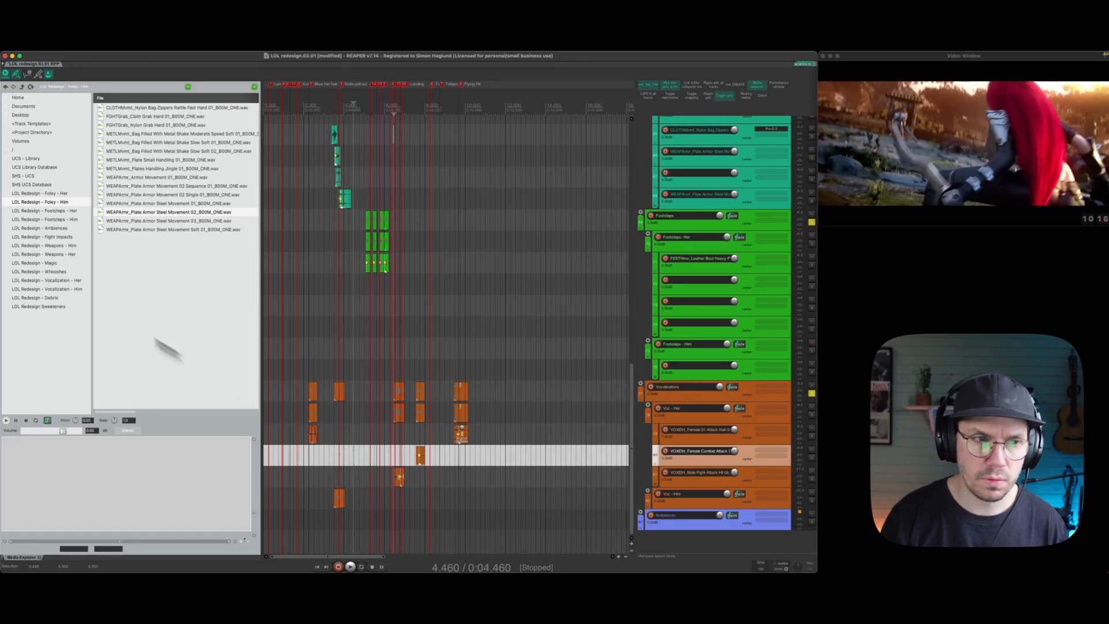
pyautogui.click(59, 282)
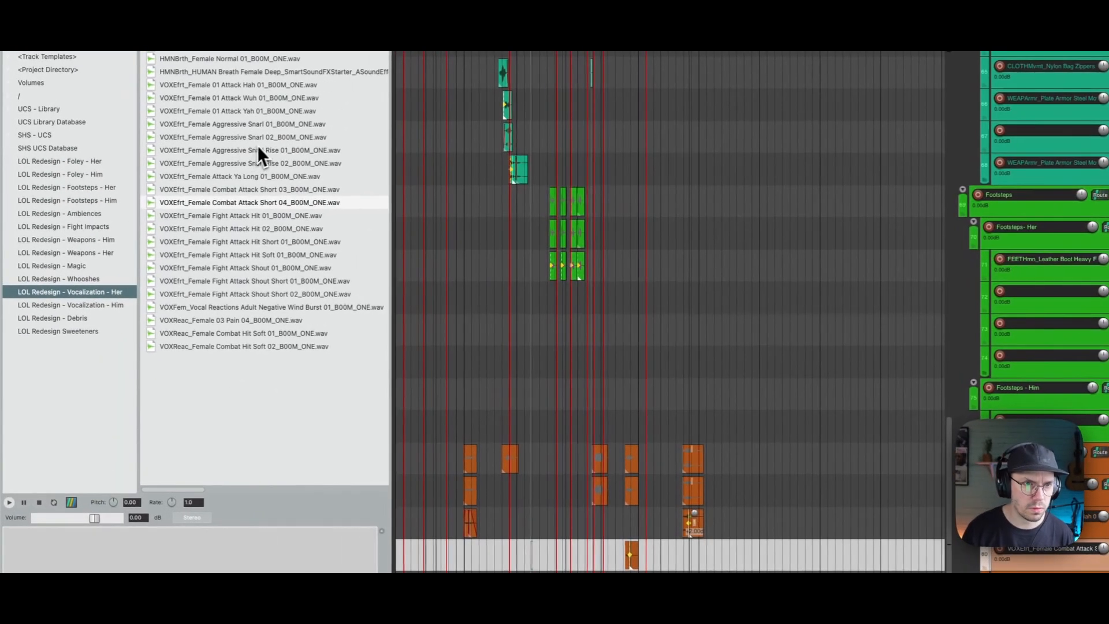
pyautogui.click(262, 137)
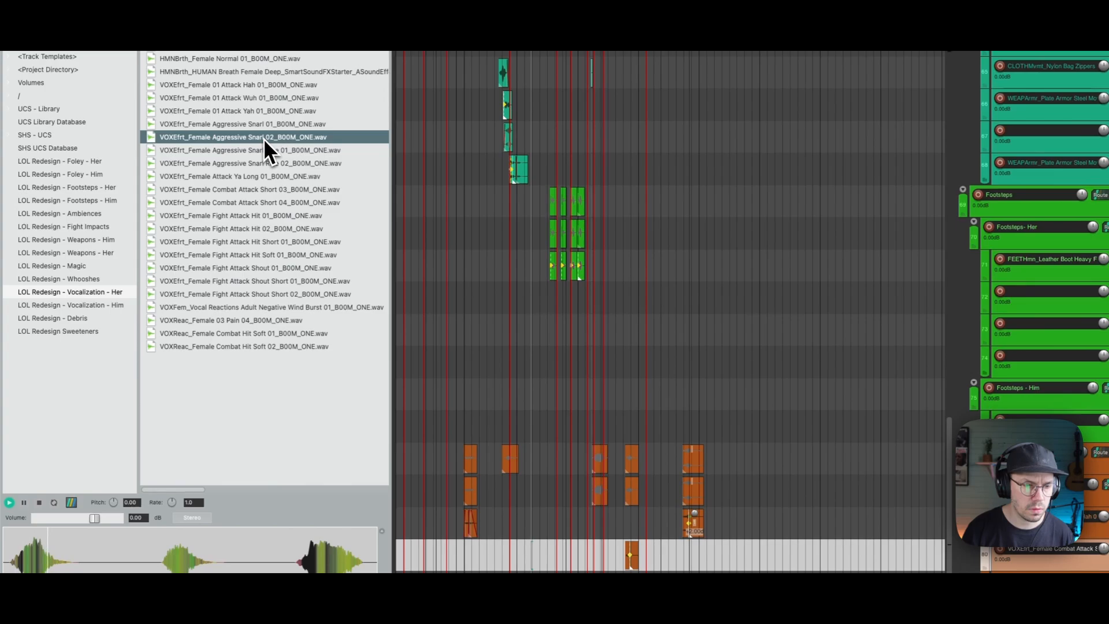
pyautogui.click(265, 126)
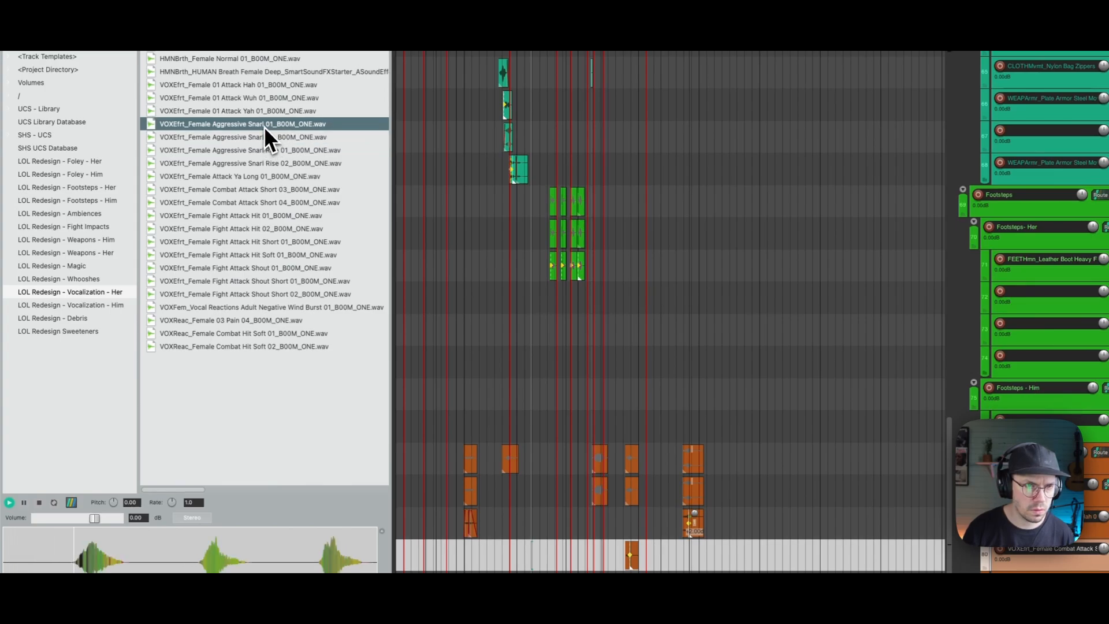
pyautogui.click(263, 149)
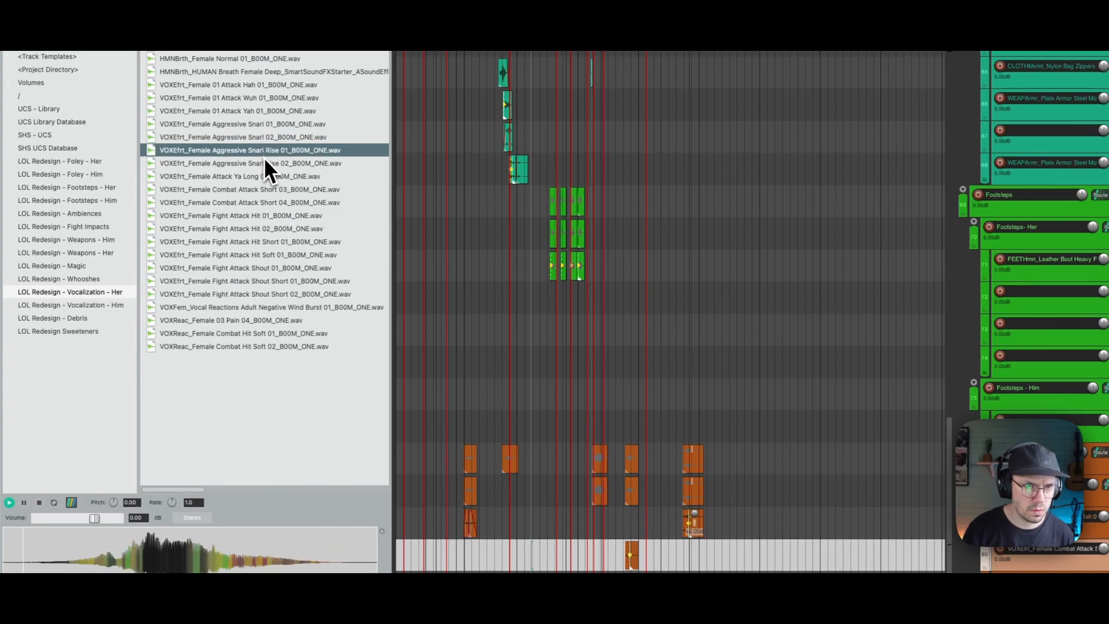
# Insert Female Aggressive Snarl Rise 01 on the Female Combat Attack track near the knife pull-out marker and enlarge that track.
pyautogui.moveTo(265, 157); pyautogui.dragTo(509, 544)
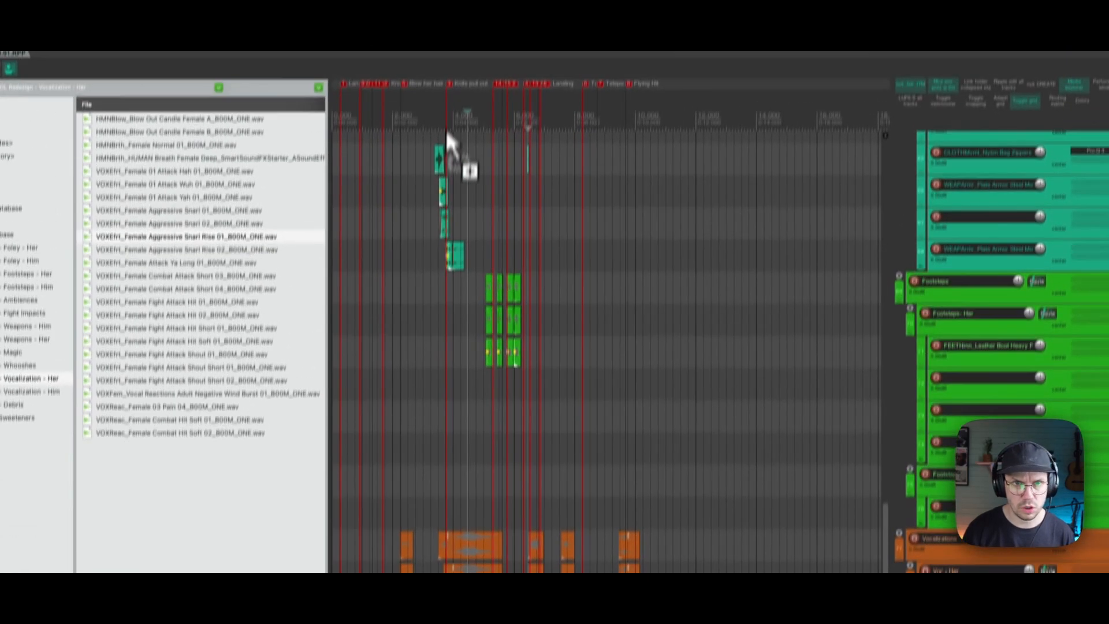
pyautogui.moveTo(453, 104); pyautogui.dragTo(366, 223)
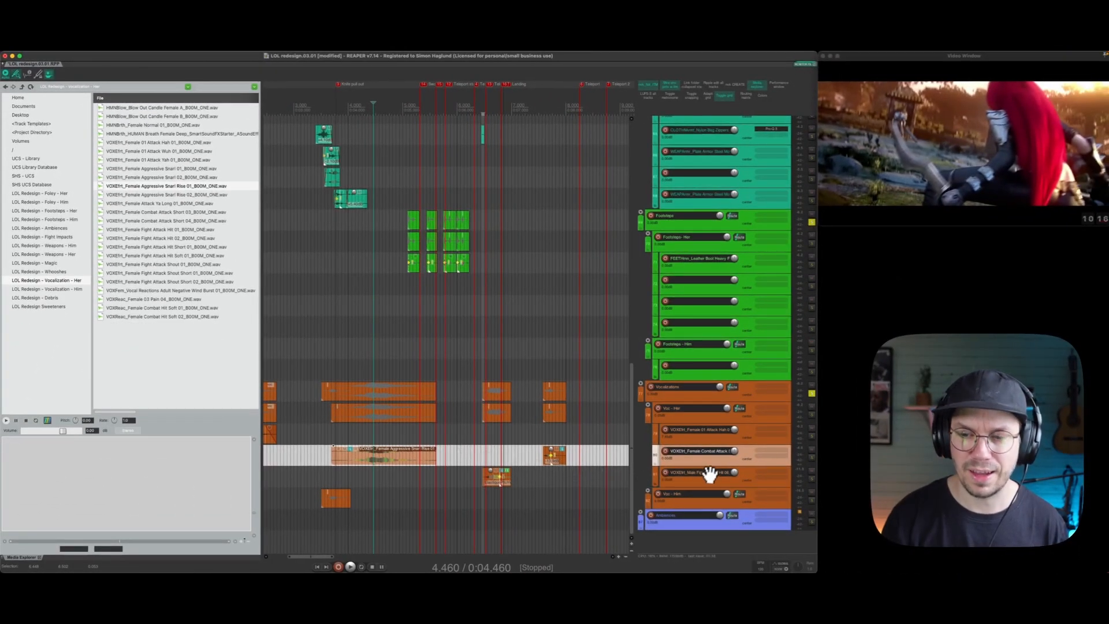
pyautogui.moveTo(713, 466); pyautogui.dragTo(713, 514)
pyautogui.scroll(-1, 390, 458)
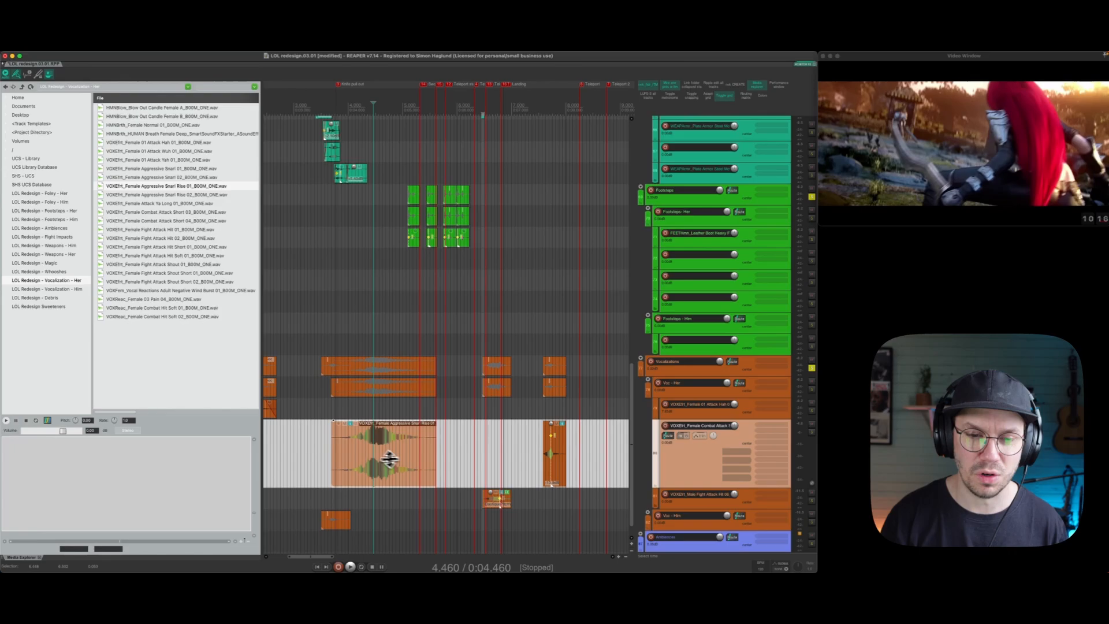
# Trim the start of the snarl item, move it later to just before the first footsteps, and play it from its start.
pyautogui.press('a')
pyautogui.click(335, 447)
pyautogui.moveTo(369, 431); pyautogui.dragTo(422, 466)
pyautogui.click(377, 473)
pyautogui.hotkey('shift', 'Tab')
pyautogui.press('space')
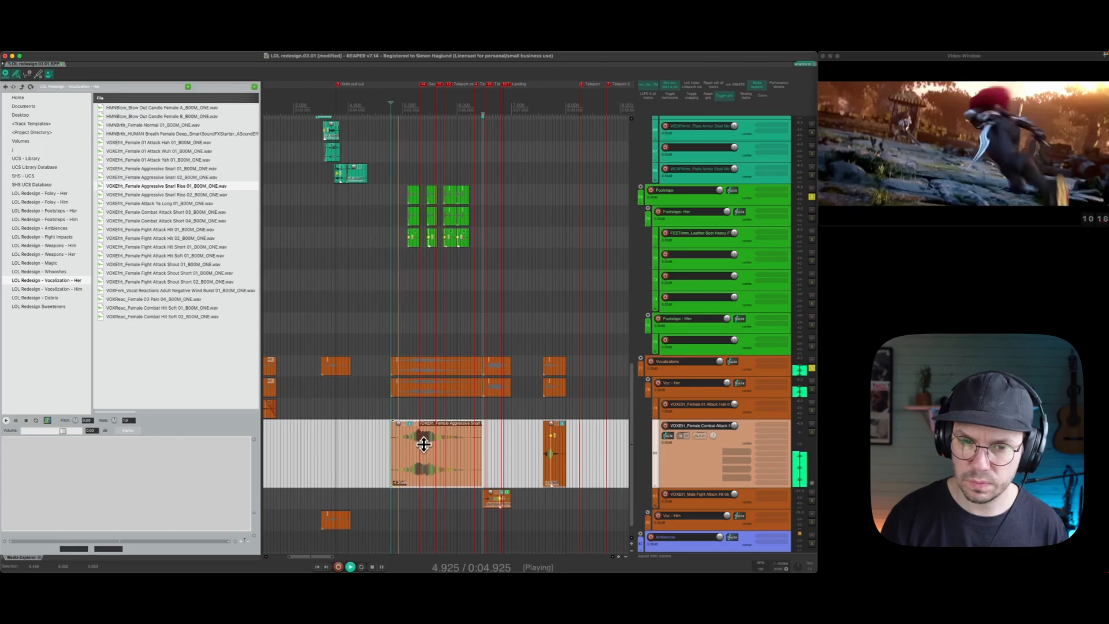
pyautogui.press('space')
# Move the snarl item earlier, split it into two parts at its loudest section, and play it back with the video.
pyautogui.moveTo(428, 465)
pyautogui.mouseDown()
pyautogui.moveTo(428, 476)
pyautogui.moveTo(390, 466)
pyautogui.moveTo(406, 441)
pyautogui.moveTo(410, 469)
pyautogui.mouseUp()
pyautogui.press('space')
pyautogui.press('space')
pyautogui.press('s')
pyautogui.click(383, 474)
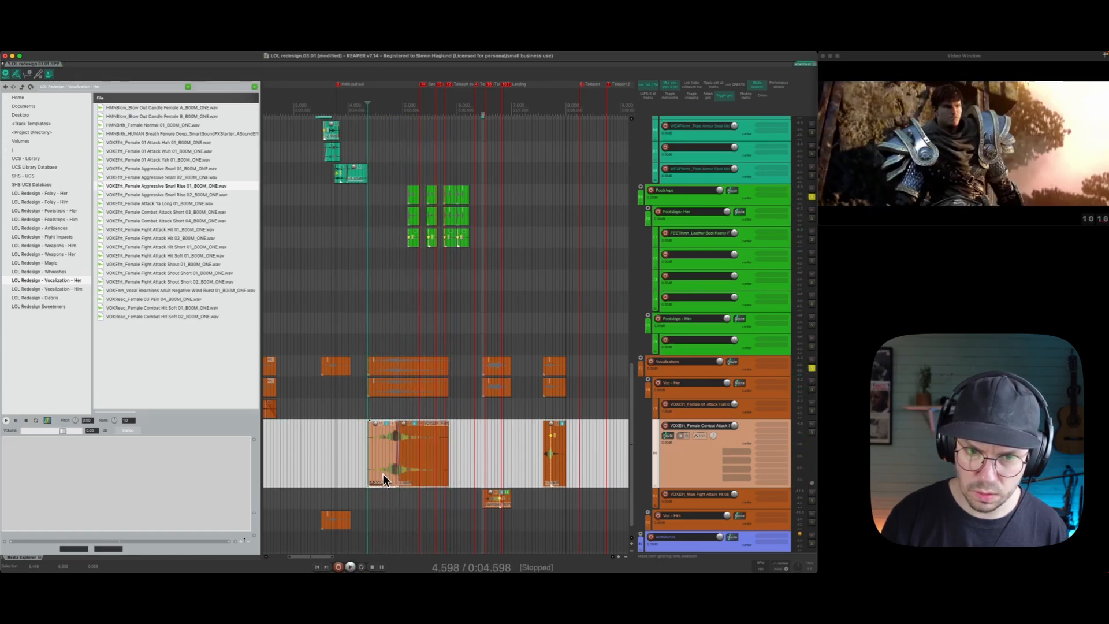
pyautogui.press('space')
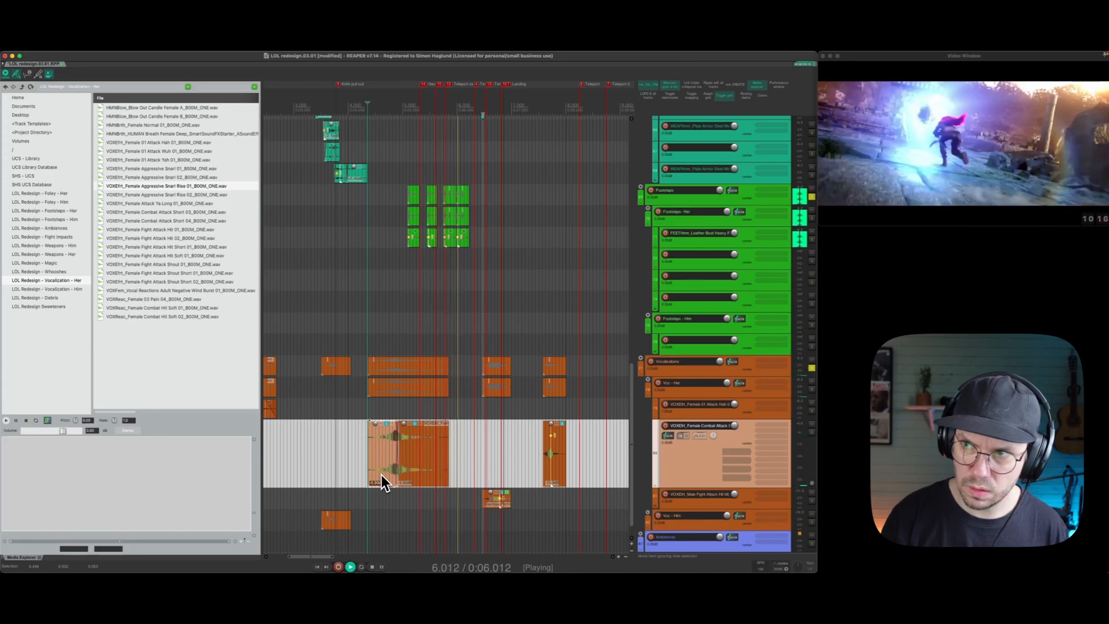
pyautogui.press('space')
# Shift both snarl parts slightly earlier, lower their volume, and play them from 3.891.
pyautogui.moveTo(346, 470); pyautogui.dragTo(377, 433)
pyautogui.click(342, 461)
pyautogui.press('space')
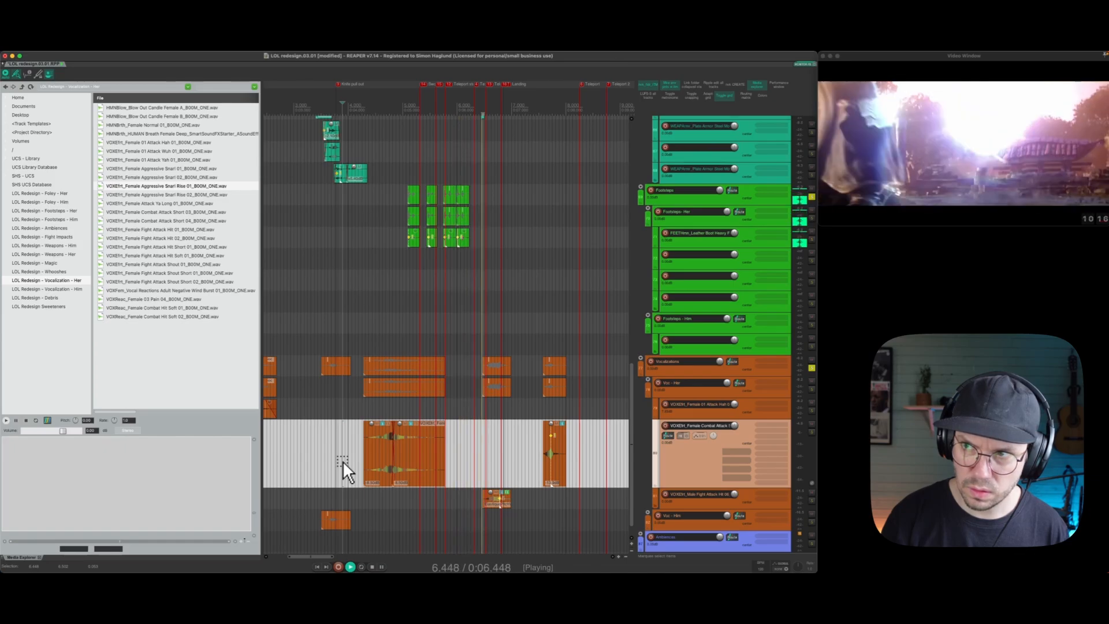
pyautogui.click(409, 445)
pyautogui.moveTo(409, 445); pyautogui.dragTo(405, 434)
pyautogui.press('space')
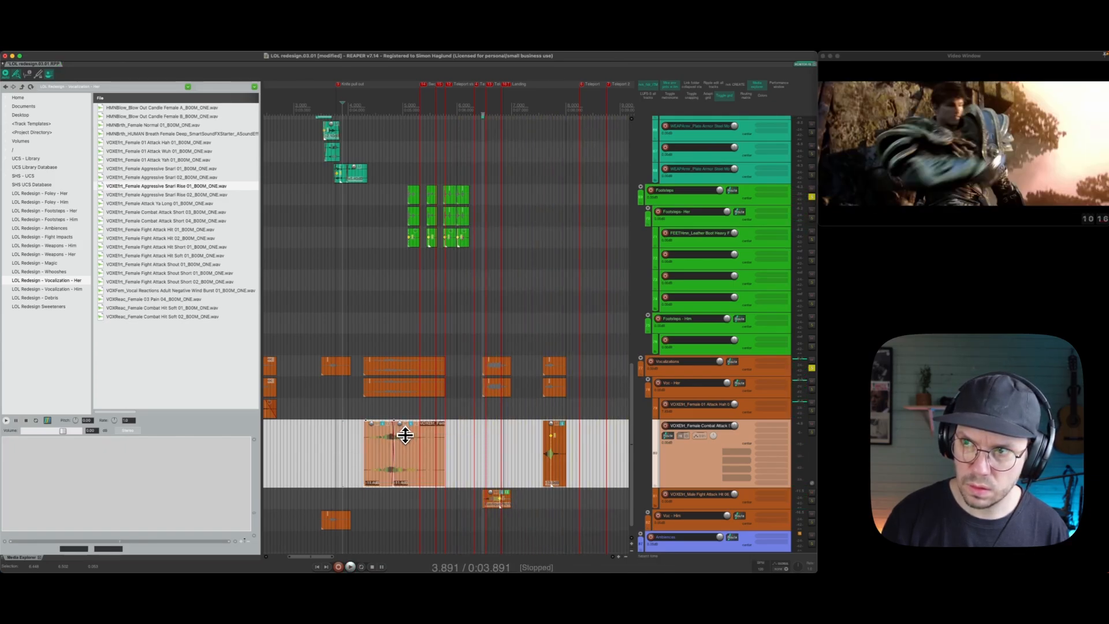
# Select the Voc - Him track, set the edit cursor to 10.232 after the Flying Hit marker, and open the Vocalization - Him folder.
pyautogui.hscroll(5, 456, 449)
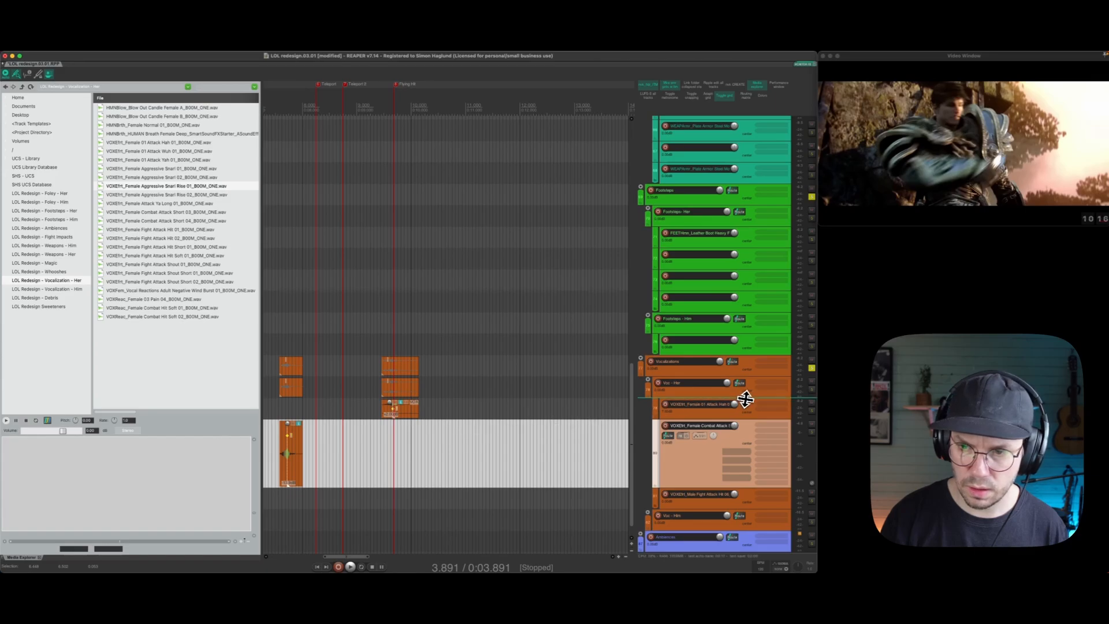
pyautogui.scroll(-1, 716, 438)
pyautogui.click(704, 500)
pyautogui.scroll(-4, 586, 469)
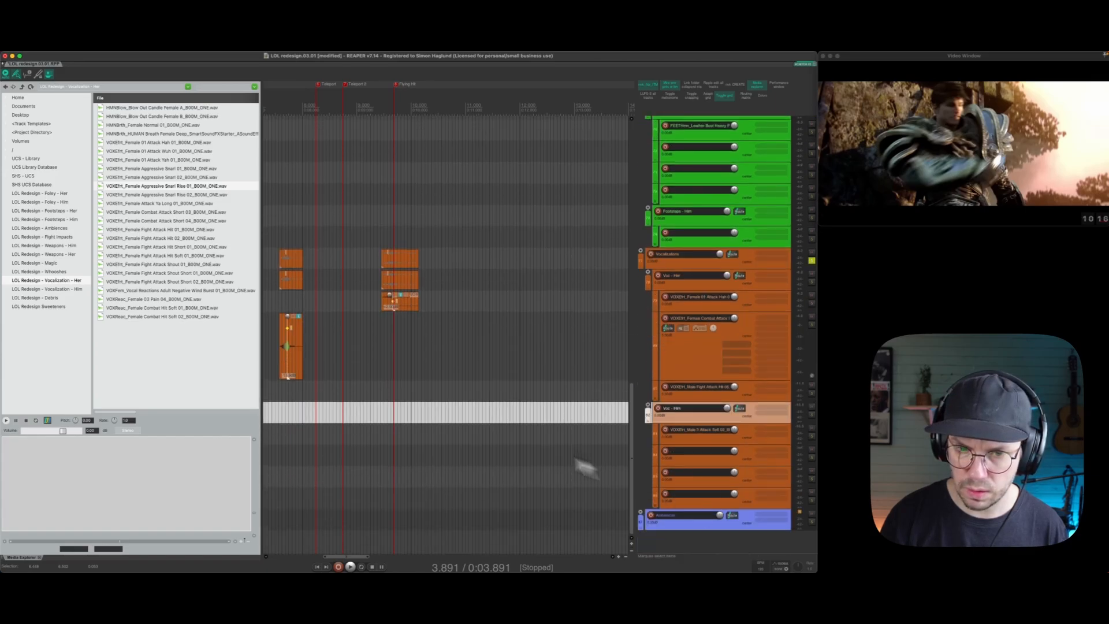
pyautogui.click(422, 416)
pyautogui.click(73, 290)
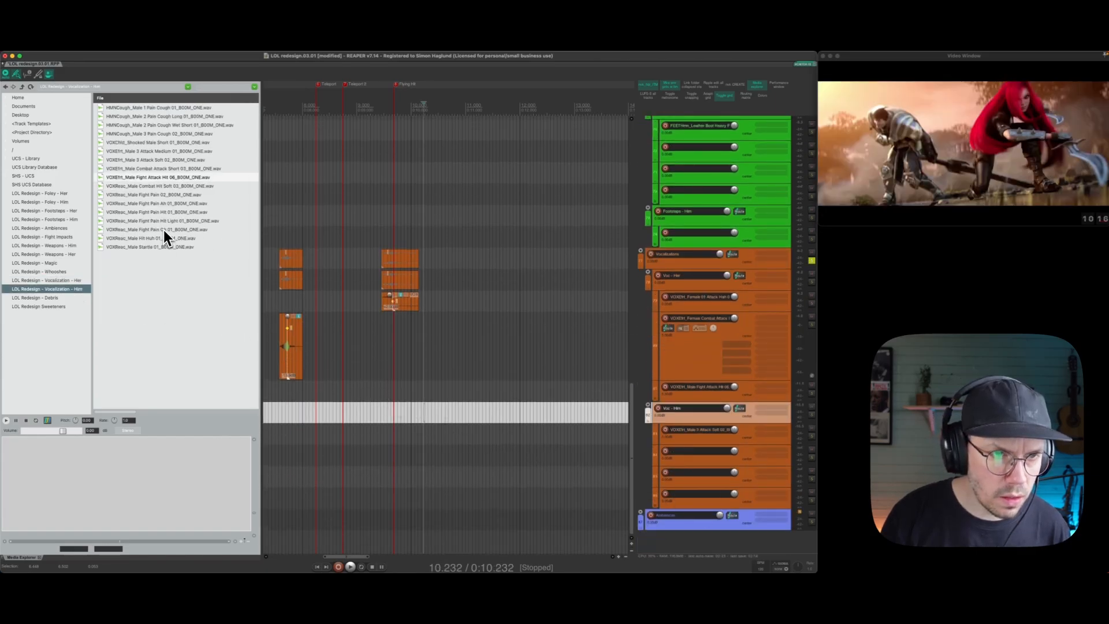
# Audition the male fight pain, fight attack, combat attack and combat hit recordings for a suitable hit reaction.
pyautogui.click(164, 214)
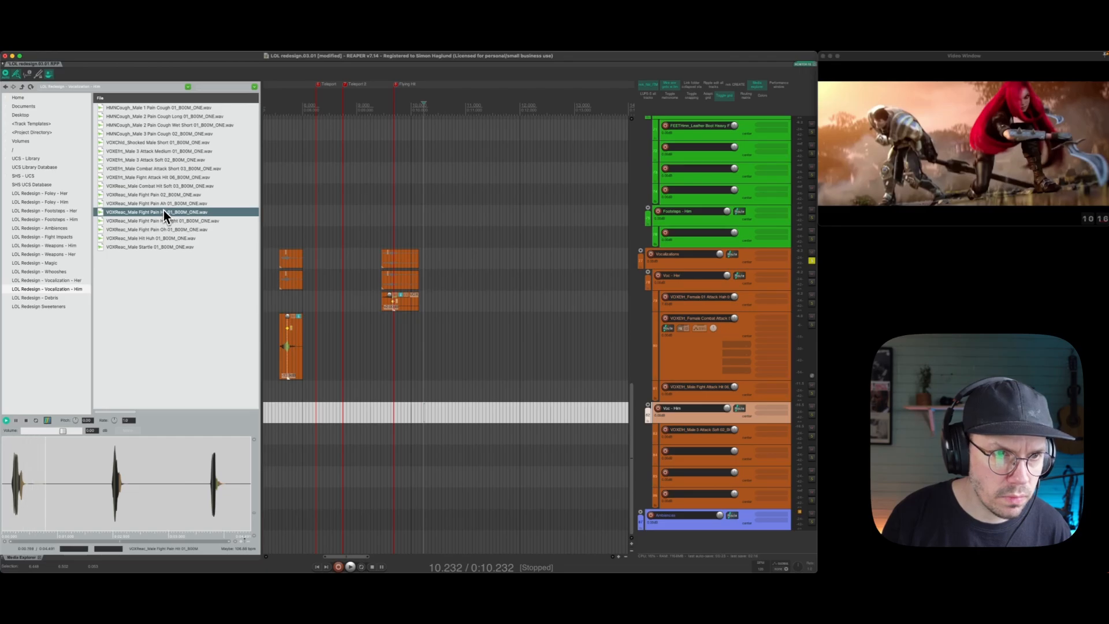
pyautogui.click(164, 205)
pyautogui.click(164, 196)
pyautogui.click(160, 178)
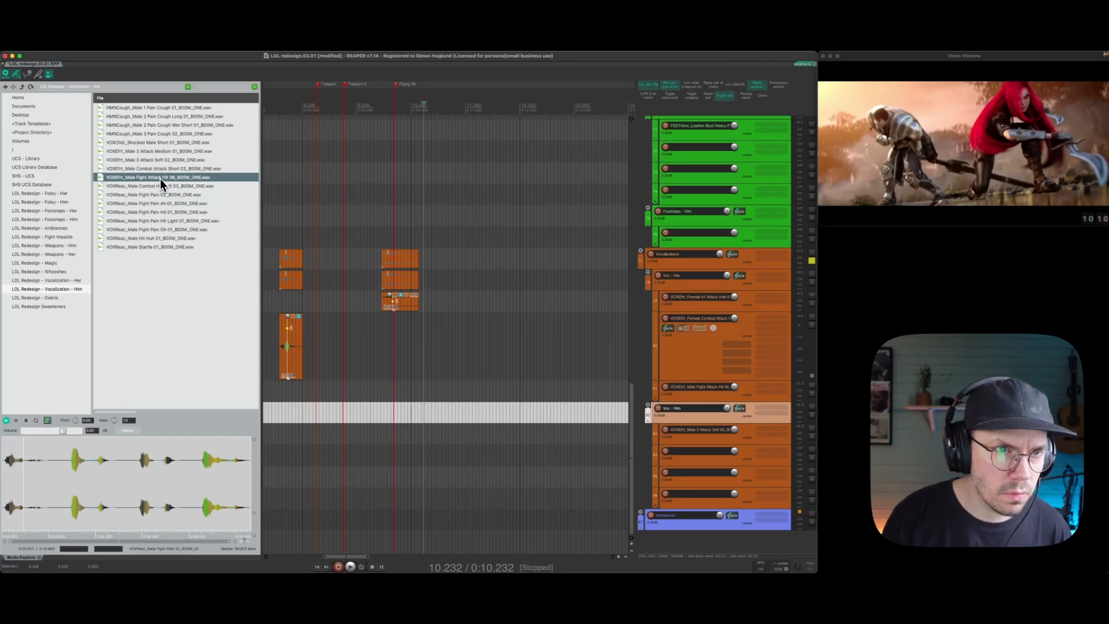
pyautogui.click(156, 185)
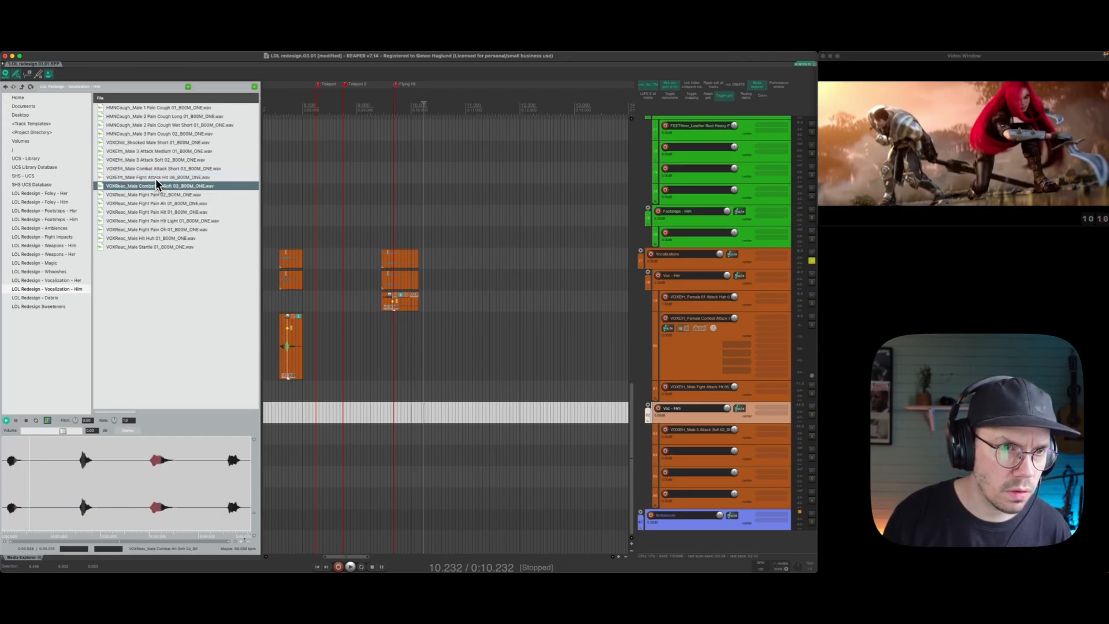
pyautogui.click(155, 178)
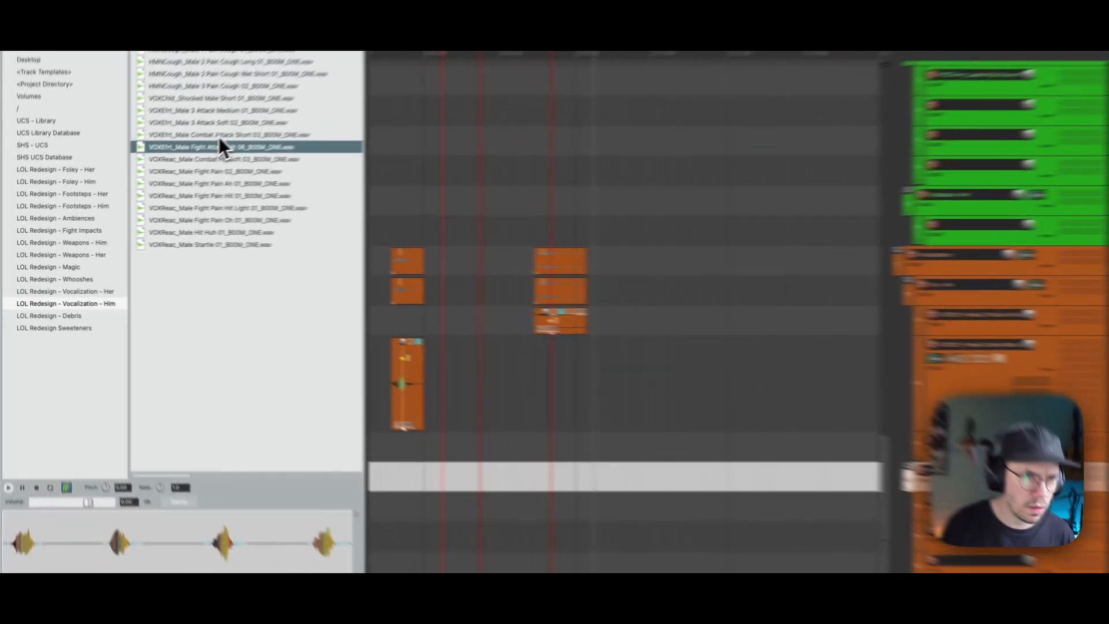
pyautogui.click(156, 168)
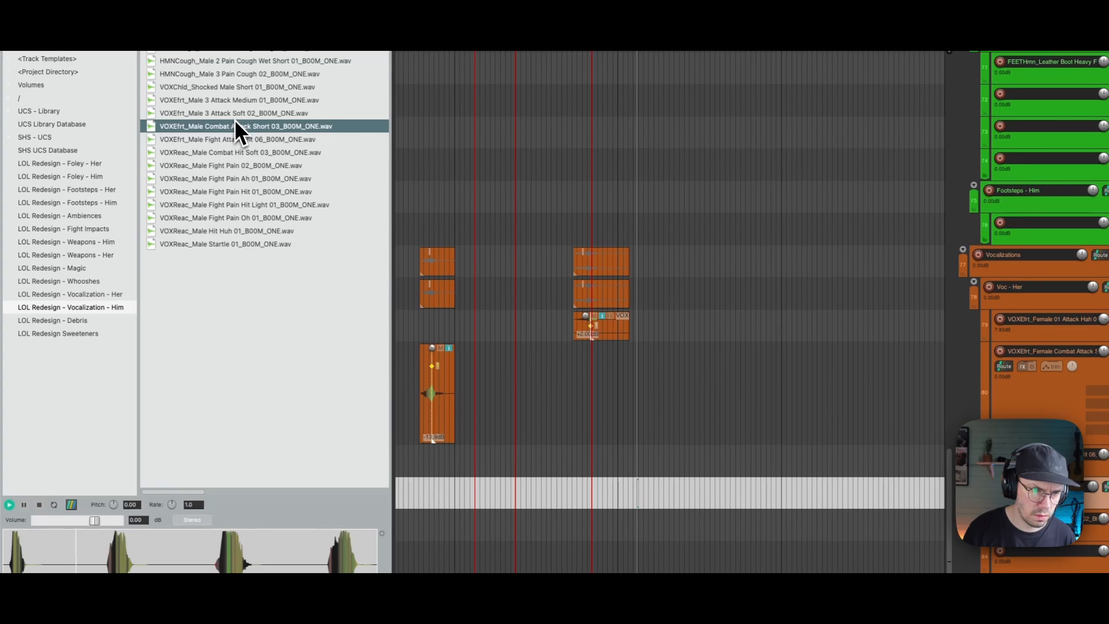
pyautogui.press('Down')
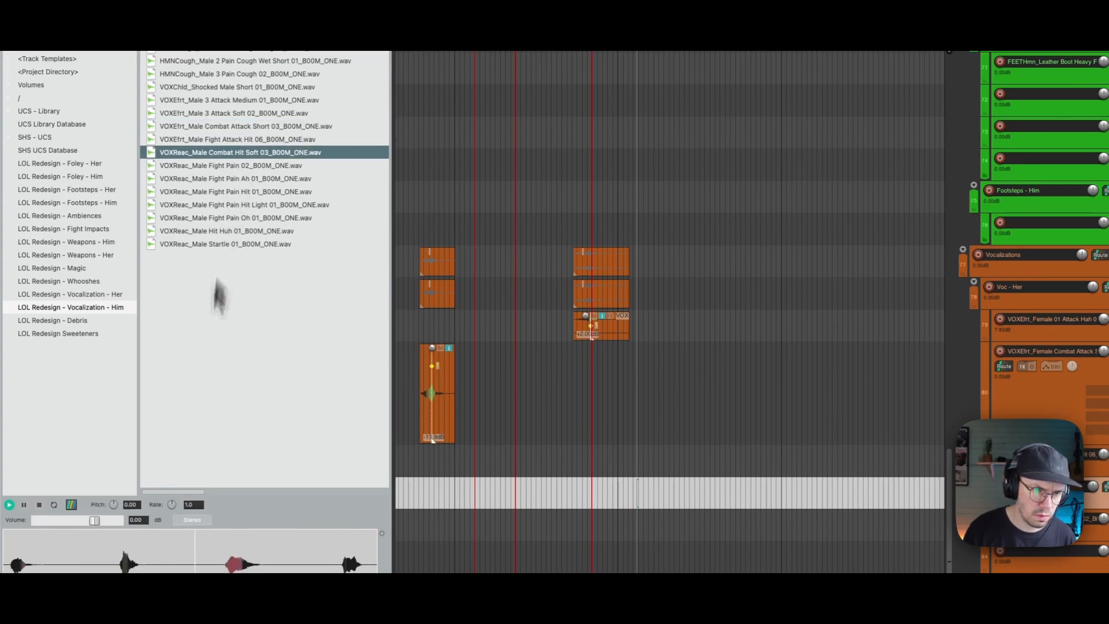
# Insert the second hit from Male Combat Hit Soft 03 just after the Flying Hit marker, on the first child track of Voc - Him.
pyautogui.moveTo(110, 561); pyautogui.dragTo(114, 561)
pyautogui.moveTo(111, 485); pyautogui.dragTo(630, 414)
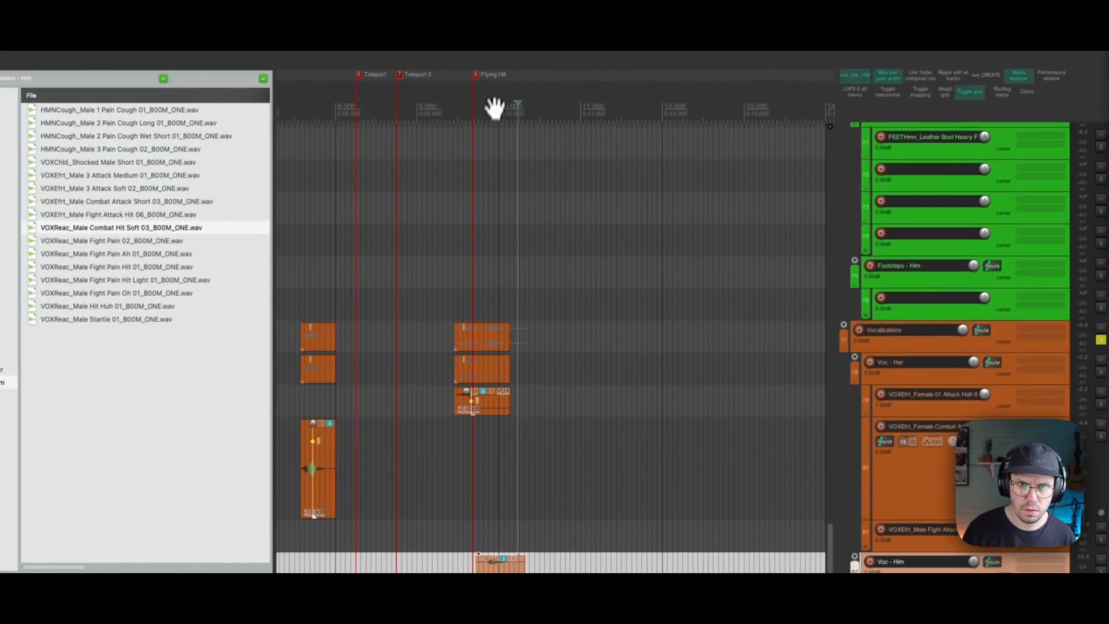
pyautogui.moveTo(494, 107); pyautogui.dragTo(476, 228)
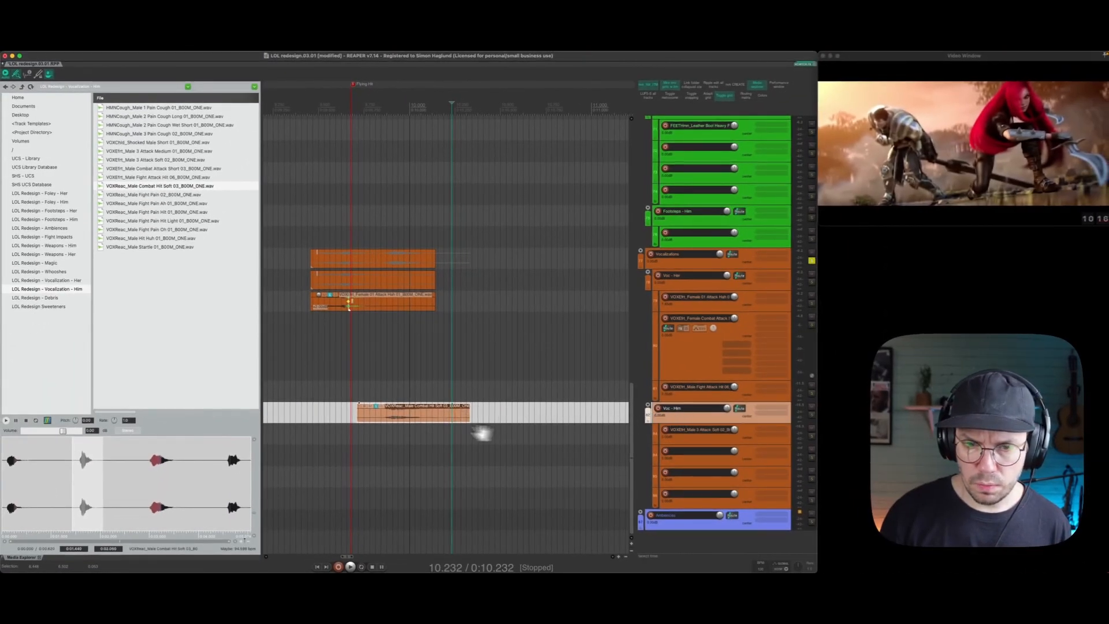
pyautogui.press('KP_2')
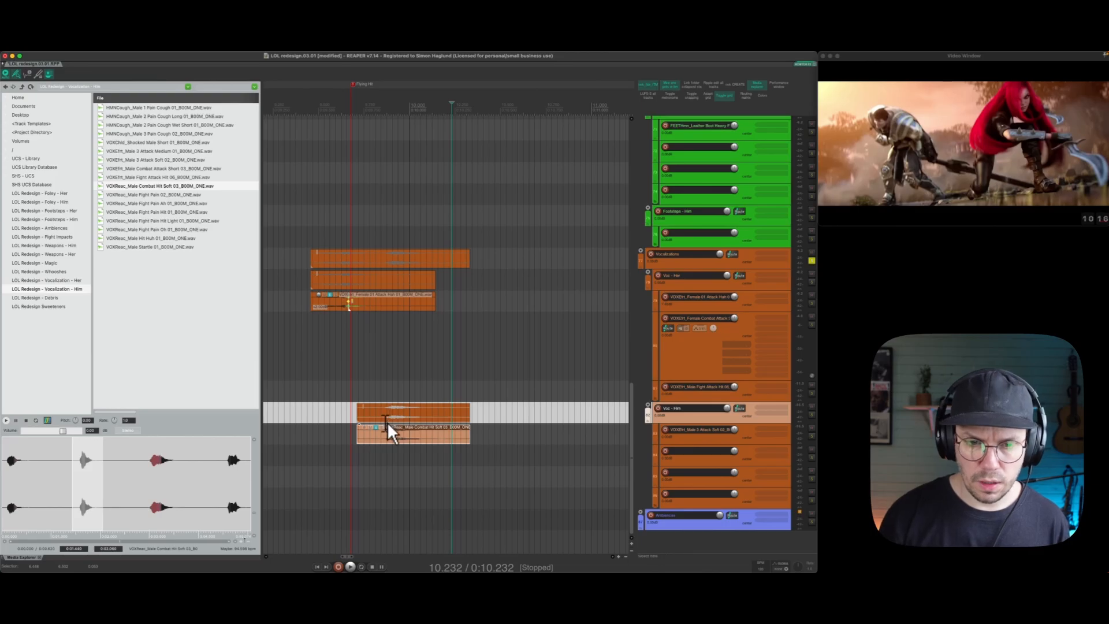
# Trim the combat hit item closely around its sound and enlarge its track.
pyautogui.click(399, 432)
pyautogui.press('t')
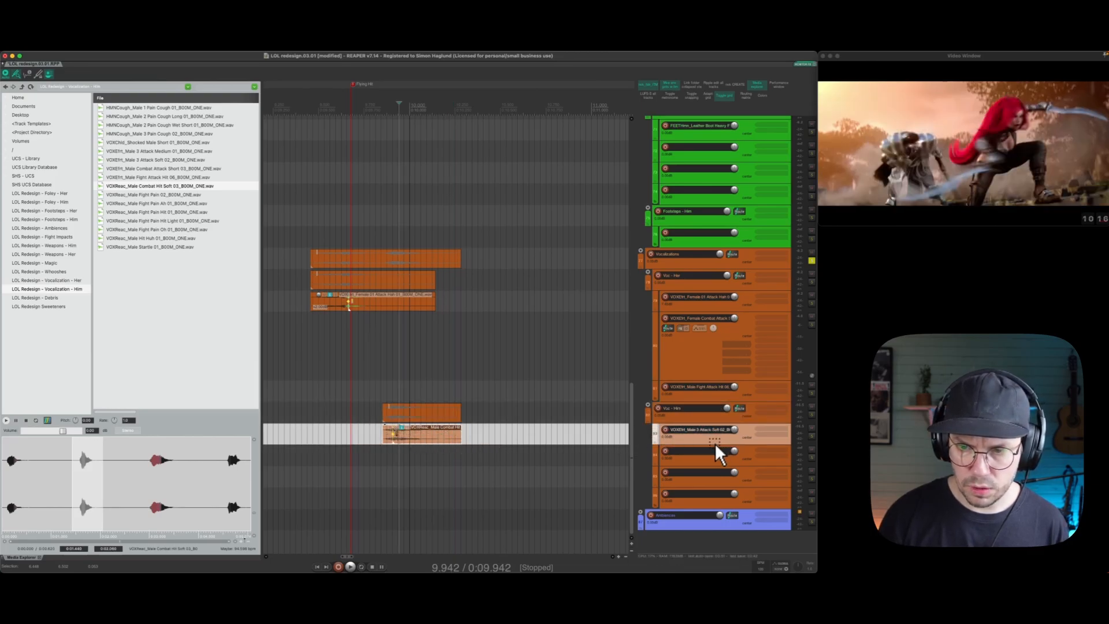
pyautogui.moveTo(714, 443); pyautogui.dragTo(712, 463)
pyautogui.scroll(-1, 577, 449)
pyautogui.click(413, 440)
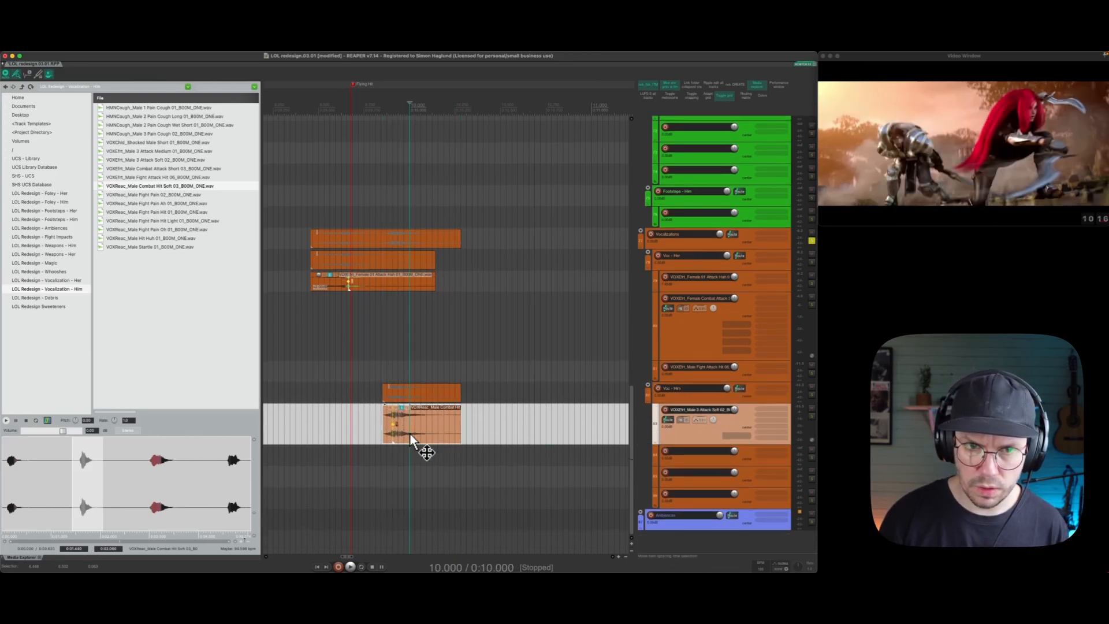
# Move the male combat hit item earlier, closer to the Flying Hit marker, and play it back from 9.298.
pyautogui.scroll(3, 370, 382)
pyautogui.scroll(10, 353, 354)
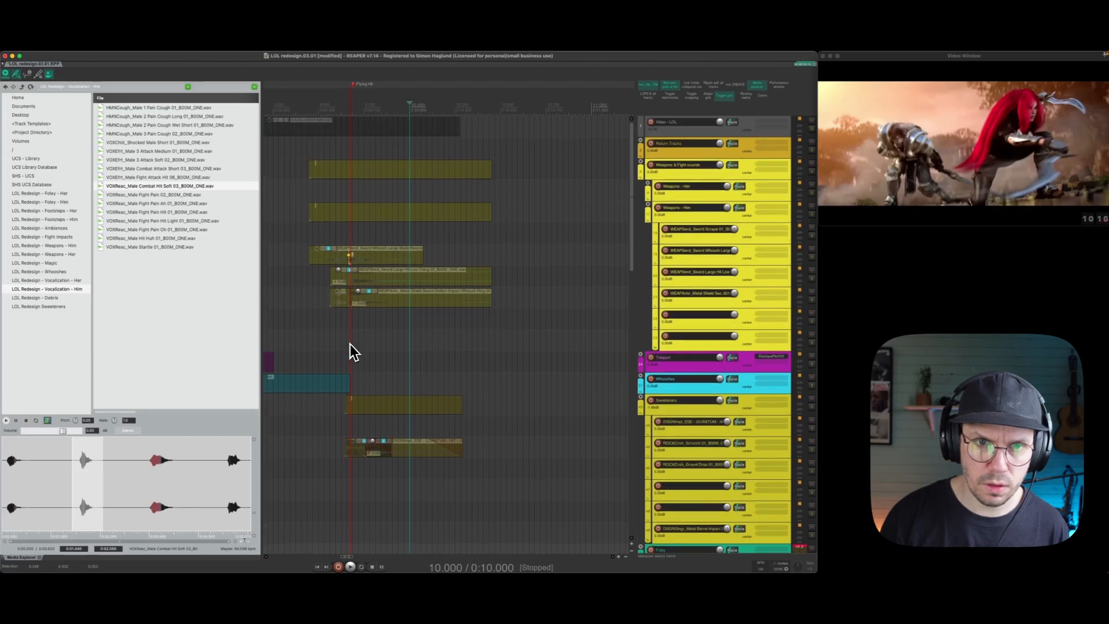
pyautogui.scroll(-8, 354, 352)
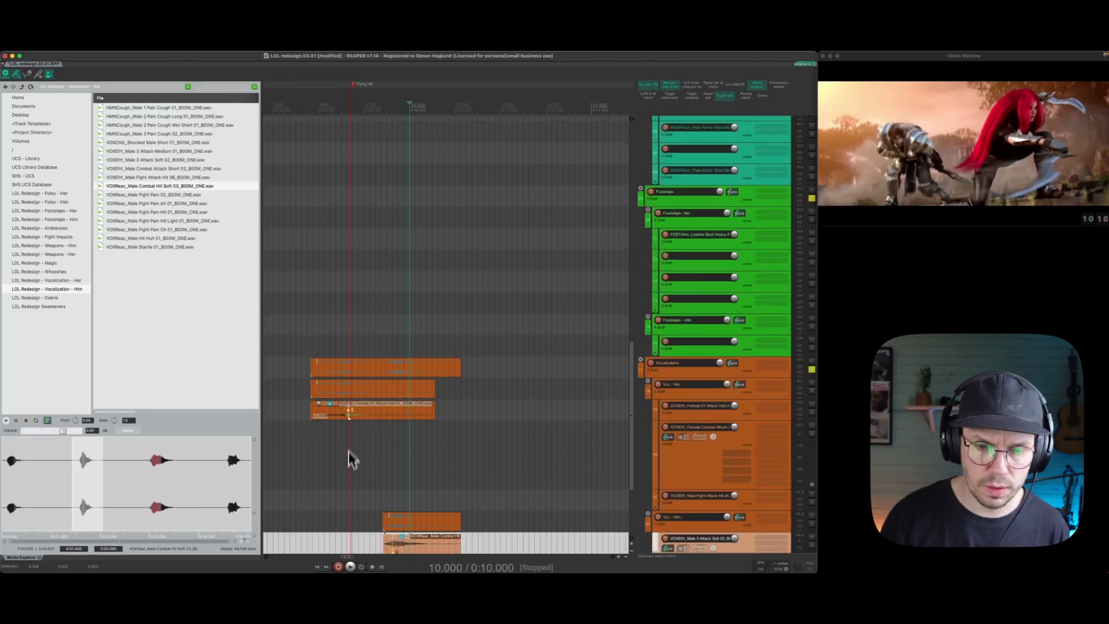
pyautogui.scroll(-3, 353, 460)
pyautogui.moveTo(406, 456)
pyautogui.mouseDown()
pyautogui.moveTo(369, 458)
pyautogui.moveTo(386, 457)
pyautogui.mouseUp()
pyautogui.click(282, 277)
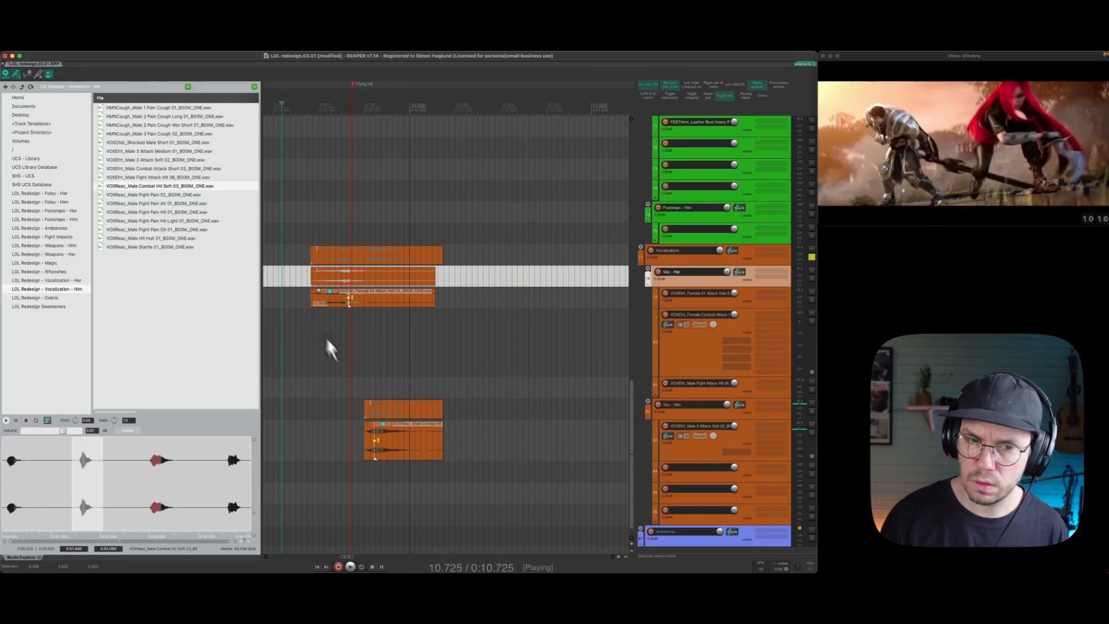
pyautogui.press('space')
# Nudge the male combat hit item slightly earlier and play it again with the video.
pyautogui.click(392, 429)
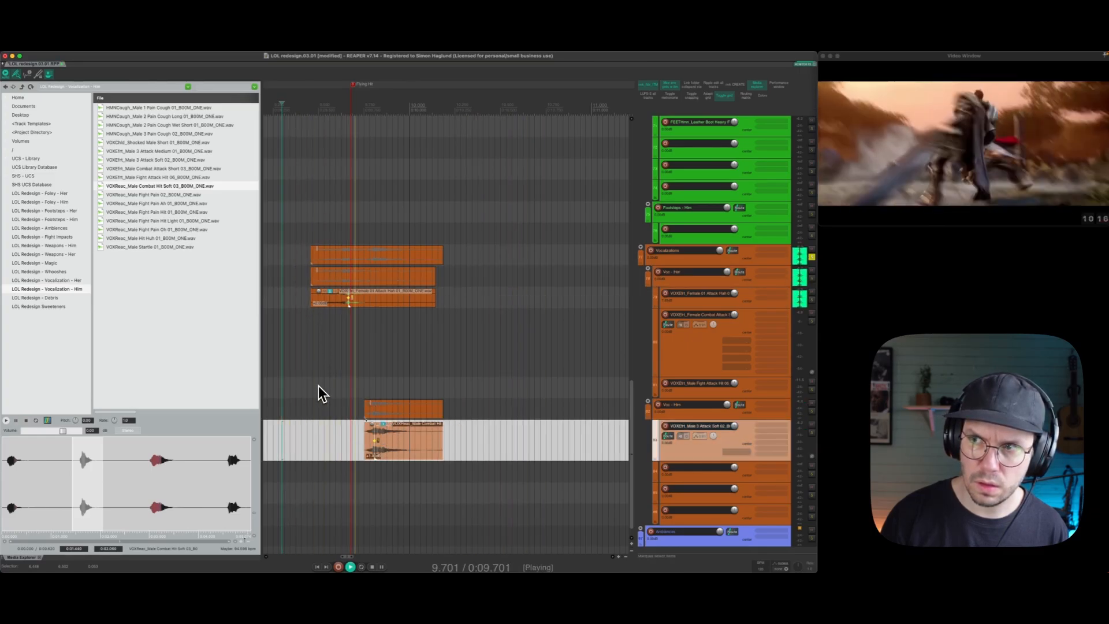
pyautogui.moveTo(401, 457); pyautogui.dragTo(397, 456)
pyautogui.press('space')
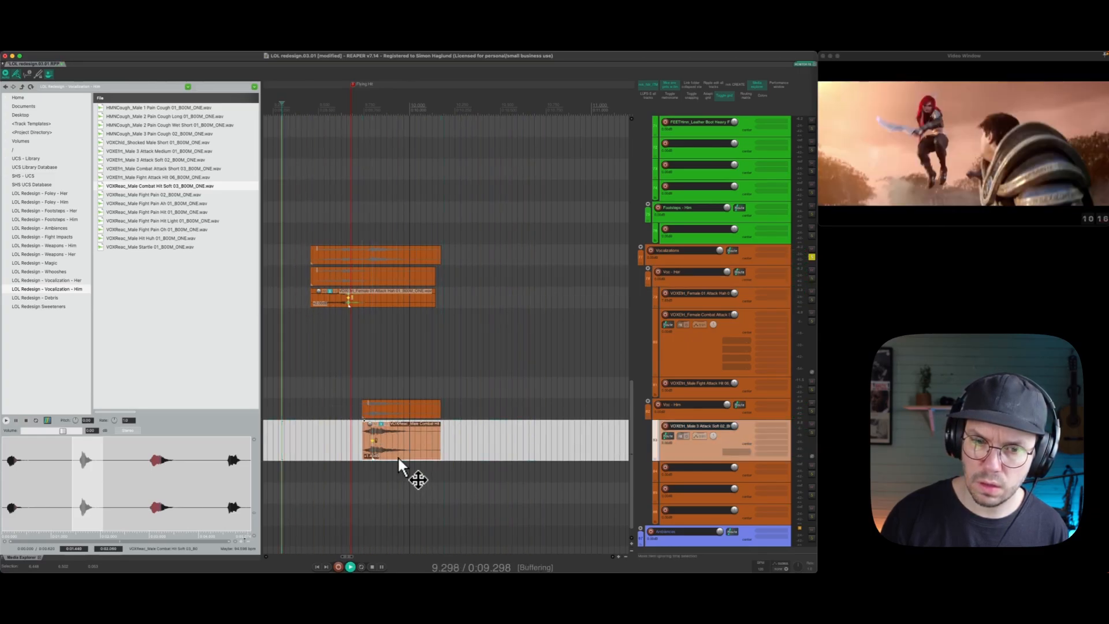
pyautogui.press('space')
# Play the section from 8.177 through the Flying Hit to check the vocal timing in context.
pyautogui.moveTo(298, 96); pyautogui.dragTo(408, 179)
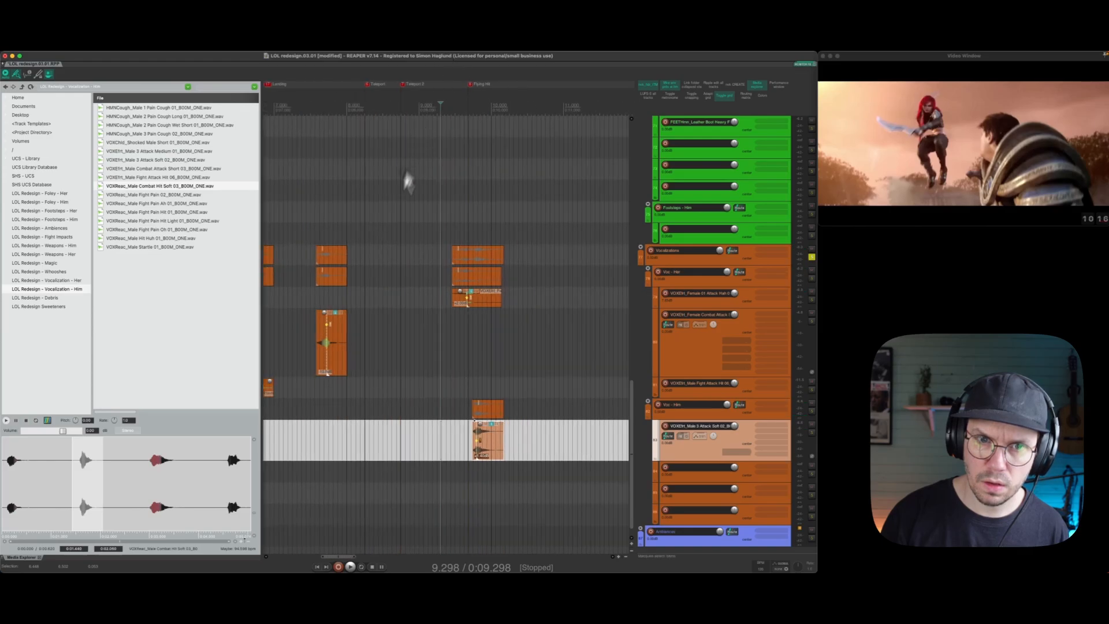
pyautogui.click(361, 215)
pyautogui.press('space')
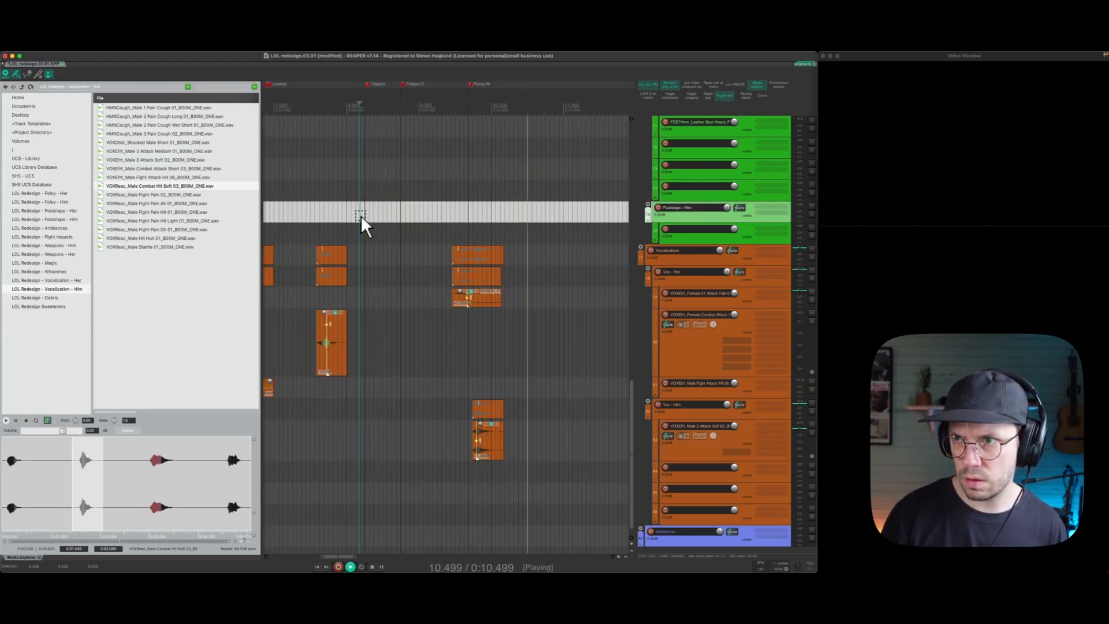
pyautogui.click(361, 215)
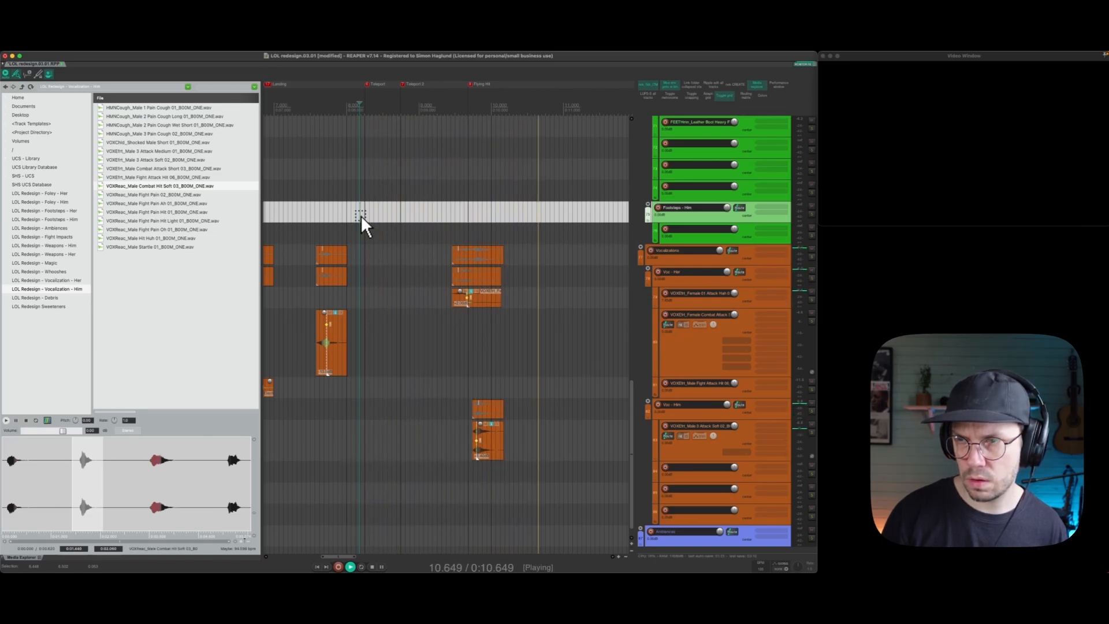
pyautogui.press('space')
# Show the whole timeline and play the project from its beginning.
pyautogui.moveTo(390, 111); pyautogui.dragTo(552, 58)
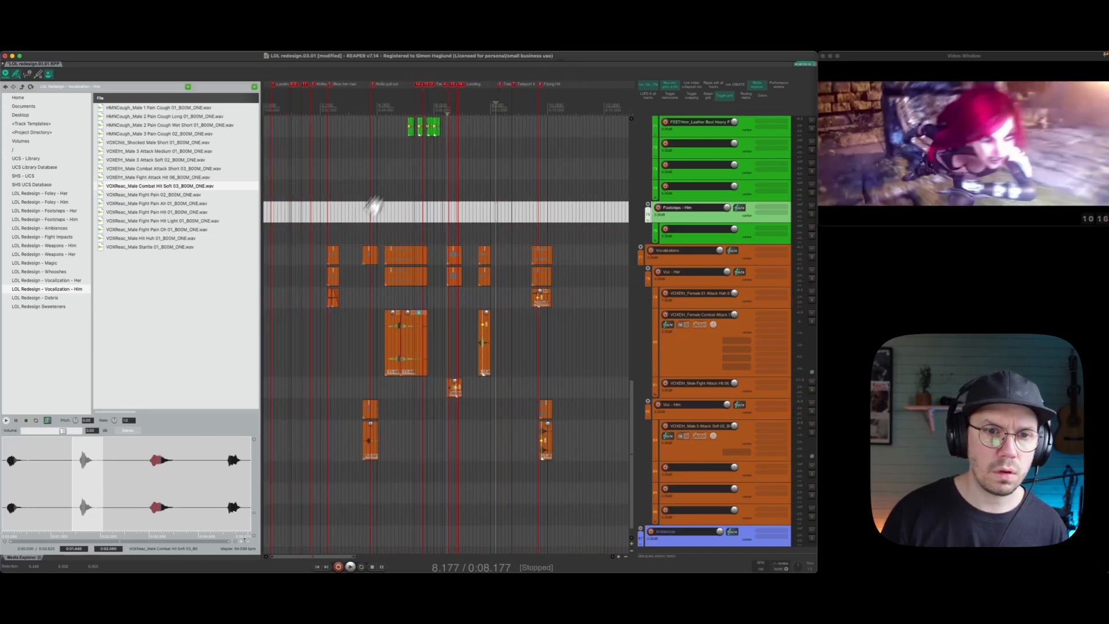
pyautogui.click(317, 568)
pyautogui.press('space')
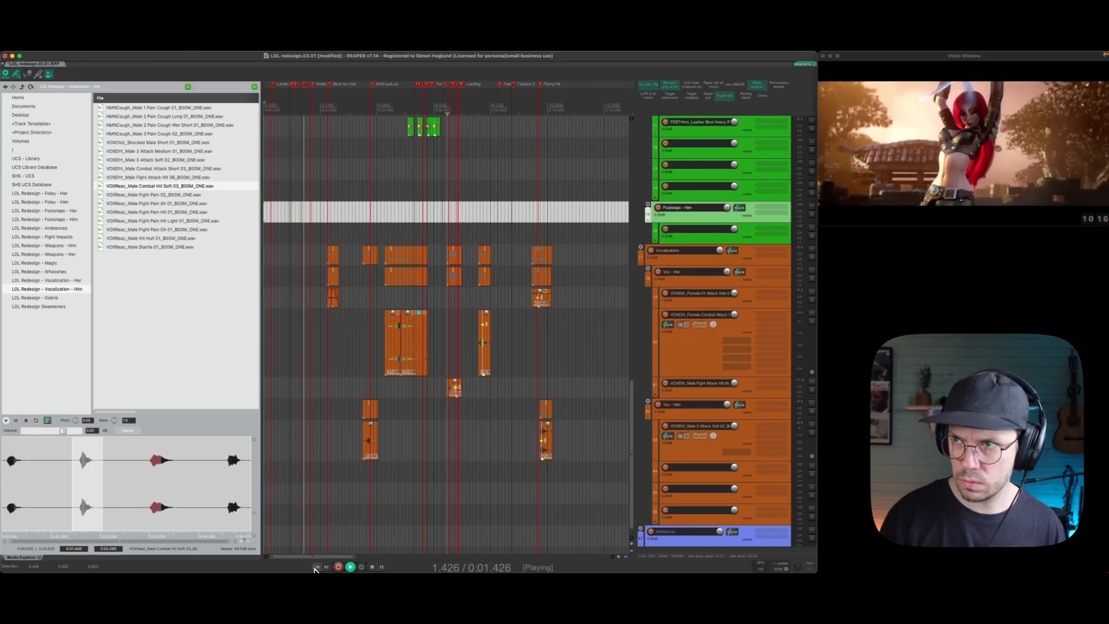
pyautogui.press('space')
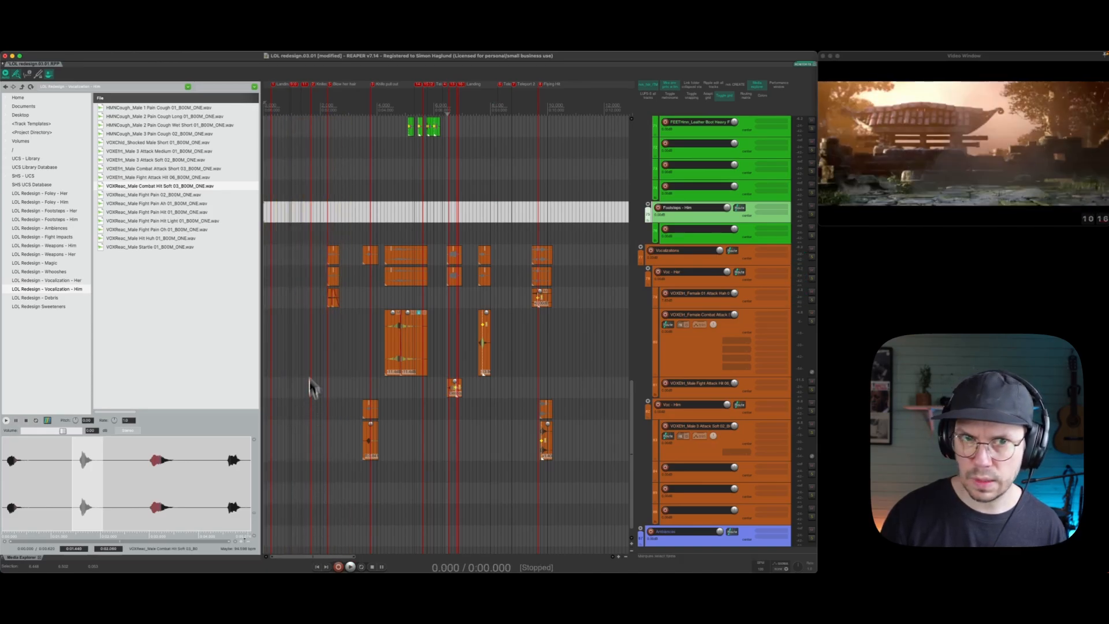
# Expand the Weapons - Her folder and group its hammer hit, dagger whoosh and sword blade grind tracks under a new folder track.
pyautogui.scroll(15, 310, 386)
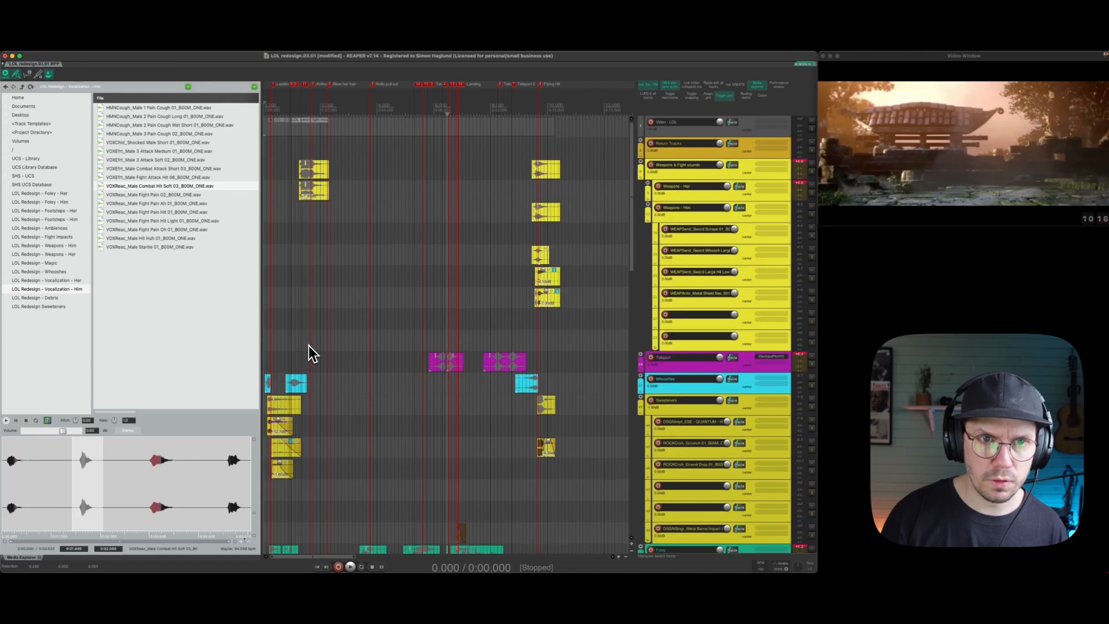
pyautogui.doubleClick(706, 197)
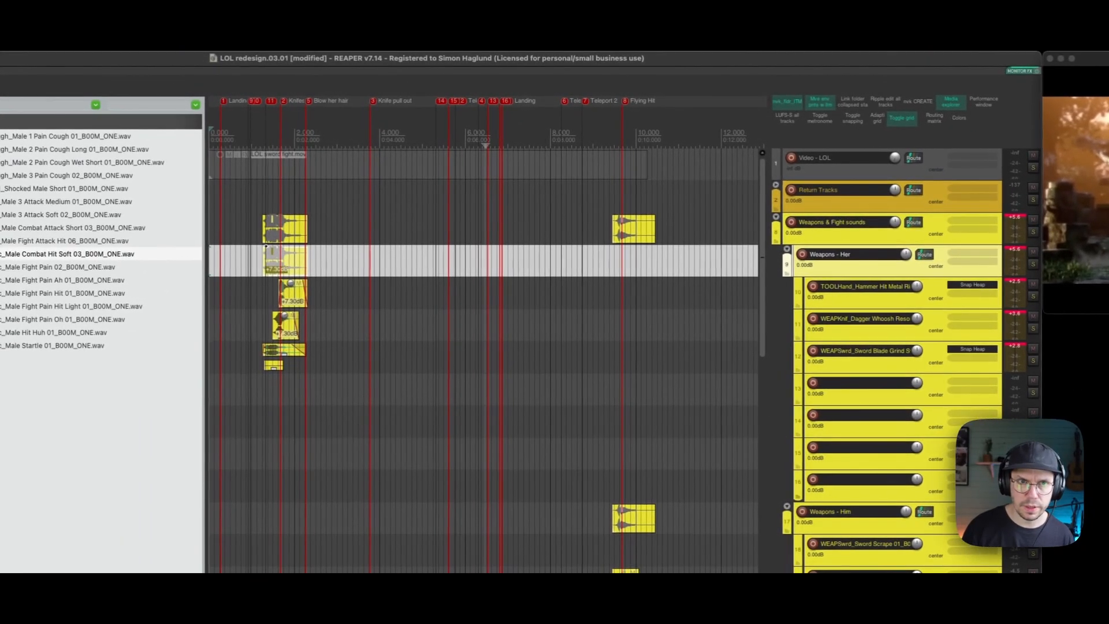
pyautogui.moveTo(169, 92); pyautogui.dragTo(168, 98)
pyautogui.click(801, 289)
pyautogui.moveTo(569, 111); pyautogui.dragTo(537, 49)
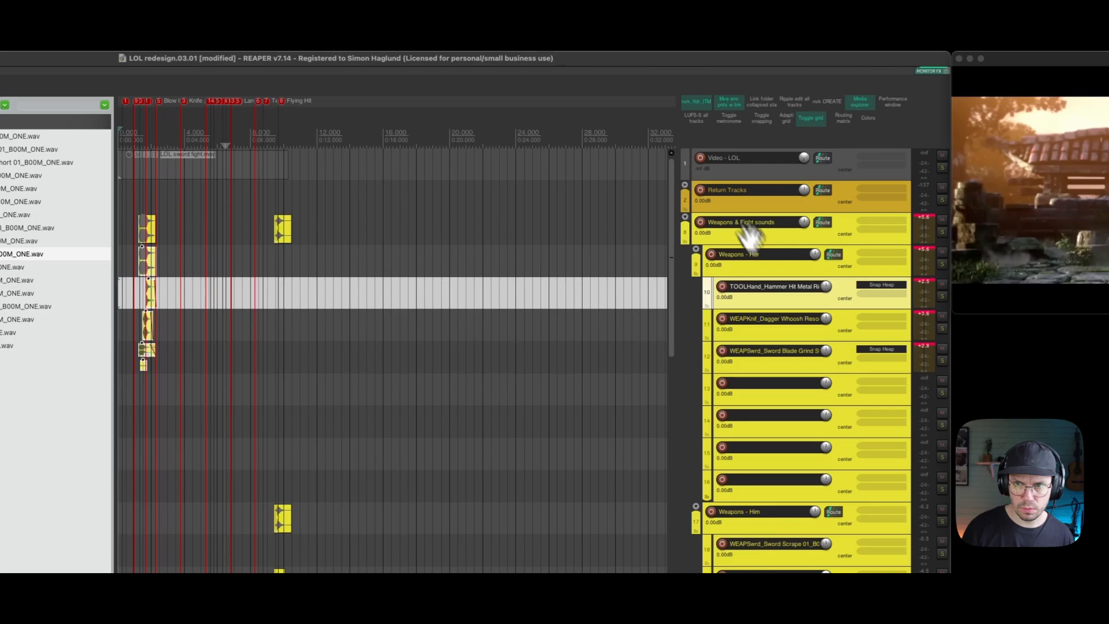
pyautogui.keyDown('shift'); pyautogui.click(784, 369); pyautogui.keyUp('shift')
pyautogui.press('super+g')
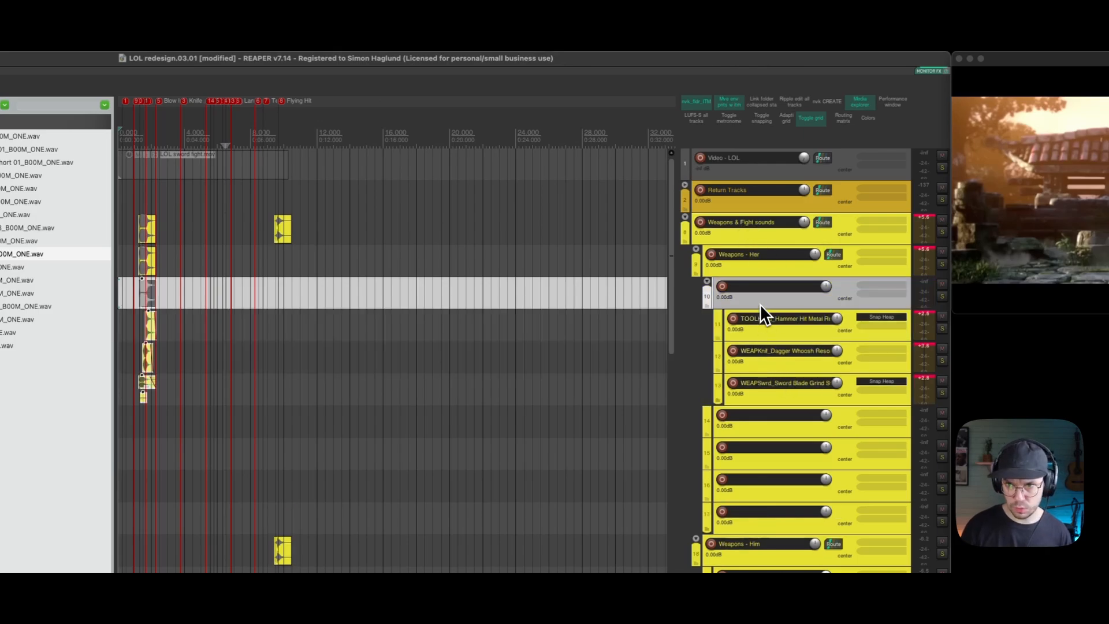
# Name the new folder track Knife Thing and set its volume to -5 dB.
pyautogui.doubleClick(759, 286)
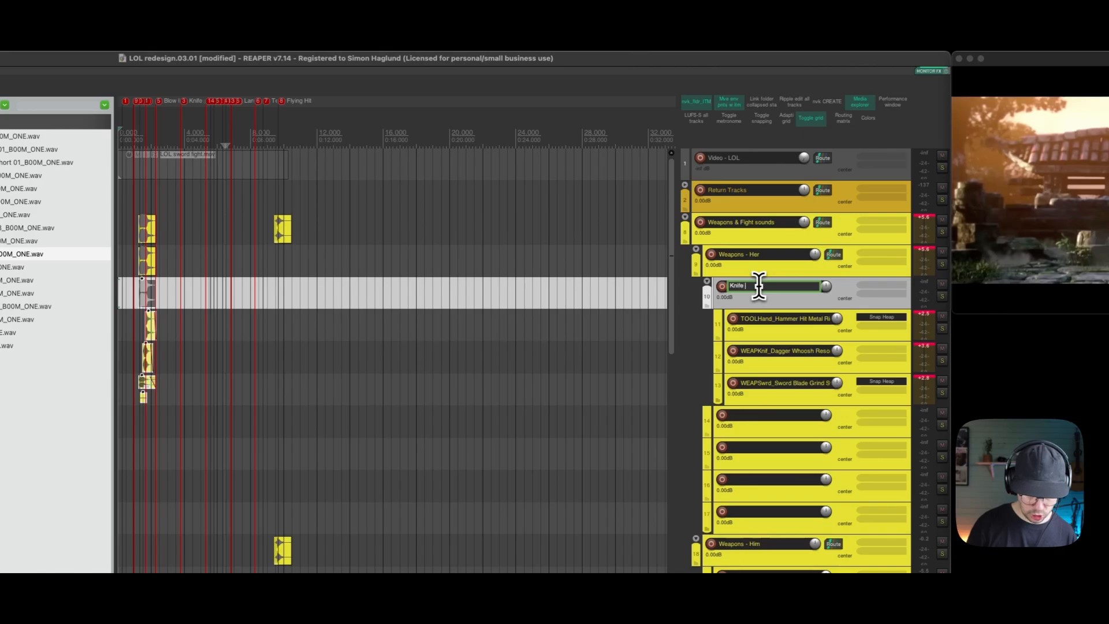
pyautogui.write('Knife Thr')
pyautogui.press('Return')
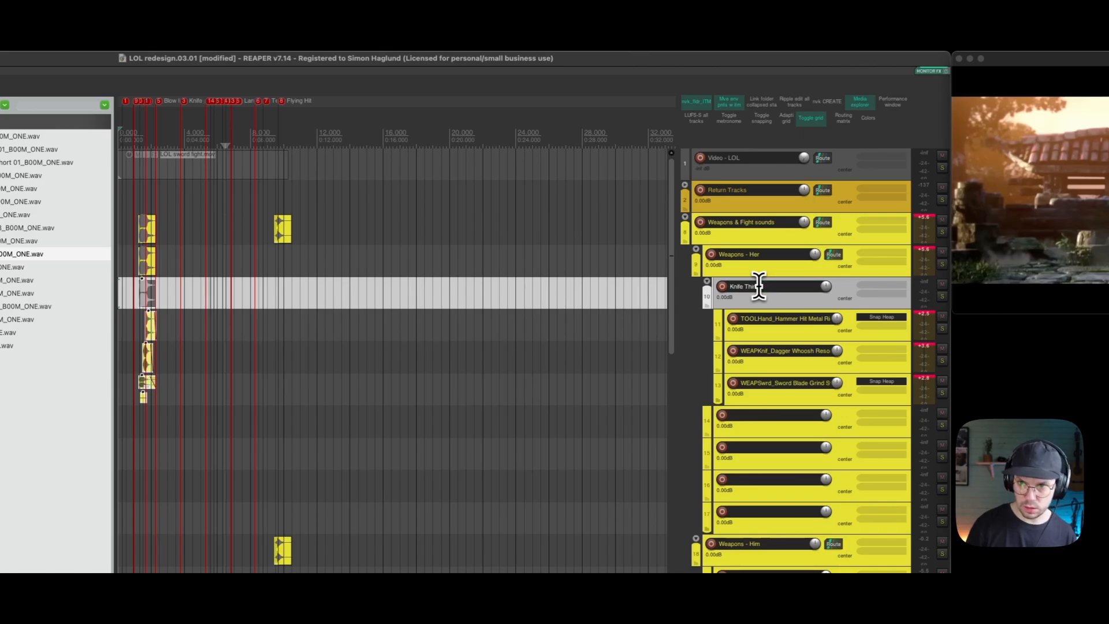
pyautogui.click(826, 286)
pyautogui.write('-5')
pyautogui.press('Return')
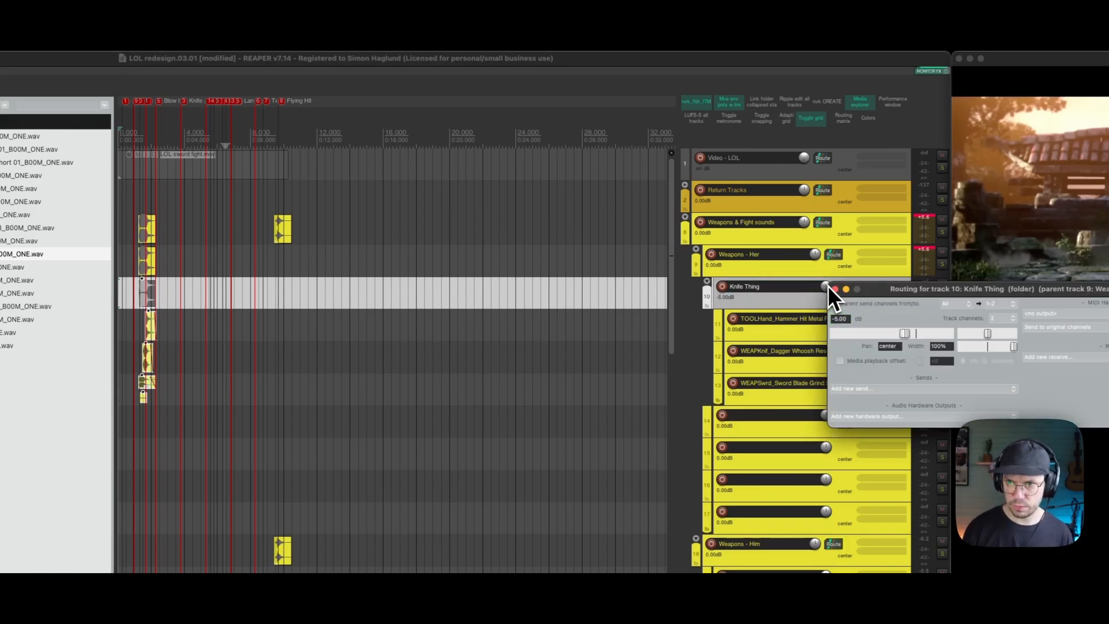
pyautogui.click(834, 288)
# Colour the Knife Thing folder track yellow to match the hammer hit track inside it.
pyautogui.keyDown('shift'); pyautogui.click(806, 332); pyautogui.keyUp('shift')
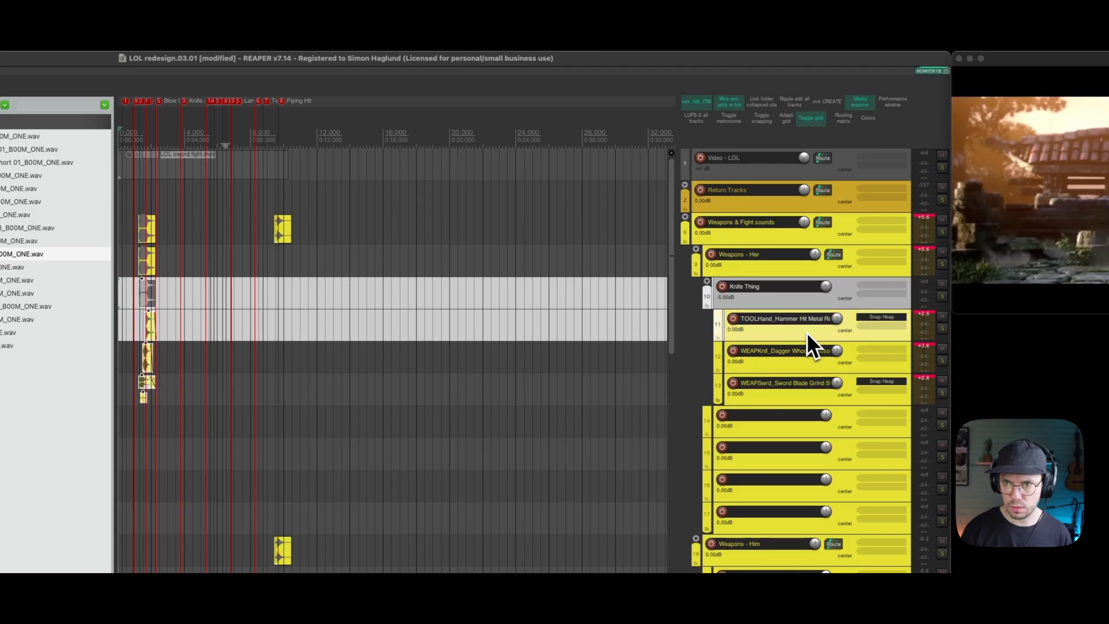
pyautogui.hotkey('shift', 'c')
pyautogui.click(293, 313)
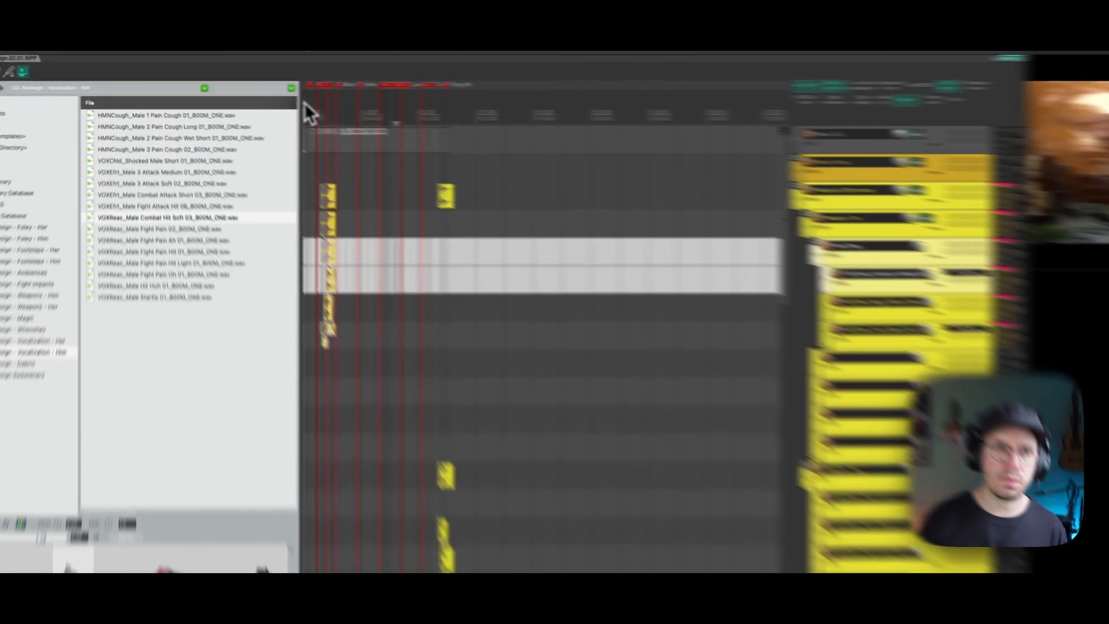
pyautogui.moveTo(265, 86); pyautogui.dragTo(271, 107)
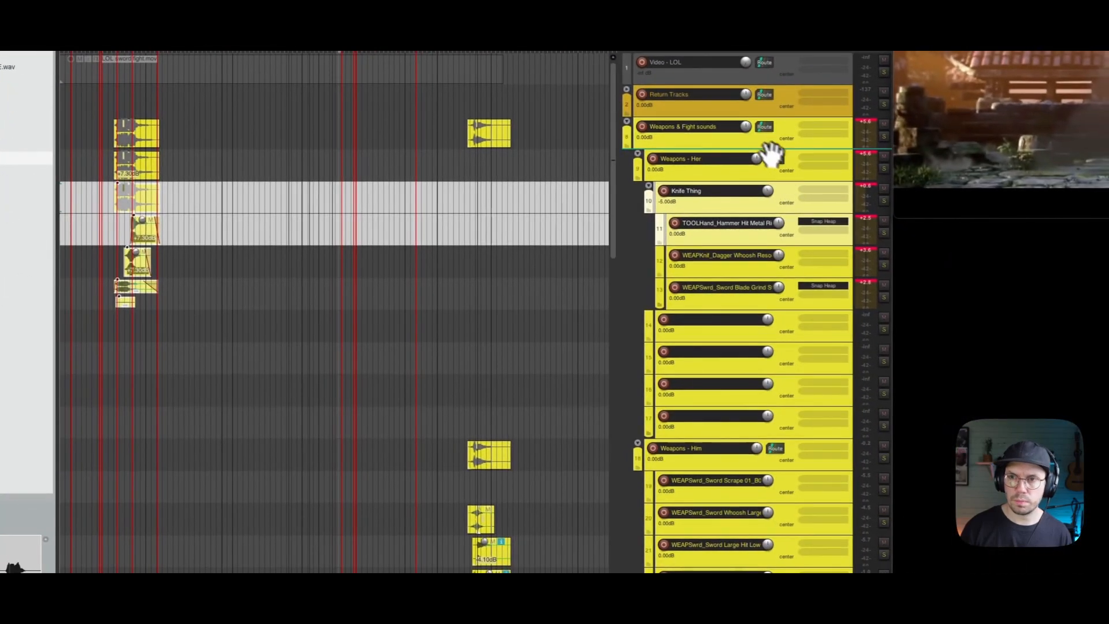
# Collapse the Weapons & Fight sounds folder and delete the empty track above the nylon bag zipper track in Foley - Him.
pyautogui.doubleClick(773, 148)
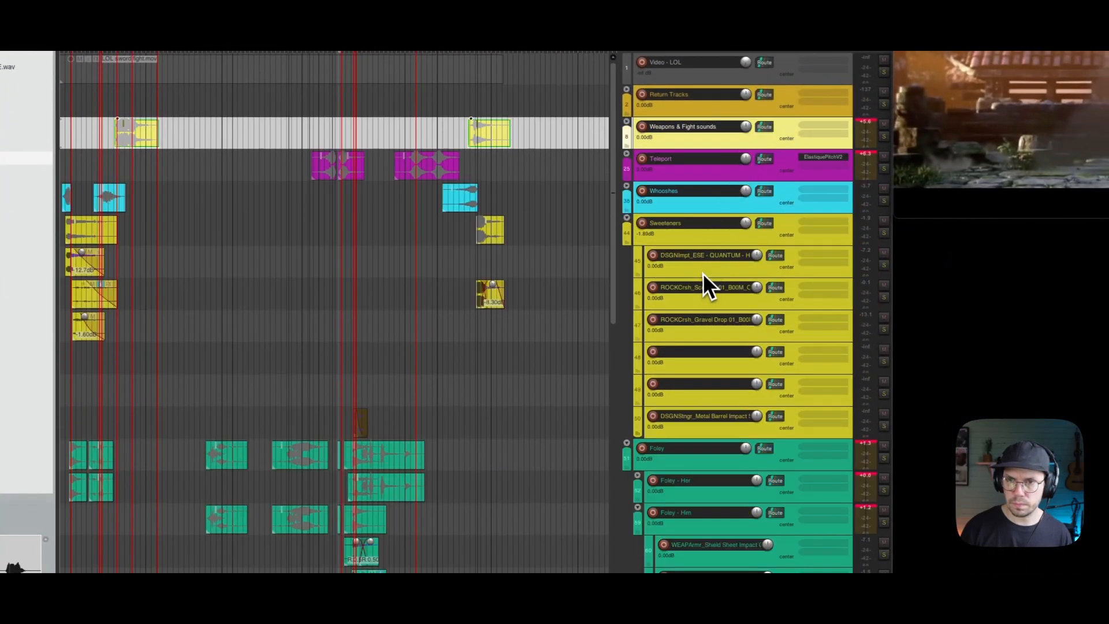
pyautogui.scroll(-2, 731, 386)
pyautogui.scroll(-6, 704, 370)
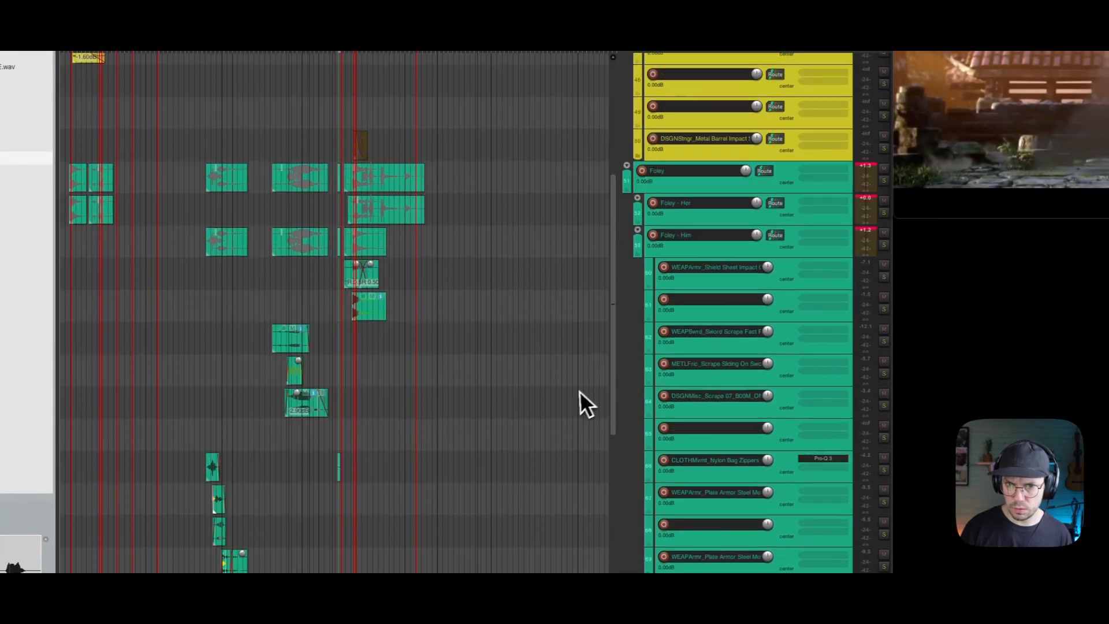
pyautogui.click(668, 442)
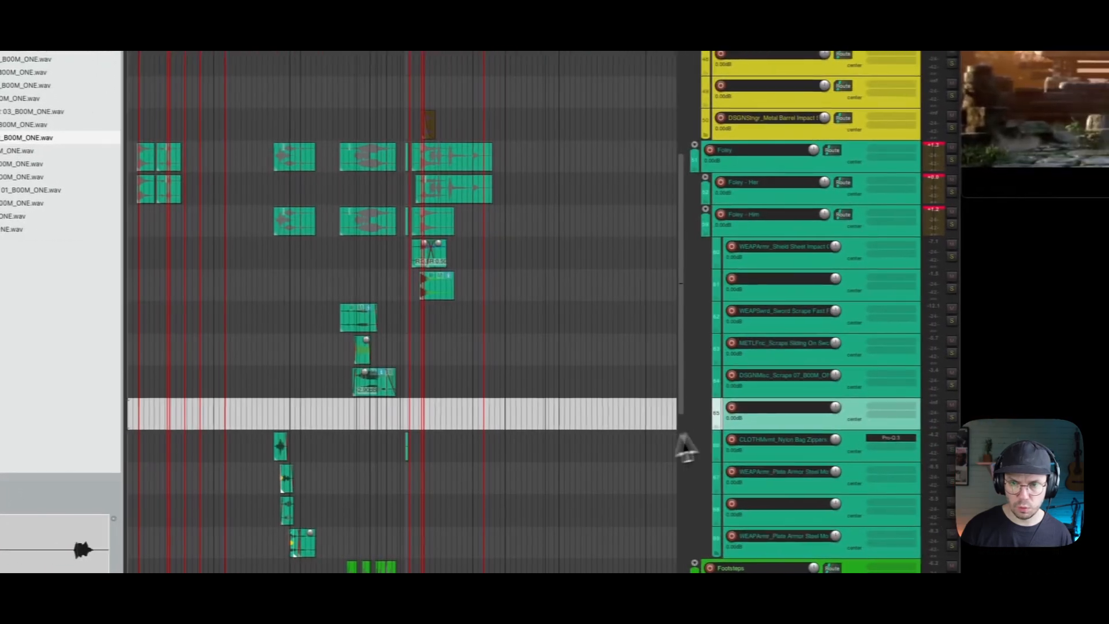
pyautogui.press('Delete')
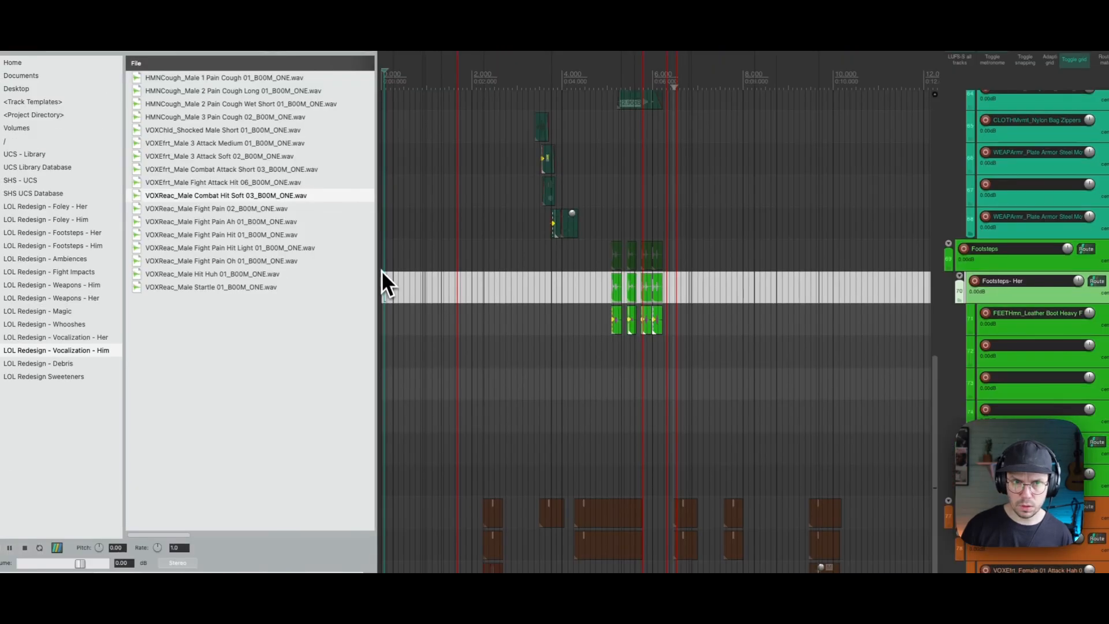
# Copy a leather boot footstep in Footsteps - Her to about 1.7 s, before the Blow her hair marker, and play it soloed.
pyautogui.click(382, 255)
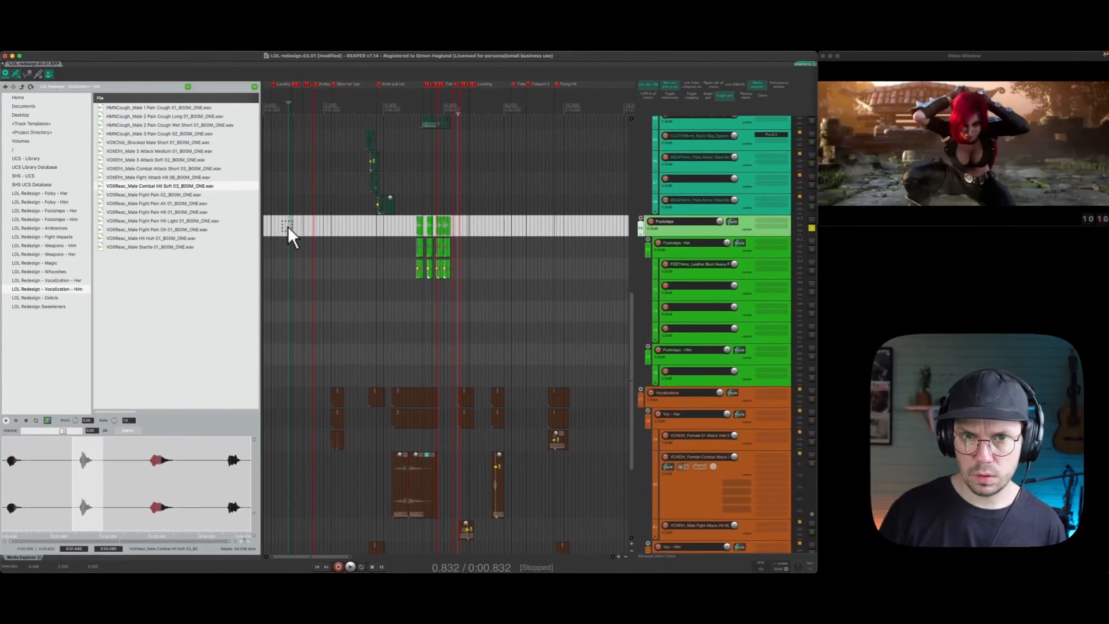
pyautogui.moveTo(423, 267); pyautogui.dragTo(345, 267)
pyautogui.scroll(3, 326, 126)
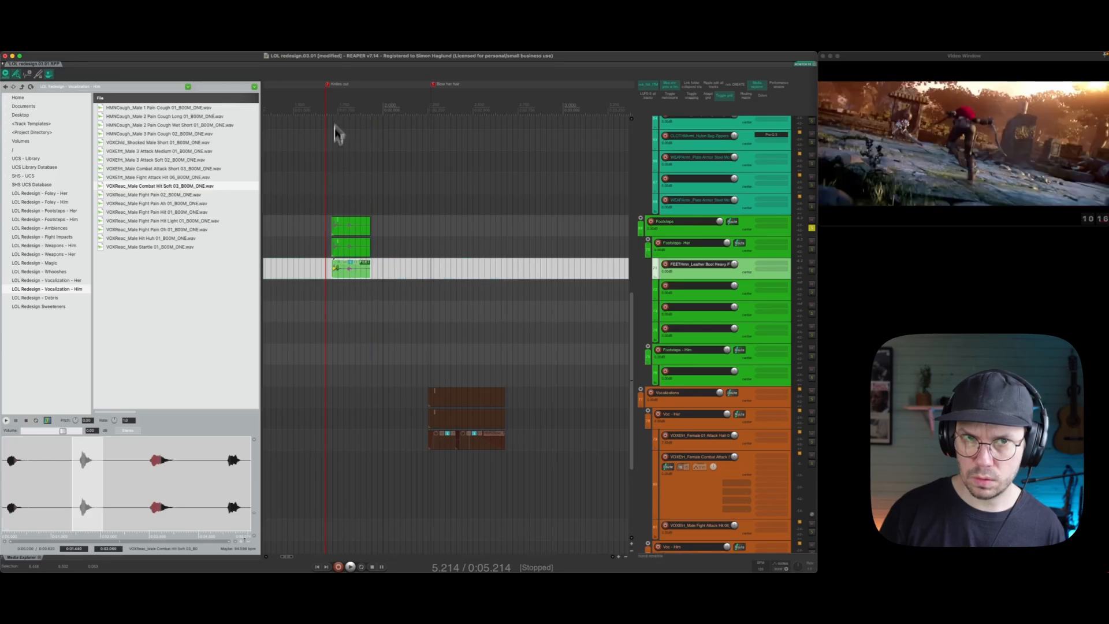
pyautogui.scroll(-5, 347, 127)
pyautogui.click(296, 227)
pyautogui.press('space')
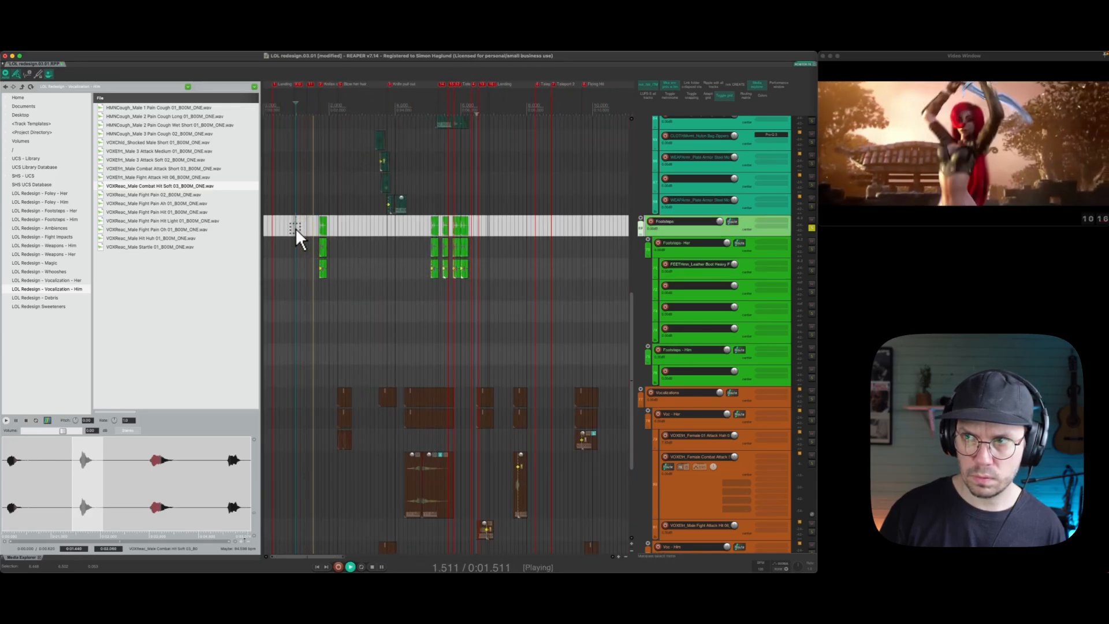
pyautogui.press('space')
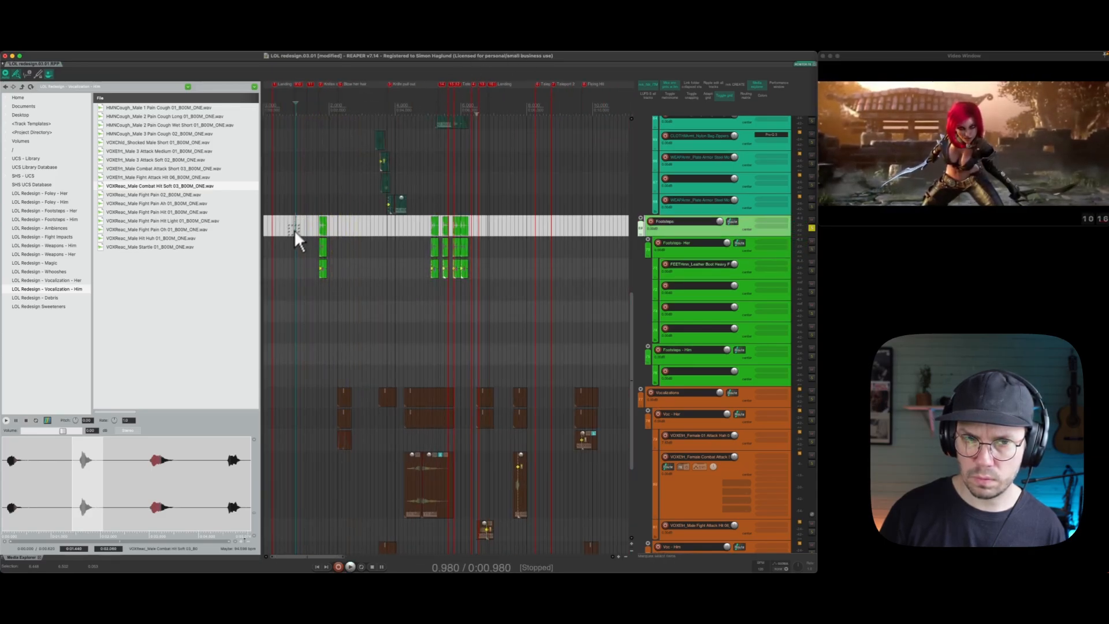
# Play the soloed footsteps from about 1 s to check their sync against the video.
pyautogui.click(324, 273)
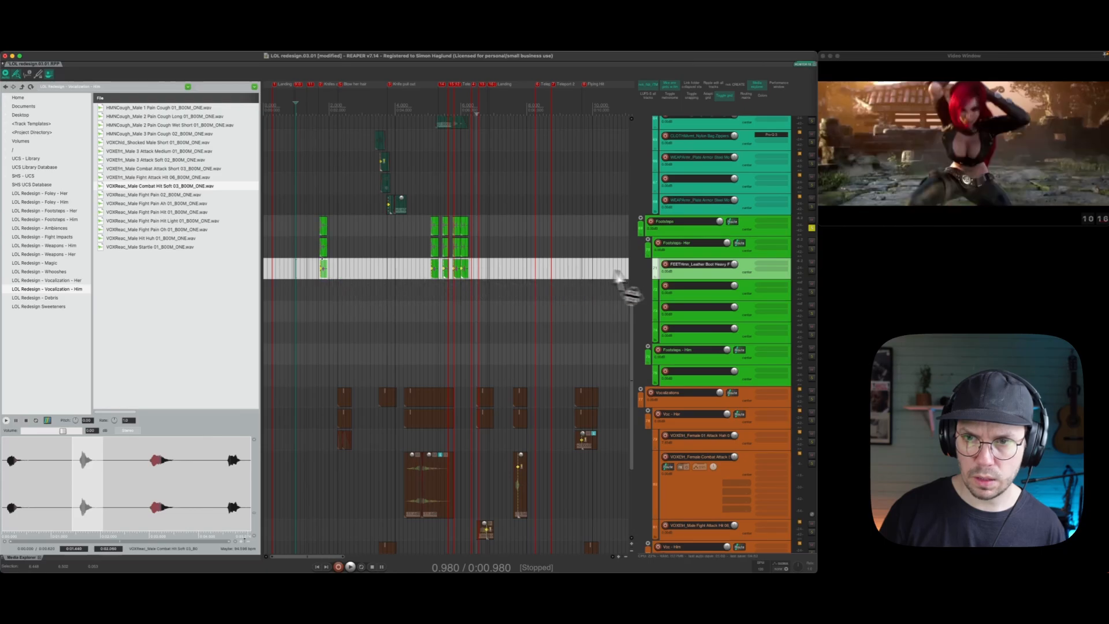
pyautogui.press('space')
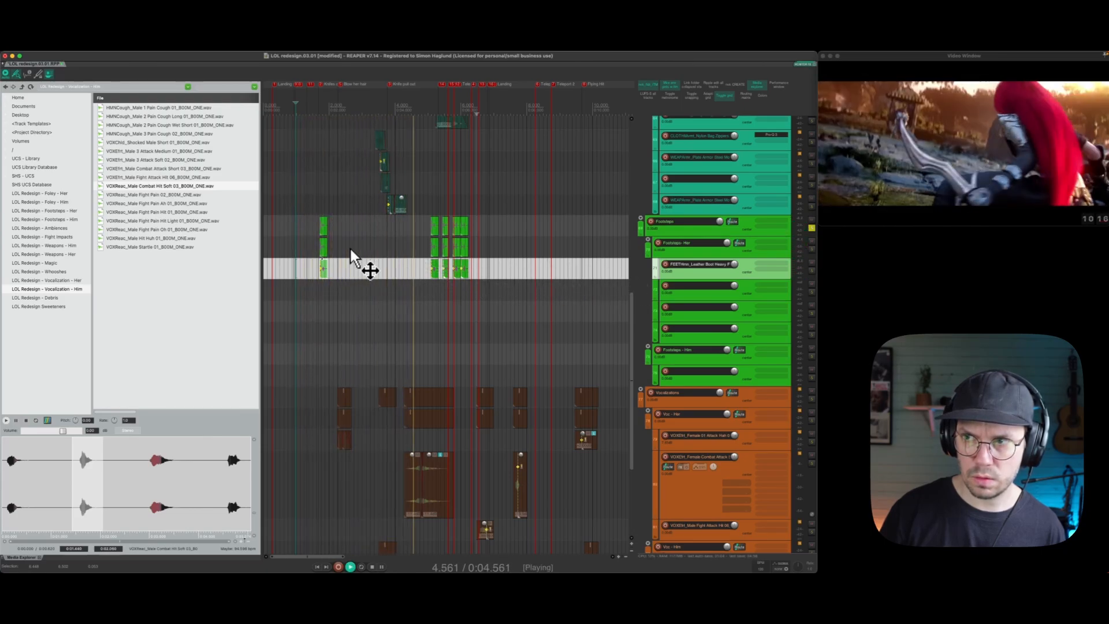
pyautogui.press('space')
pyautogui.press('space')
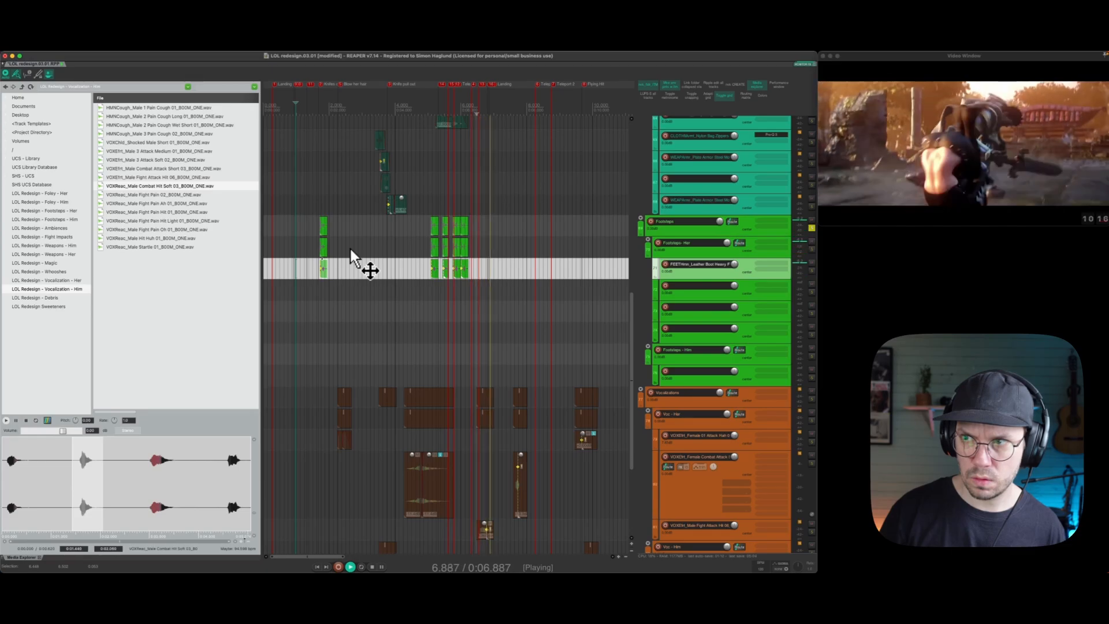
pyautogui.press('space')
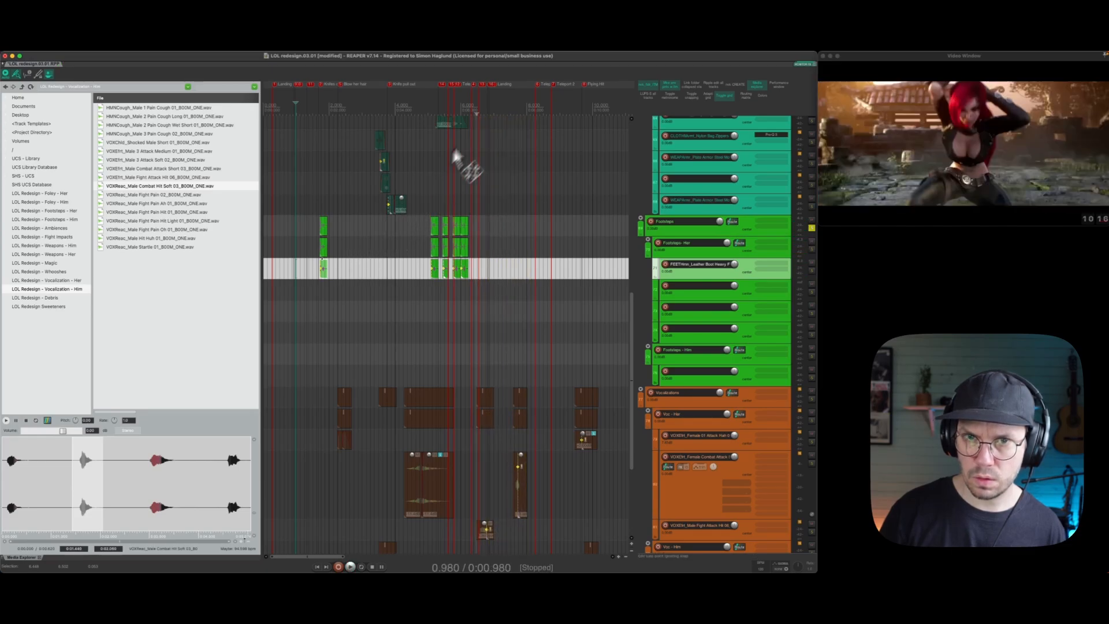
# Copy a leather boot footstep in Footsteps - Her to about 8 s, just before the Teleport marker.
pyautogui.moveTo(453, 152); pyautogui.dragTo(606, 269)
pyautogui.scroll(5, 478, 104)
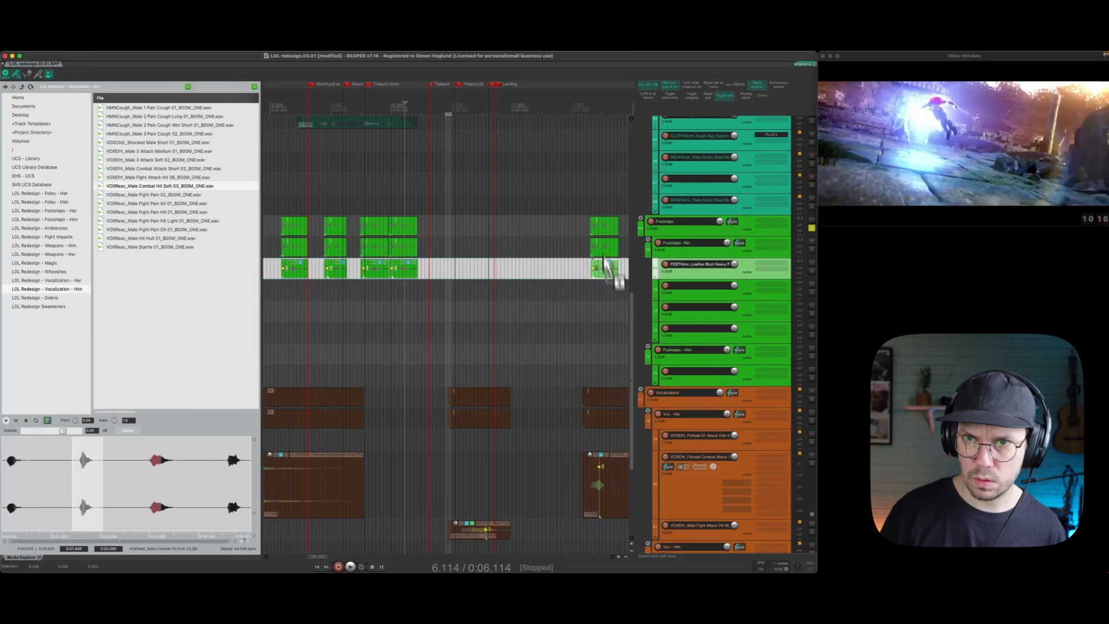
pyautogui.hscroll(5, 439, 206)
pyautogui.scroll(2, 439, 206)
pyautogui.moveTo(455, 275); pyautogui.dragTo(514, 268)
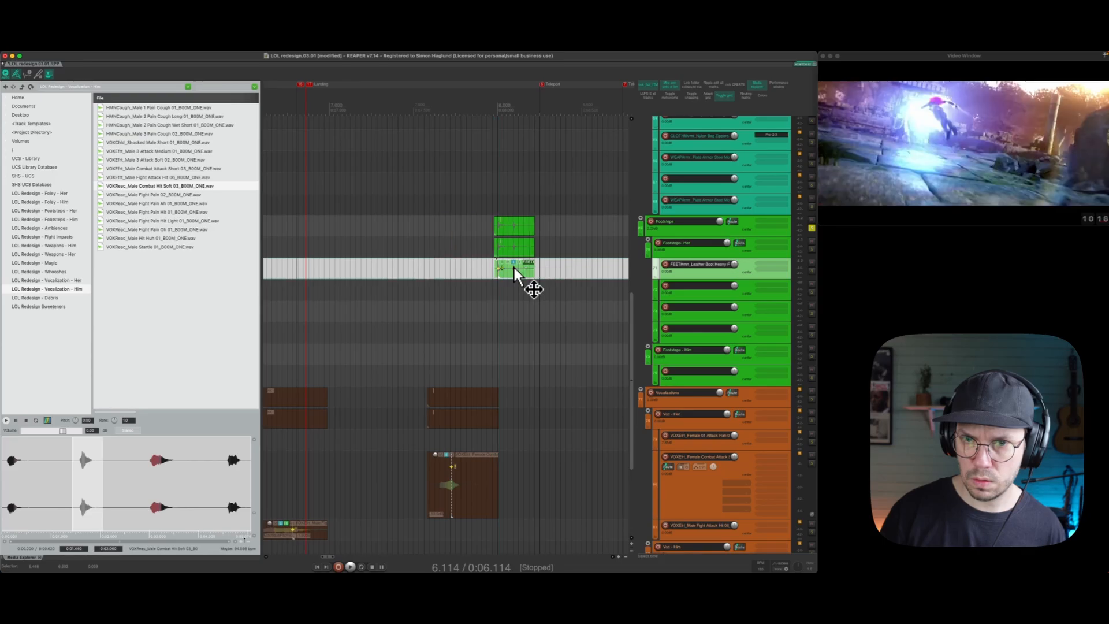
# Expand the Foley - Her folder and play it soloed from about 6.6 s.
pyautogui.scroll(5, 517, 267)
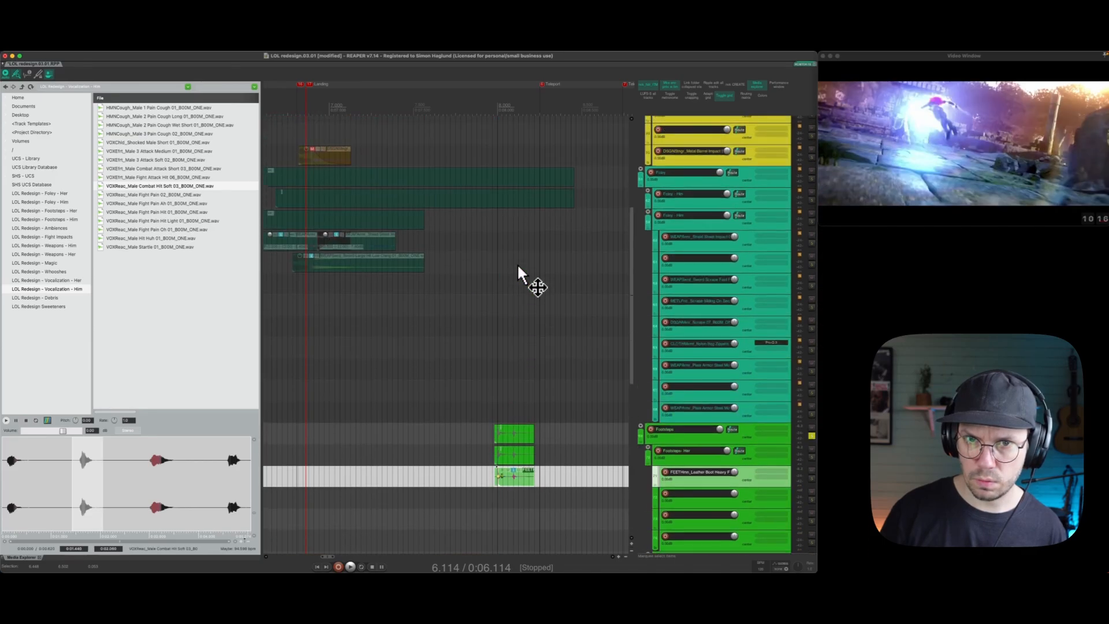
pyautogui.click(704, 219)
pyautogui.click(701, 207)
pyautogui.press('f')
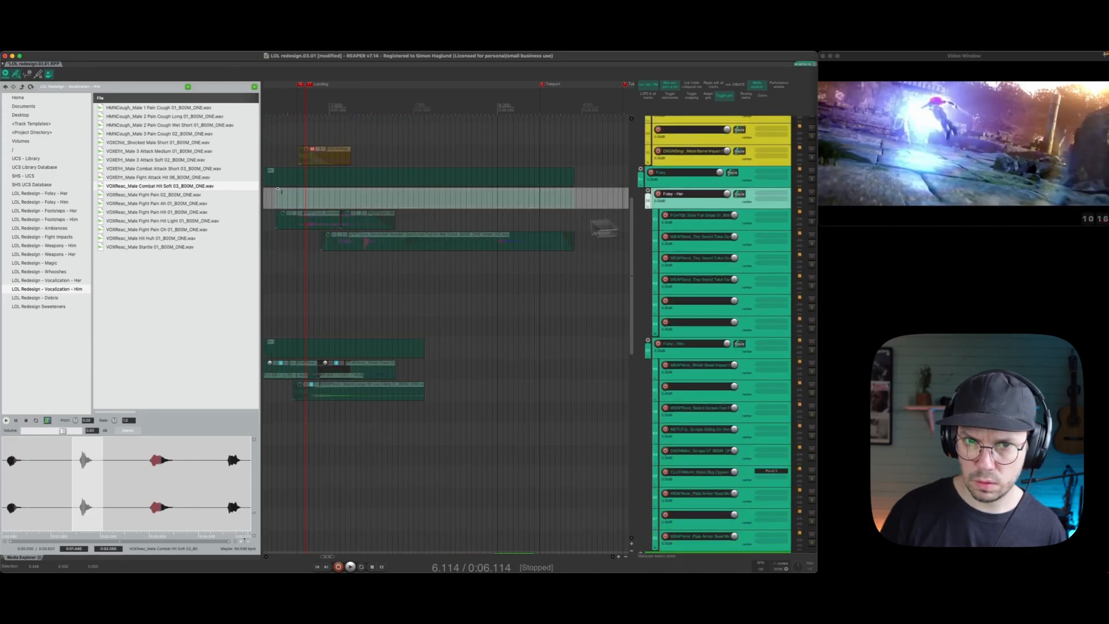
pyautogui.press('s')
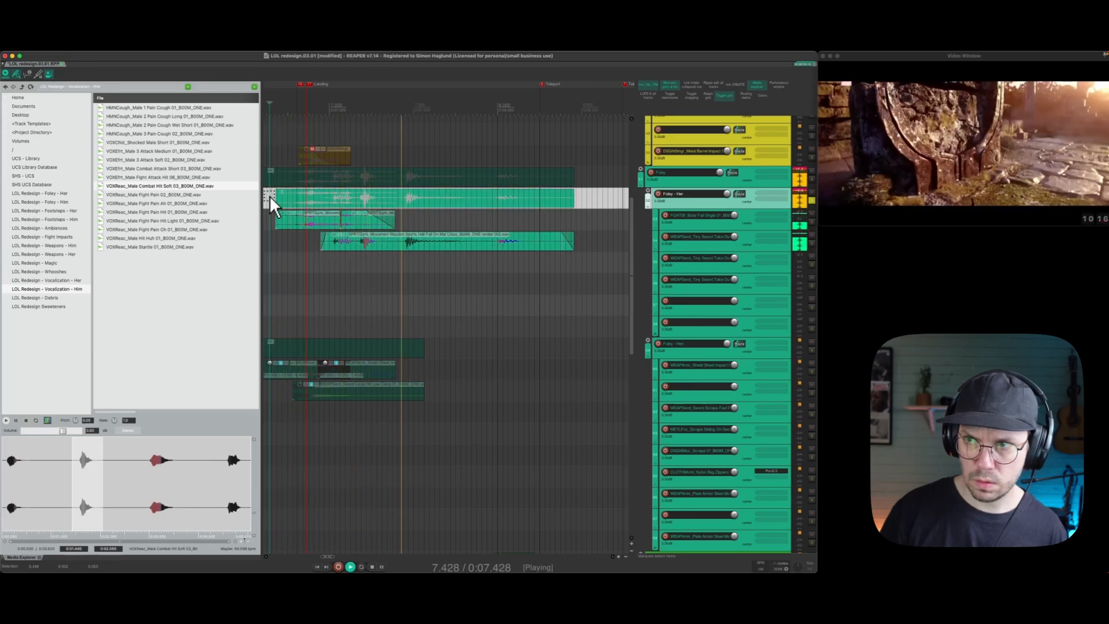
pyautogui.press('space')
# Delete the leather boot footstep at about 8 s from Footsteps - Her.
pyautogui.scroll(-5, 441, 313)
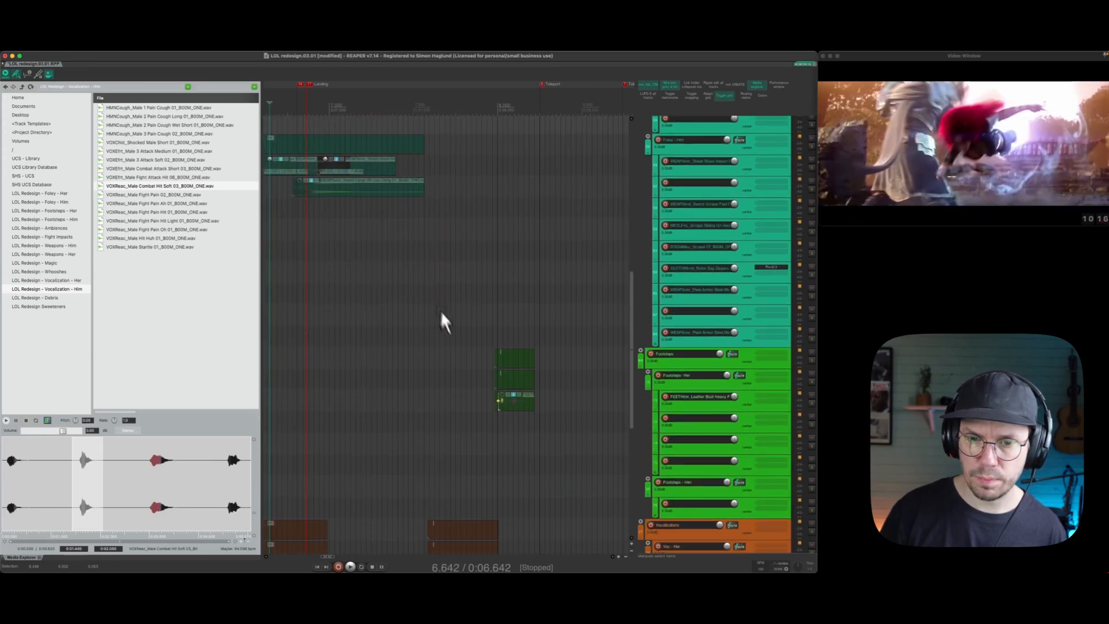
pyautogui.click(516, 408)
pyautogui.scroll(-5, 467, 110)
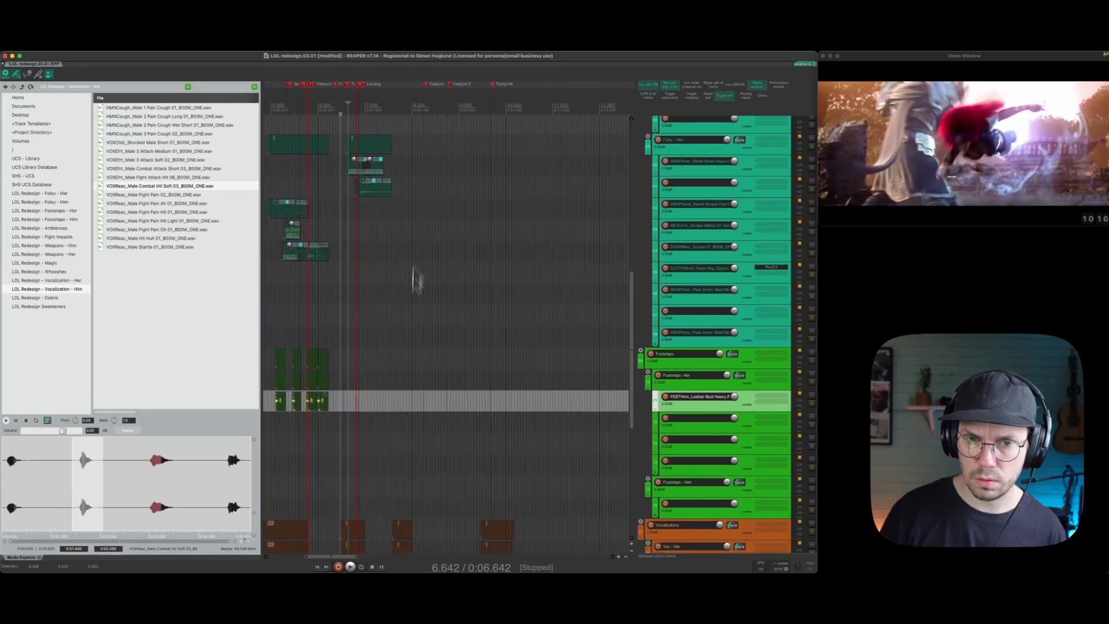
# Clear the solo so all tracks are audible and return the playhead to the project start.
pyautogui.moveTo(345, 116); pyautogui.dragTo(530, 52)
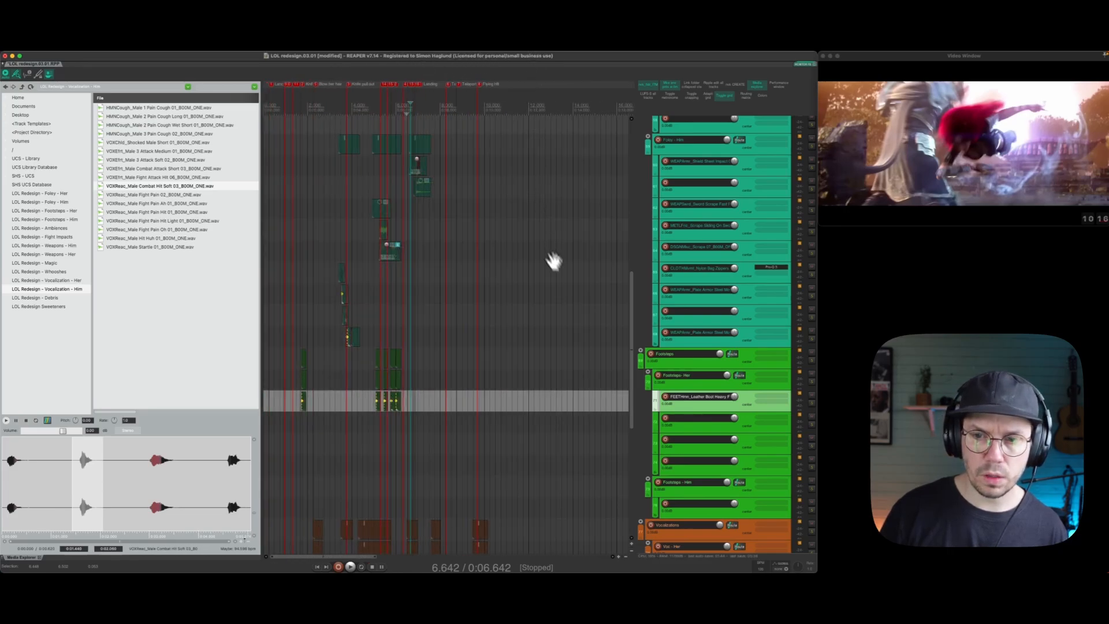
pyautogui.hotkey('shift', 'F6')
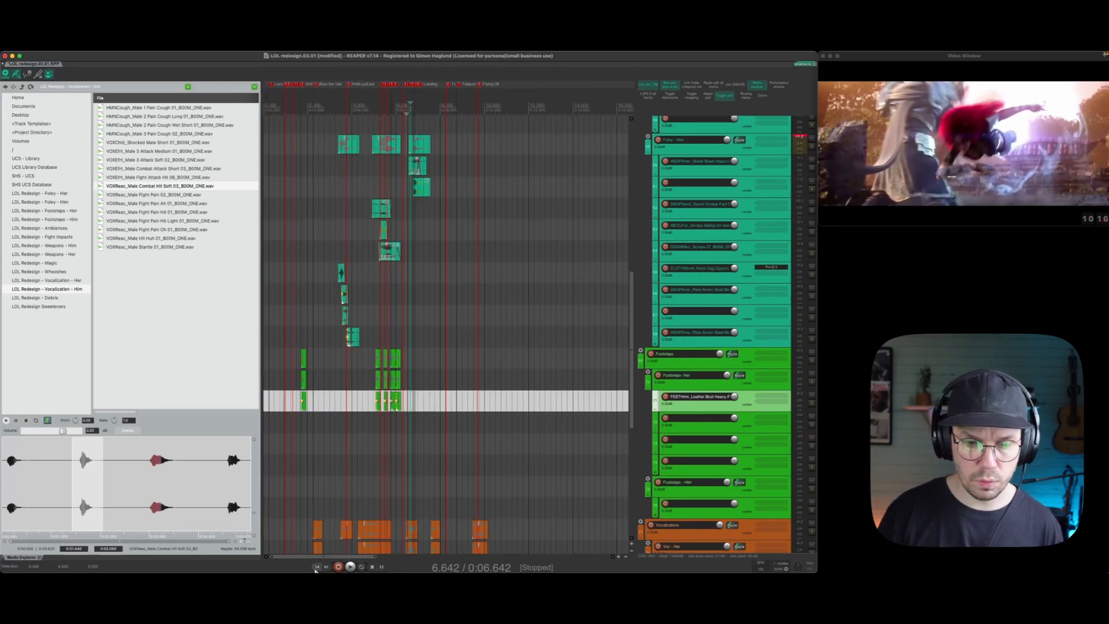
pyautogui.click(316, 567)
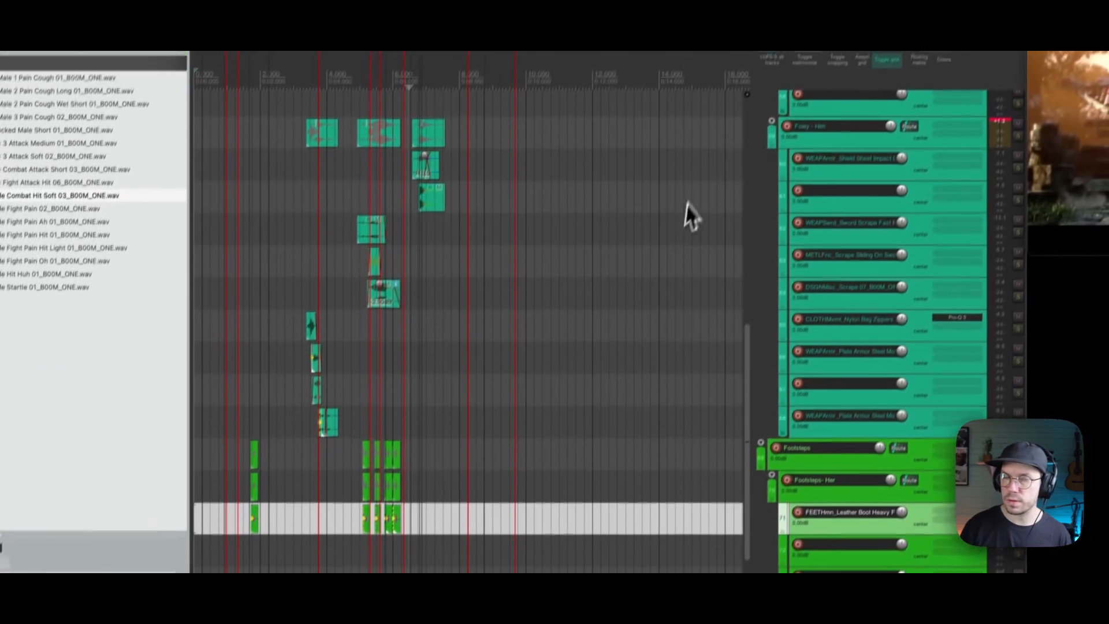
# Shrink the tracks to fit them all in view and play the whole project against the video.
pyautogui.scroll(5, 298, 186)
pyautogui.press('`')
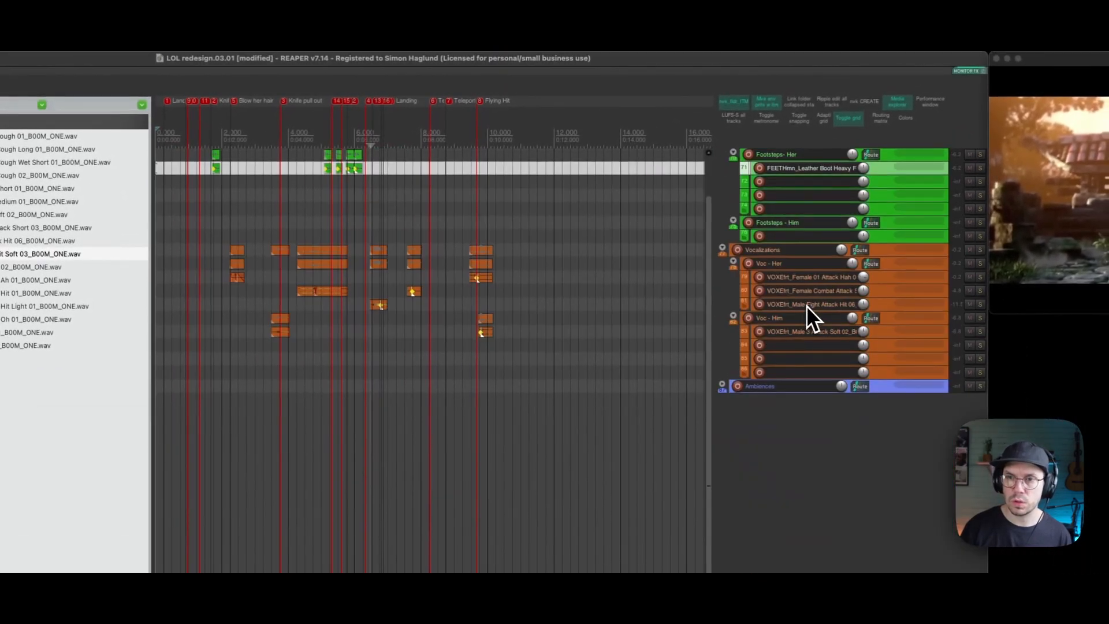
pyautogui.scroll(7, 841, 257)
pyautogui.scroll(5, 806, 305)
pyautogui.scroll(3, 167, 105)
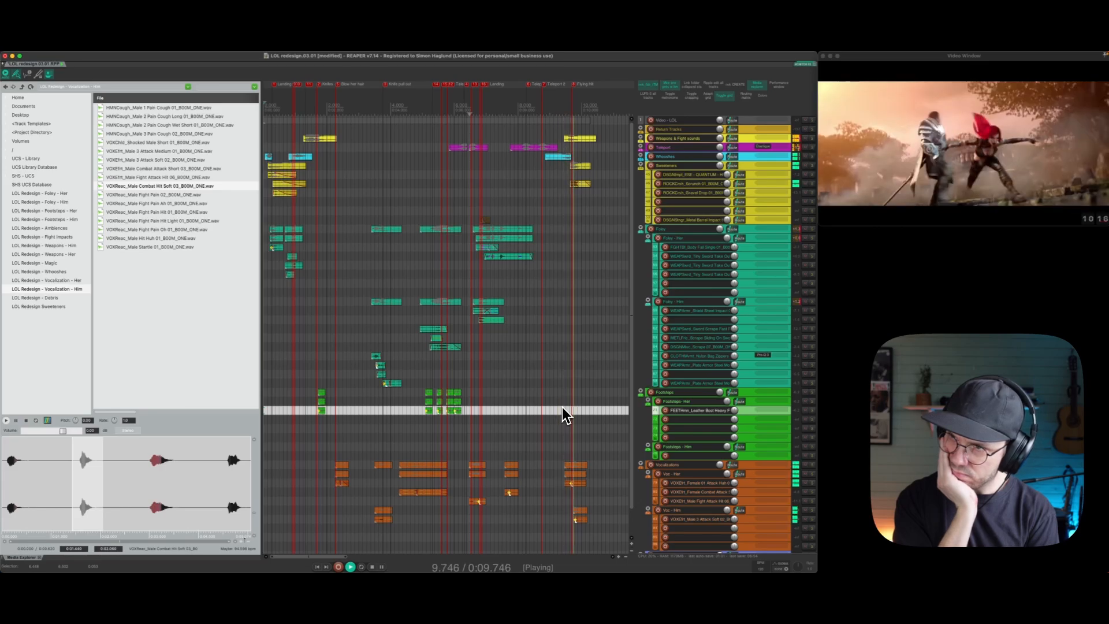
pyautogui.press('space')
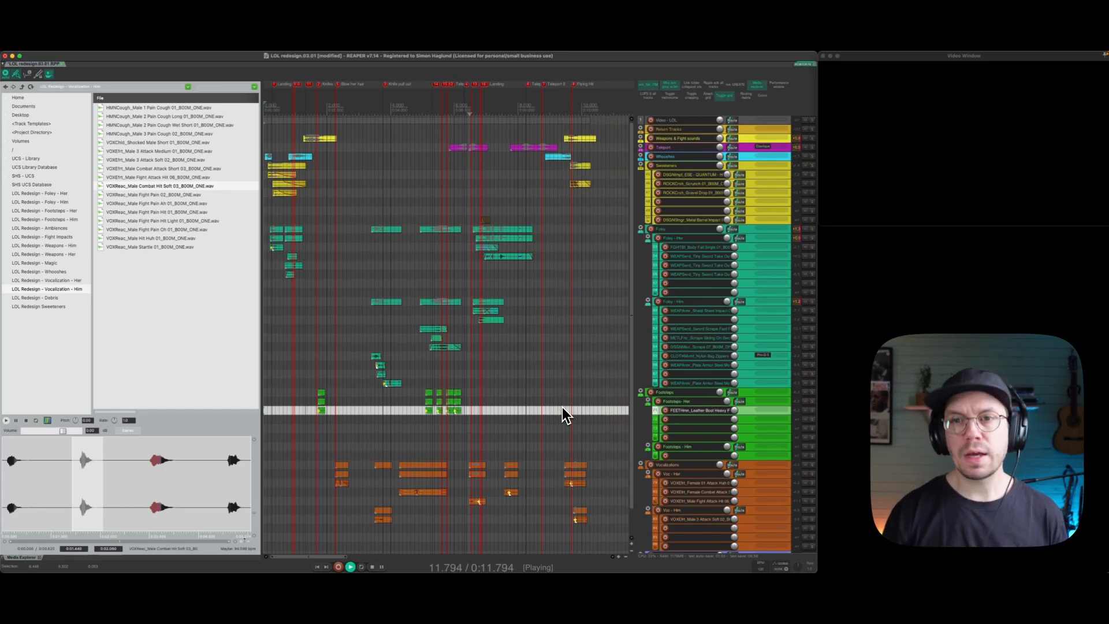